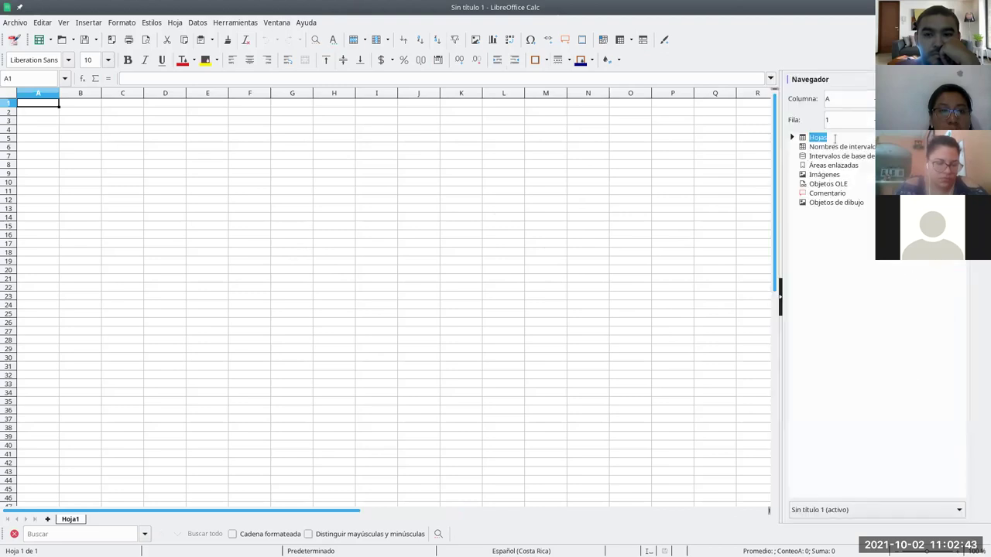
- Narrow the Navegador sidebar, and switch to the Dolphin file manager to open Base.ods from the Semana 7 folder
drag(778, 329, 805, 333)
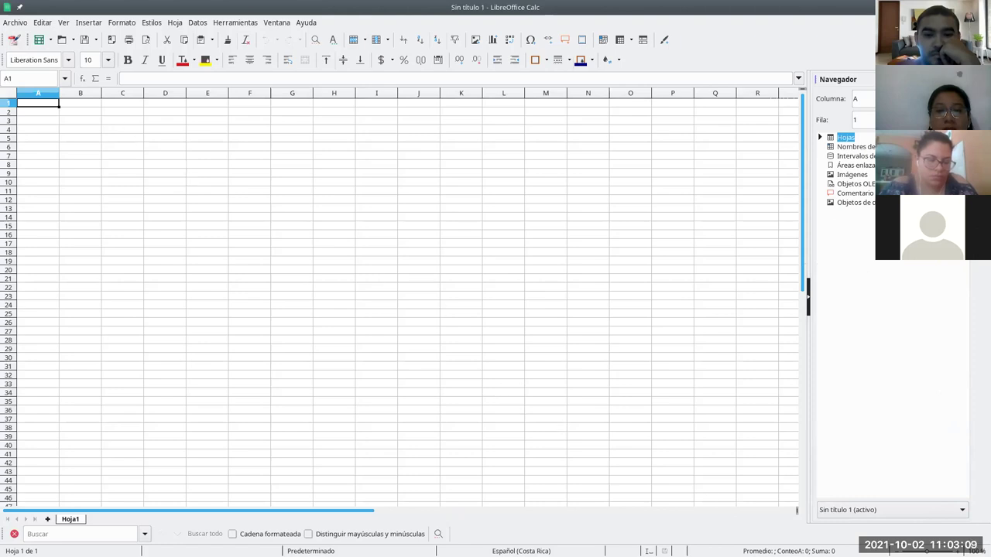
key(alt+Tab)
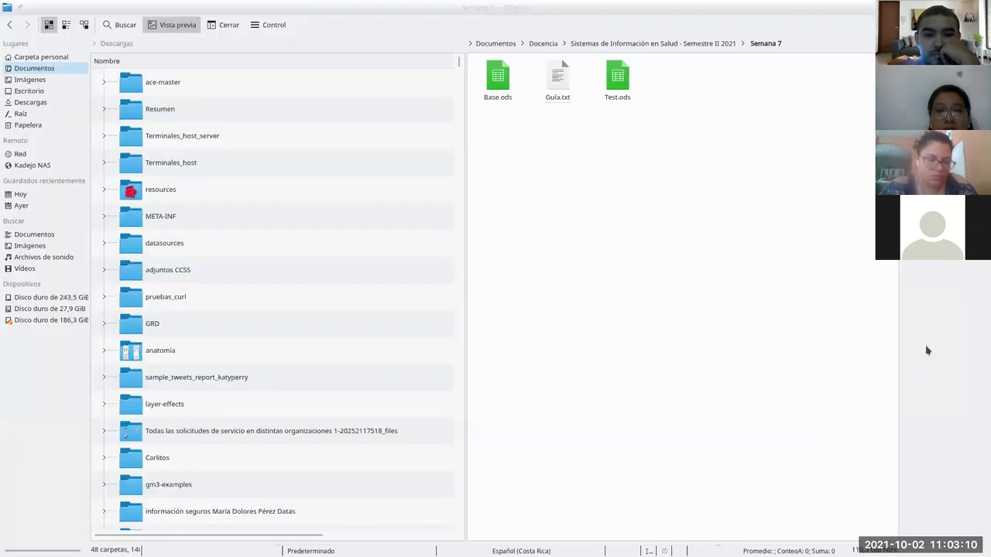
click(491, 88)
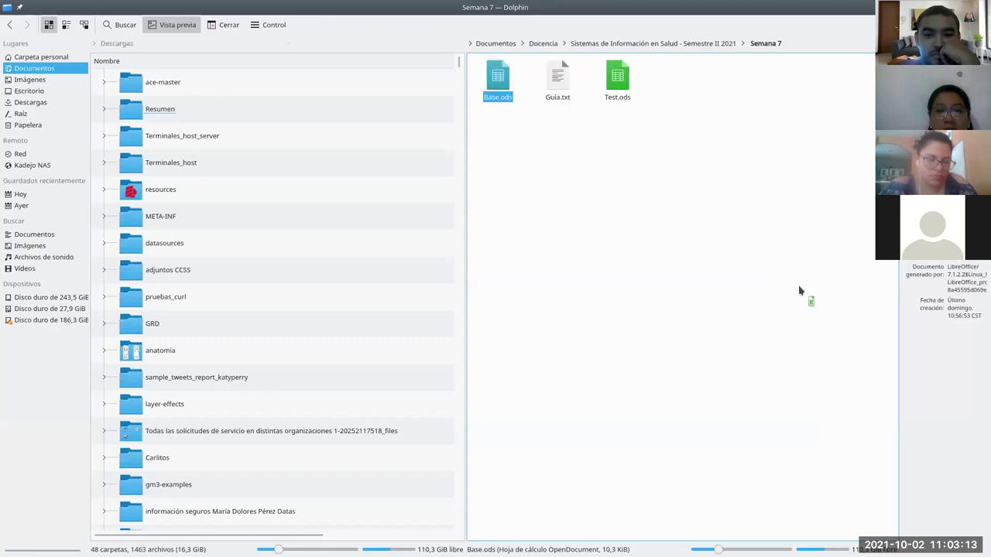
key(Return)
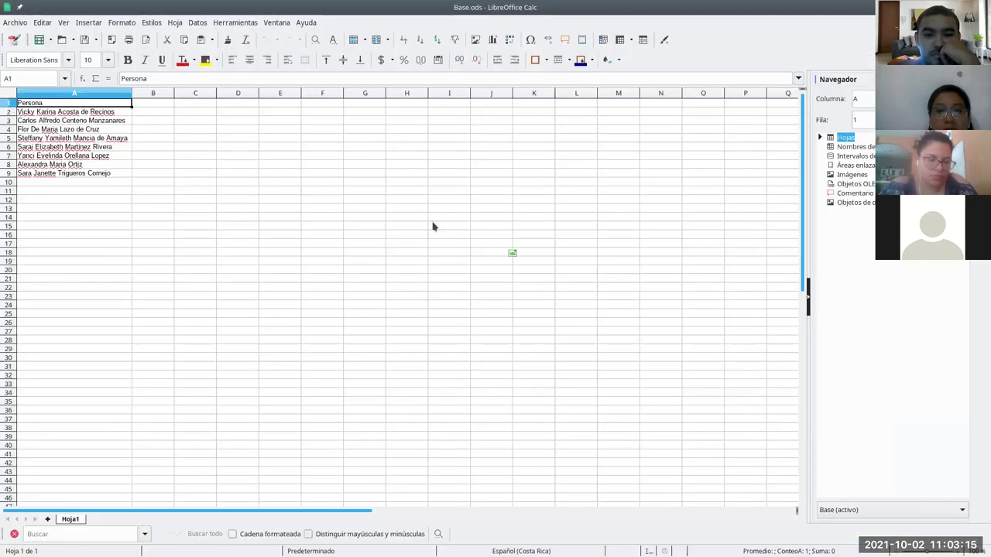
- Copy the person names in A2:A9 and paste them twice below the list, starting at A10 and A18
click(98, 183)
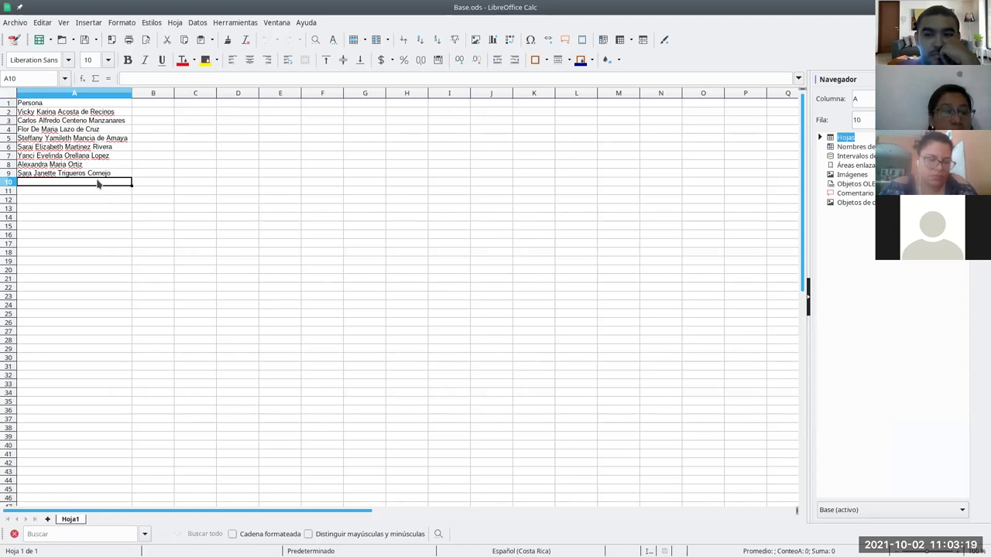
drag(119, 113, 116, 174)
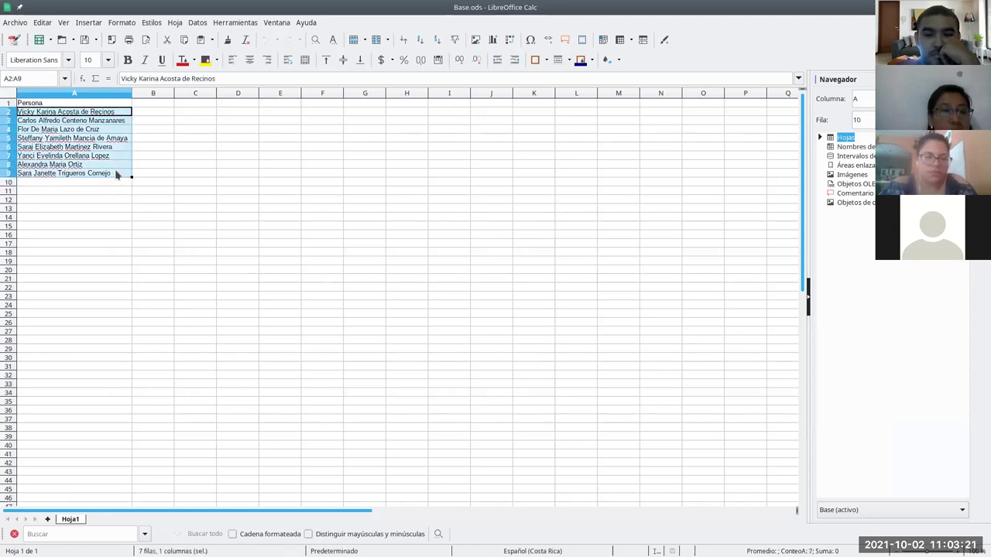
key(ctrl+c)
click(106, 183)
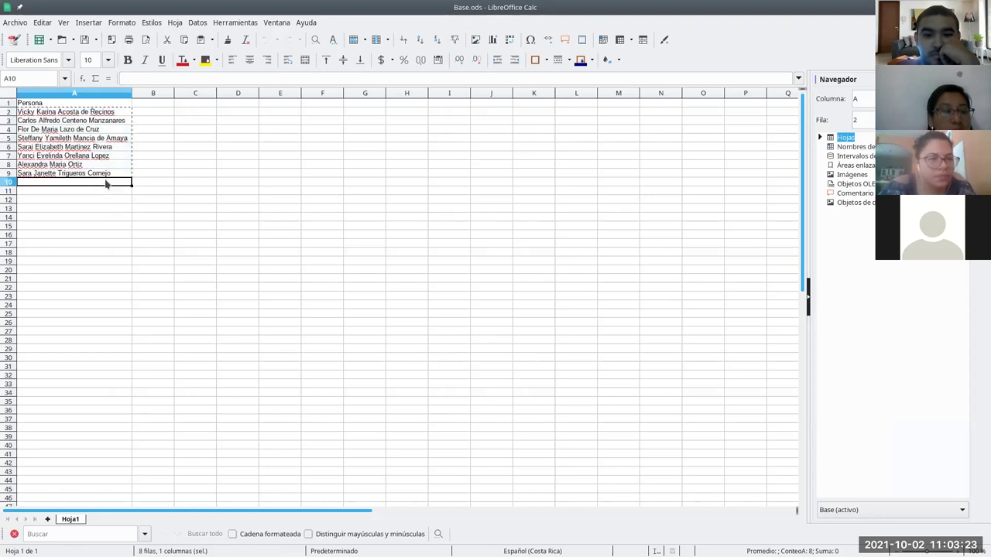
key(ctrl+v)
click(73, 253)
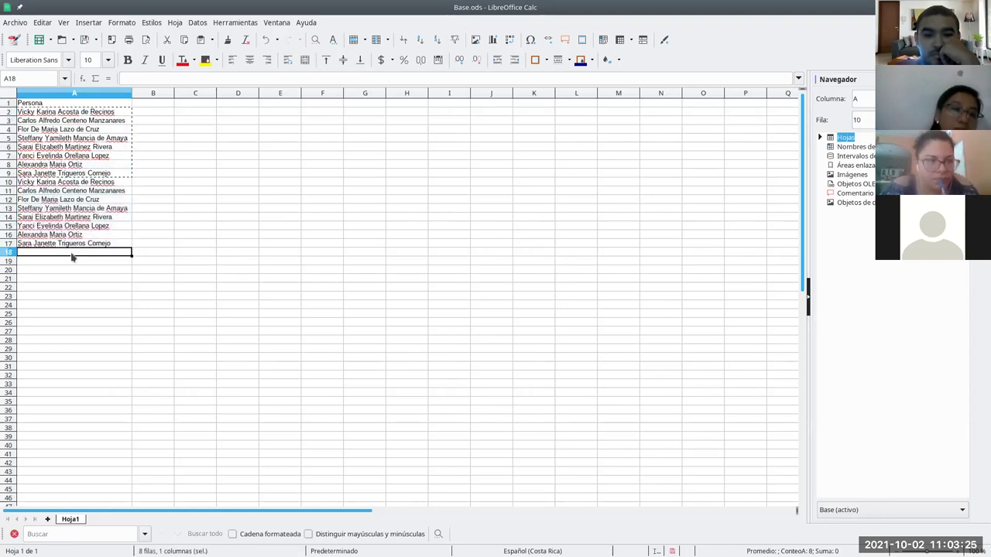
key(ctrl+v)
click(139, 227)
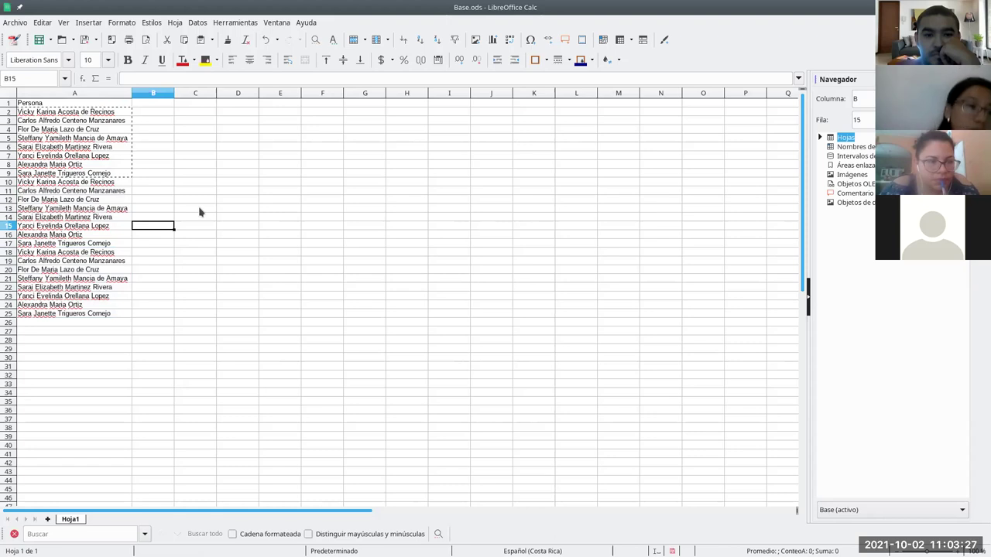
- Add the column headers "Salario" in B1 and "Salario ajustado" in C1
click(157, 129)
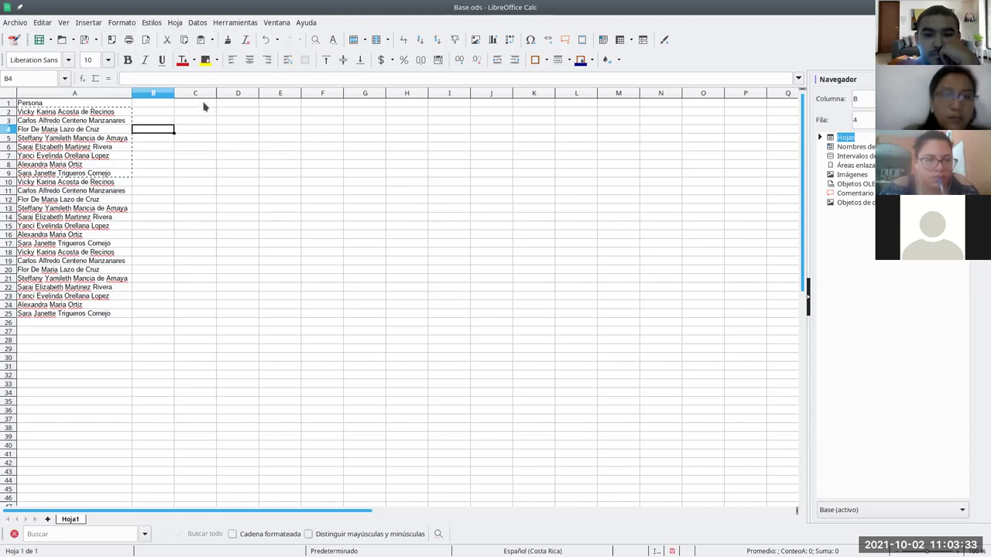
click(166, 103)
text(Salario)
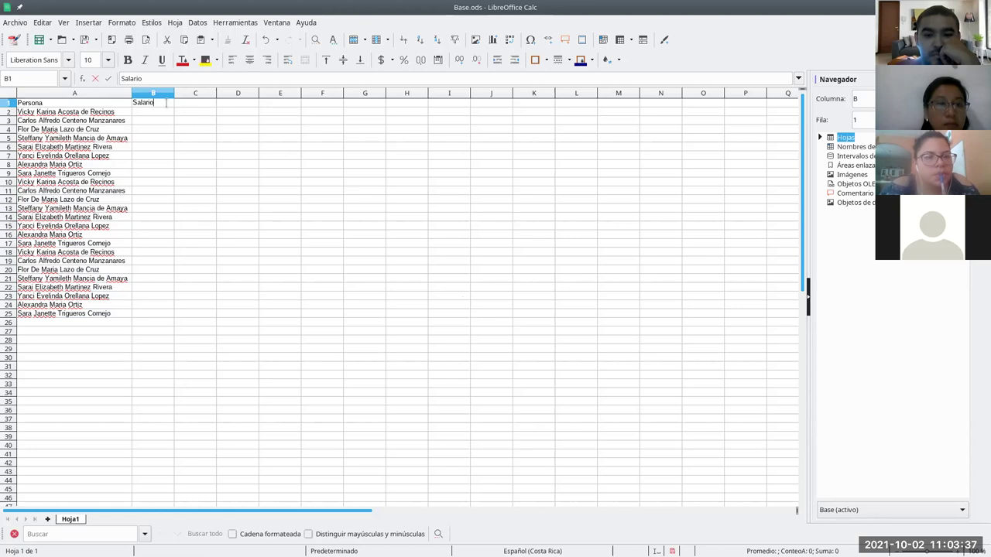
key(Tab)
text(Salario ajustado)
key(Return)
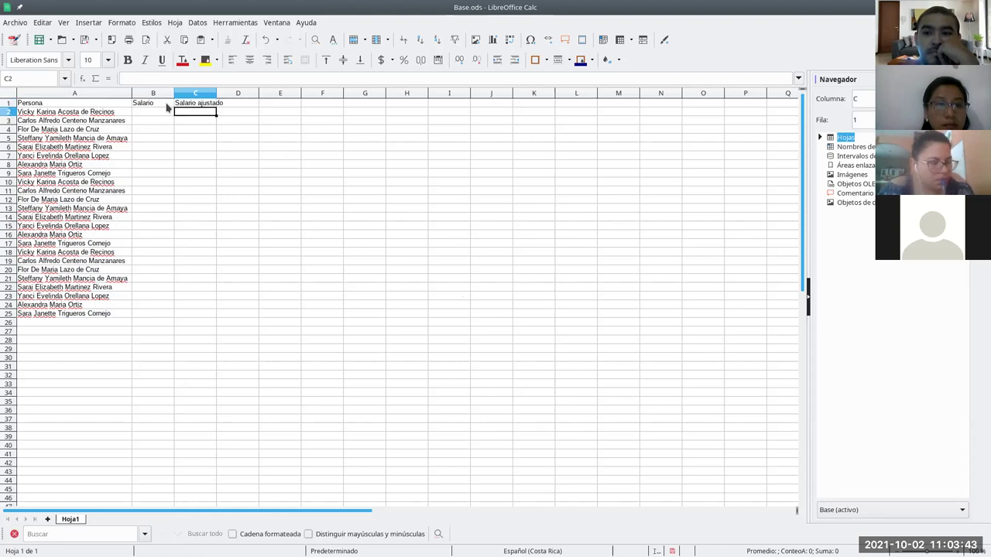
- Fit the width of column C to its "Salario ajustado" header
click(227, 94)
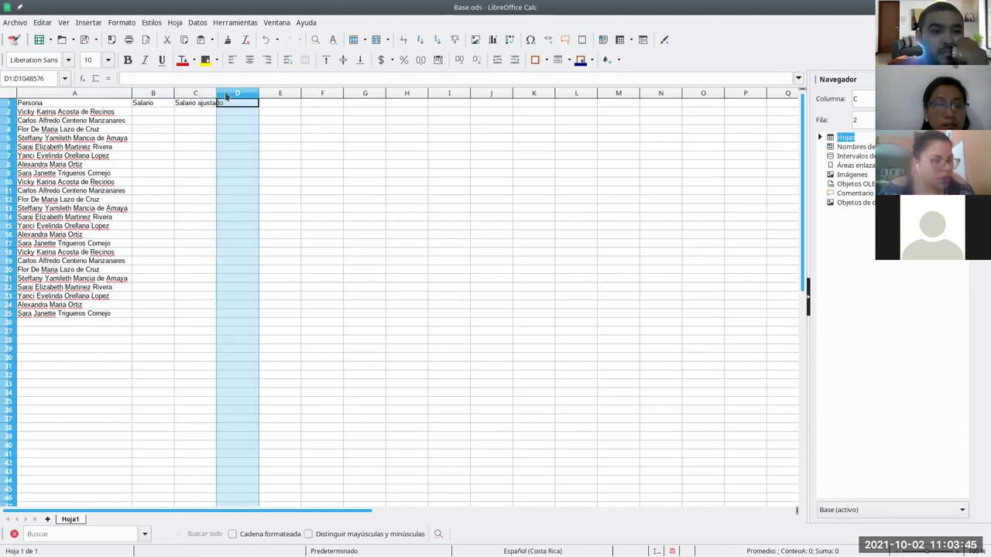
click(209, 94)
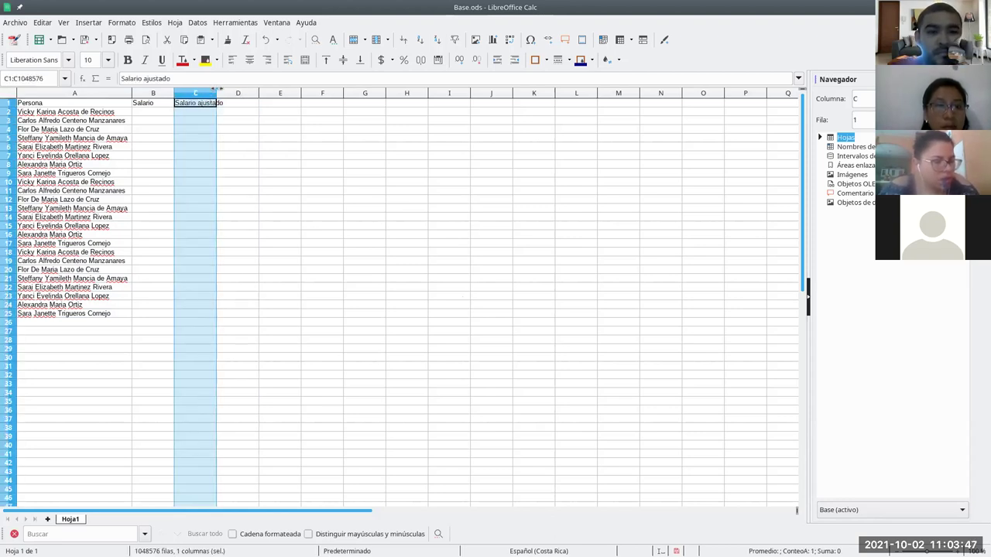
double_click(218, 92)
- Enter the labels "Salario base", "Ajuste inferior" and "Ajuste superior" in cells E1 to E3
click(291, 106)
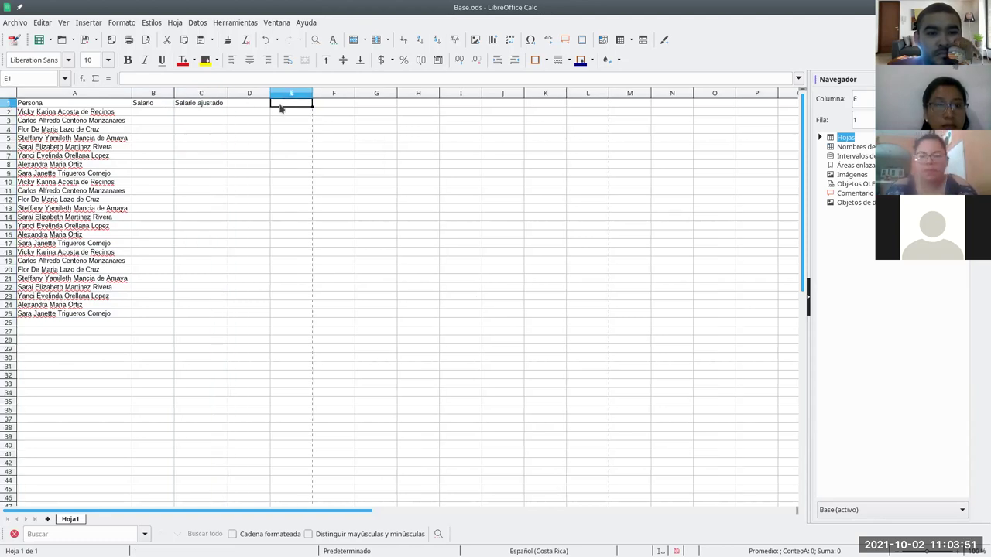
text(S)
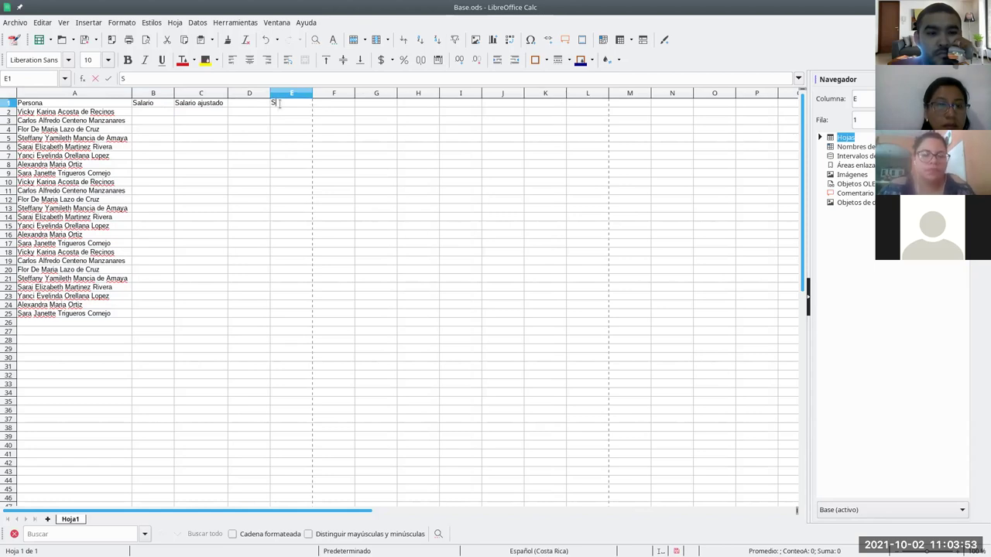
text(alario base)
key(Return)
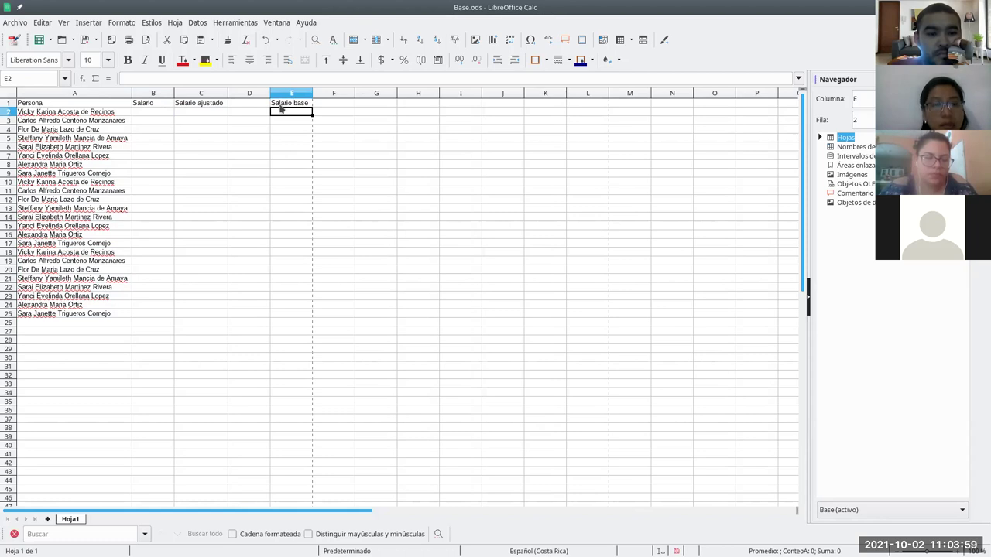
text(Ajuste inferior)
key(Return)
text(Ajuste su)
key(BackSpace)
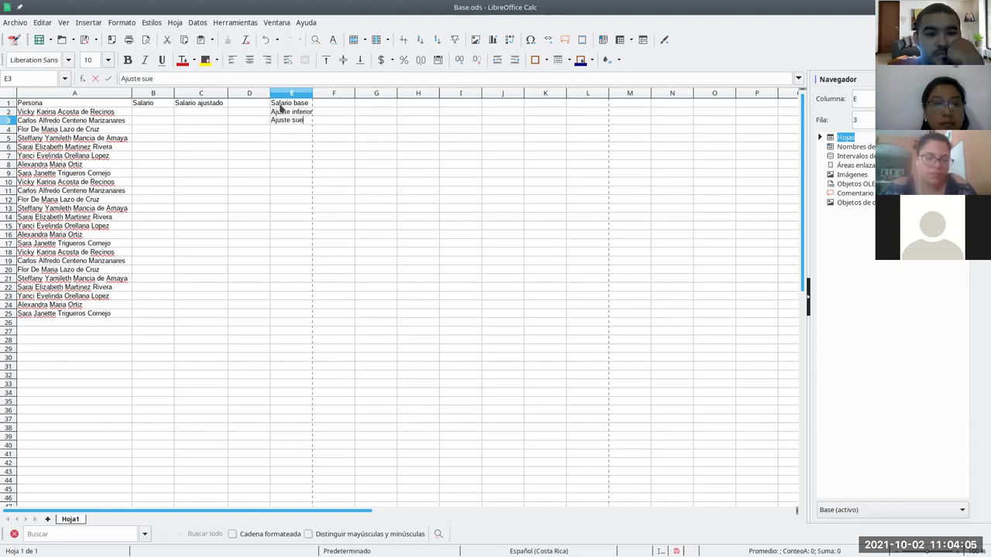
text(perior)
key(Return)
- Enter 2000, 500 and 1000 in F1 to F3 beside the labels, and fit column E's width to its text
key(Up)
key(Up)
key(Up)
key(Right)
text(20)
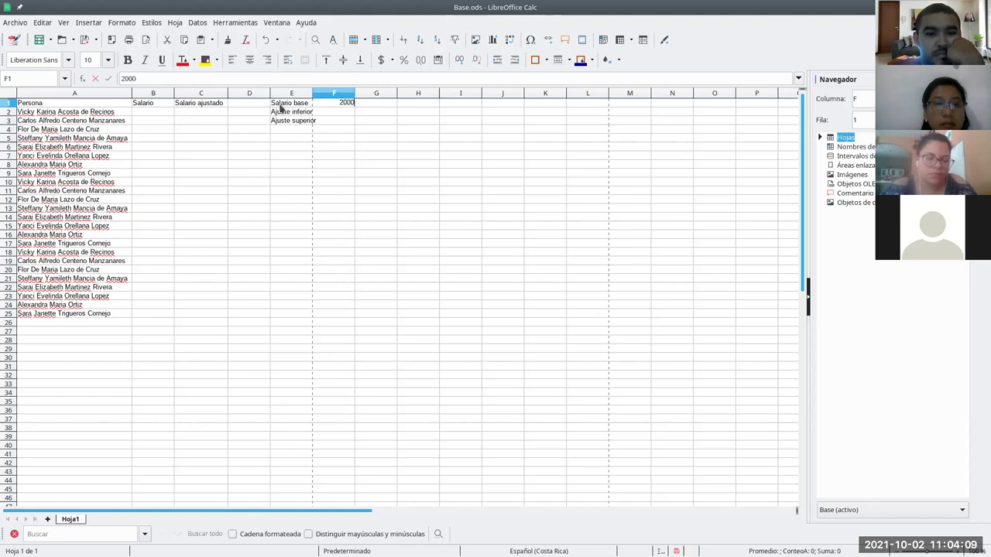
key(Return)
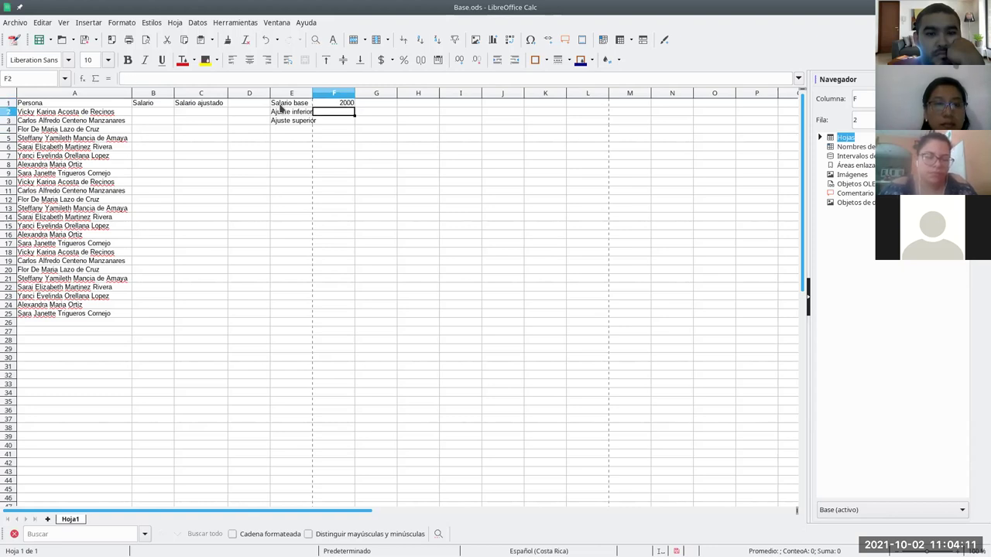
text(500)
key(Return)
text(1000)
key(Return)
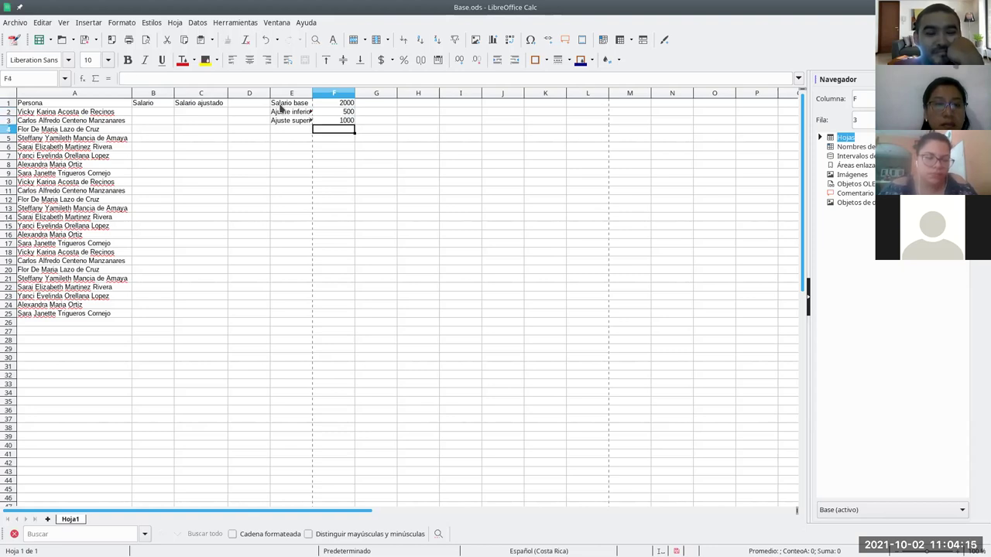
double_click(312, 89)
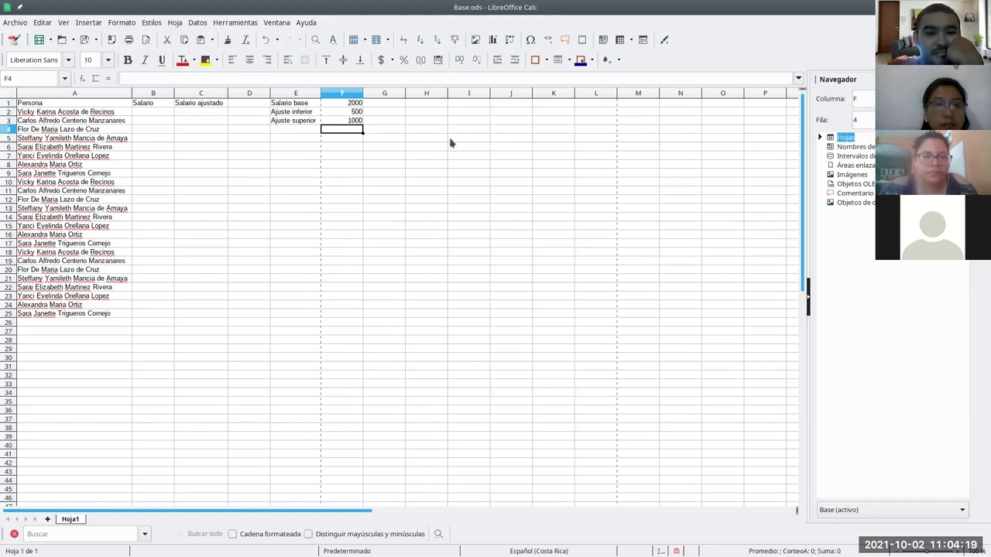
- Try the default currency format on the amounts in F1:F3 and remove it again
drag(347, 107, 345, 122)
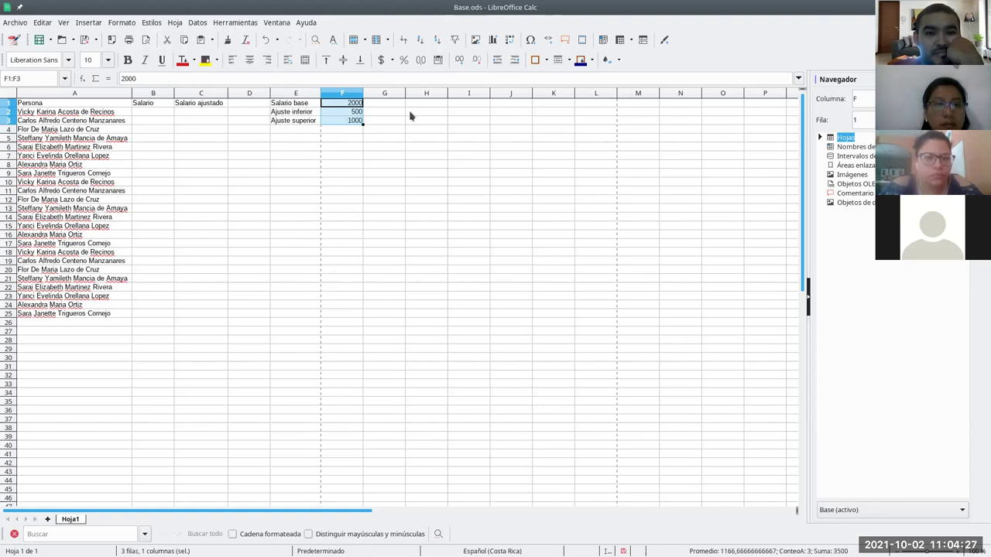
click(381, 62)
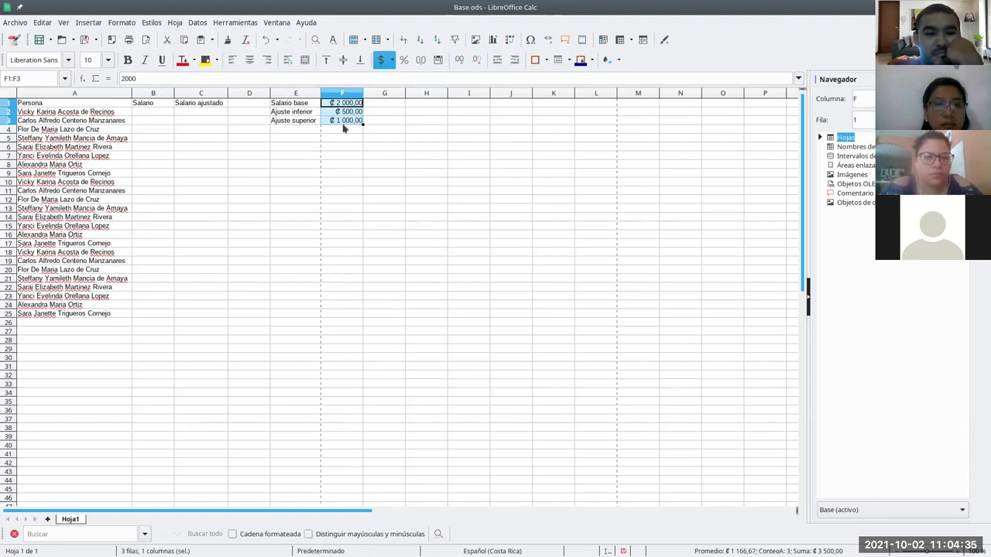
click(381, 61)
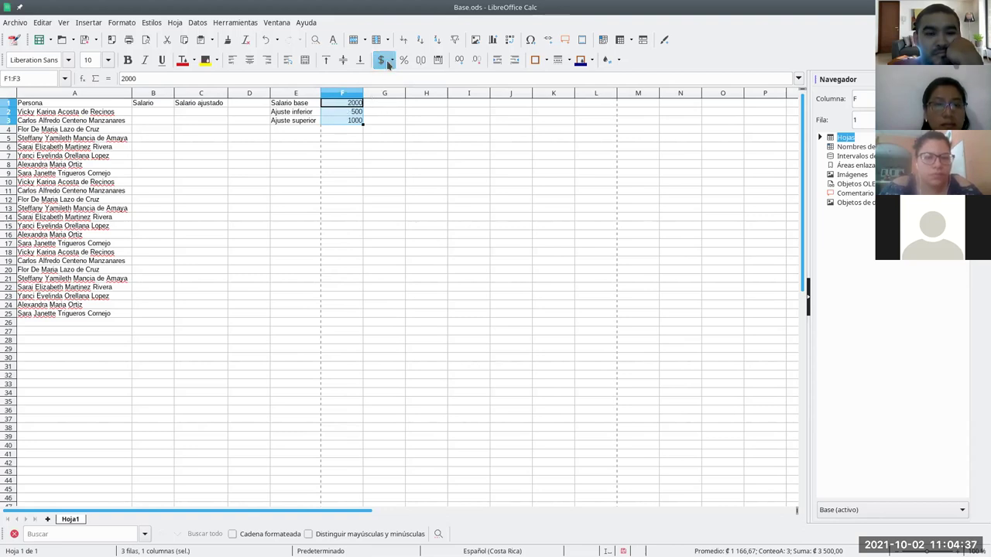
- Format the amounts in F1:F3 as currency using USD $ Inglés (EE. UU.) with two decimals
click(355, 121)
drag(349, 103, 342, 123)
click(121, 23)
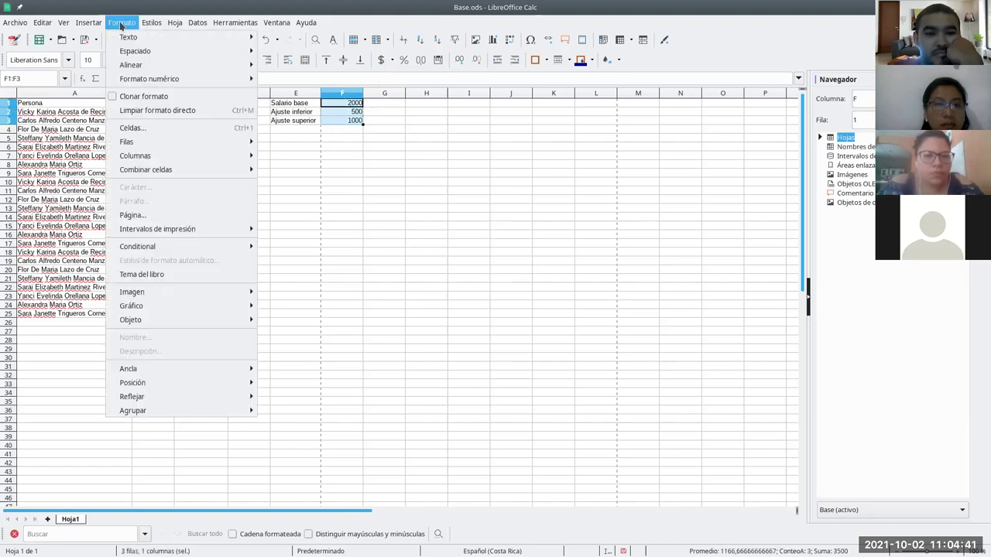
click(198, 23)
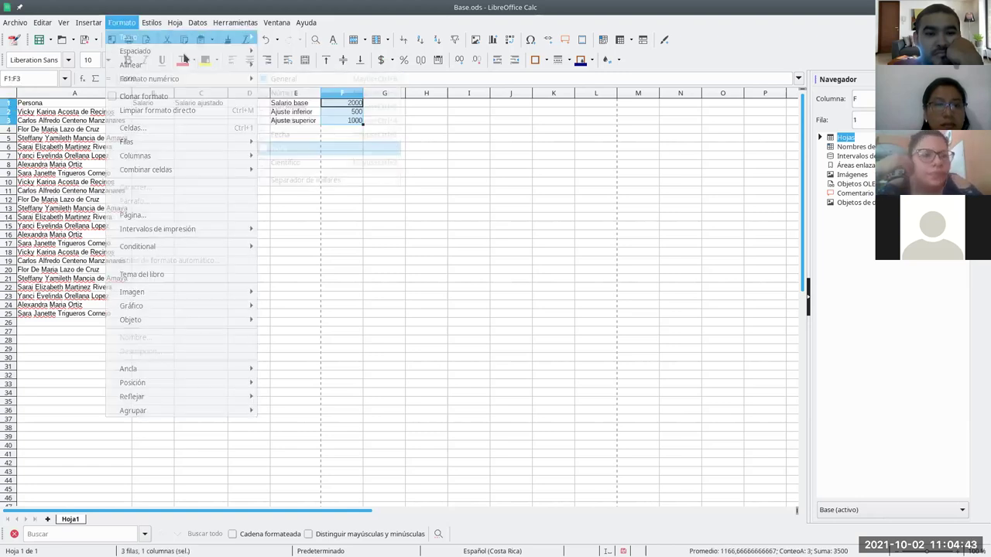
click(122, 22)
mouse_move(135, 78)
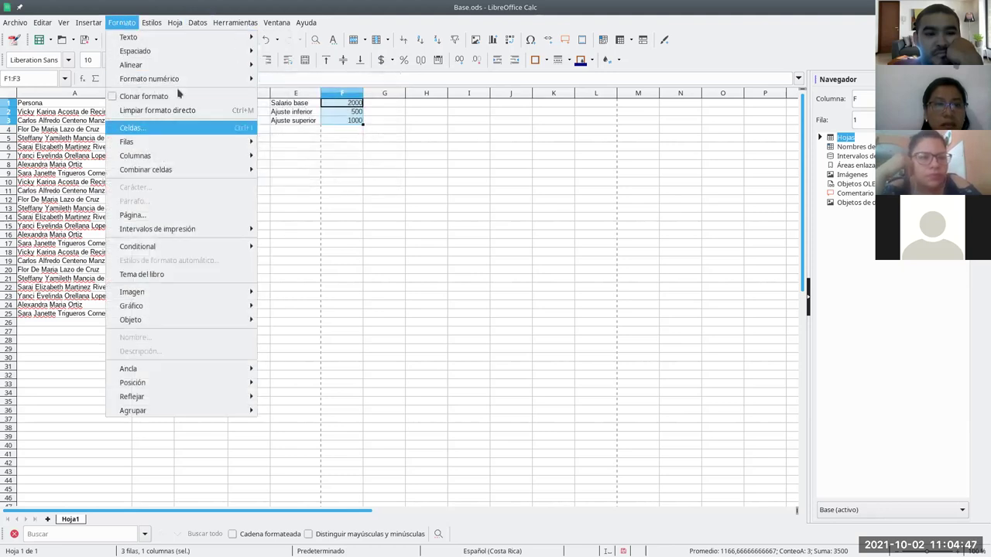
key(Escape)
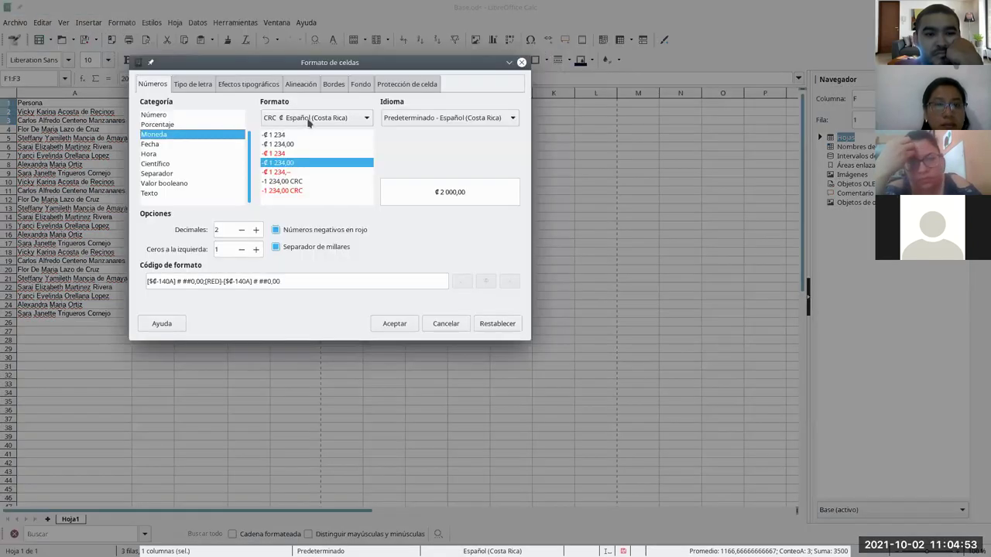
click(366, 118)
mouse_move(410, 260)
mouse_down()
mouse_move(414, 285)
mouse_move(400, 217)
mouse_move(407, 265)
mouse_up()
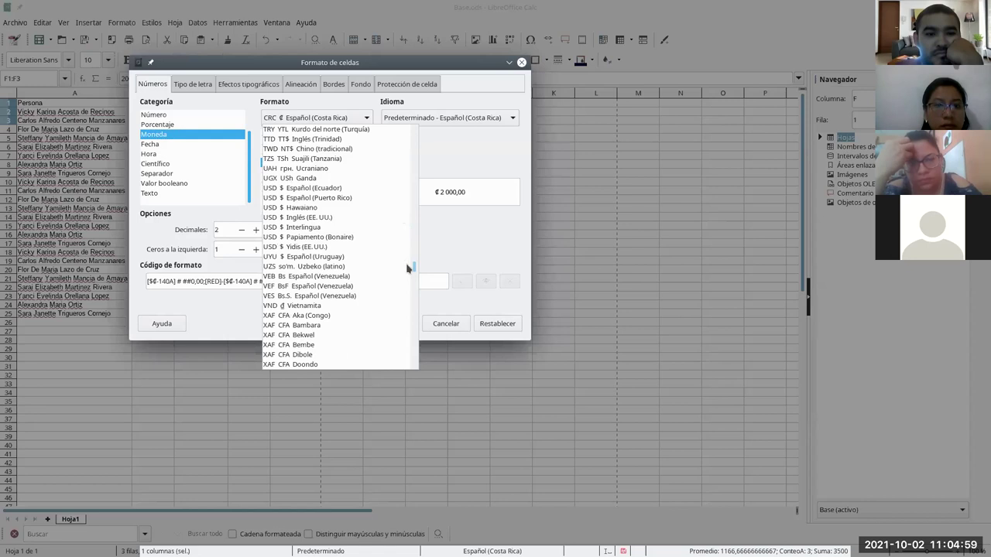
click(321, 218)
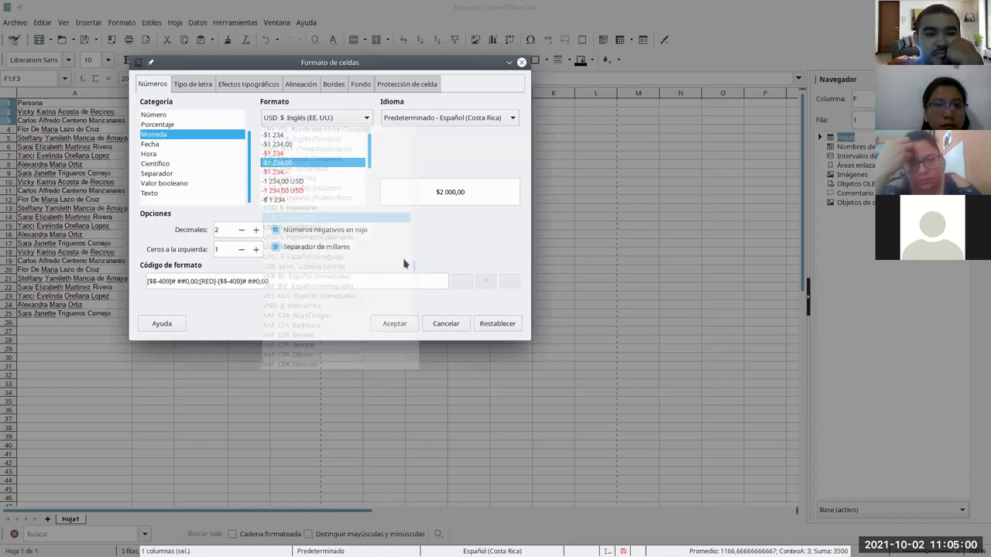
click(394, 323)
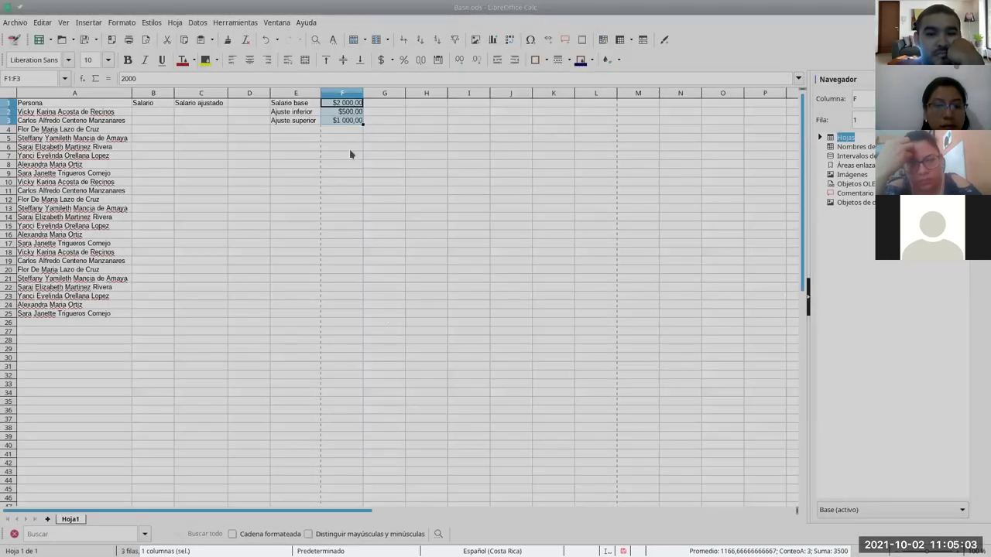
click(349, 149)
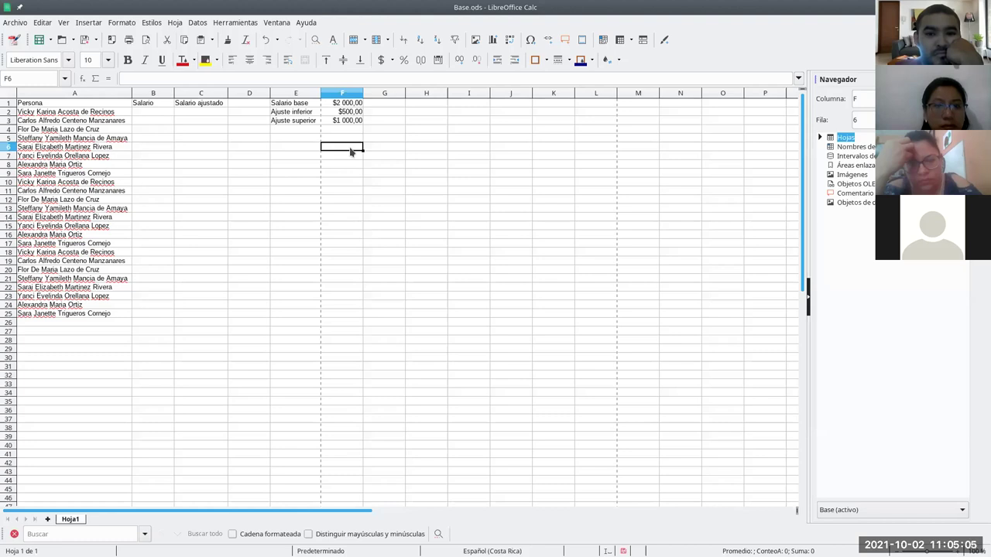
- Enter the formula =F1 in B2 so the first person's salary takes the base salary
click(161, 115)
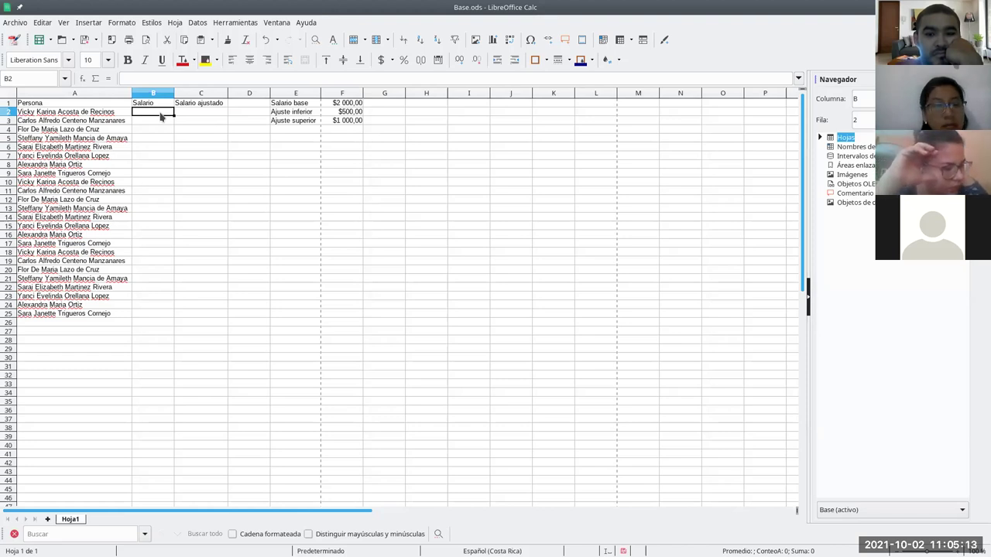
text(=)
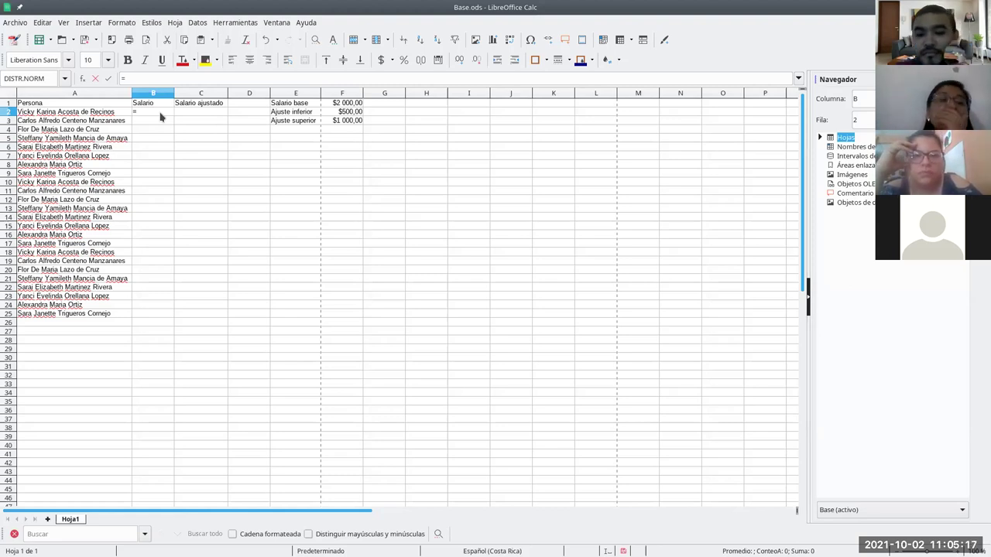
click(346, 104)
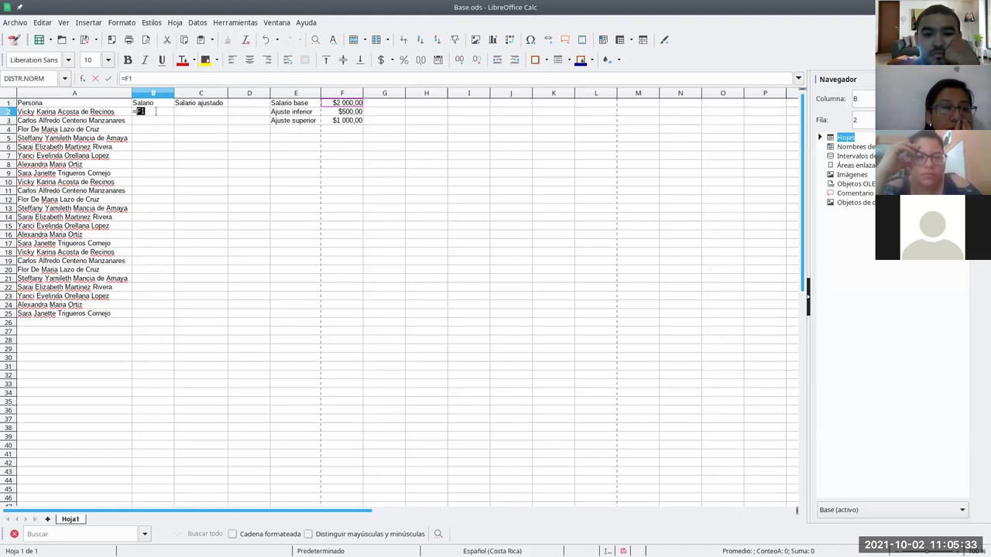
key(Return)
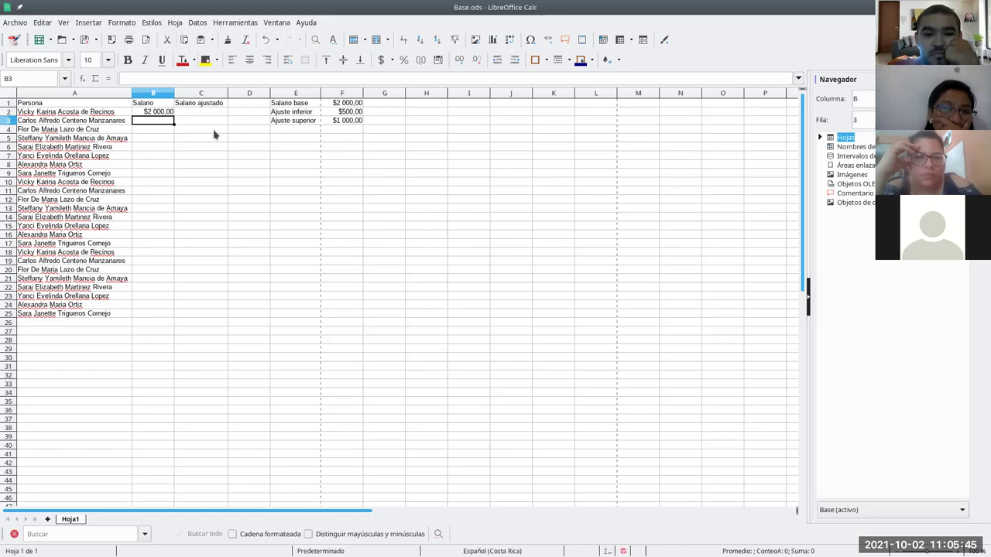
- Fill the relative formula from B2 down the Salario column to B25
click(166, 113)
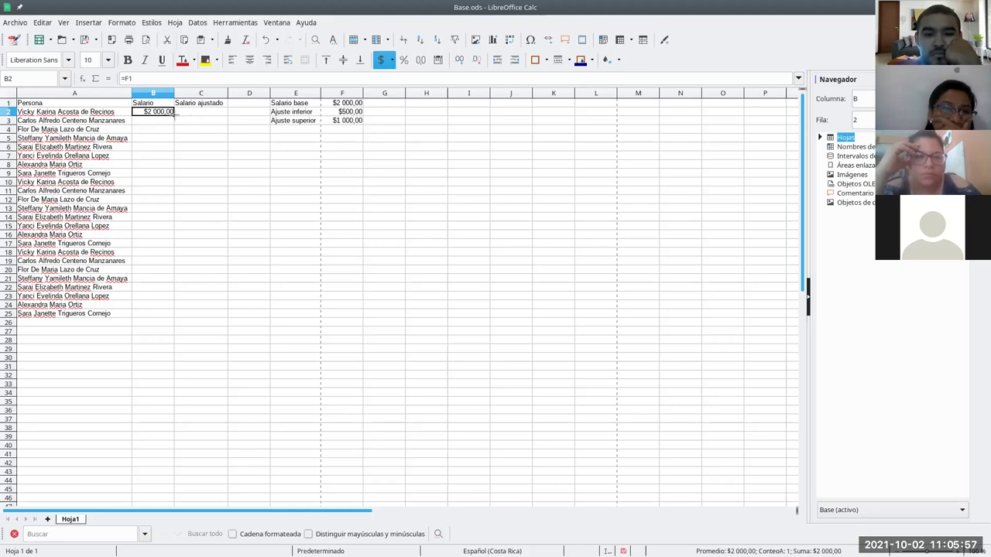
drag(175, 114, 172, 324)
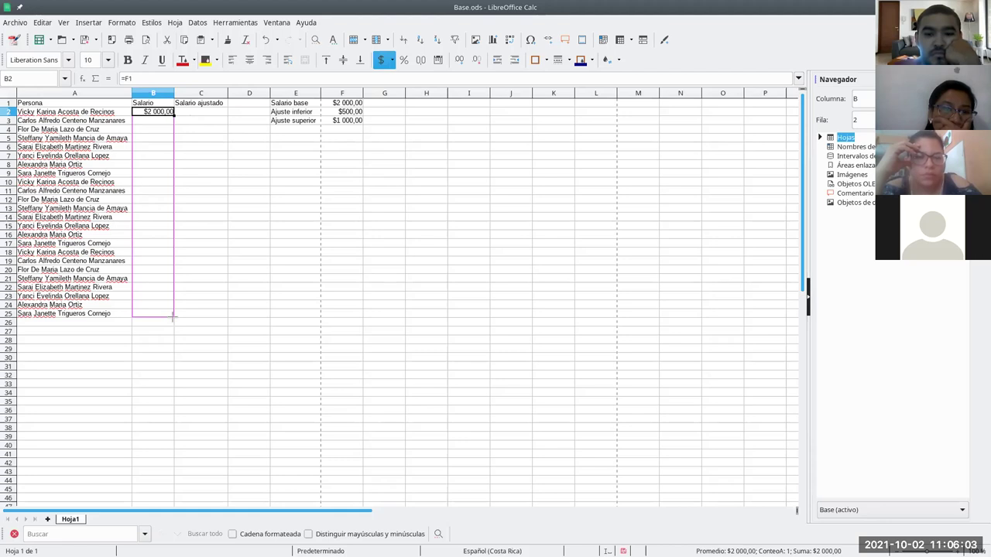
drag(172, 319, 173, 317)
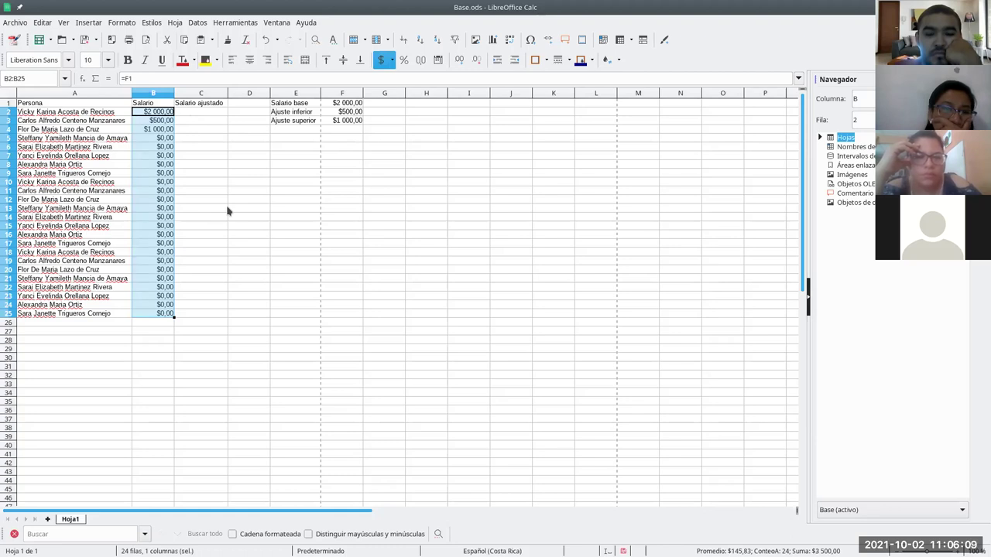
- Examine the copied formulas in the Salario column from B2 to B10 to see which cell each one references
click(200, 155)
click(163, 122)
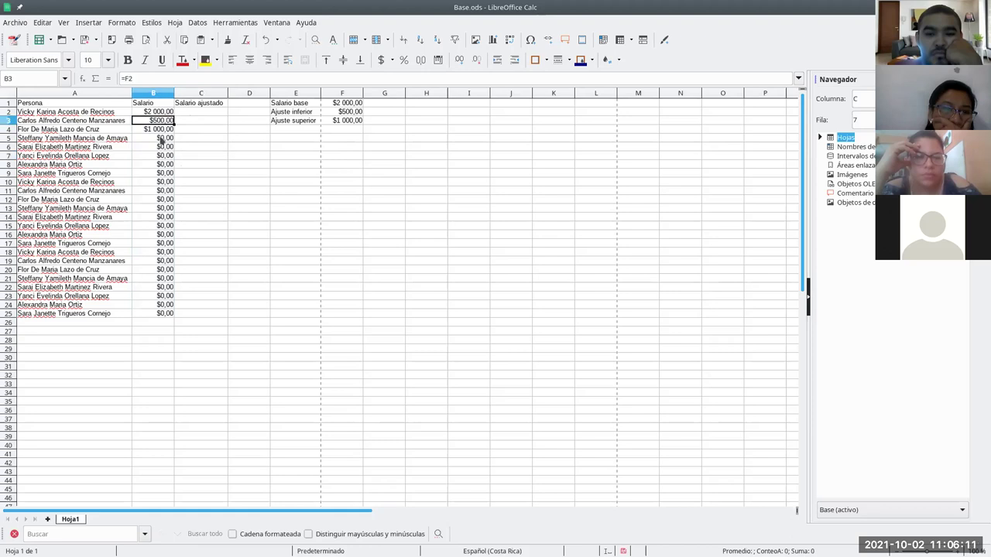
click(165, 129)
click(162, 148)
click(164, 166)
click(165, 183)
click(163, 139)
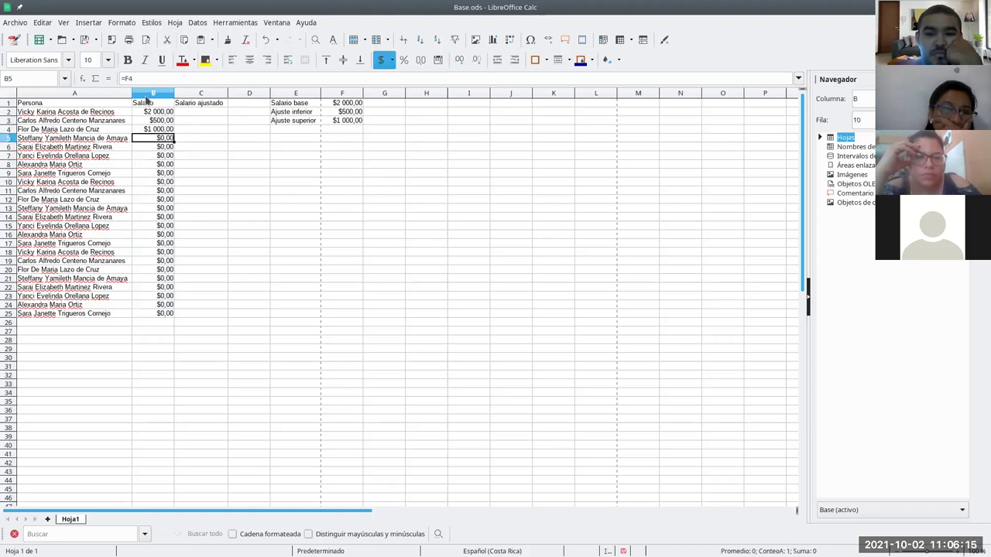
click(159, 113)
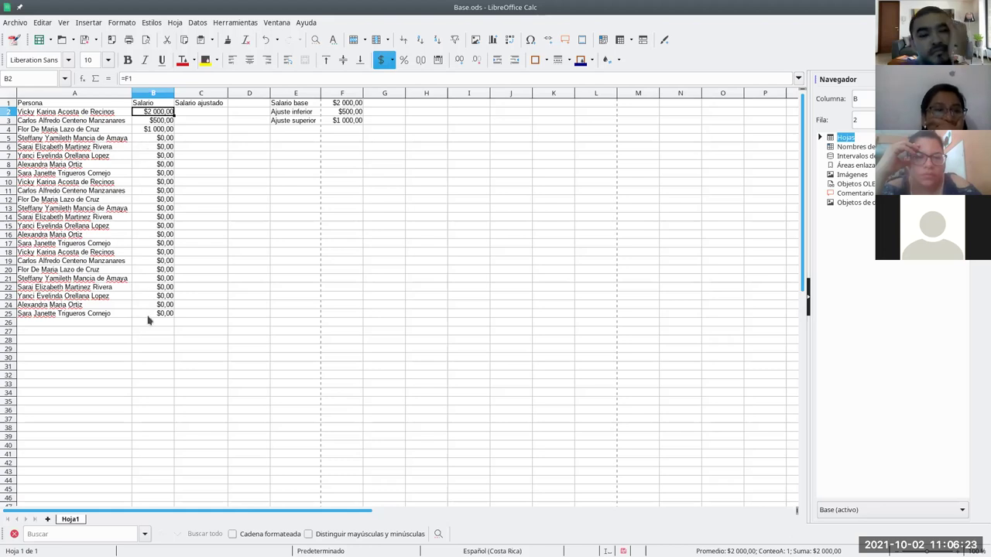
click(168, 122)
click(166, 130)
click(166, 139)
click(166, 147)
click(166, 155)
click(166, 164)
click(167, 173)
click(166, 182)
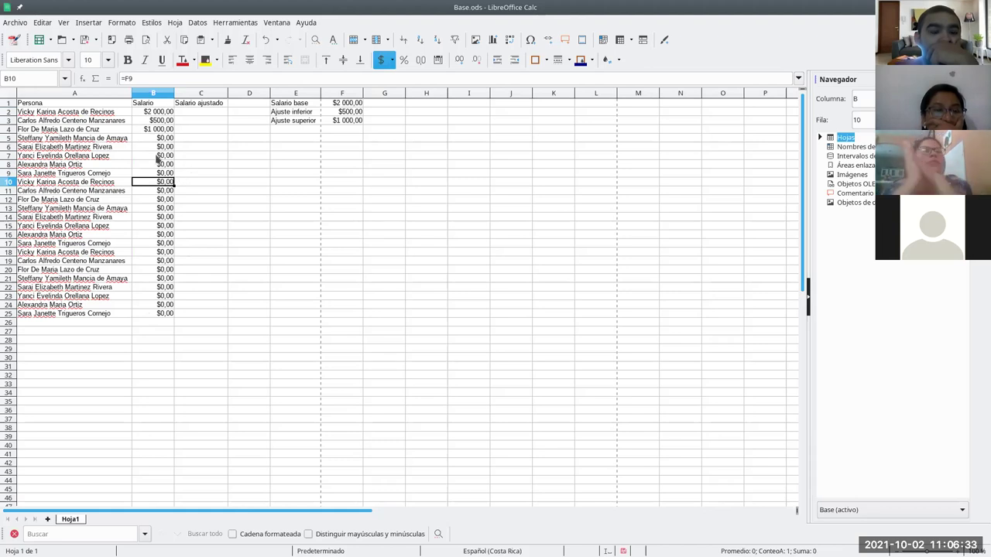
- Change the formula in B2 to the absolute reference =$F$1 and fill it down to B25
click(161, 113)
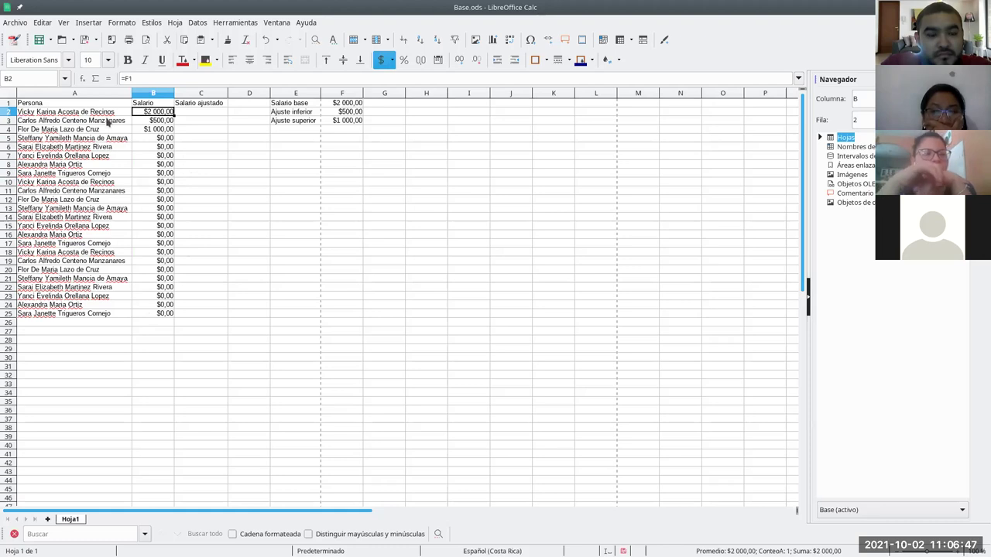
key(F2)
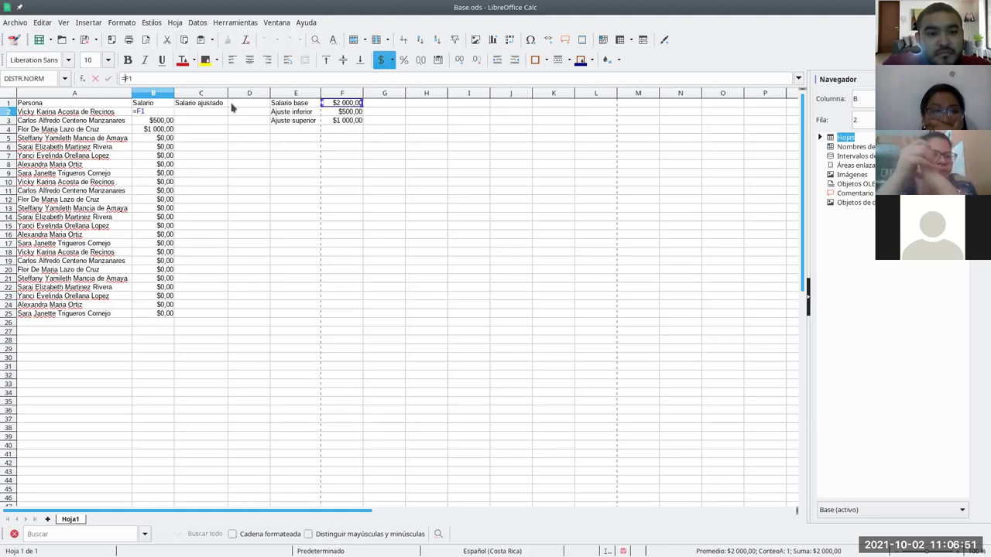
key(F4)
text($F$)
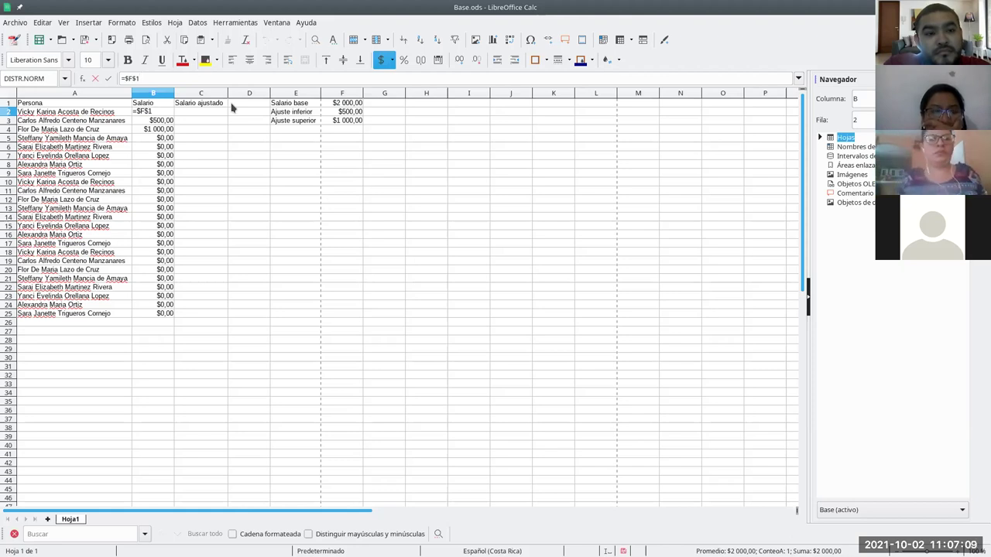
key(Return)
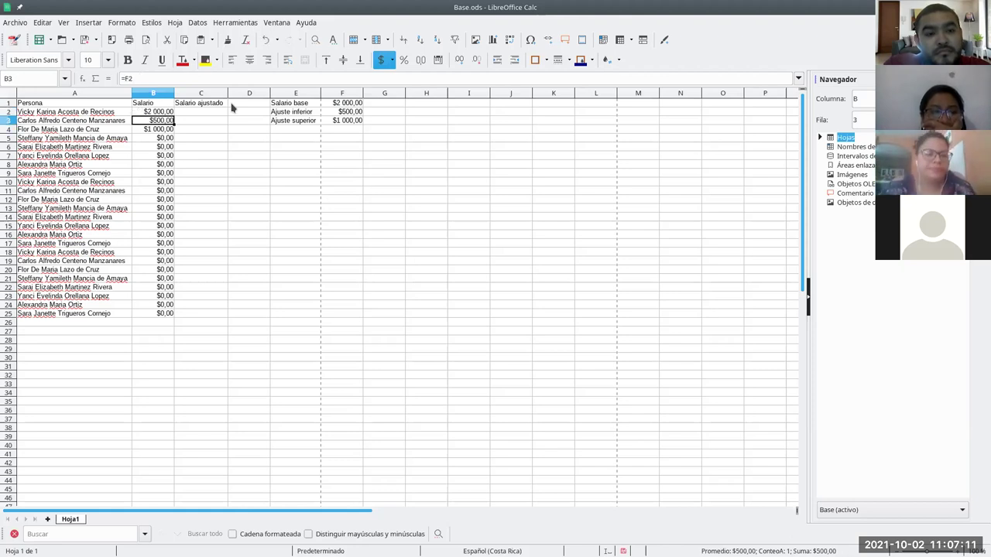
click(165, 115)
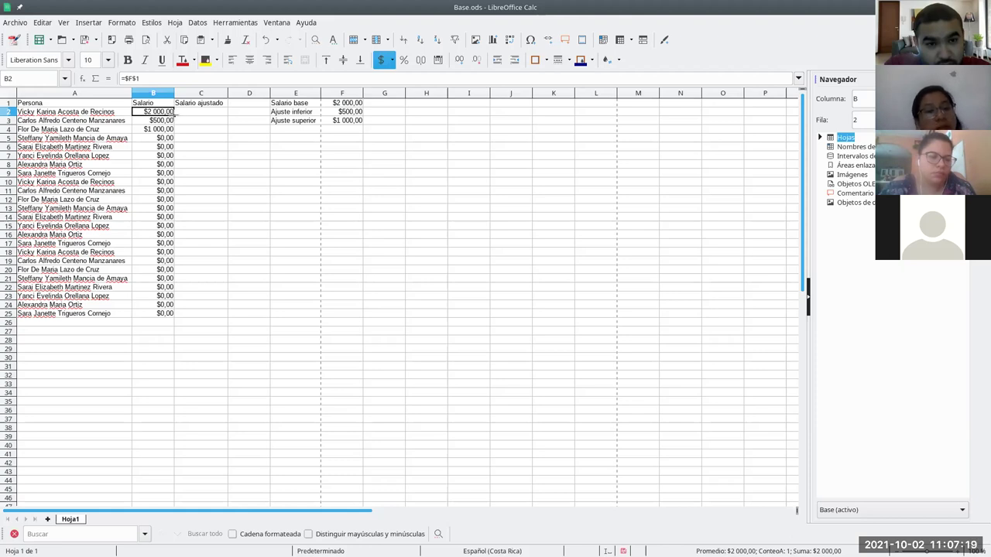
drag(174, 114, 163, 317)
- Check the formulas in the Salario column down to B25 for the reference they use
click(162, 186)
click(157, 153)
click(161, 165)
key(Up)
key(Up)
key(Up)
key(Down)
key(Down)
key(Down)
key(Down)
key(Down)
key(Down)
key(Down)
key(Down)
key(Down)
key(Down)
key(Down)
key(Down)
key(Down)
key(Down)
key(Down)
key(Down)
key(Down)
key(Down)
key(Down)
key(Down)
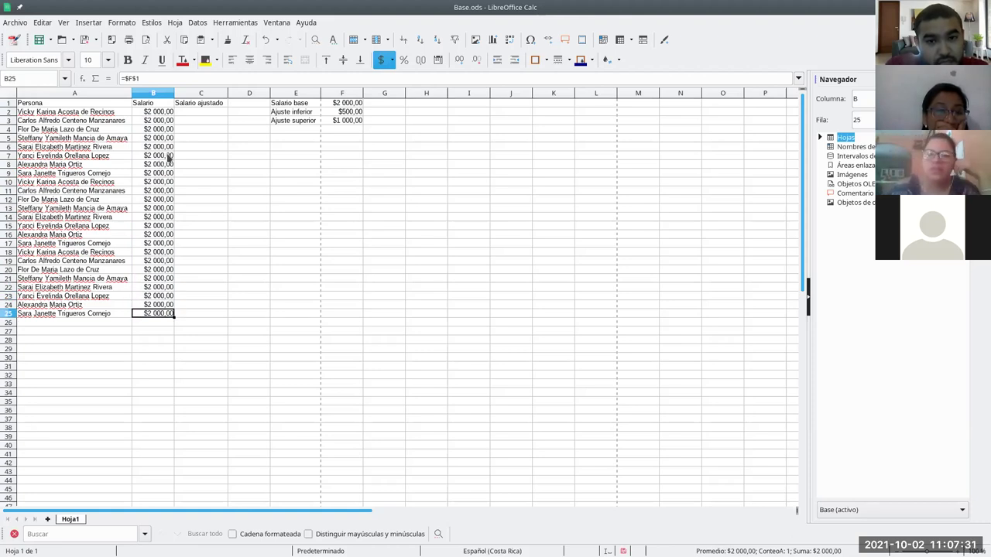
click(166, 129)
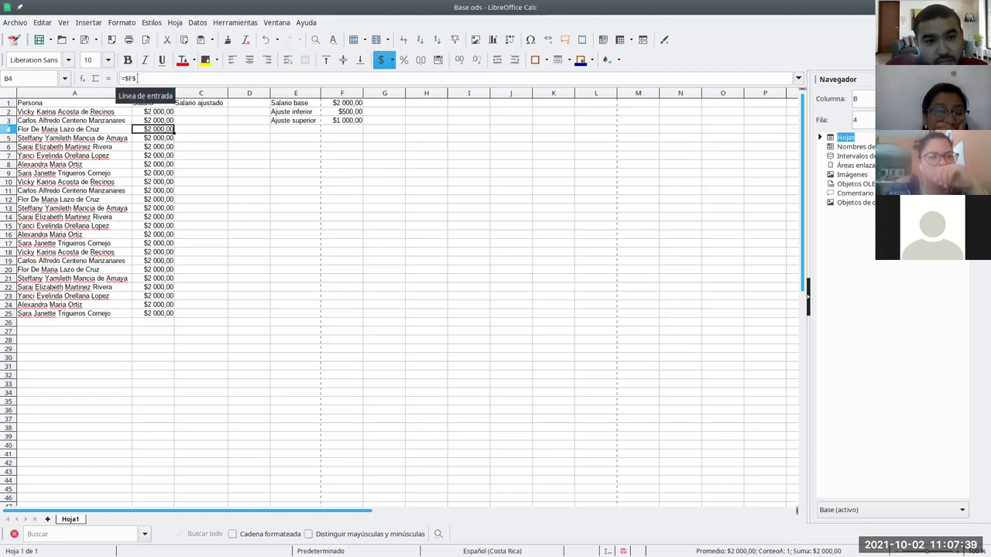
click(198, 140)
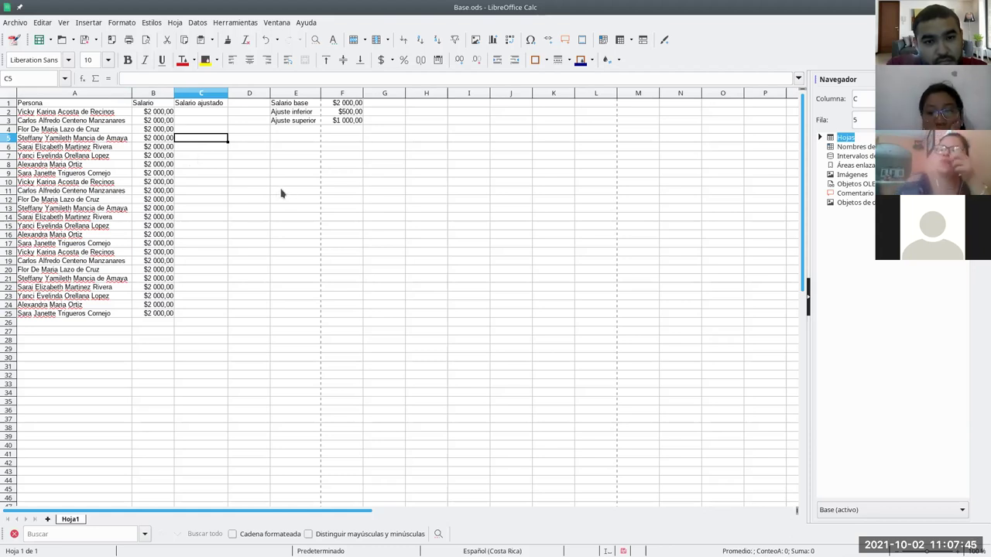
- Enter =B2+ALEATORIO.ENTRE(F2;F3) in C2 to add a random adjustment between the lower and upper amounts to the salary
click(197, 114)
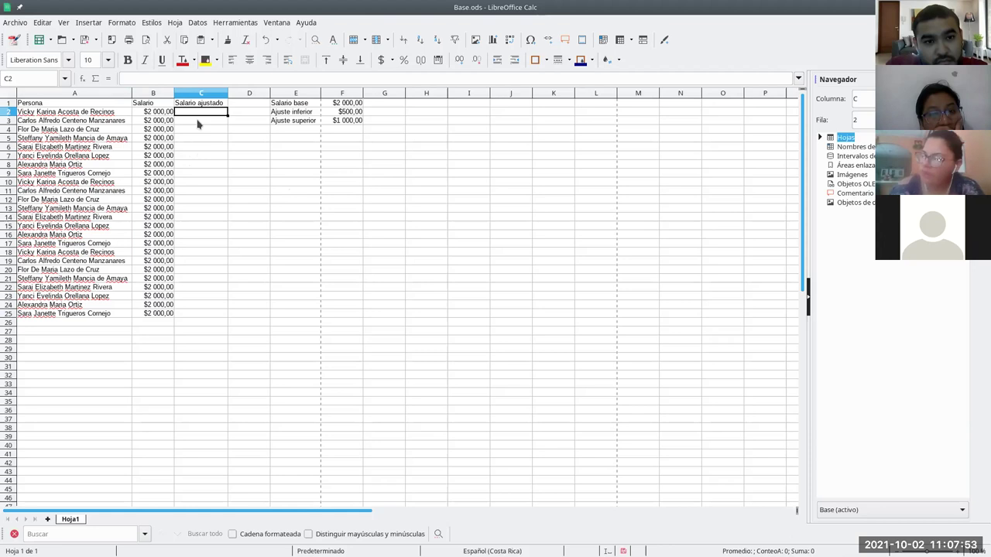
click(168, 114)
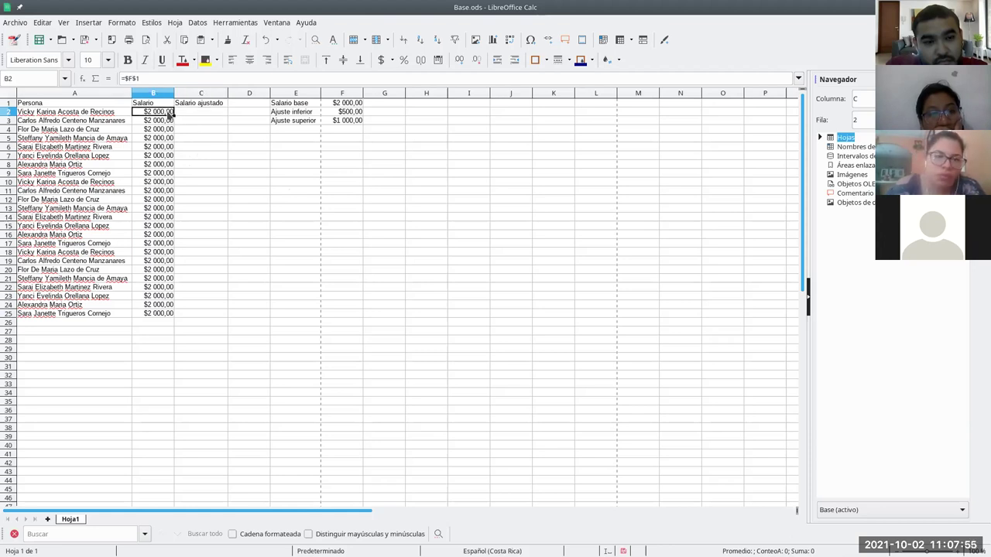
click(183, 117)
text(=)
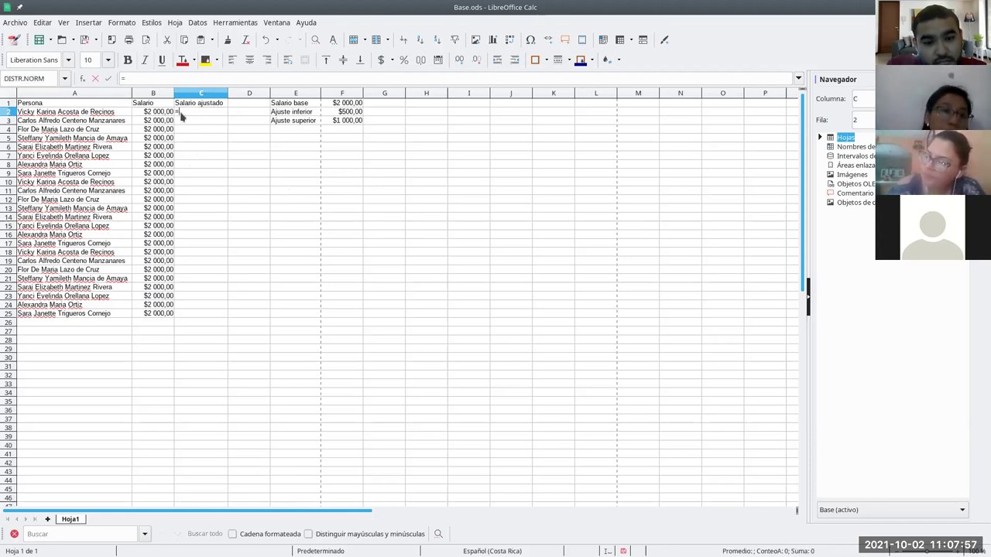
click(159, 115)
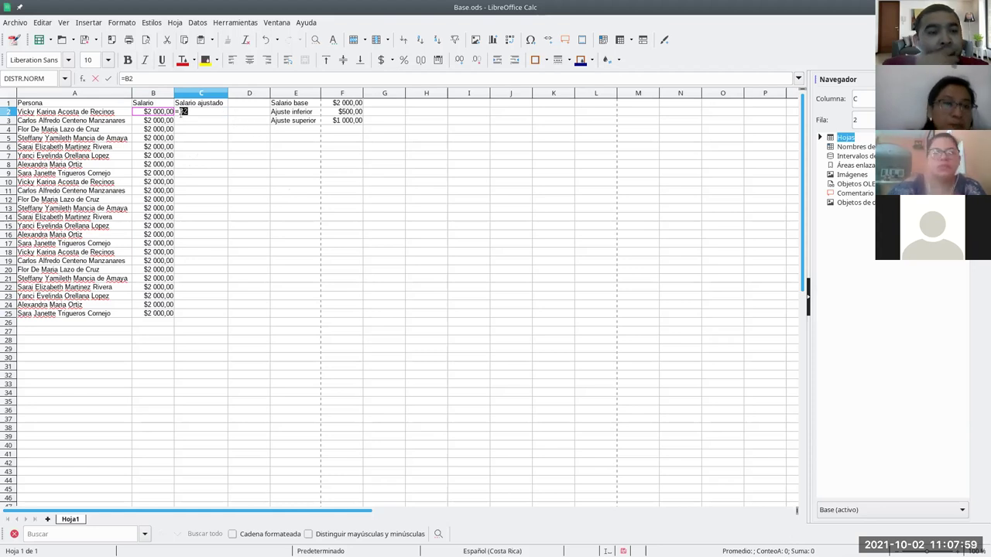
text(+)
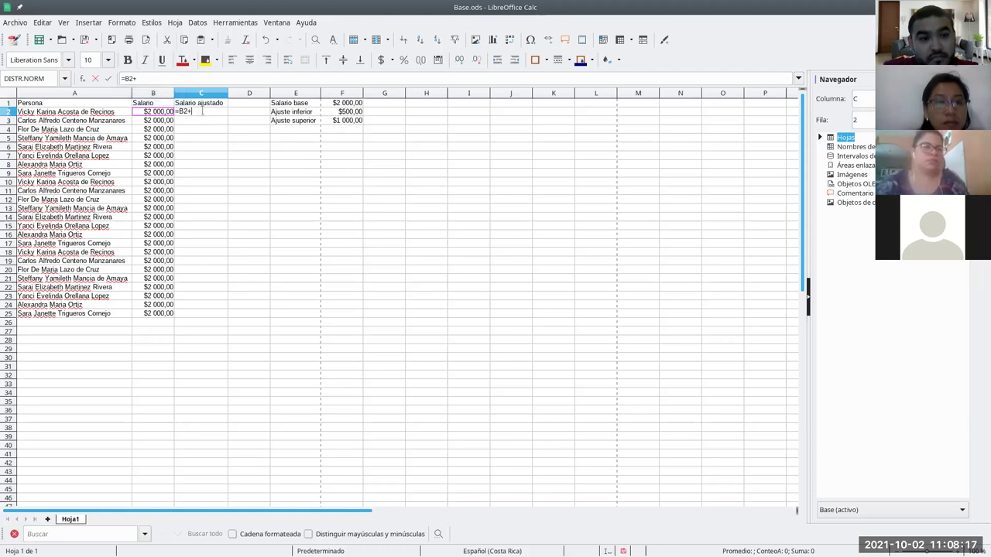
text(aleatorio.entre)
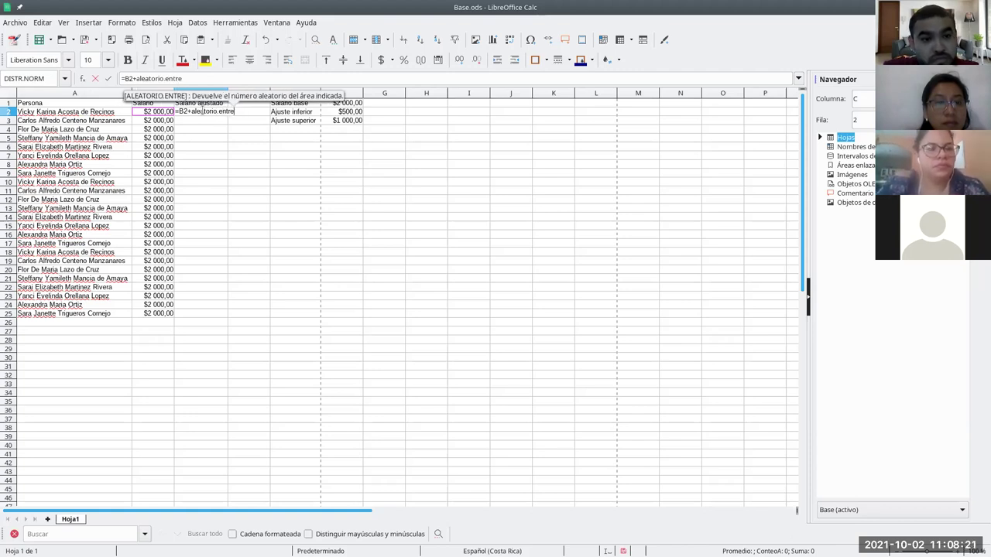
text(()
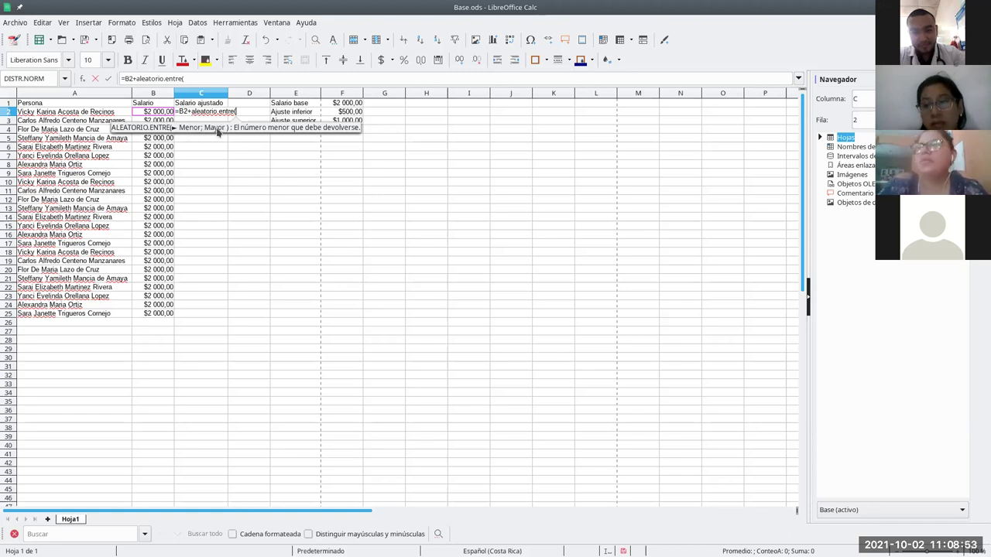
click(329, 114)
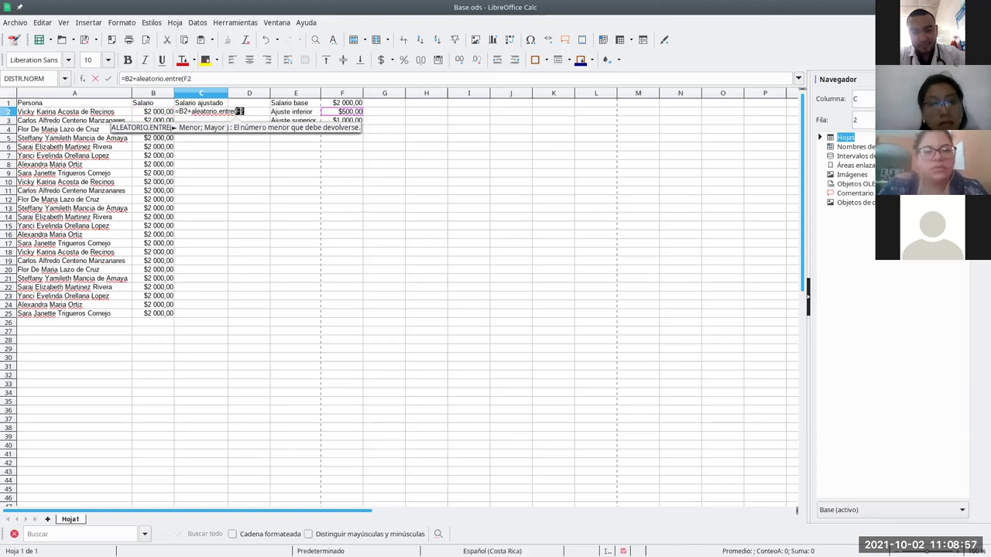
click(252, 111)
text(;)
click(334, 122)
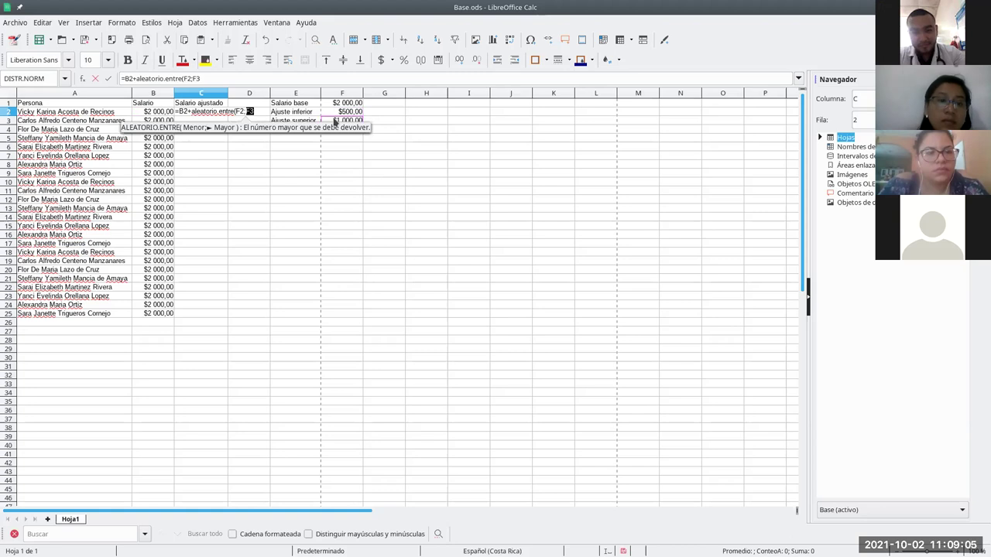
text())
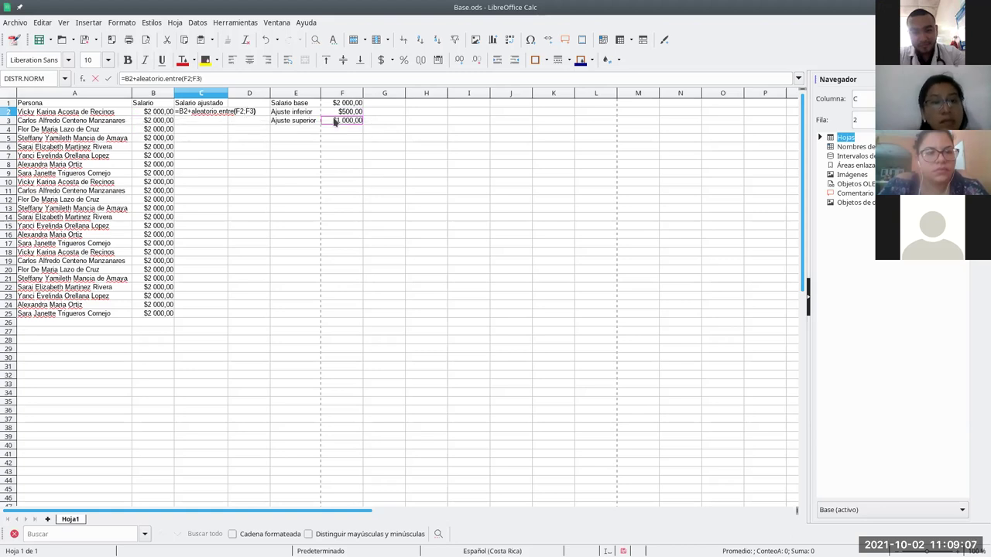
key(Return)
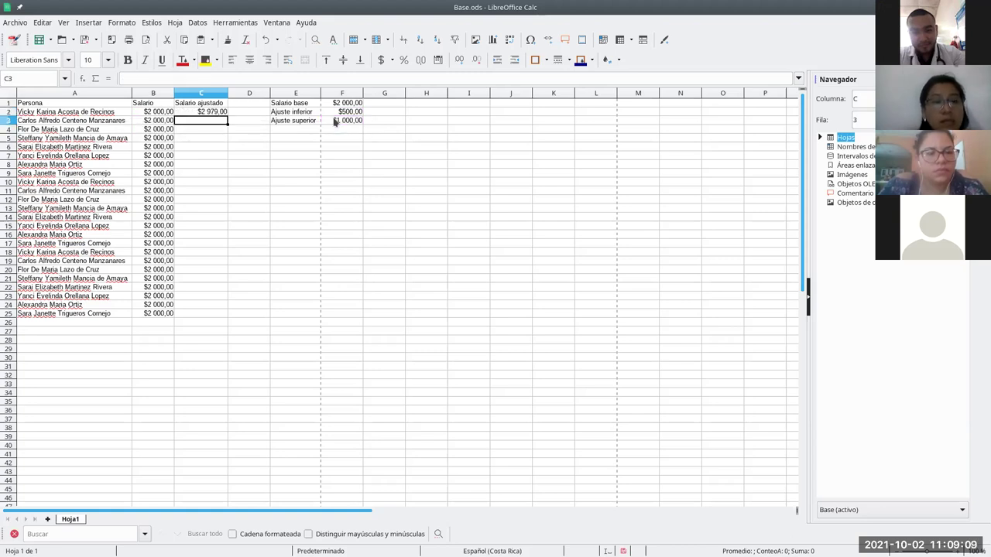
- Copy the adjusted salary formula from C2 down to C3 and inspect the references in the copy
click(222, 112)
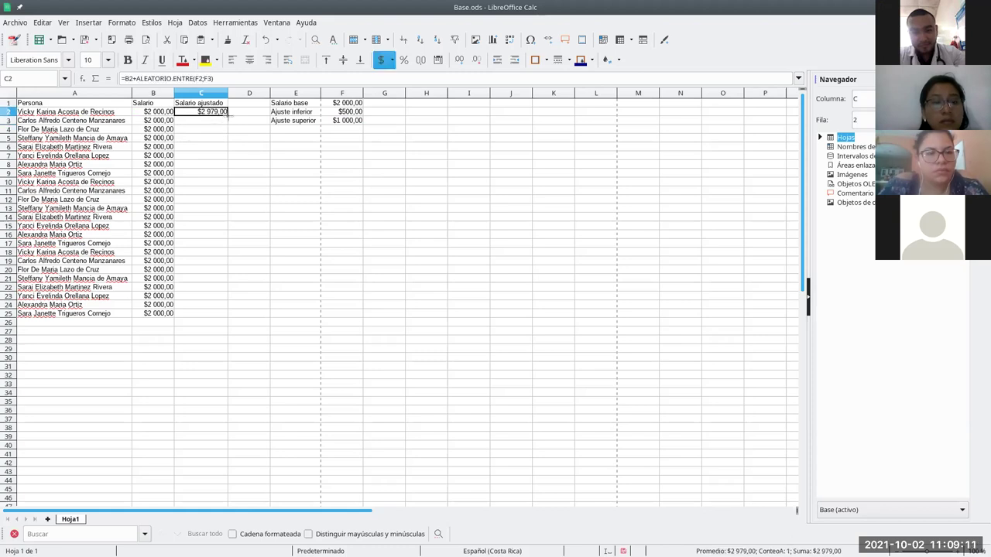
drag(228, 114, 217, 128)
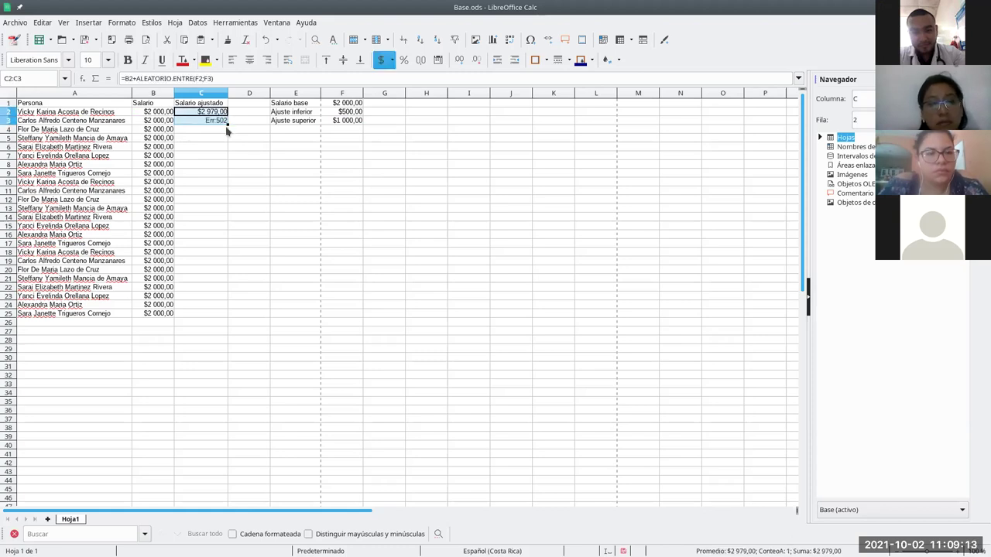
click(216, 124)
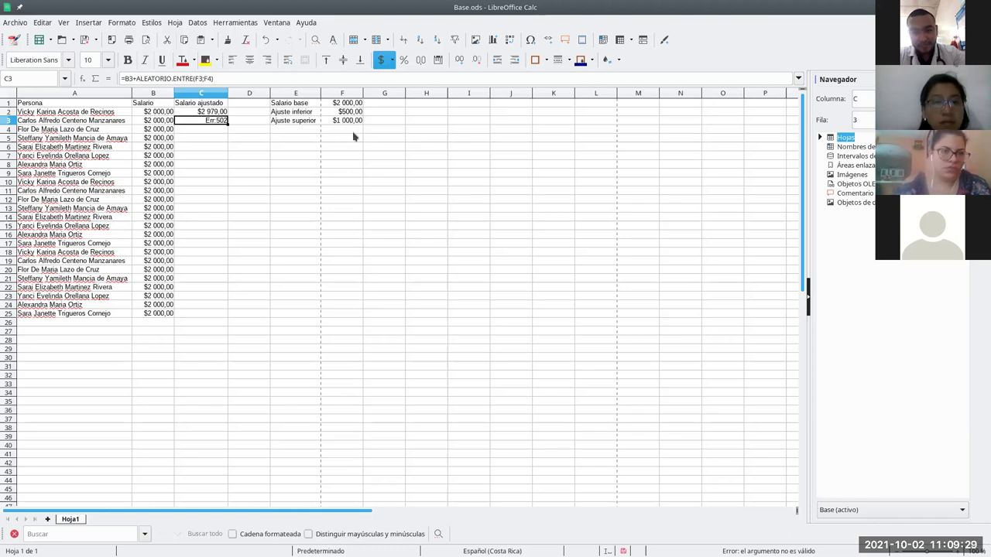
- Change the adjustment limits in the C2 formula to absolute references, giving =B2+ALEATORIO.ENTRE($F$2;$F$3)
click(213, 113)
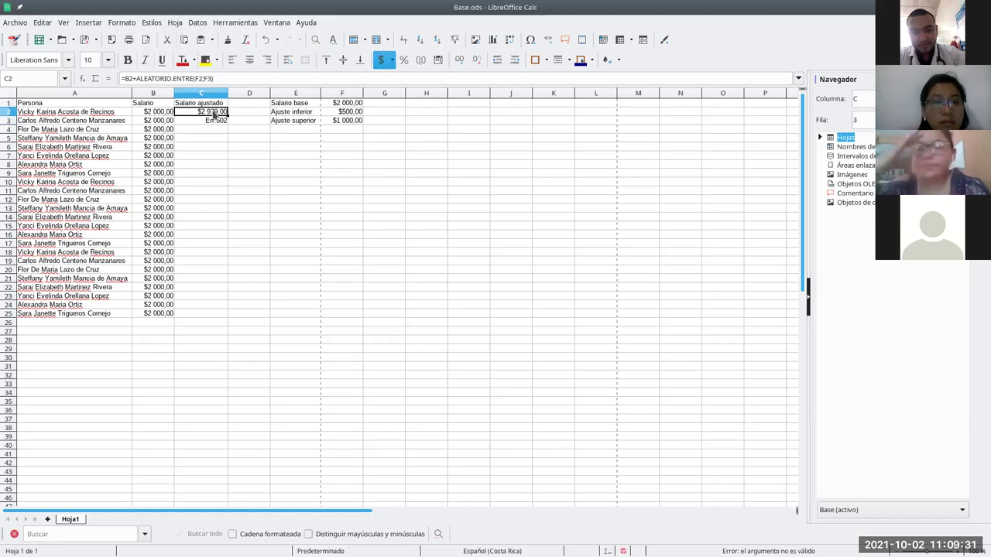
click(209, 79)
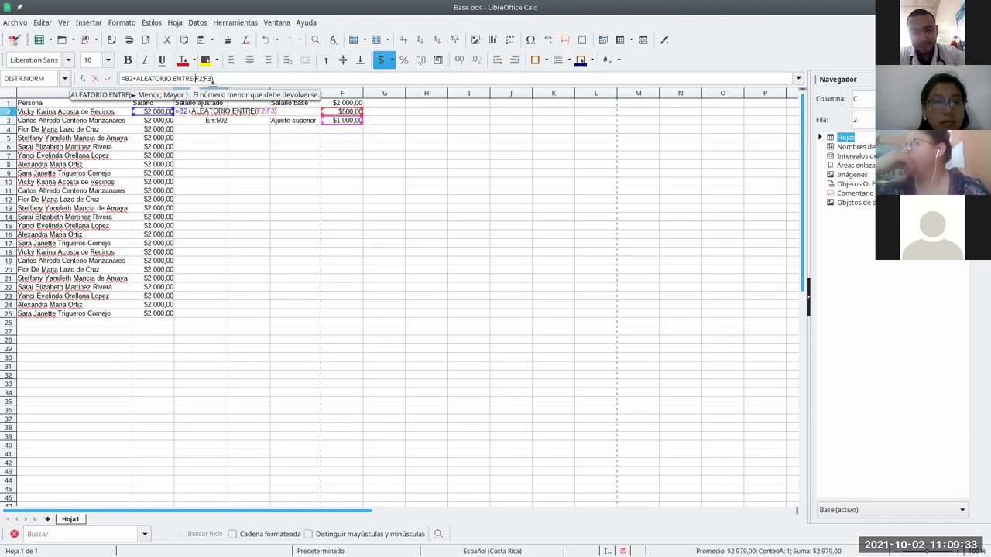
key(shift+F4)
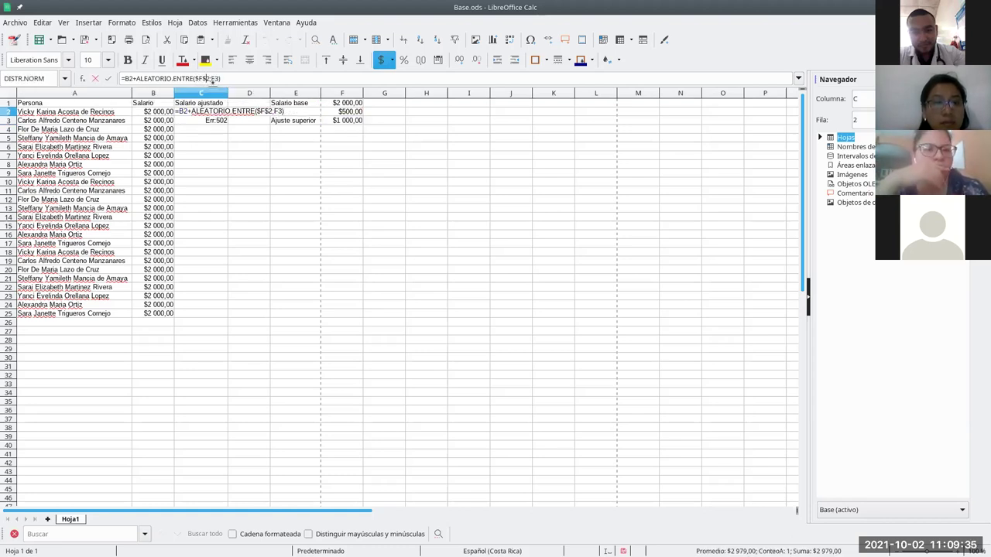
click(213, 79)
key(shift+F4)
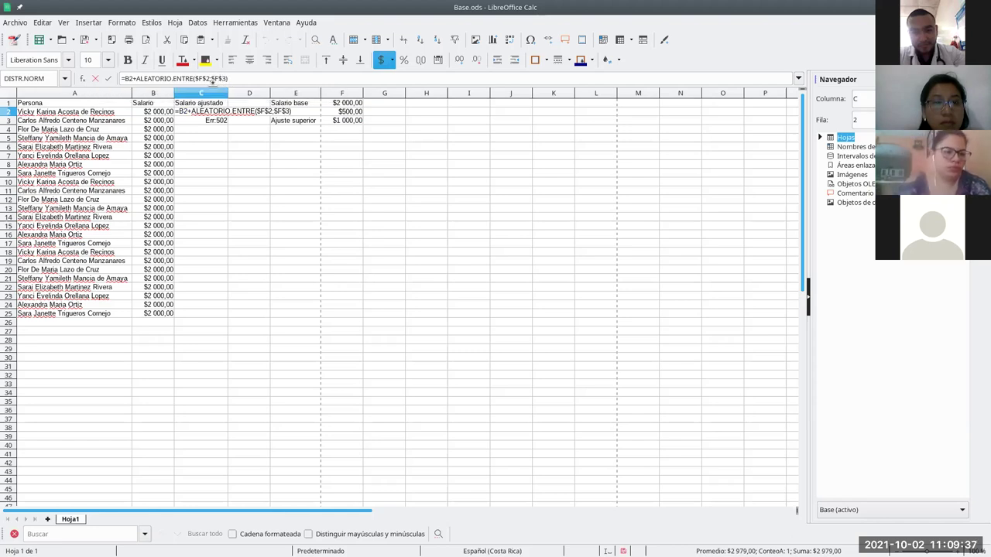
key(Return)
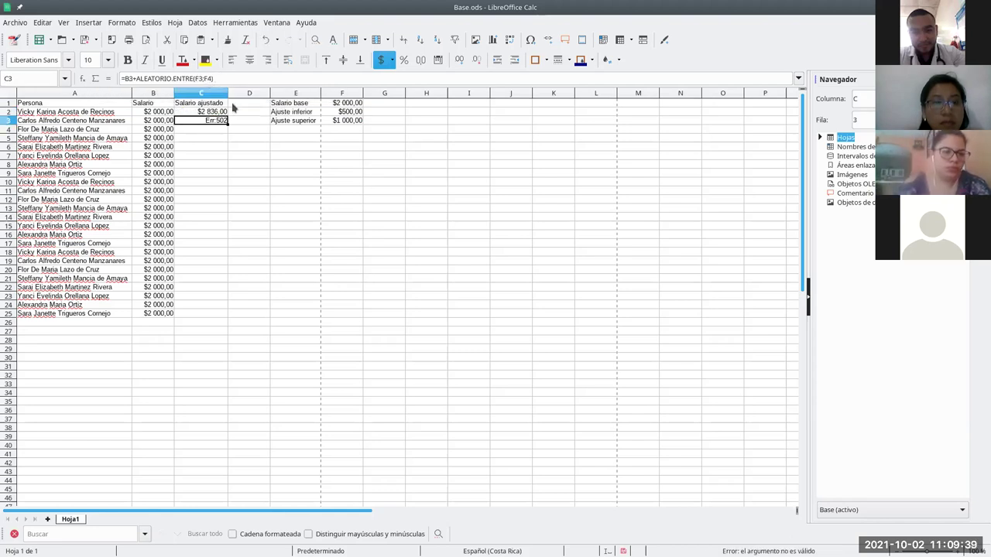
- Fill the adjusted salary formula from C2 down to C25 and check the references in the copy in C4
click(223, 113)
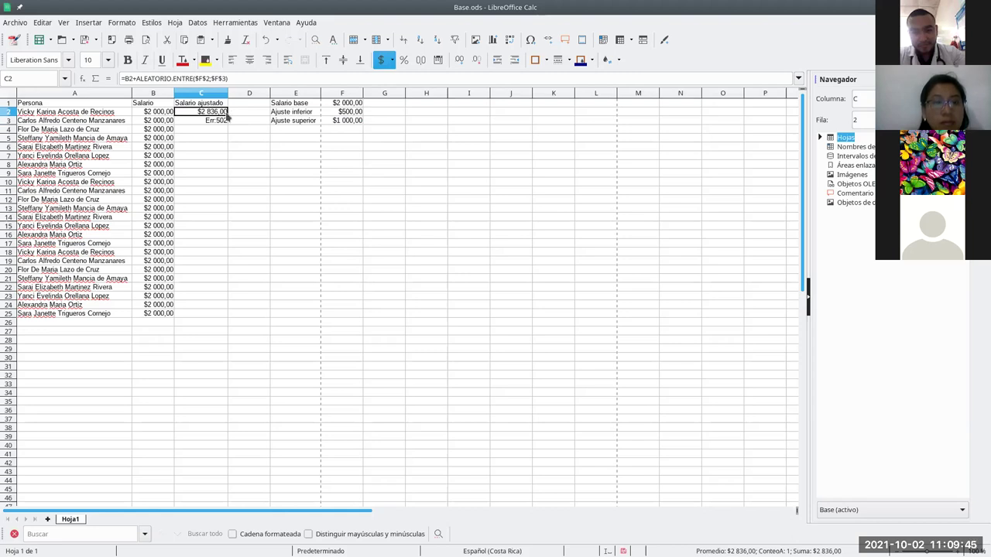
drag(228, 116, 219, 319)
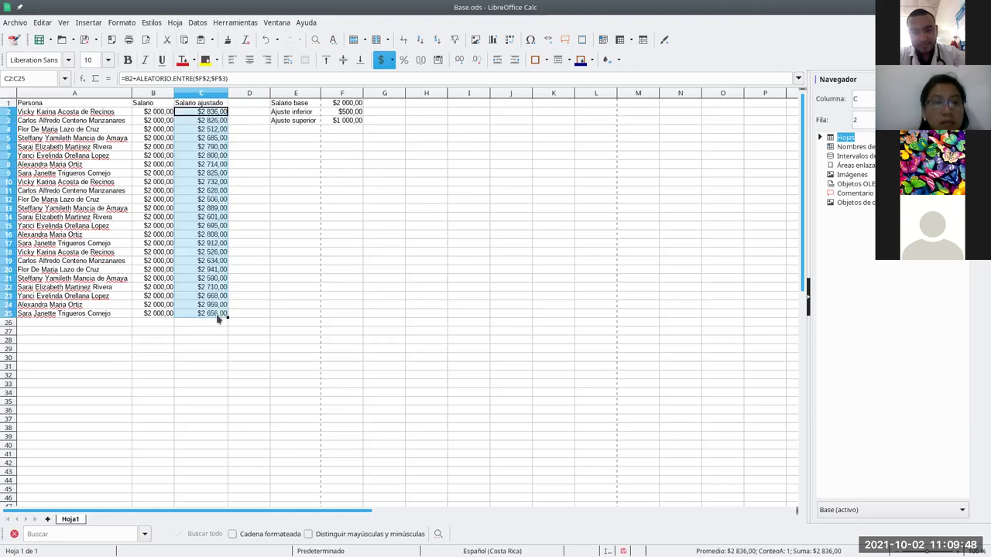
click(241, 234)
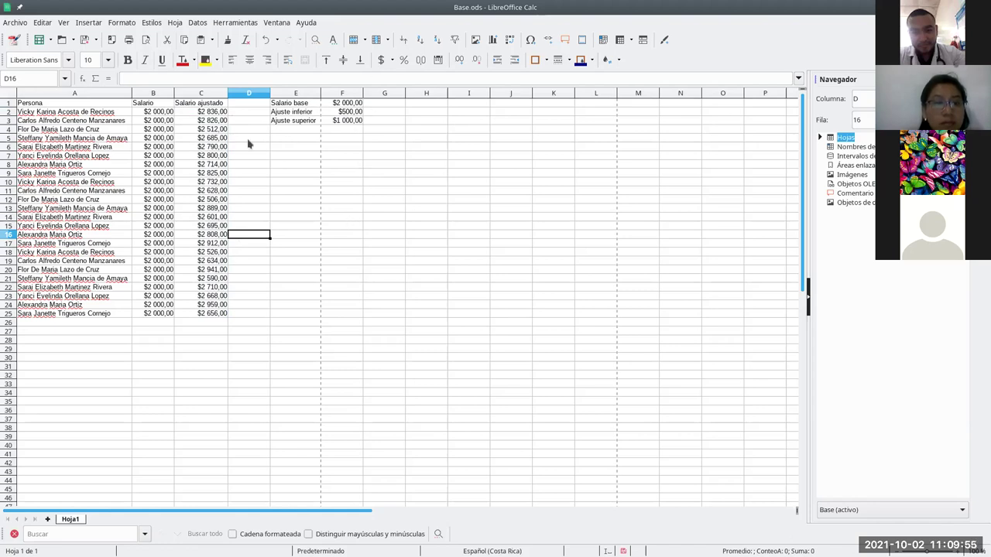
click(221, 128)
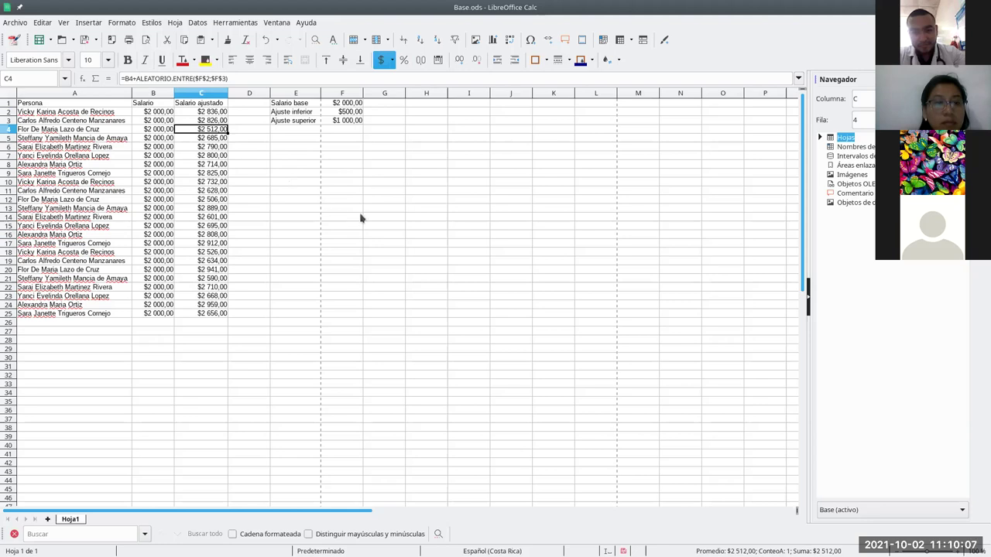
click(283, 181)
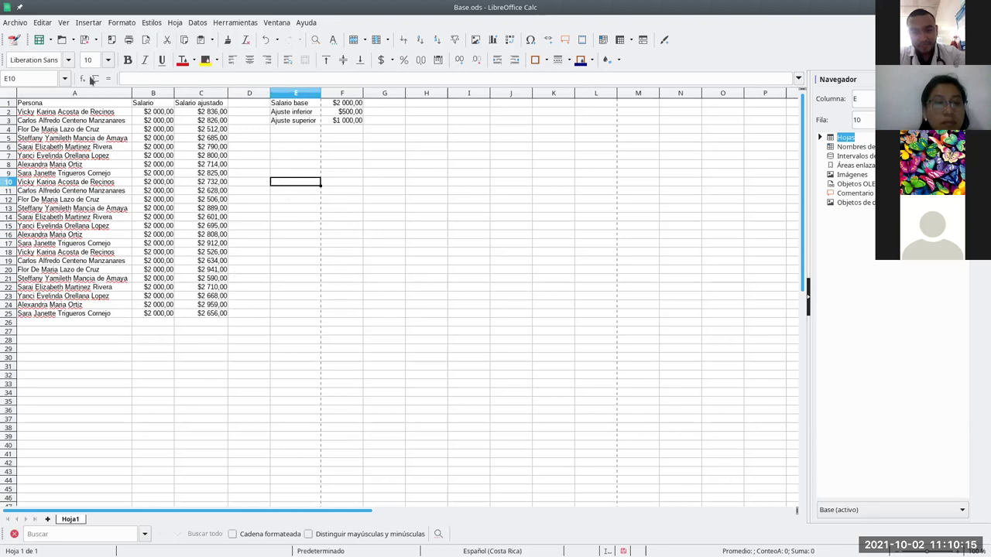
- Create a new blank spreadsheet and resize and arrange its window side by side with Base.ods
click(38, 39)
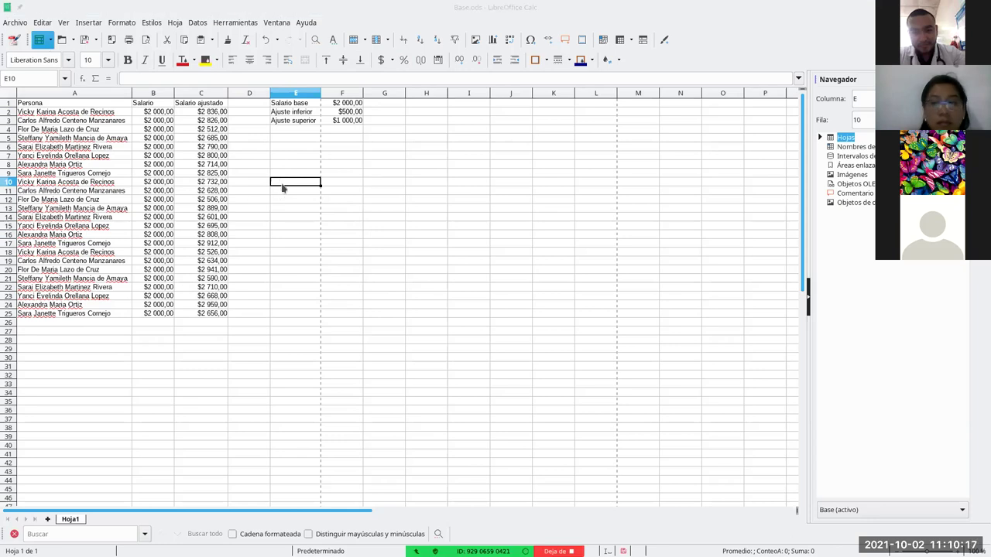
double_click(184, 10)
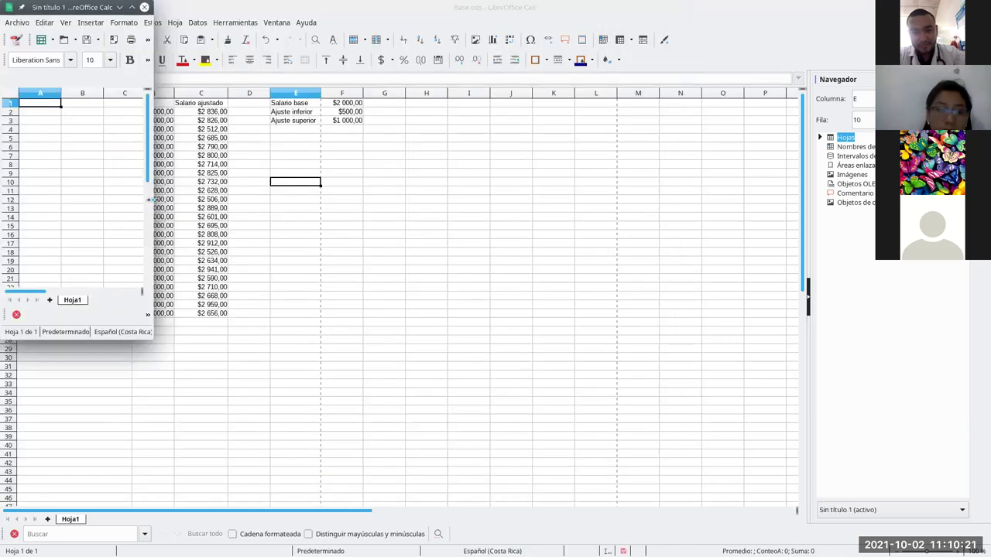
drag(151, 200, 505, 258)
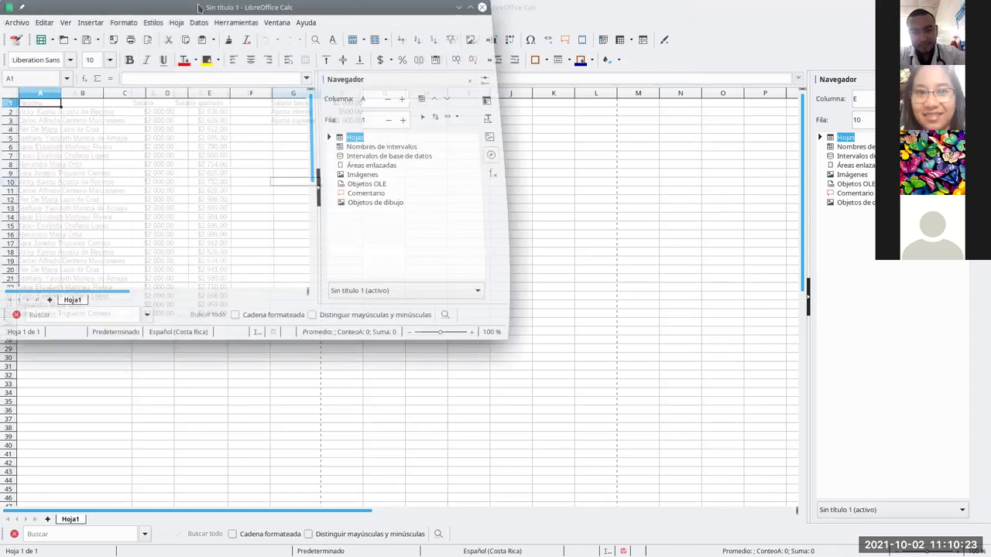
drag(198, 7, 627, 194)
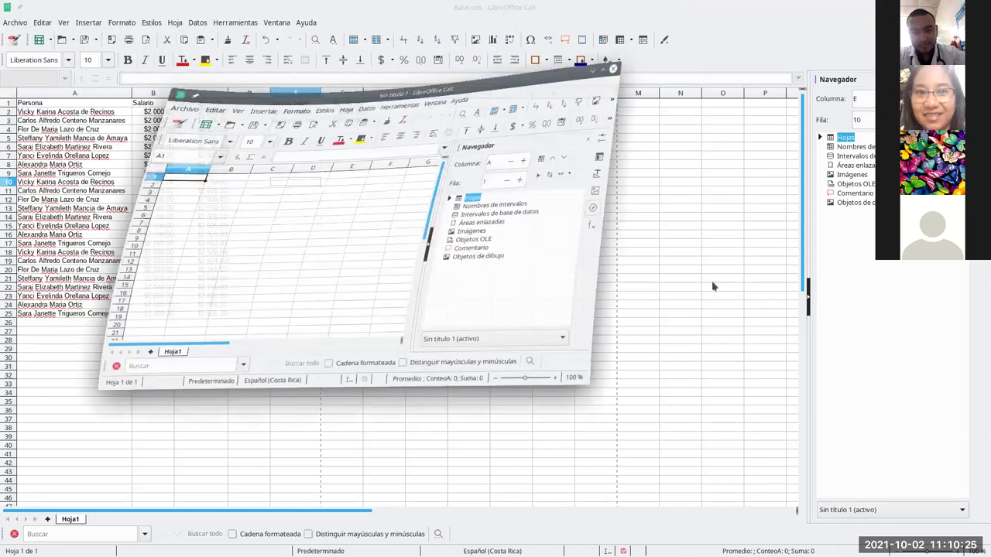
drag(712, 286, 774, 203)
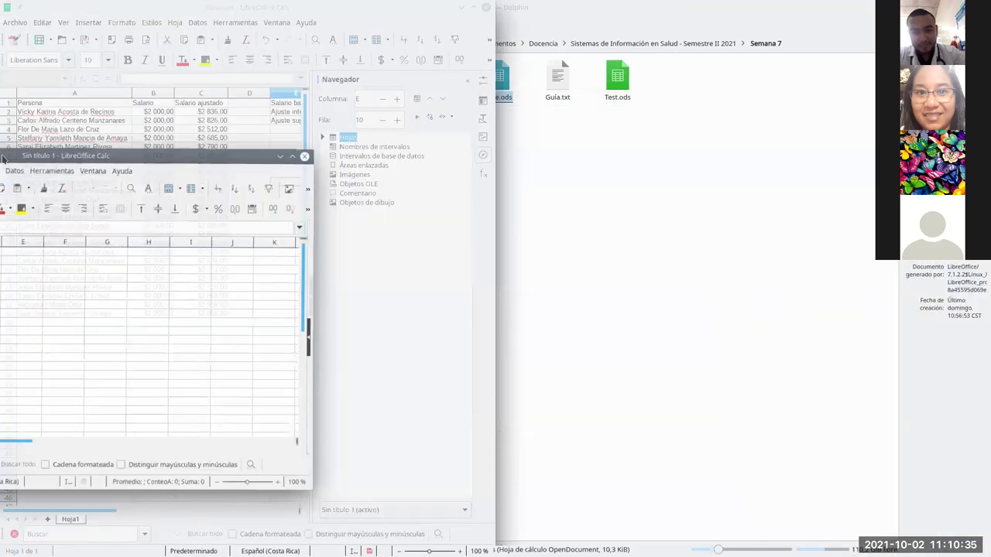
drag(163, 7, 649, 7)
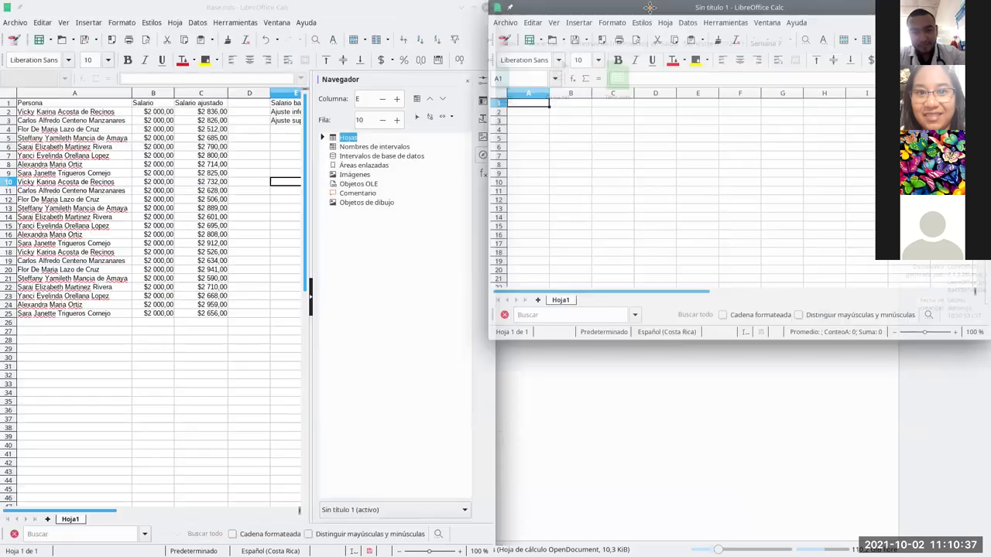
click(310, 293)
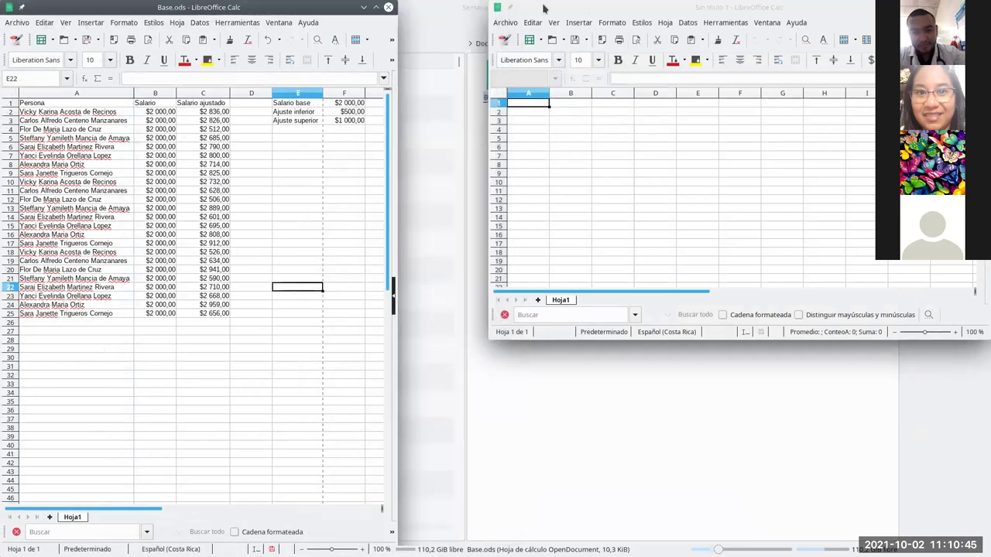
drag(547, 7, 483, 7)
drag(661, 338, 623, 554)
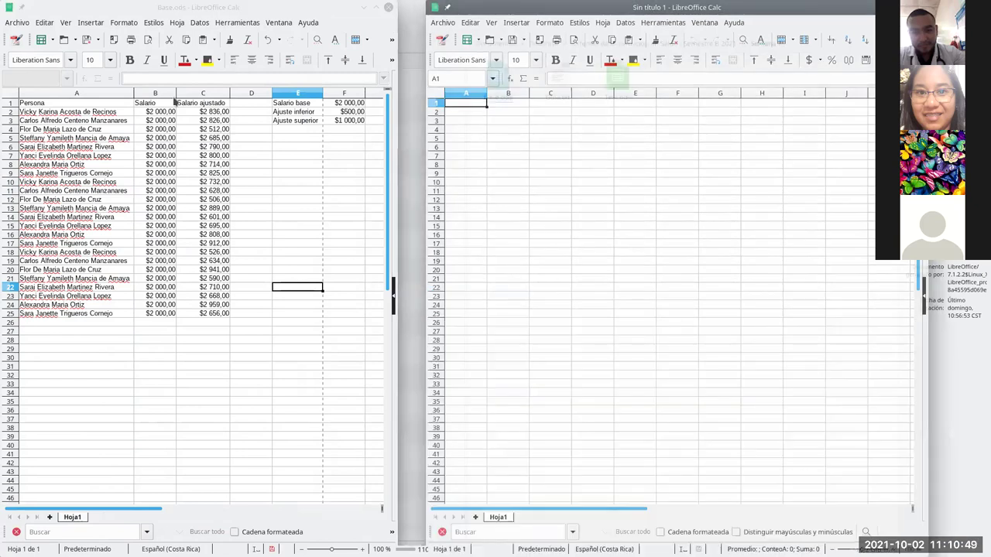
- Copy the first person's name and salary from A2:B2 of Base.ods and paste them at A1 of the new spreadsheet
click(202, 137)
key(ctrl+Home)
key(Down)
key(shift+Right)
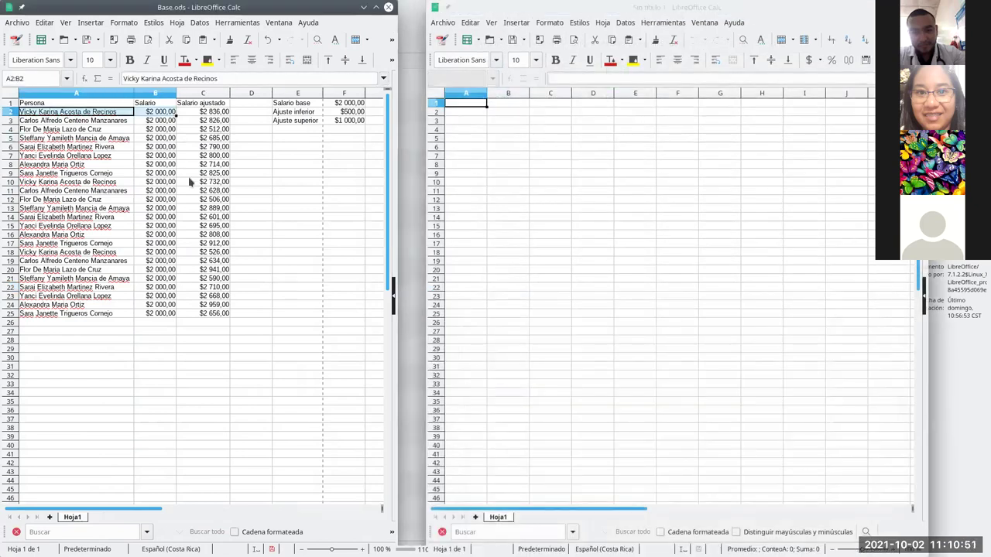
key(ctrl+c)
click(468, 104)
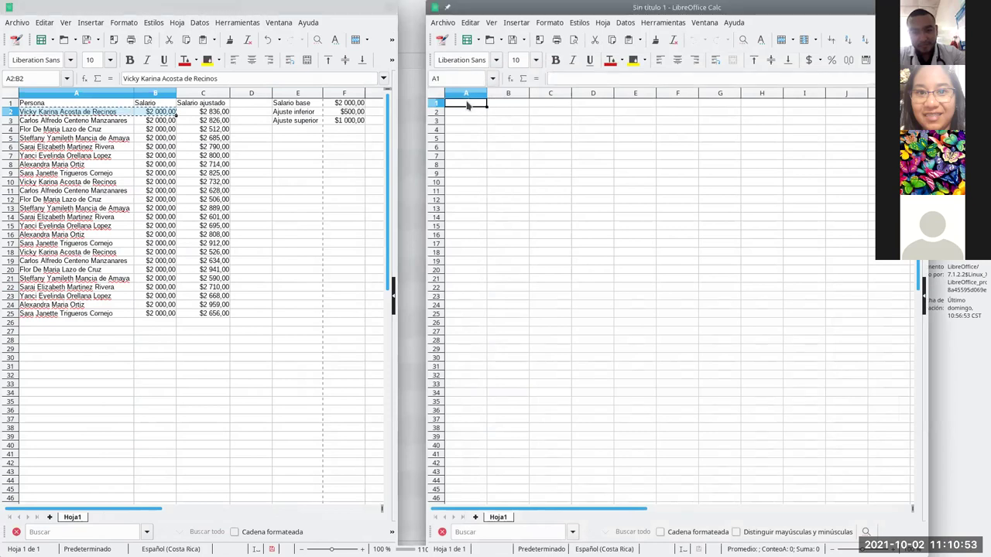
key(ctrl+v)
click(501, 112)
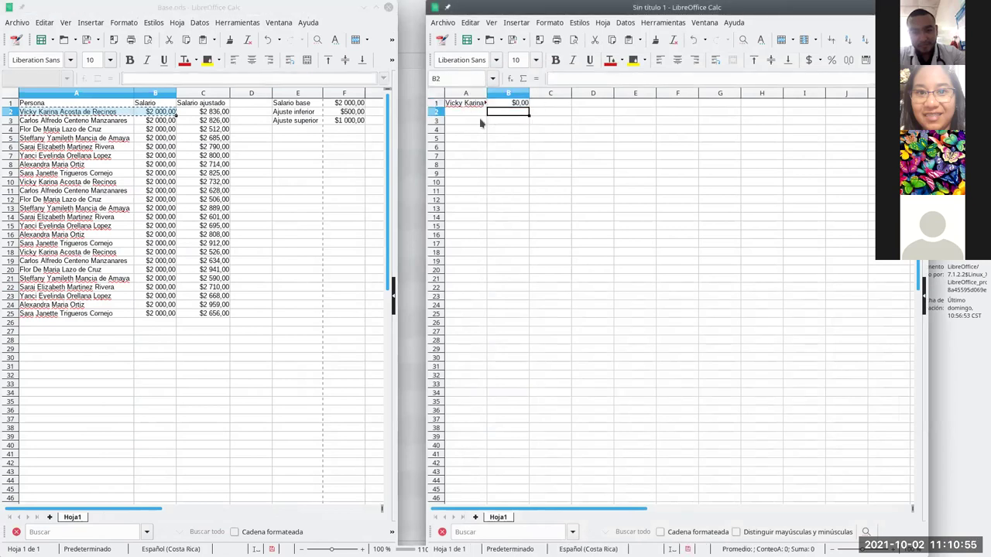
- Undo and redo the adjusted salary fill in Base.ods, and undo the paste in the new spreadsheet
click(153, 121)
click(155, 113)
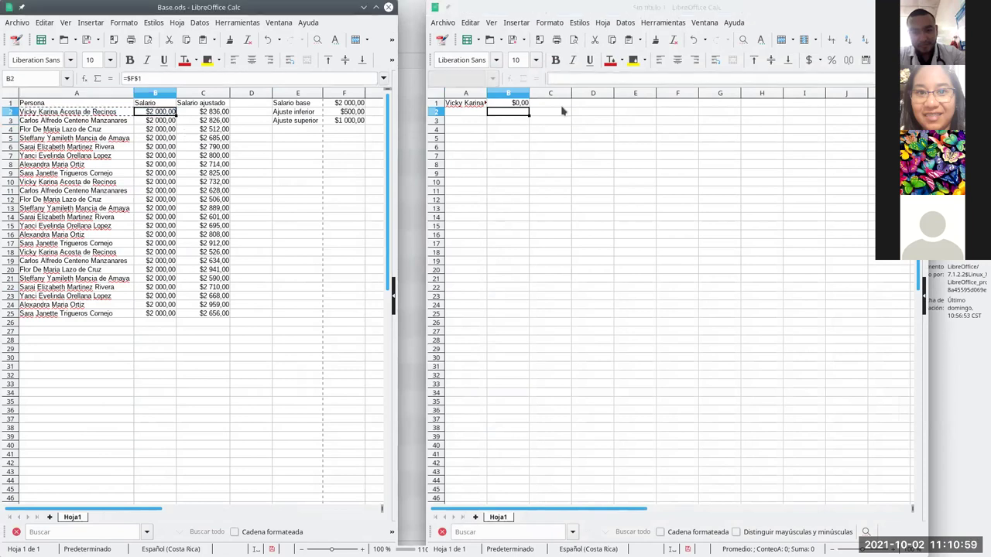
key(ctrl+z)
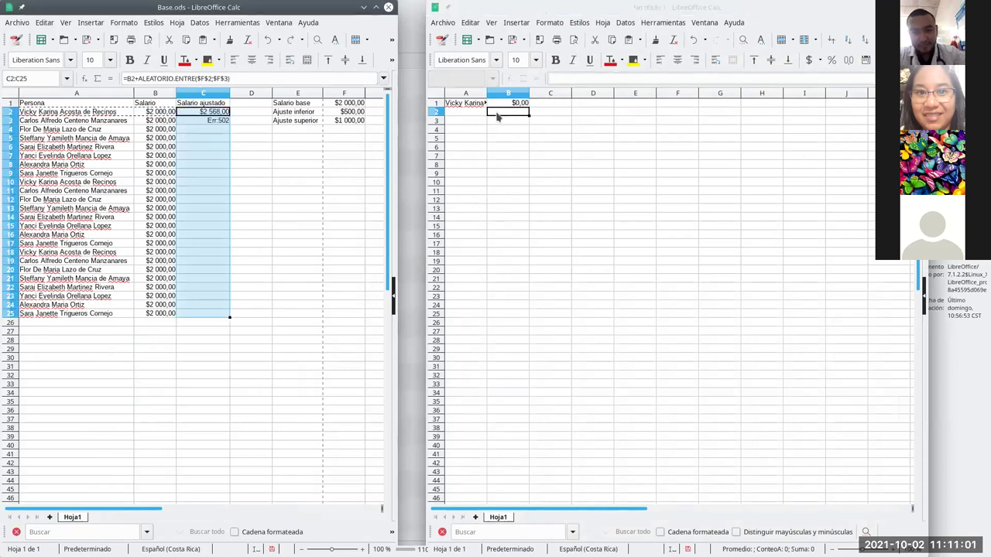
click(294, 42)
click(480, 104)
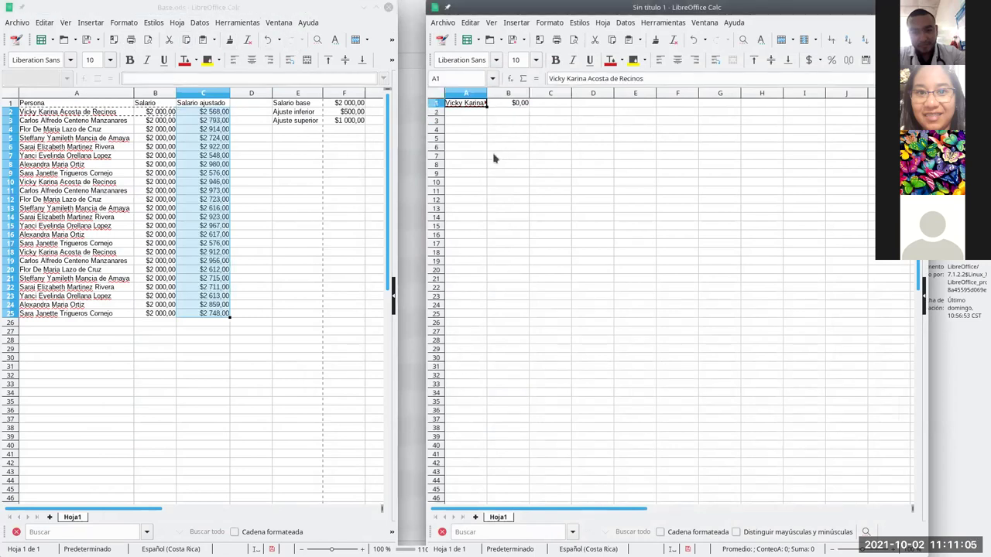
key(ctrl+z)
key(ctrl+z)
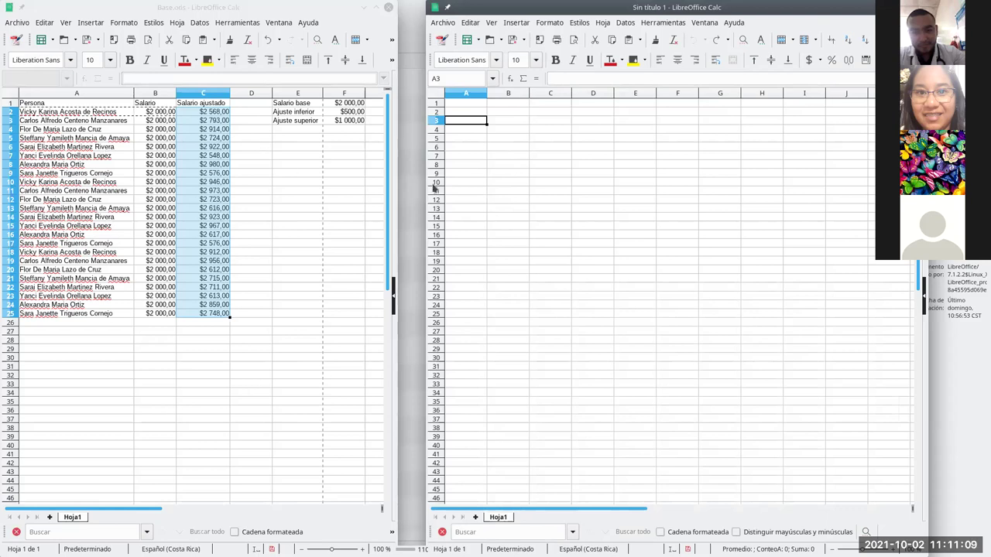
click(480, 104)
text(=)
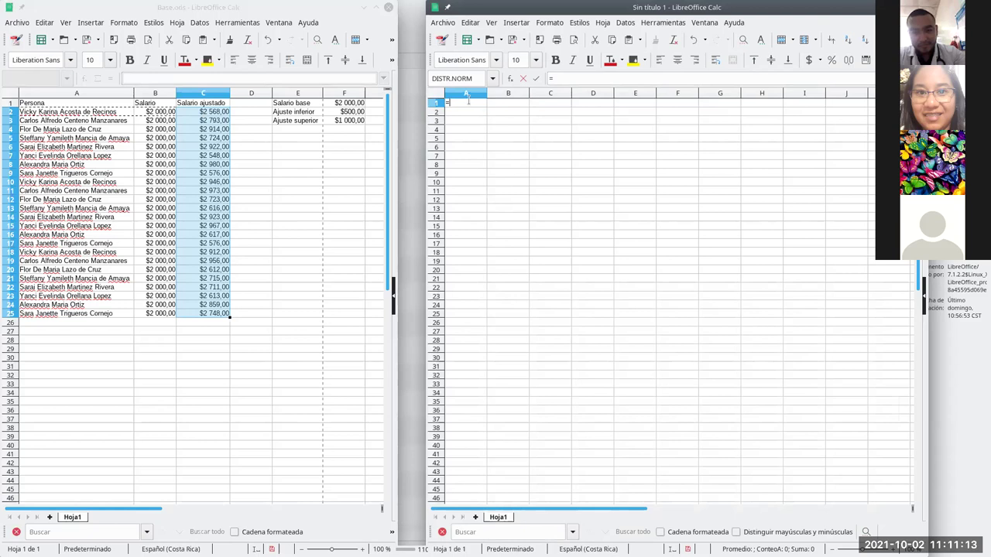
click(113, 113)
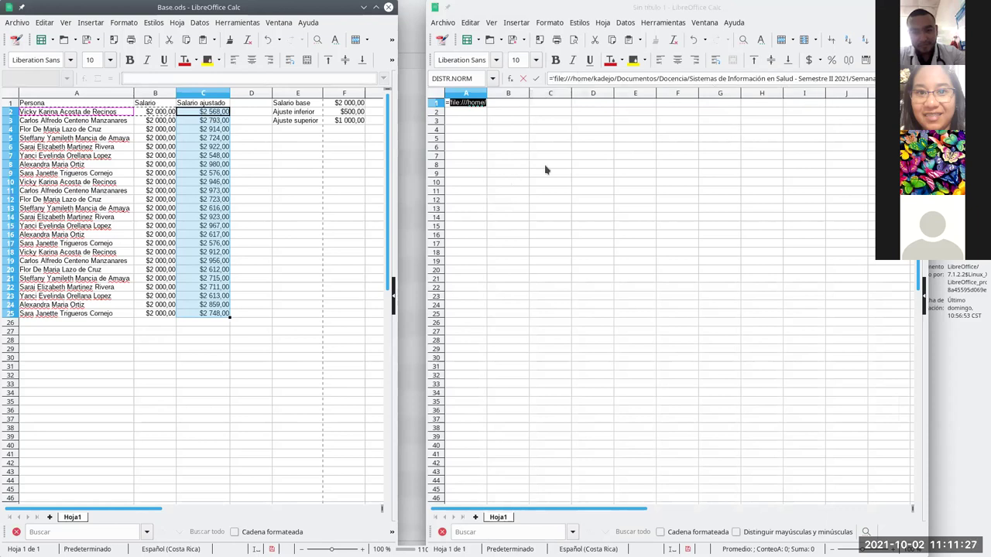
key(ctrl+v)
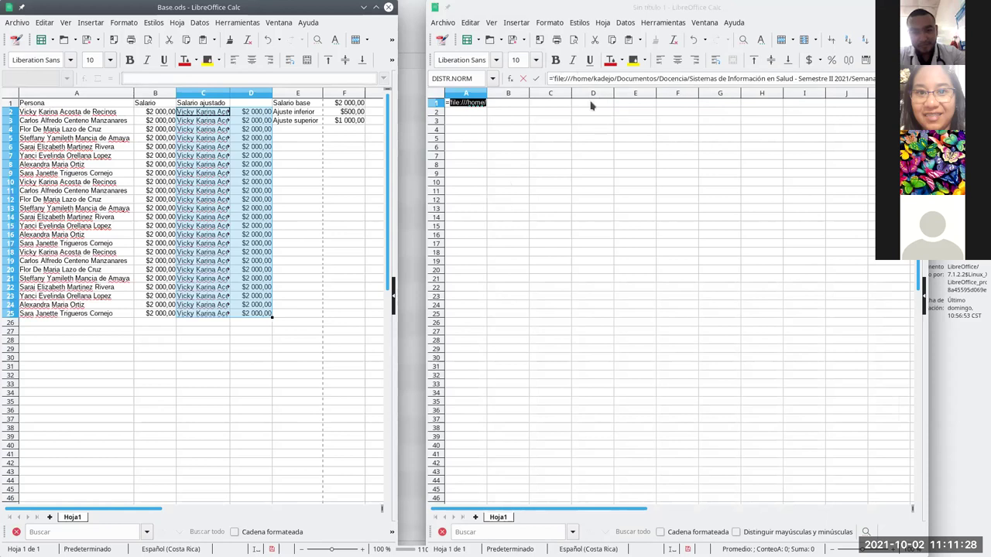
click(495, 104)
key(Escape)
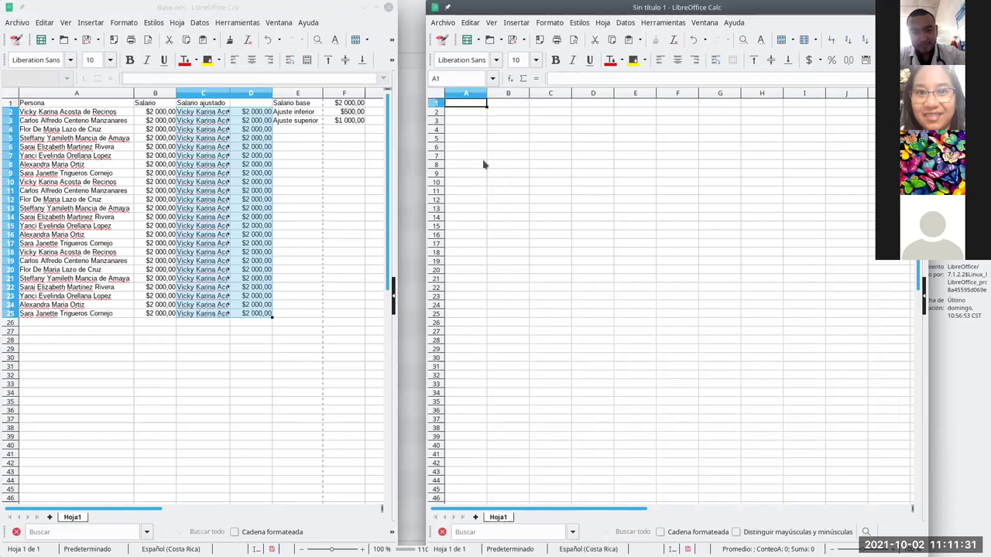
- Enter a formula in A1 of the new spreadsheet that references cell A2 of Base.ods, and widen column A to fit the name
text(=)
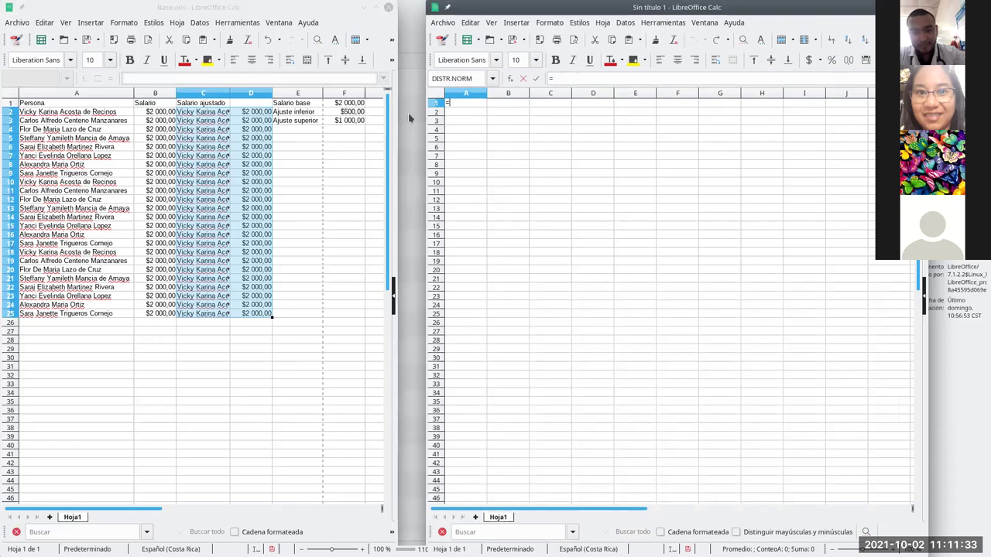
click(108, 115)
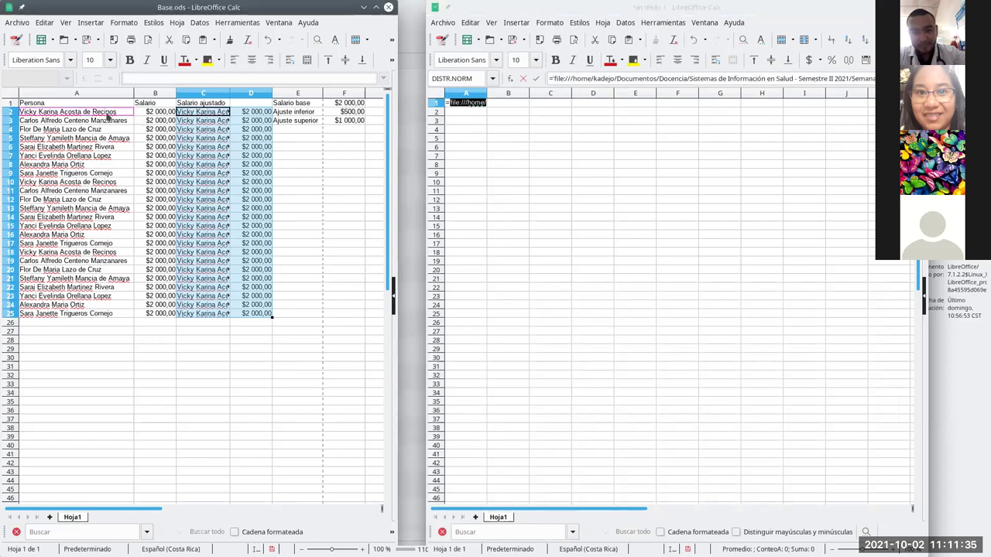
key(Return)
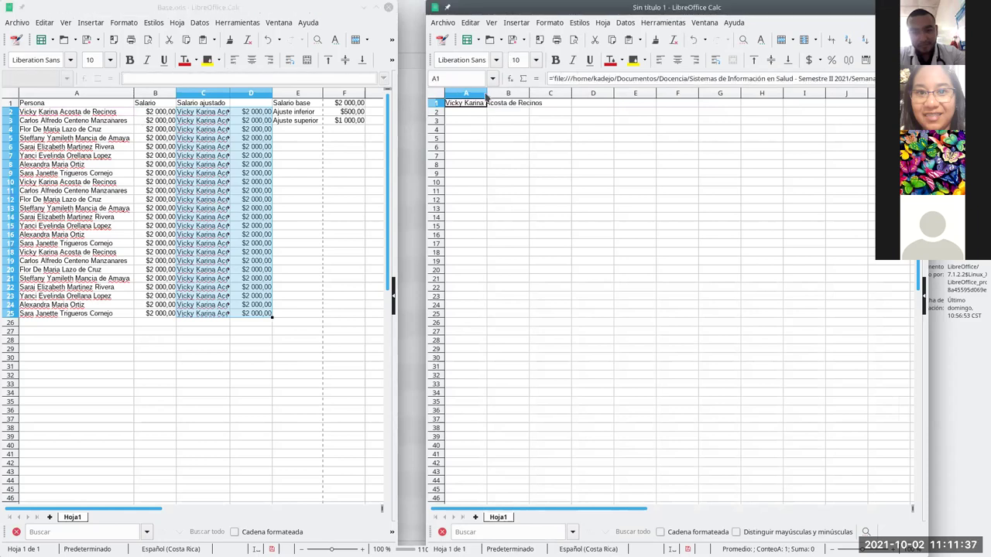
drag(489, 93, 542, 94)
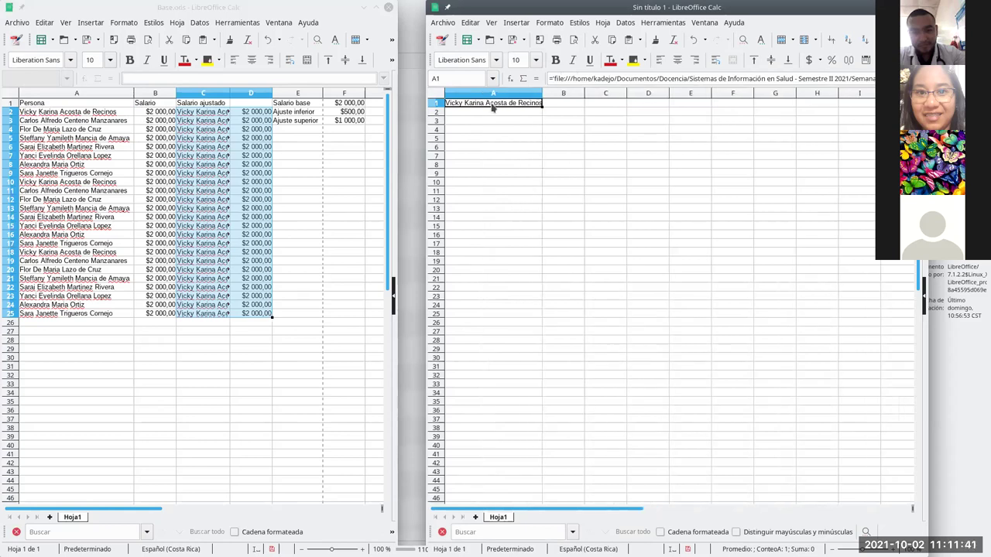
- Move the external reference formula from A1 to A2 and maximize the new spreadsheet's window to show the full formula
key(Delete)
click(481, 113)
key(ctrl+v)
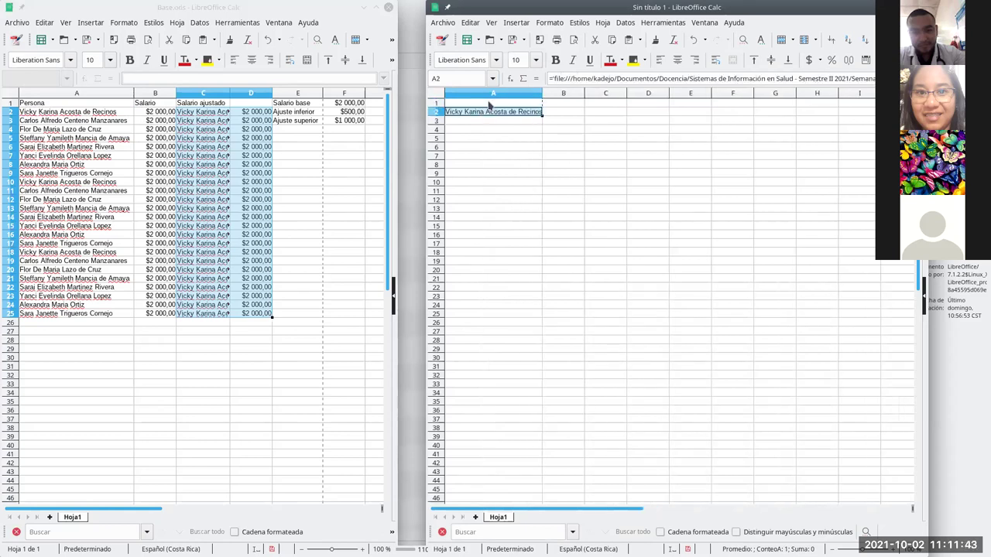
double_click(568, 12)
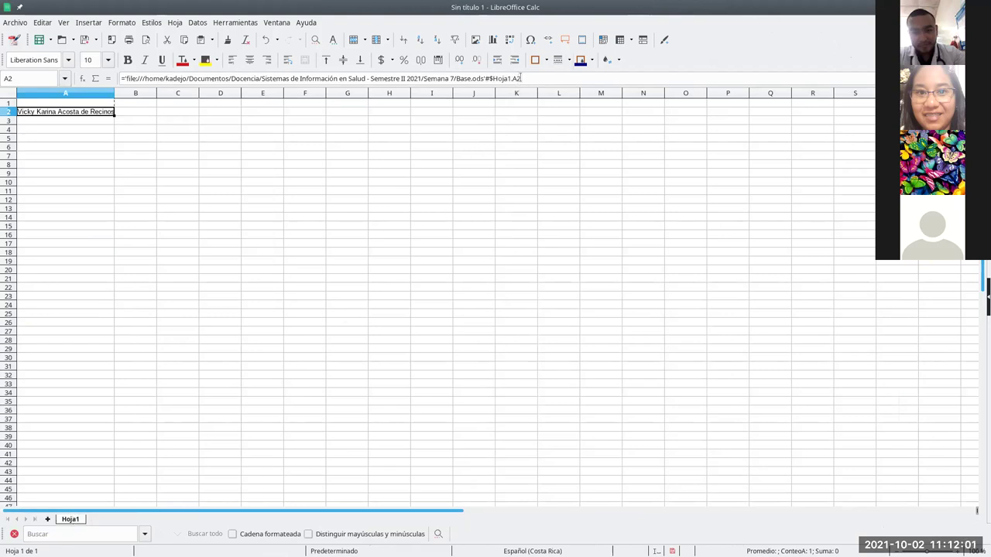
- Enter the headers Persona in A1 and Salario in B1 of the new spreadsheet
click(82, 104)
text(Persona)
key(Tab)
text(S)
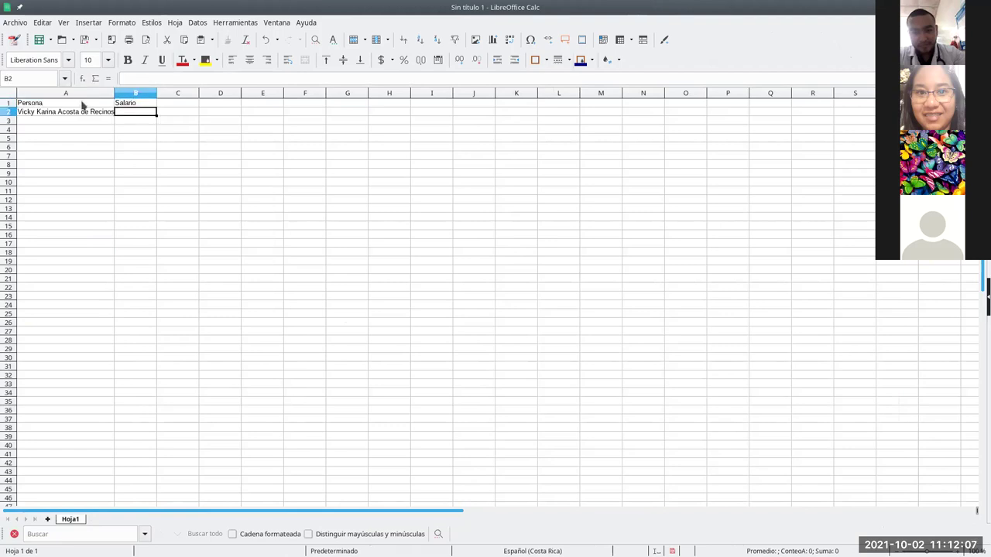
- Fill the external reference formula from A2 across into B2
click(82, 113)
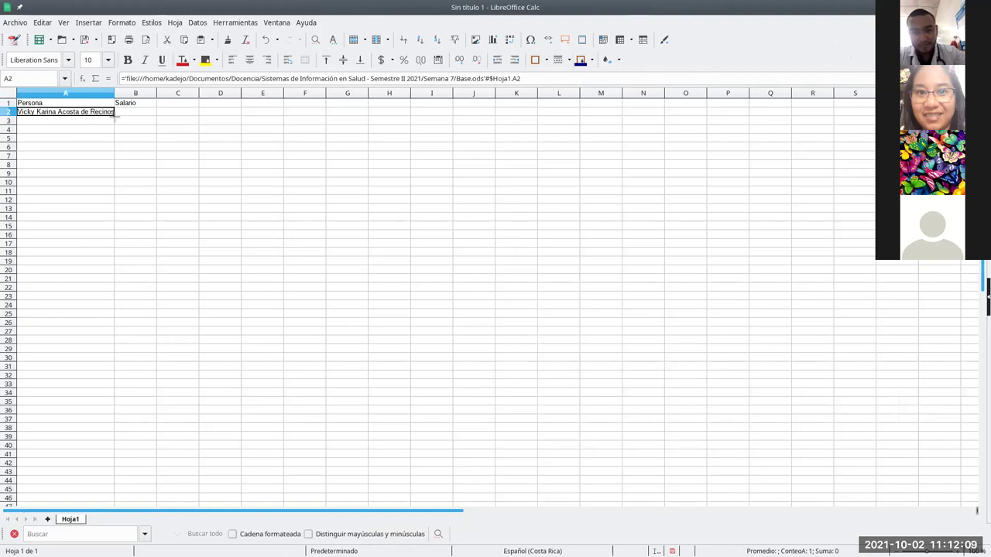
drag(116, 113, 139, 113)
click(140, 115)
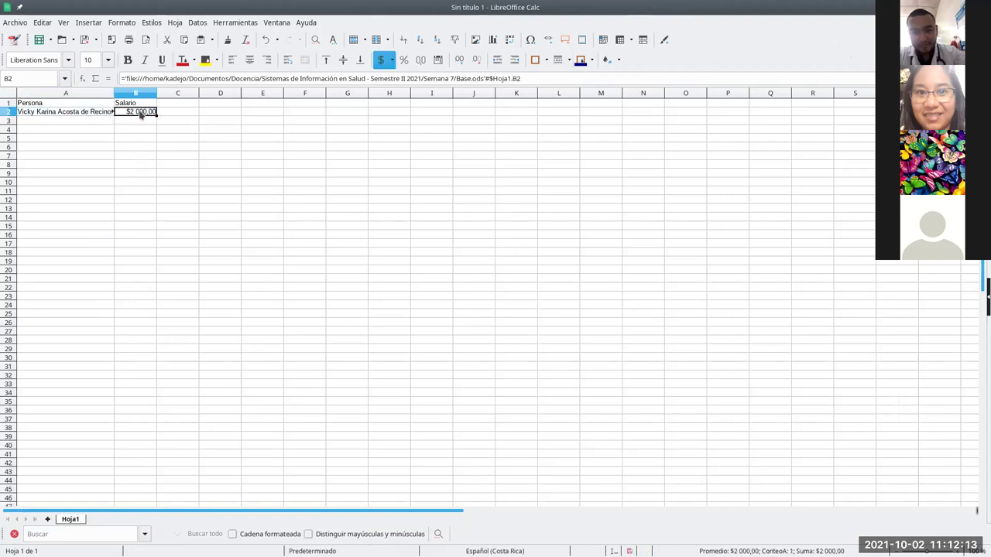
- Change the formula in B2 so it references cell C2 of Hoja1 in Base.ods
click(125, 117)
click(111, 113)
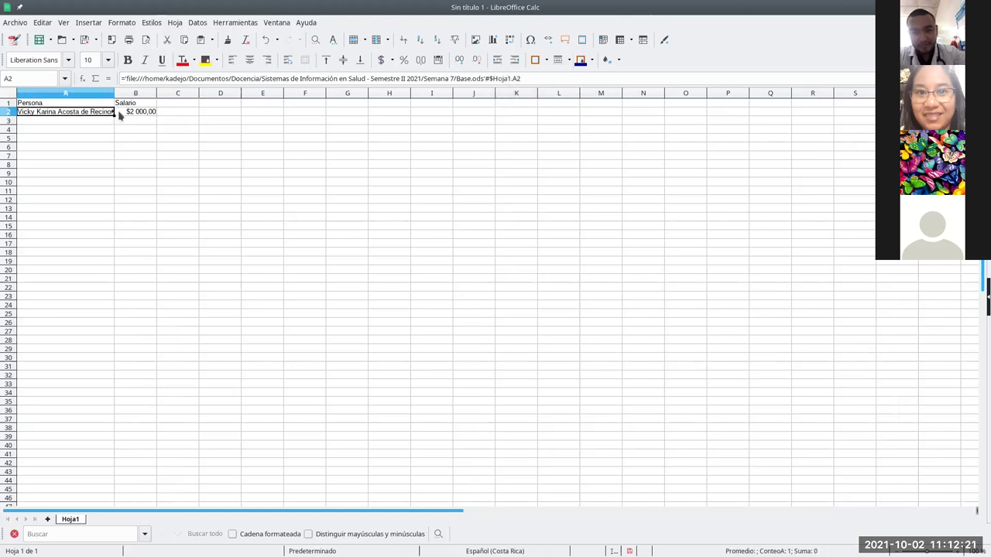
click(120, 115)
click(515, 78)
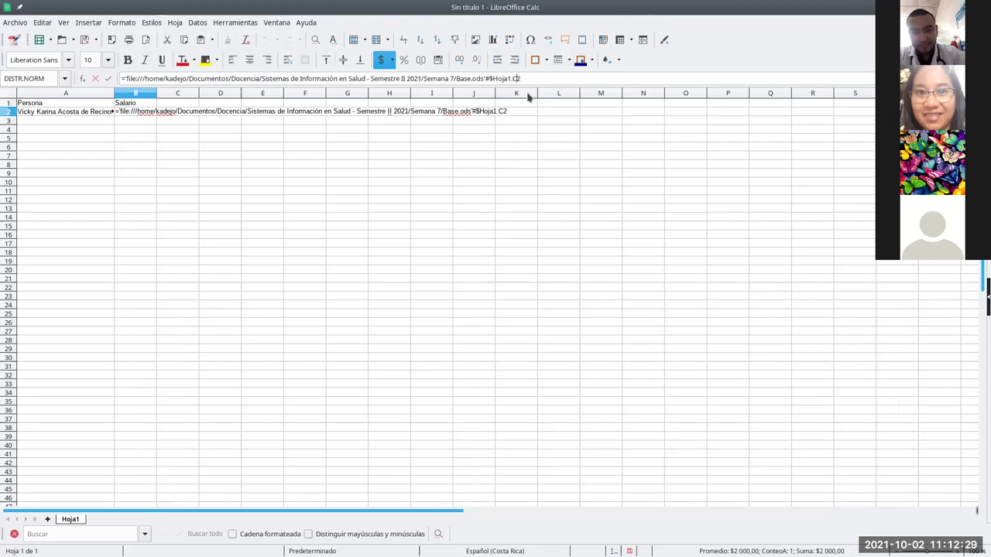
key(Return)
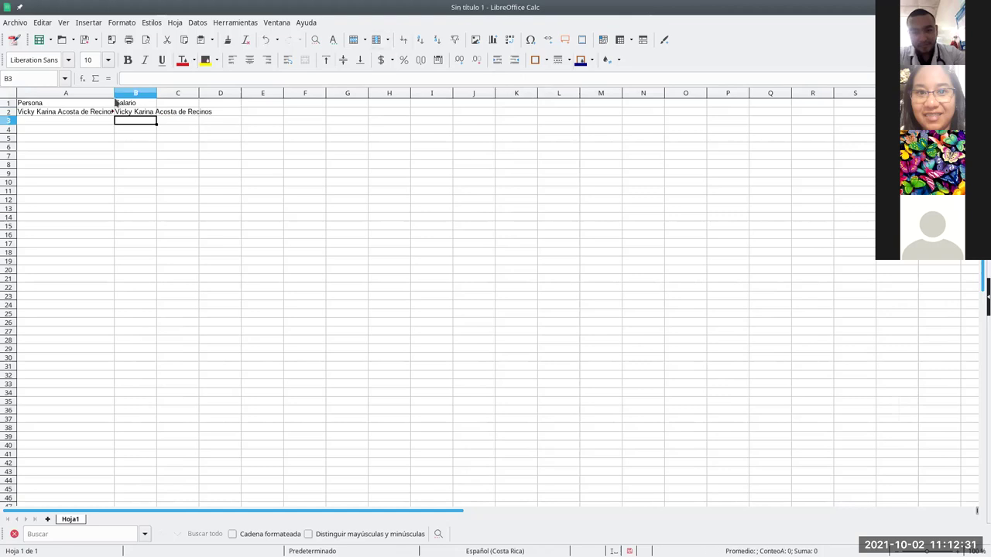
- Check the external reference formula in B2 against the content shown in row 2
click(127, 114)
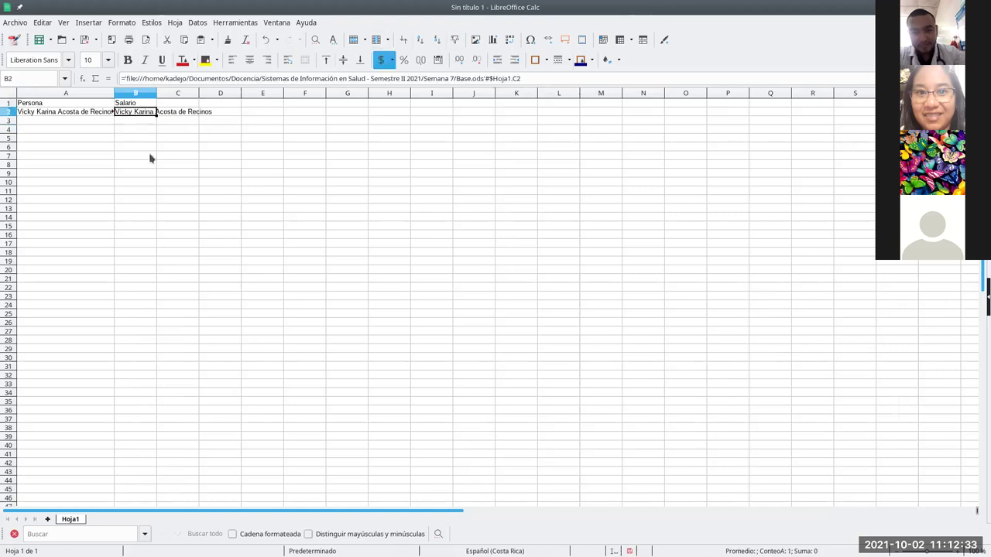
click(109, 114)
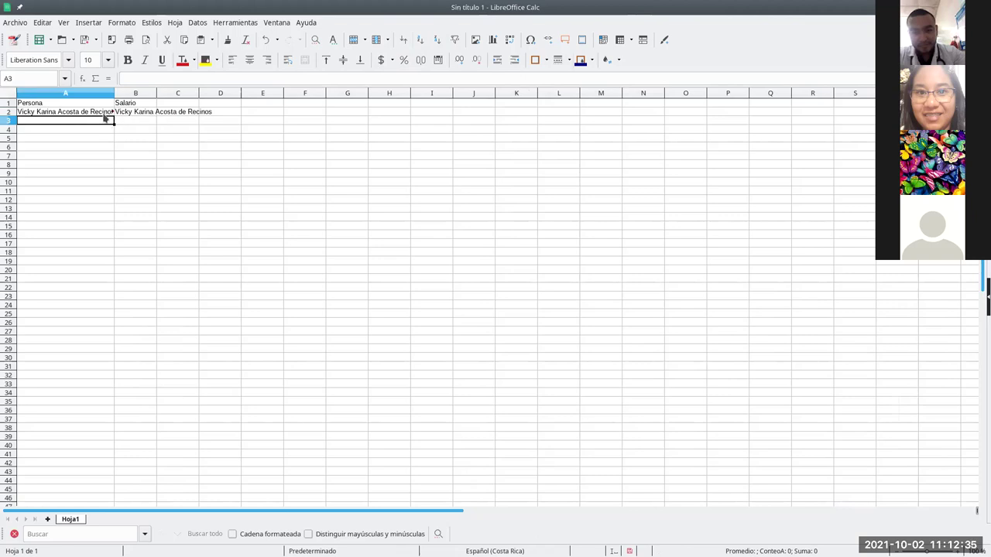
click(147, 120)
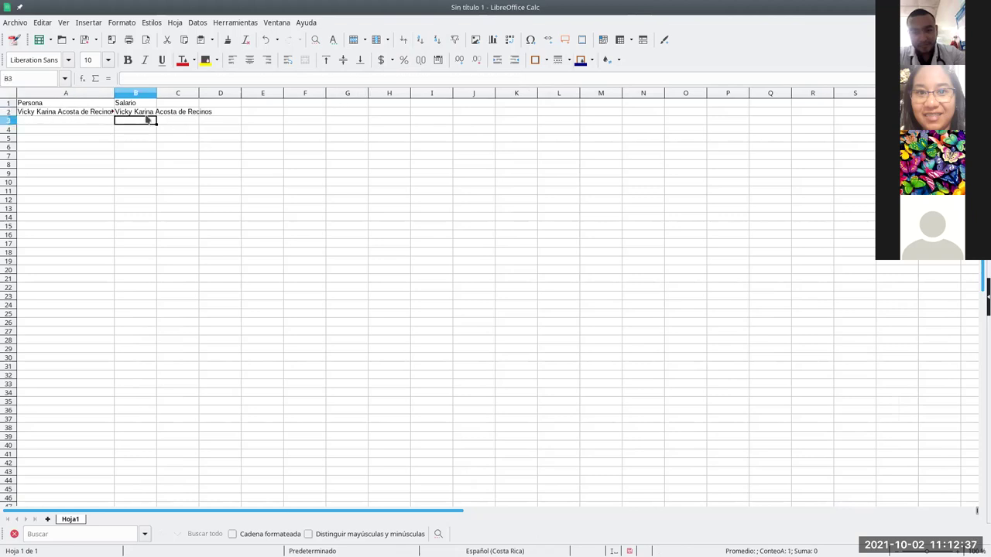
click(148, 113)
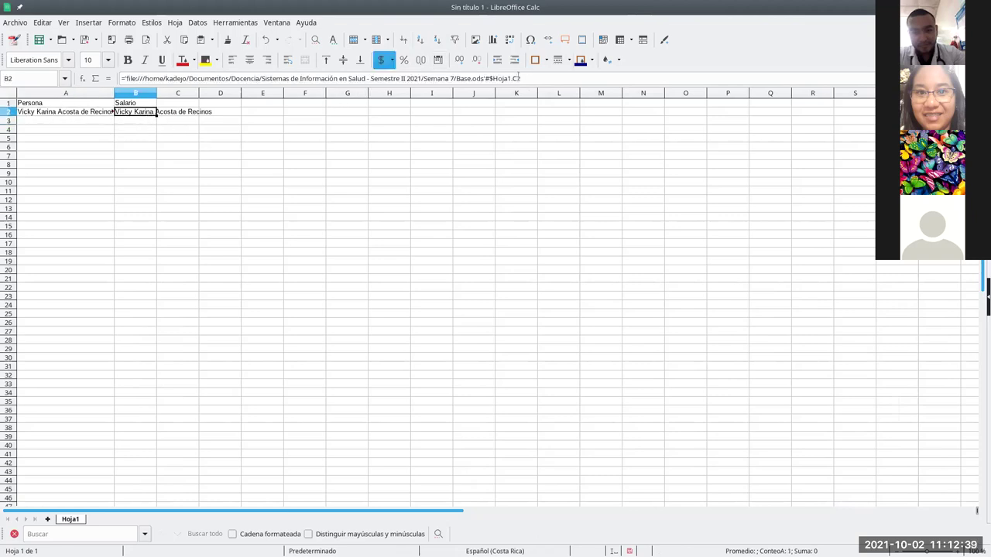
click(540, 80)
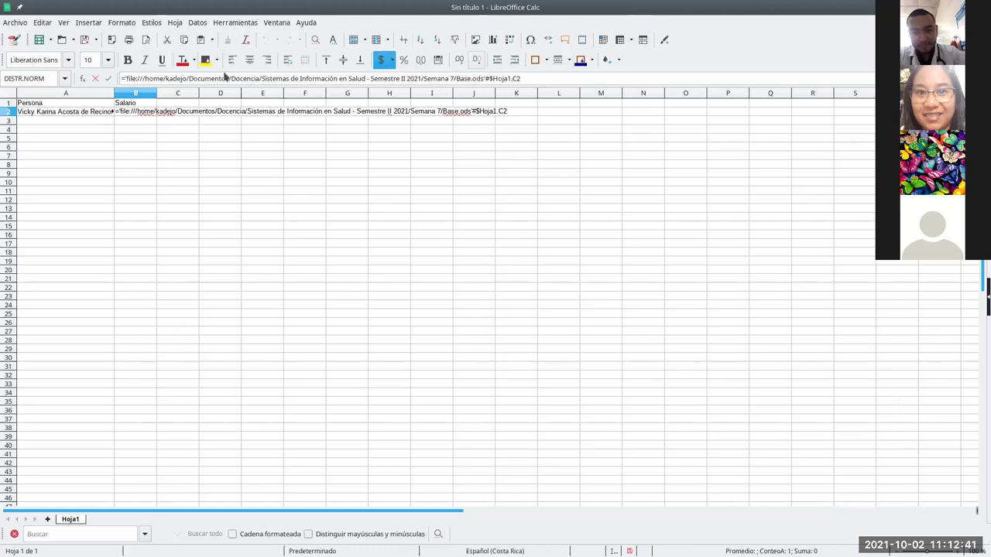
- Cancel the open edit of B2 and widen column A to fit the full name
click(112, 94)
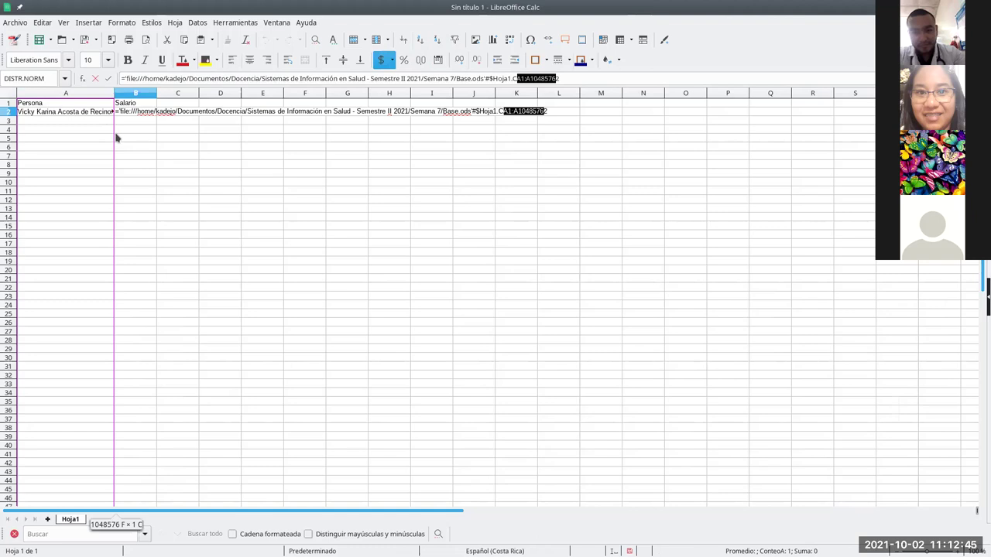
key(Return)
drag(111, 93, 186, 254)
- Try filling the B2 formula down to B18, and undo the fill
click(126, 116)
click(180, 116)
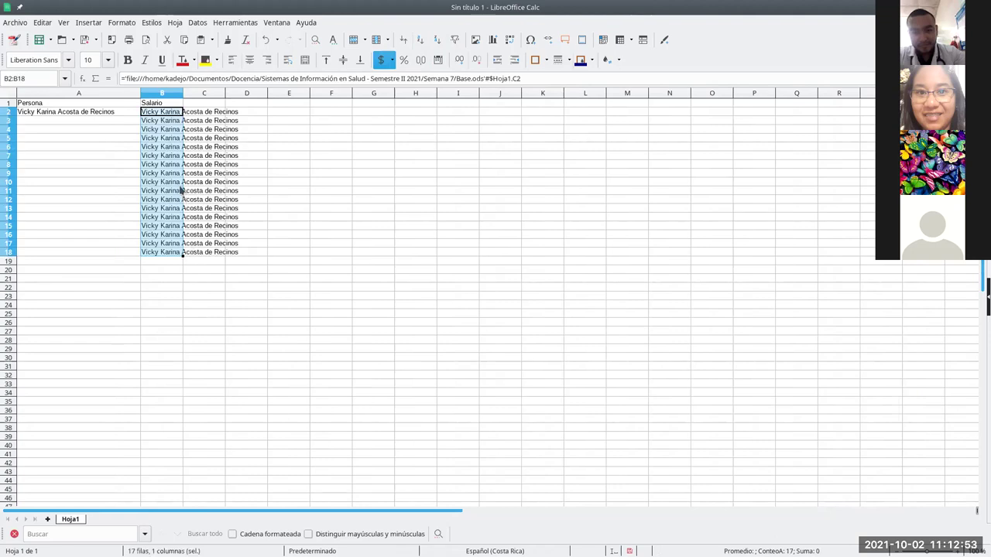
key(ctrl+z)
click(161, 113)
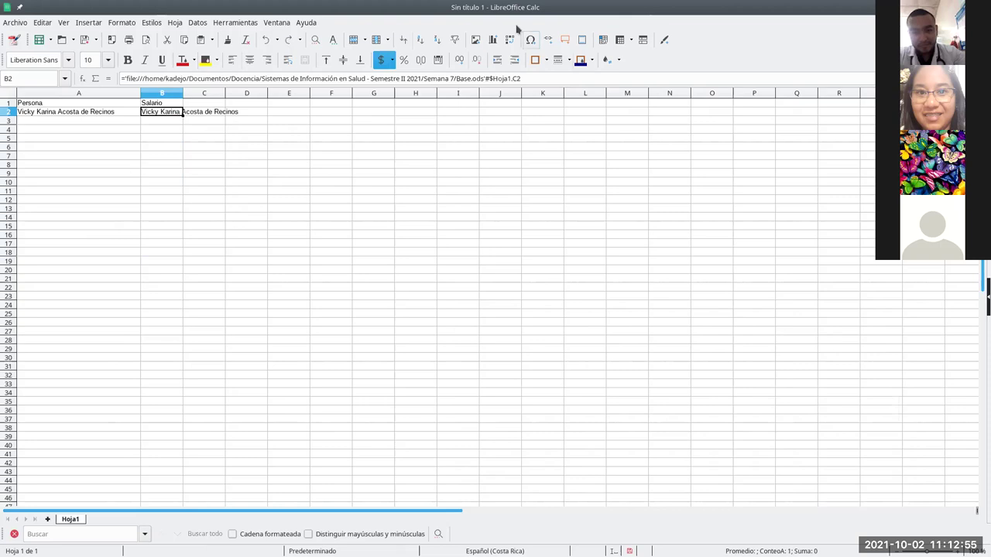
- Compare the new spreadsheet with the adjusted salaries in Base.ods, and maximize the new spreadsheet's window again
key(alt+Tab)
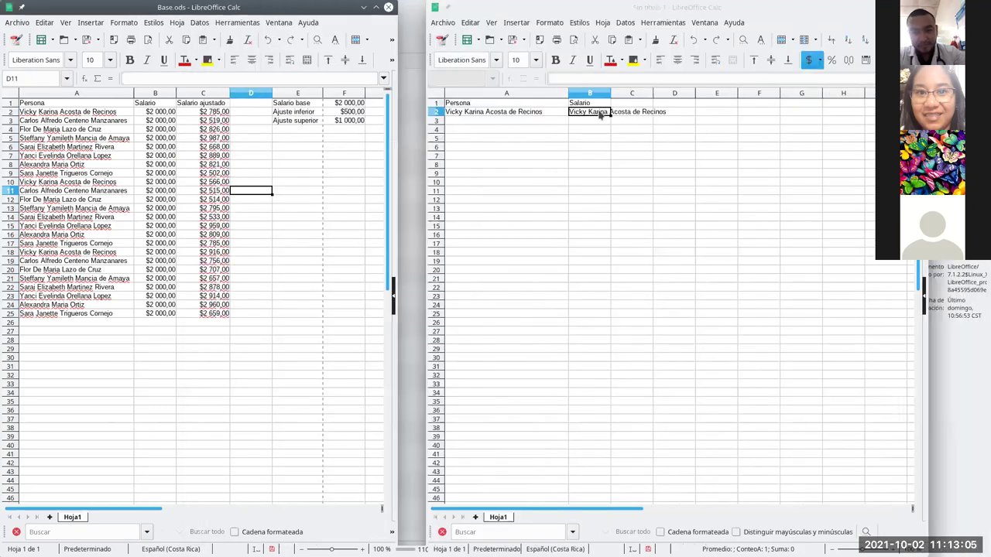
click(607, 88)
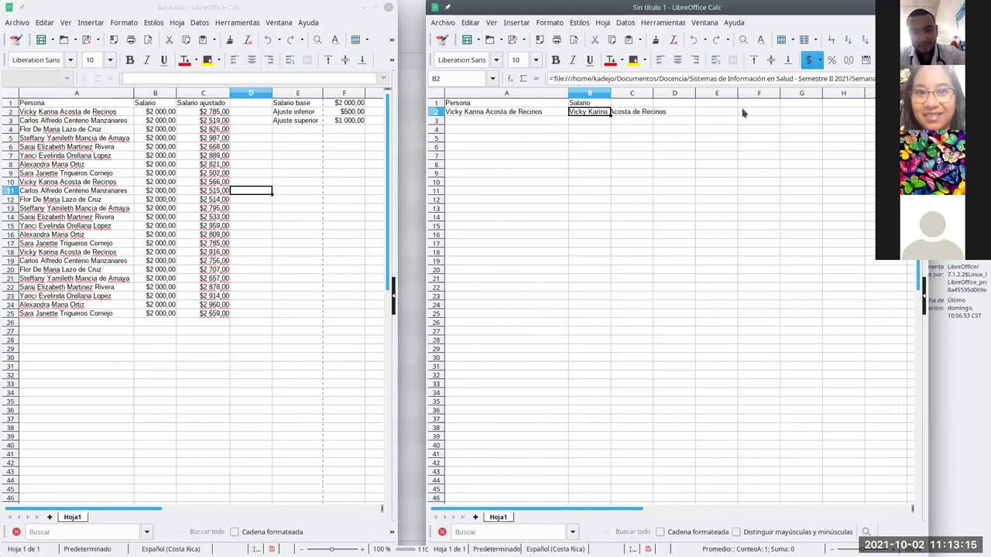
double_click(604, 8)
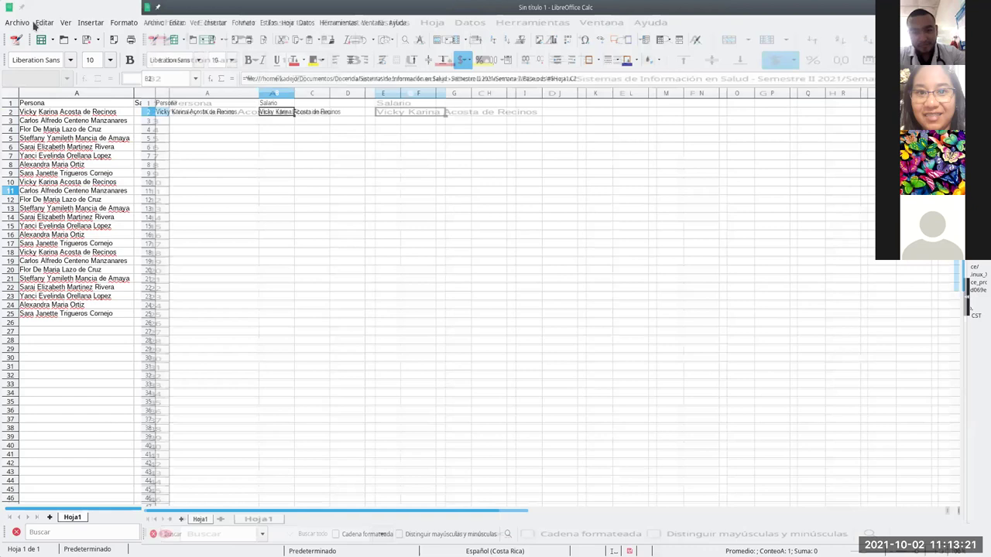
- Update the external file link to Base.ods and close the links dialog
key(alt+e)
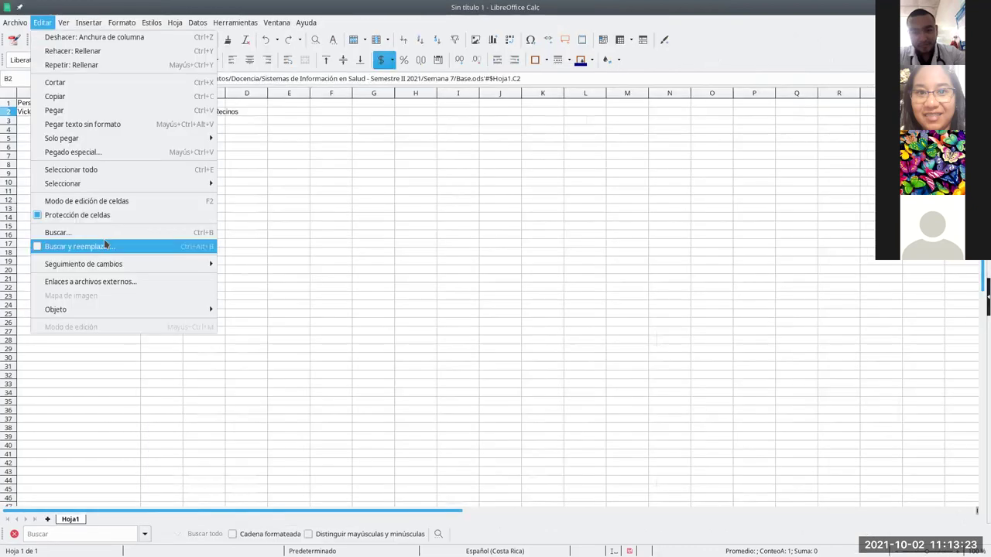
click(116, 281)
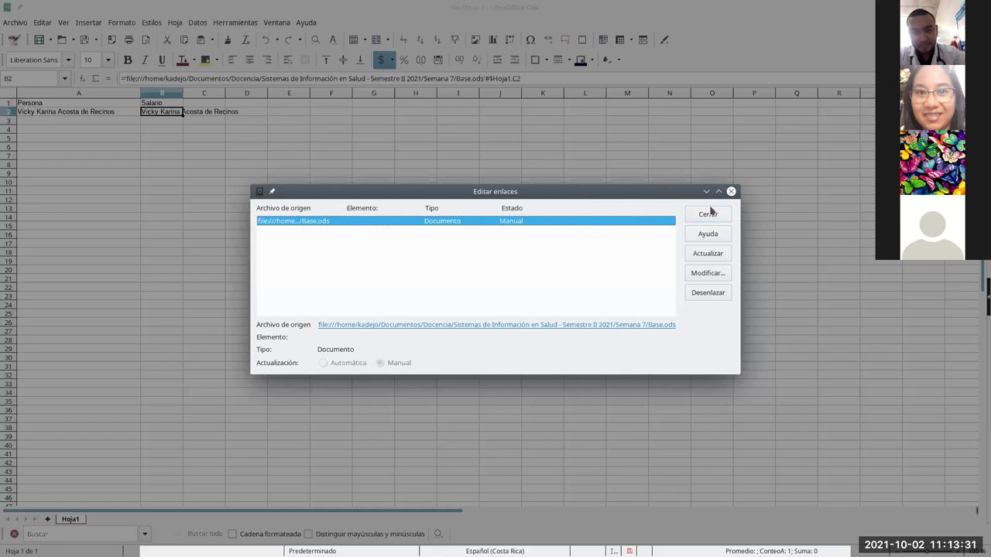
click(715, 255)
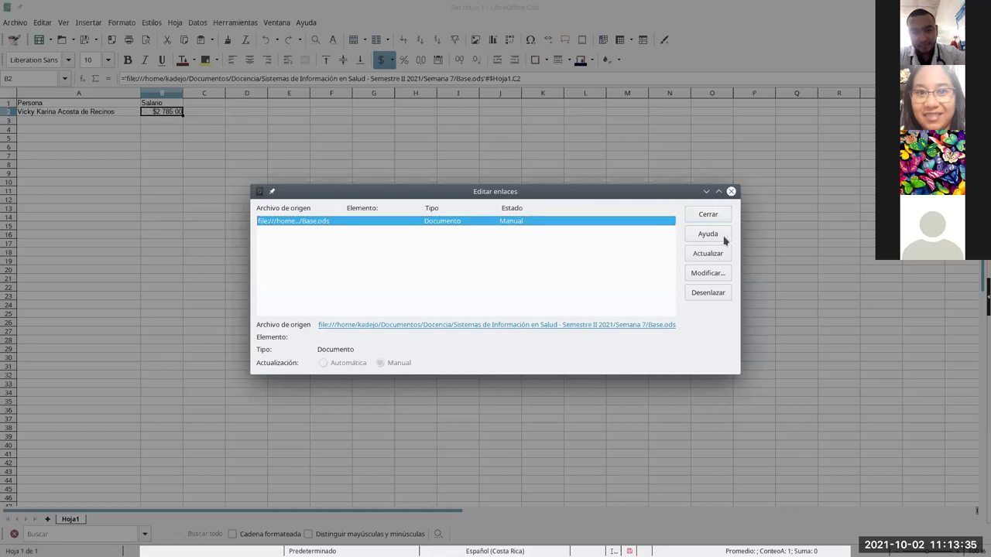
click(731, 192)
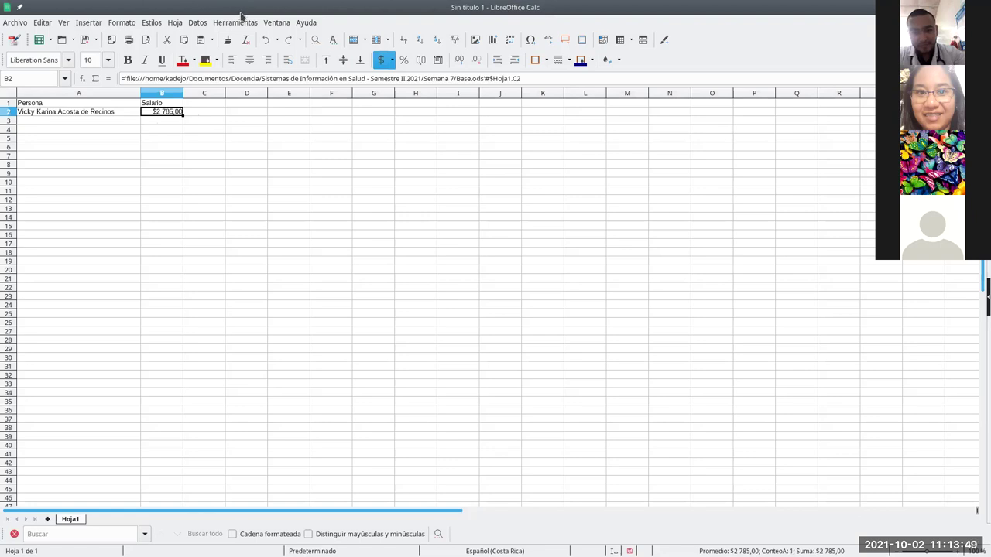
- Review the external file links of the new spreadsheet once more
click(45, 23)
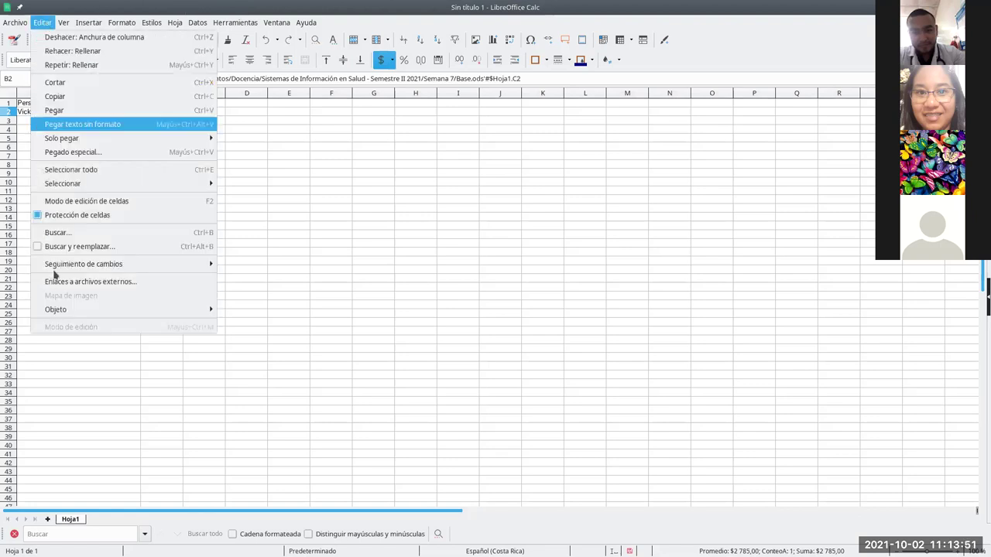
mouse_move(66, 264)
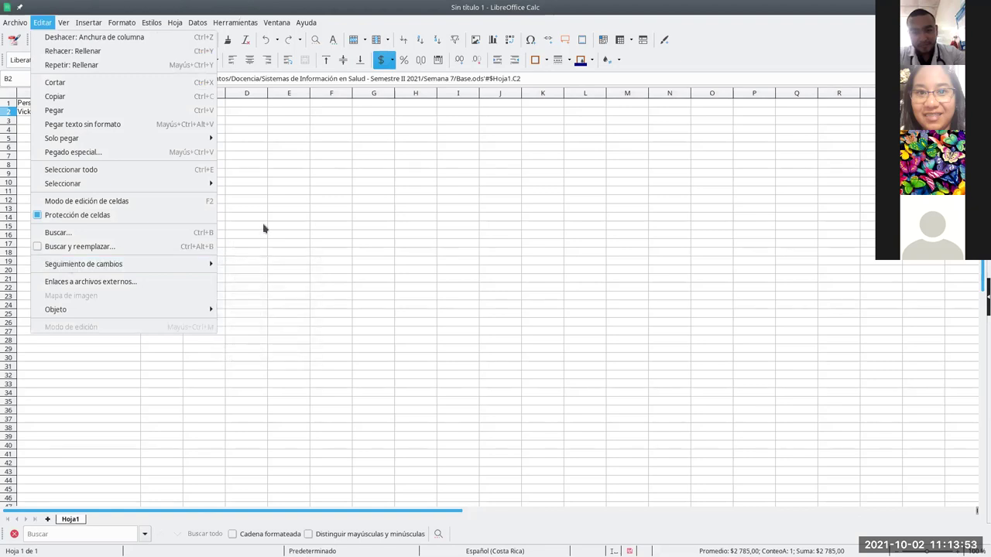
click(137, 285)
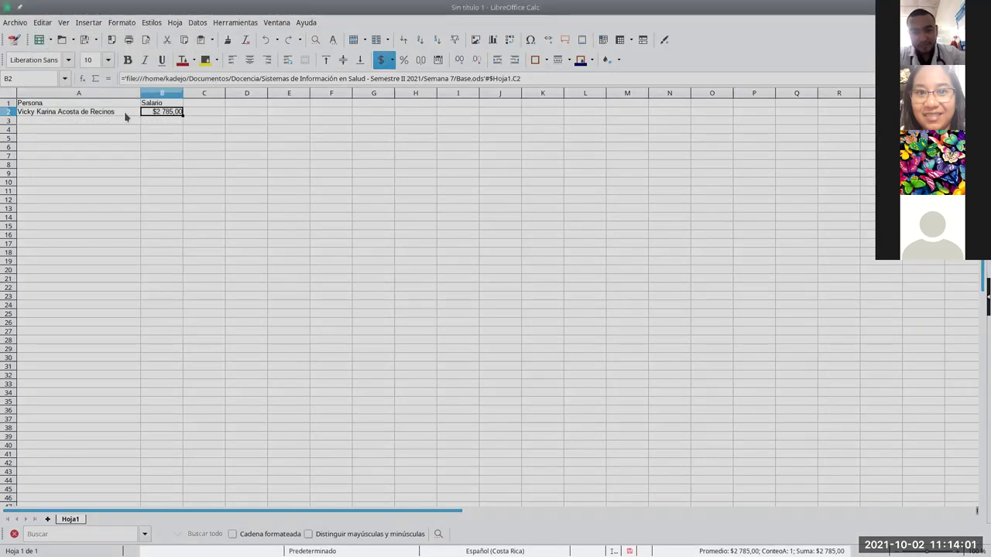
- Fill the external reference formulas in A2 and B2 down to row 25
click(138, 115)
drag(140, 115, 112, 315)
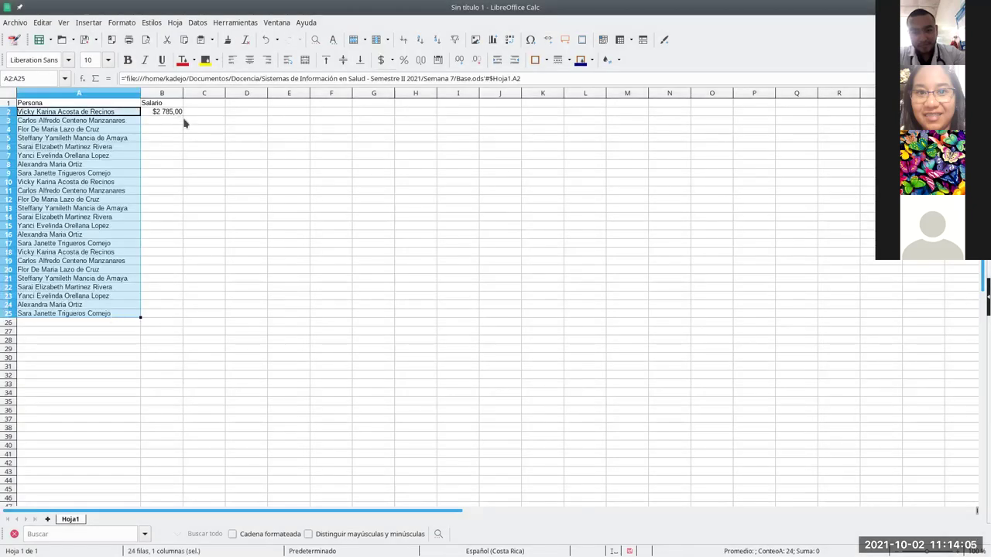
click(179, 112)
drag(184, 113, 160, 317)
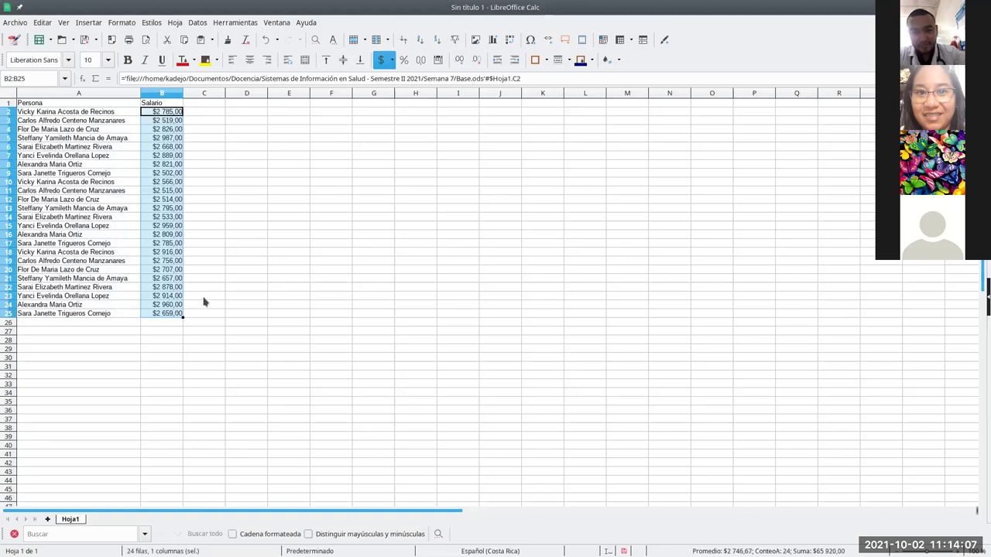
click(203, 296)
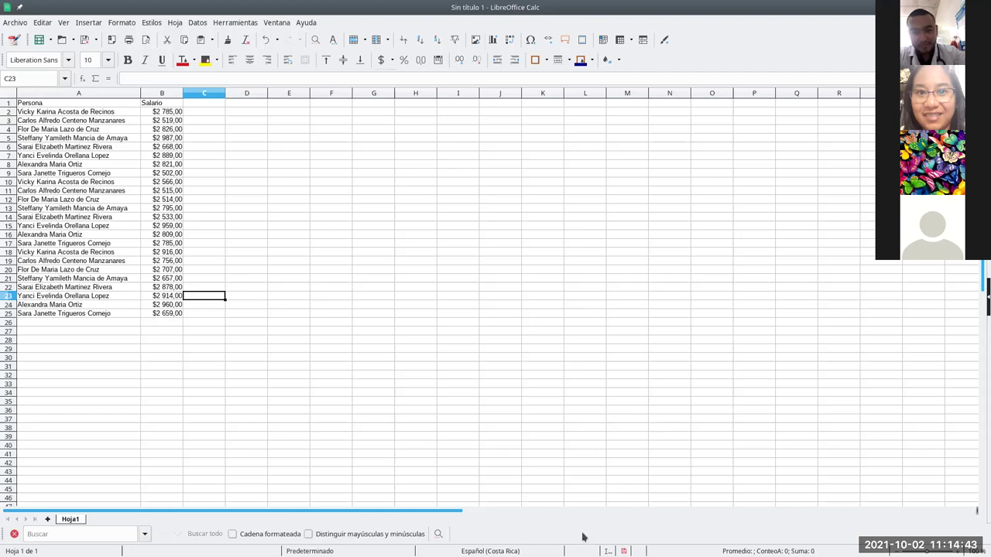
click(164, 113)
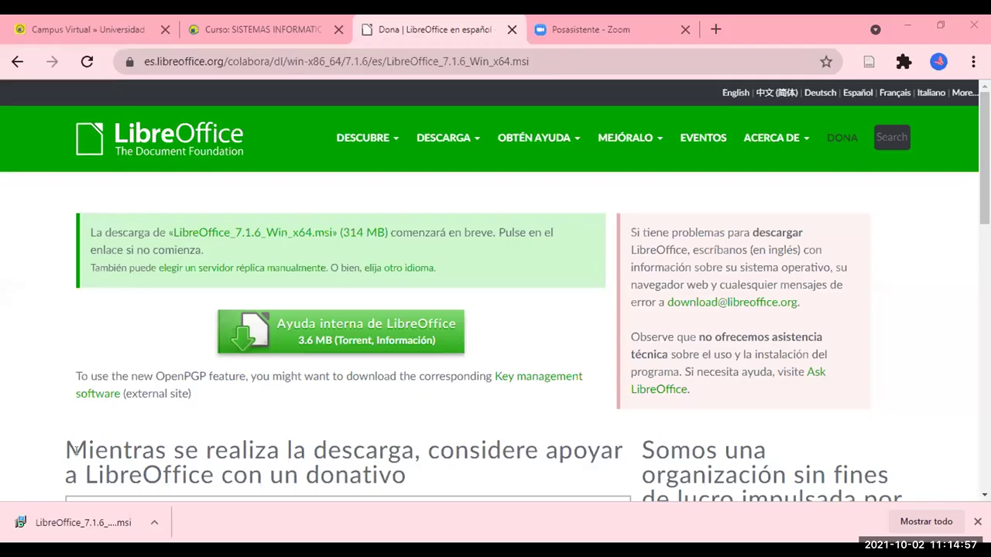
- Launch the downloaded LibreOffice 7.1.6 Windows installer and proceed to its ready-to-install page
click(50, 511)
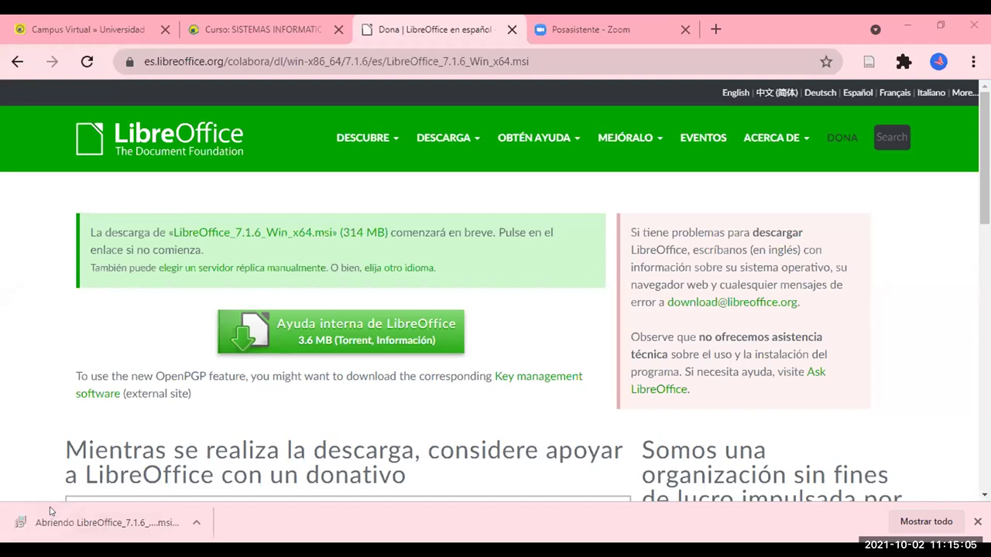
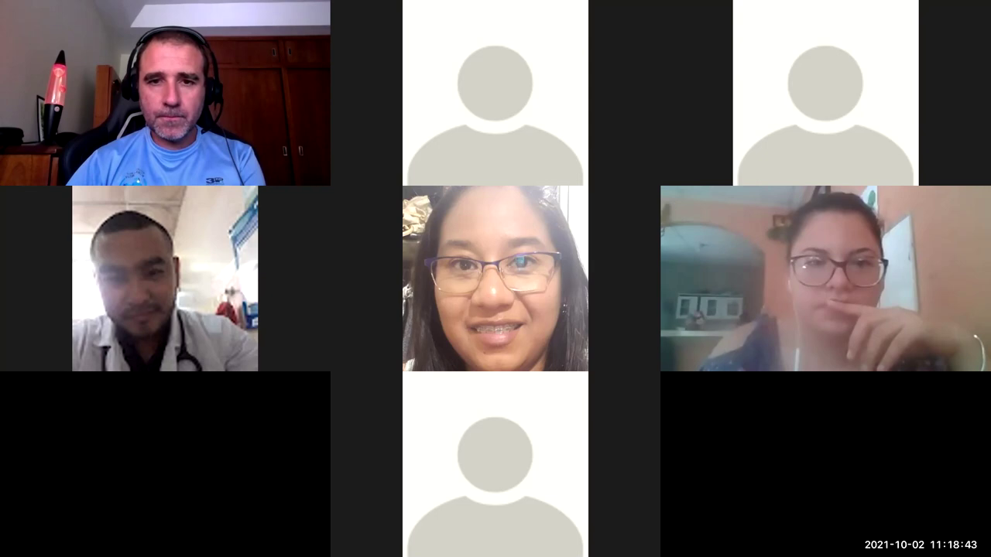
key(super)
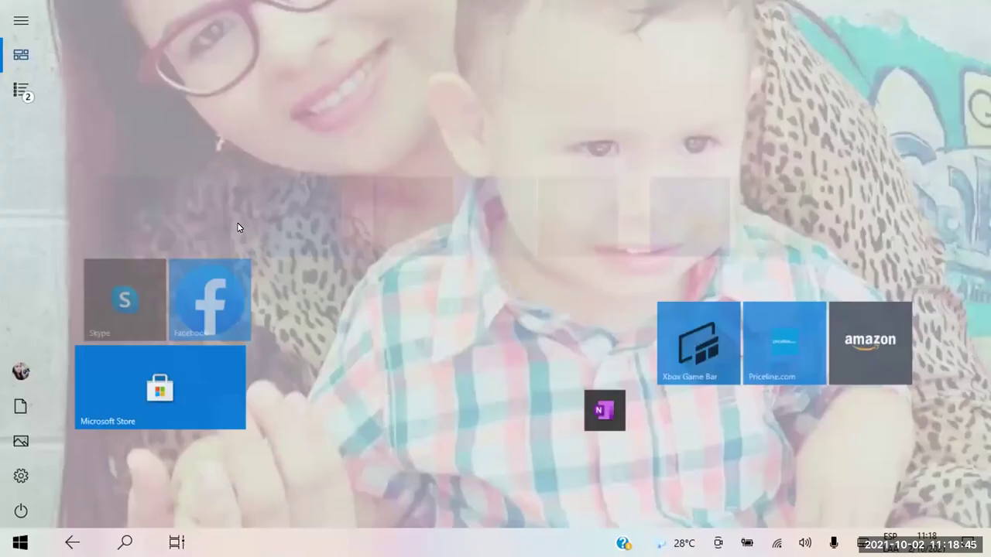
click(639, 346)
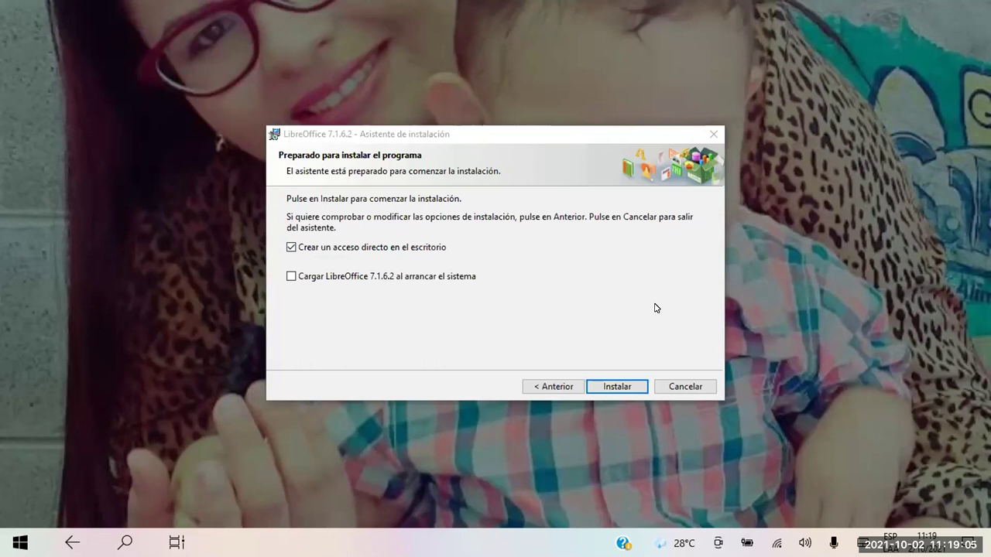
- Disable the desktop shortcut option and start the LibreOffice 7.1.6.2 installation
click(291, 248)
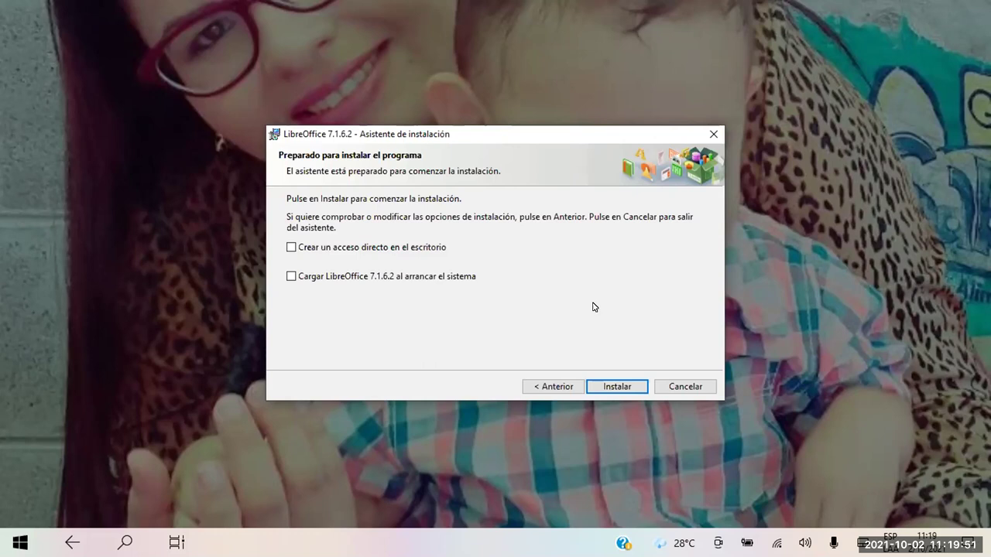
click(616, 387)
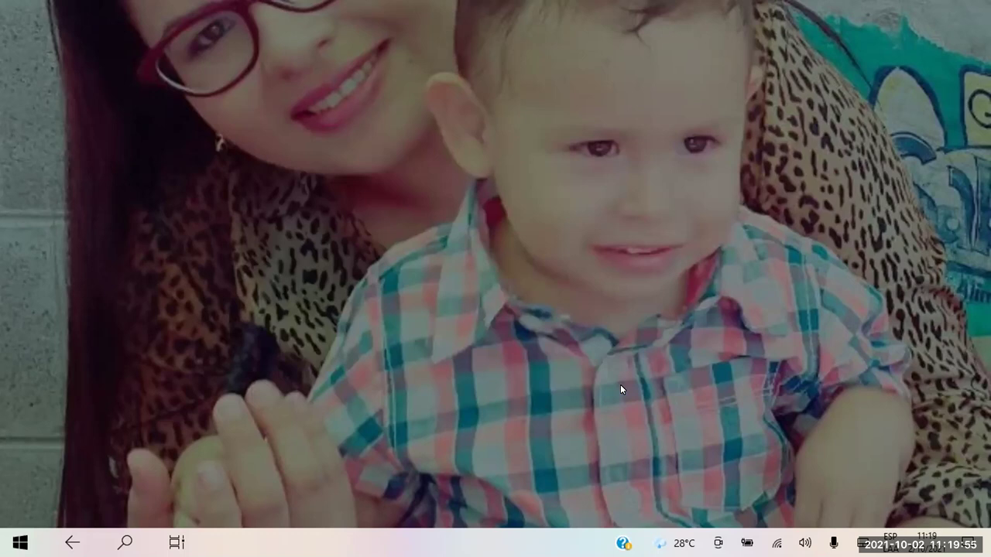
click(620, 388)
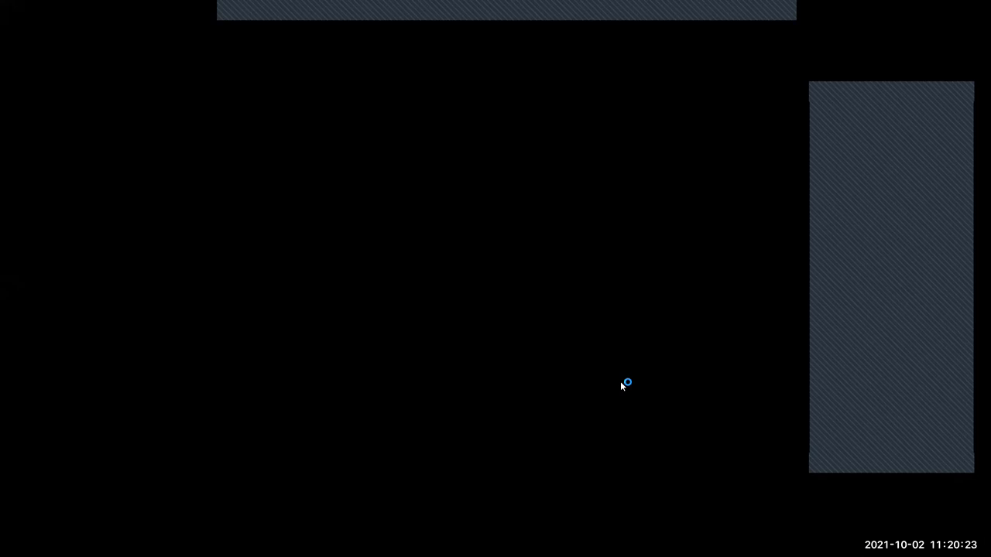
- Complete the LibreOffice 7.1.6.2 installation, agreeing to the required restart but postponing it
click(379, 377)
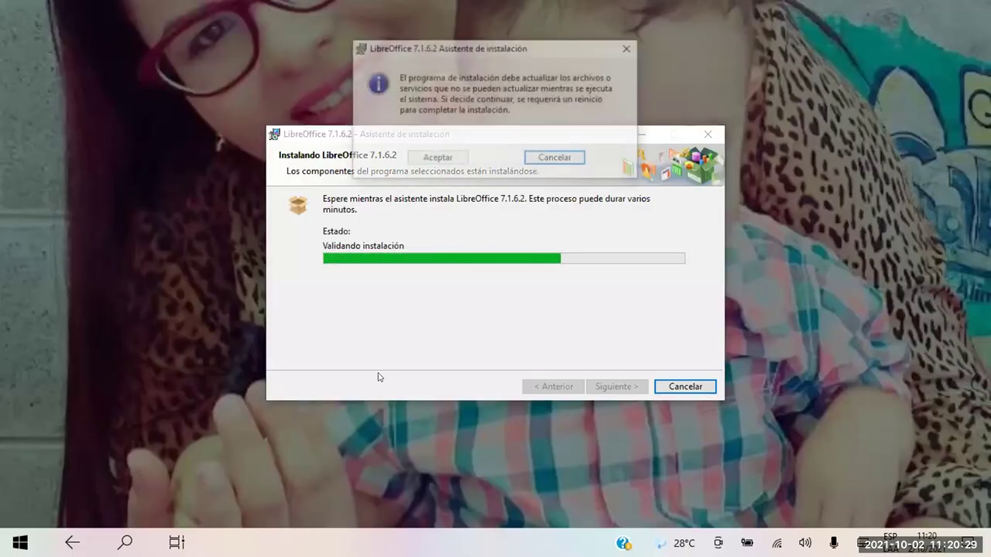
click(437, 158)
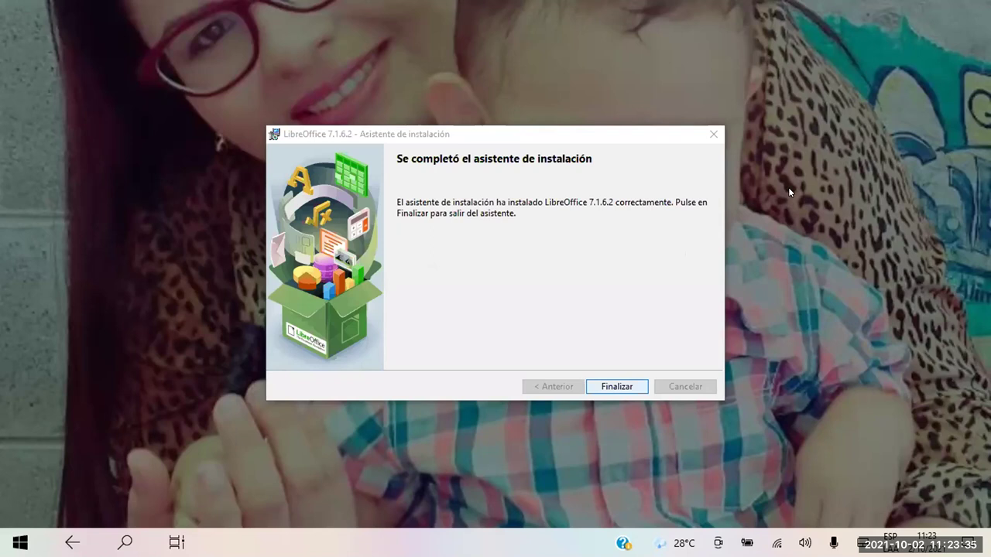
click(605, 389)
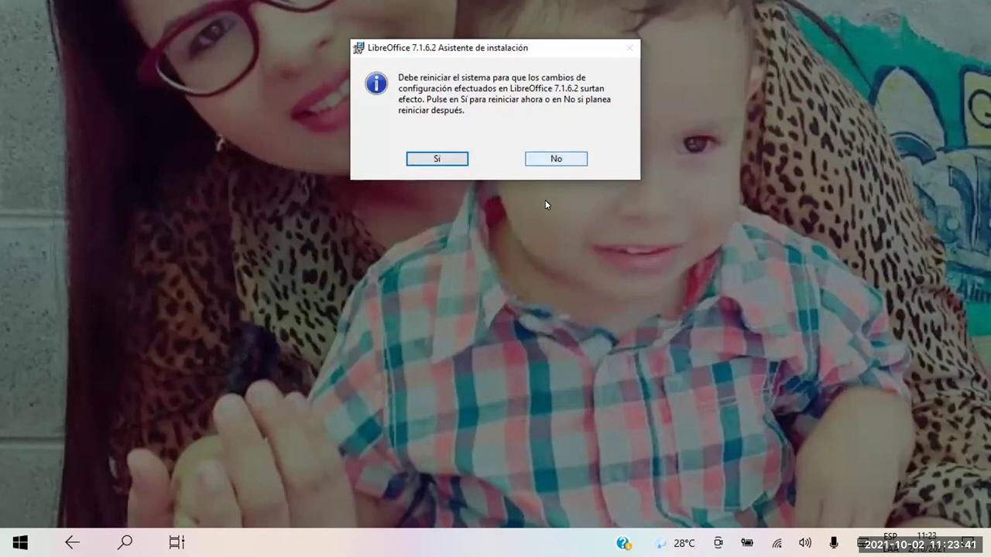
click(558, 160)
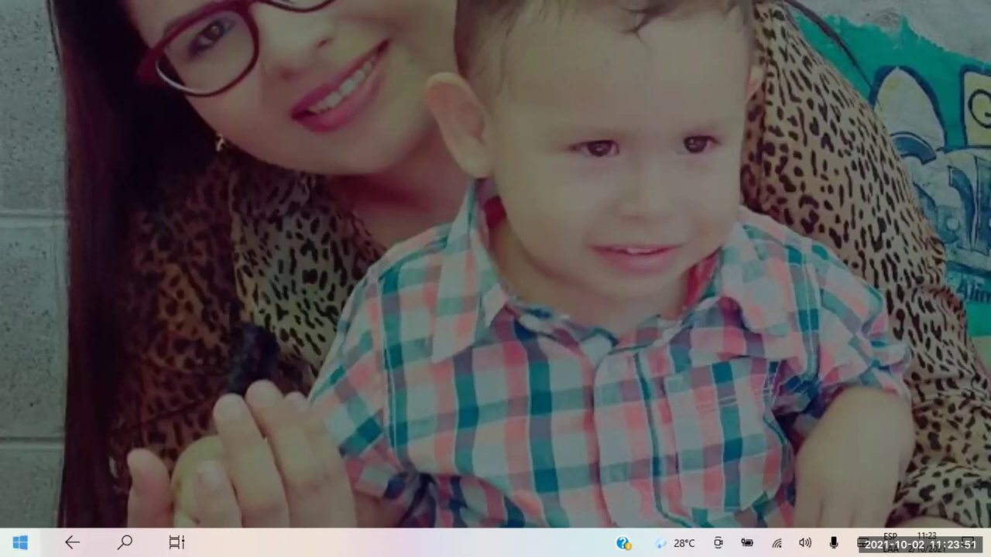
- Search the computer for "libre", launch LibreOffice Base and dismiss its database wizard
click(19, 543)
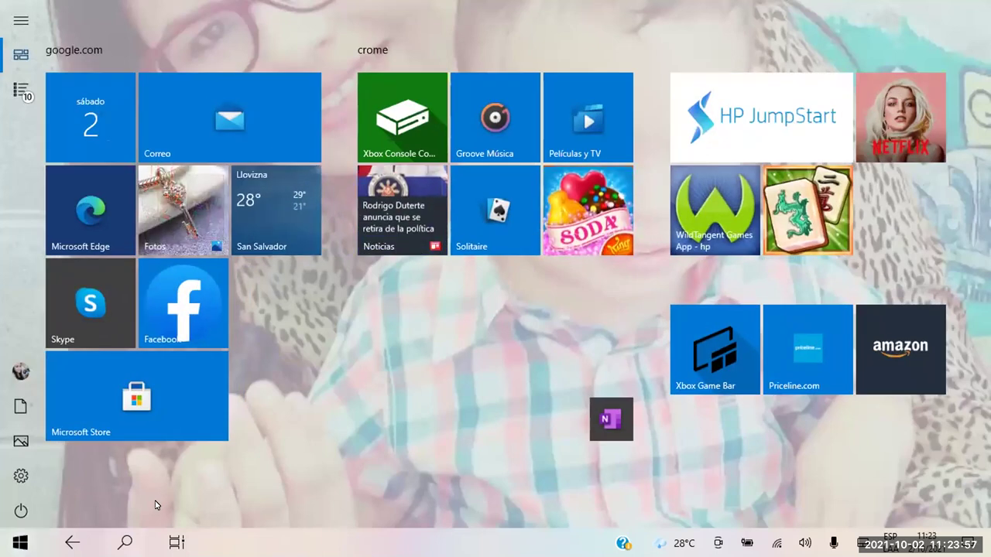
click(124, 541)
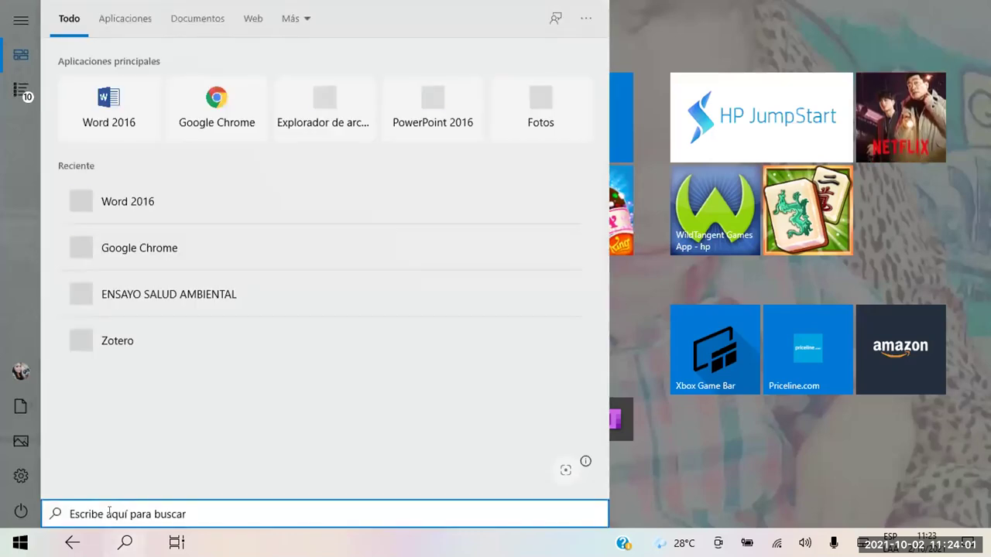
text(´libre)
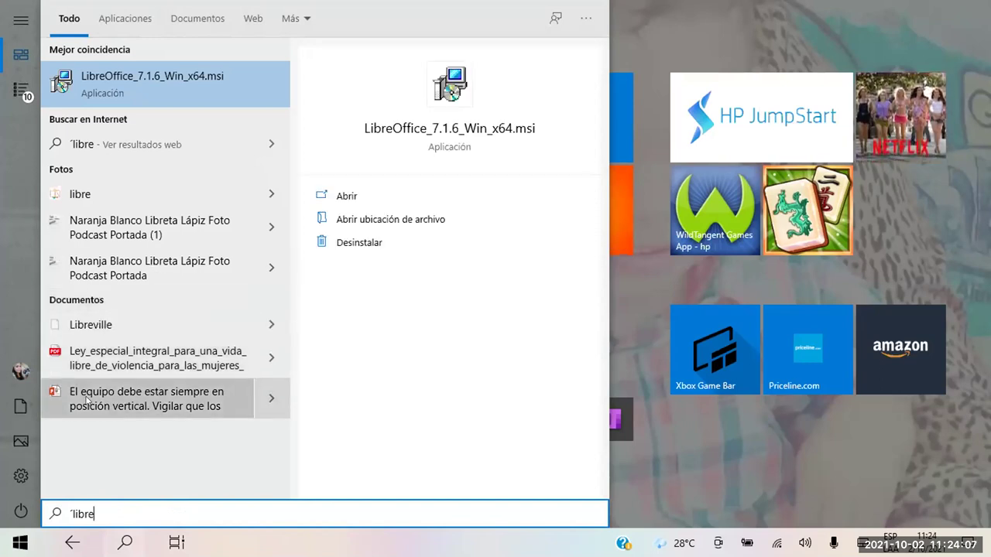
key(BackSpace)
key(BackSpace)
key(BackSpace)
key(BackSpace)
key(BackSpace)
key(BackSpace)
text(libre)
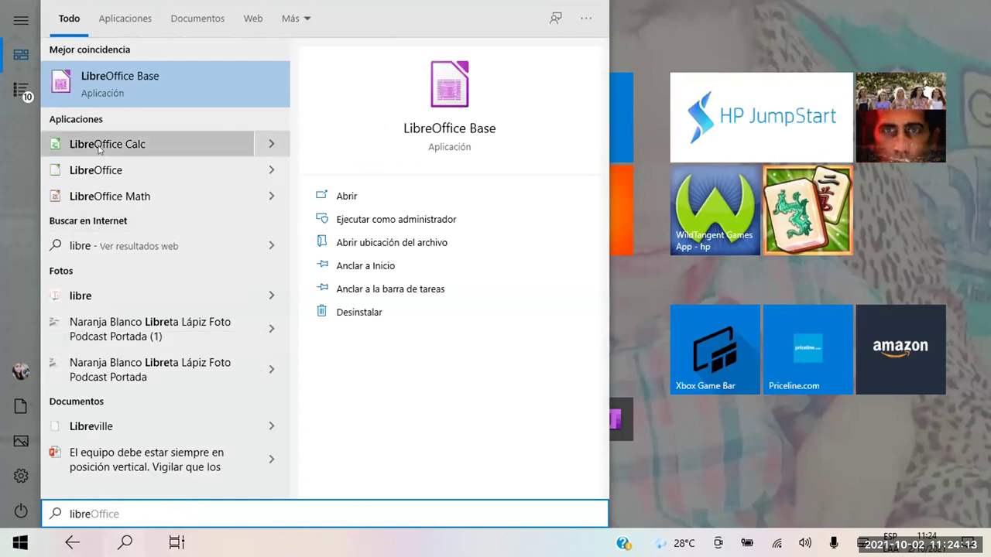
click(333, 197)
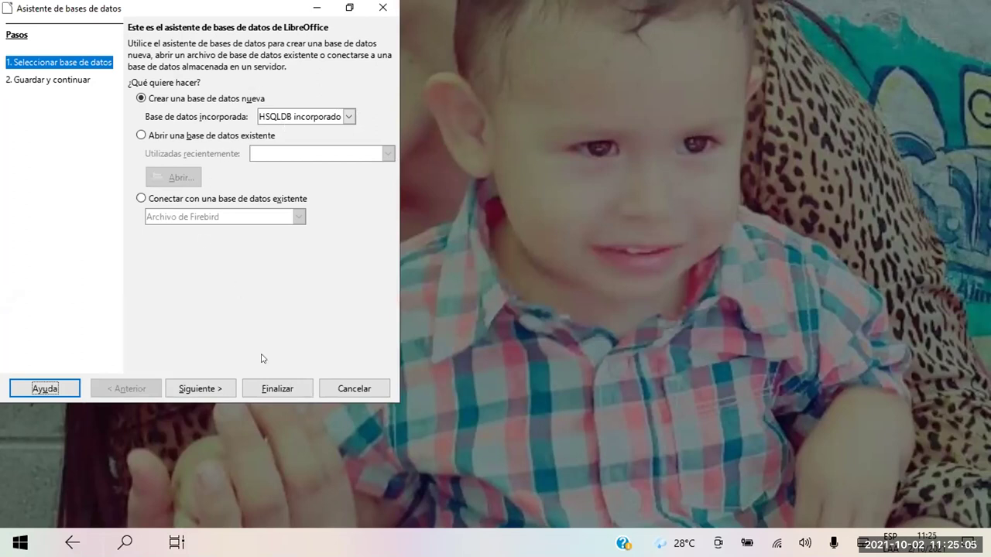
click(367, 390)
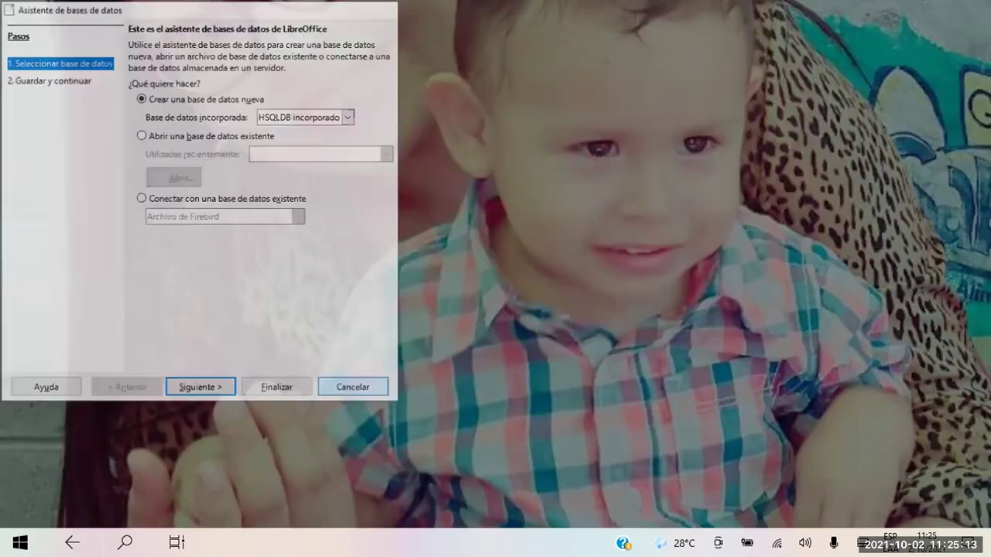
key(super)
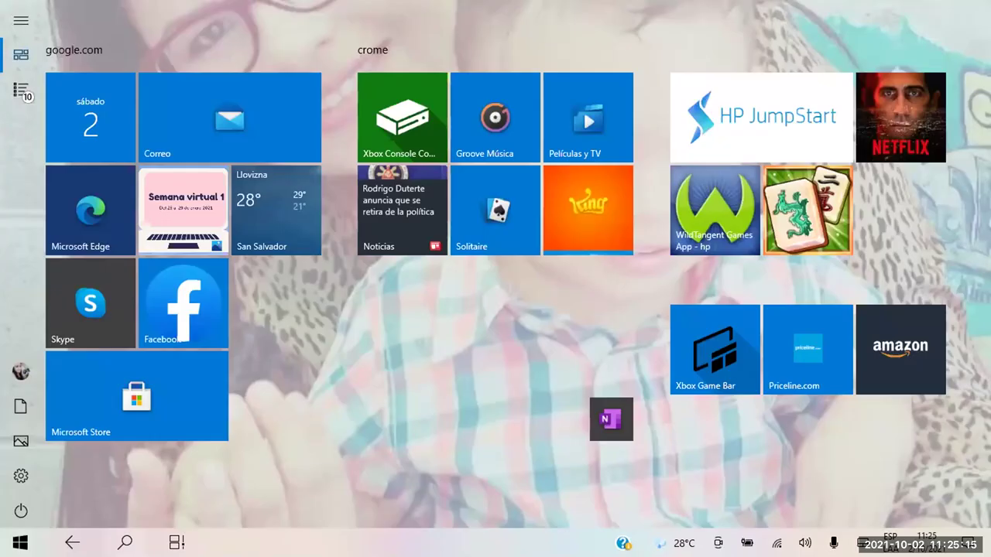
click(176, 542)
click(177, 541)
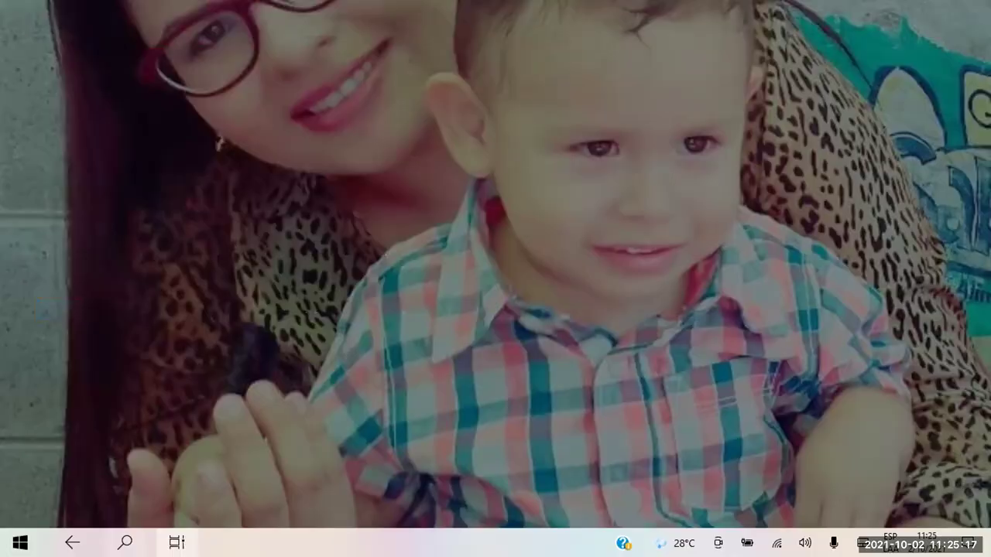
key(super)
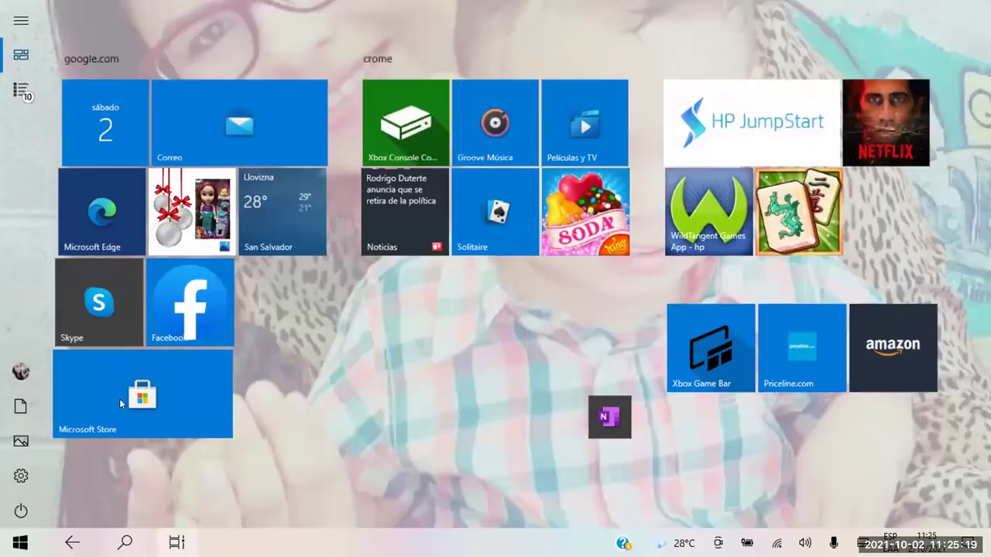
- Open ENSAYO SALUD AMBIENTAL from the Documents folder in File Explorer, using Word 2016 as the default application for .docx files
key(super+s)
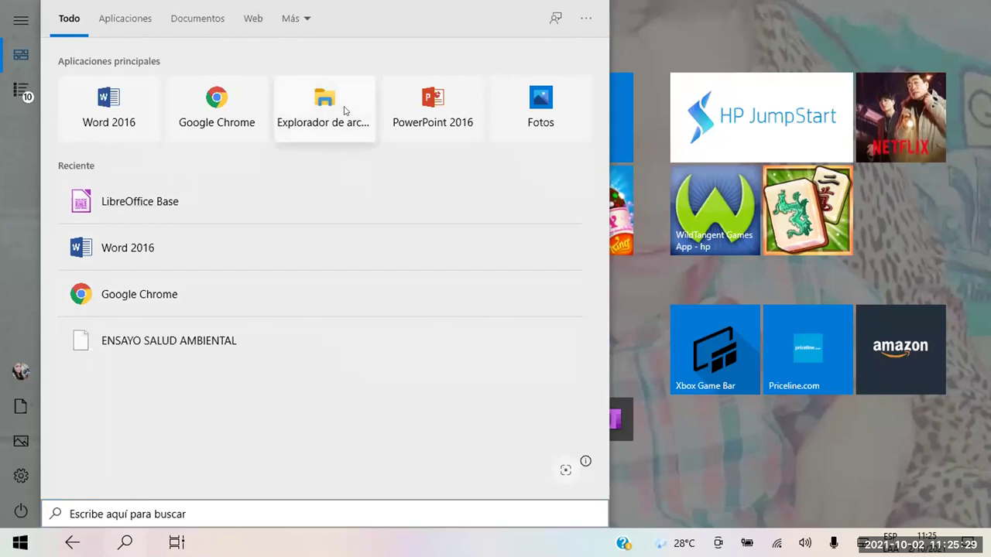
click(344, 106)
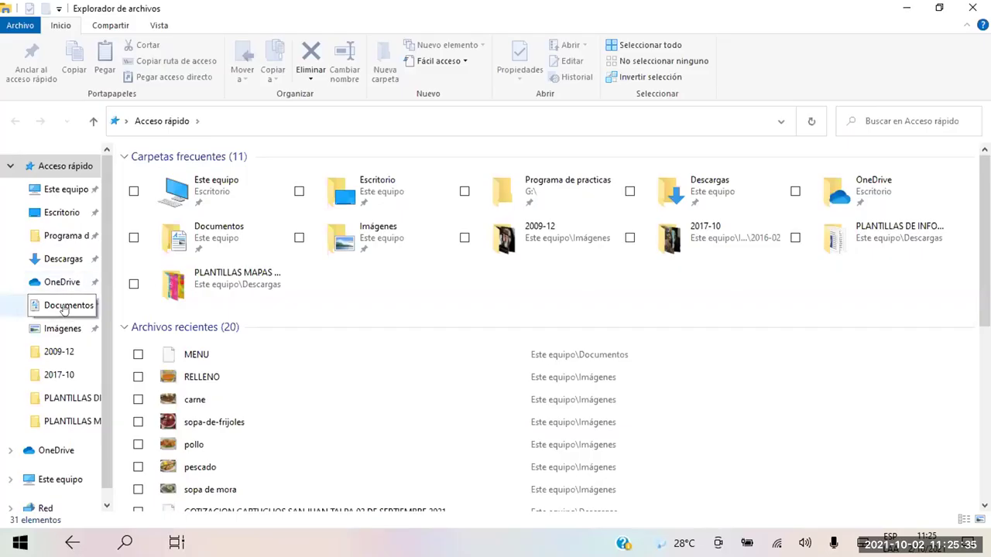
click(65, 306)
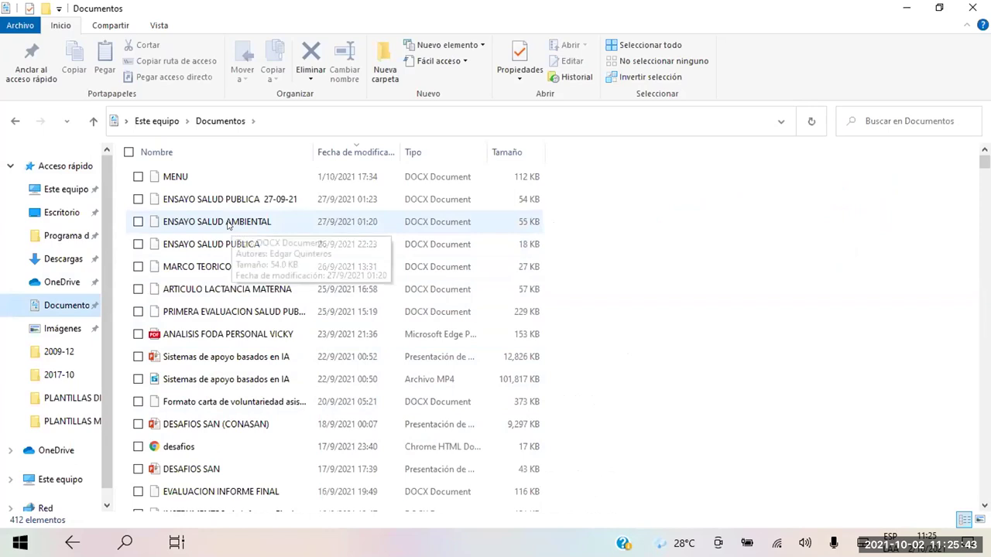
double_click(228, 223)
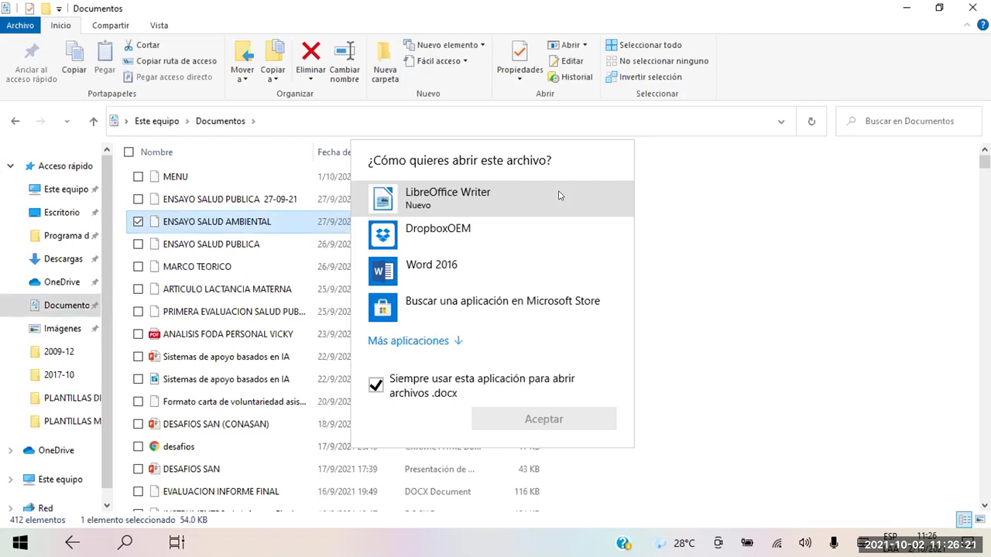
double_click(432, 269)
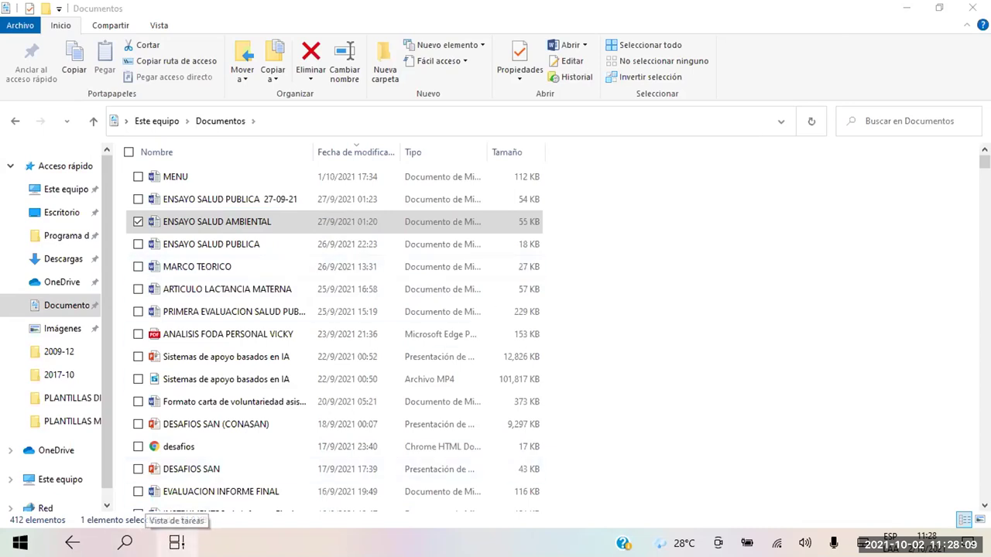
- Switch to the ENSAYO SALUD AMBIENTAL document in Word and dismiss the Microsoft Office activation wizard
click(176, 543)
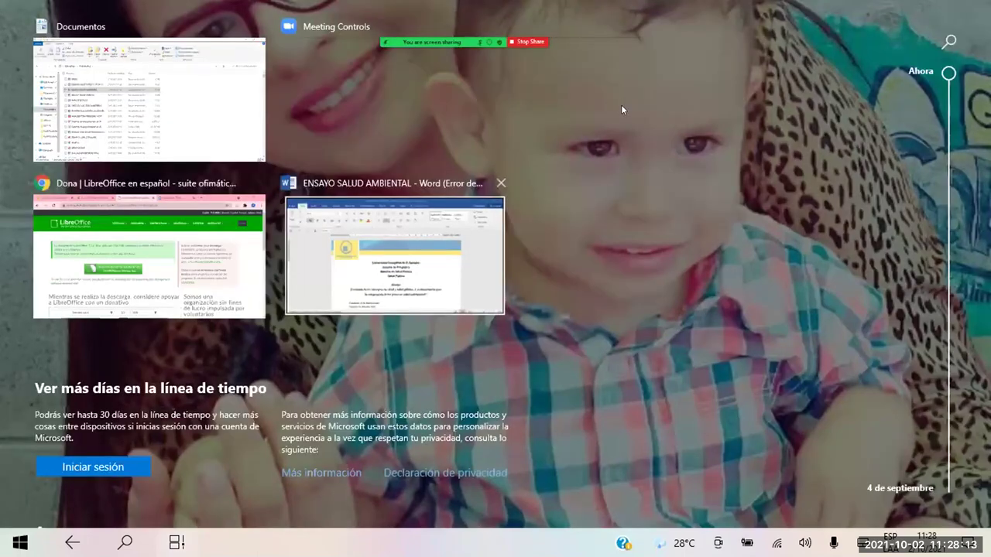
click(395, 255)
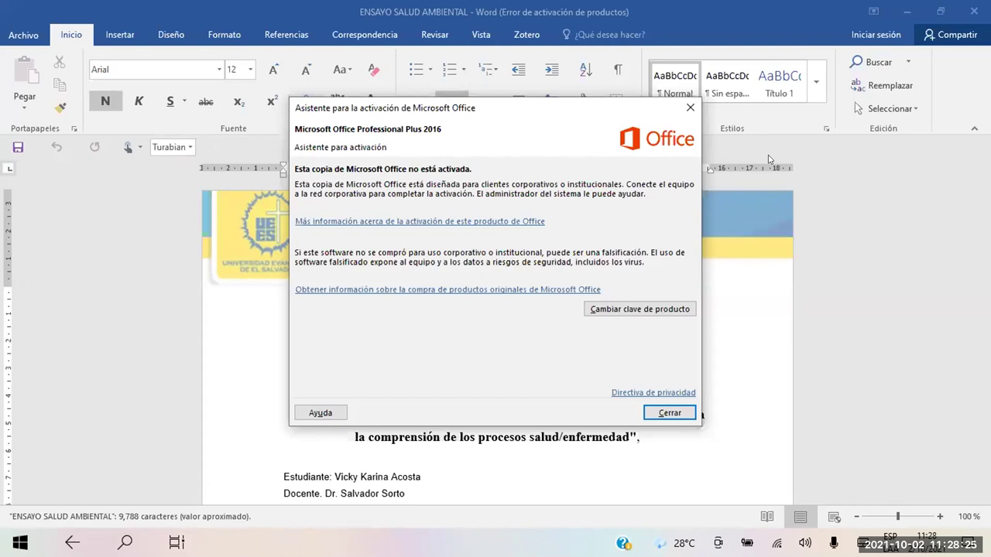
click(657, 413)
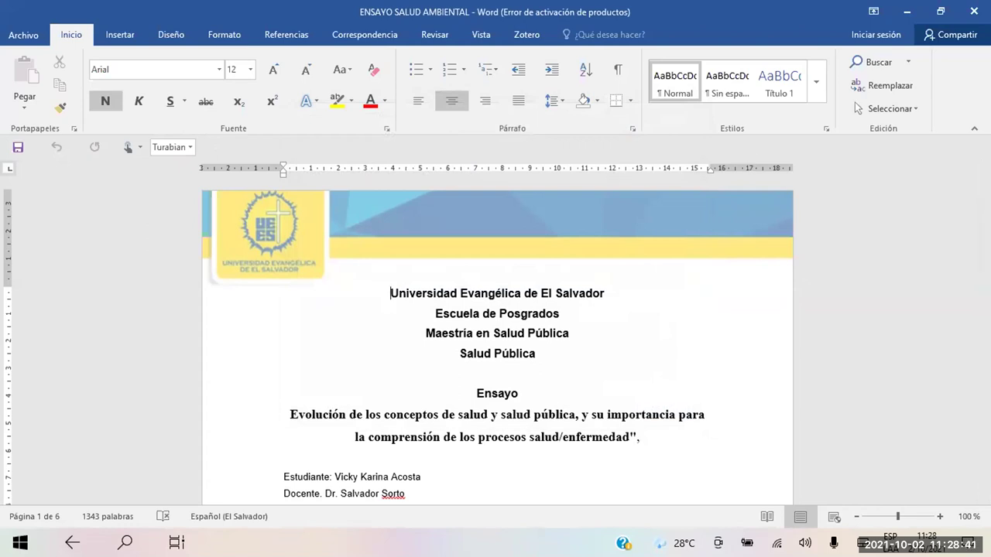
- Look over the essay's title page and introduction, and close the document
scroll(497, 341, down, 1)
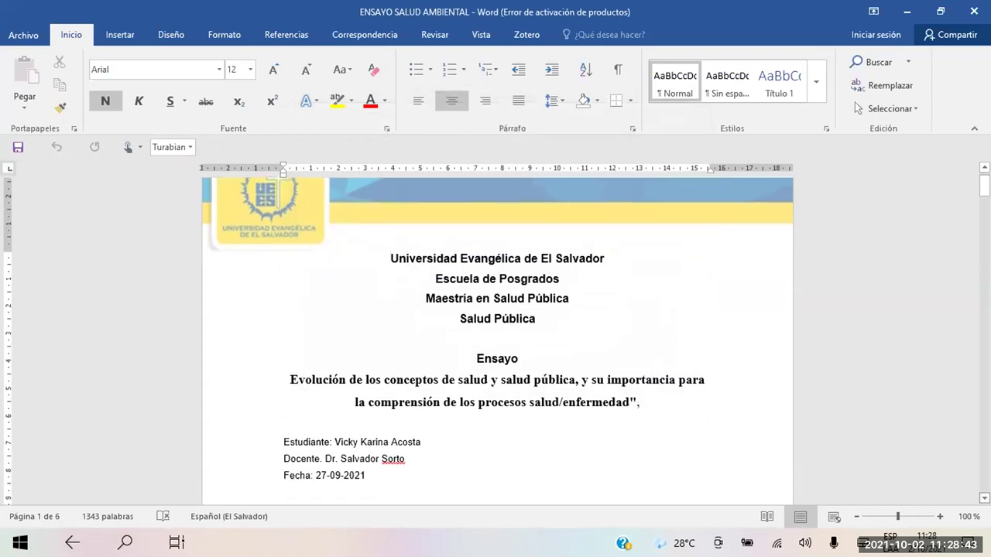
scroll(497, 341, down, 3)
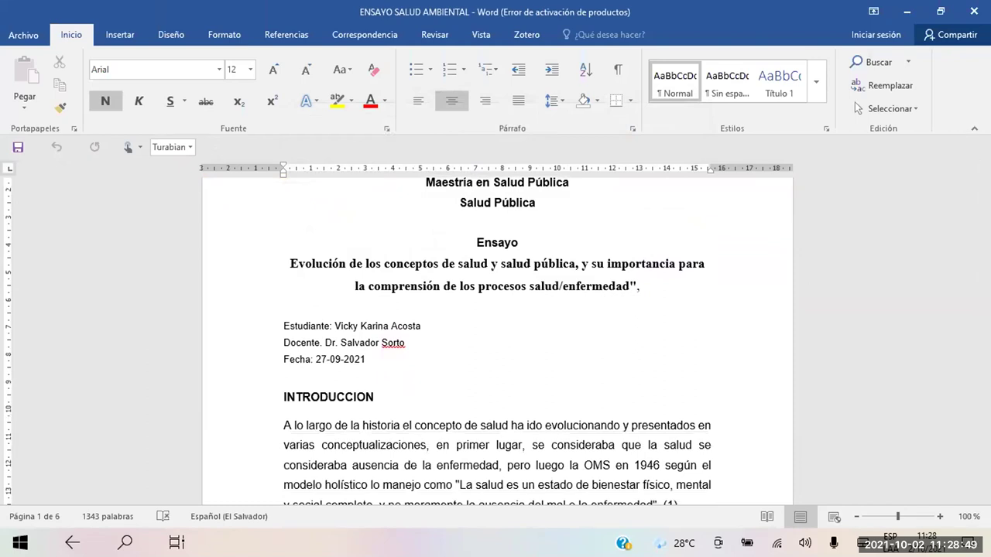
scroll(498, 340, up, 2)
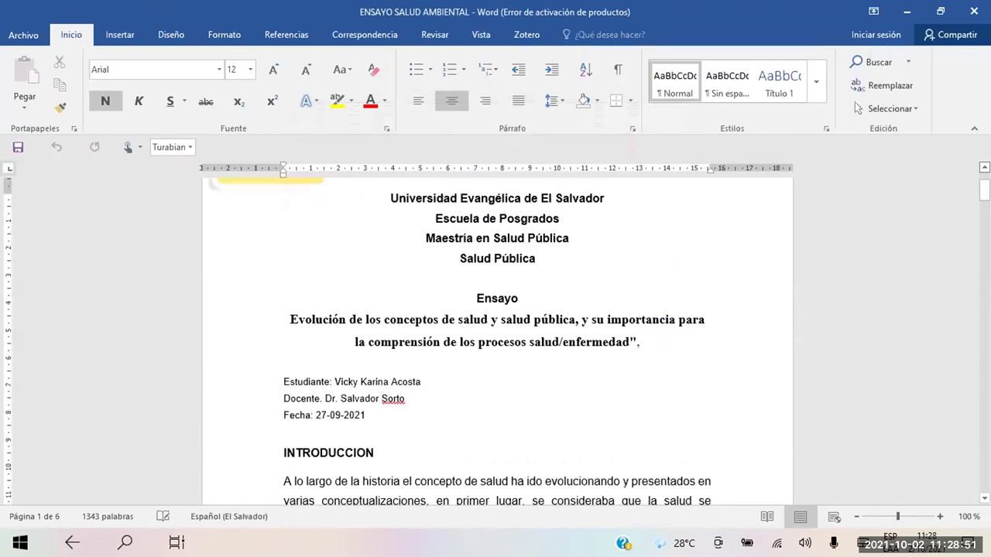
scroll(497, 341, up, 1)
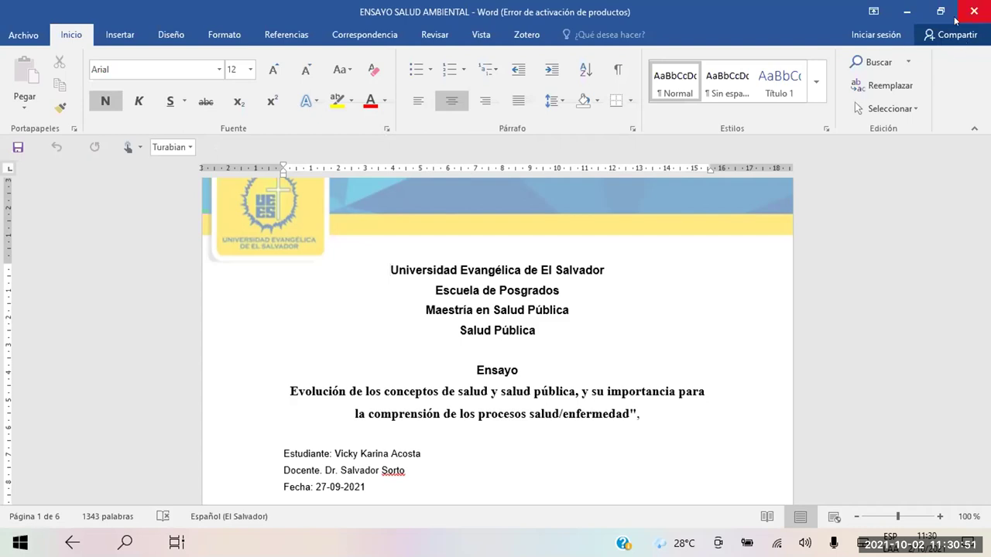
click(973, 17)
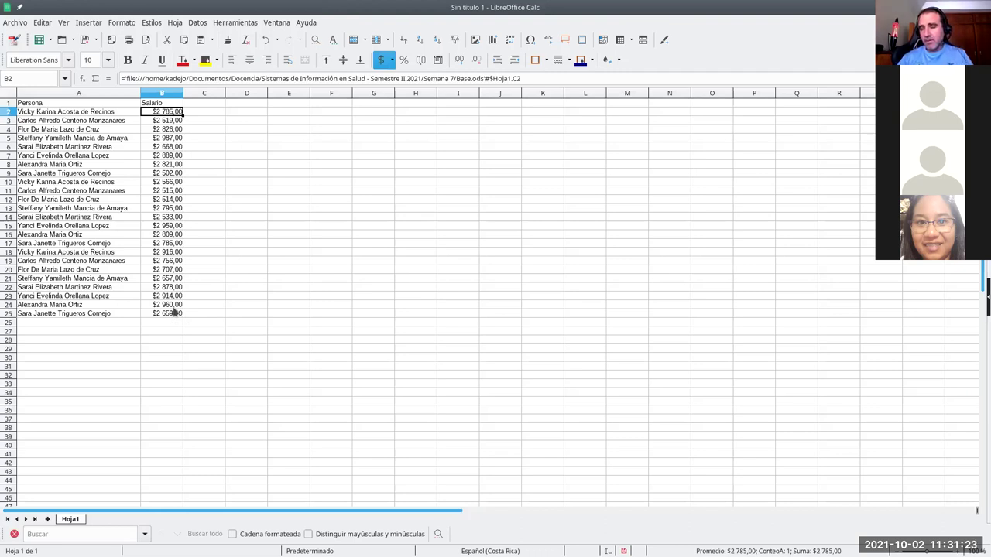
- In LibreOffice Calc, apply a three-entry color scale to salaries B2:B25 with red minimum, yellow at percentile 50 and green #00CC00, and check colored cells
drag(158, 113, 158, 313)
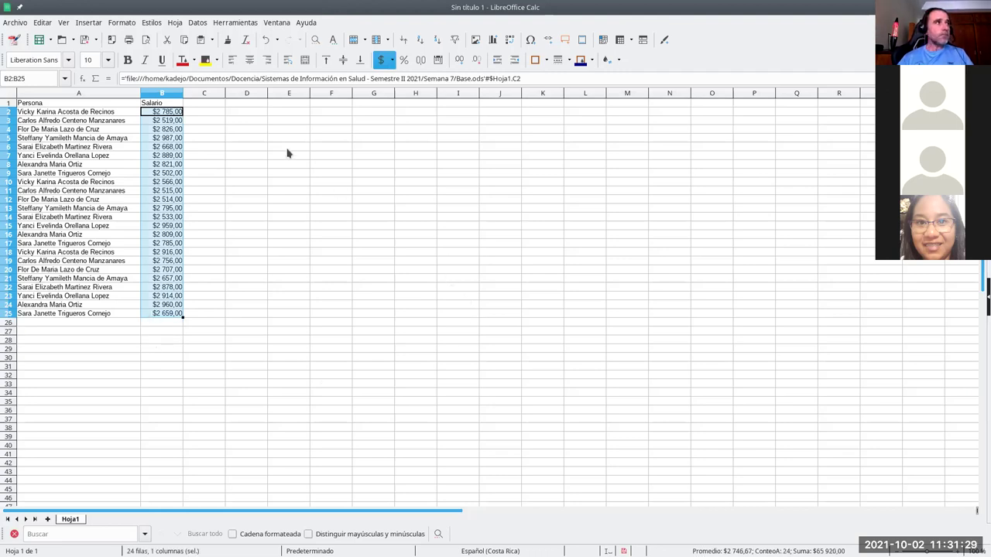
click(122, 24)
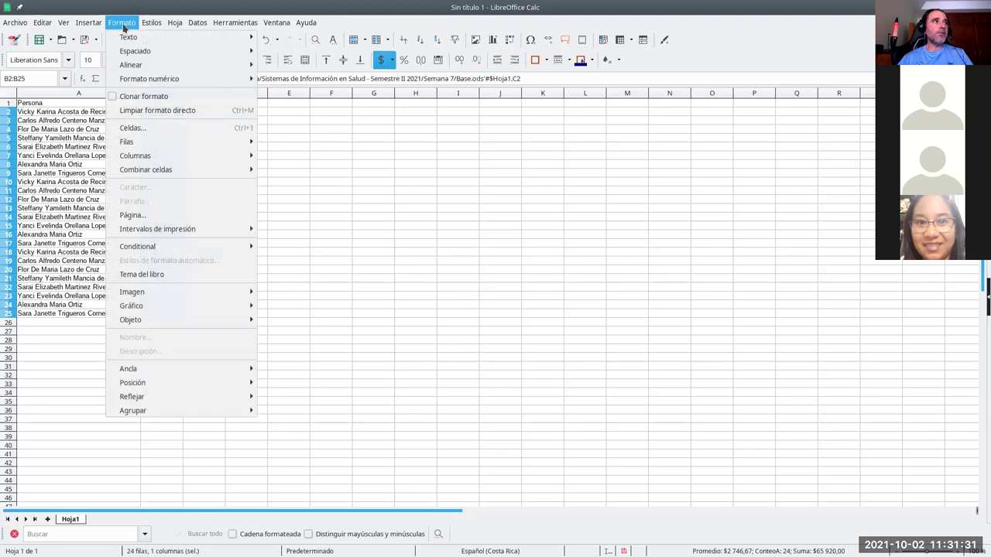
mouse_move(176, 248)
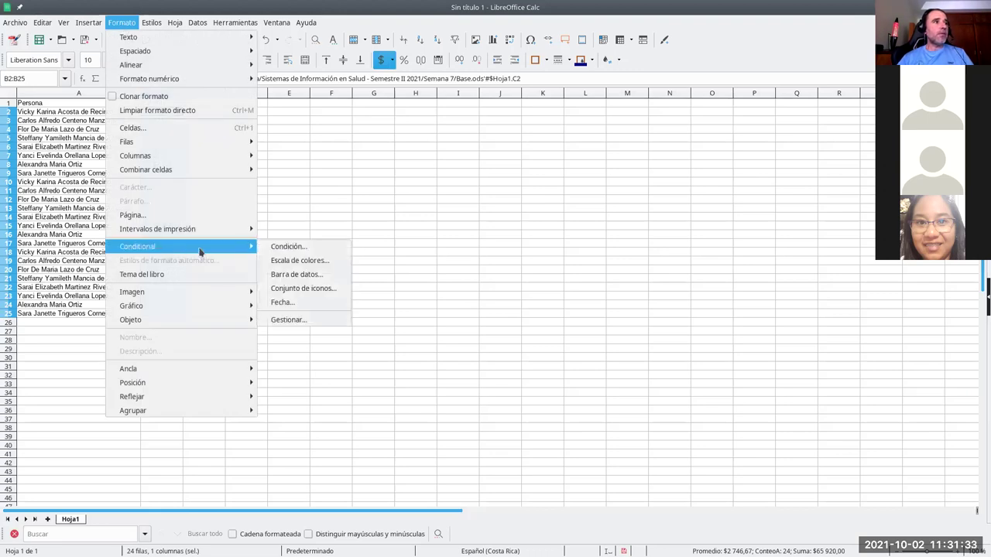
click(295, 261)
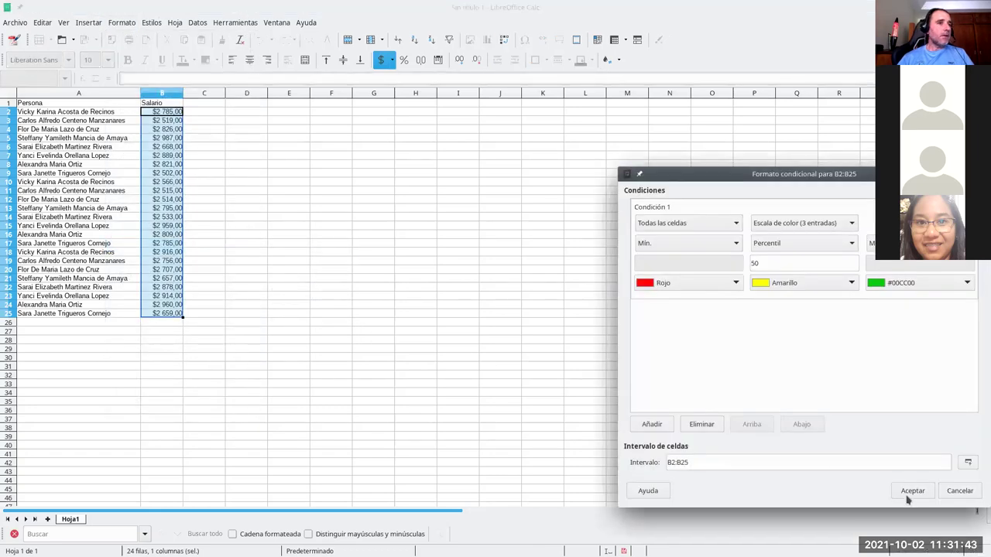
drag(755, 180, 496, 73)
click(641, 392)
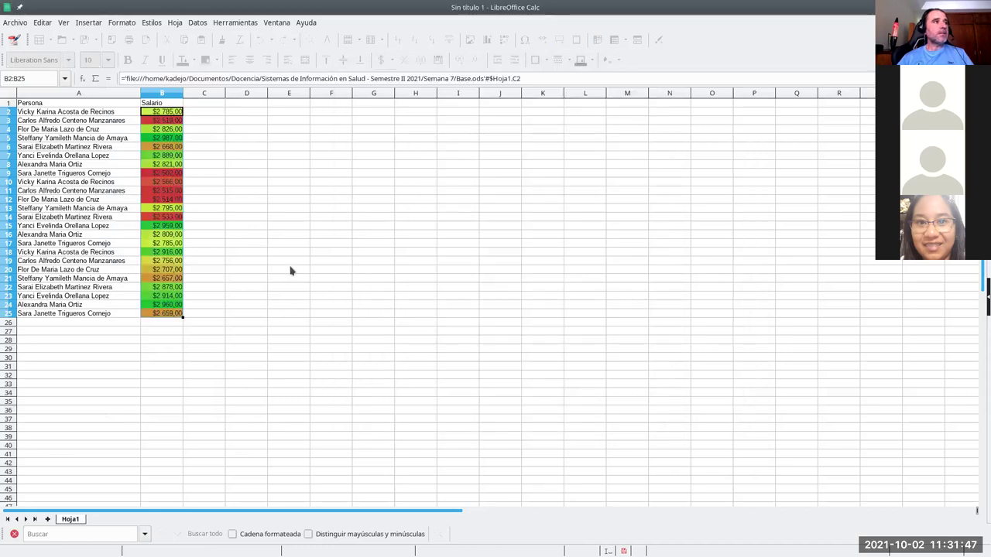
click(246, 243)
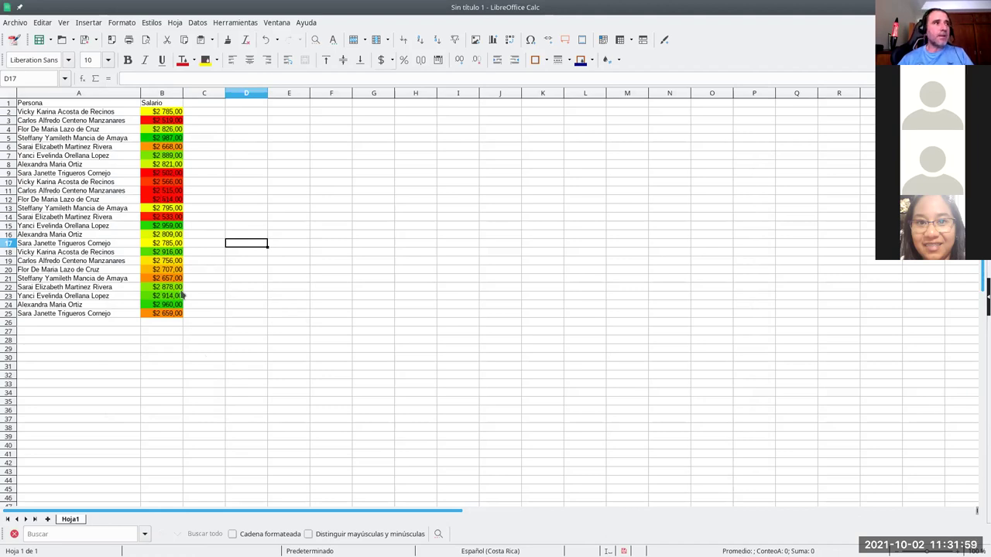
click(155, 139)
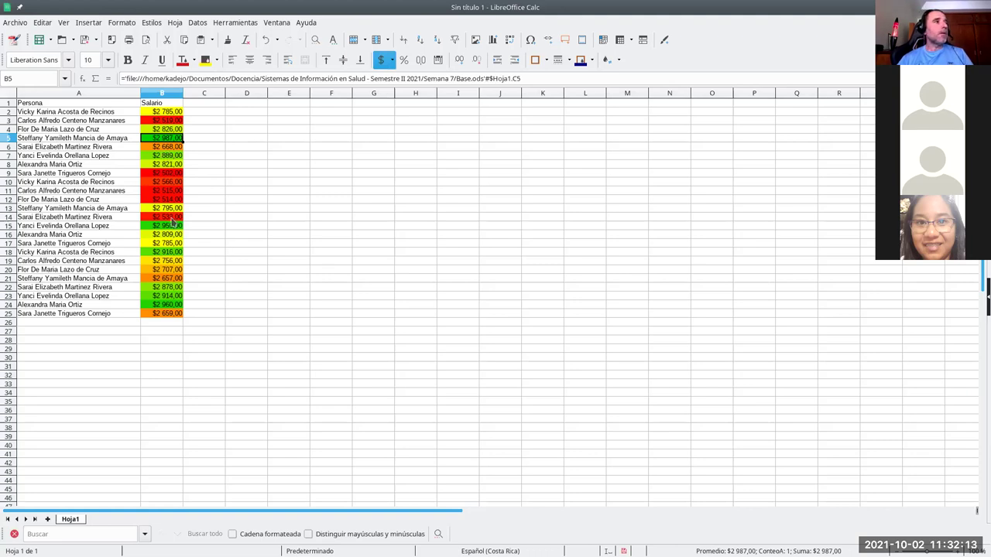
click(173, 198)
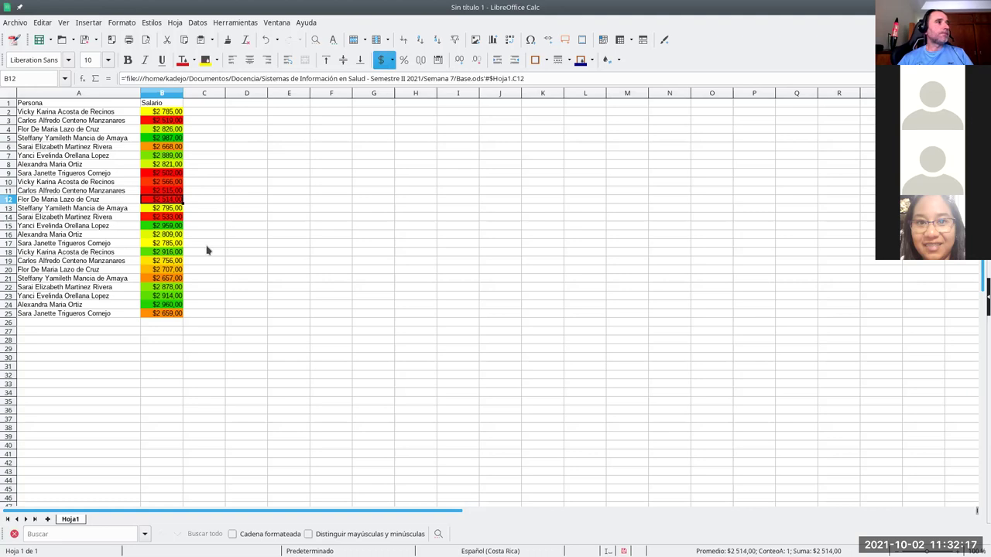
- Remove the color scale conditional format from the salaries in B2:B25
drag(170, 111, 176, 315)
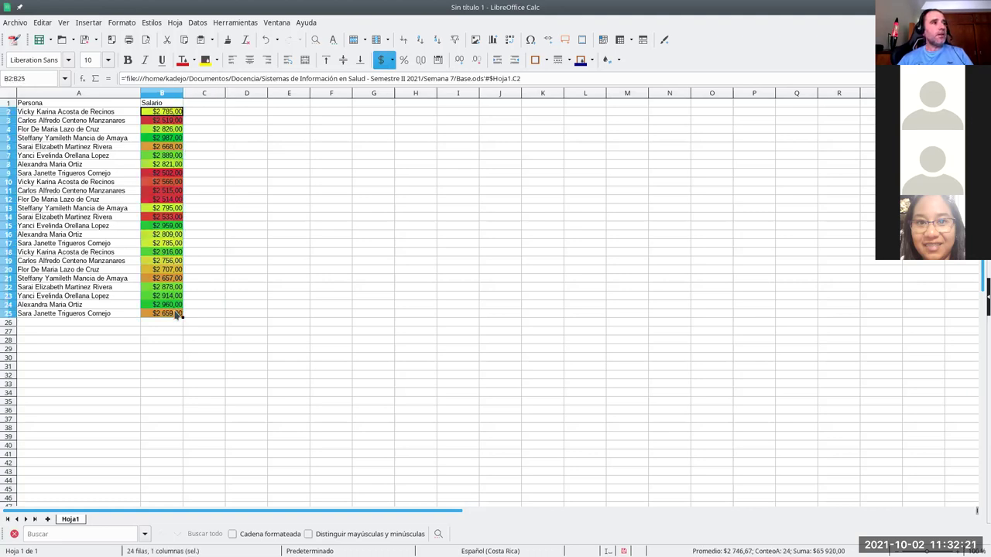
click(131, 22)
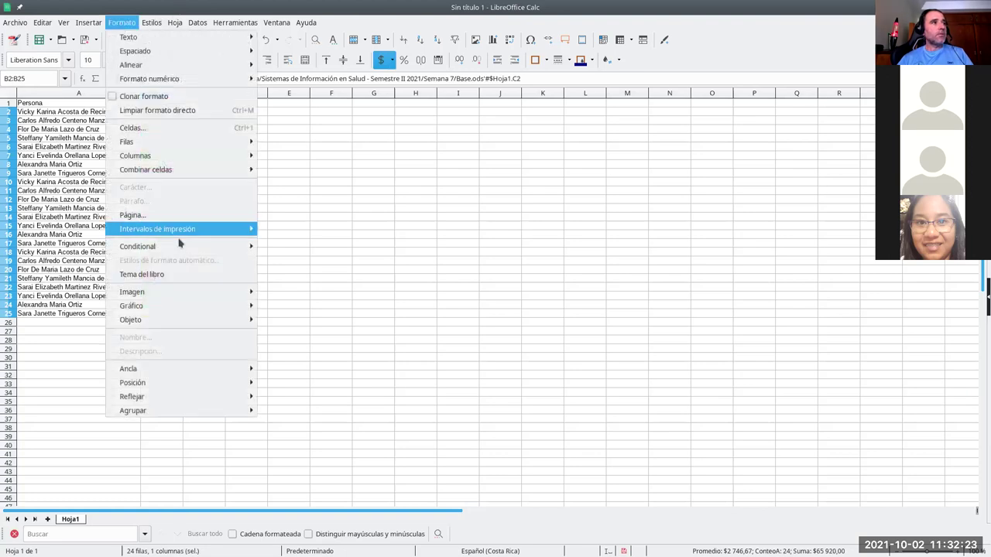
mouse_move(190, 249)
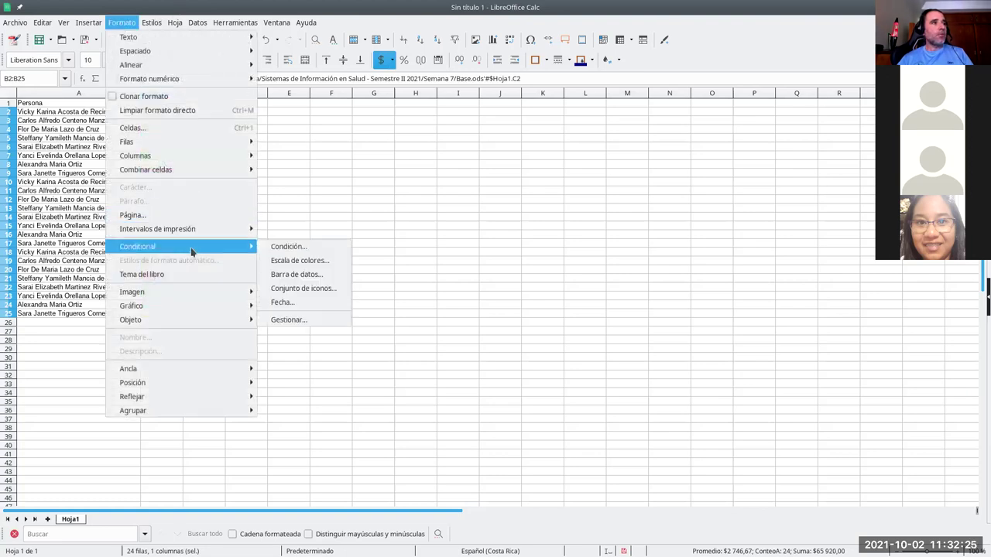
click(285, 320)
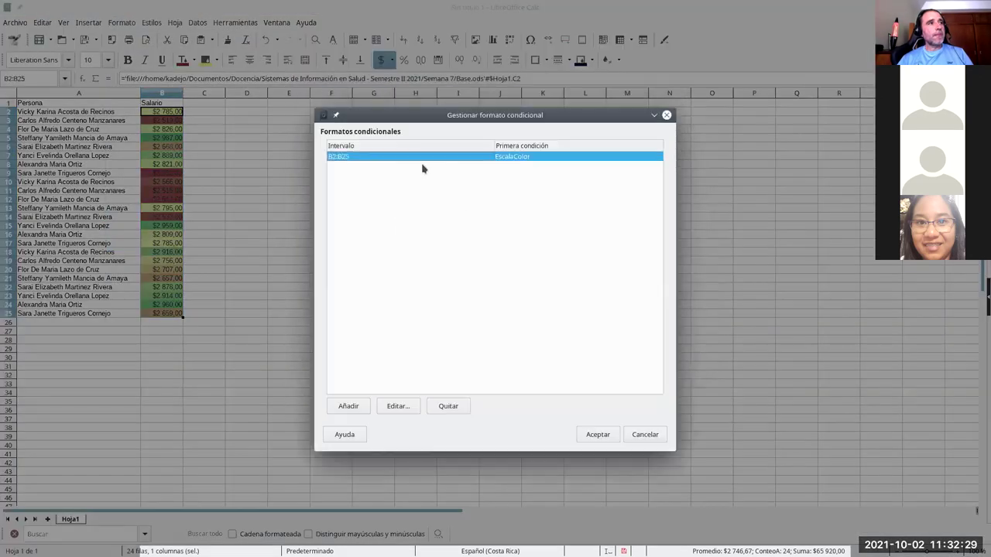
click(448, 406)
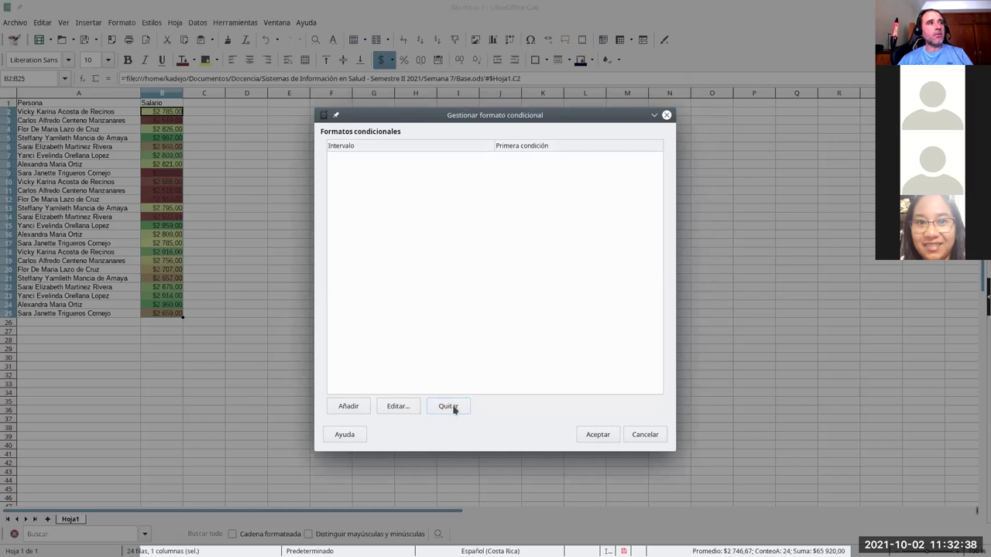
click(597, 434)
click(246, 155)
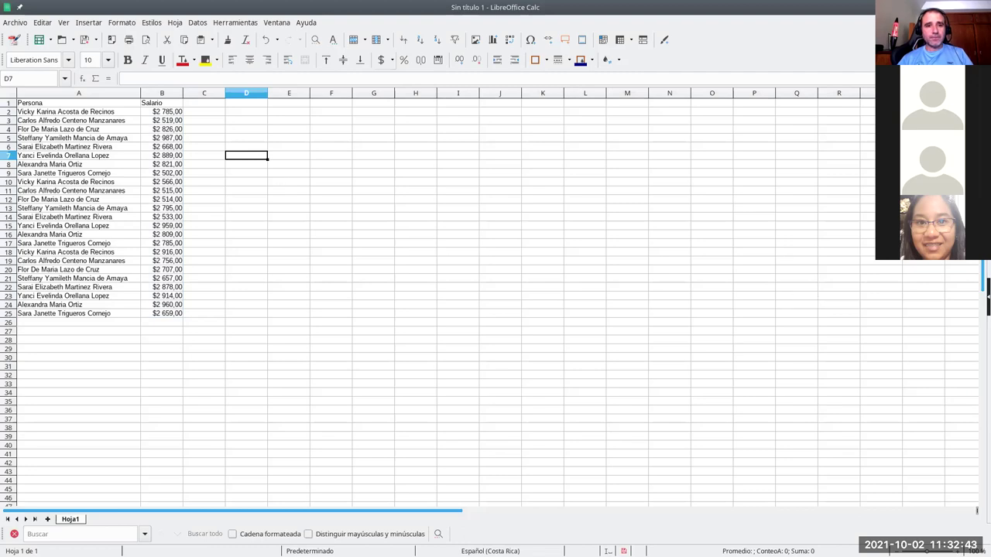
- Apply a data bar conditional format to salaries B2:B25 with automatic minimum and maximum
drag(164, 116, 154, 315)
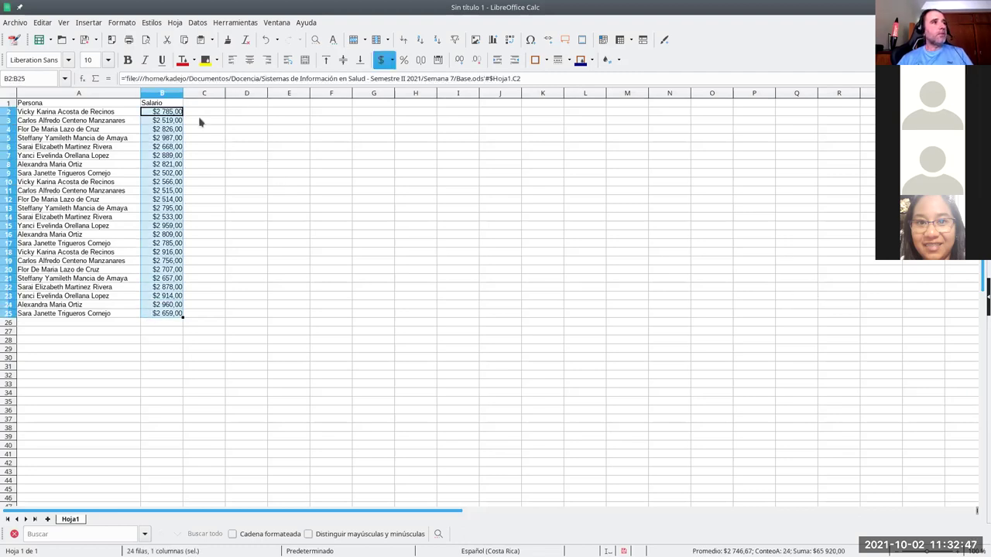
click(121, 23)
mouse_move(177, 248)
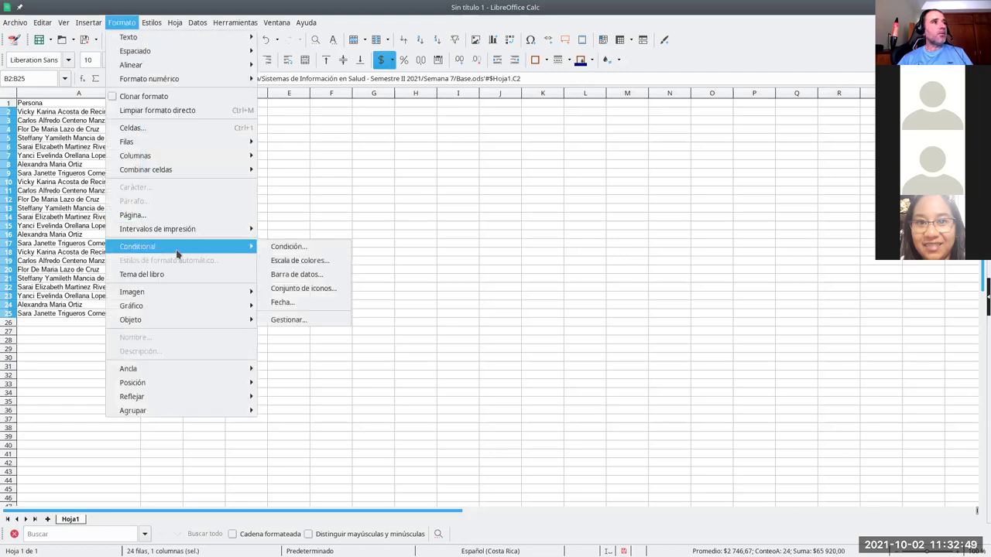
click(313, 280)
drag(545, 75, 479, 93)
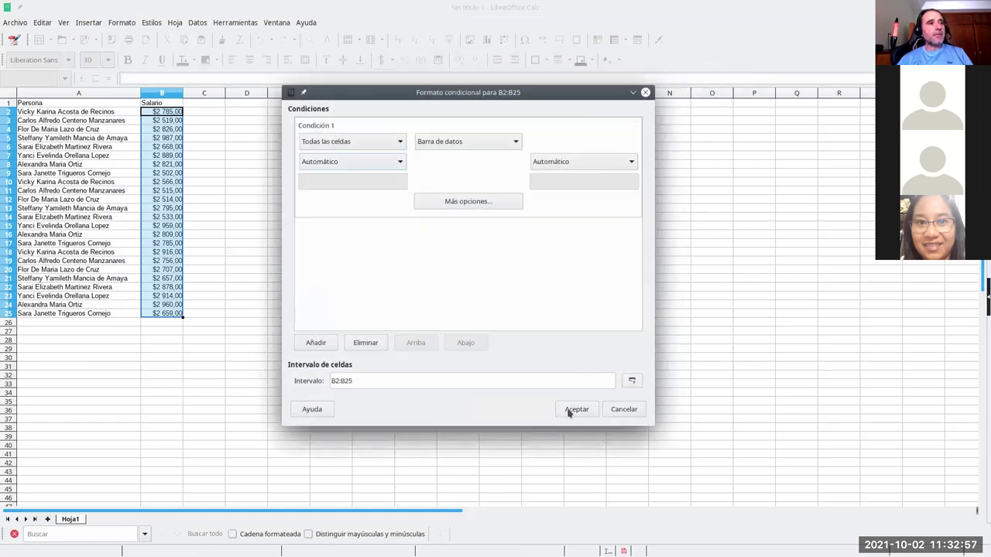
click(573, 410)
click(248, 183)
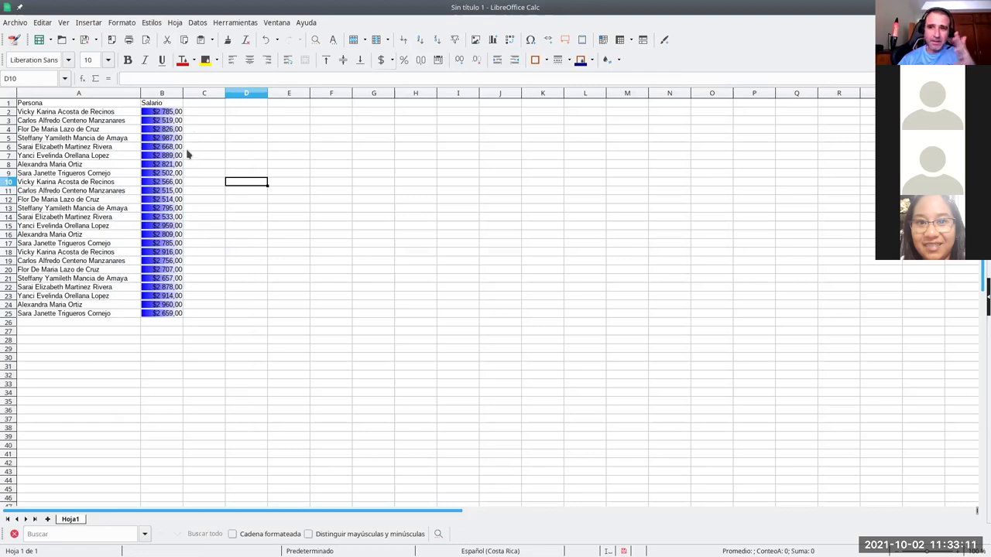
- Edit the B2:B25 data bar to range from Mín. to Máx., and check the bars in several salary cells
drag(181, 314, 173, 114)
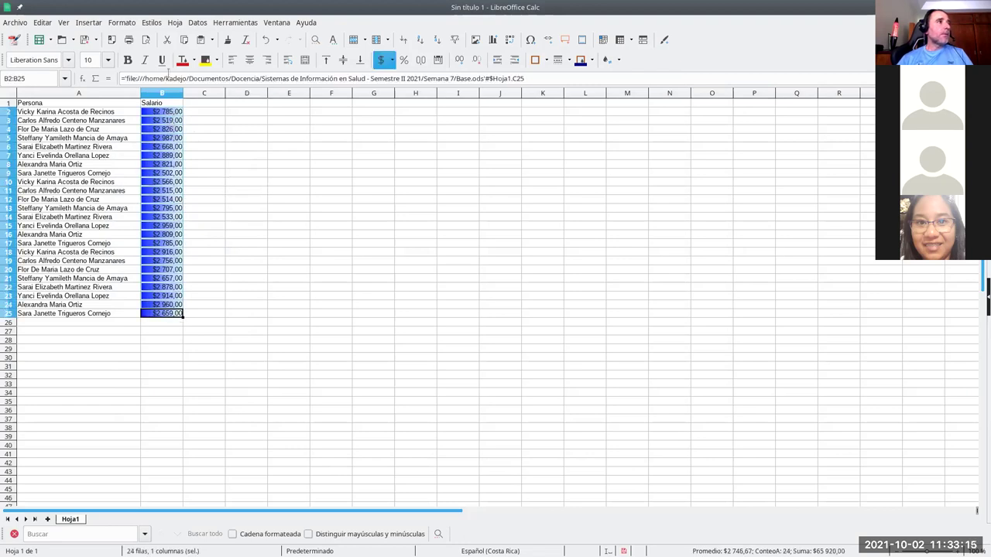
click(121, 21)
mouse_move(221, 246)
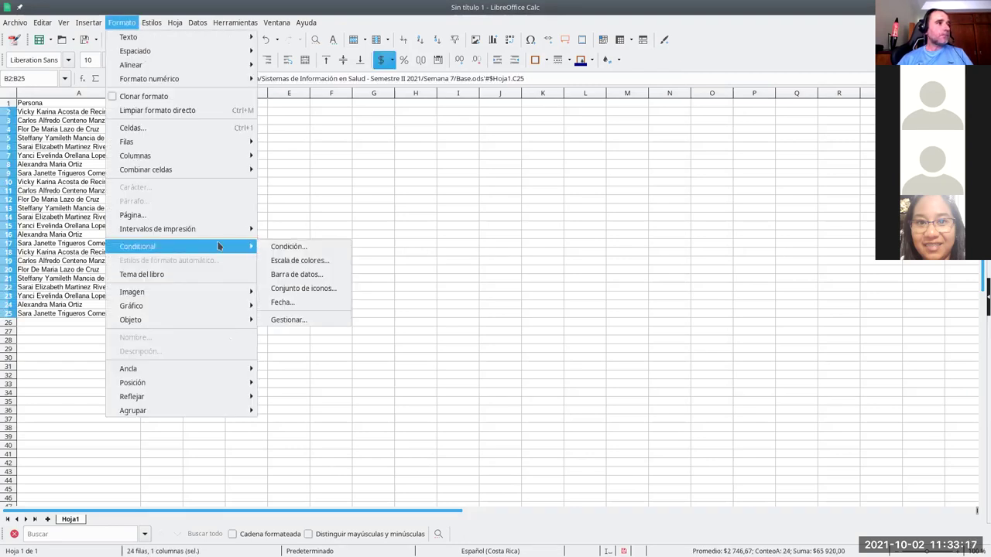
click(296, 319)
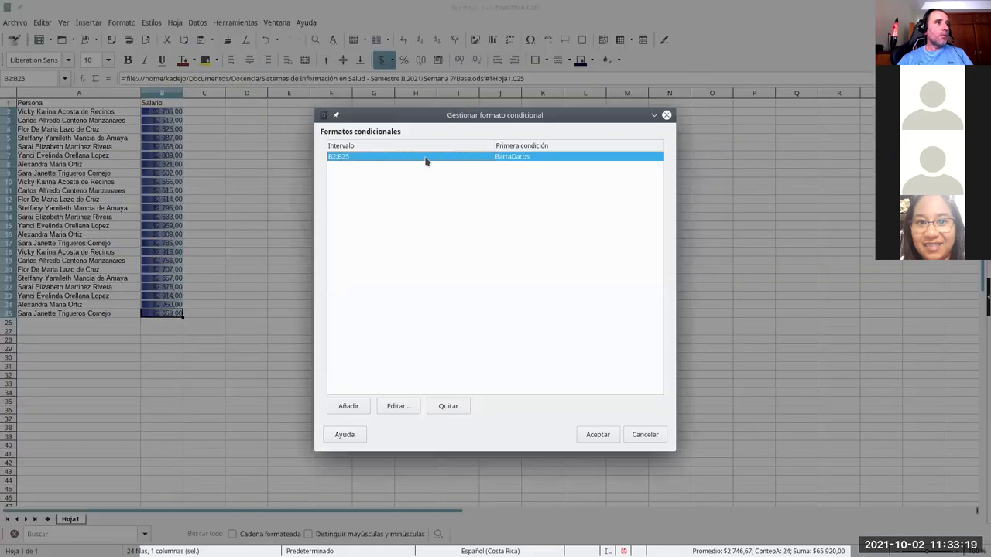
click(396, 407)
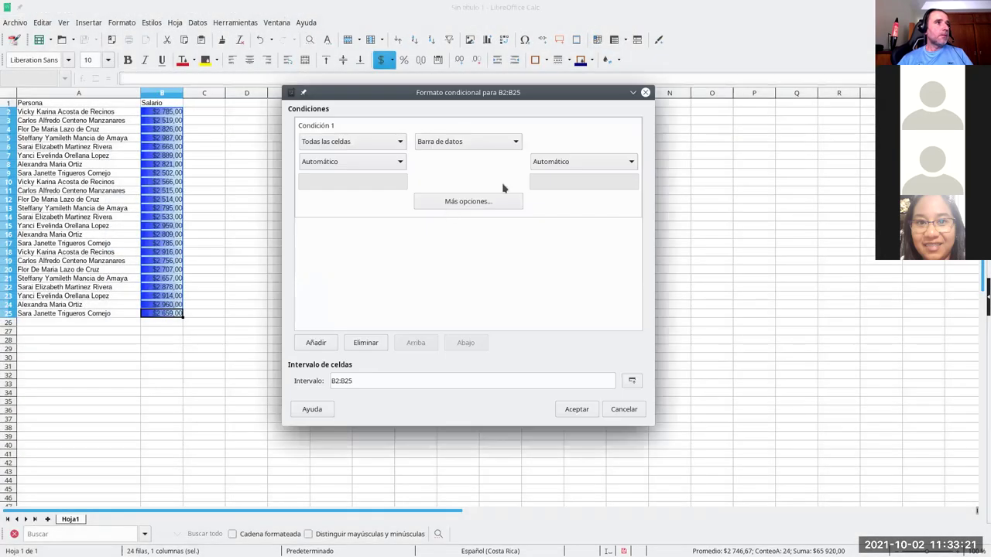
click(389, 163)
click(353, 182)
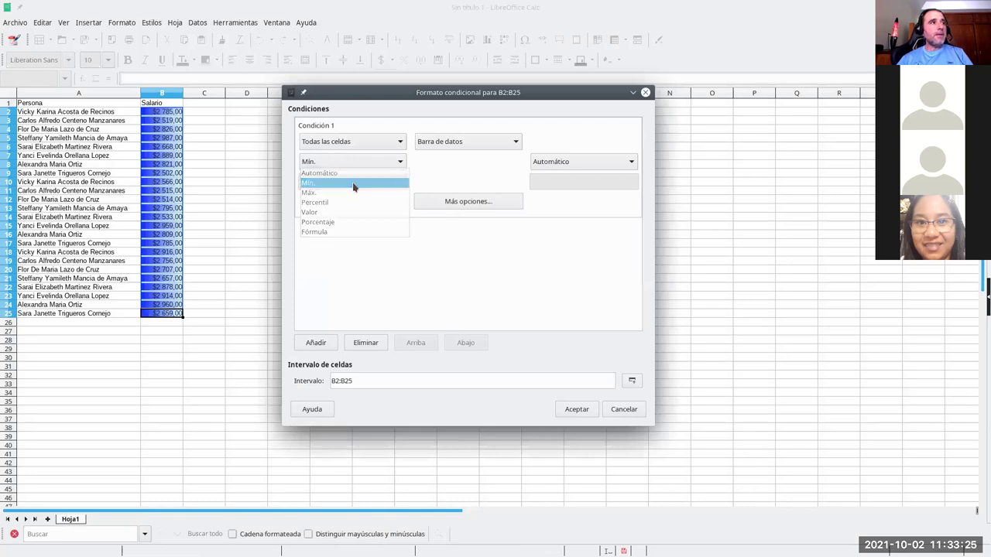
click(551, 163)
click(553, 191)
click(579, 410)
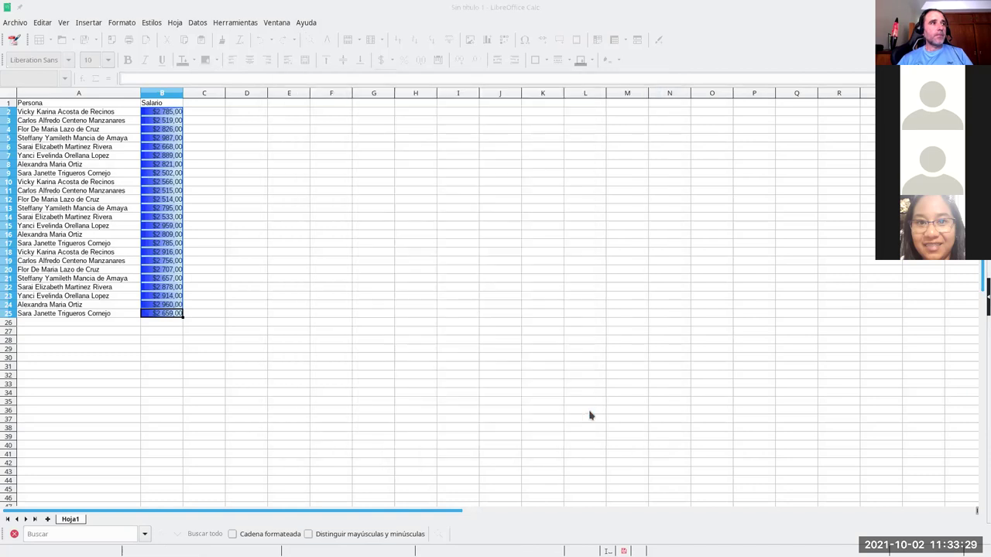
click(608, 435)
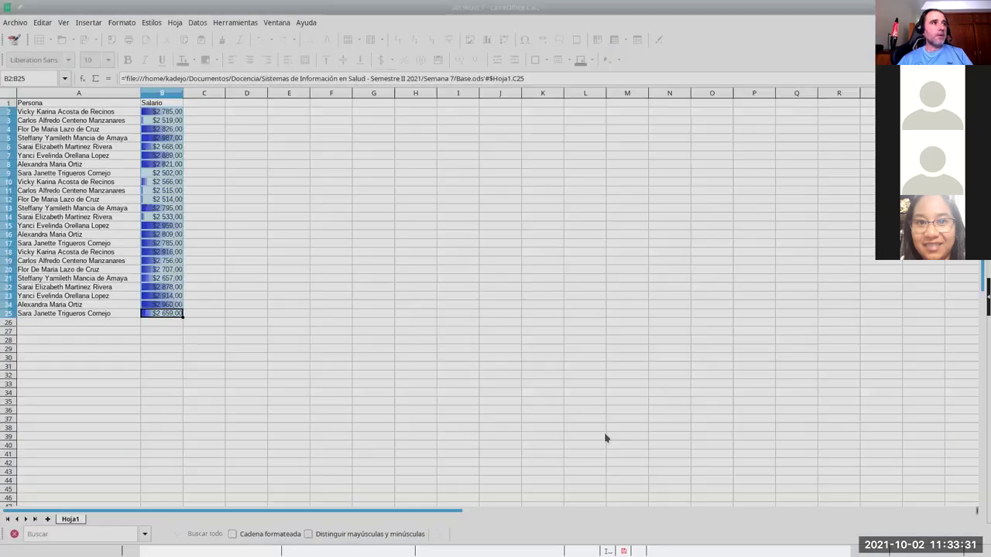
click(241, 190)
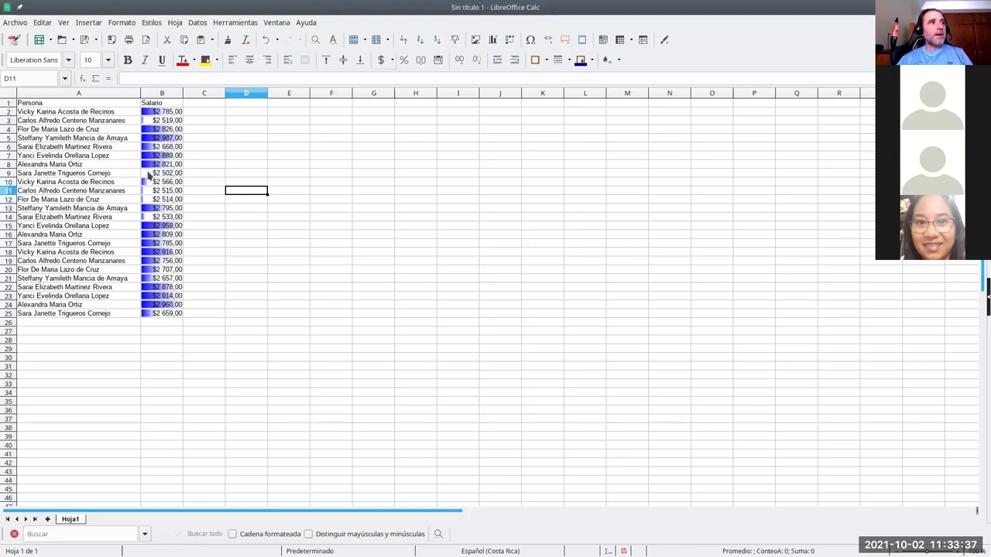
click(168, 184)
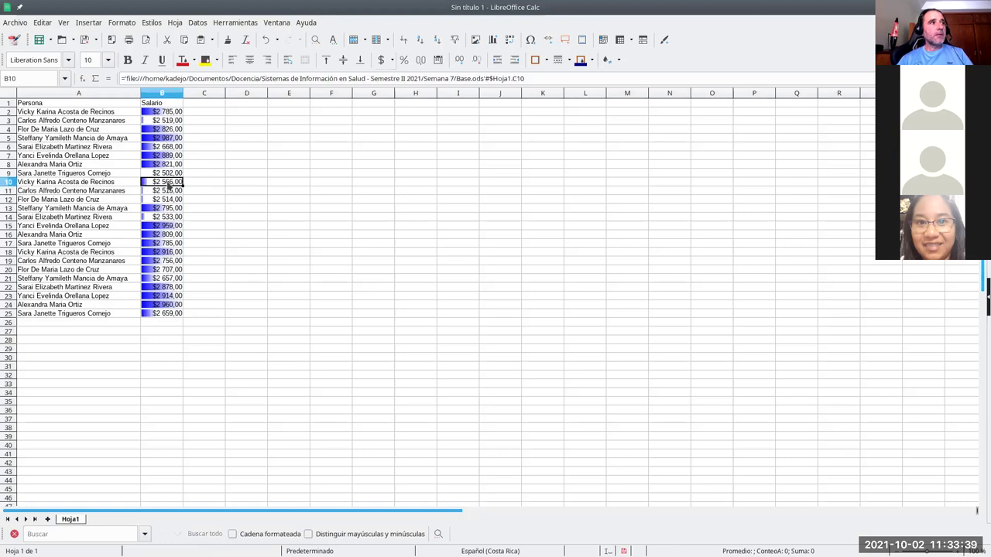
click(180, 306)
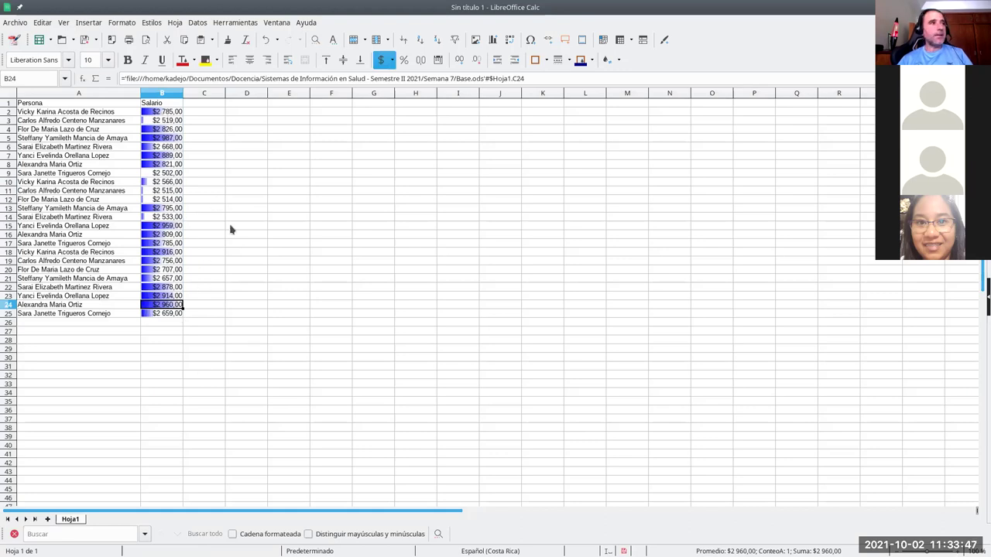
- Remove the data bar conditional format from B2:B25 while keeping the conditional format manager open
drag(178, 113, 177, 314)
click(122, 22)
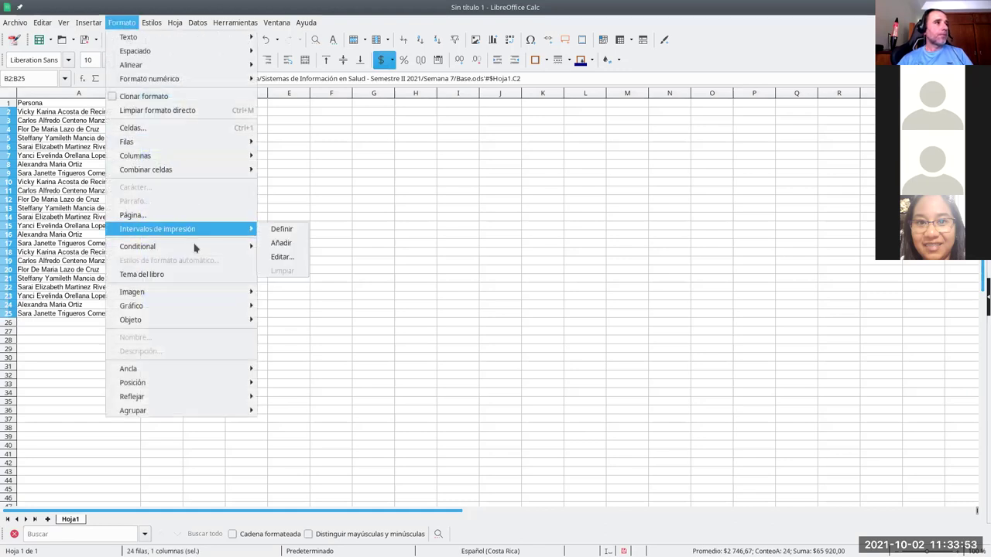
mouse_move(204, 246)
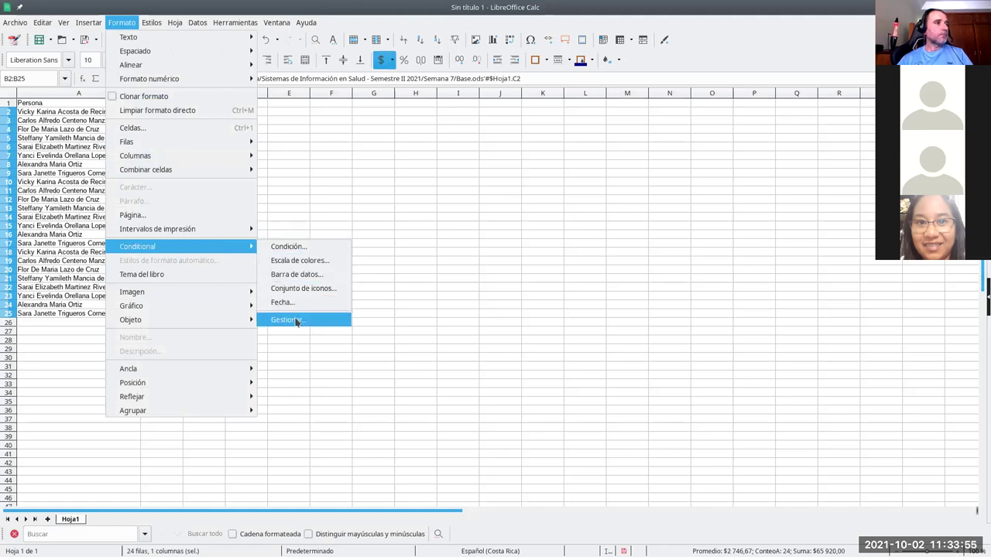
click(295, 320)
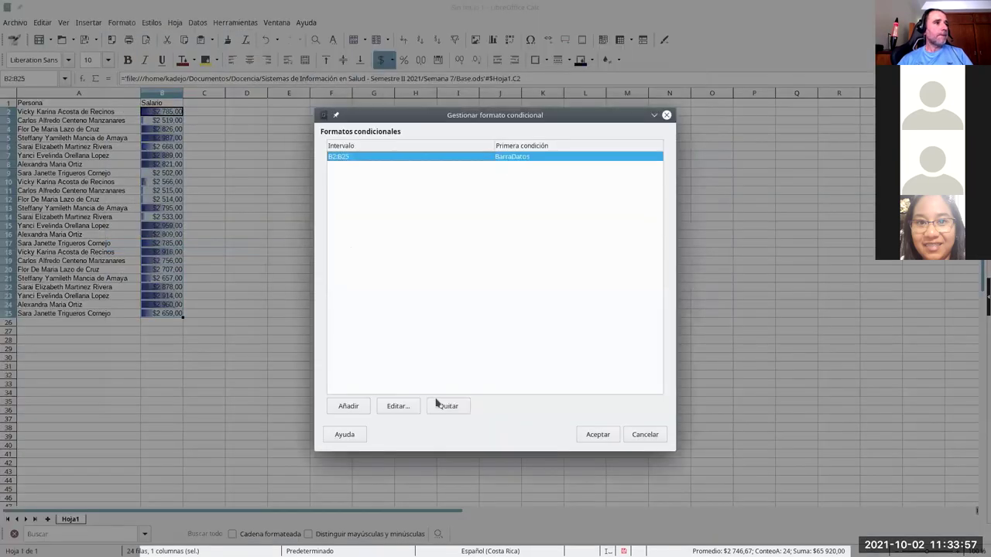
click(440, 408)
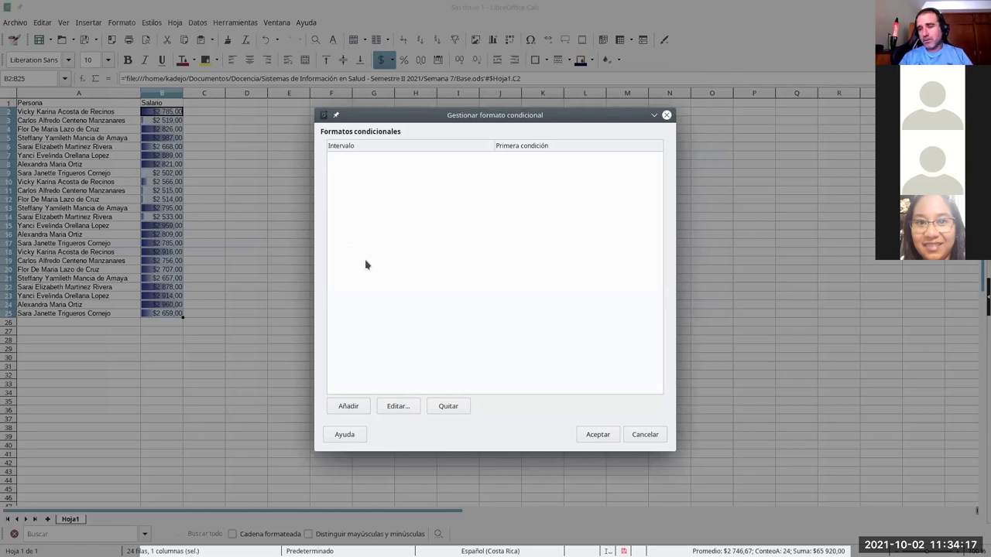
- Add a conditional format to B2:B25 for cell values less than (menor que) 2650
click(349, 406)
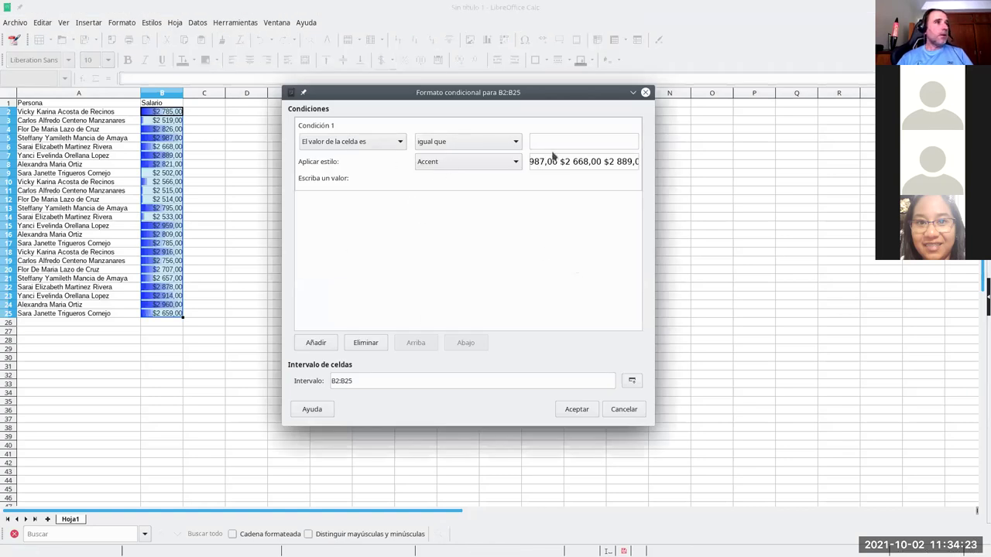
click(514, 142)
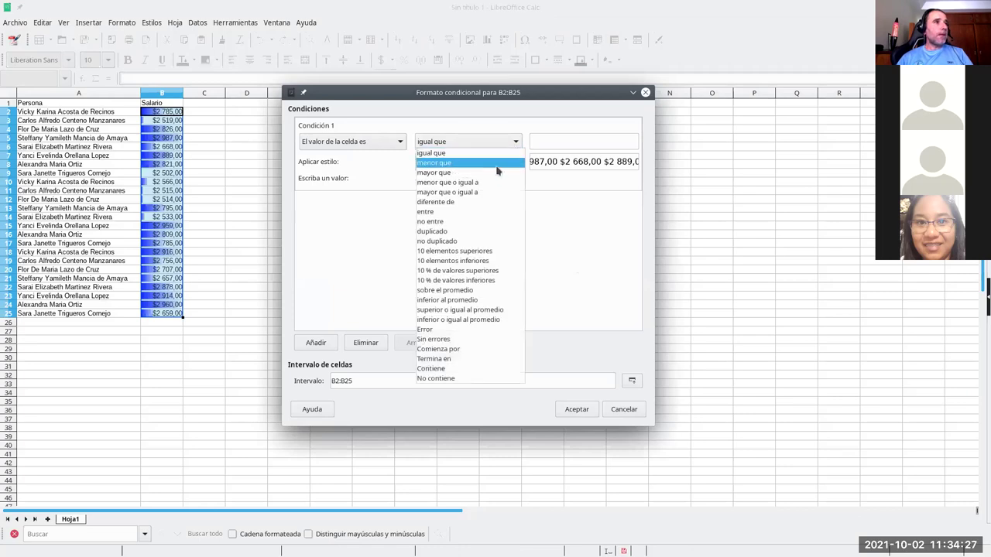
click(496, 164)
click(555, 144)
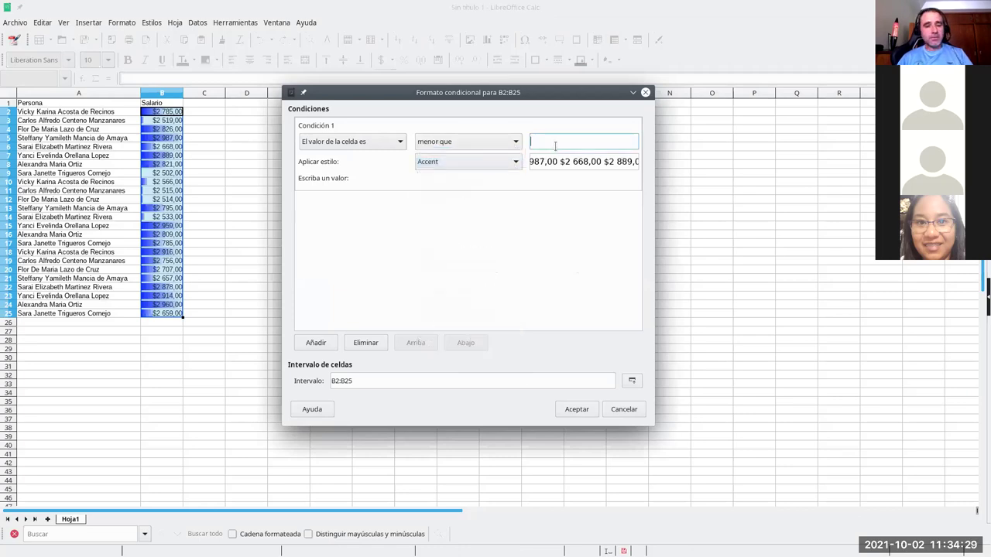
text(2650)
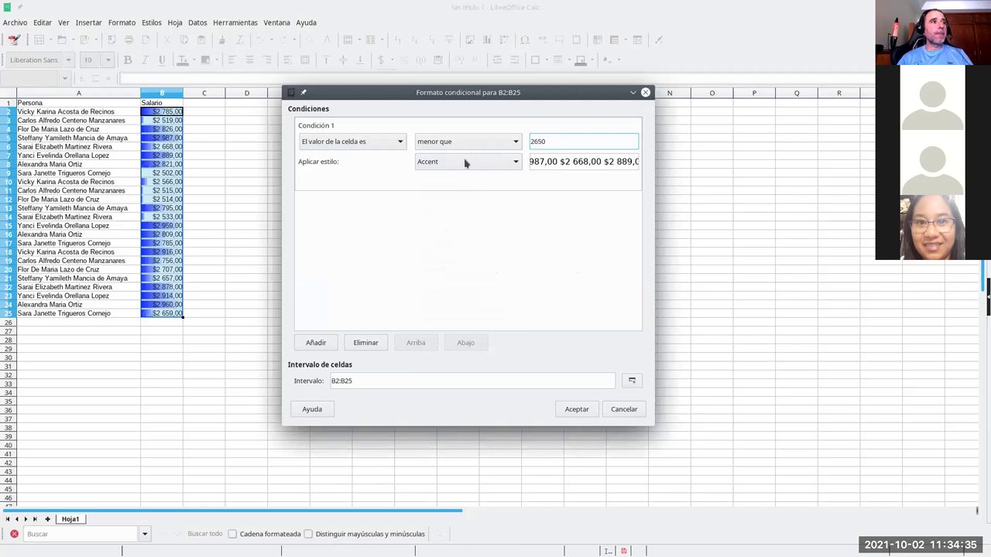
- Create a new cell style named Salarios bajos with a Rojo oscuro 1 background for the less-than-2650 condition
click(465, 162)
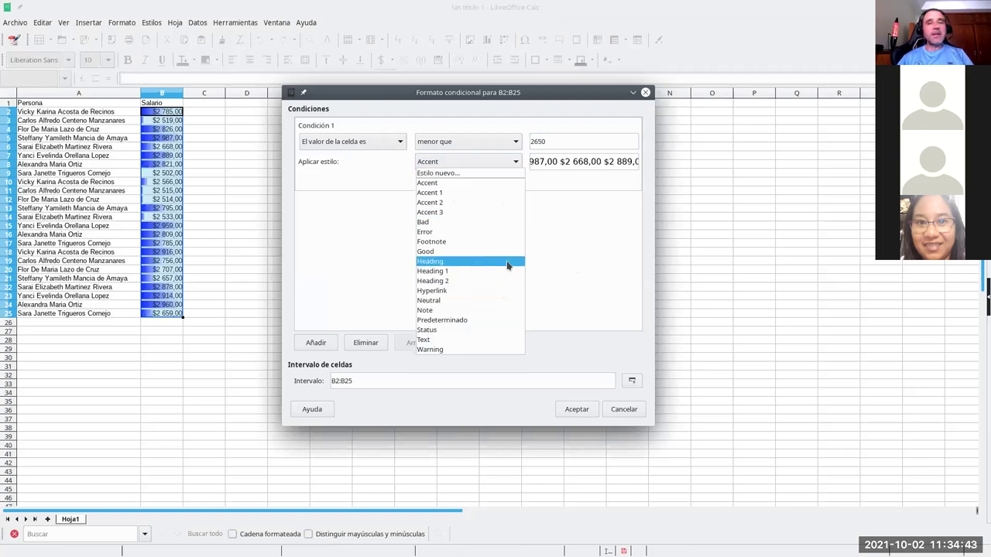
click(438, 175)
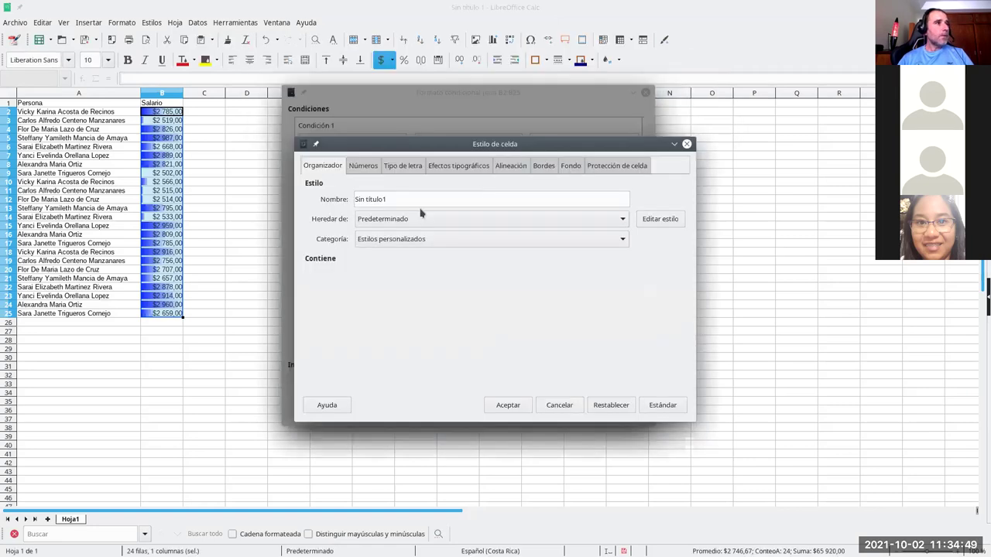
click(570, 168)
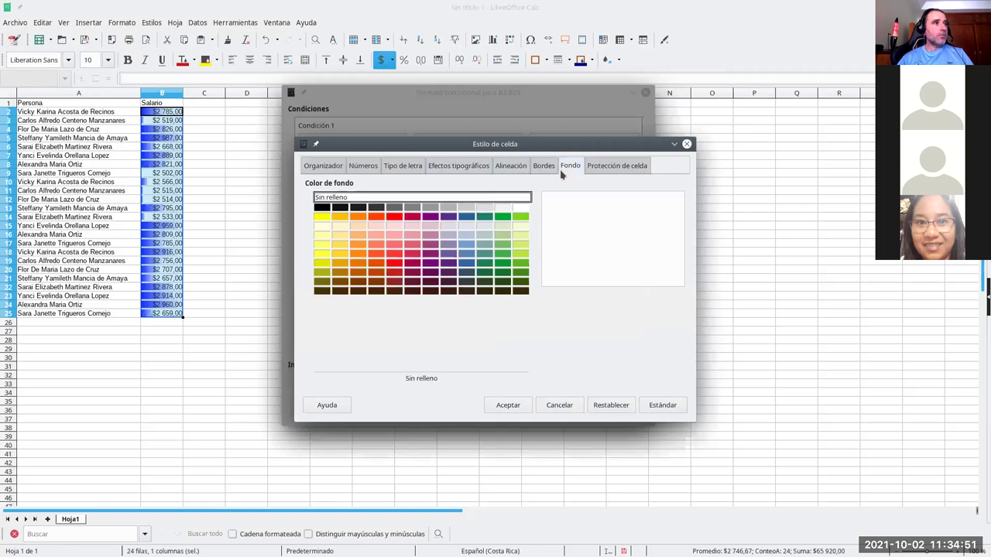
click(323, 166)
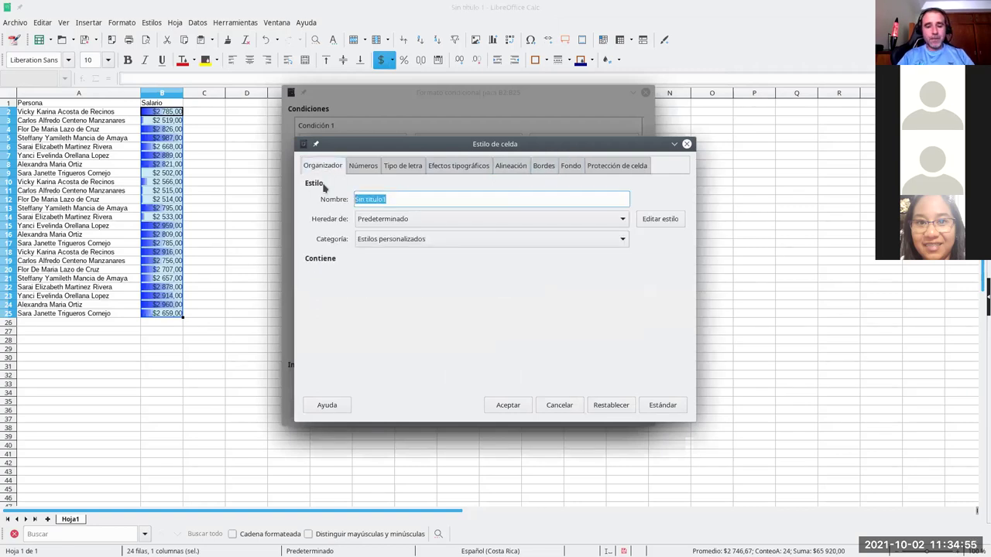
text(S)
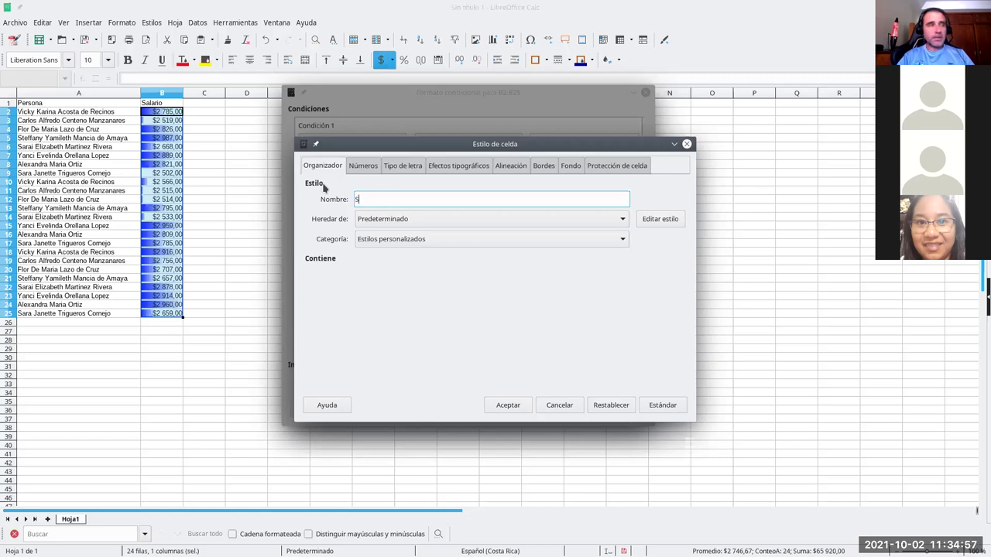
text(alarios bajos)
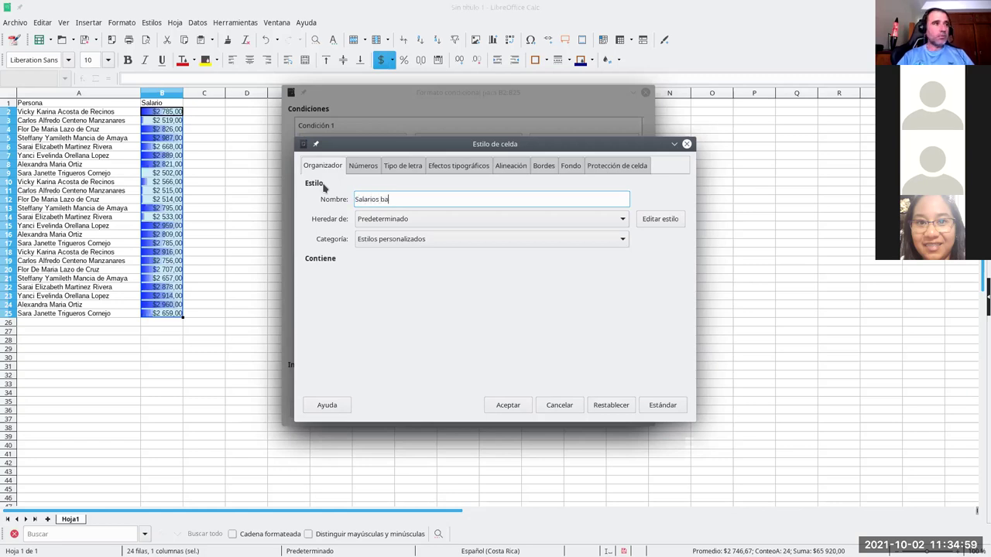
click(570, 166)
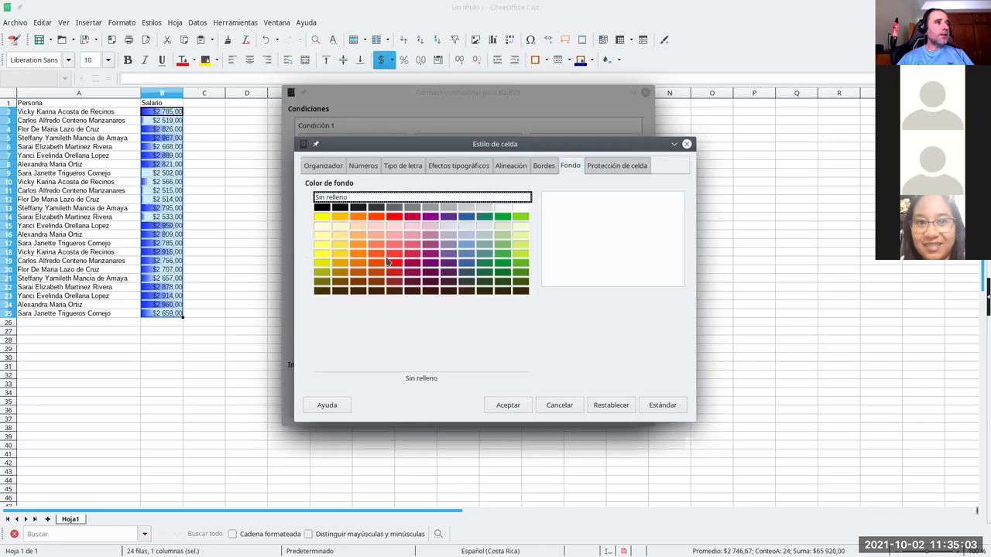
click(395, 263)
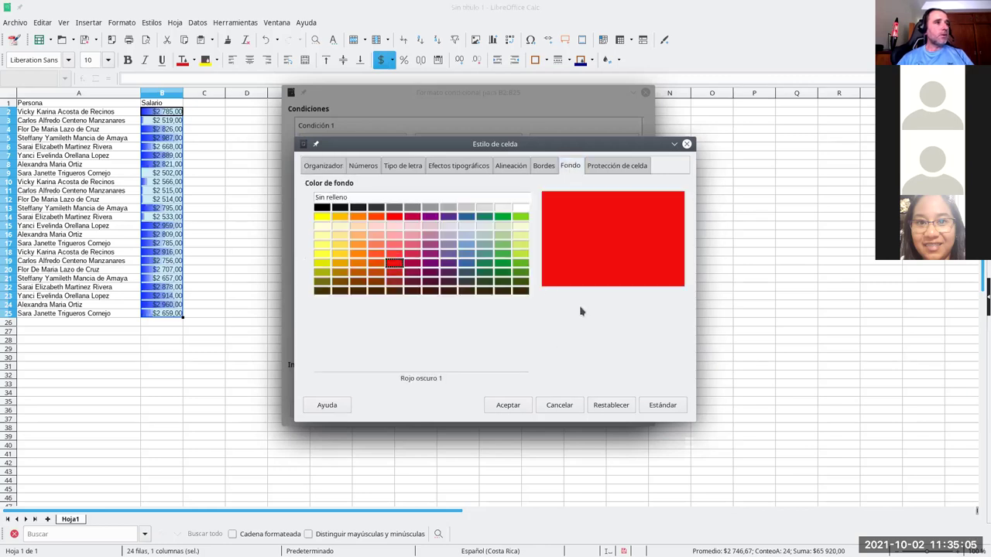
click(507, 404)
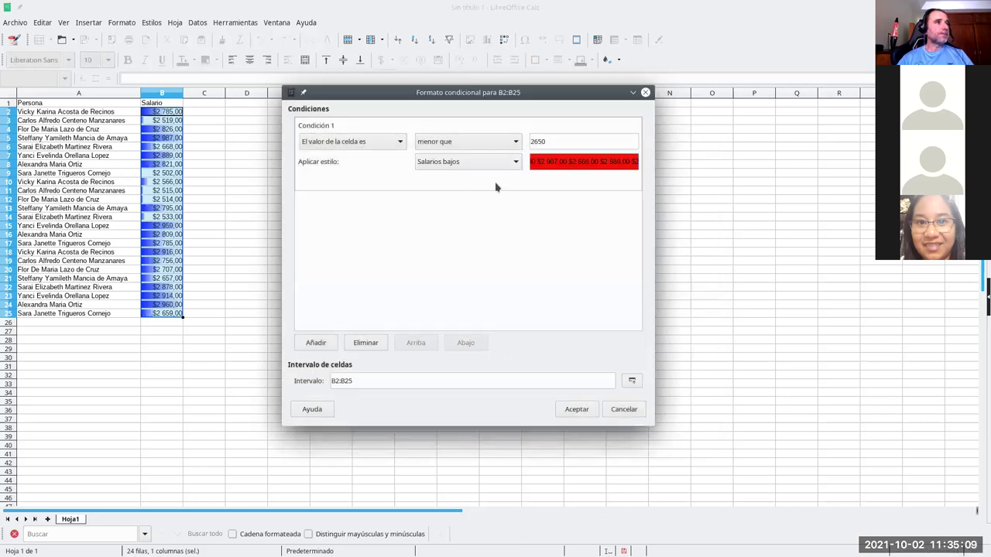
- Add a second condition to B2:B25 for cell values between (entre) 2650 and 2850
click(328, 344)
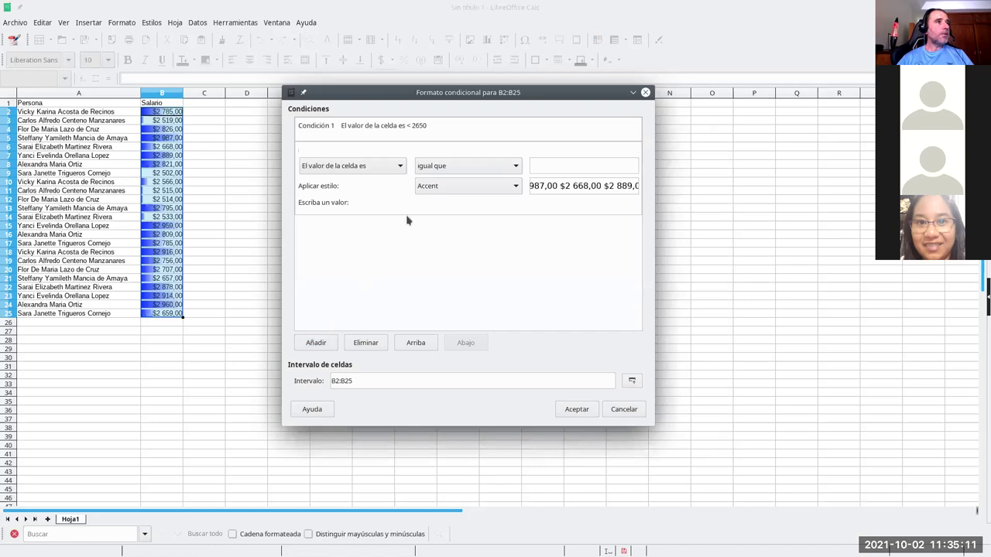
click(444, 168)
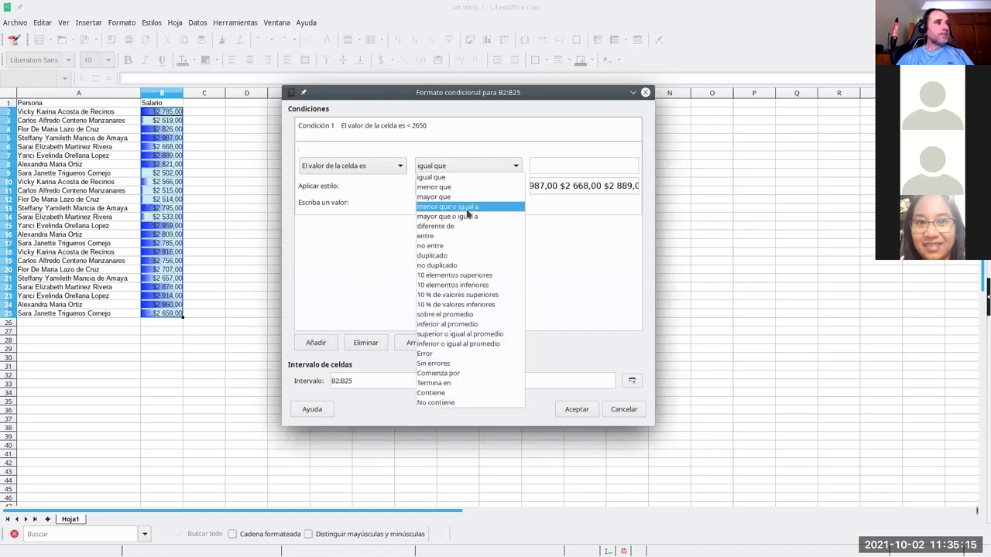
click(453, 236)
click(543, 165)
text(2650)
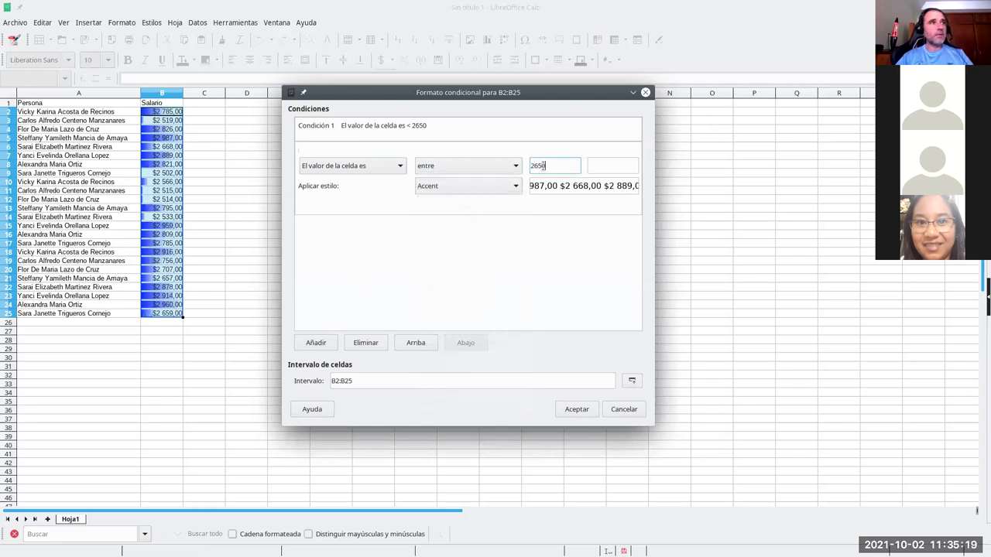
click(595, 166)
text(28)
text(50)
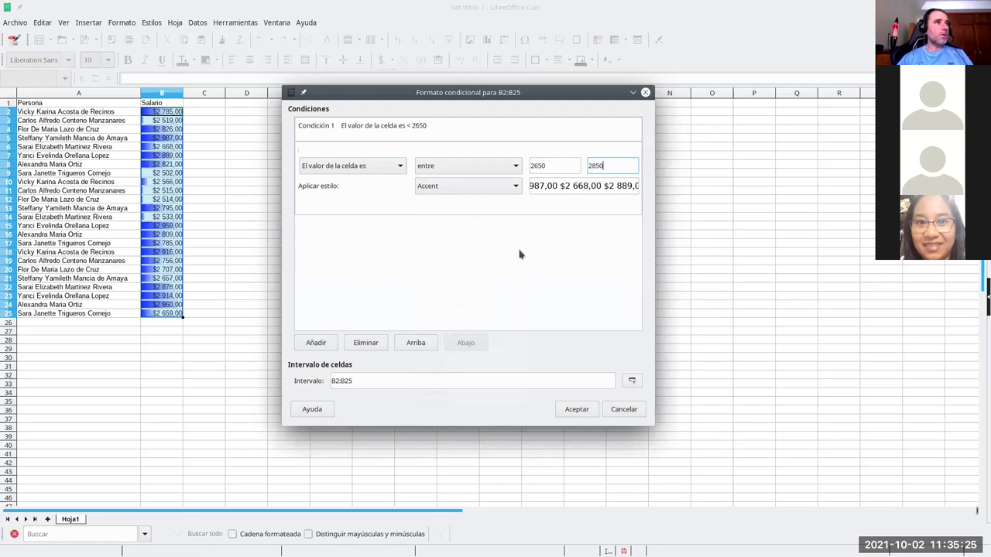
- Create a new cell style named Salarios promedio with an Oro claro 1 background for the second condition
click(468, 189)
click(462, 198)
triple_click(406, 195)
text(Salari)
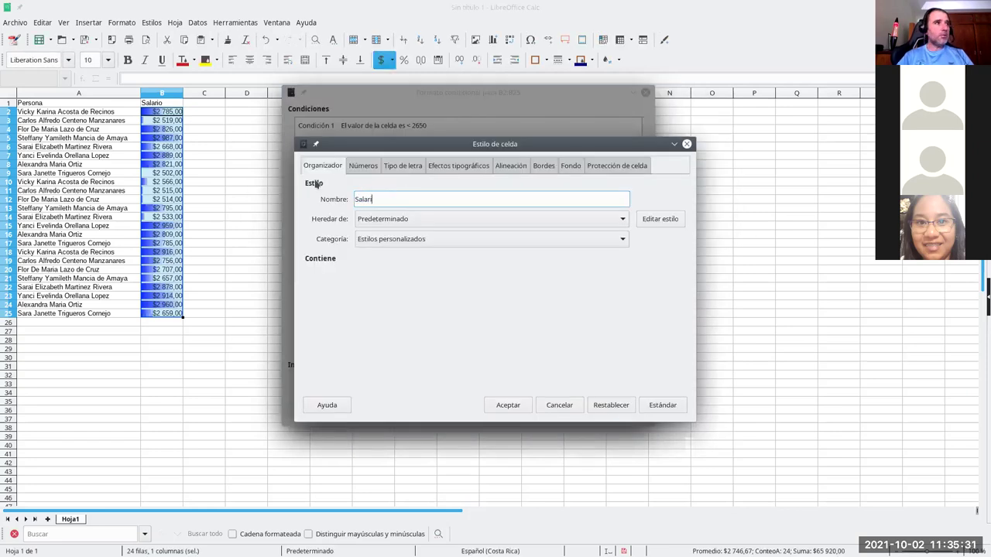
text(os promedio)
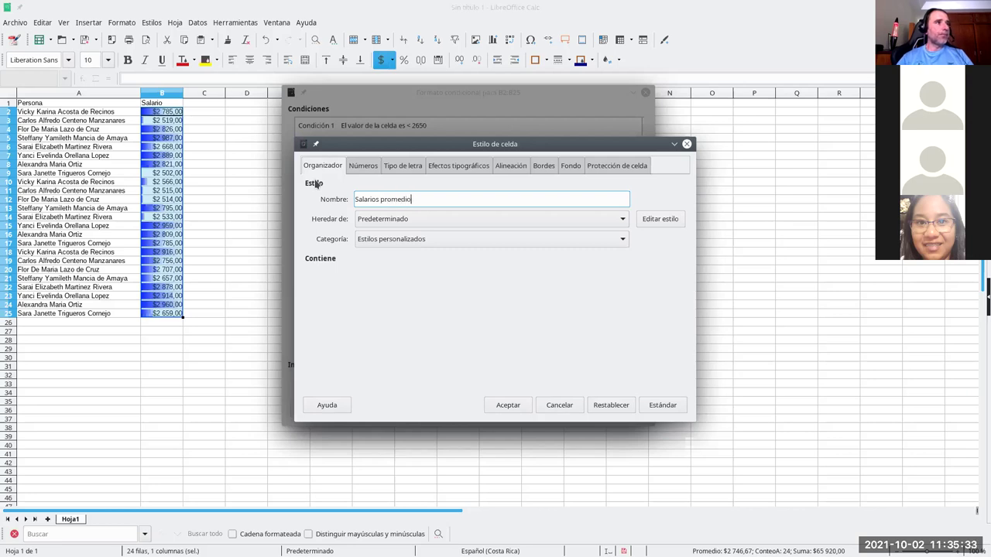
click(573, 169)
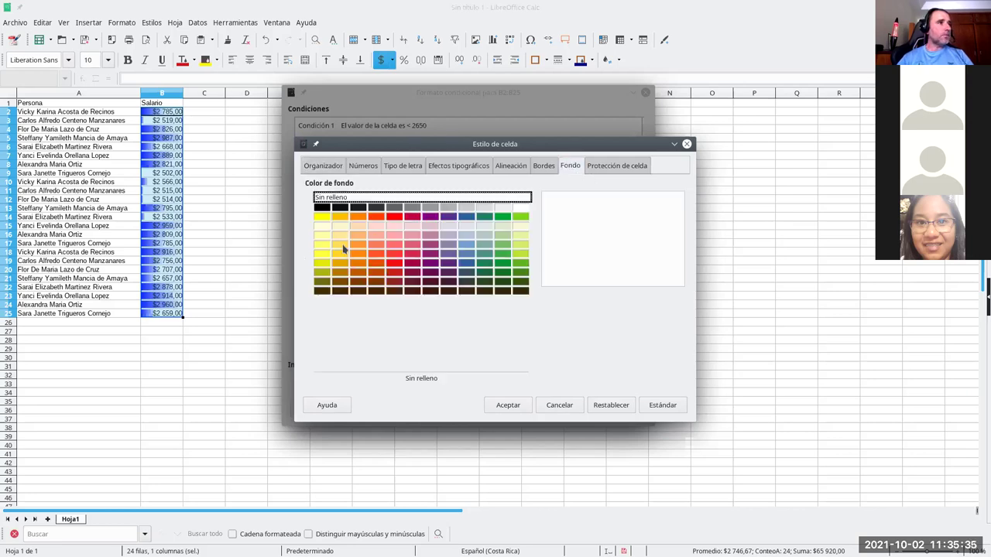
click(340, 254)
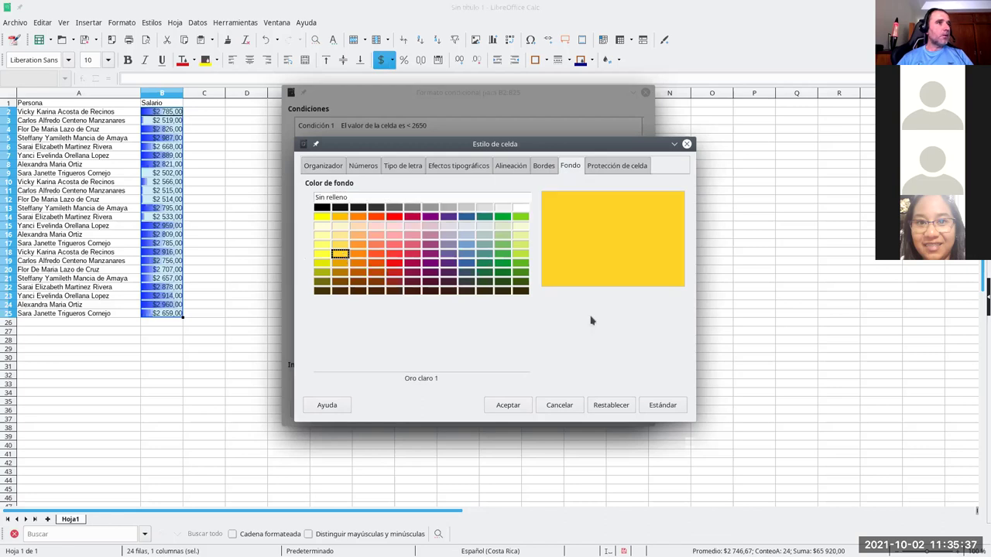
click(508, 405)
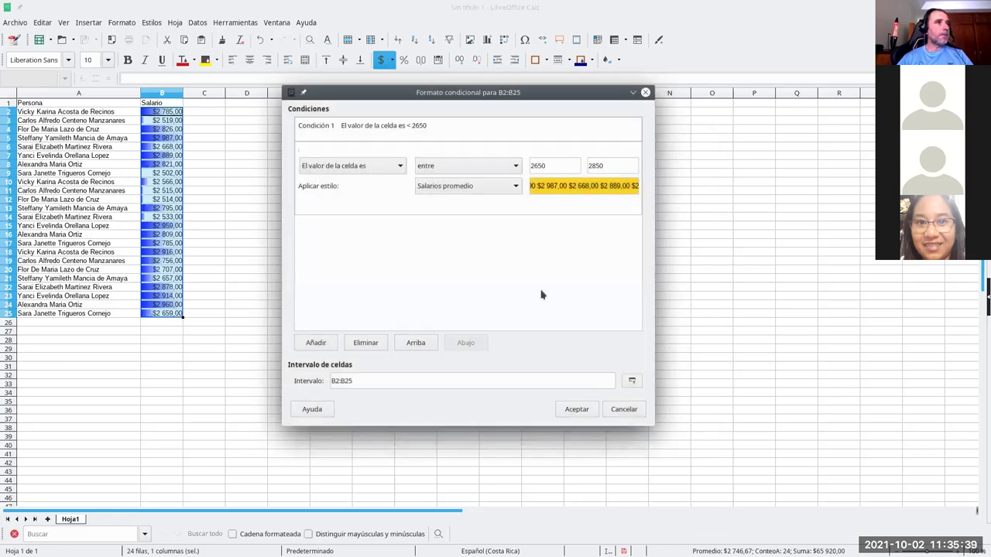
- Add a third condition to B2:B25 for cell values greater than (mayor que) 2850
click(325, 343)
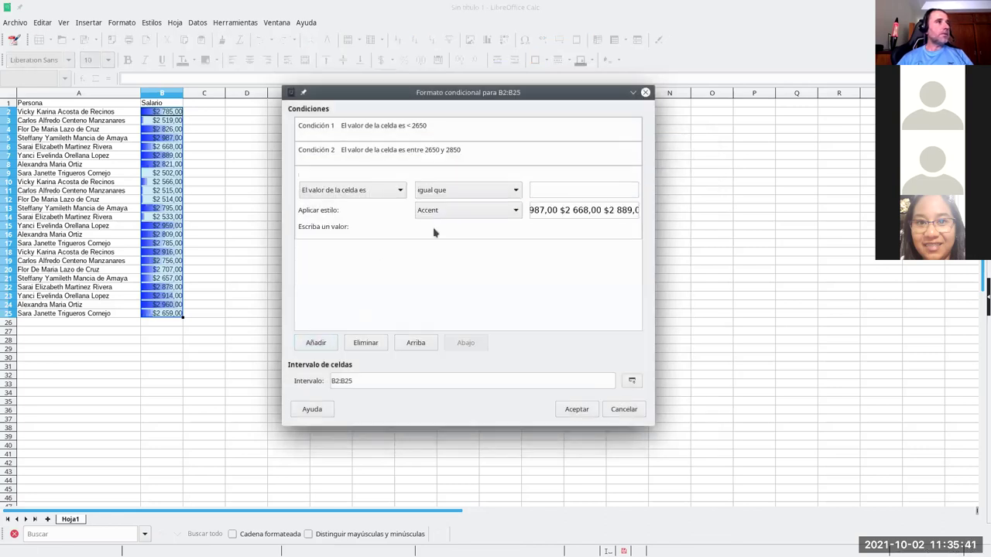
click(465, 193)
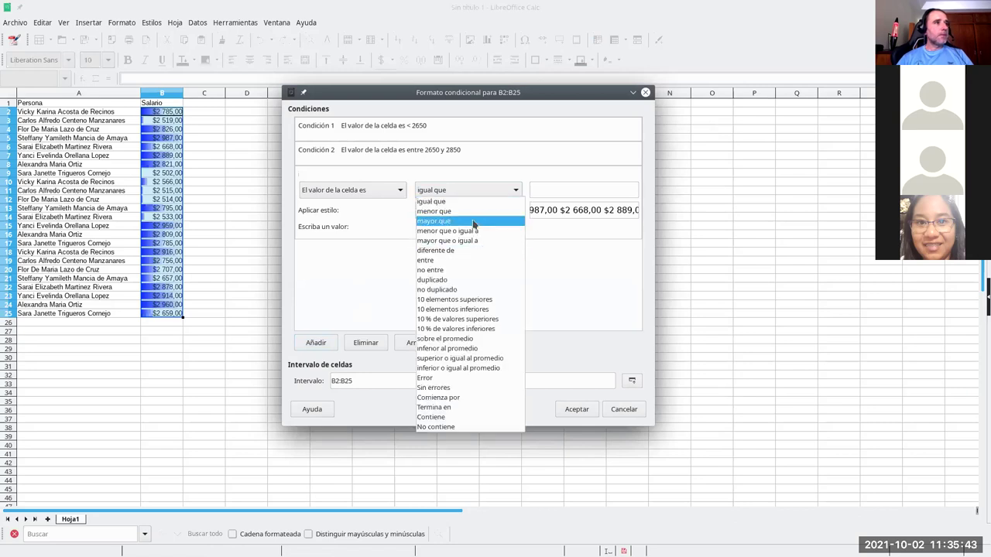
click(464, 215)
click(561, 191)
text(2850)
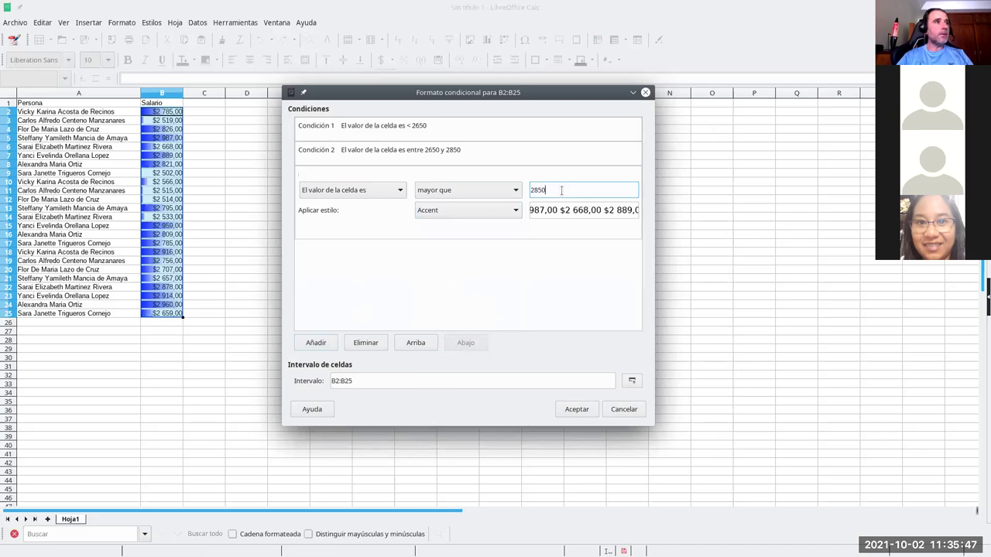
- Create a new cell style named Salarios altos with a Lima oscuro 2 background for the third condition
click(445, 214)
click(445, 217)
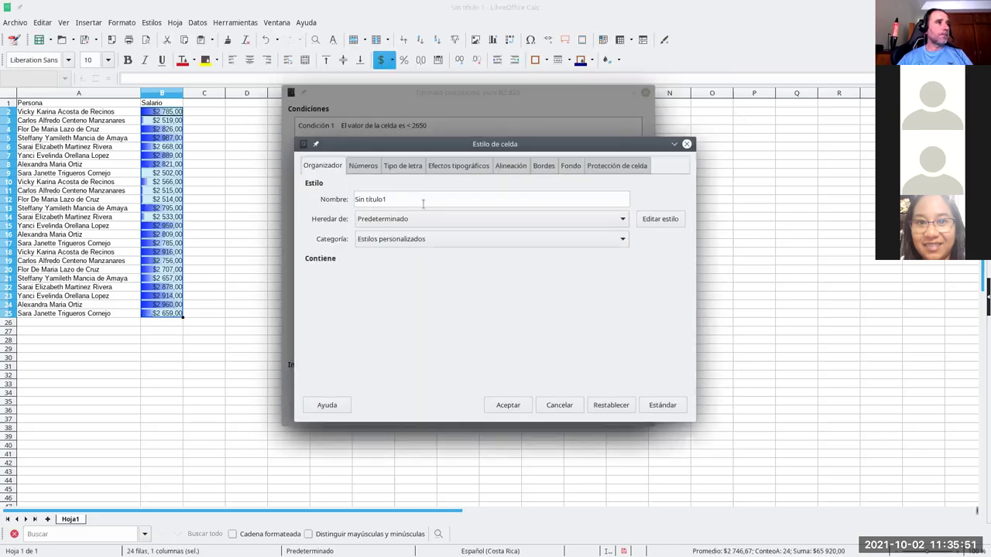
text(Sala)
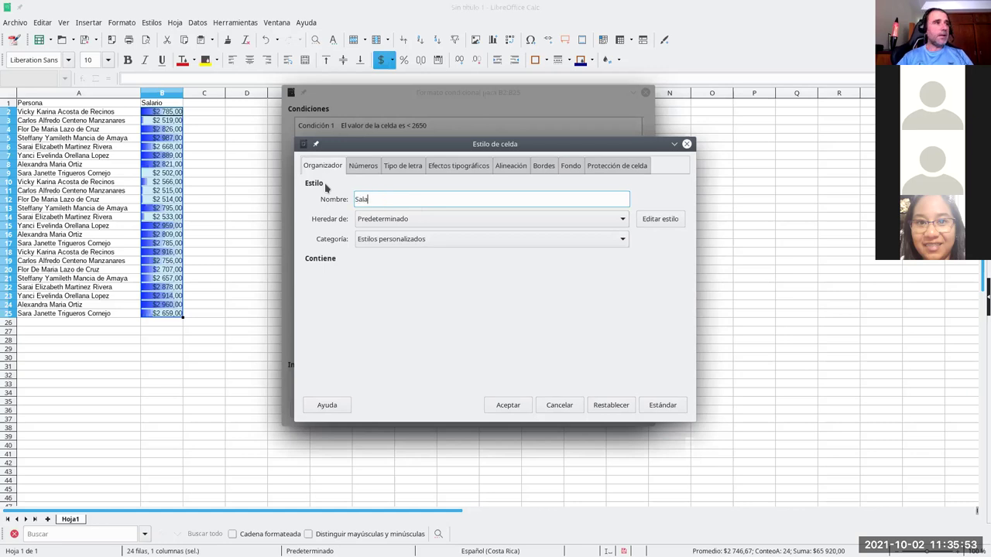
text(rios altos)
click(571, 166)
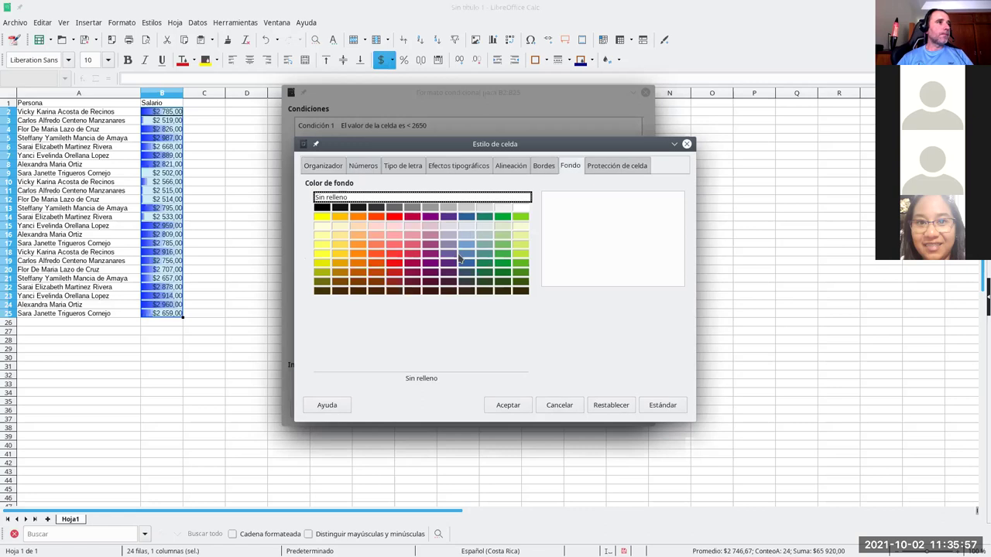
click(524, 271)
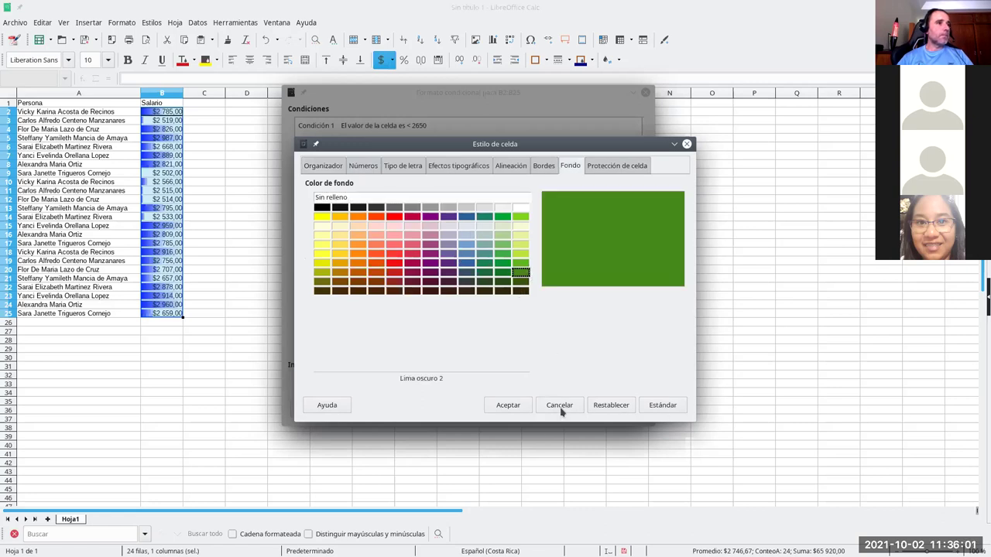
click(505, 404)
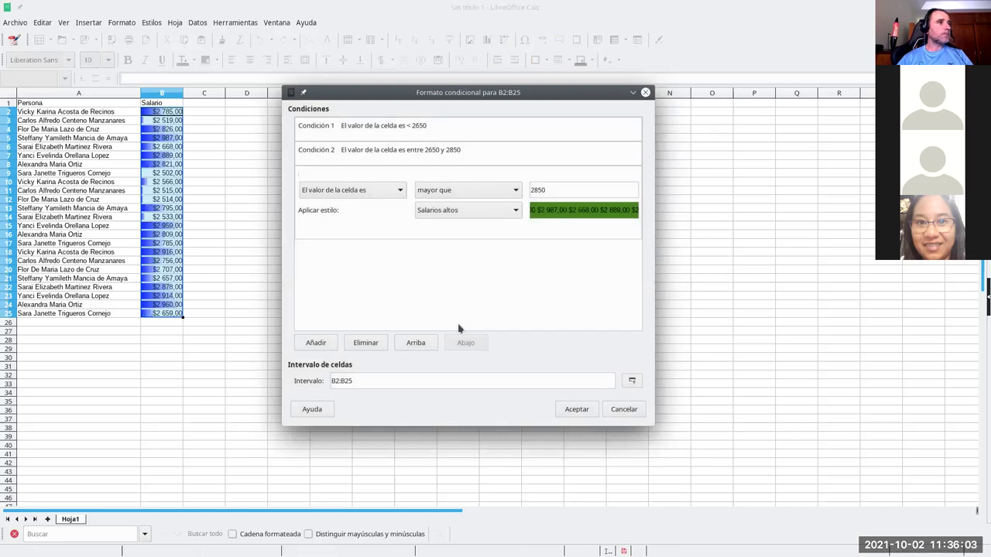
- Apply the three-condition format to B2:B25, close the conditional format manager and deselect the salaries
click(577, 409)
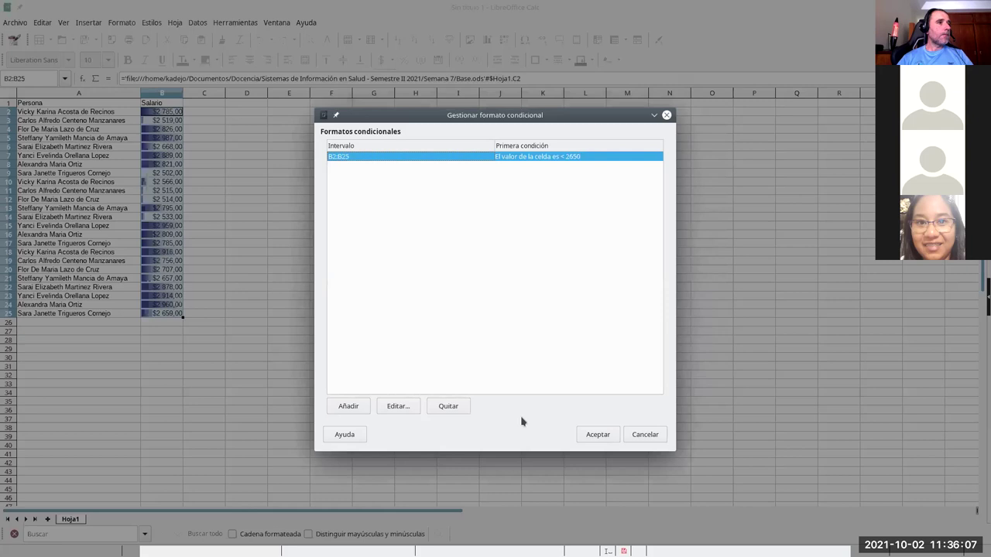
click(601, 436)
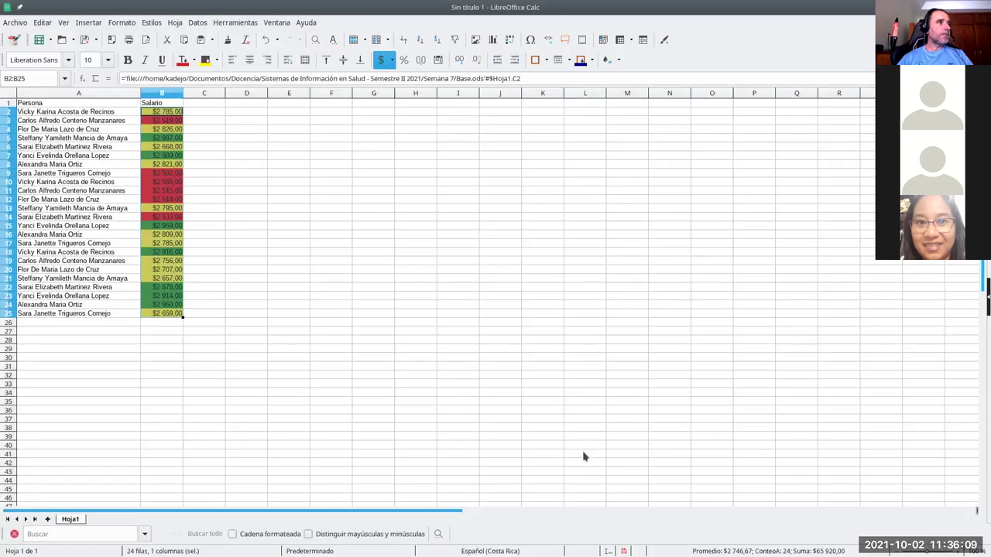
click(247, 191)
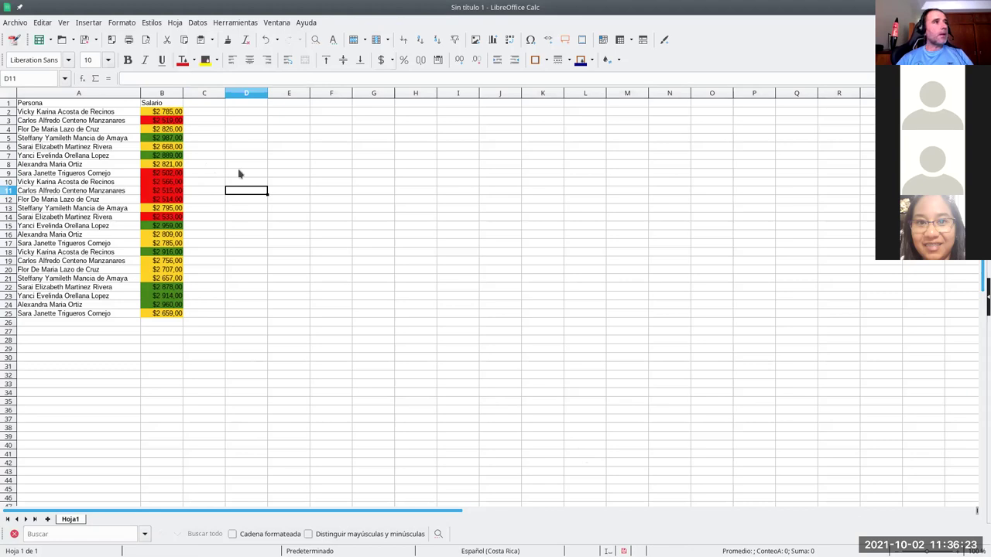
- Remove all three style conditions from the conditional format on salaries B2:B25 and apply the emptied format
drag(162, 113, 160, 314)
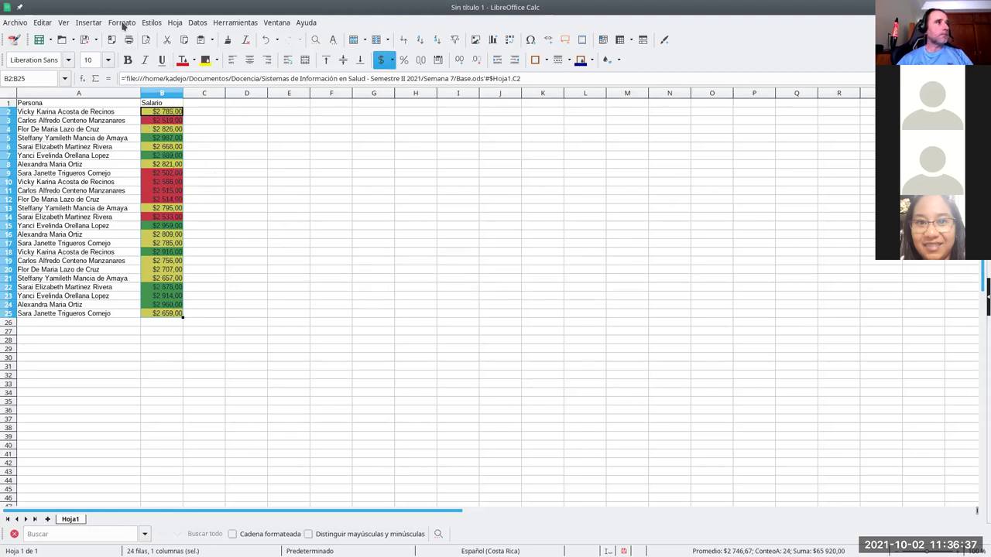
click(122, 23)
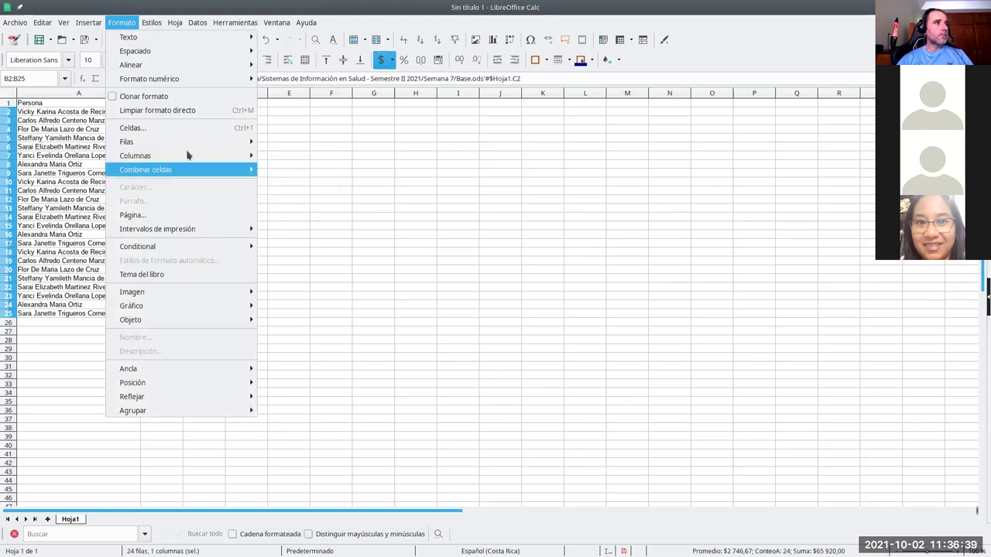
mouse_move(226, 254)
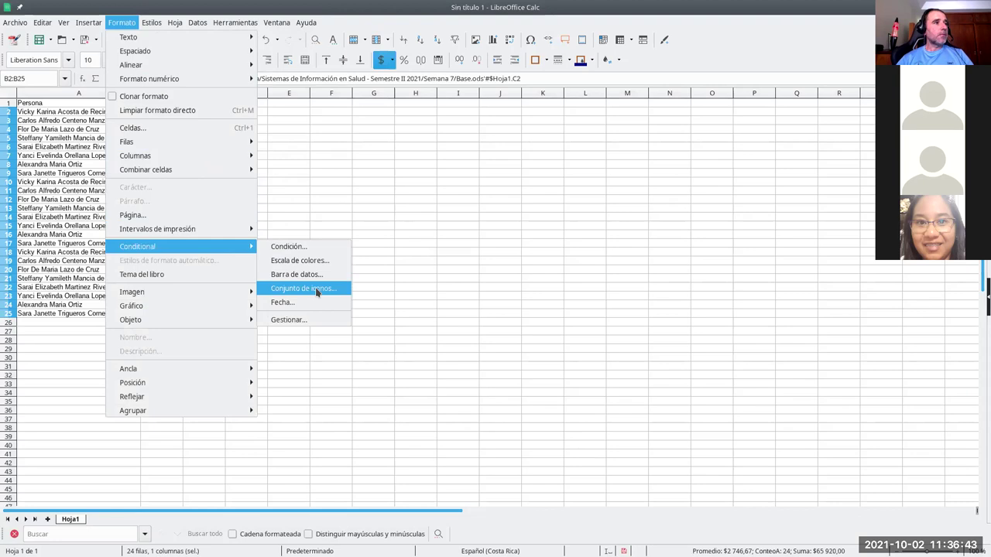
click(296, 290)
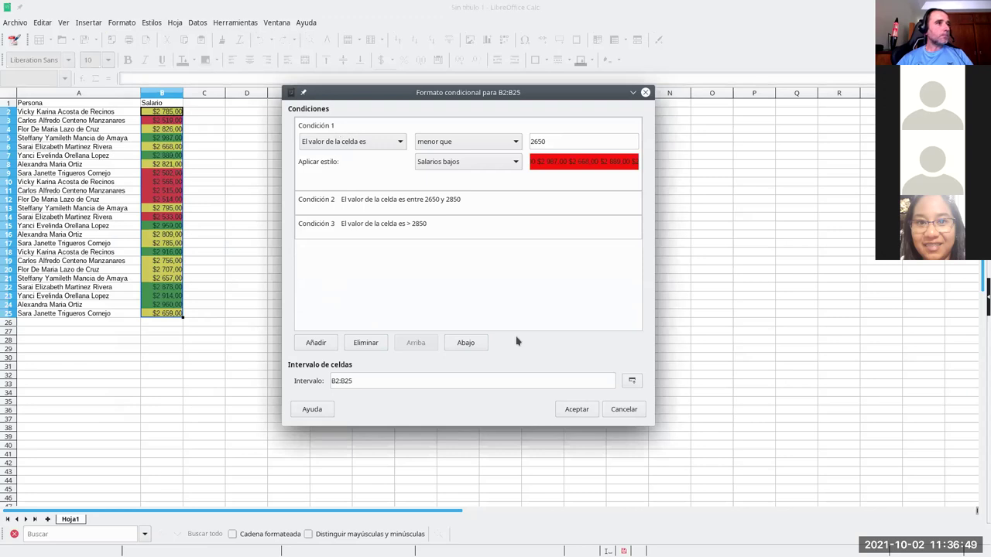
click(377, 343)
click(338, 151)
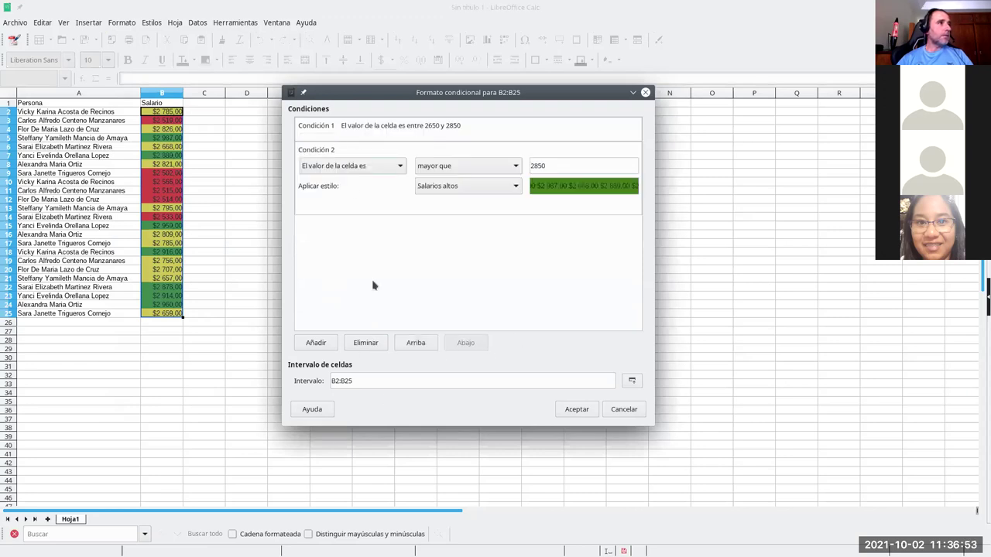
click(373, 342)
click(341, 130)
click(362, 343)
click(317, 342)
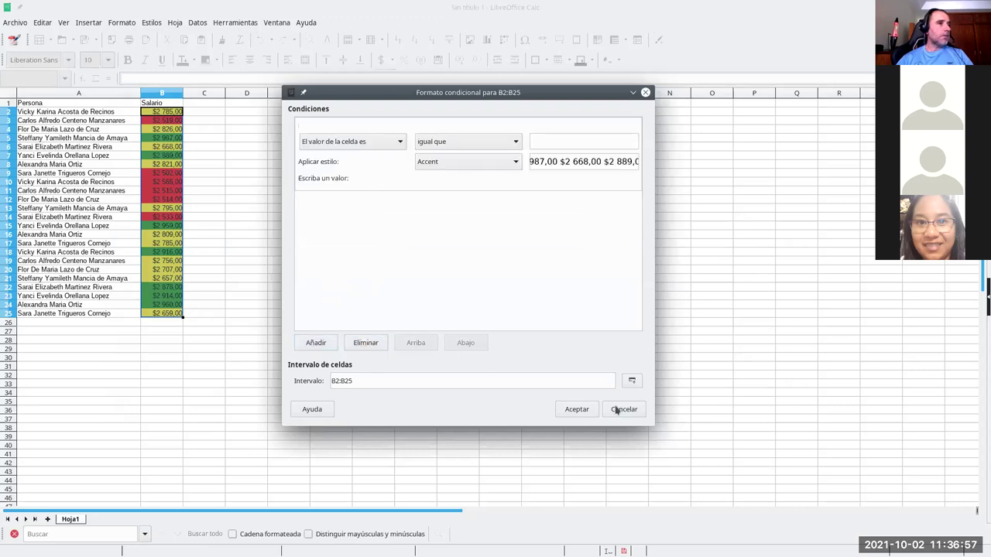
click(363, 347)
click(591, 409)
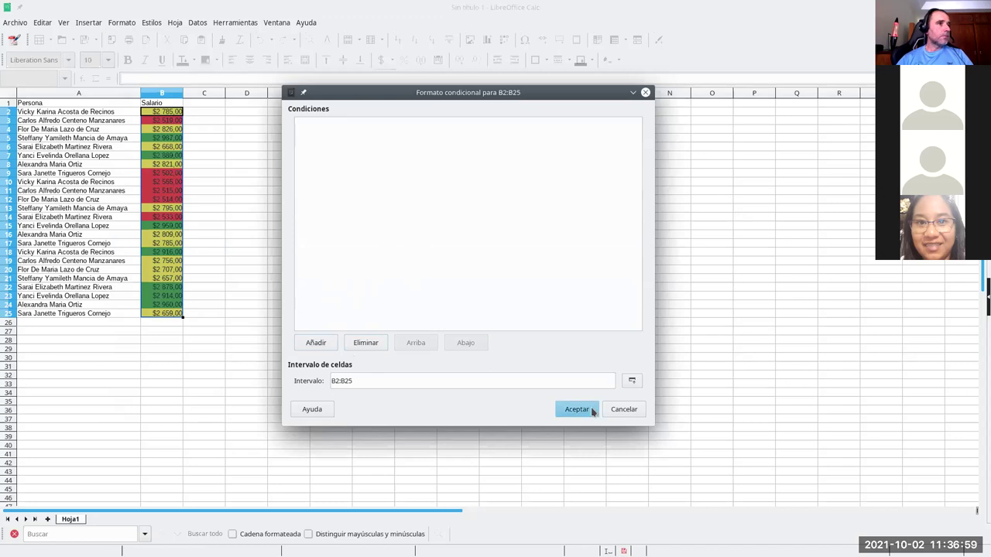
- Start a new icon set (Conjunto de iconos) conditional format with 3 flechas for the salaries in B2:B25
click(124, 23)
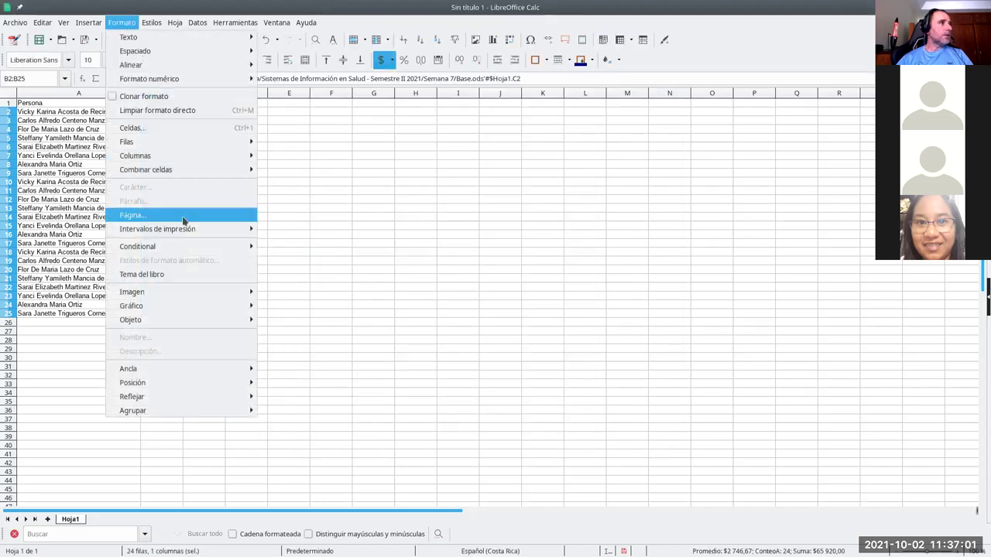
mouse_move(199, 247)
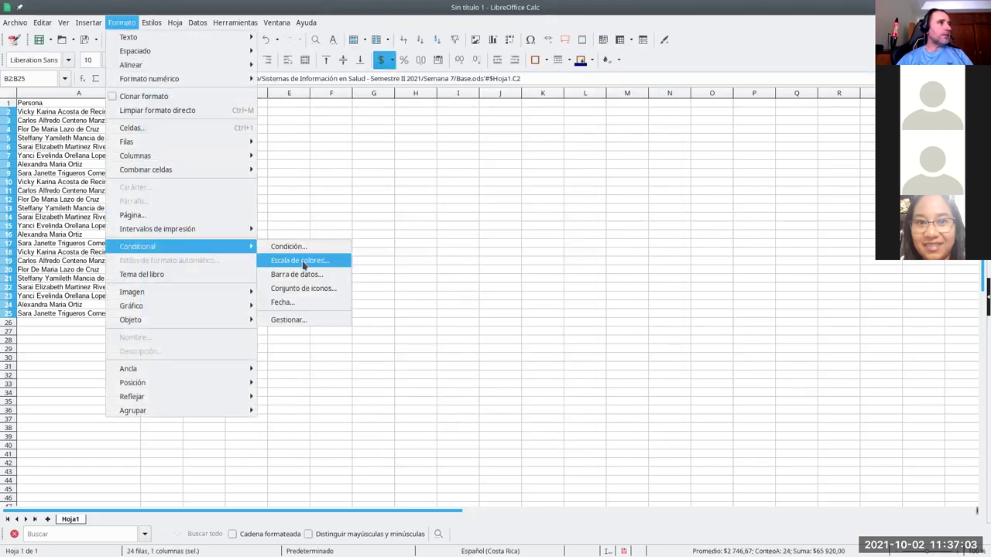
click(303, 289)
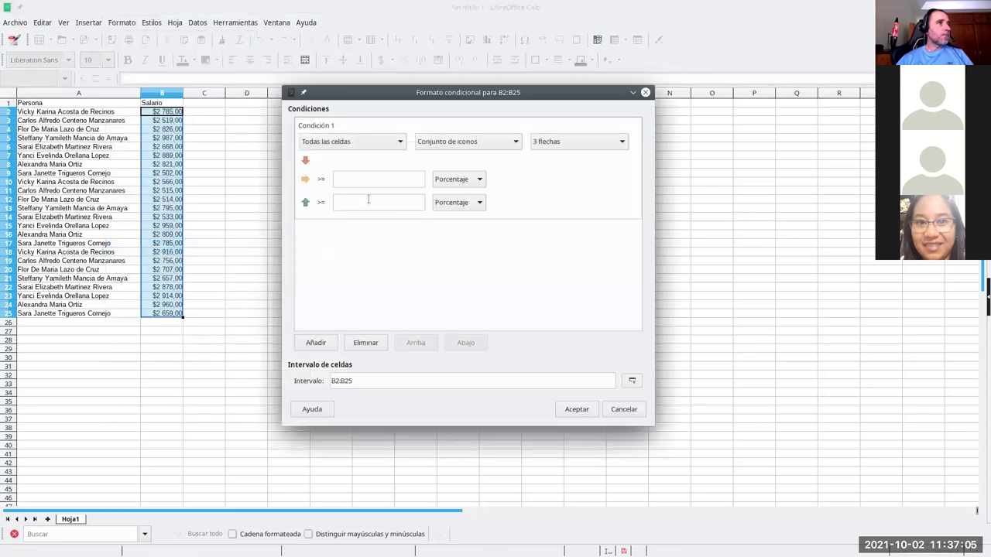
- Set the icon thresholds to 2650 for the yellow arrow and 2850 for the green arrow, both as Valor
click(357, 177)
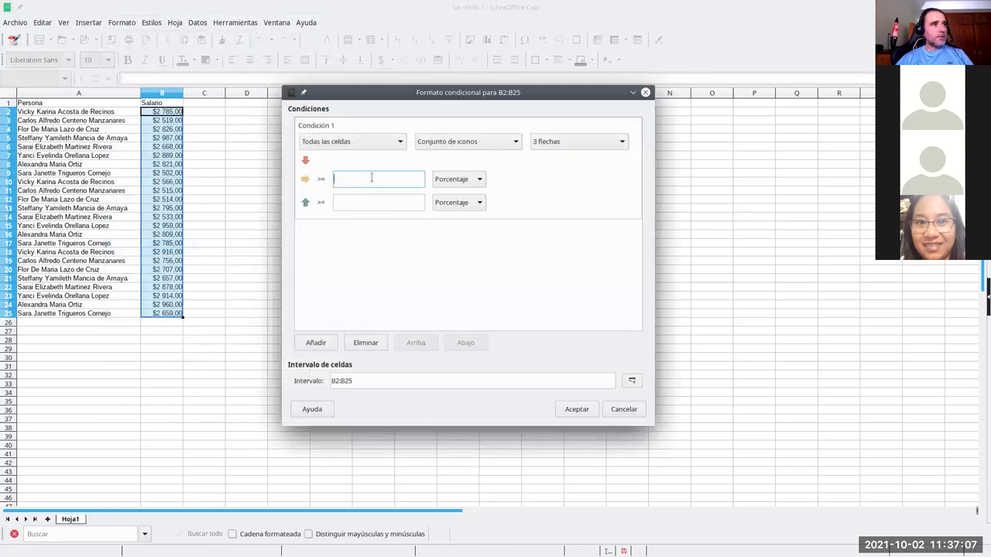
text(2650)
click(369, 202)
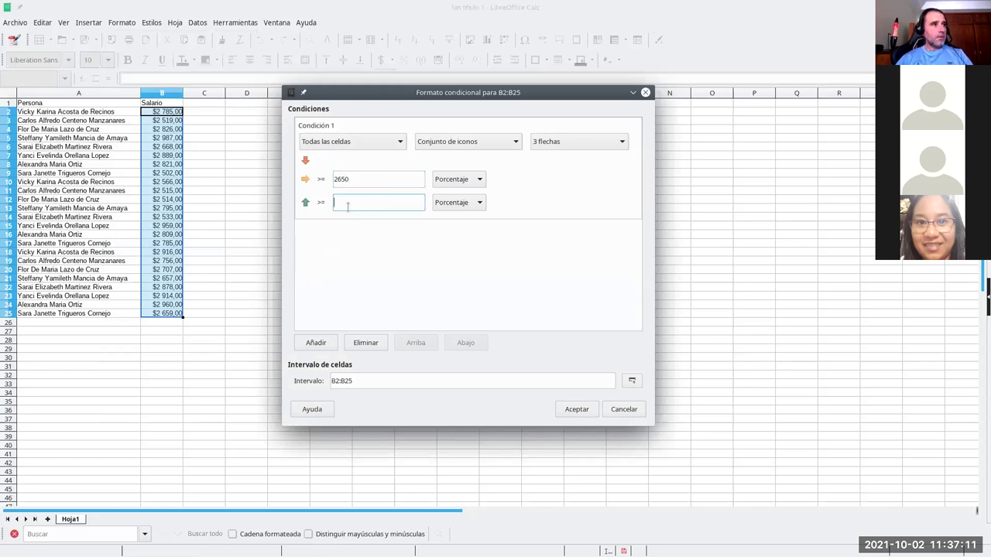
text(28)
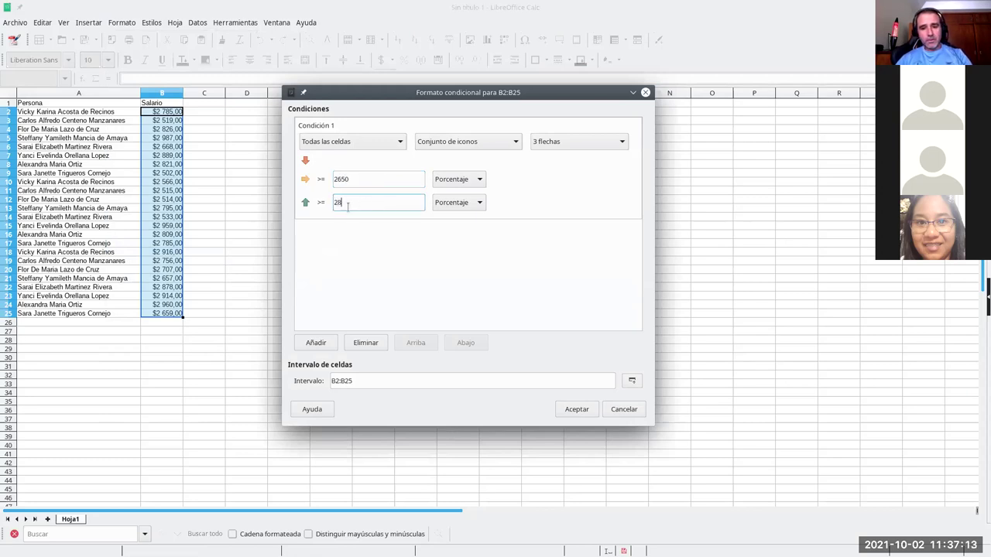
text(50)
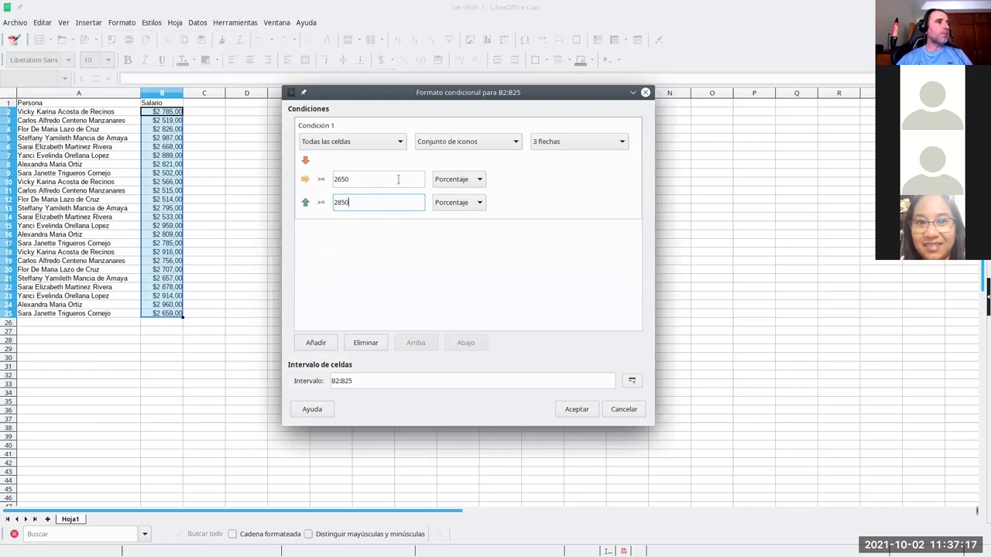
click(460, 181)
click(456, 191)
click(459, 202)
click(449, 213)
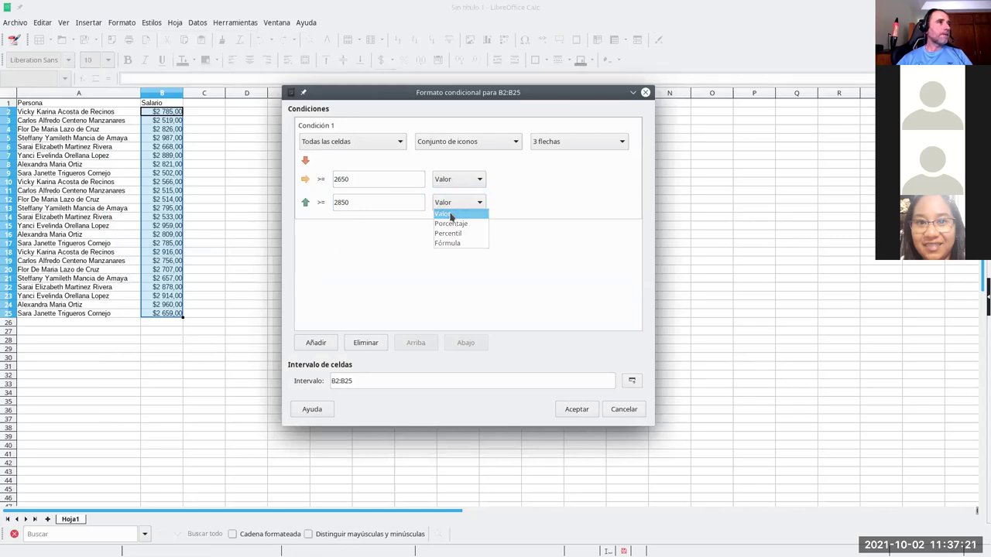
- Set the yellow arrow threshold to 60 and the green arrow threshold to 80, both as Porcentaje, apply the icon set and deselect the salaries
double_click(382, 178)
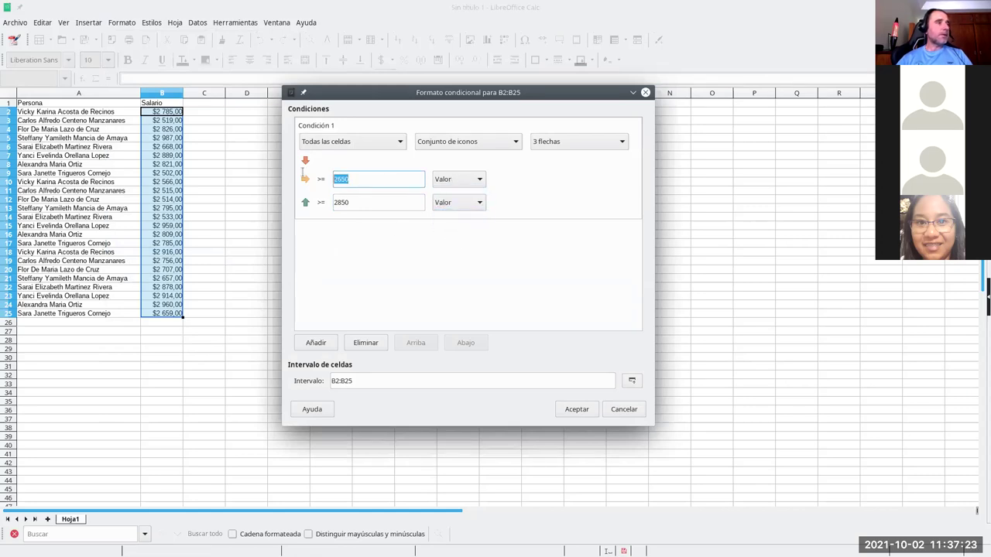
text(60)
click(457, 178)
click(449, 200)
drag(370, 194, 318, 199)
text(80)
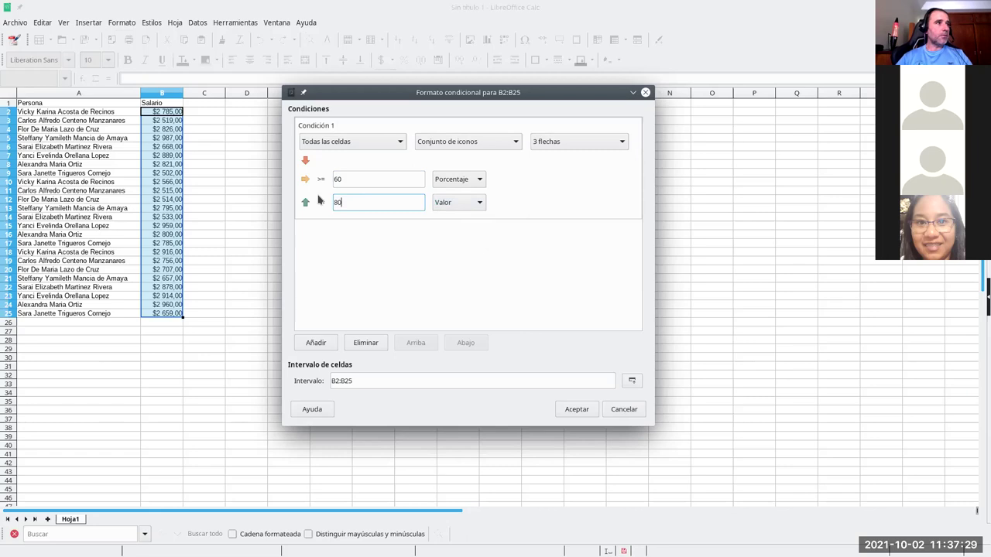
click(454, 203)
click(457, 225)
click(569, 411)
click(246, 217)
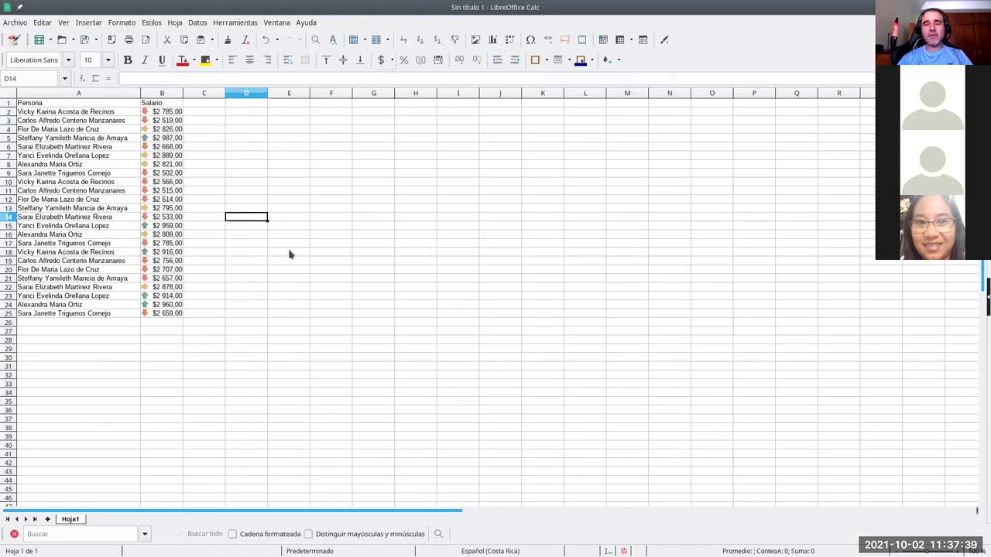
click(209, 121)
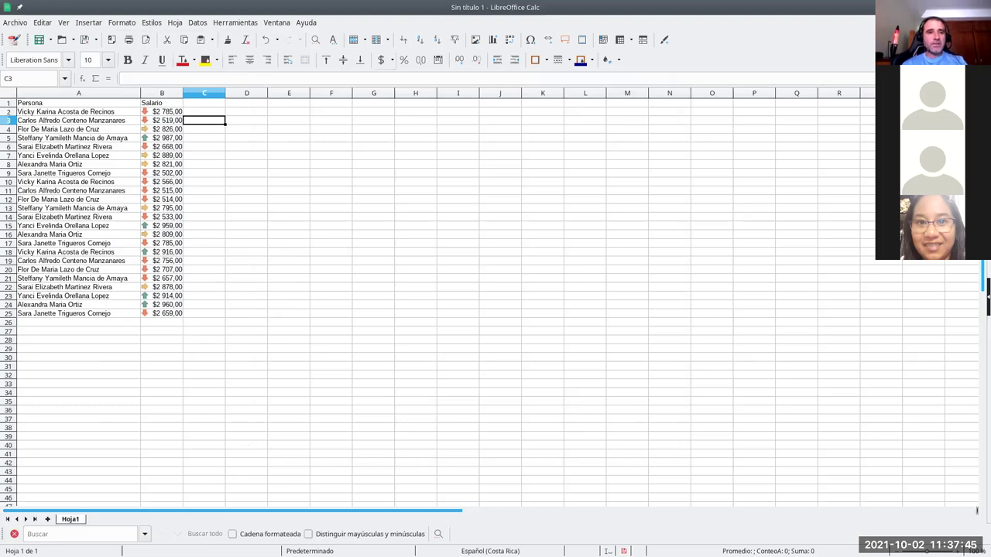
click(213, 130)
click(212, 104)
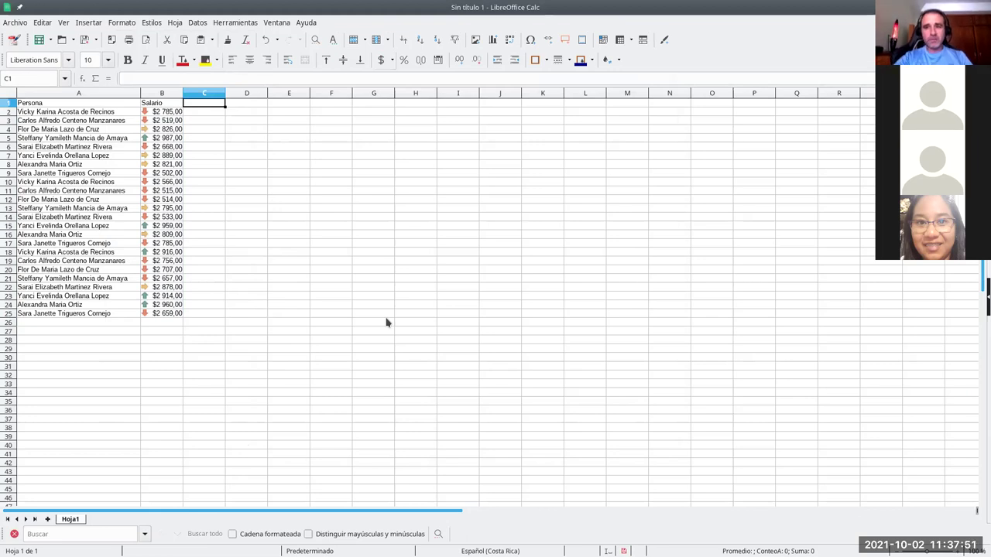
- Add a new sheet after Hoja1 and rename it Catálogo
click(48, 520)
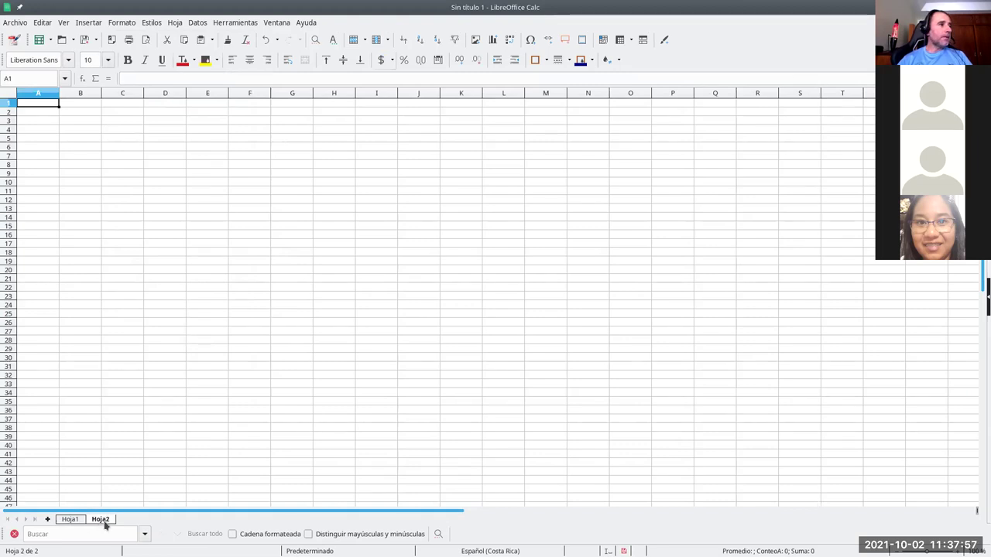
double_click(101, 520)
text(C)
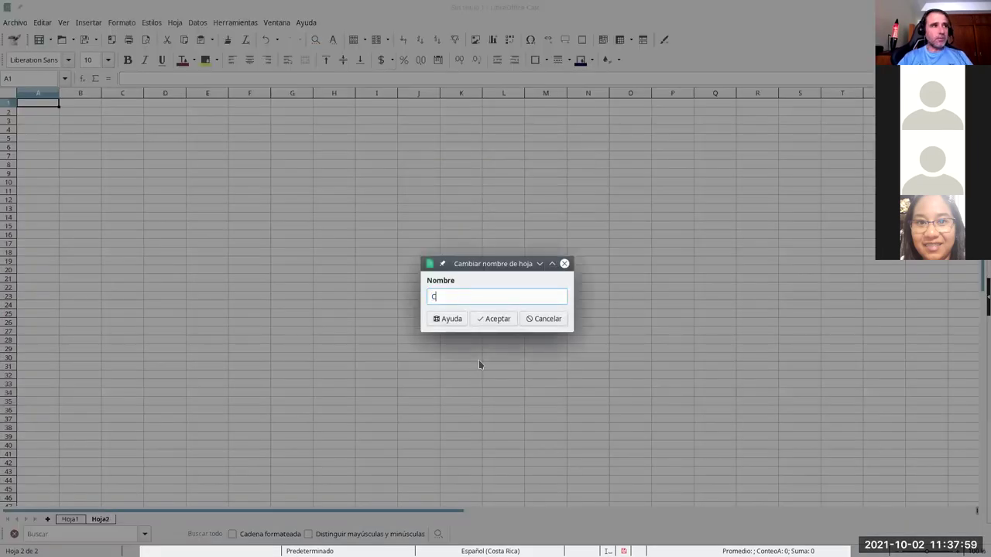
text(atálogo)
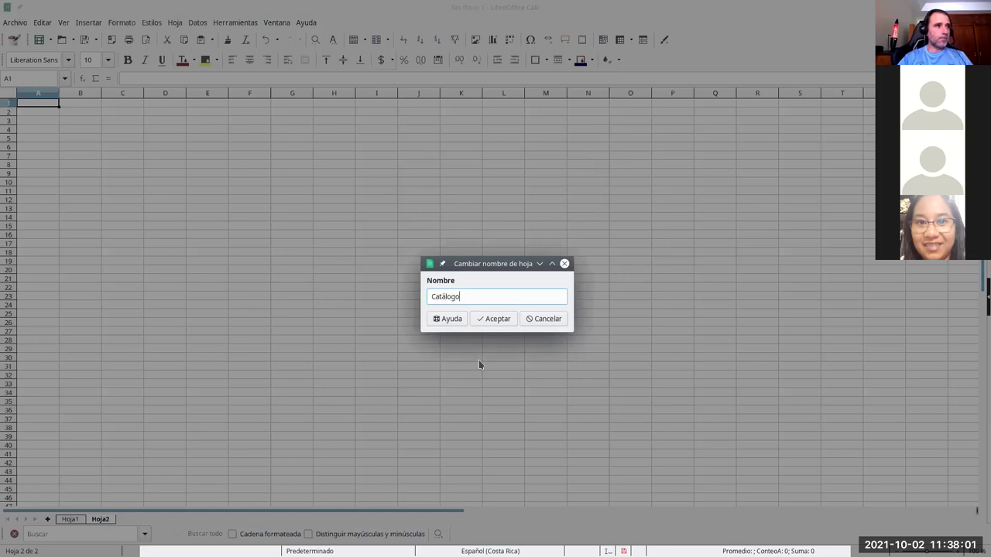
click(483, 318)
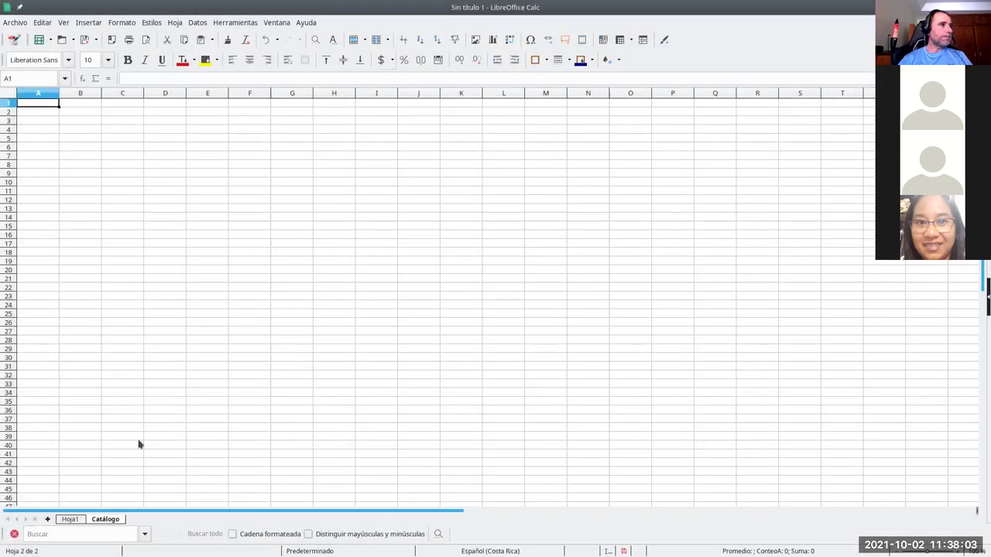
- Enter the header Departamento in A1 of Catálogo, with Consulta externa, Emergencia and Estadística listed below it in A2:A4
text(Departamento)
key(Return)
text(Consulta externa)
key(Return)
text(E)
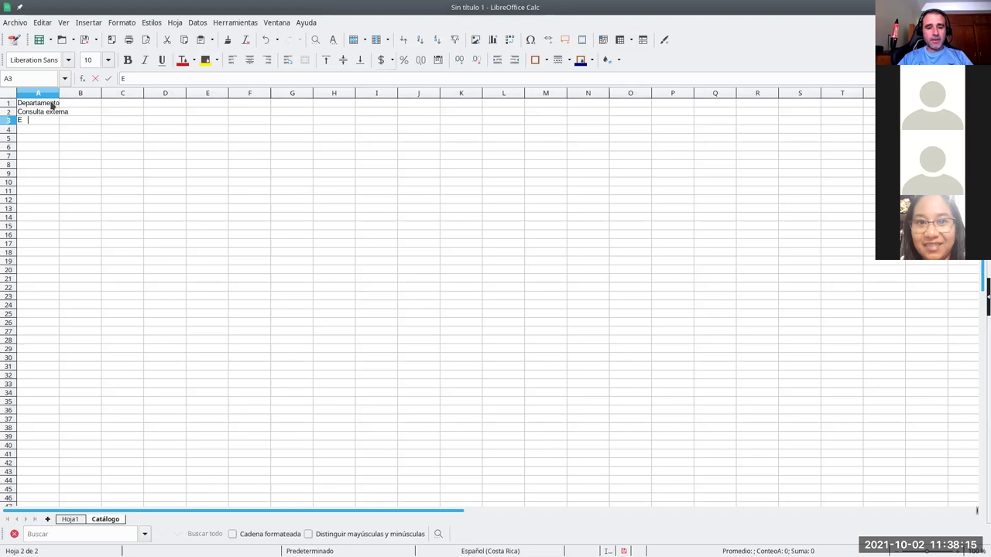
text(merge)
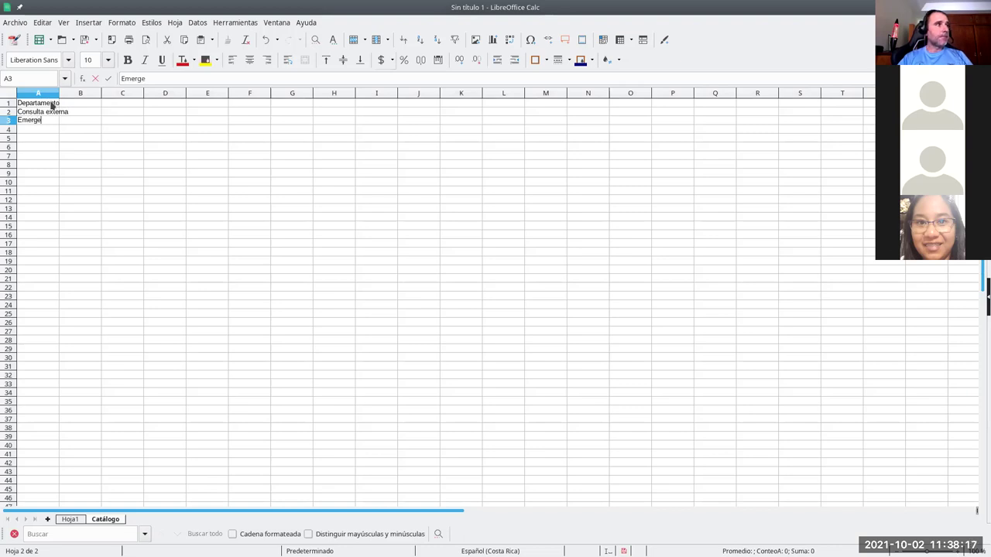
text(ncia)
key(Return)
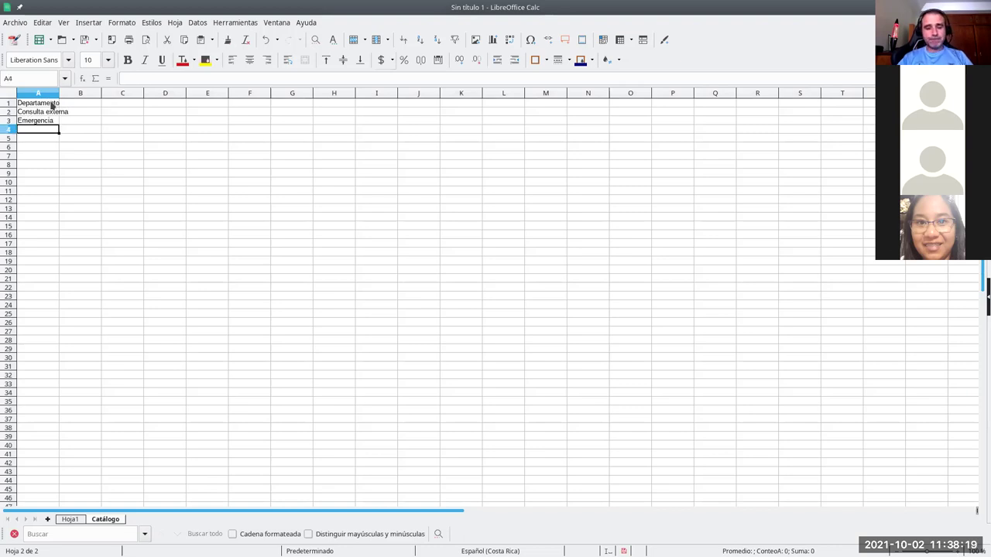
text(Estad)
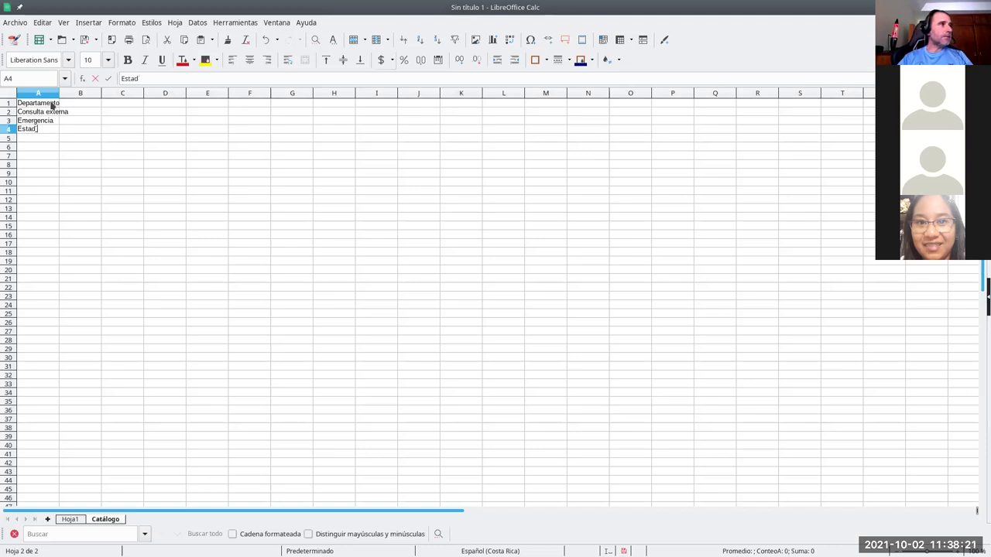
text(ística)
key(Return)
- Complete the department list with Quirófano, Laboratorio and Farmacia in A5:A7, and fit column A's width to its contents
text(Quiró)
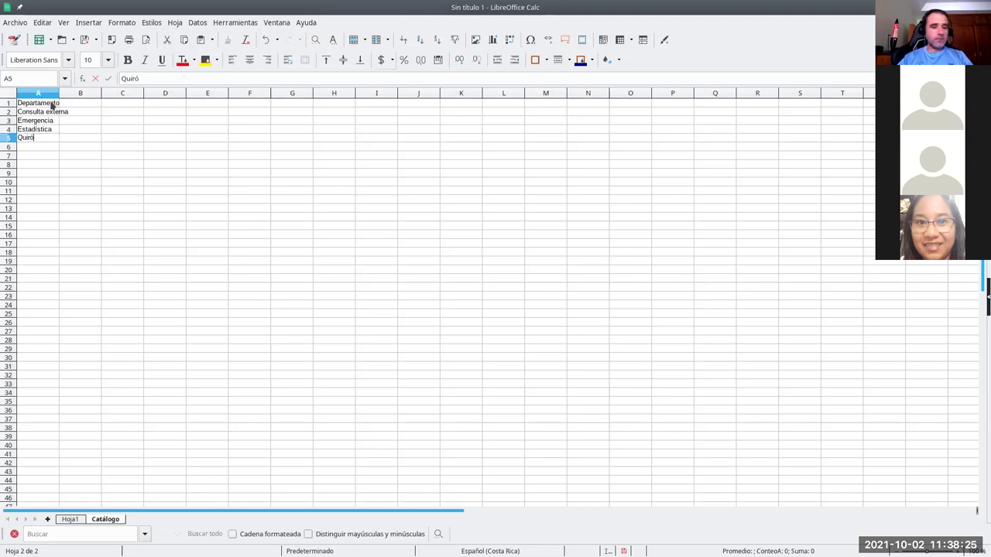
text(fano)
key(Return)
text(L)
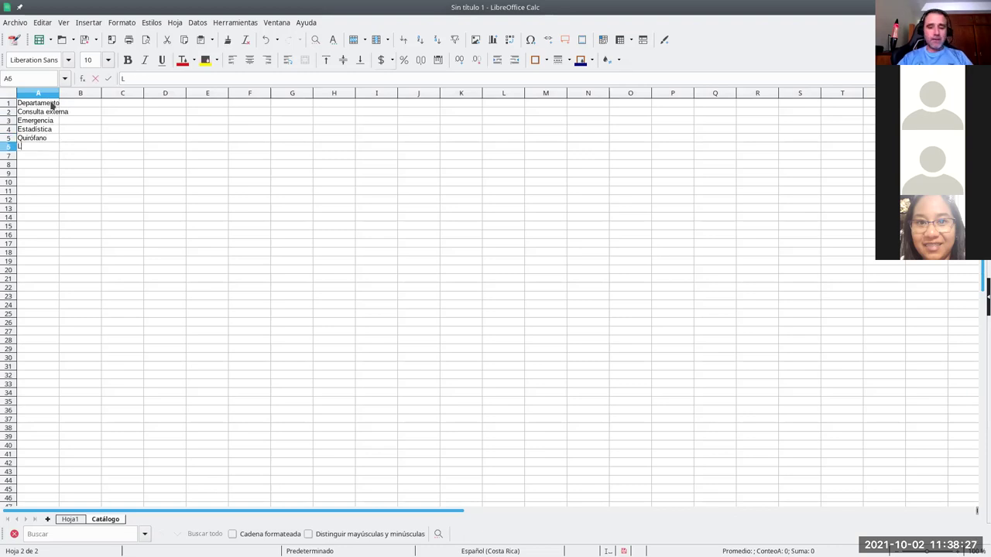
text(aboratori)
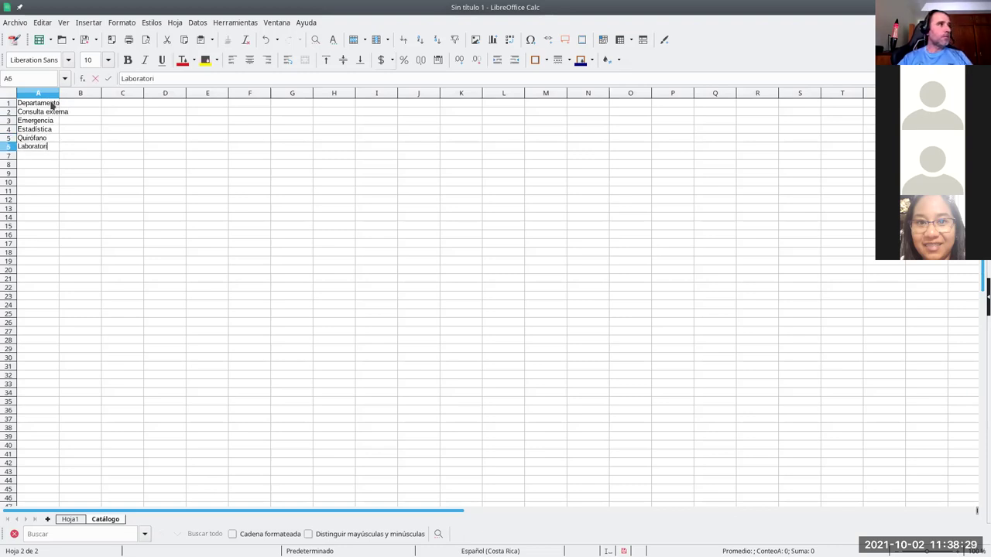
text(o)
key(Return)
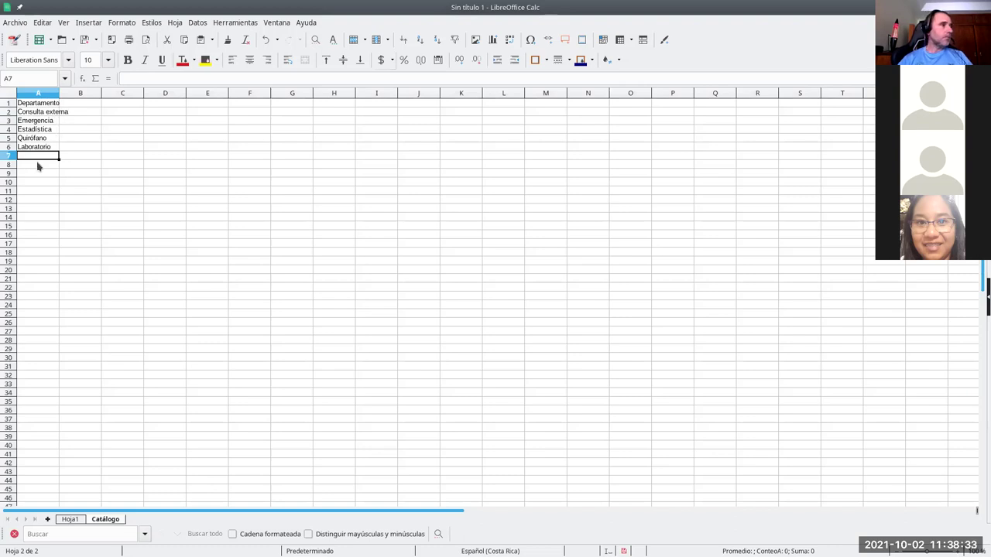
text(Farmacia)
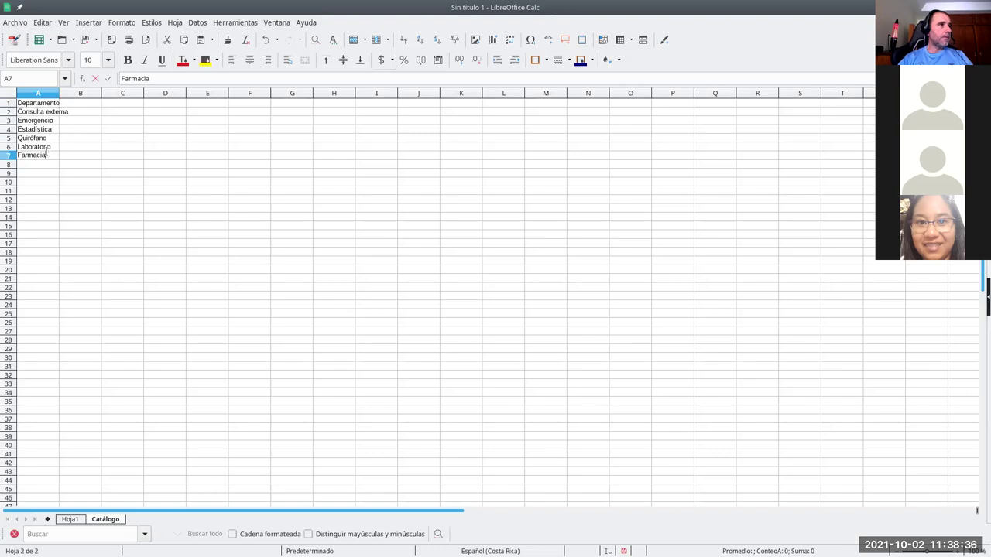
key(Return)
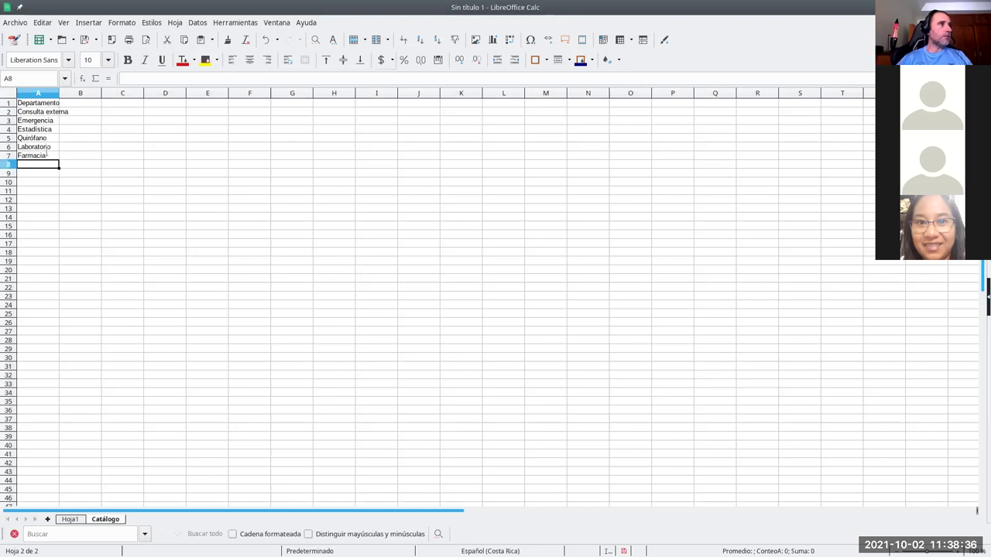
double_click(59, 94)
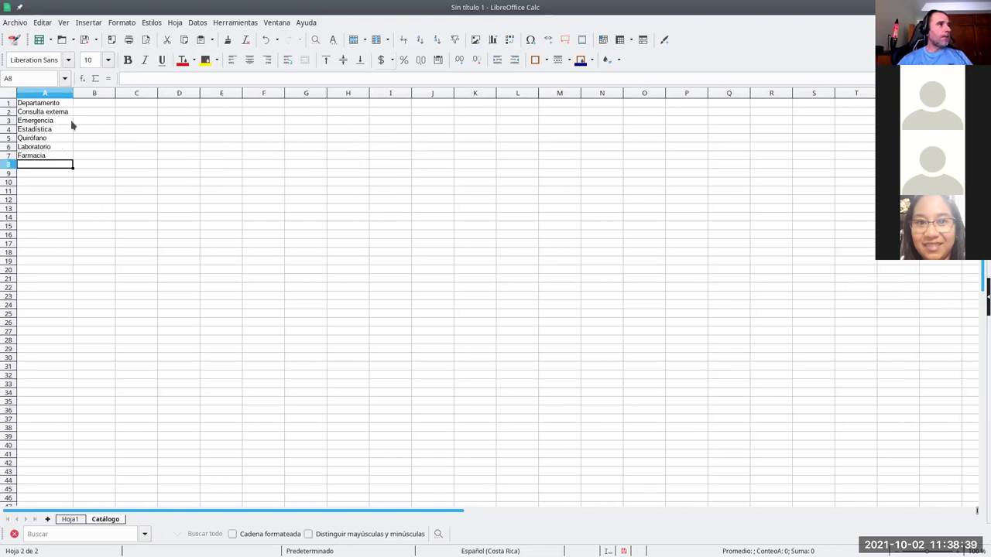
- Enter the column header Departamento in C1 of the Hoja1 sheet
click(68, 519)
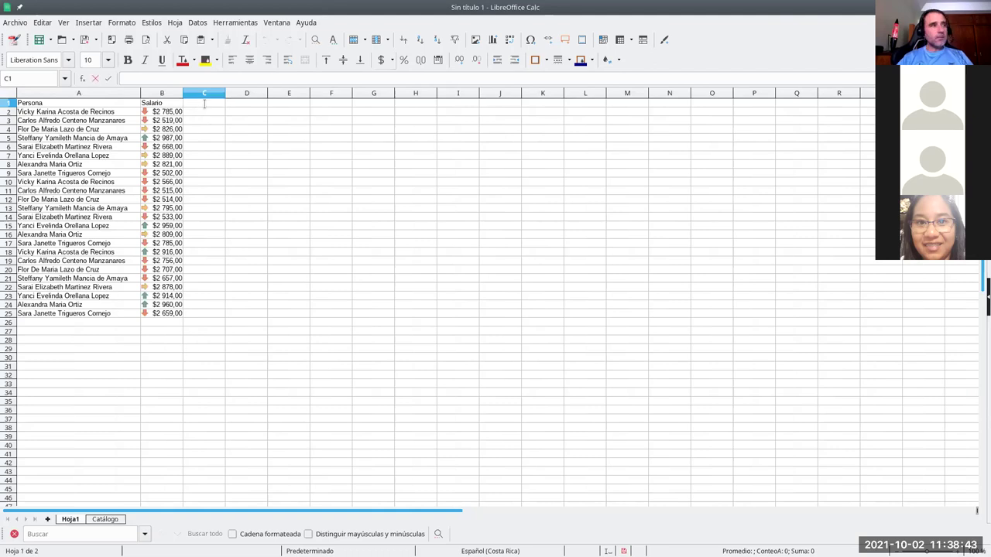
text(amento)
key(Return)
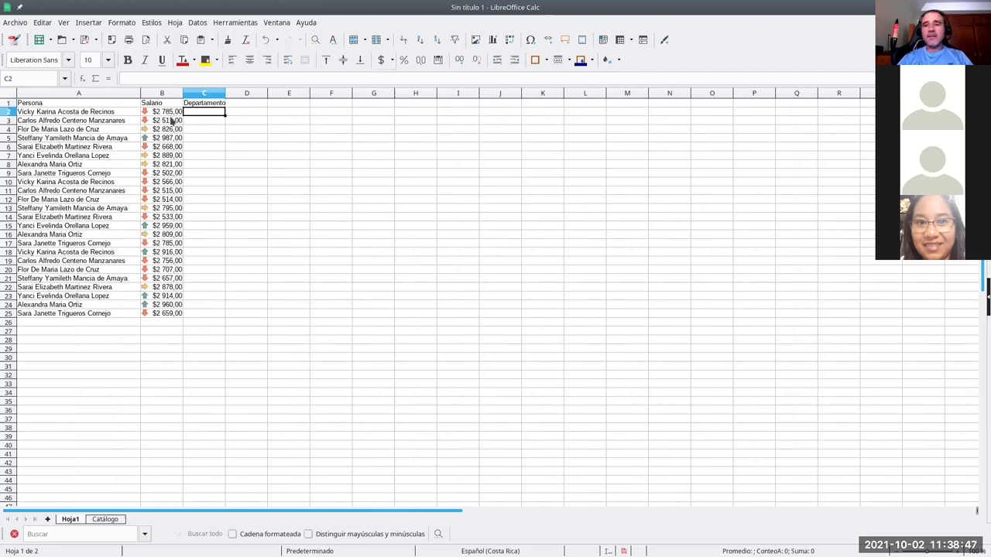
text(Cons)
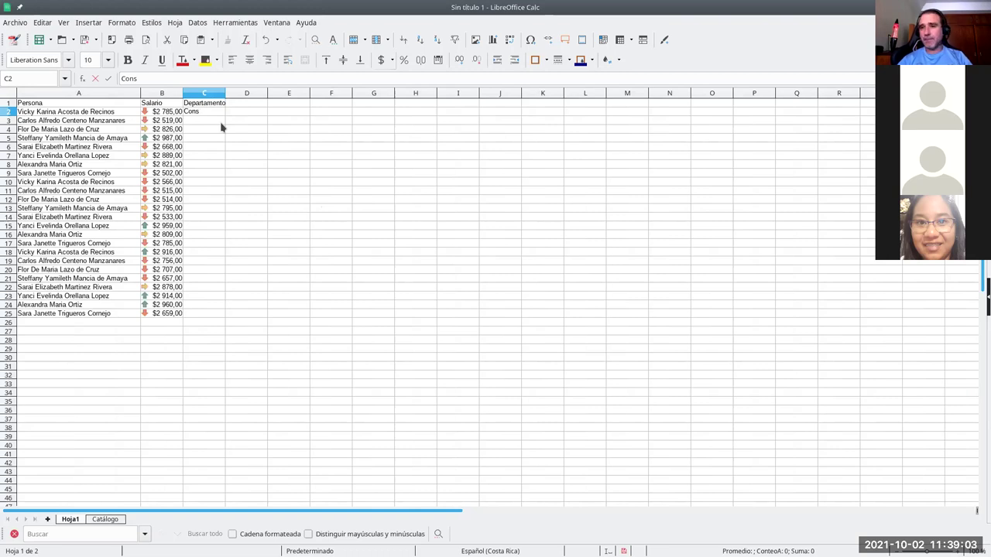
key(BackSpace)
key(BackSpace)
key(BackSpace)
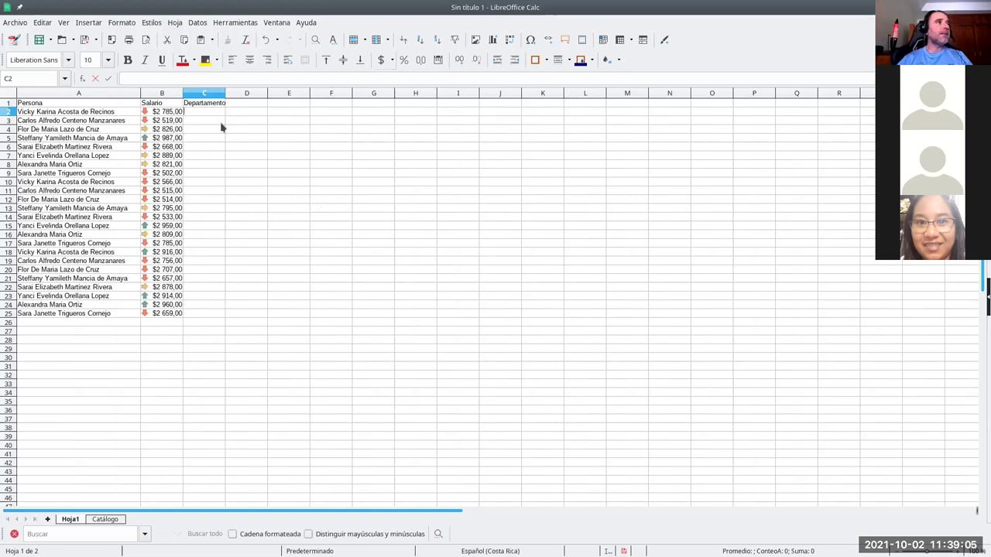
key(Return)
click(214, 113)
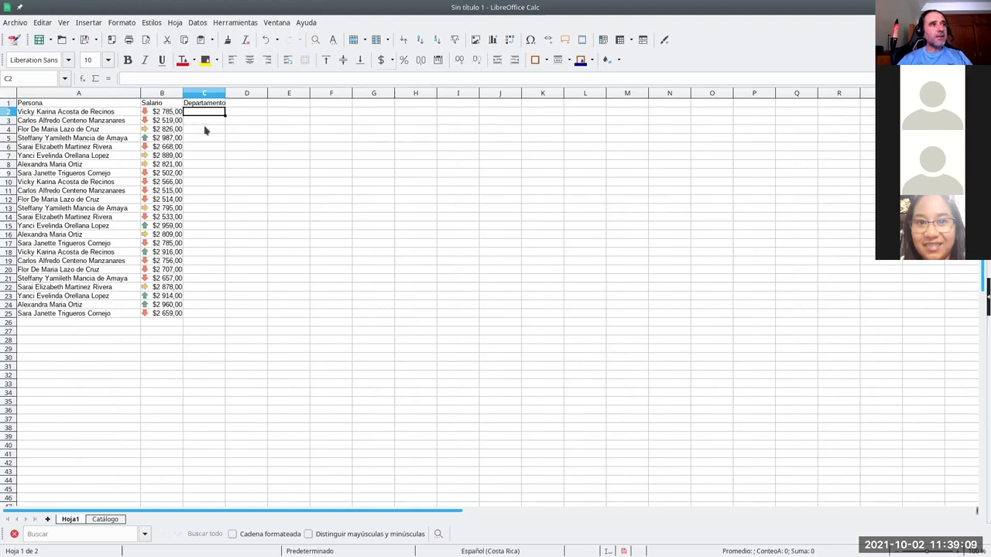
- Select the department names in A2:A7 of the Catálogo sheet
click(99, 523)
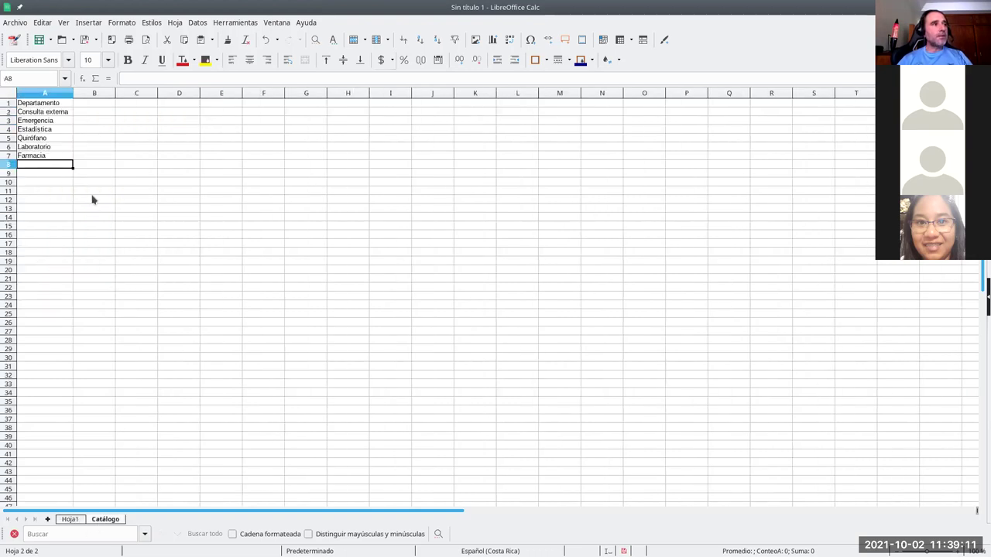
drag(43, 113, 51, 160)
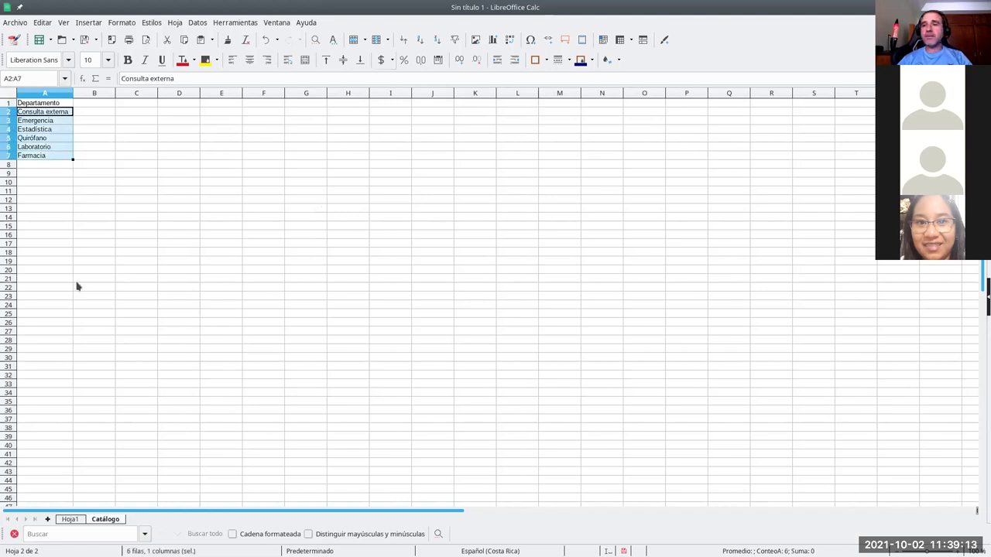
- Start a validity rule for cell C2 on Hoja1 that allows a Lista
click(68, 518)
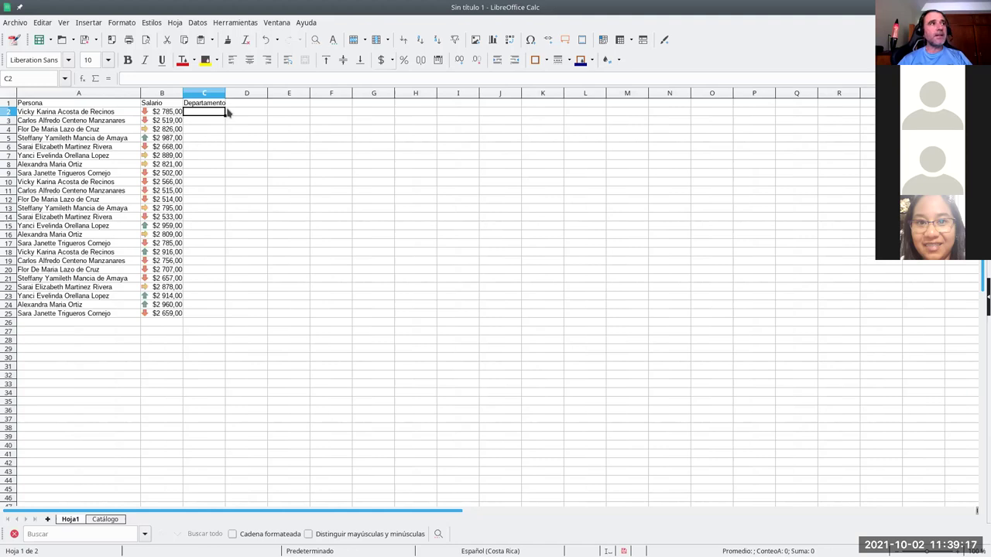
click(199, 23)
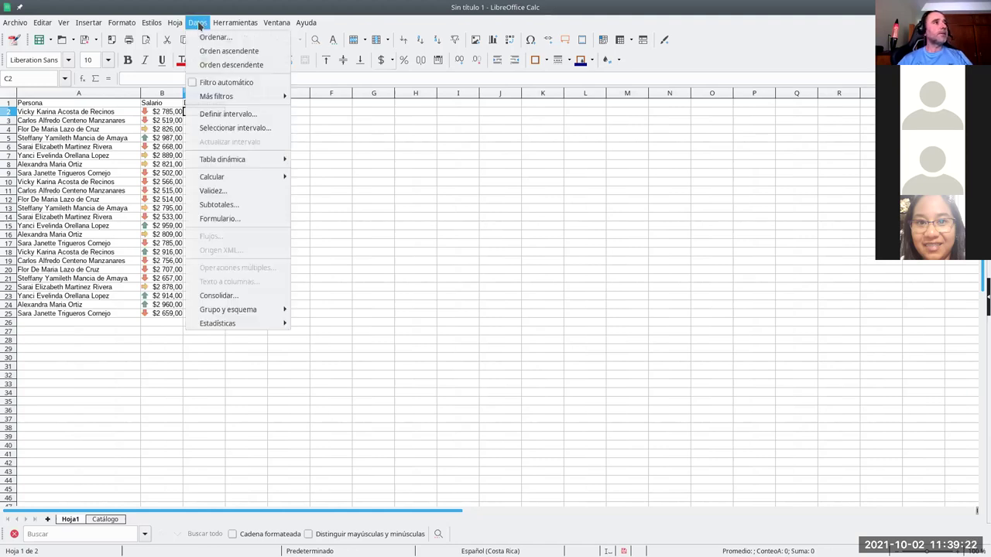
click(213, 192)
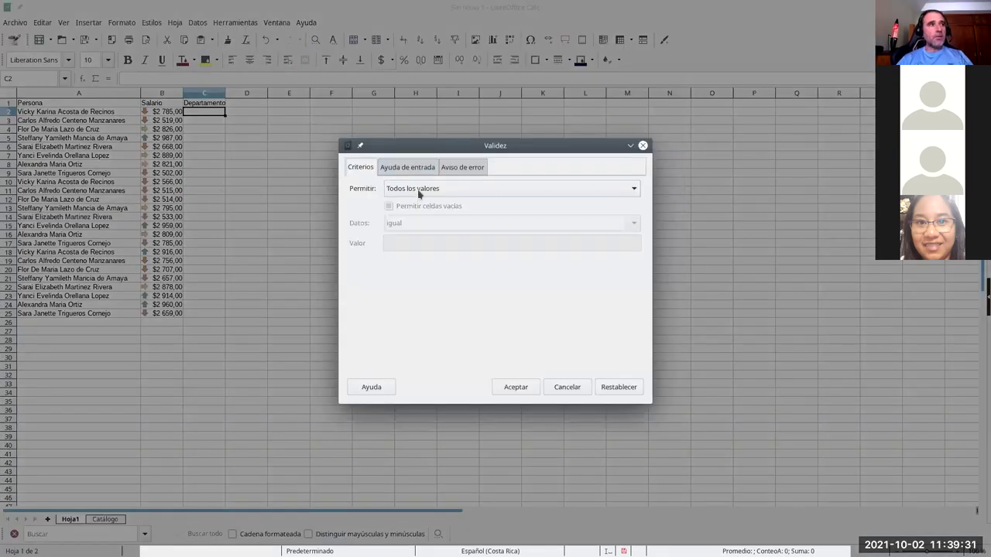
click(418, 191)
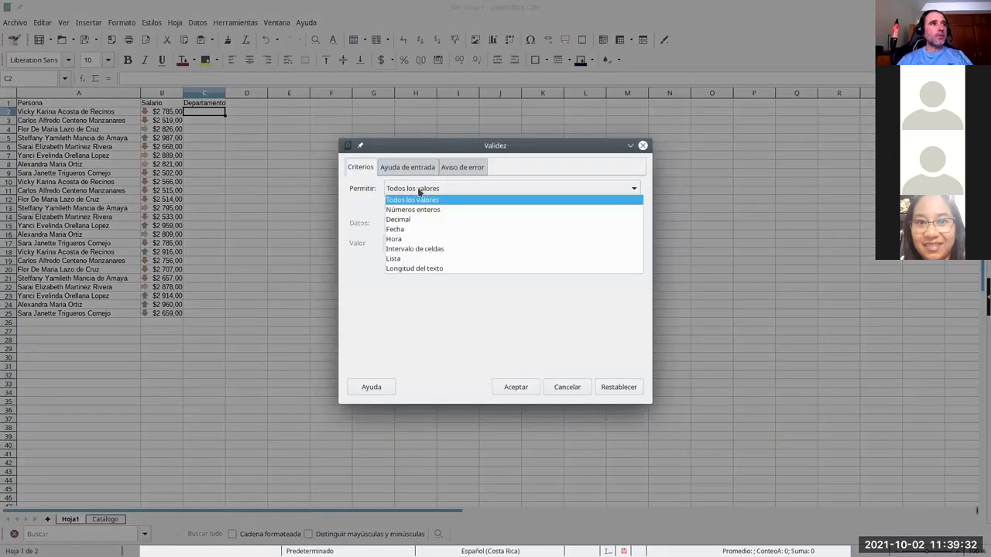
click(398, 259)
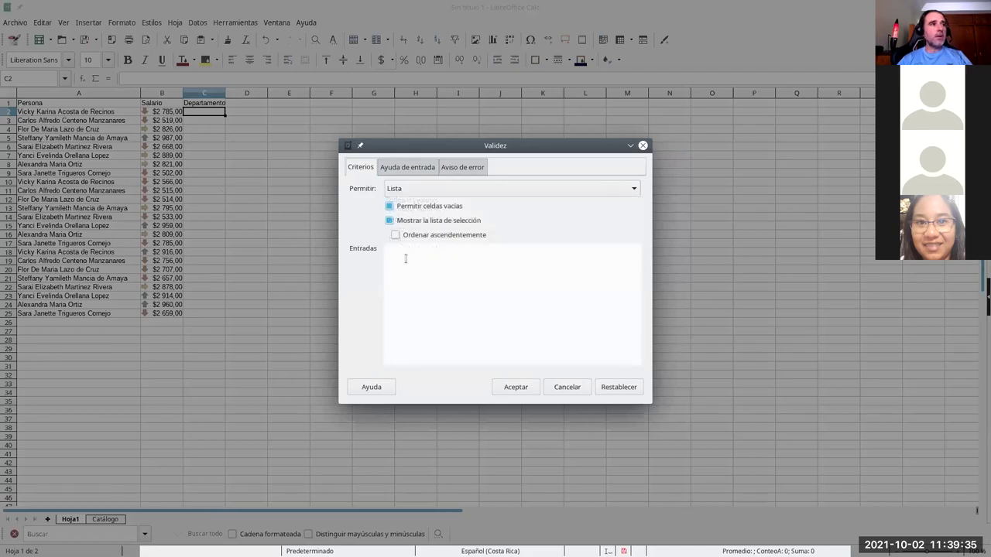
- Enter uno, dos and tres as the list entries, apply the rule and check the dropdown in C2
click(404, 257)
text(un)
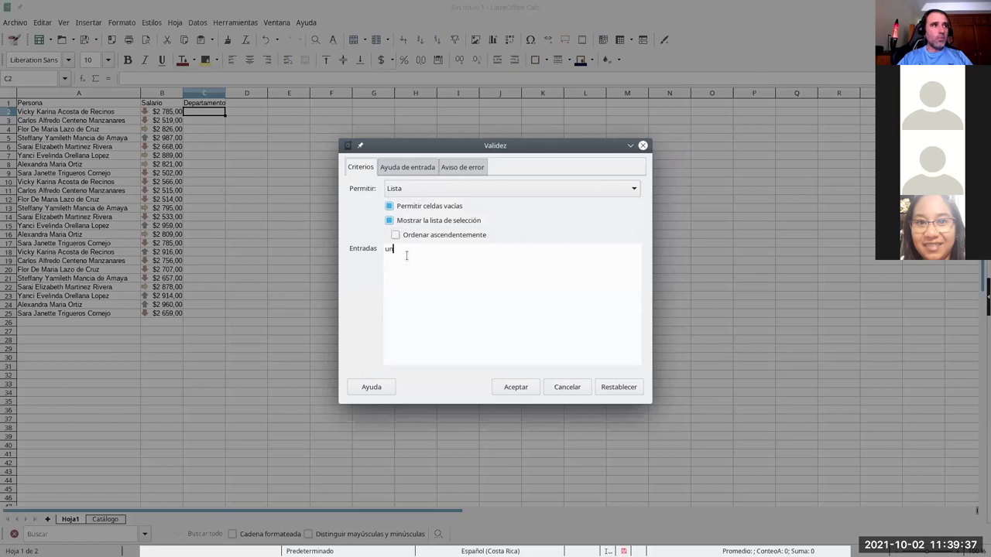
text(o,do)
key(BackSpace)
text(dos )
text(tres)
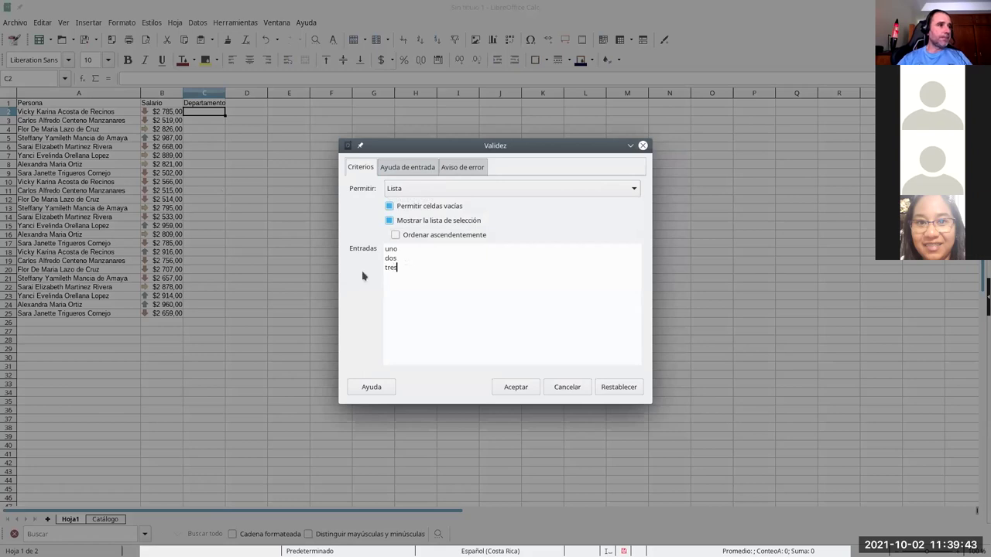
click(527, 387)
click(230, 112)
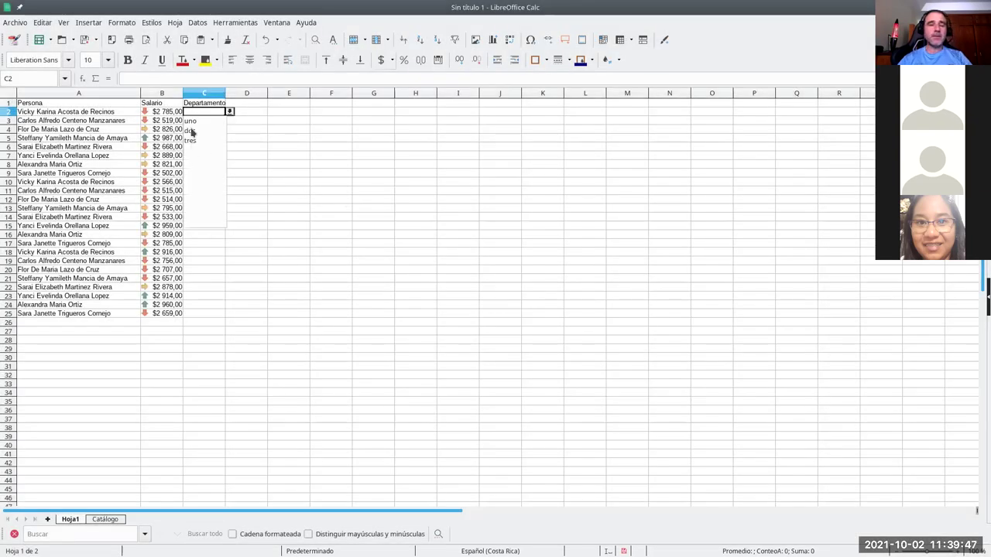
click(229, 113)
- Change the validity rule of C2 to allow Intervalo de celdas
click(198, 23)
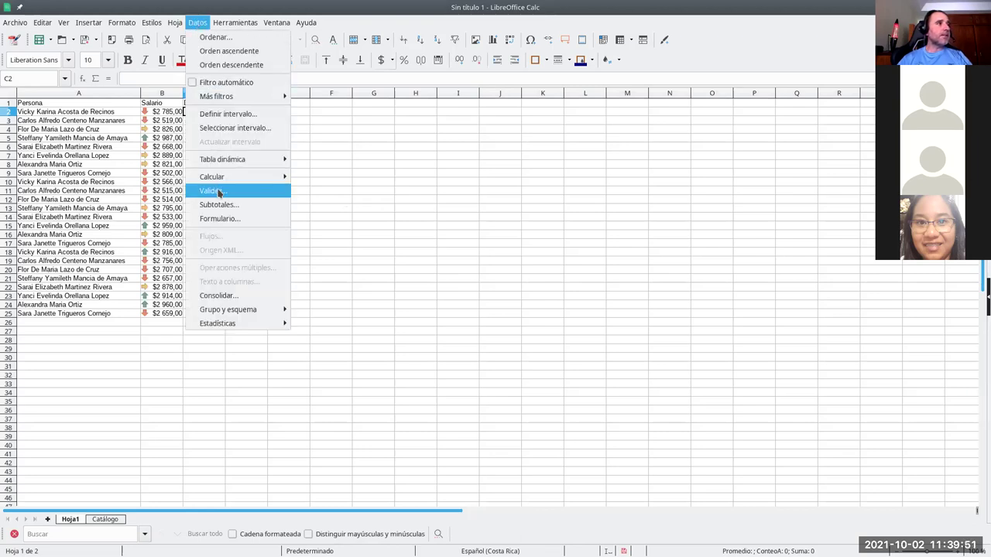
click(219, 192)
click(414, 189)
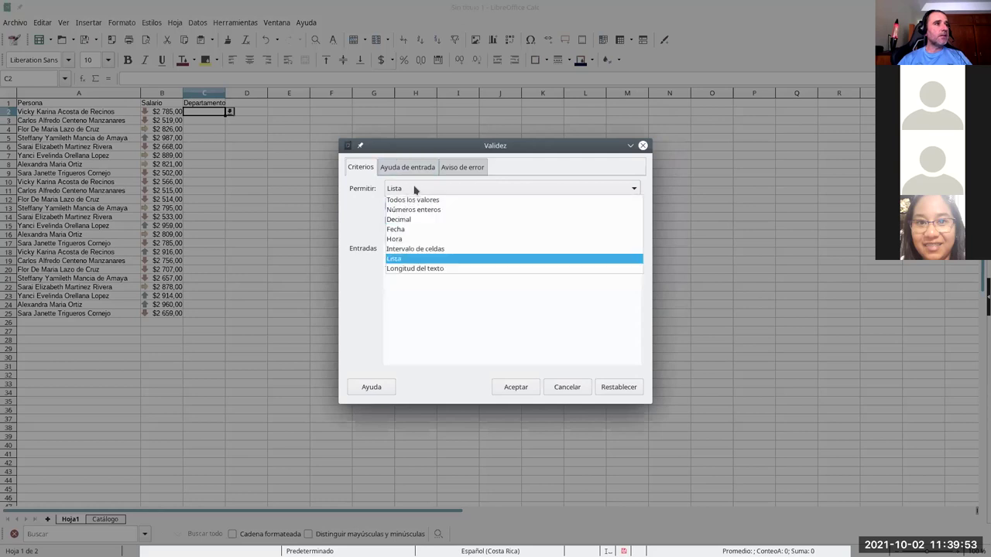
click(416, 248)
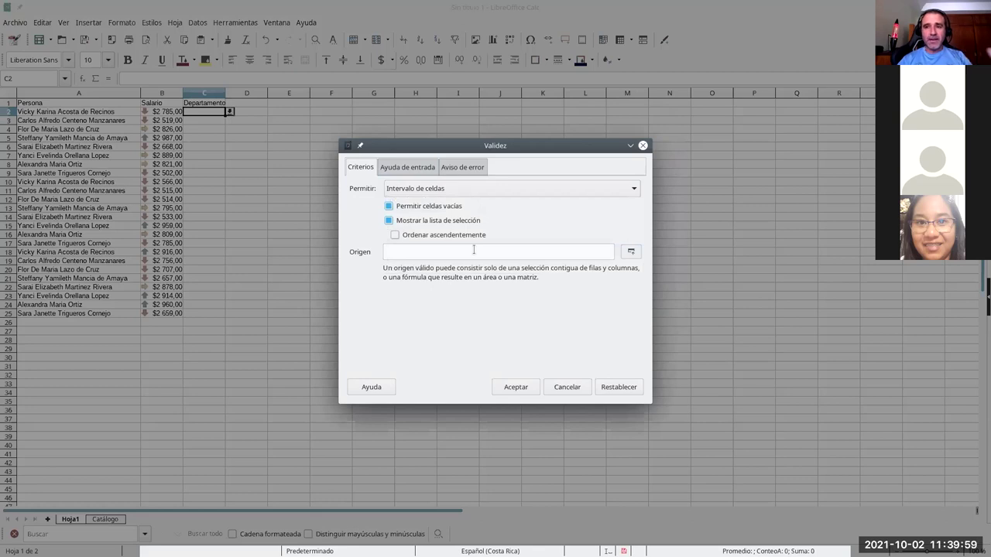
click(526, 251)
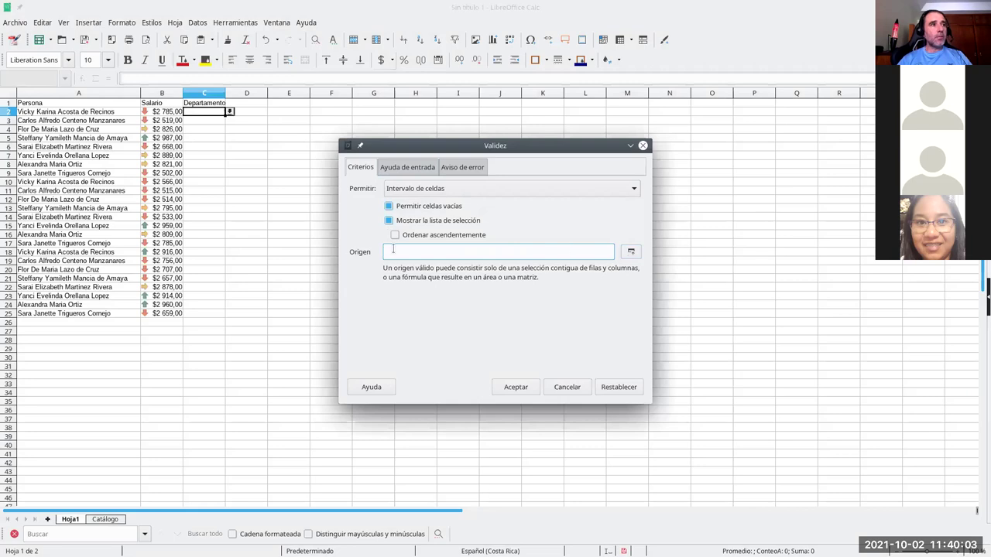
- Set the rule's source to $Catálogo.$A$2:$A$7, apply it and check the department list in C2
click(631, 252)
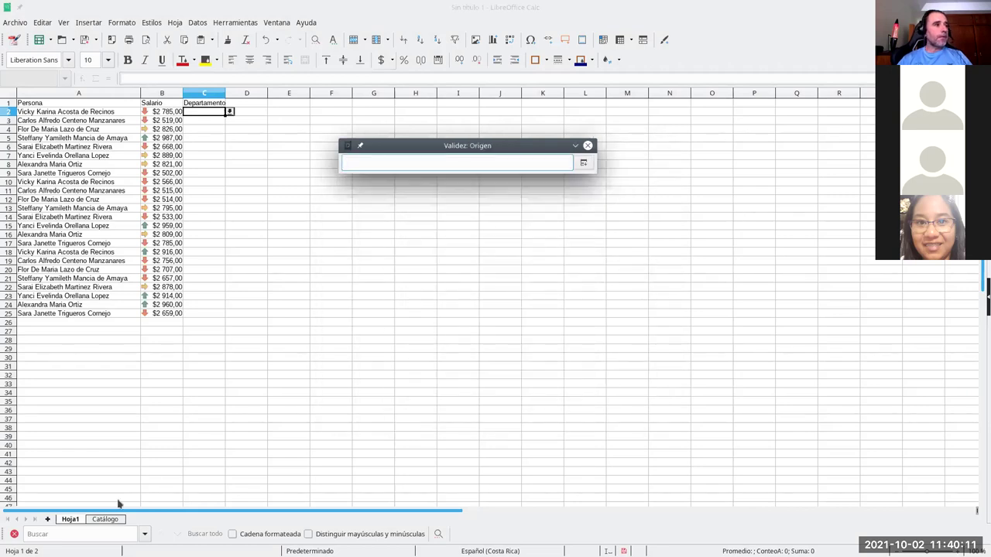
click(103, 520)
drag(40, 111, 41, 161)
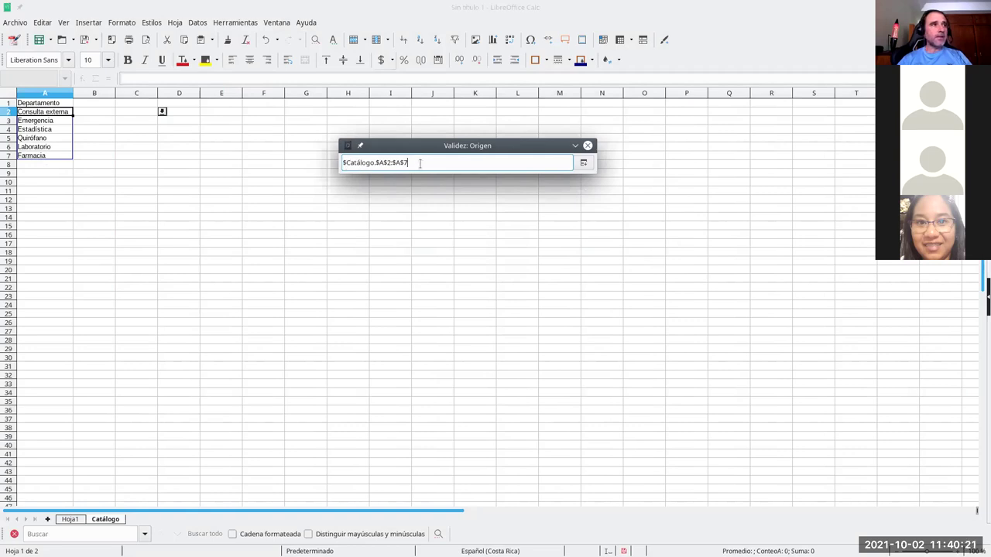
key(Return)
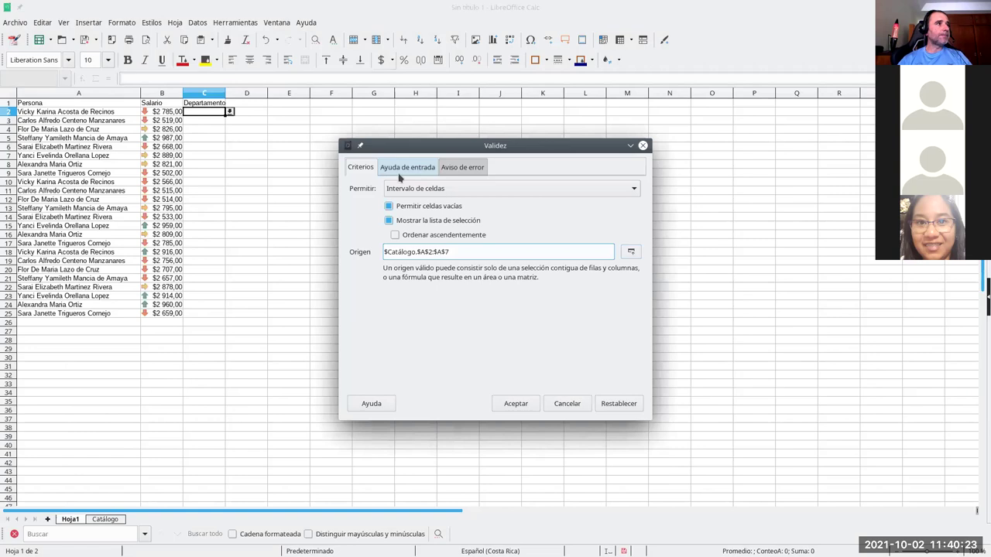
click(516, 403)
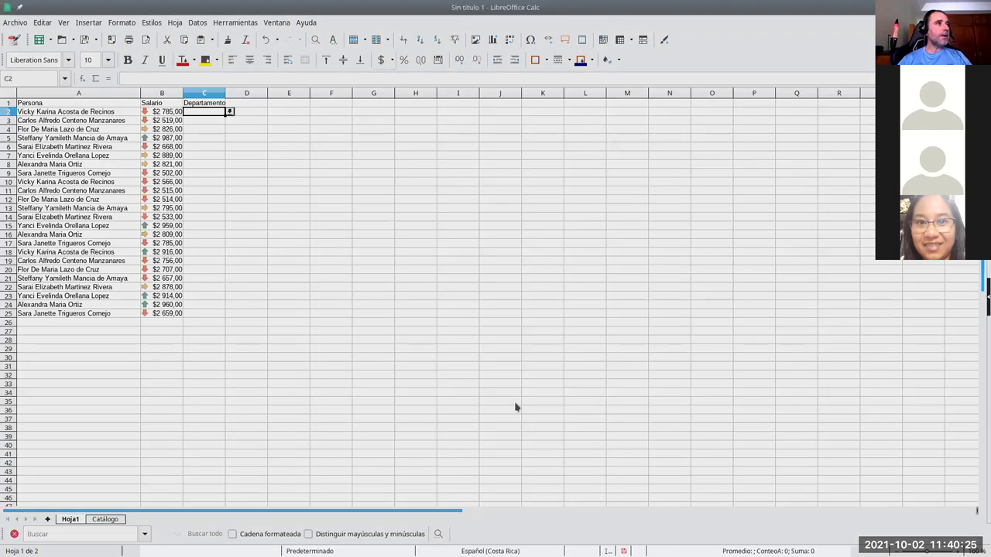
click(229, 111)
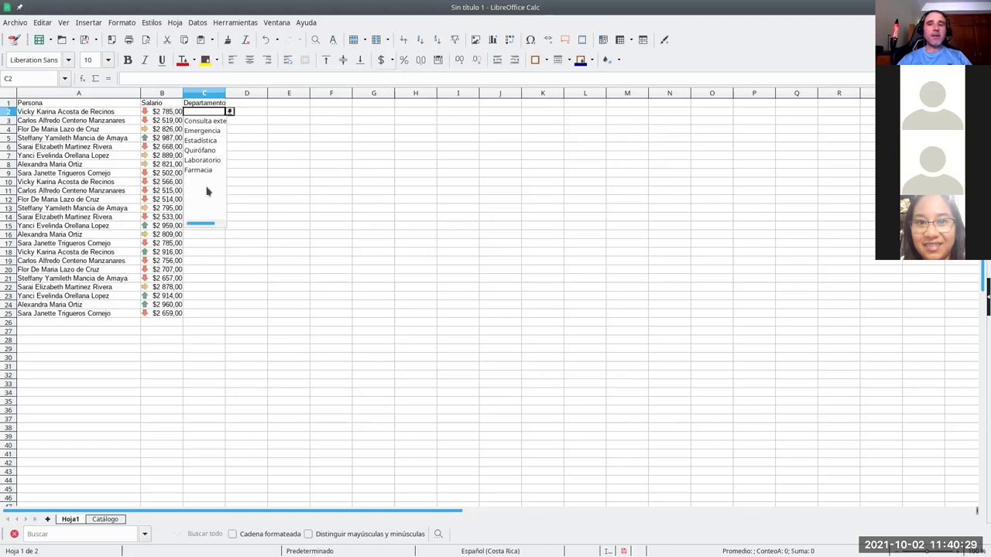
click(249, 138)
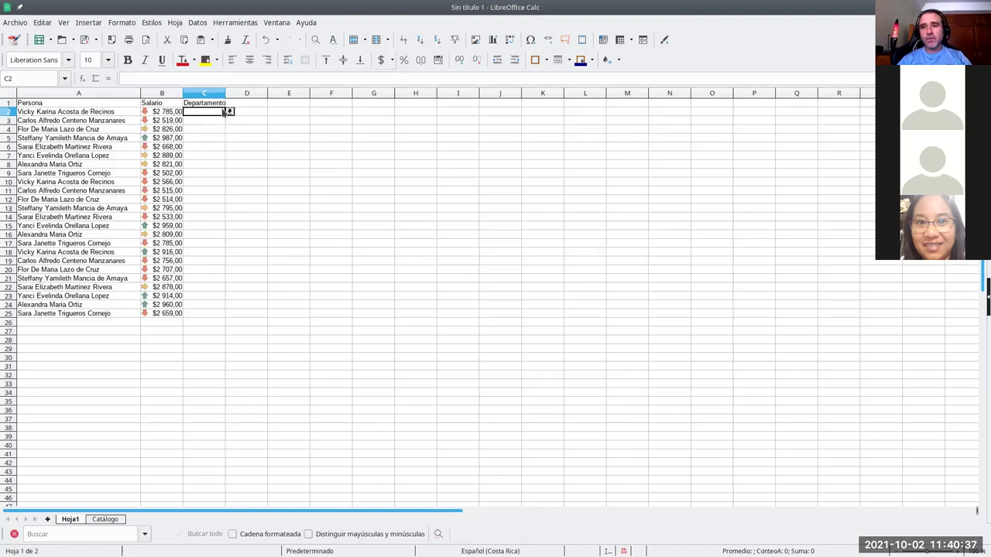
- Try filling the validity rule from C2 down to C25, and undo the fill after checking C9
drag(215, 122, 203, 312)
click(255, 269)
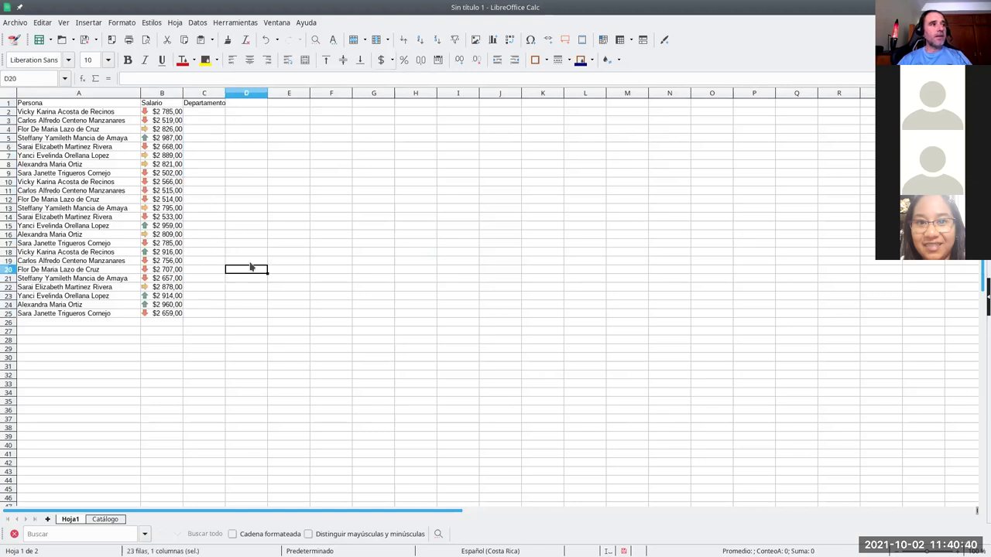
click(208, 113)
drag(225, 115, 228, 319)
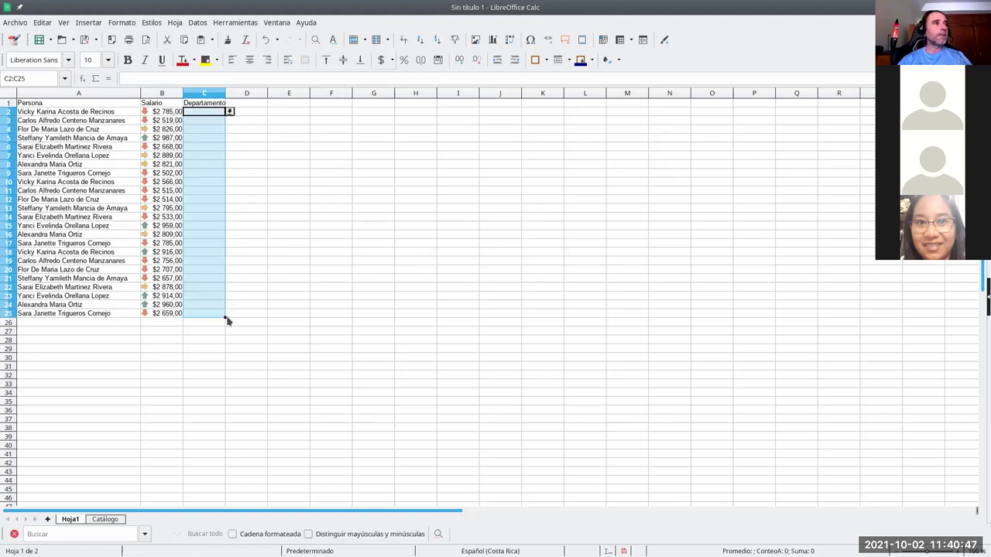
click(224, 166)
click(212, 176)
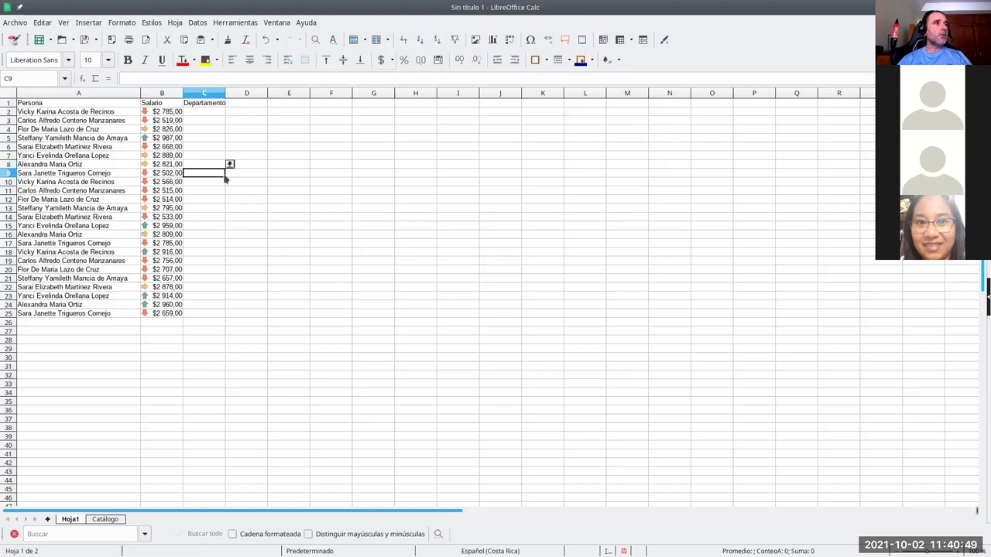
click(229, 173)
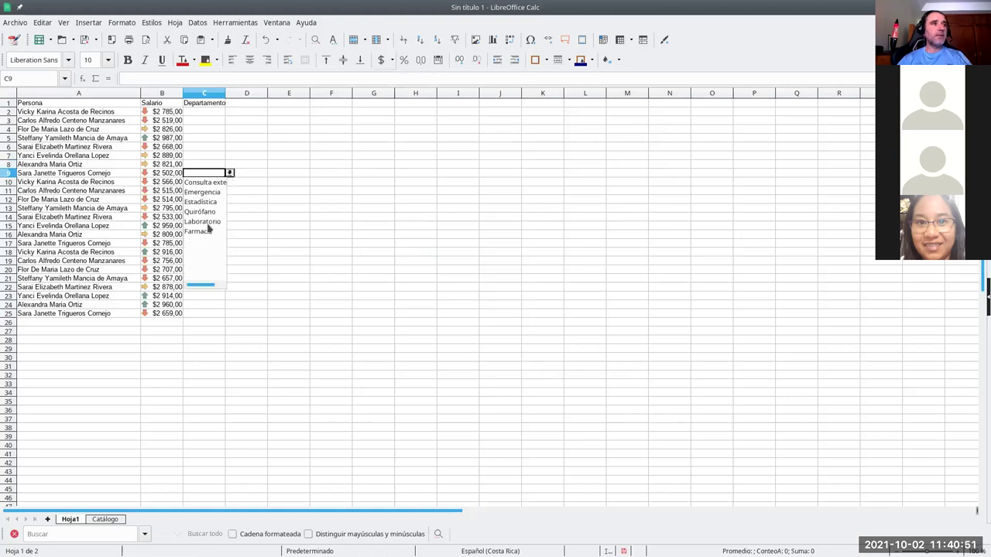
key(Escape)
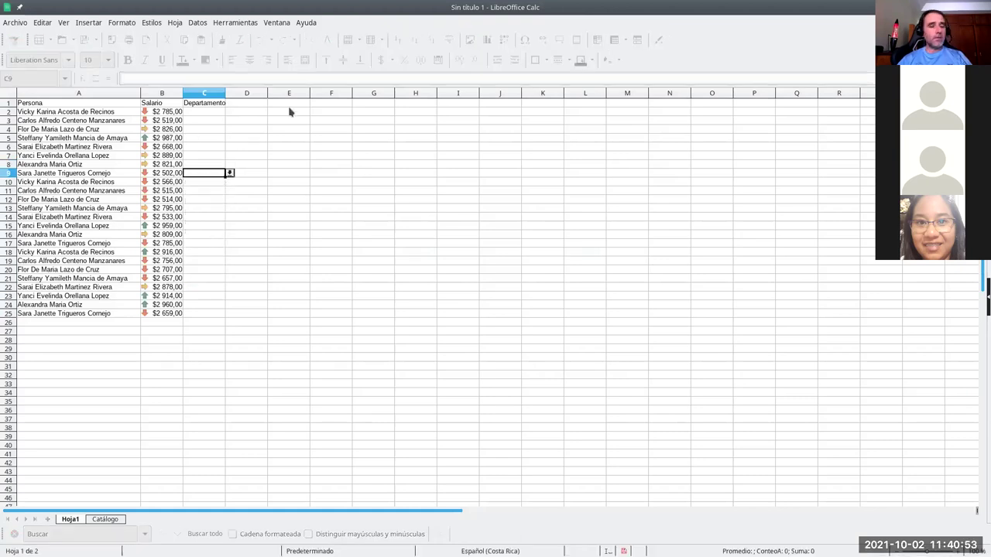
key(ctrl+z)
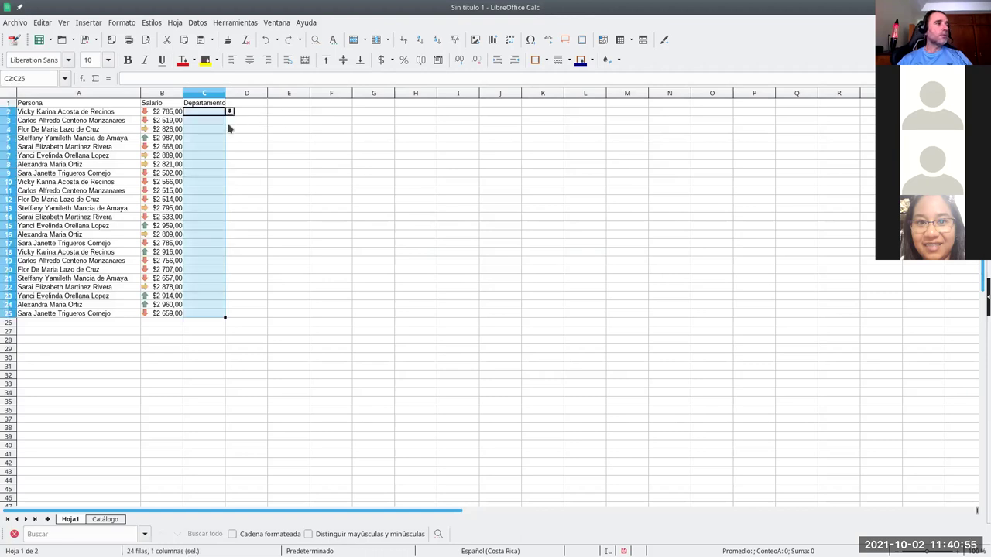
- Copy C2 with its validity rule to C3:C25 and check several cells of the Departamento column
click(261, 124)
click(209, 114)
click(209, 121)
drag(209, 124, 201, 316)
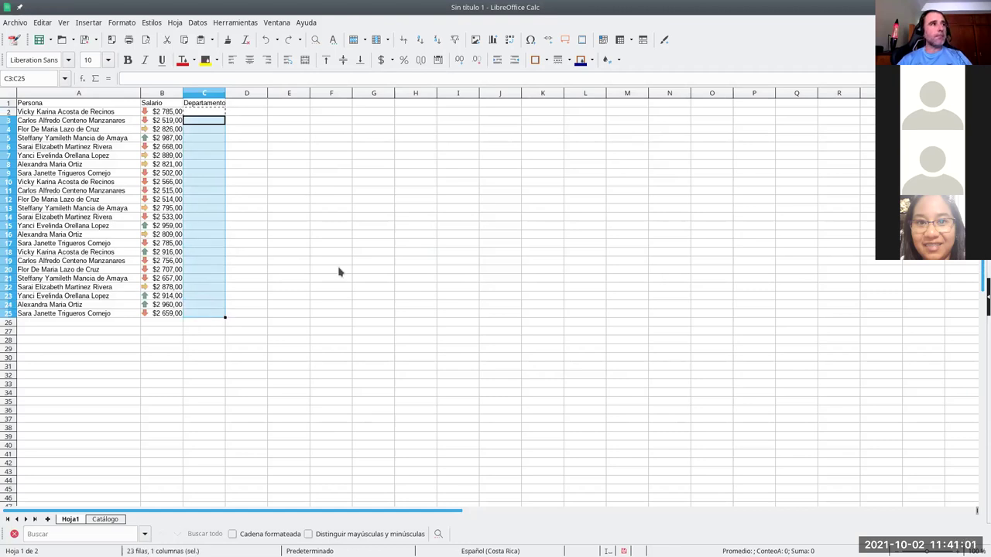
click(246, 148)
click(212, 157)
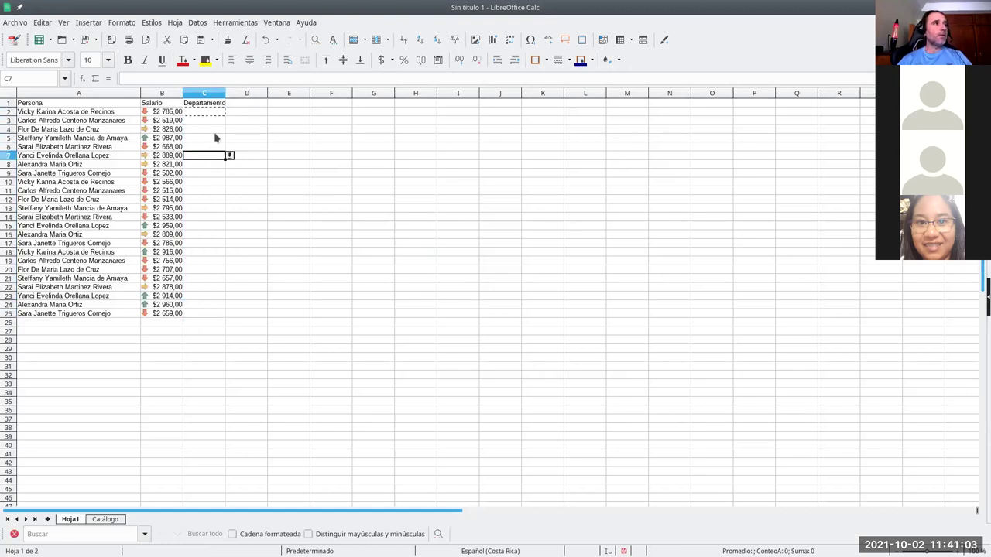
click(214, 172)
click(214, 209)
click(209, 243)
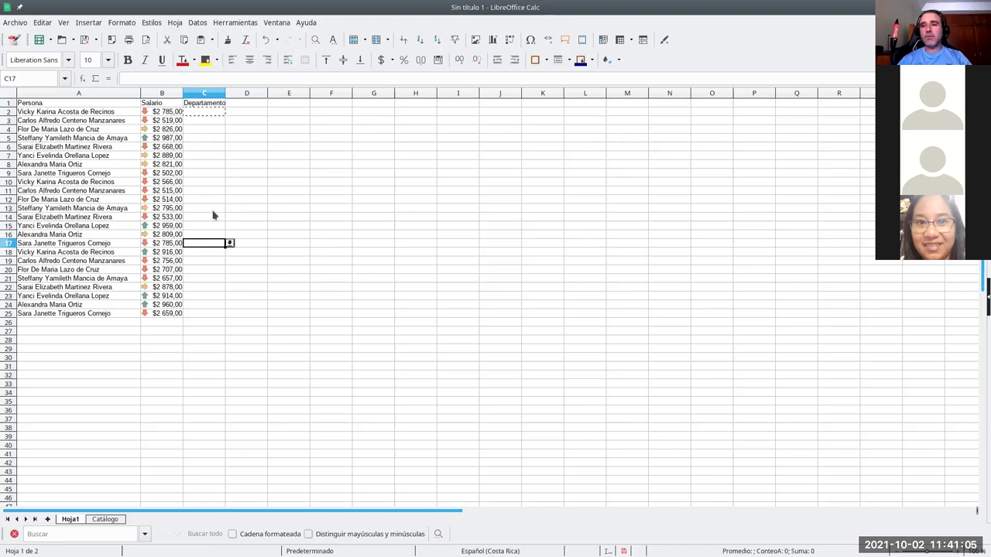
click(209, 155)
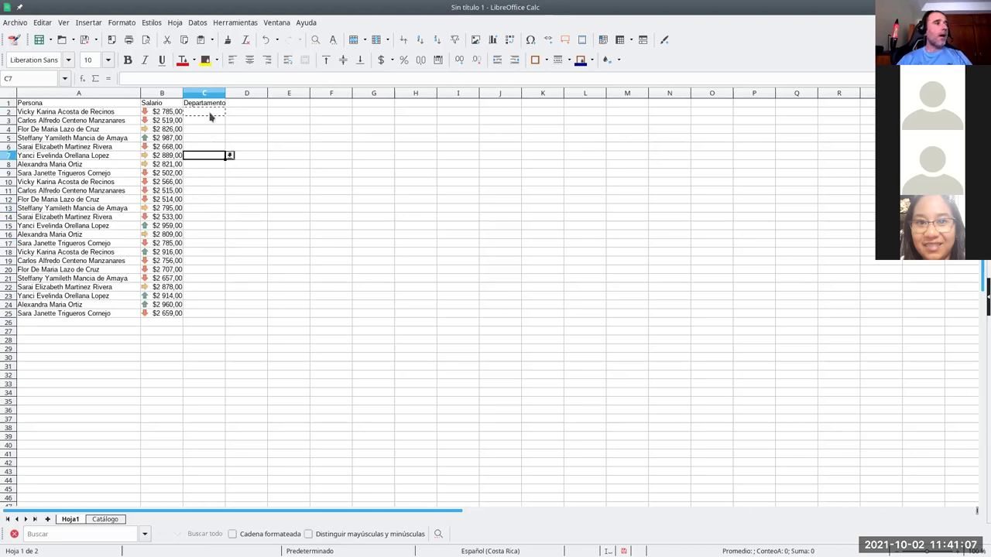
- Give C2's validity rule an error alert titled "Seleccione bien!" with the message "Ojo, ese valor no está en la lista"
click(209, 113)
click(197, 23)
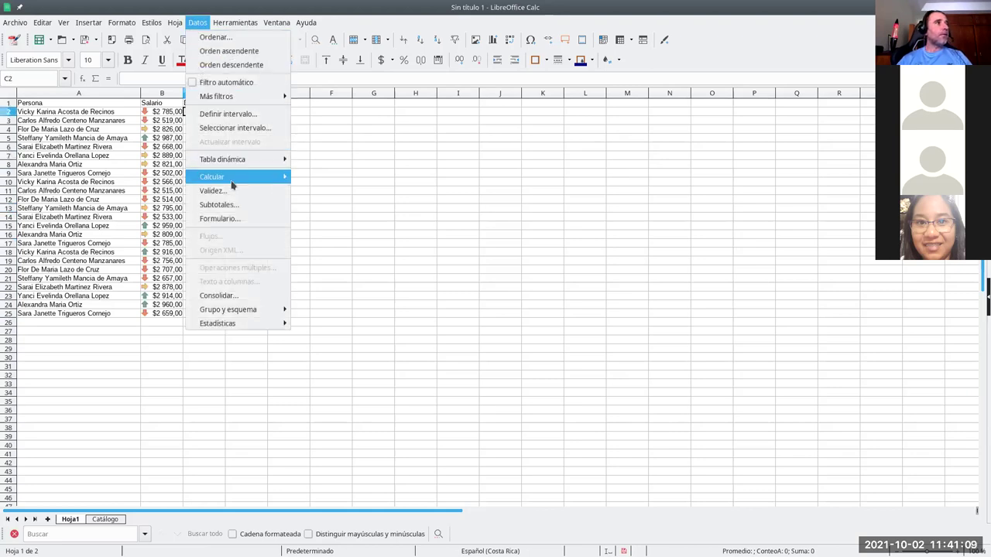
click(234, 191)
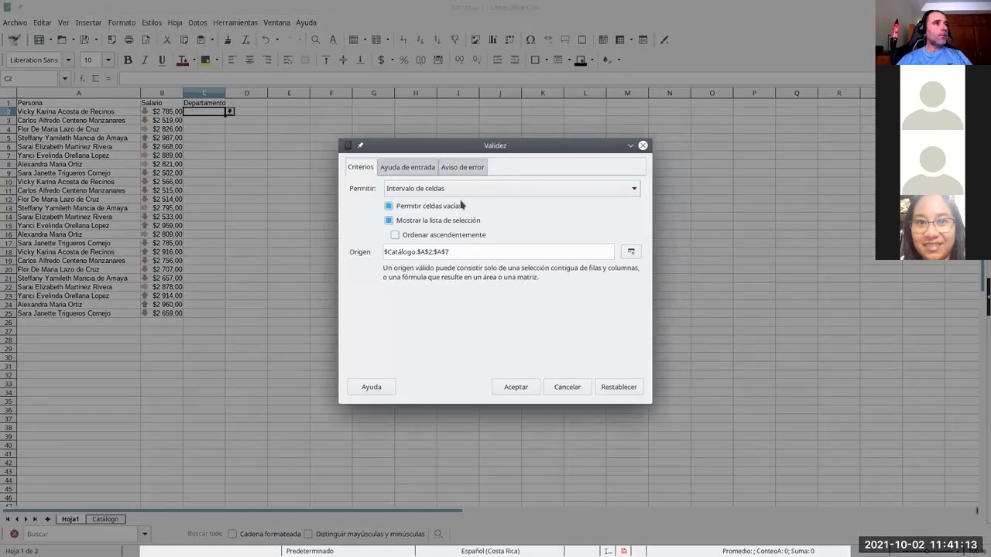
click(465, 169)
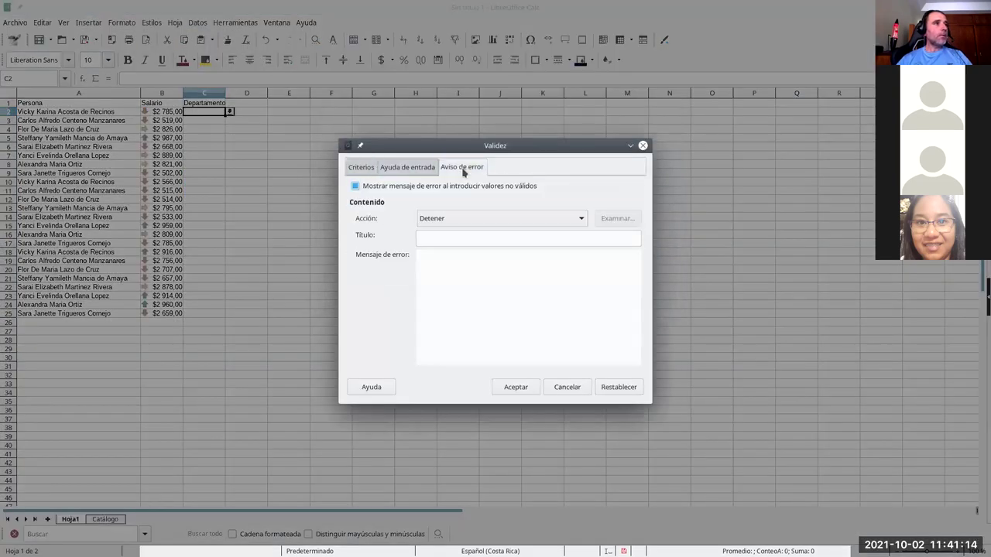
click(446, 237)
text(Seleccion)
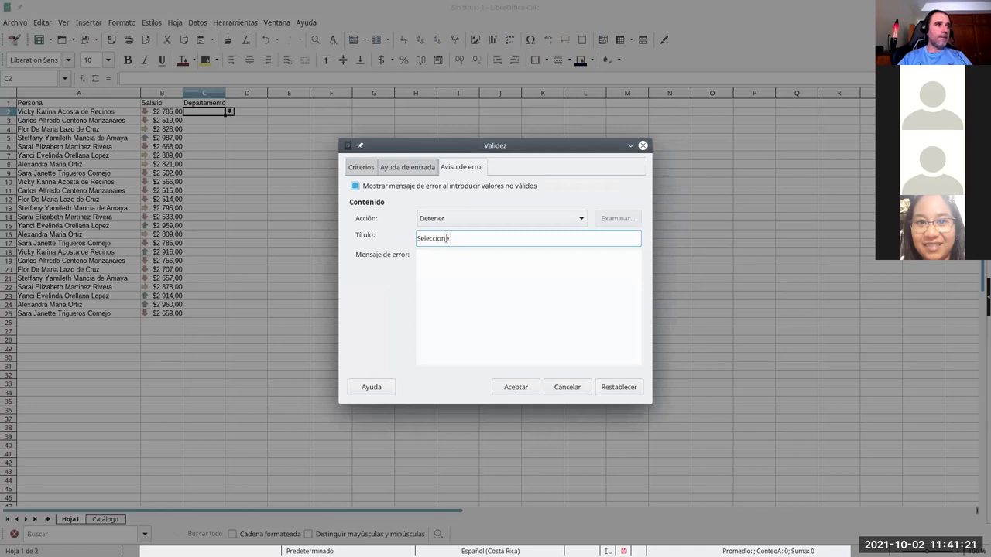
text(e bien!)
key(Tab)
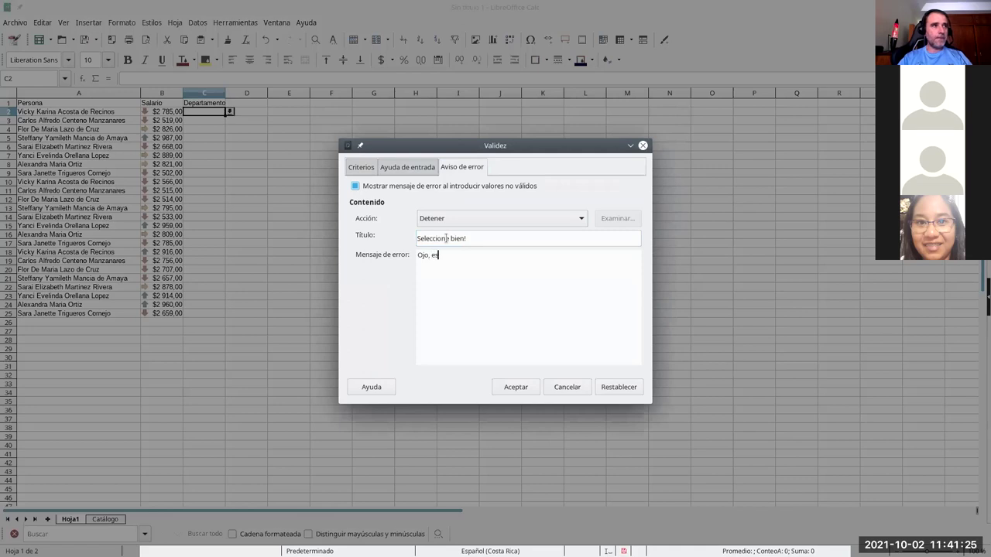
text(Ojo, ese valor no está en la lista)
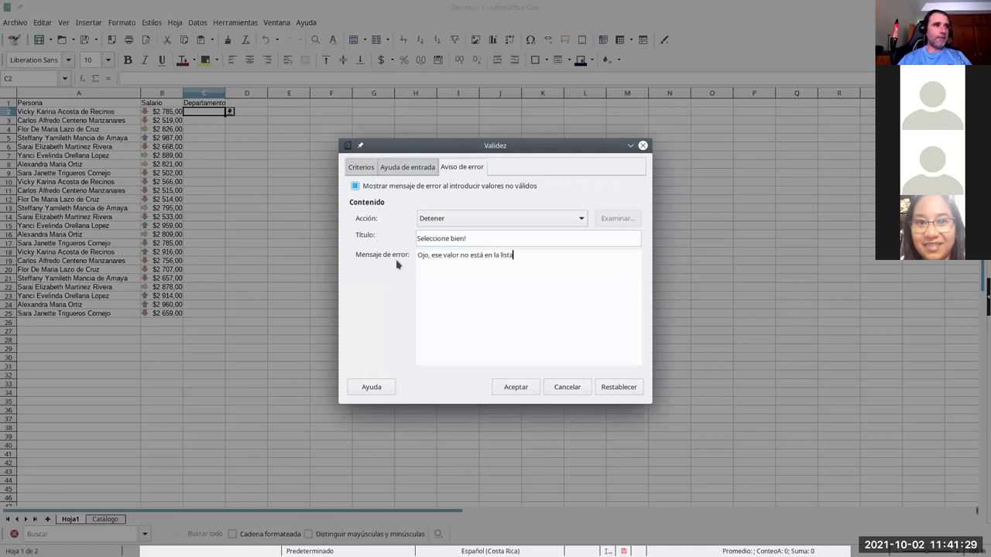
click(503, 387)
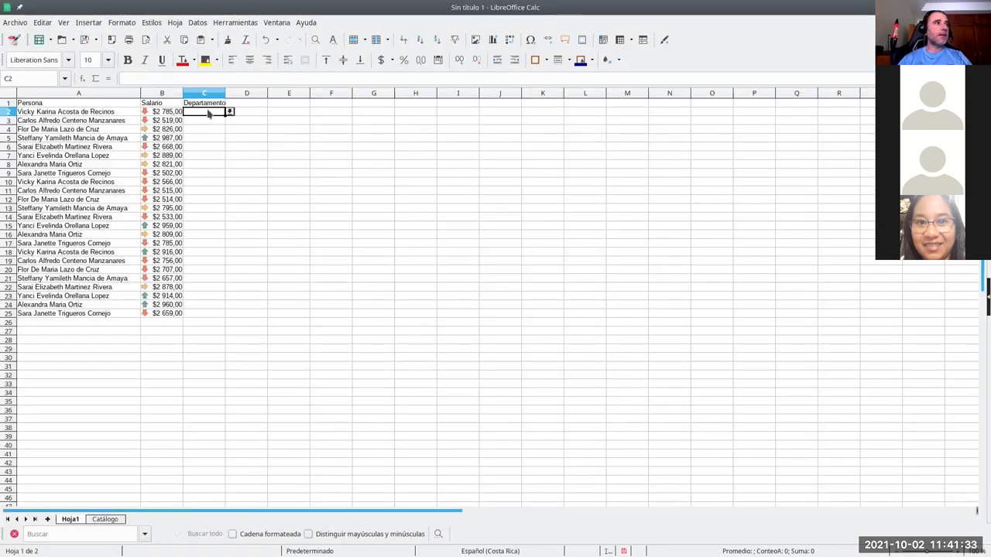
- Copy C2 with its updated validity rule down to C25 and check C7
drag(229, 113, 233, 319)
click(209, 156)
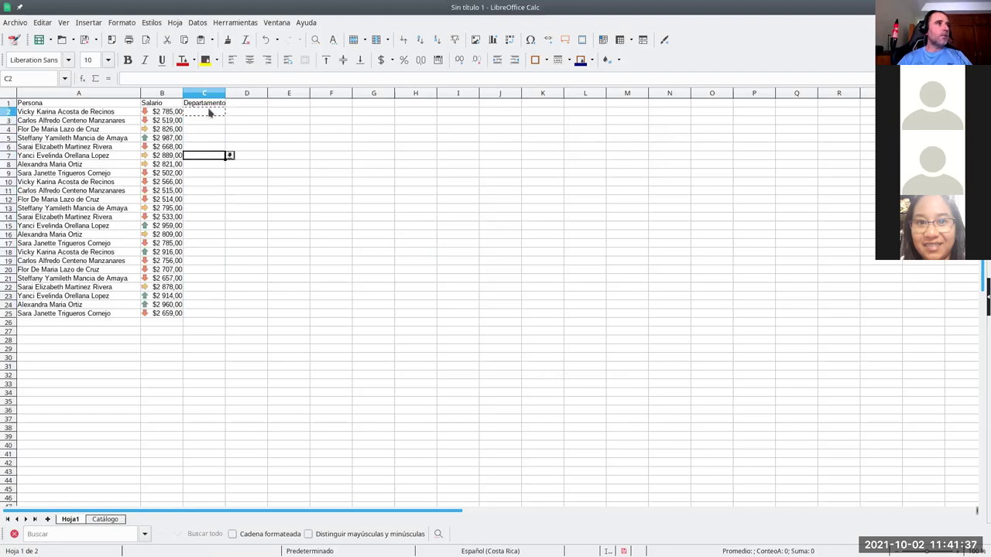
- Choose the department Estadística for C2 and Consulta externa for C3 from their validity lists
click(213, 112)
click(229, 112)
click(207, 141)
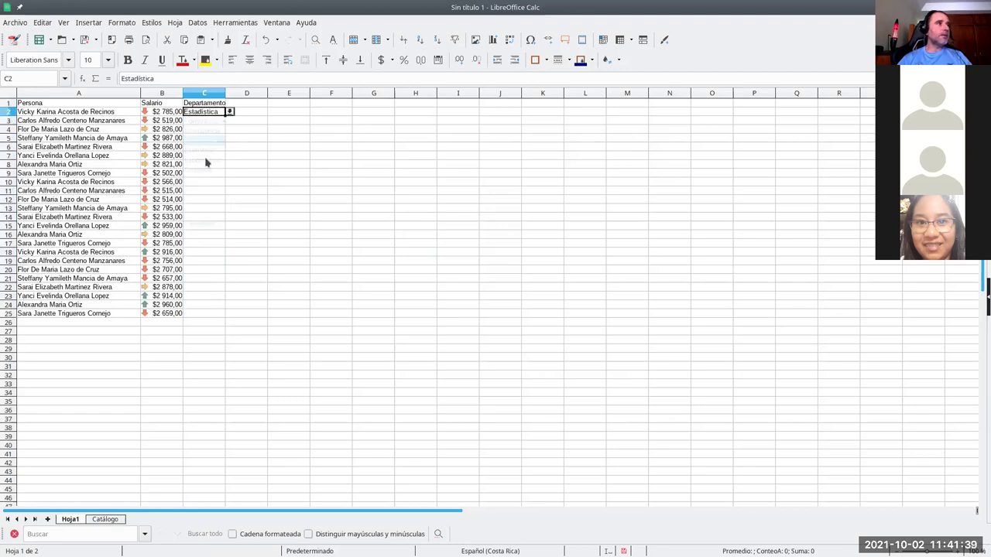
click(217, 121)
click(229, 121)
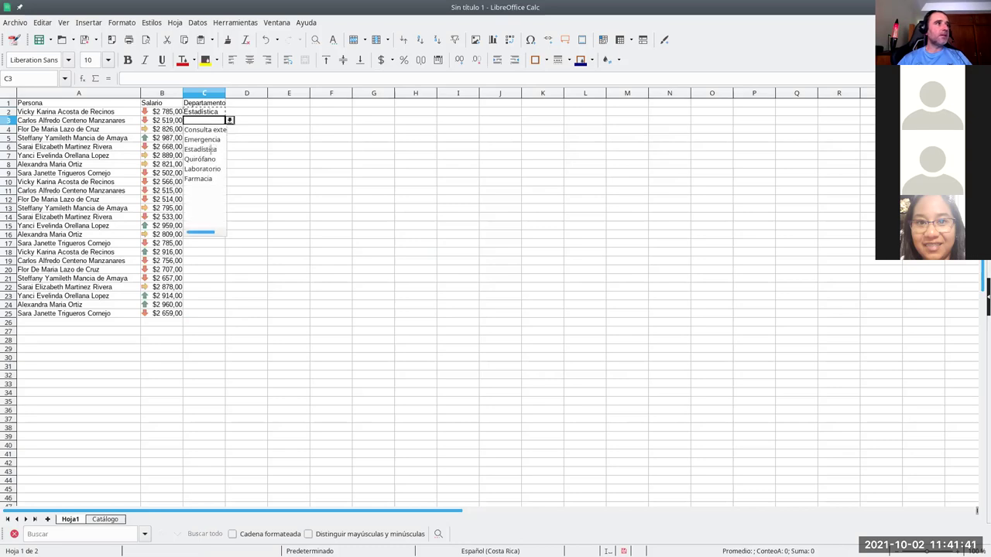
click(203, 130)
- Try to enter the unlisted value "cosa" in C4 to test the error alert, and dismiss the alert
click(204, 147)
click(202, 132)
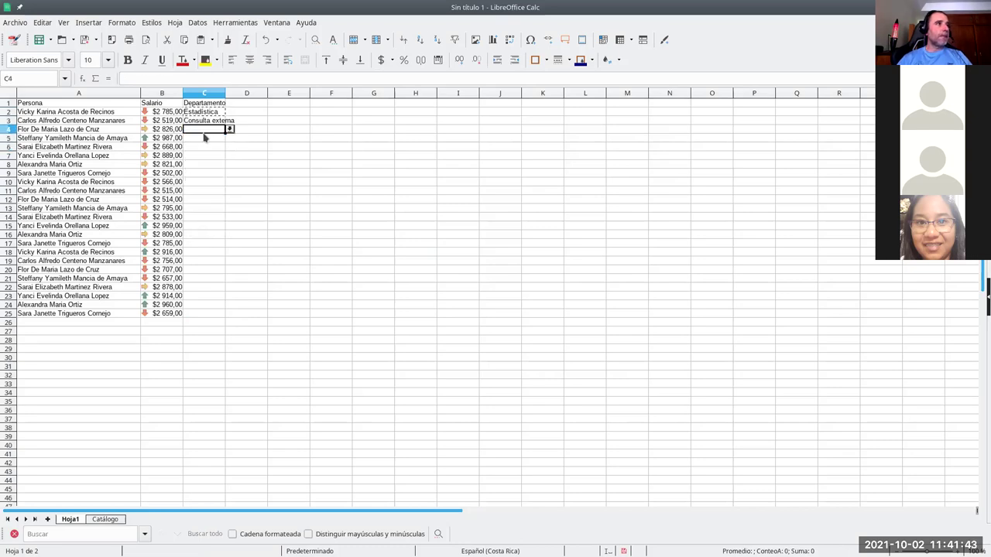
double_click(202, 133)
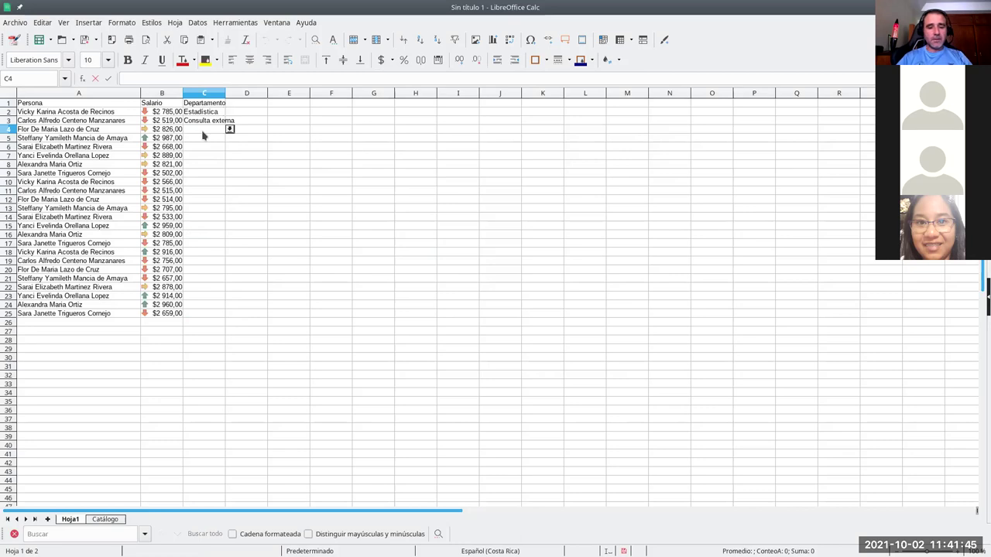
text(cosa)
key(Return)
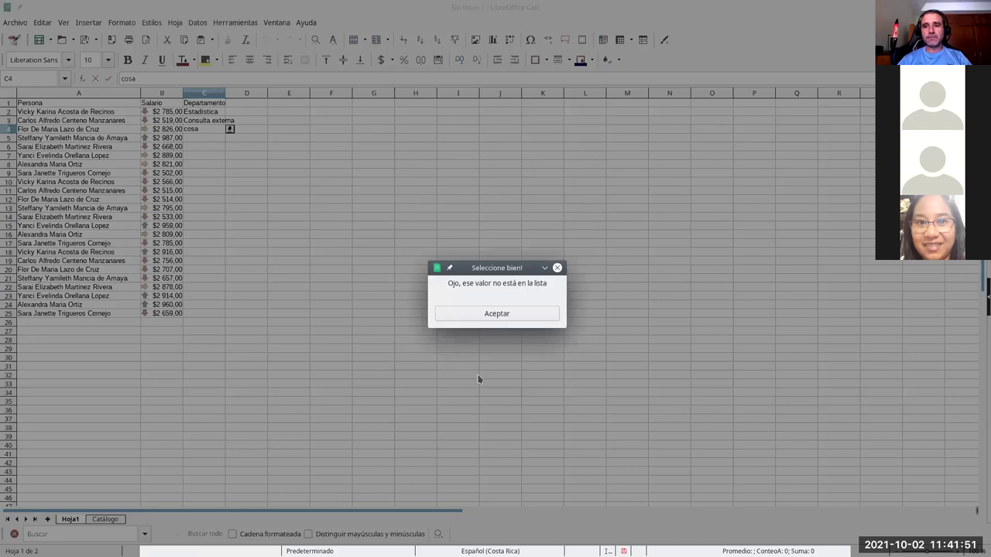
click(496, 313)
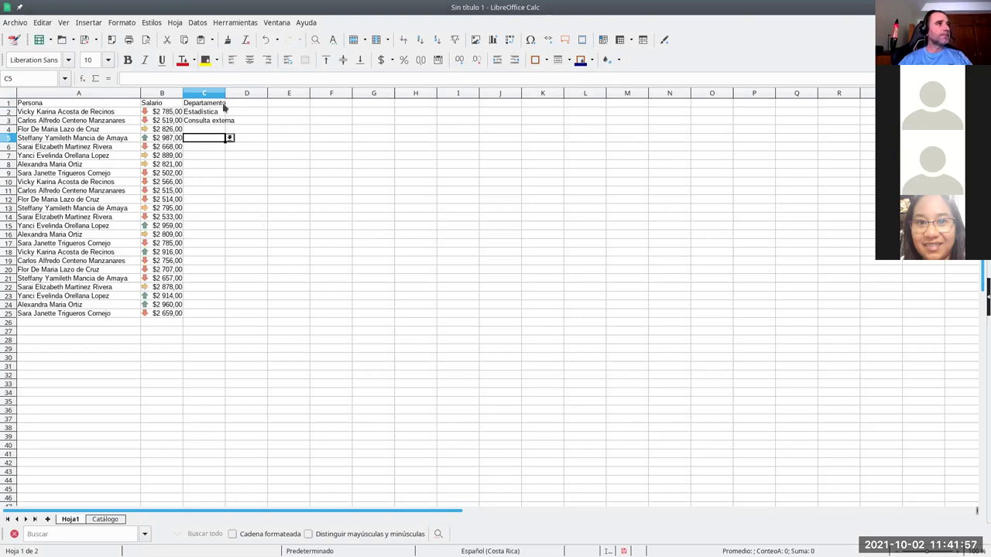
- Widen the Departamento column so that its longest entry fits
drag(225, 91, 239, 92)
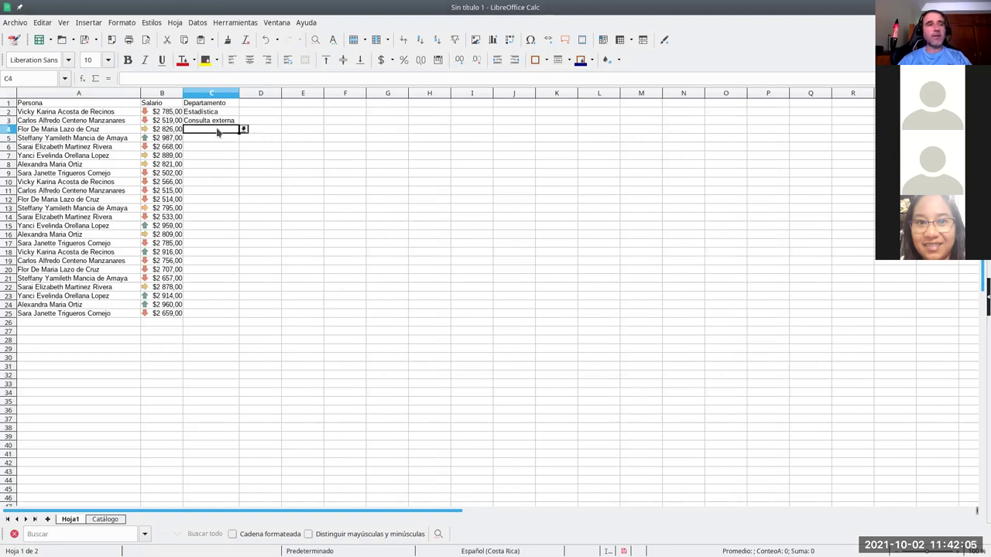
key(Up)
key(Up)
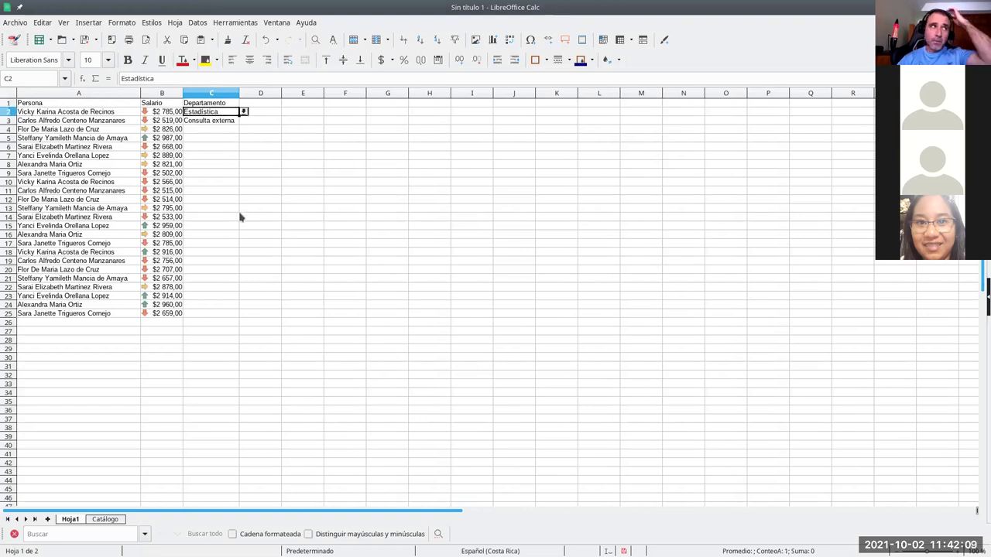
click(230, 131)
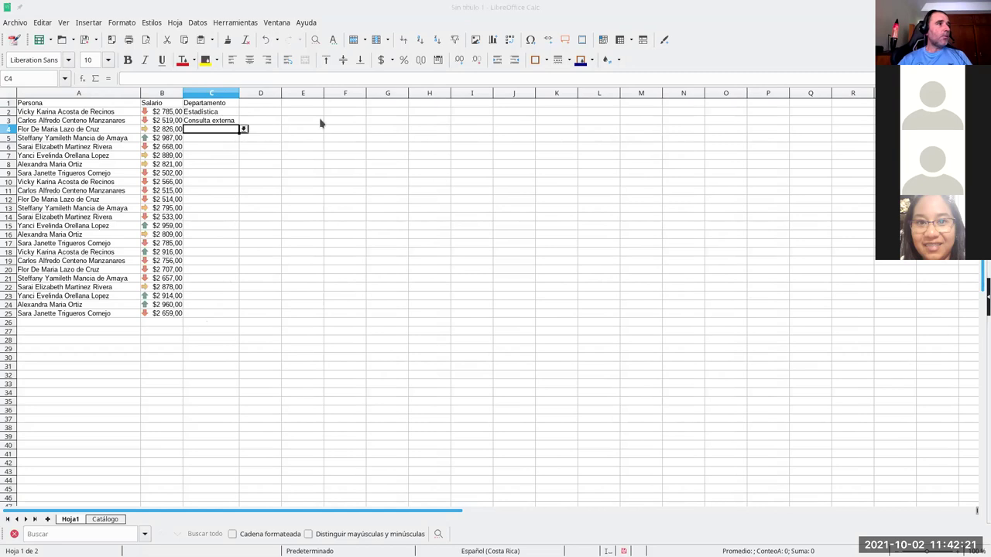
- Enter the formula =INDIRECTO("$Catálogo.A"&ALEATORIO.ENTRE(2;6)) in C2 to pick a random department
click(208, 112)
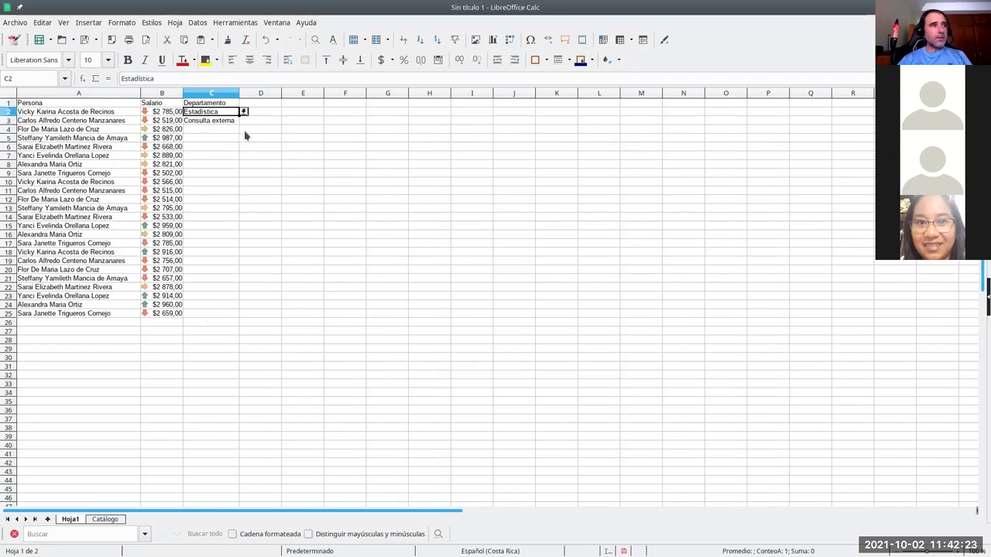
text(=INDIRECTO("$Catálogo.A"&ALEATORIO.ENTRE(2;6)))
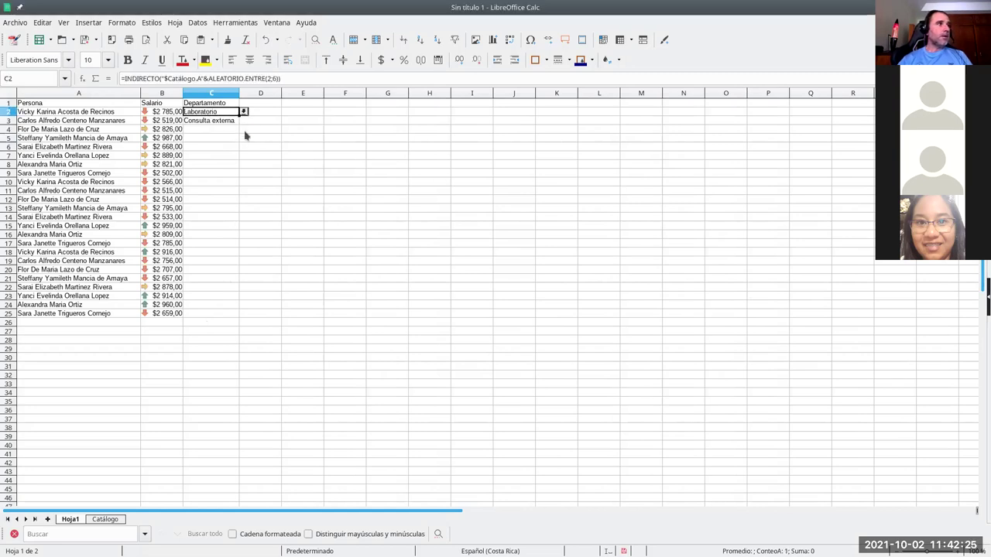
key(Down)
- Review the validity criteria of C2:C25 and leave them without making changes
click(224, 113)
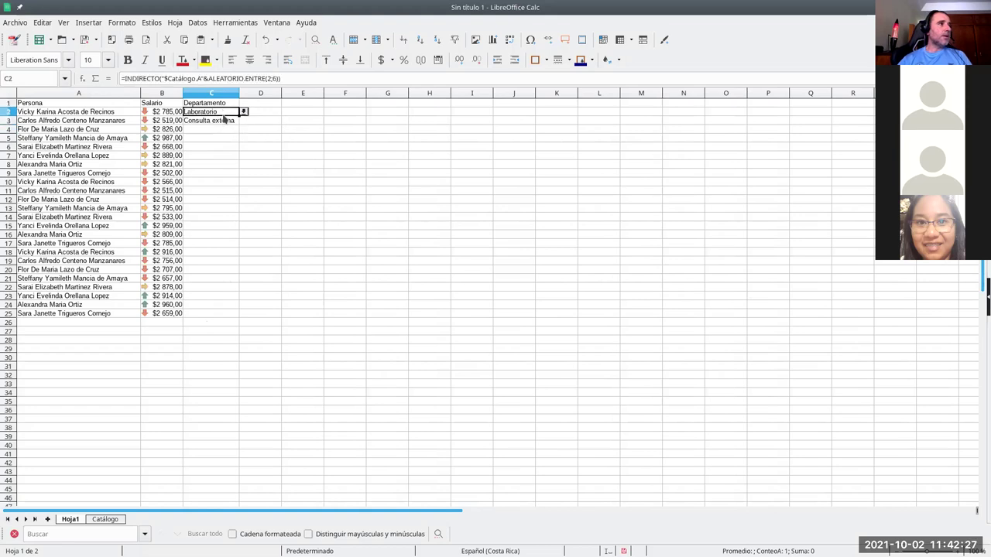
drag(223, 114, 199, 318)
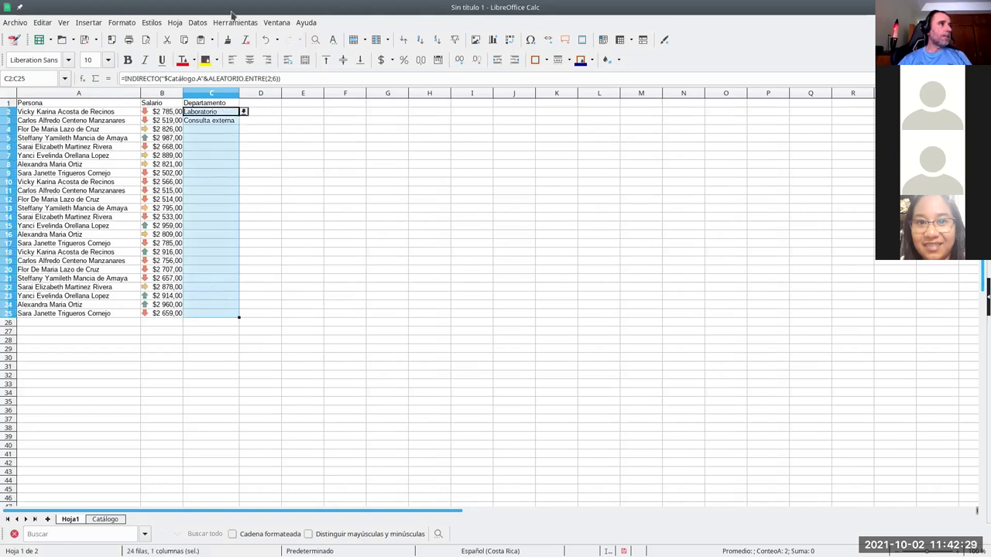
click(196, 23)
click(237, 190)
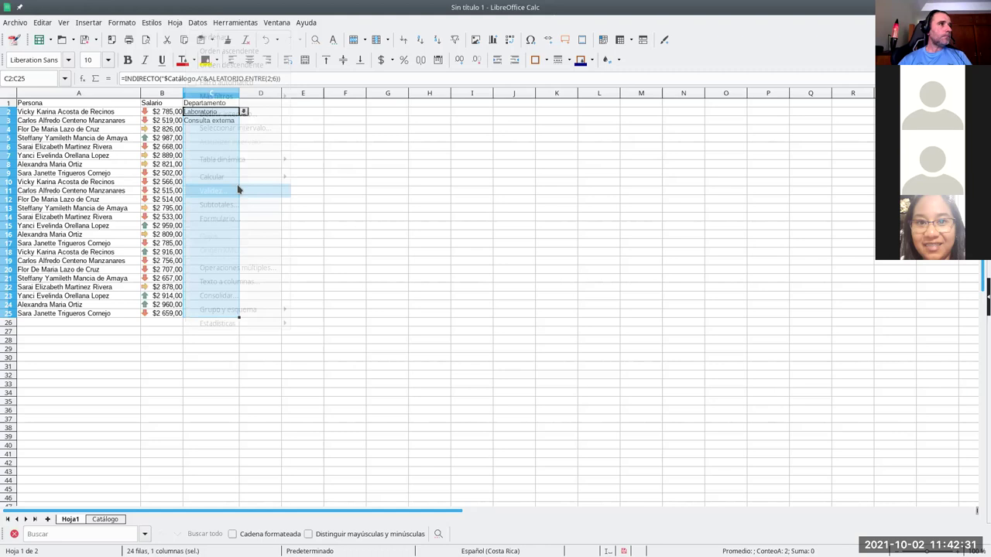
click(361, 170)
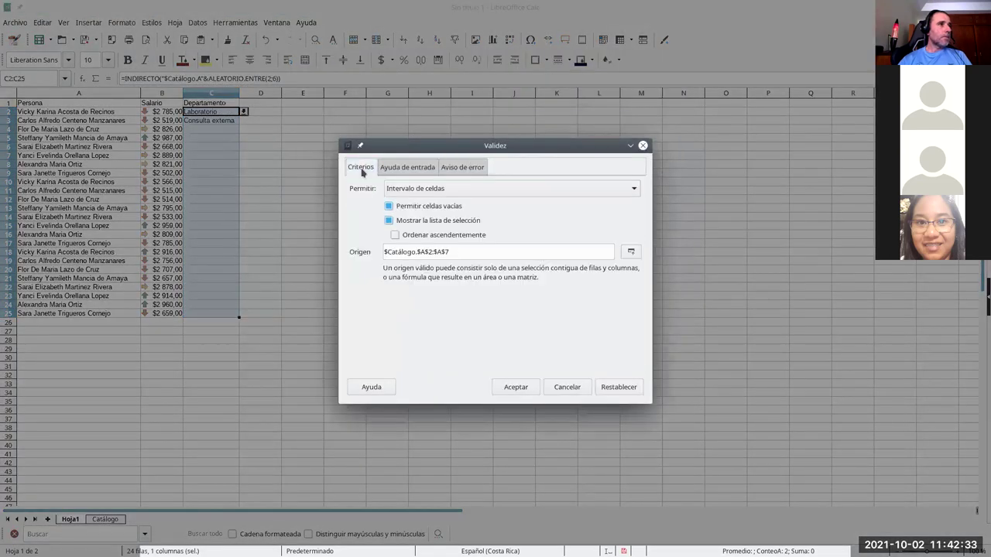
click(567, 387)
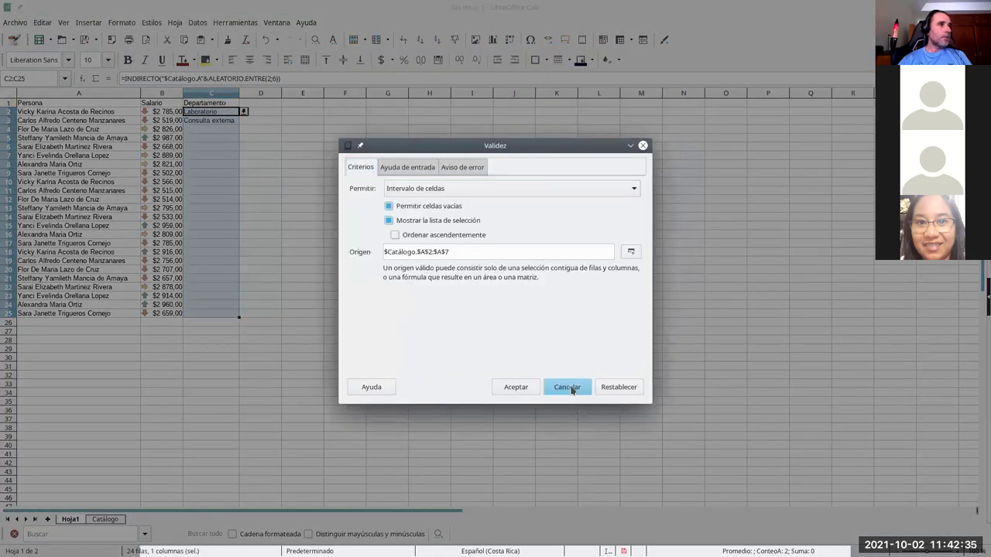
- Fill the random department formula from C2 down to C25
click(220, 122)
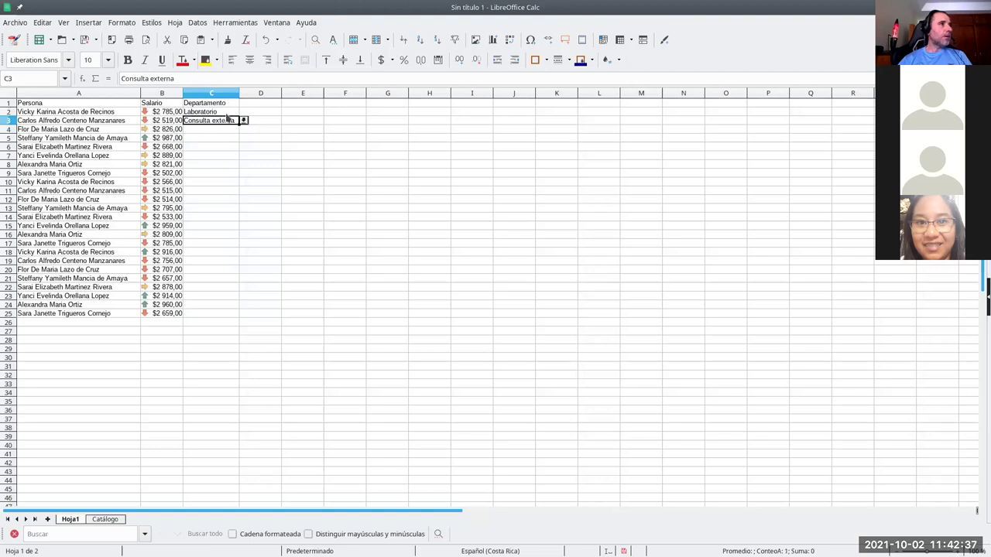
click(226, 115)
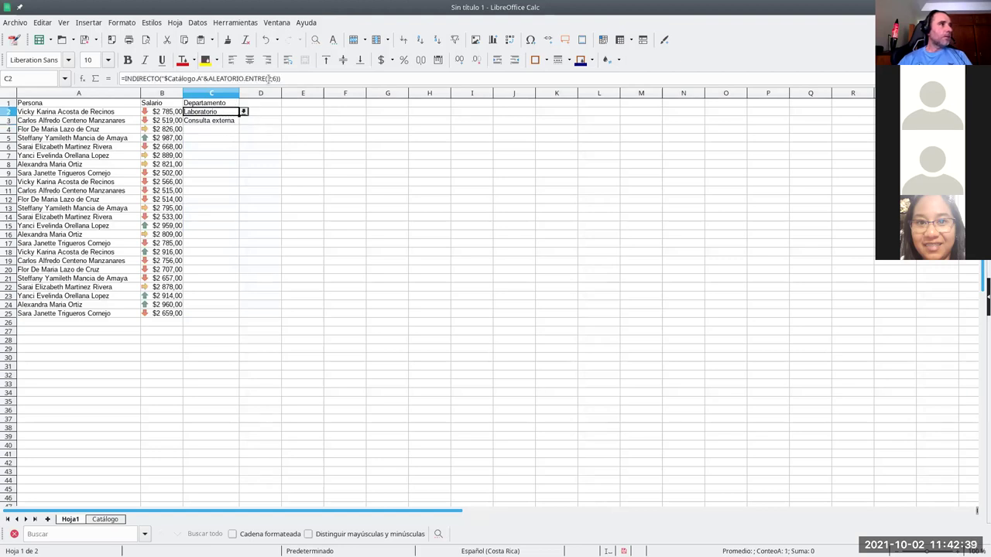
click(243, 112)
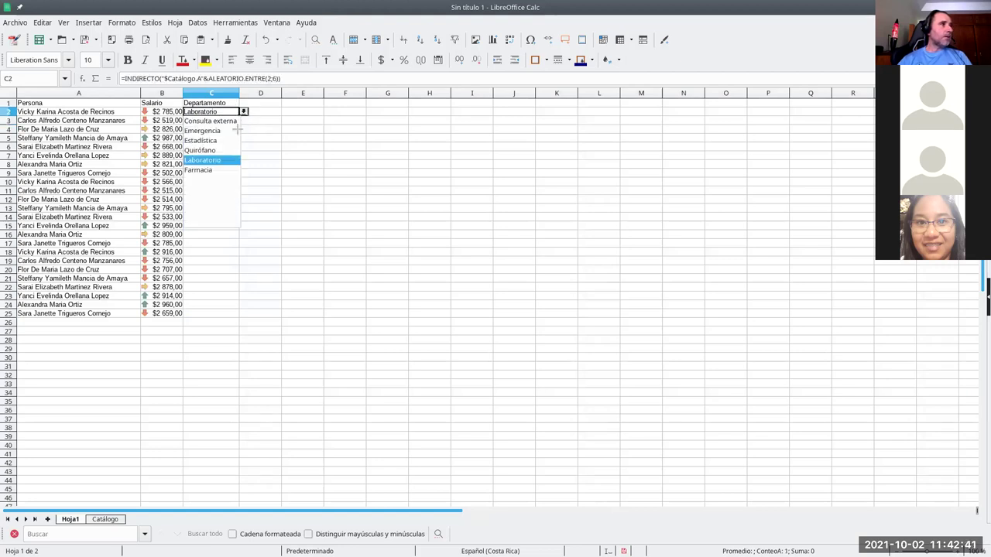
click(263, 131)
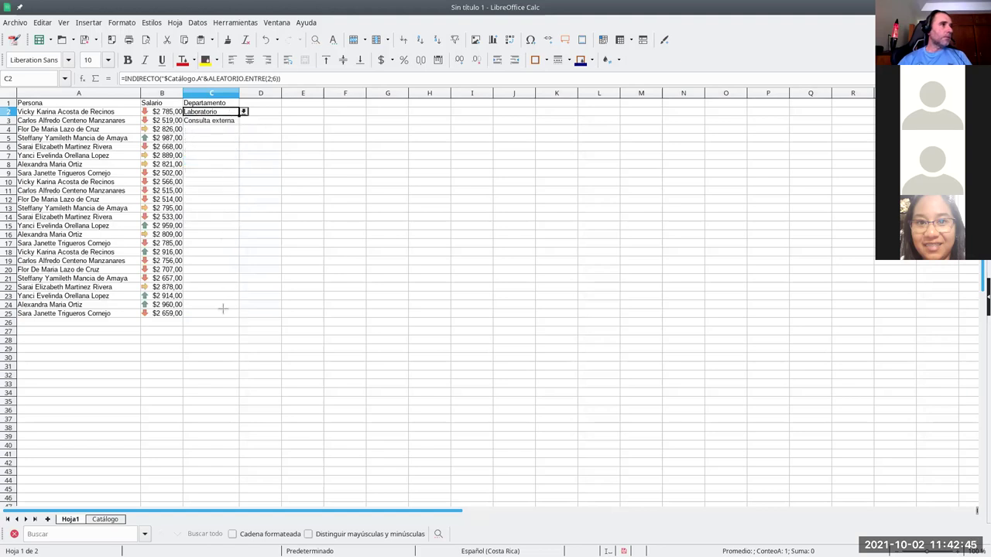
click(243, 128)
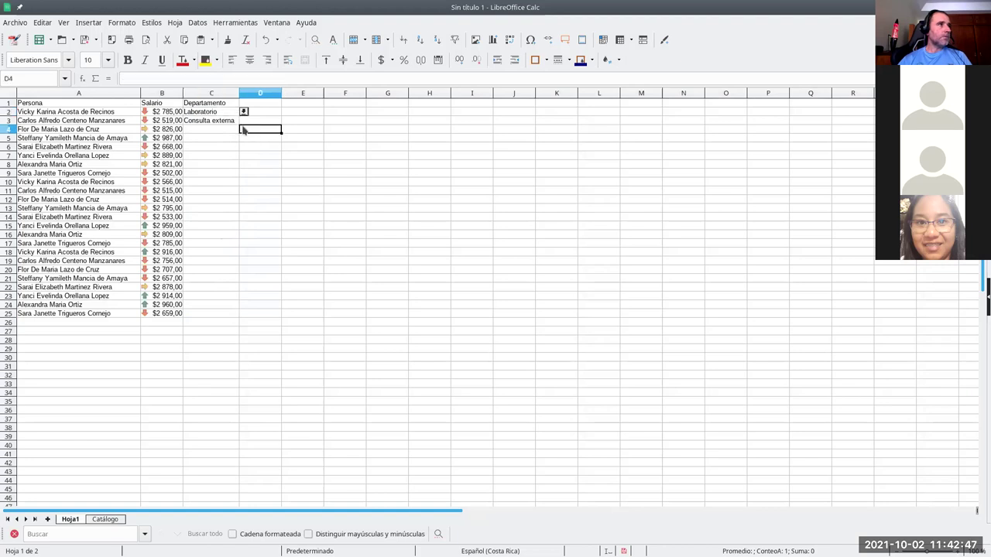
click(232, 112)
drag(239, 116, 248, 314)
drag(260, 199, 261, 208)
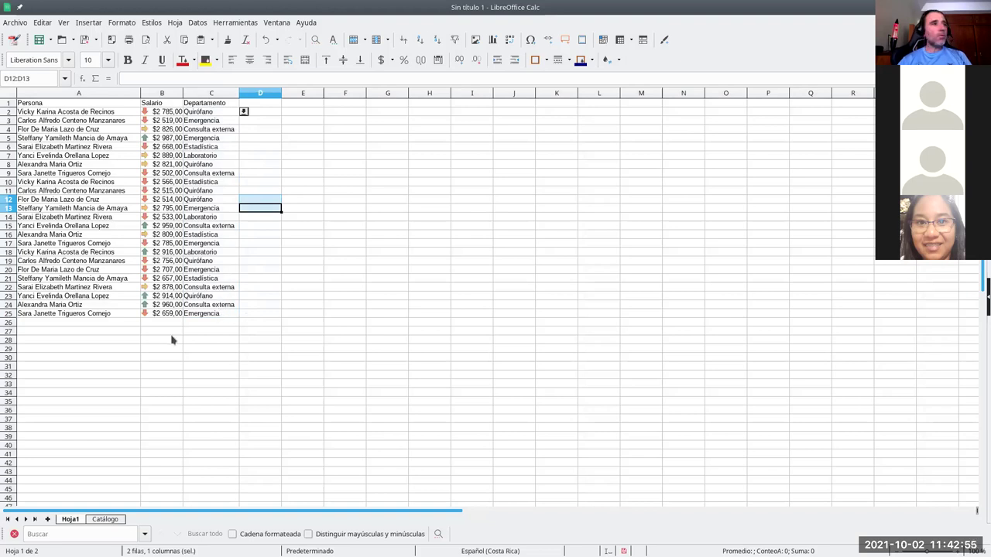
- Compare the department list on the Catálogo sheet with the formula in C6 on Hoja1
click(105, 519)
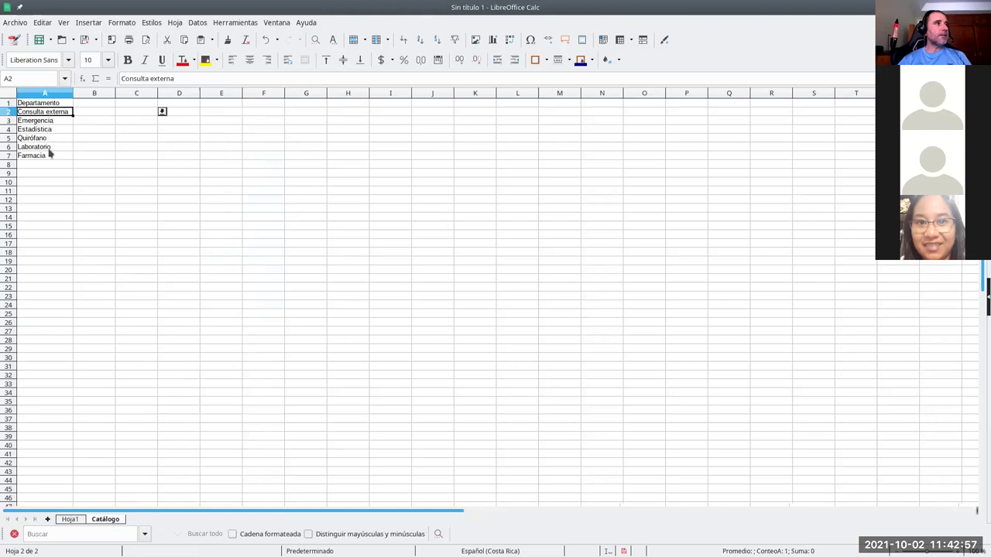
click(129, 113)
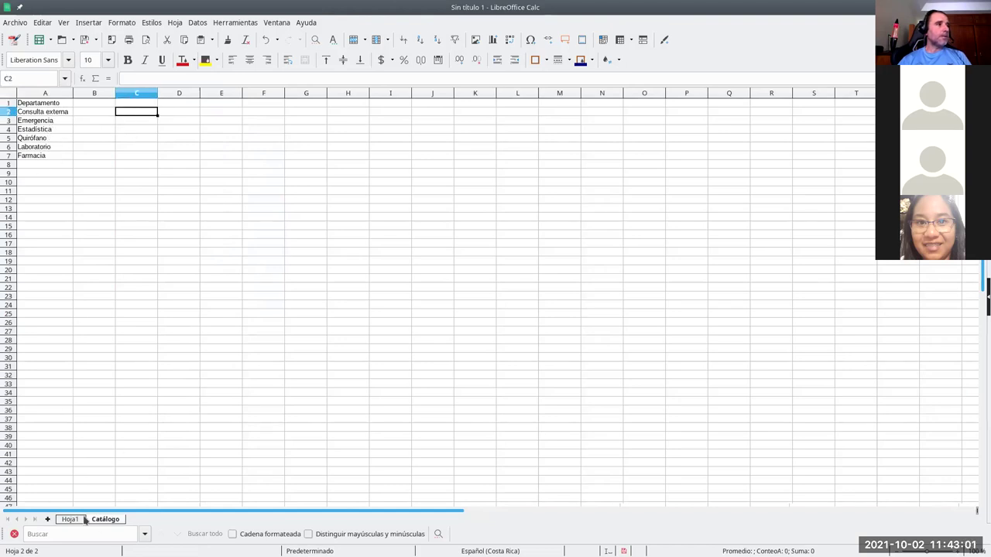
click(77, 519)
click(231, 147)
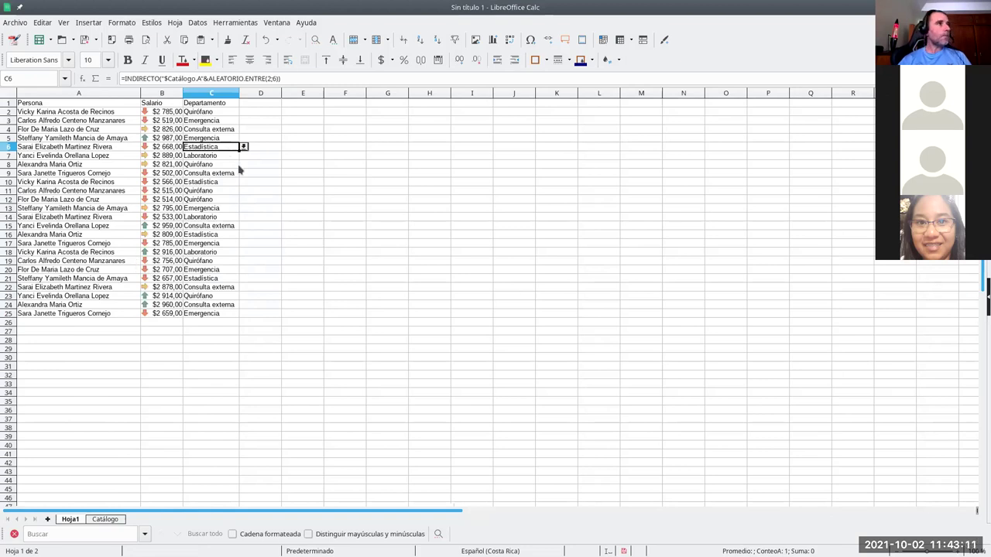
- Add an AutoFilter to the header cells A1:C1 on Hoja1
click(95, 104)
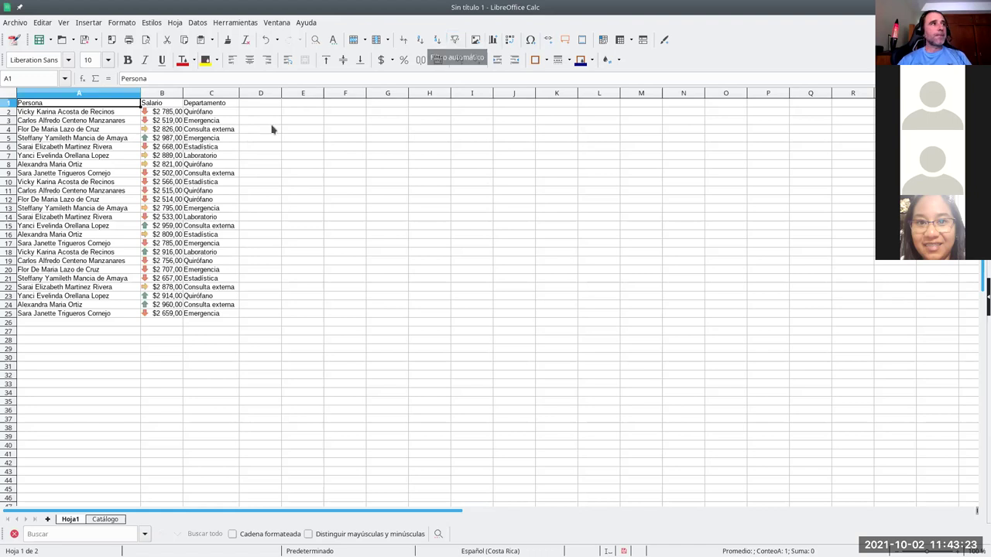
drag(236, 104, 106, 107)
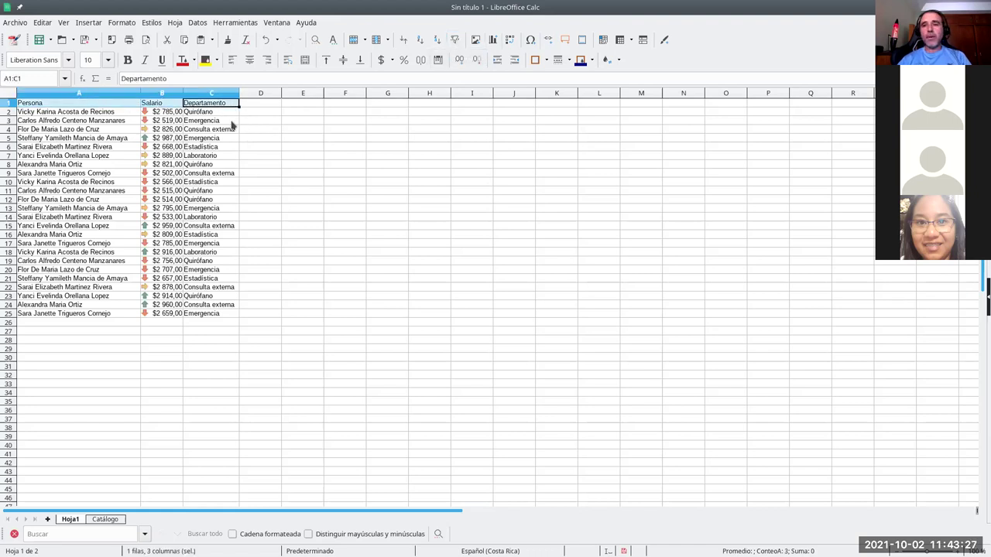
click(455, 43)
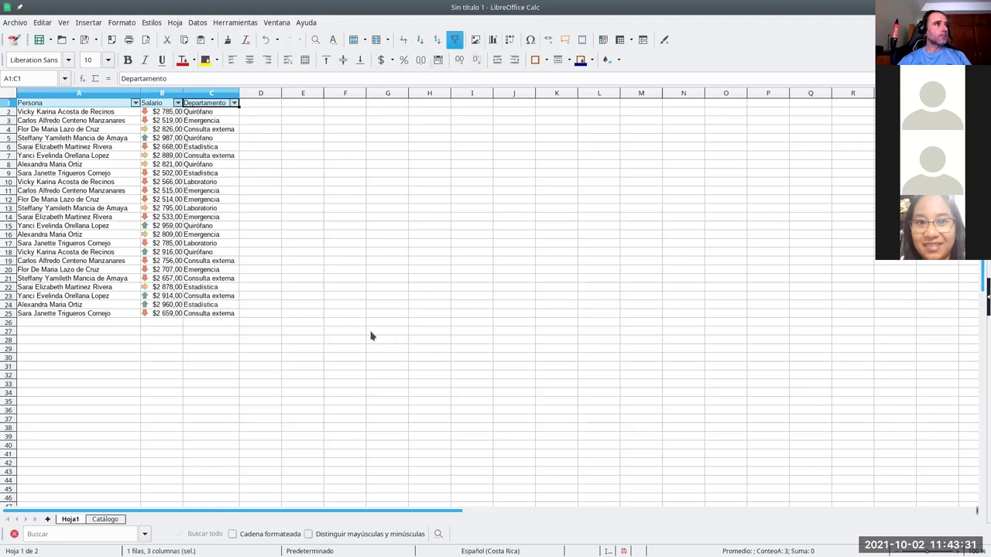
click(264, 172)
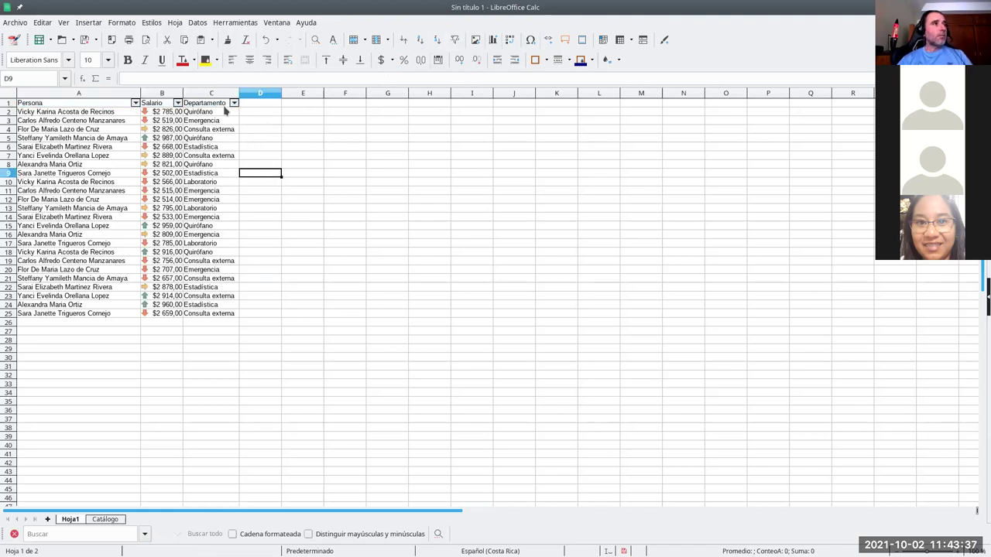
- Examine the filter options and value lists of the Persona and Salario columns
click(135, 103)
click(136, 104)
click(136, 105)
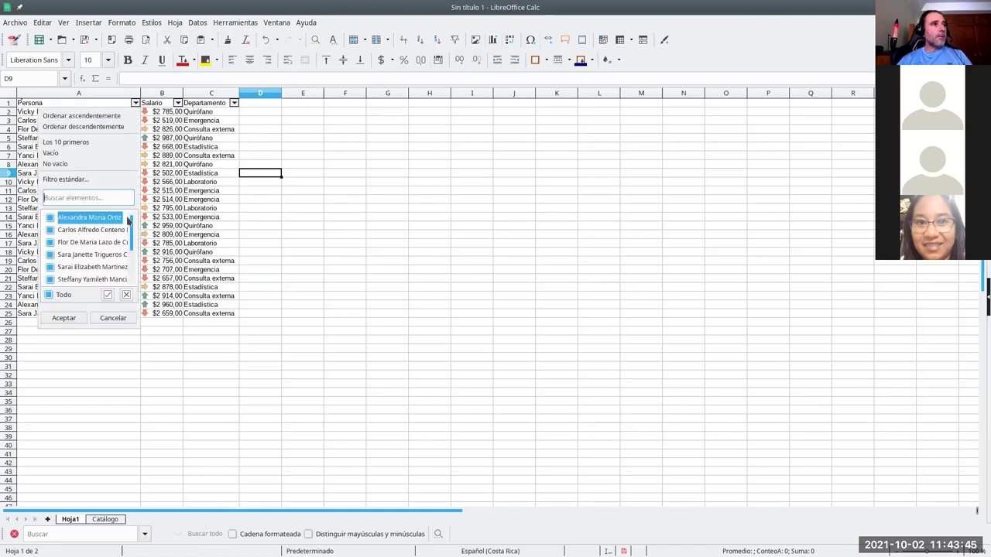
scroll(130, 222, down, 2)
scroll(130, 222, up, 2)
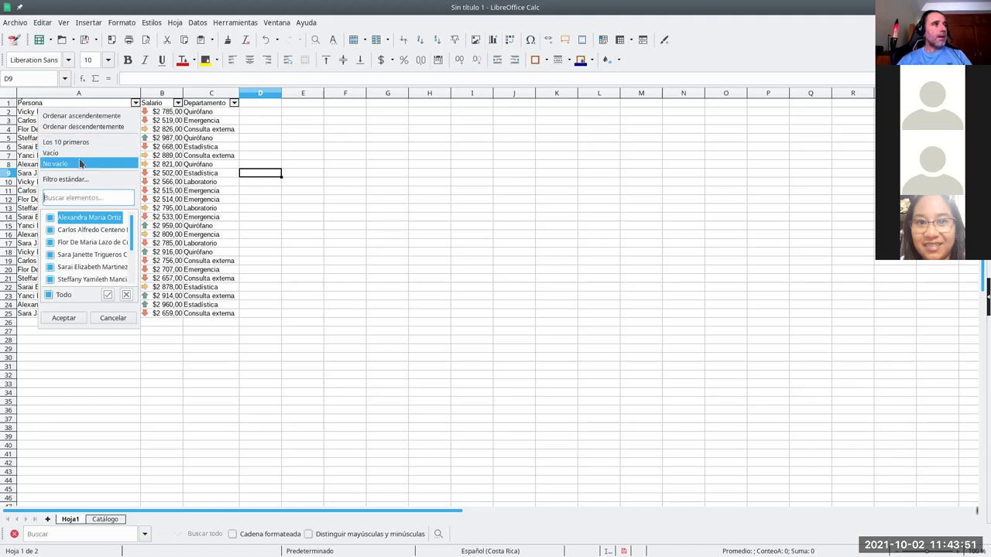
click(177, 103)
click(177, 103)
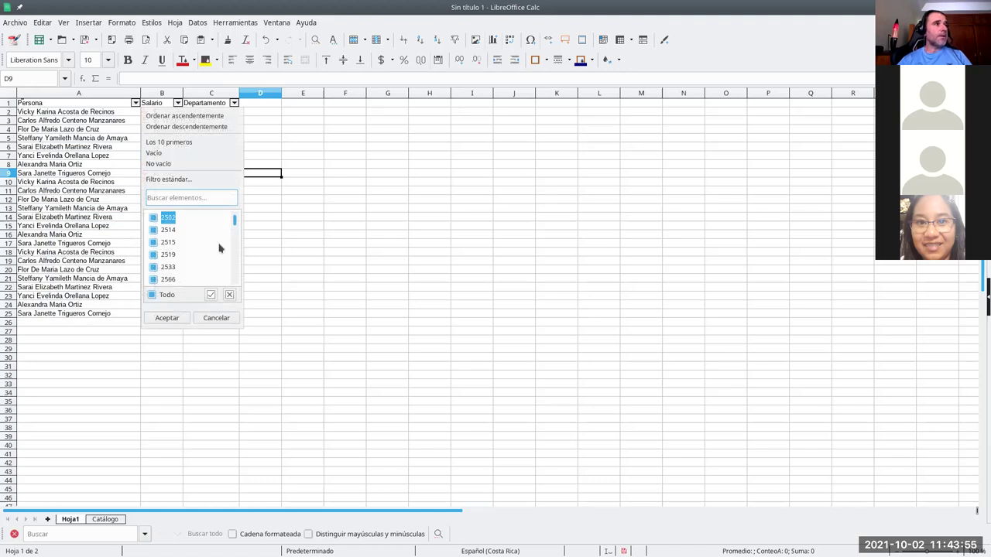
- Filter the Departamento column on Hoja1 to show only Estadística
click(234, 106)
click(235, 105)
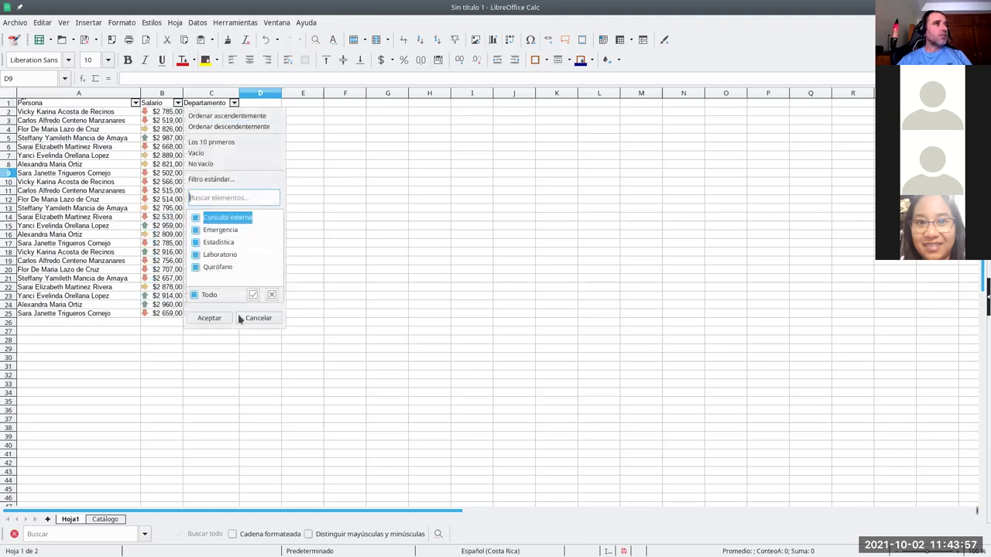
click(194, 295)
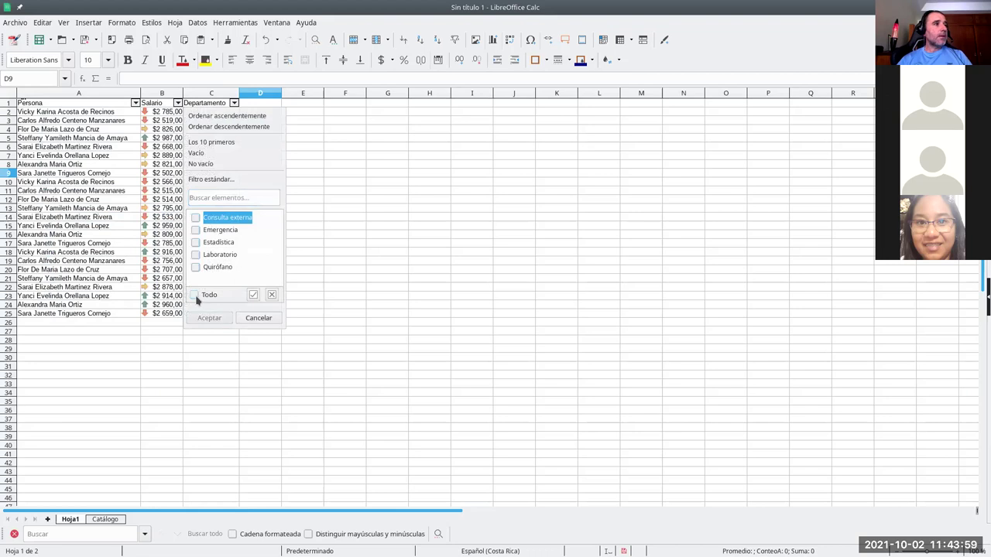
click(195, 242)
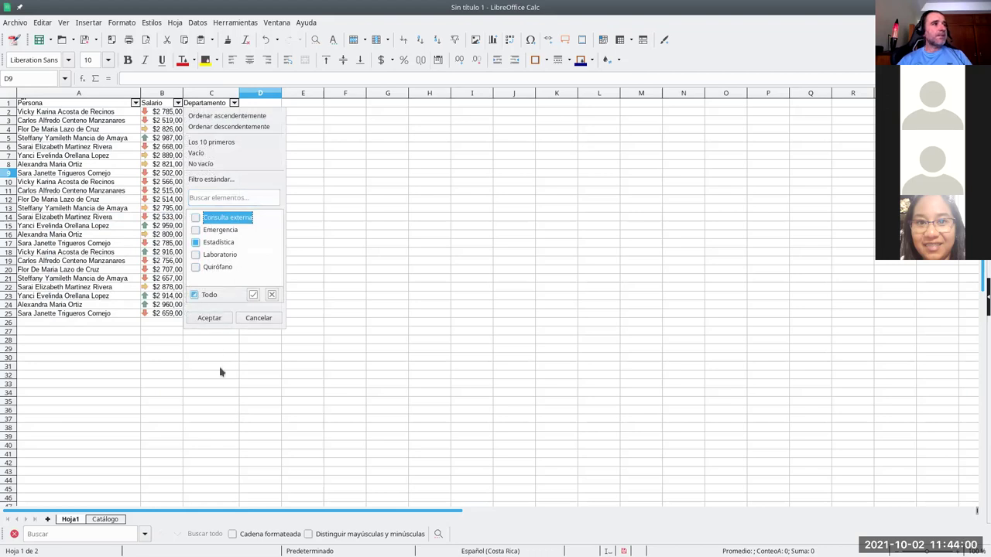
click(209, 318)
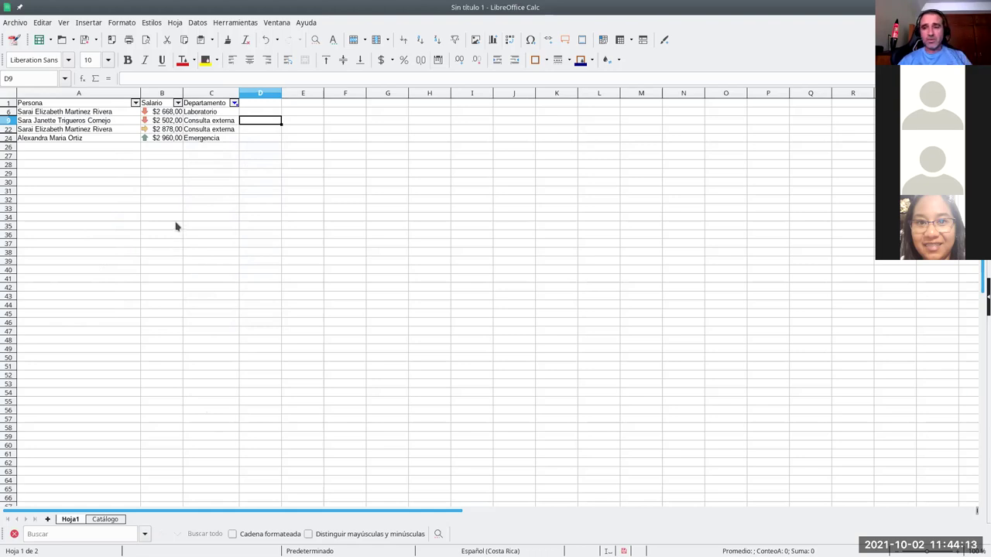
- Clear the Departamento filter by including all departments again
click(235, 103)
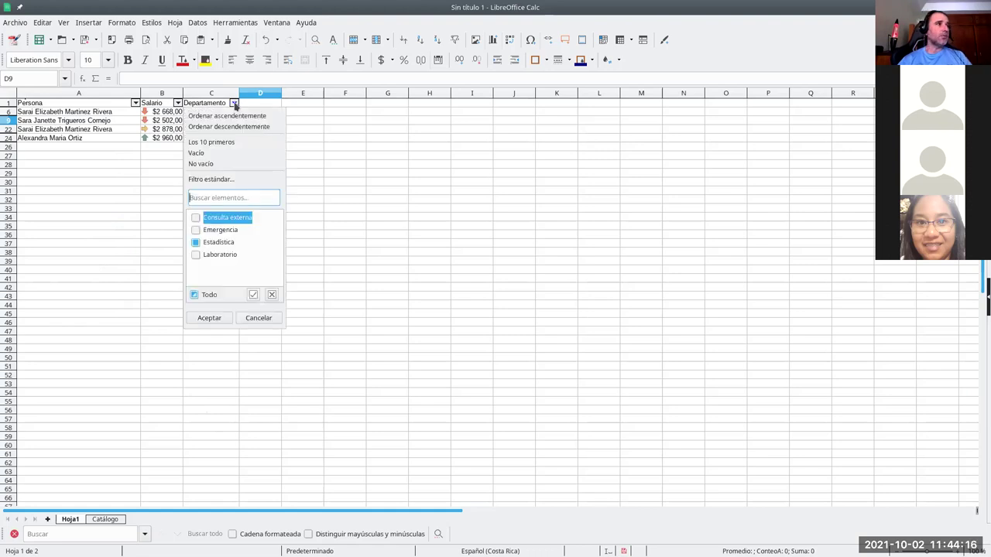
click(194, 295)
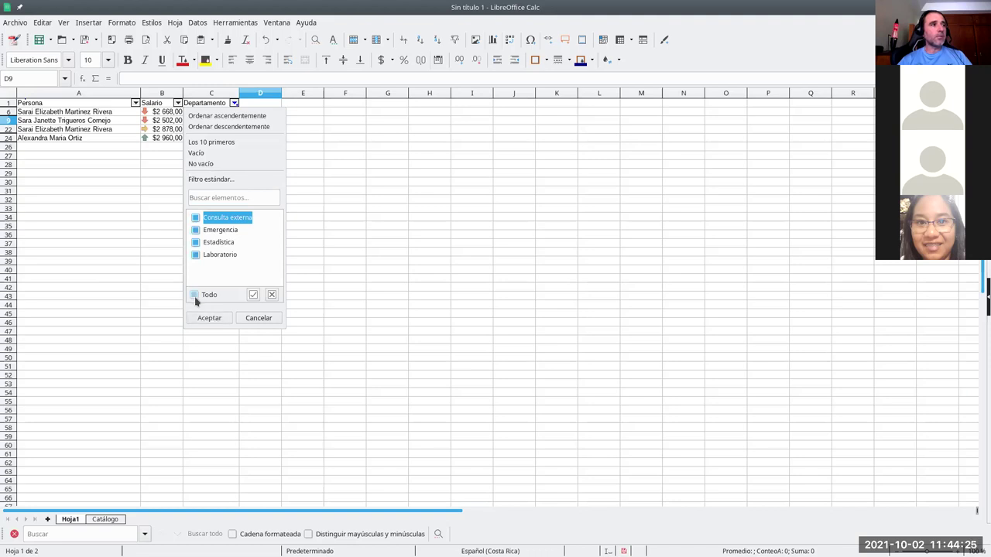
click(208, 318)
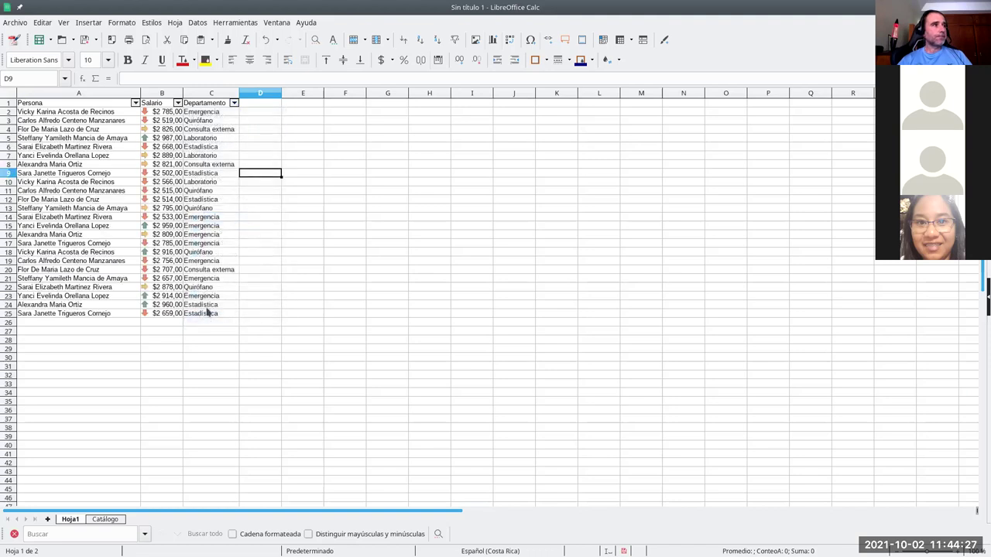
click(110, 199)
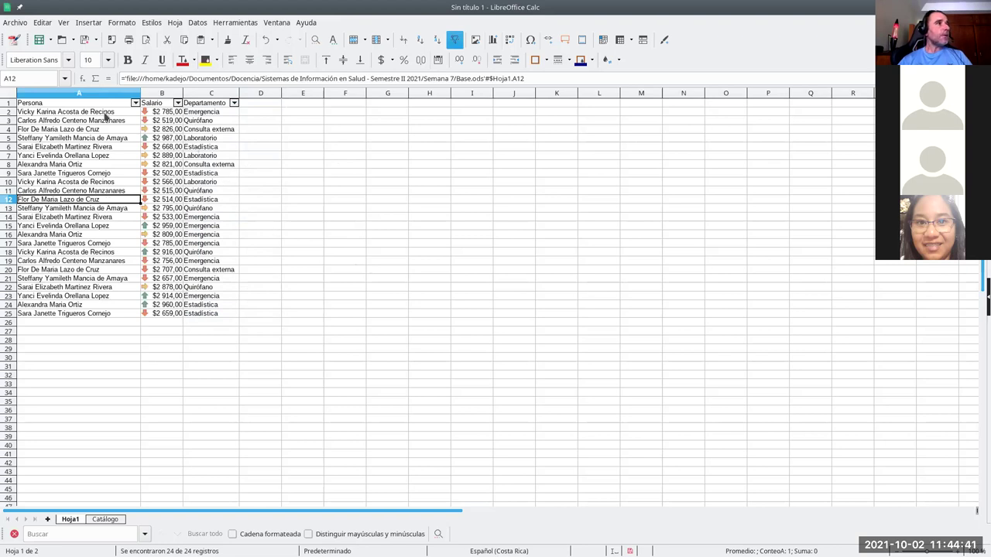
drag(88, 103, 206, 317)
key(ctrl+c)
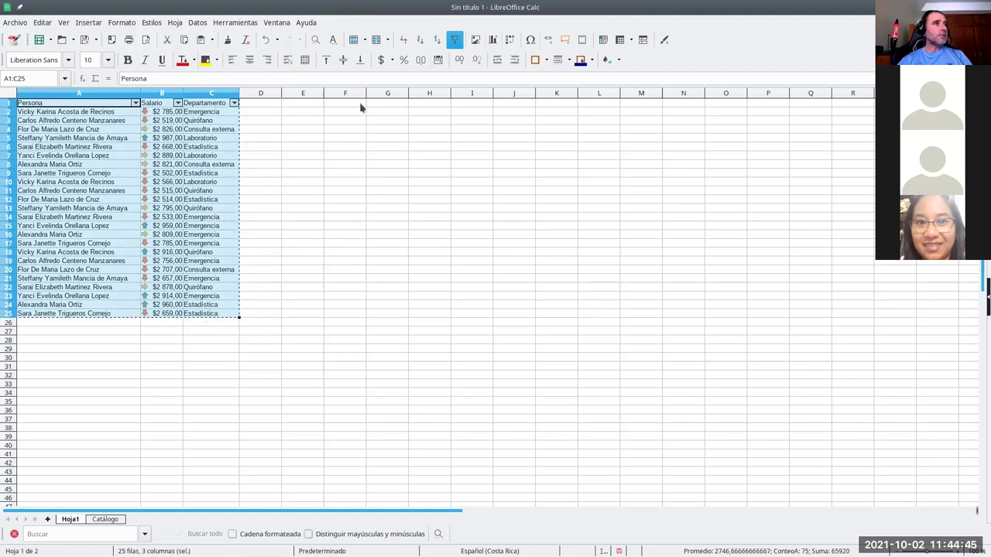
click(360, 105)
- Examine the external link formulas behind the Persona cells from A6 to A10
click(78, 146)
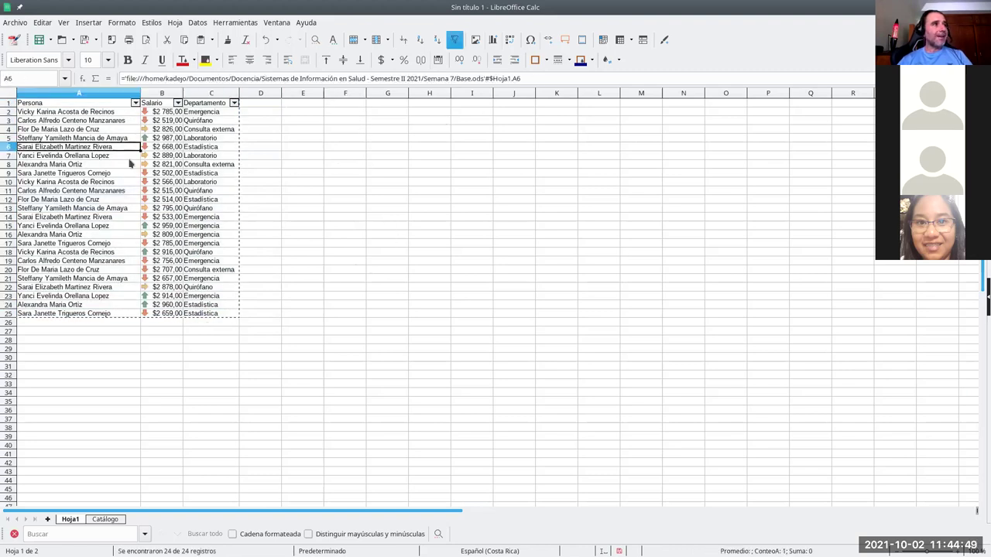
key(Down)
key(Down)
key(Down)
key(Down)
key(Down)
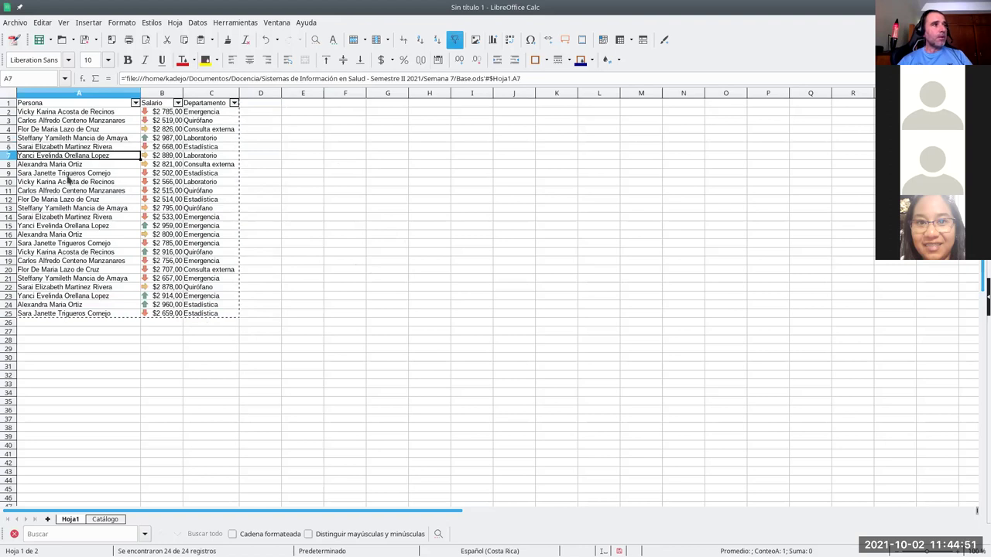
click(67, 184)
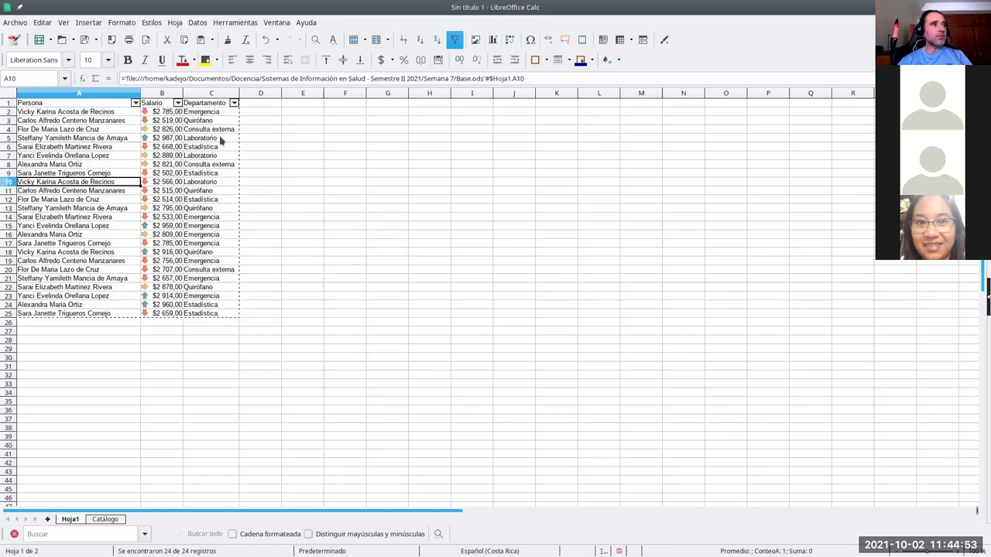
drag(536, 78, 121, 78)
key(Escape)
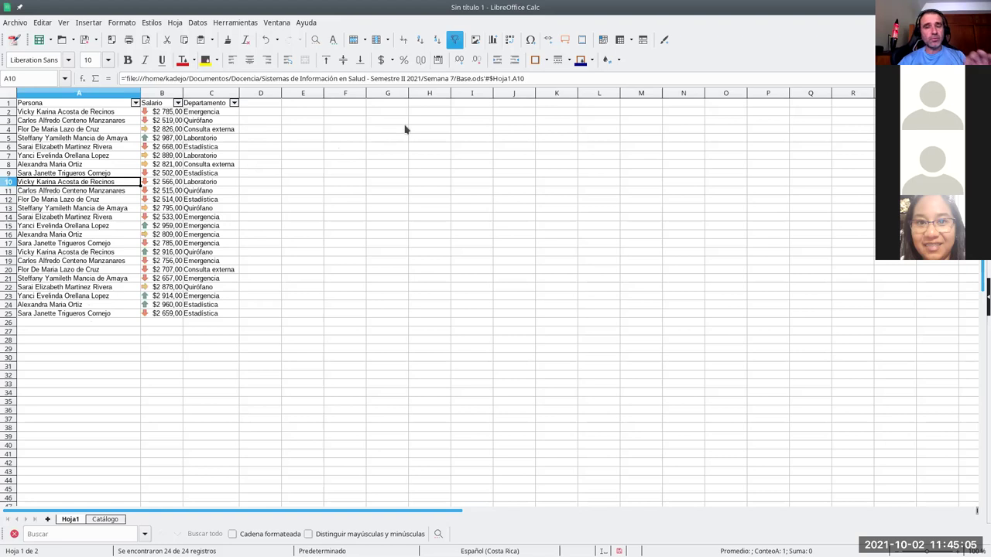
- Copy the whole table A1:C25 on Hoja1 and choose A27 as the destination
click(63, 351)
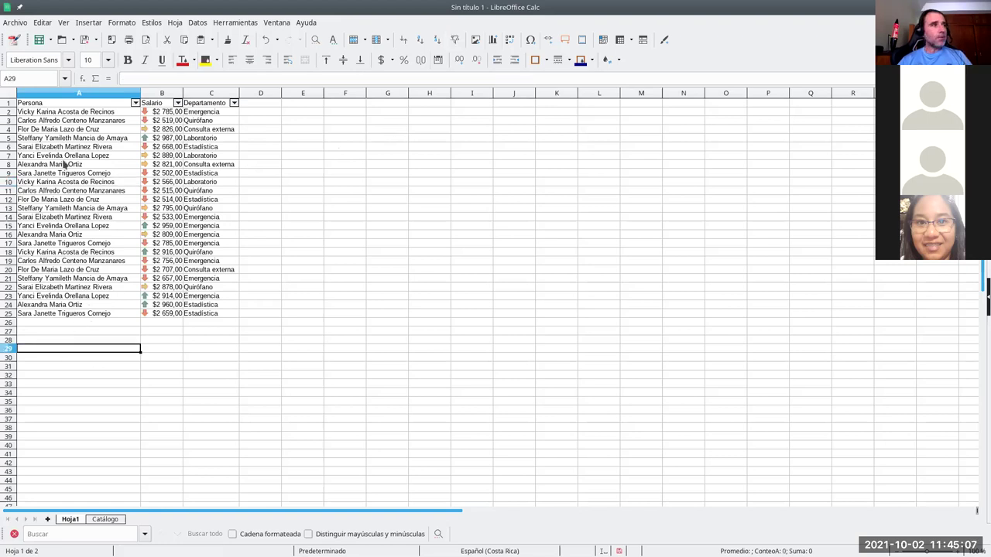
drag(43, 104, 205, 316)
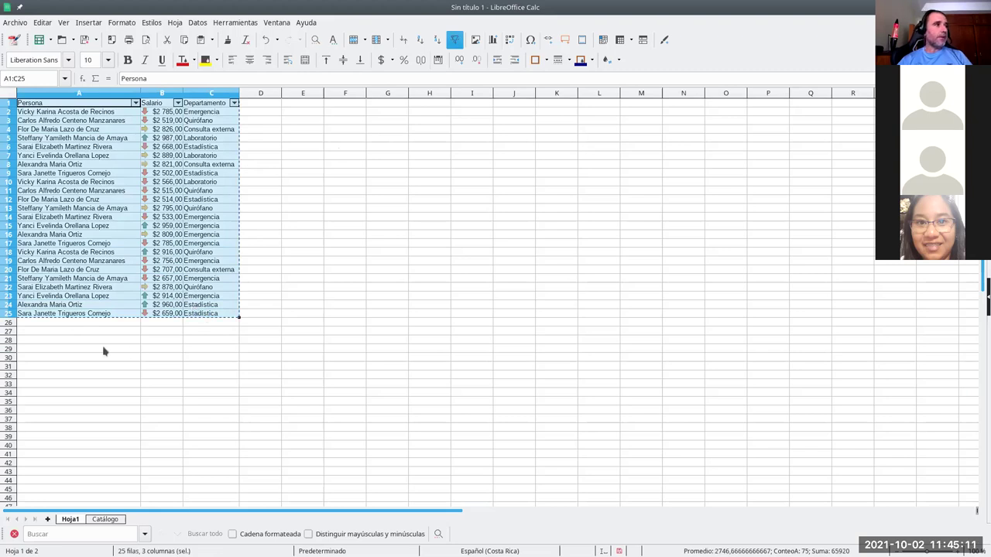
key(ctrl+c)
click(85, 328)
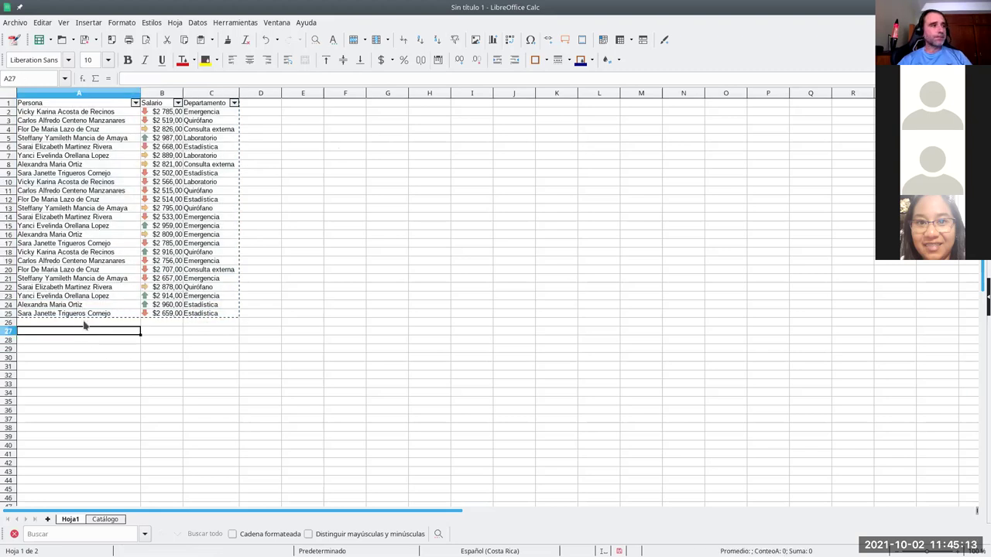
- Try to paste the copied table with its formulas at A27
key(ctrl+v)
click(108, 340)
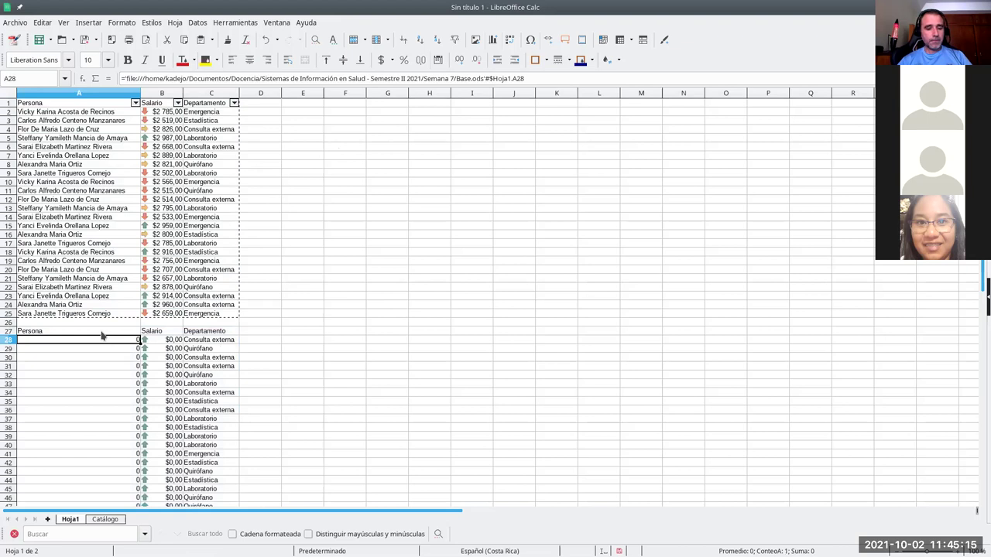
key(ctrl+z)
key(ctrl+shift+v)
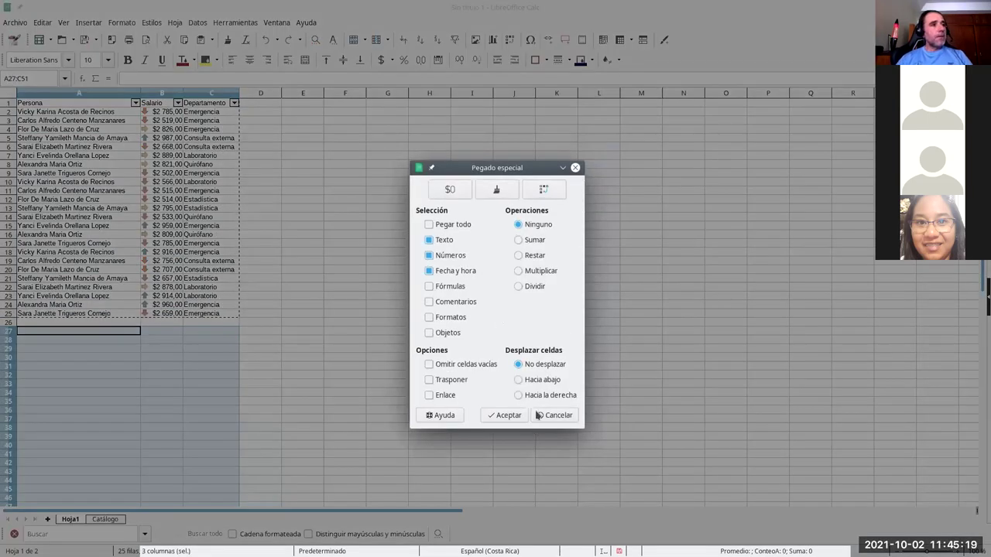
click(539, 415)
click(43, 23)
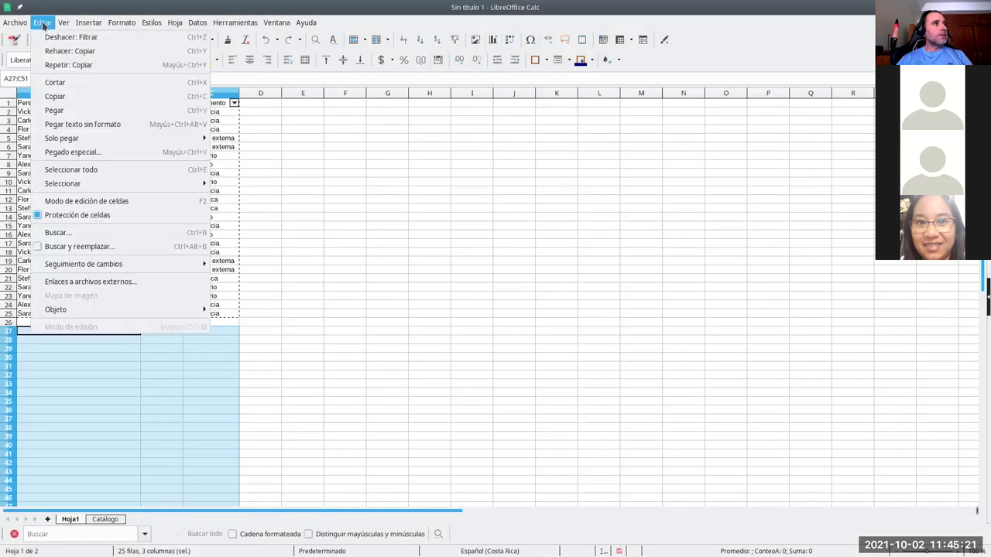
click(114, 124)
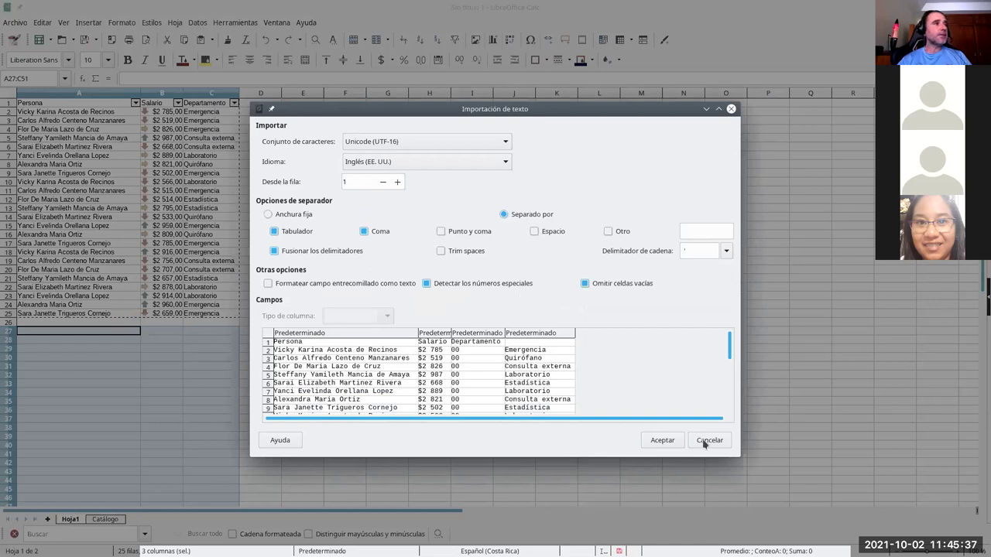
click(708, 440)
- Paste the copied table at A27 with Paste Special, keeping only text, numbers and dates without formulas or formats
click(42, 22)
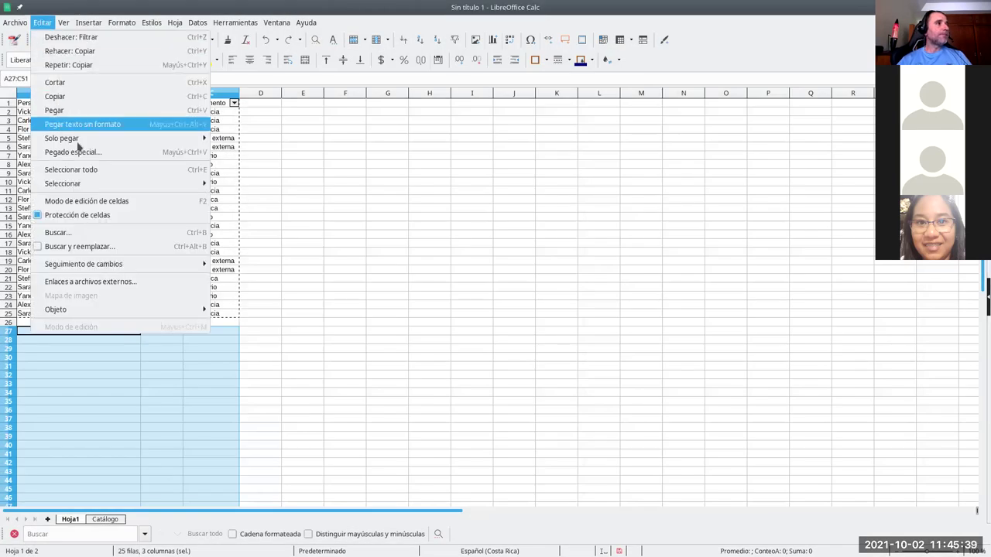
click(267, 232)
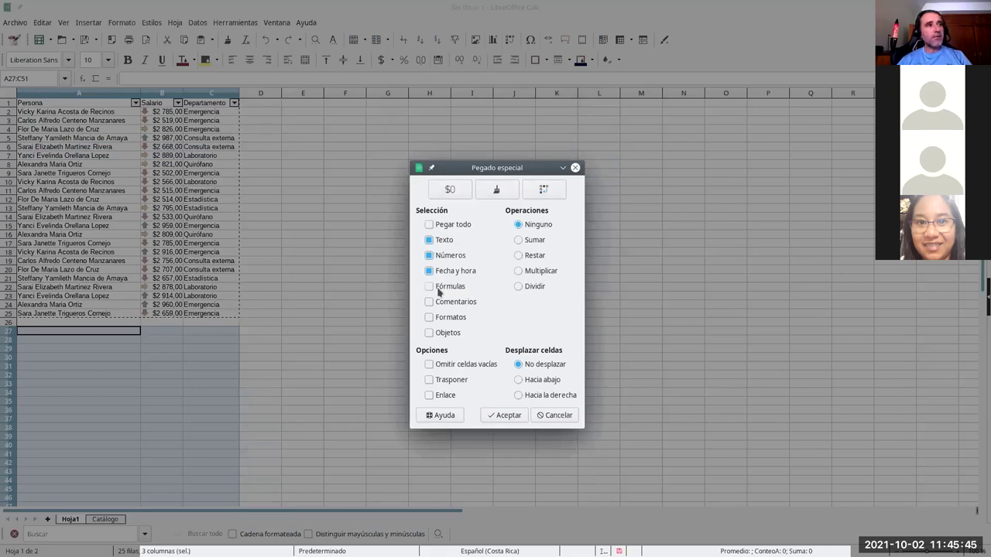
click(444, 243)
click(492, 415)
click(241, 344)
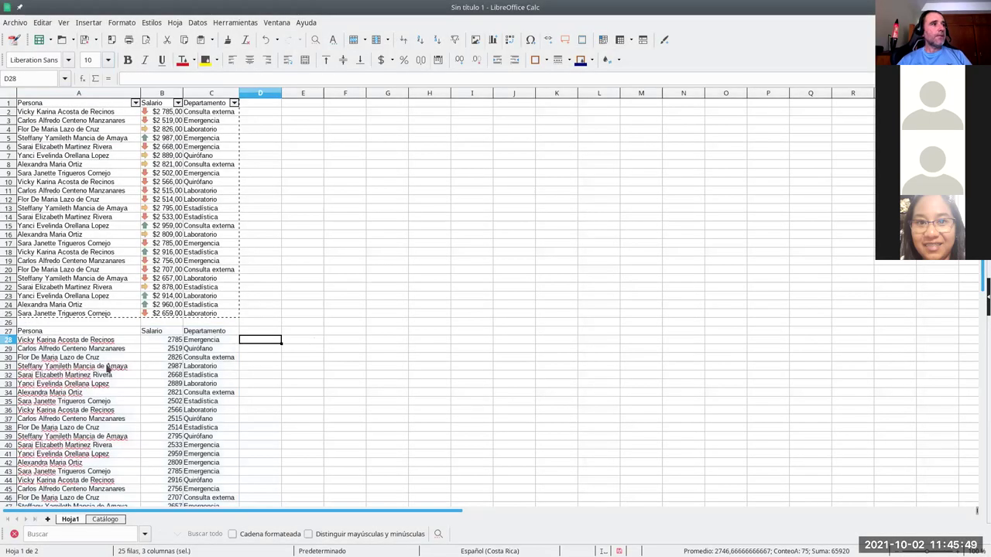
drag(151, 341, 155, 471)
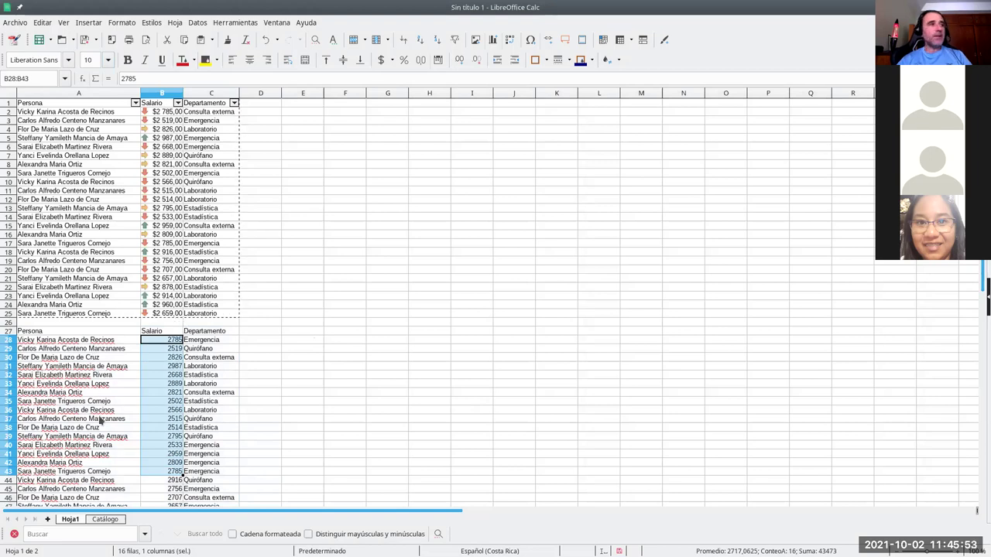
click(58, 358)
- Move the values-only table A27:C51 to A1 of a new sheet and fit column A to the width of its contents
scroll(132, 367, down, 2)
scroll(134, 368, up, 2)
scroll(132, 363, down, 1)
drag(82, 304, 196, 496)
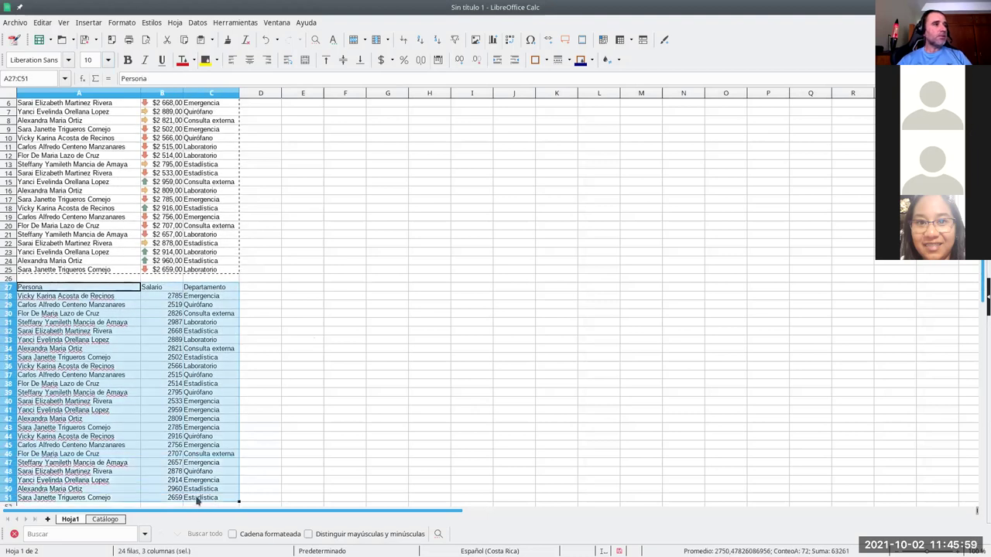
key(ctrl+x)
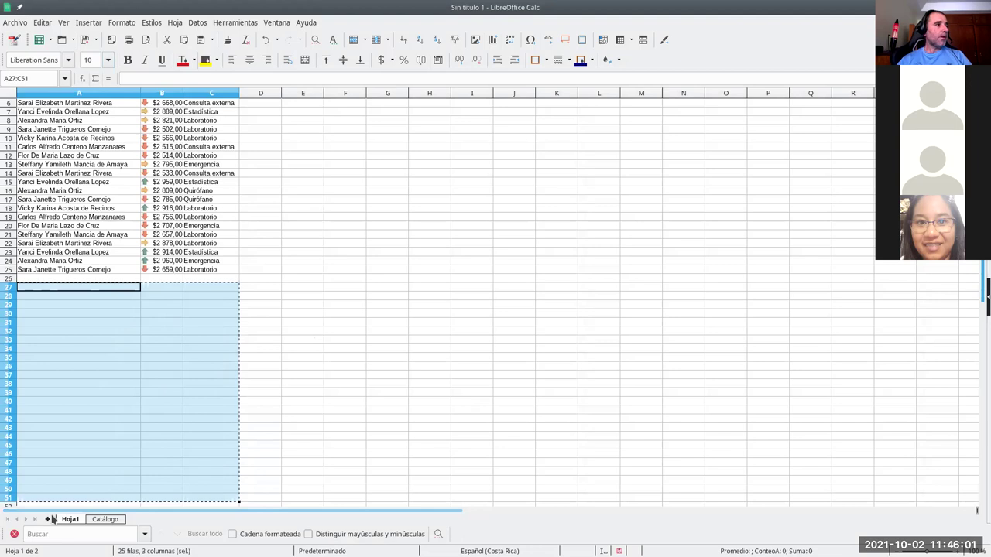
click(47, 520)
key(ctrl+v)
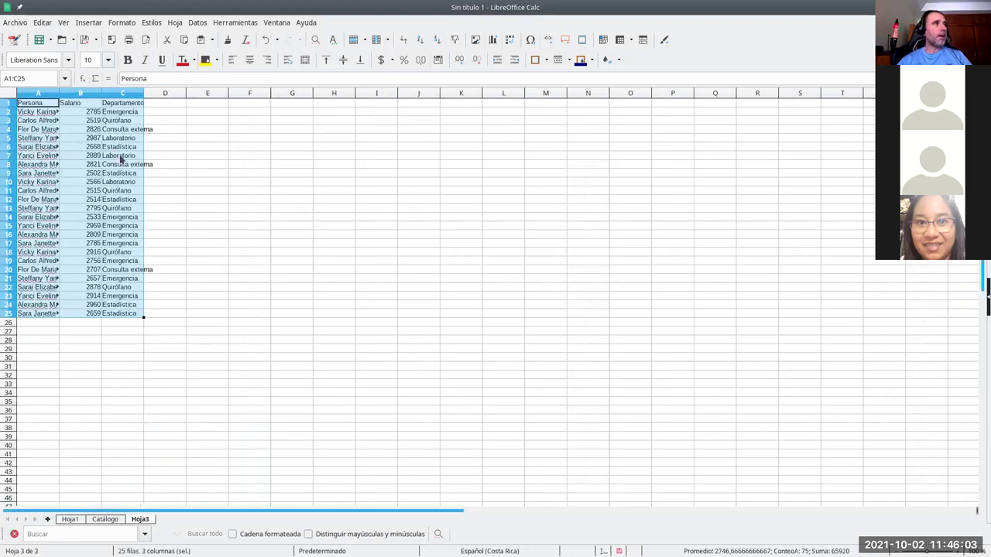
double_click(60, 96)
click(73, 191)
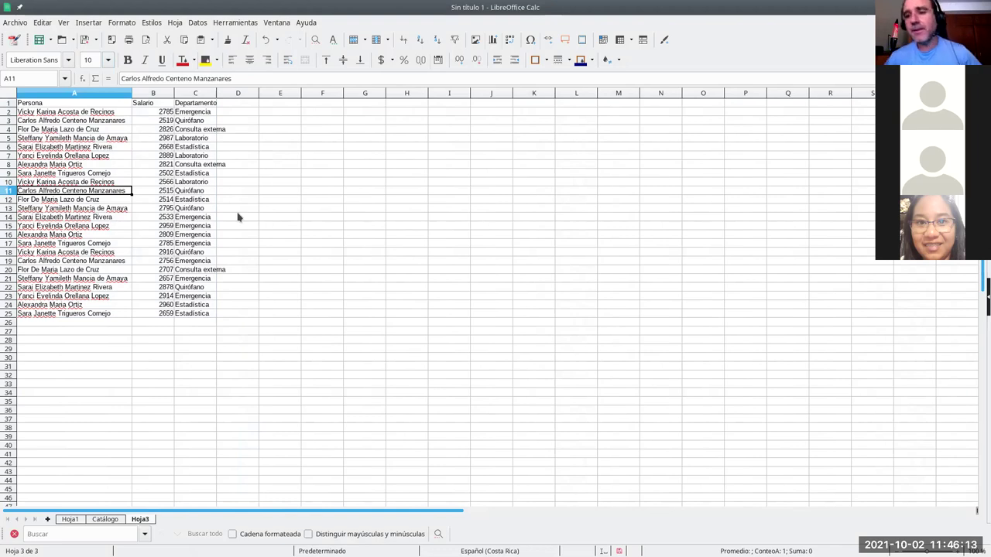
- Compare the repeated records of the same person in rows 2, 10 and 18 of Hoja3
key(XF86AudioRaiseVolume)
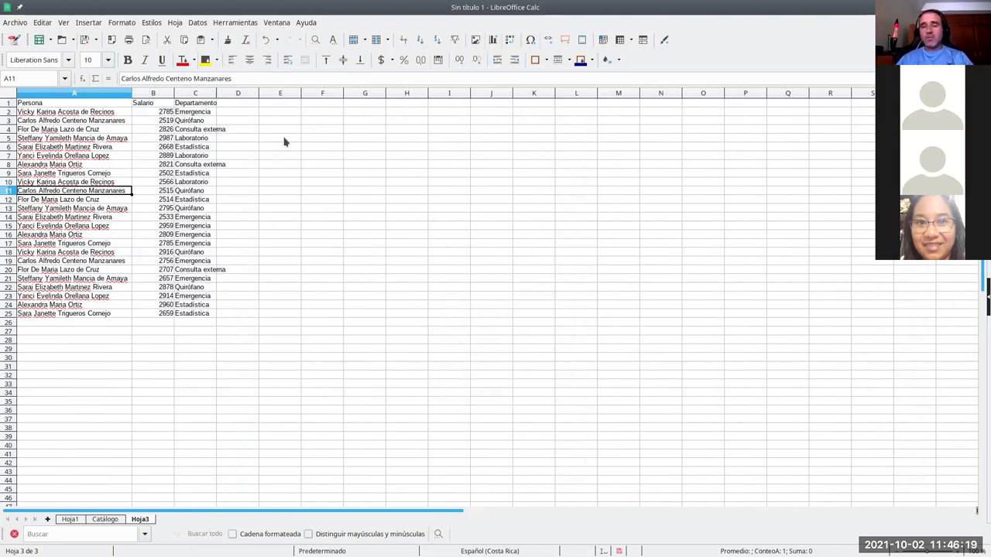
click(31, 139)
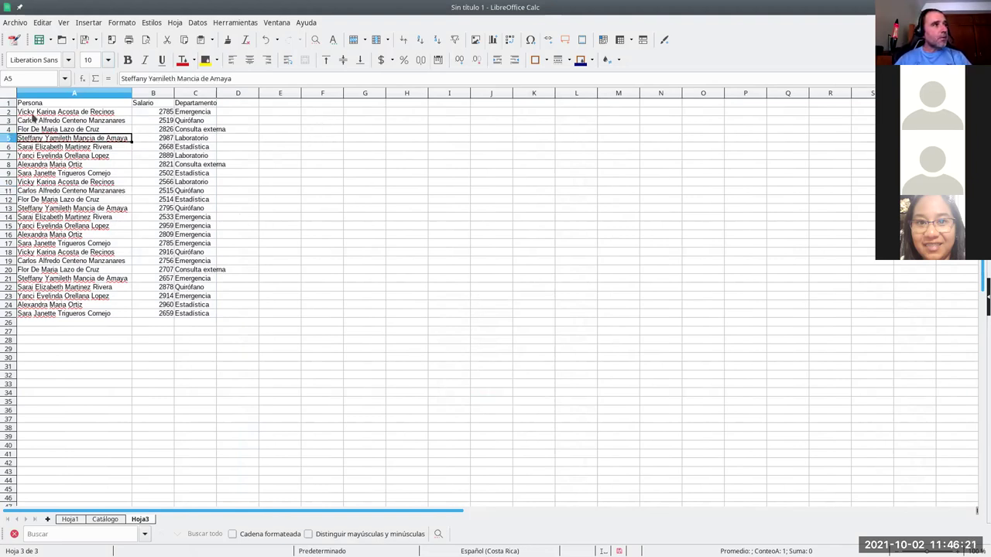
click(33, 113)
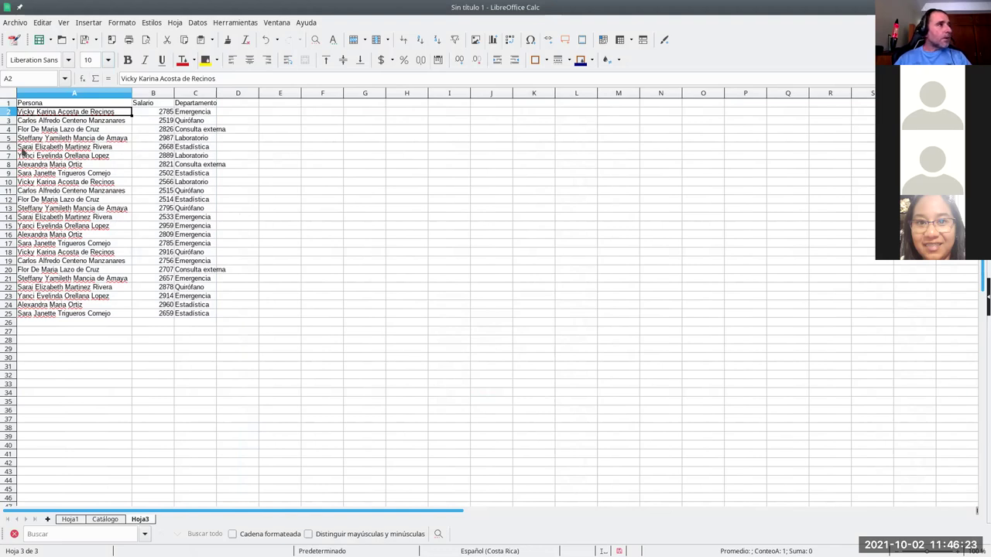
click(25, 183)
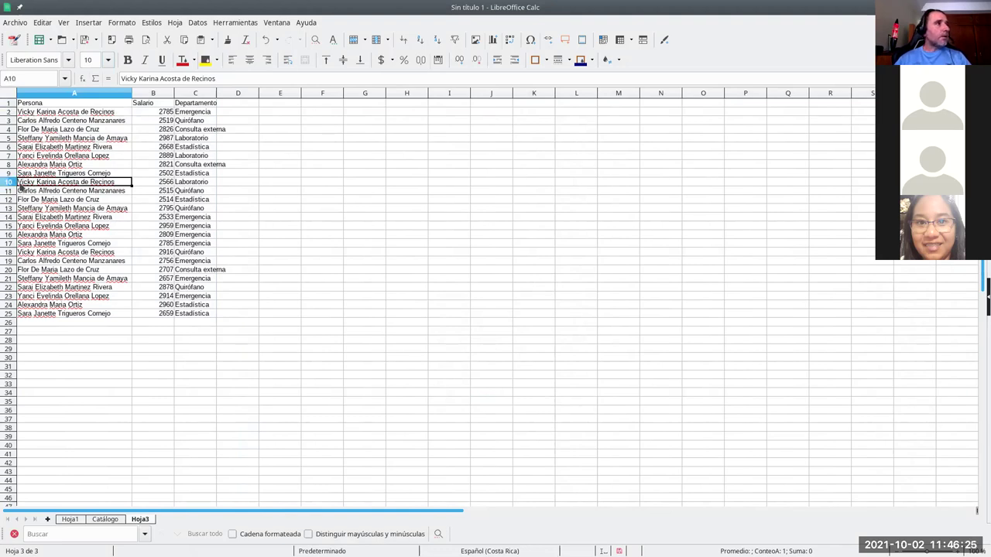
click(9, 253)
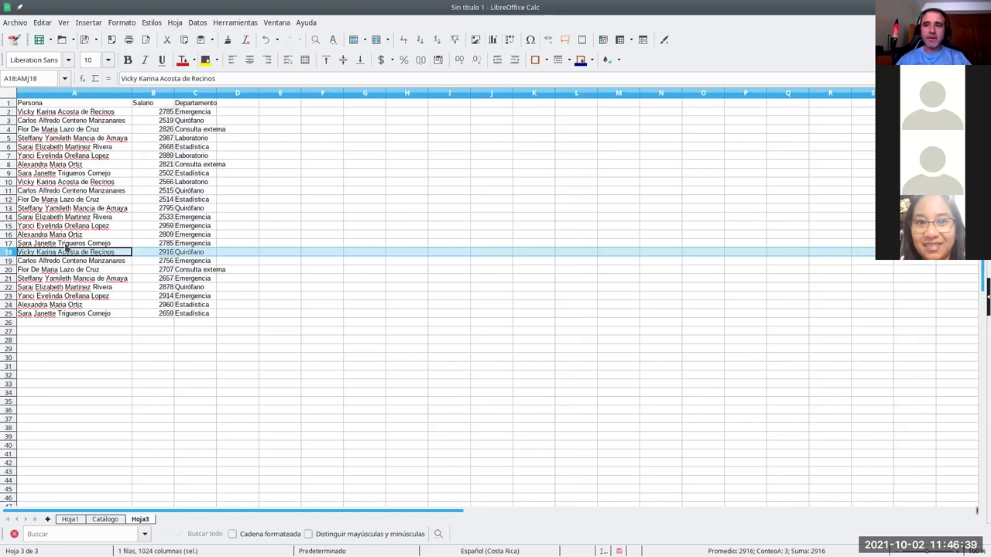
- Try to filter the table A1:C25 on Hoja3 with a standard filter where Persona is No vacío, using Sin duplicados
click(45, 105)
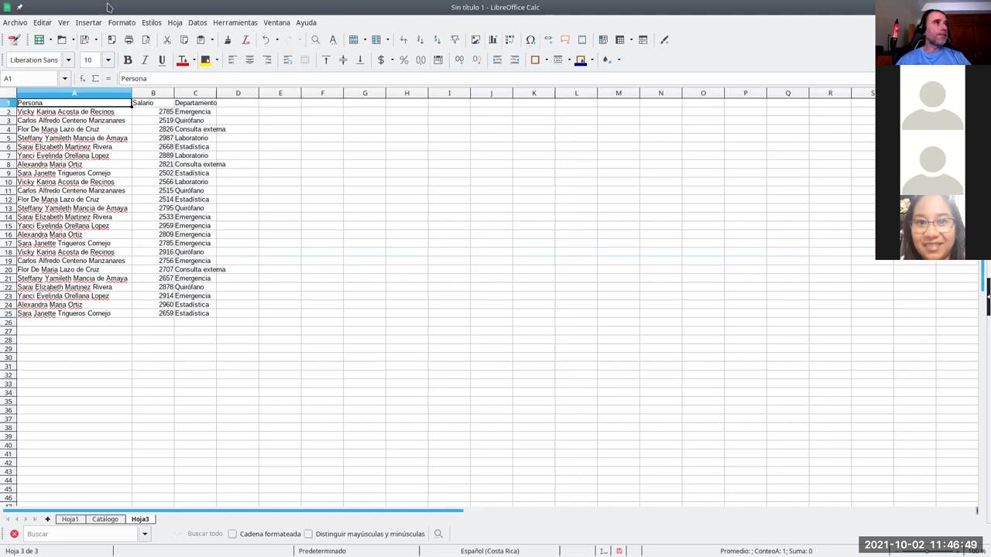
click(196, 24)
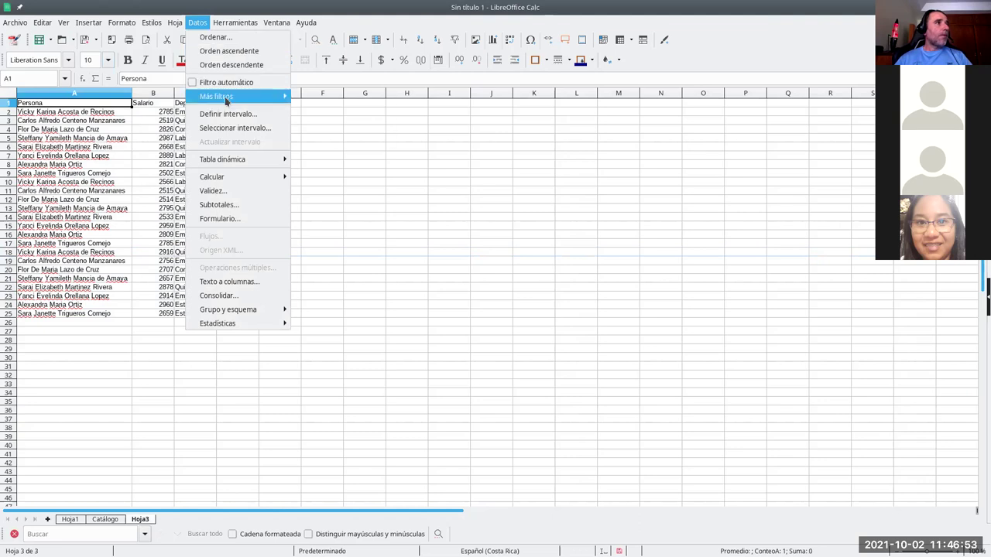
mouse_move(226, 99)
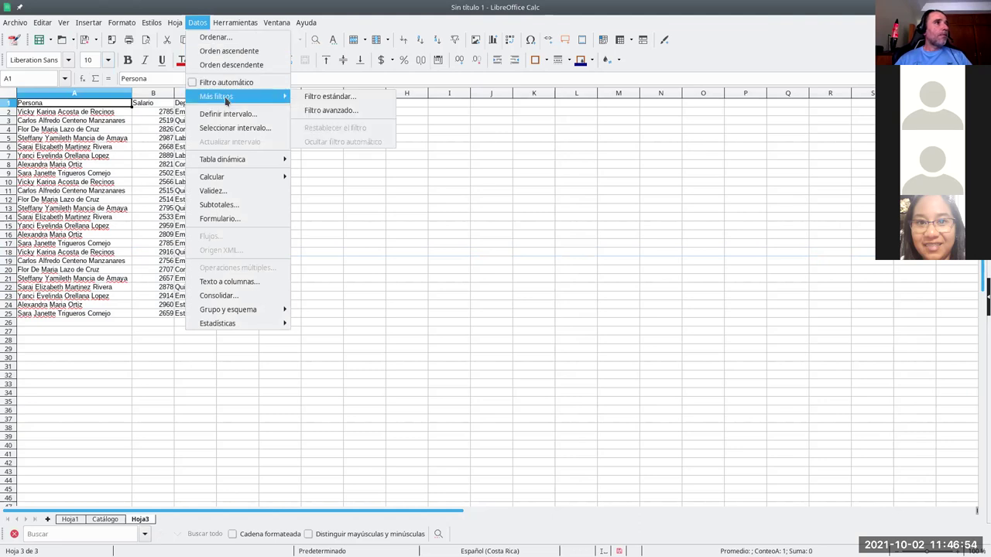
click(330, 100)
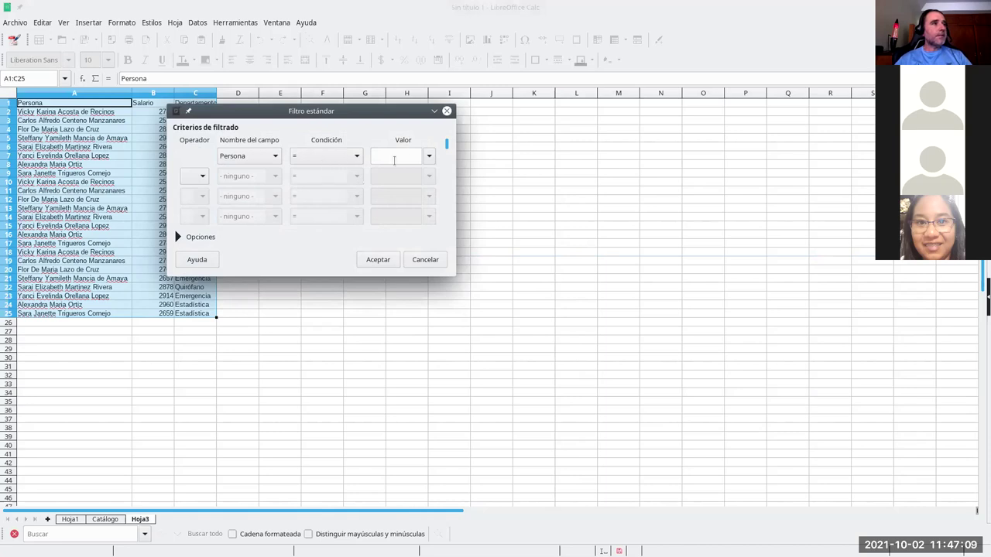
click(428, 157)
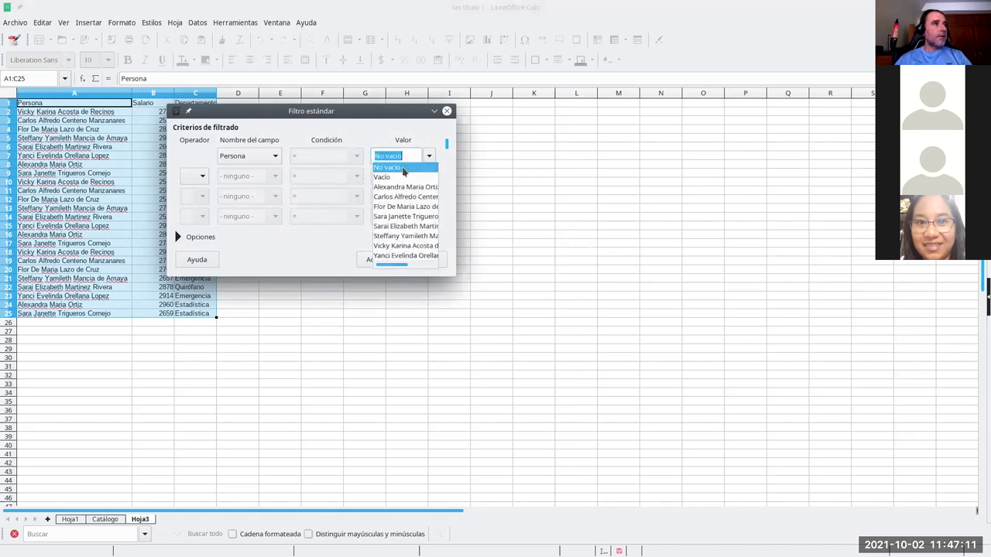
click(403, 169)
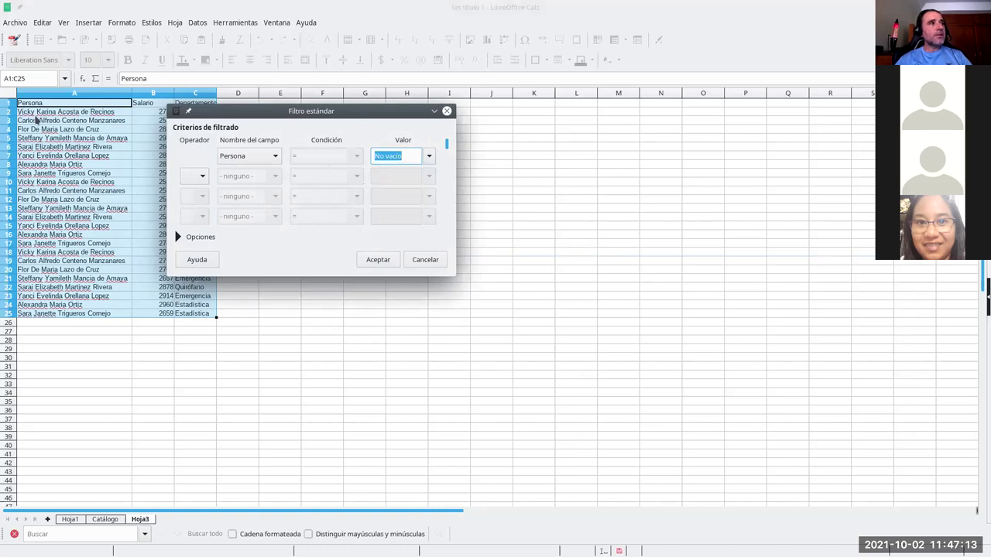
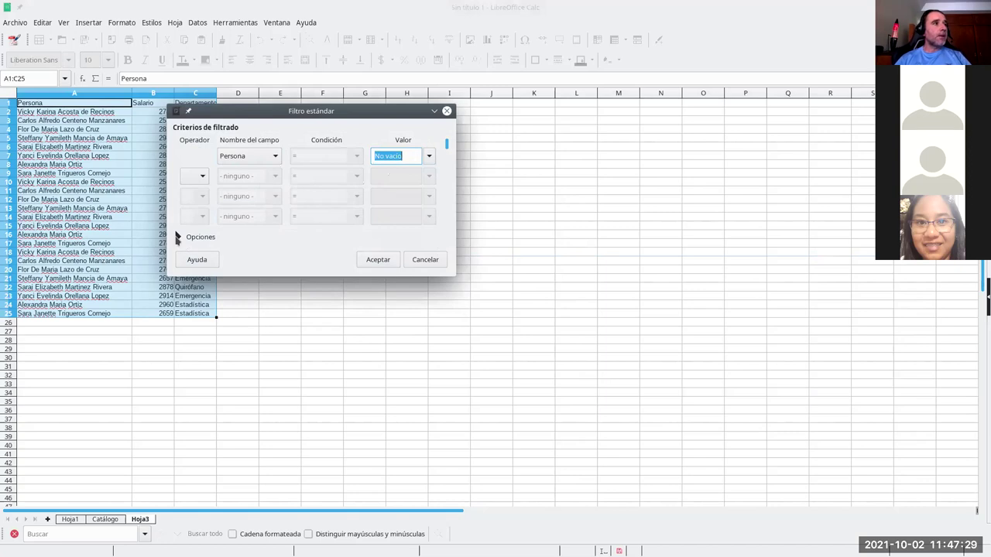
click(177, 237)
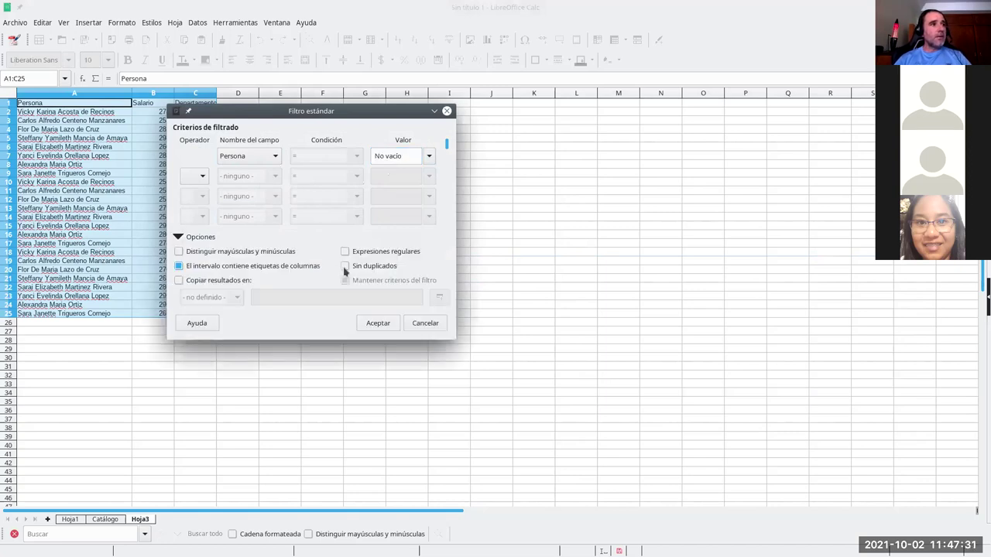
click(346, 267)
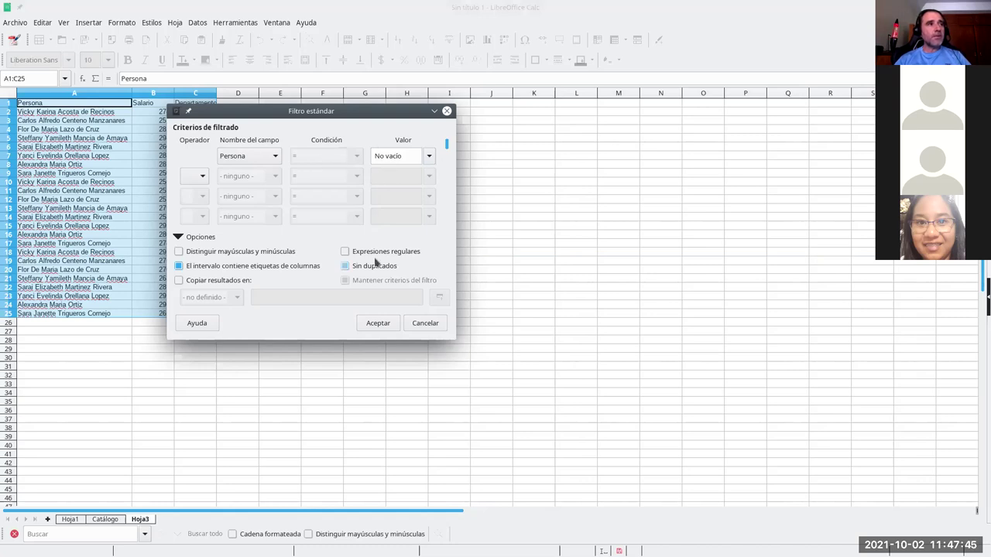
click(378, 324)
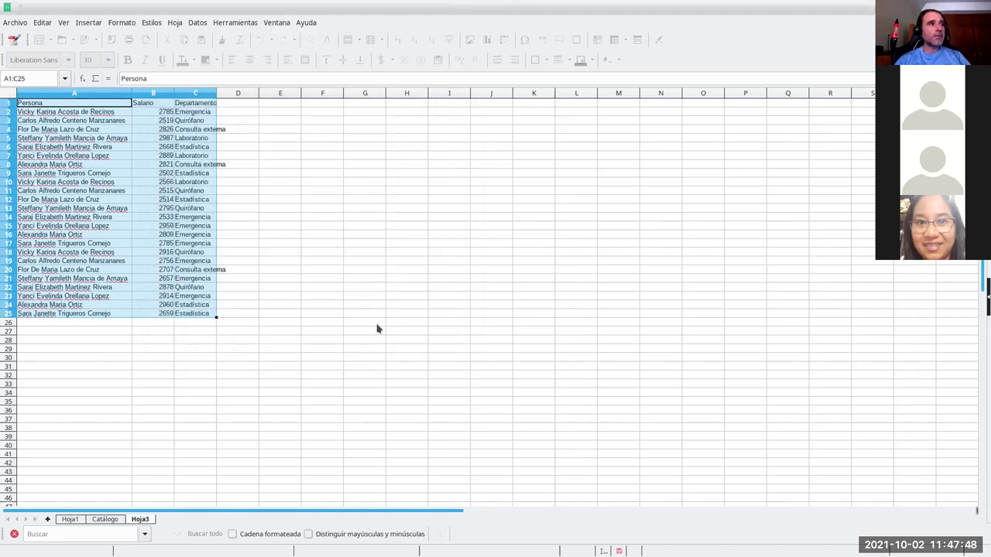
- Turn on AutoFilter for the whole table A1:C25
click(179, 238)
click(100, 163)
click(62, 112)
drag(47, 102, 197, 316)
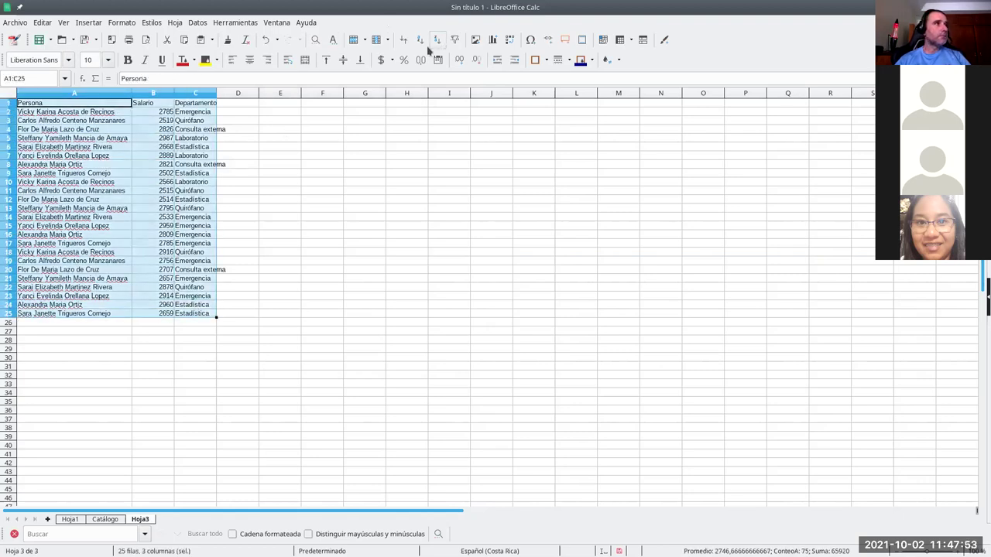
click(98, 130)
click(89, 103)
drag(115, 103, 182, 317)
click(455, 39)
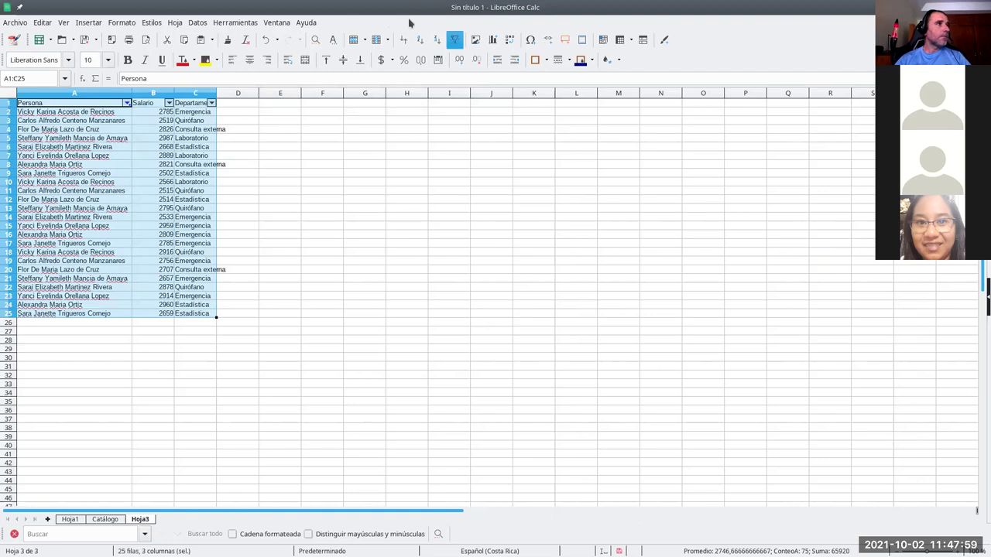
- Reapply the standard filter from the Persona column's AutoFilter, keeping No vacío and Sin duplicados
click(127, 104)
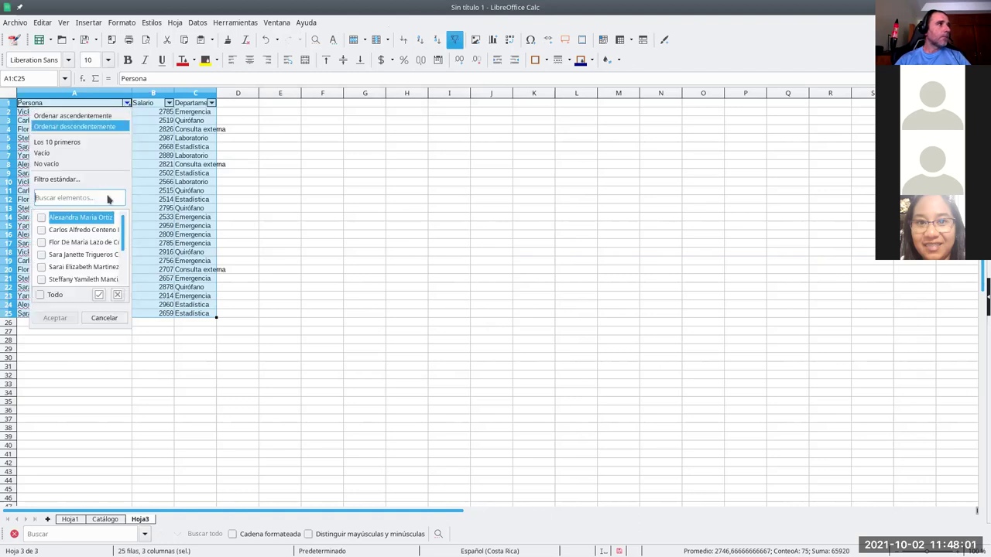
click(67, 180)
click(196, 237)
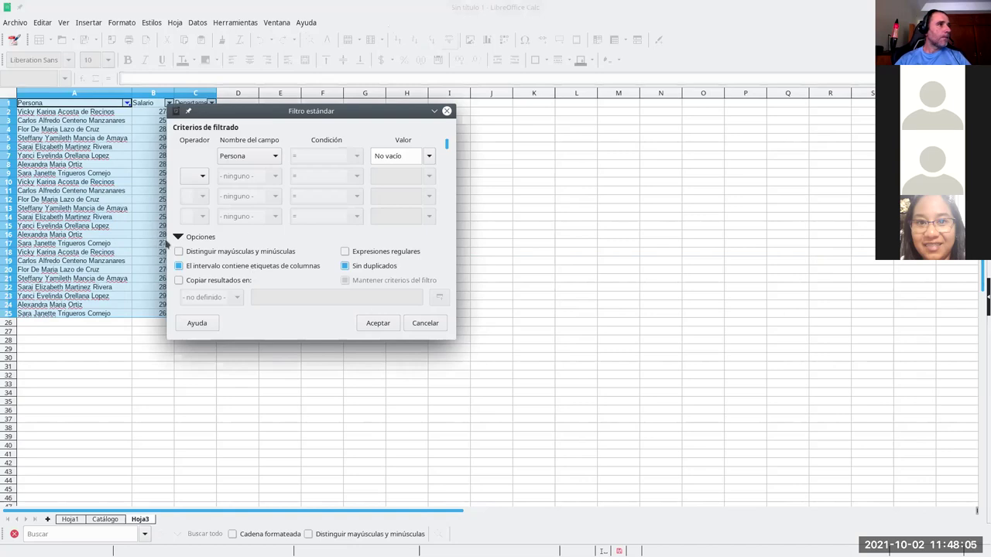
click(375, 323)
- Copy the names in A2:A25 to E3 and turn on AutoFilter for the copied list, using its first row as the header
drag(65, 111, 70, 316)
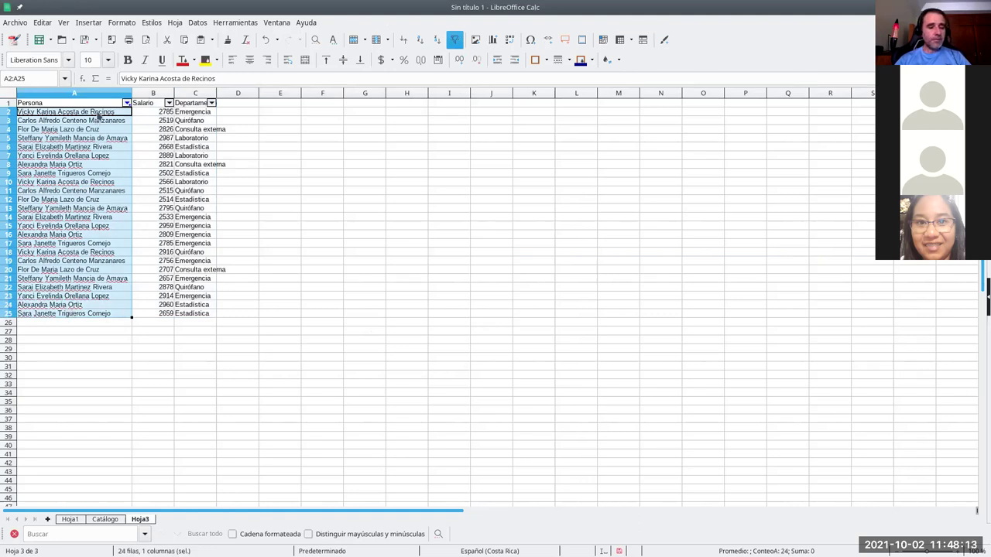
key(ctrl+c)
click(289, 120)
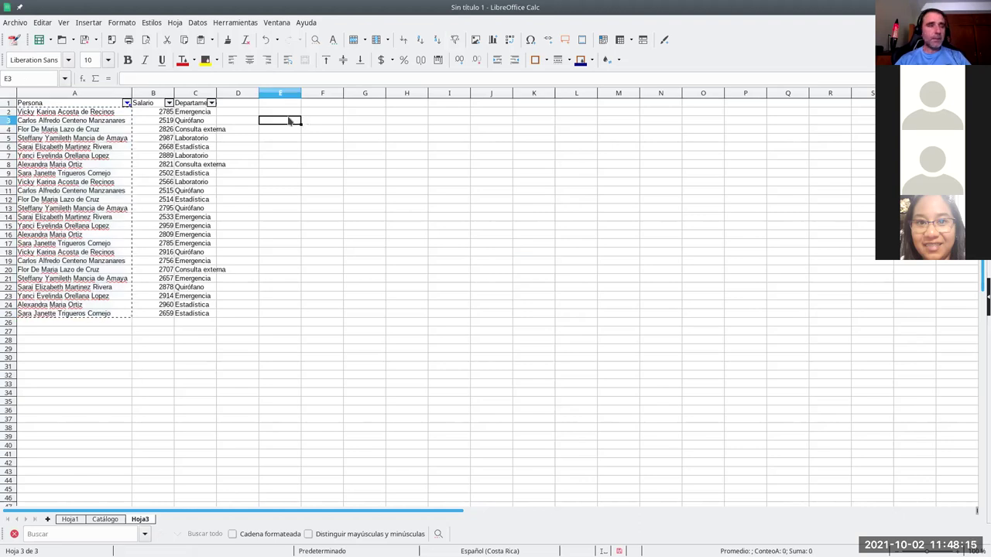
key(ctrl+v)
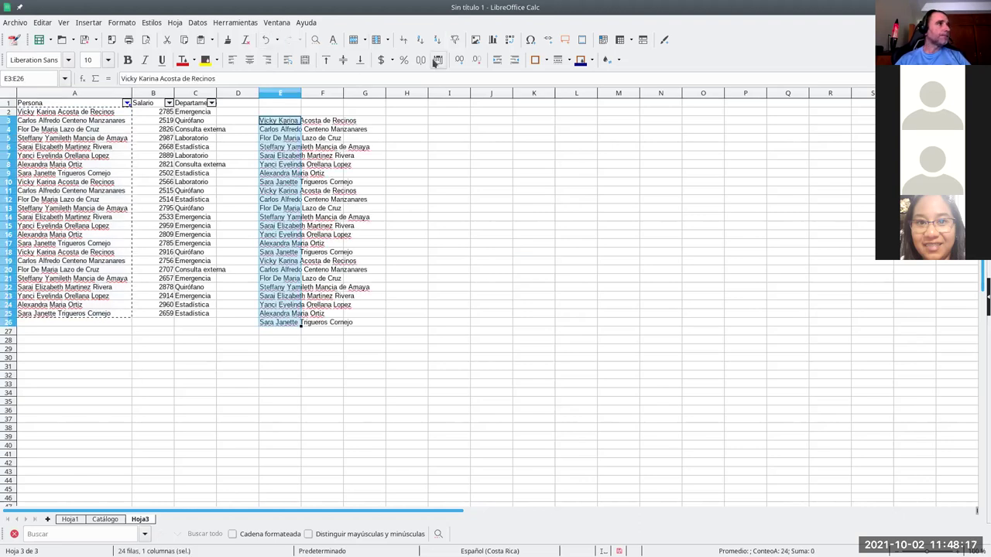
click(454, 41)
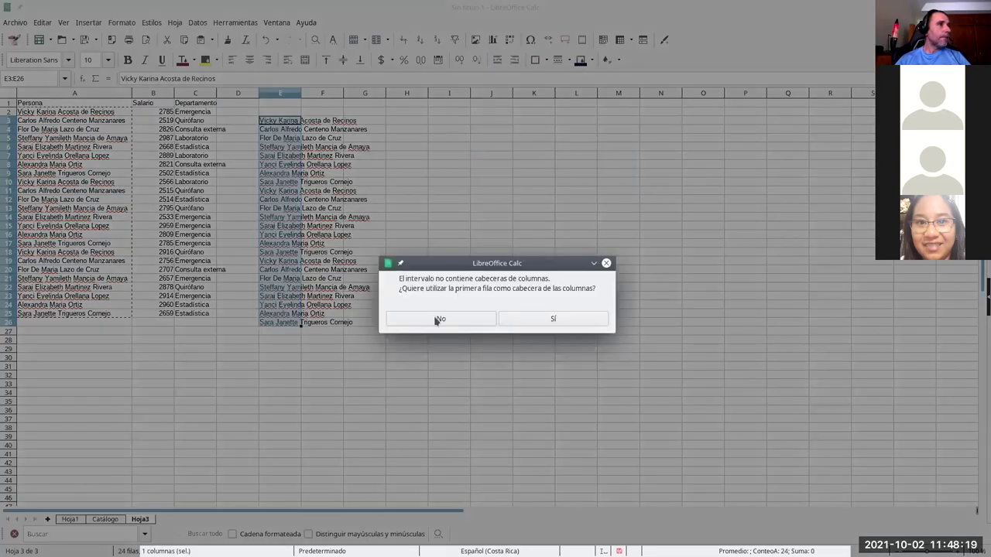
click(533, 318)
- Filter the copied name list in column E with a standard filter set to No vacío and Sin duplicados
click(296, 121)
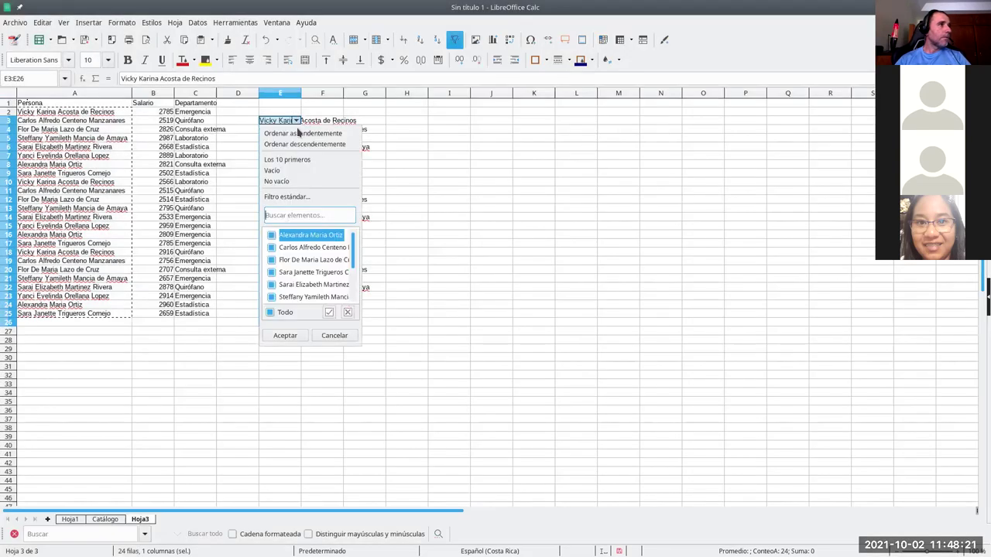
click(319, 196)
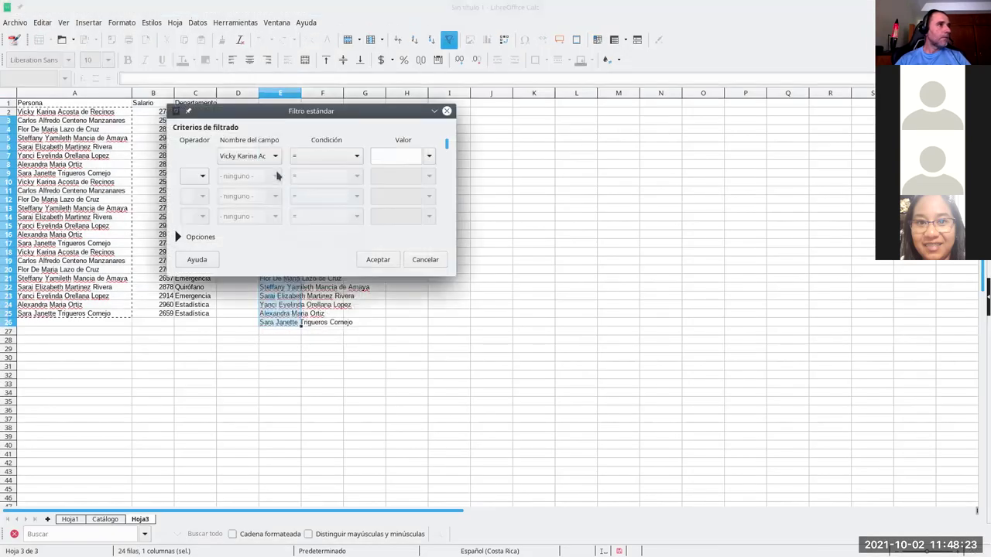
click(429, 156)
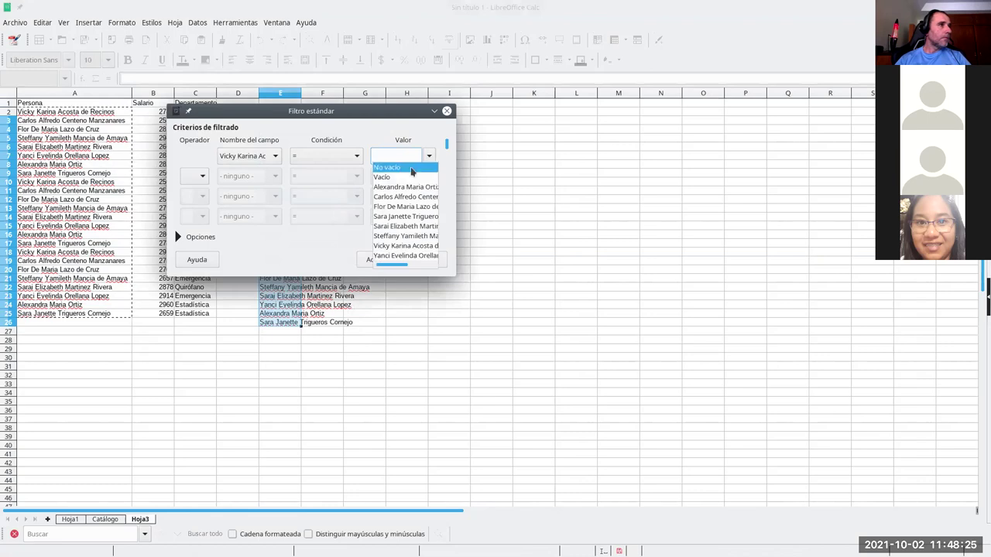
click(386, 164)
click(207, 240)
click(344, 266)
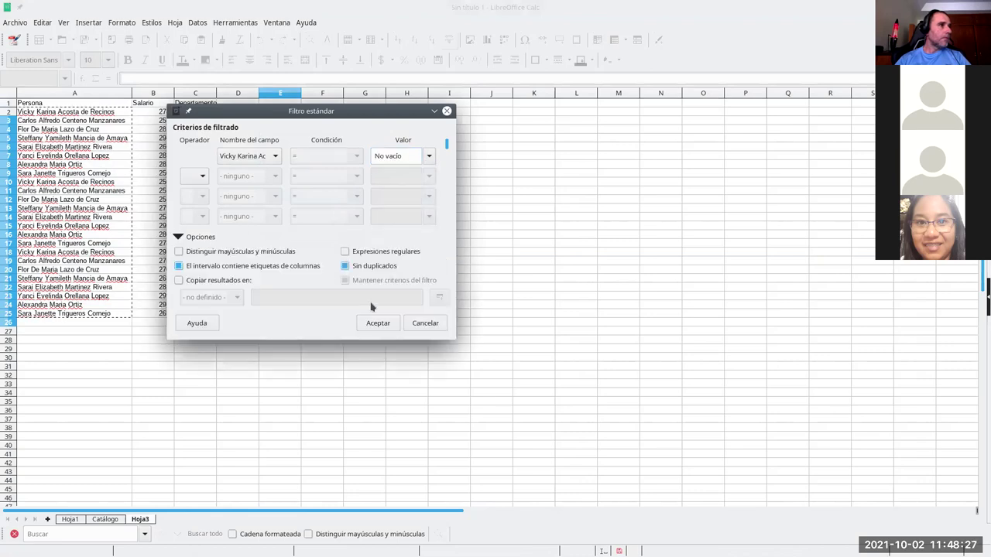
click(378, 324)
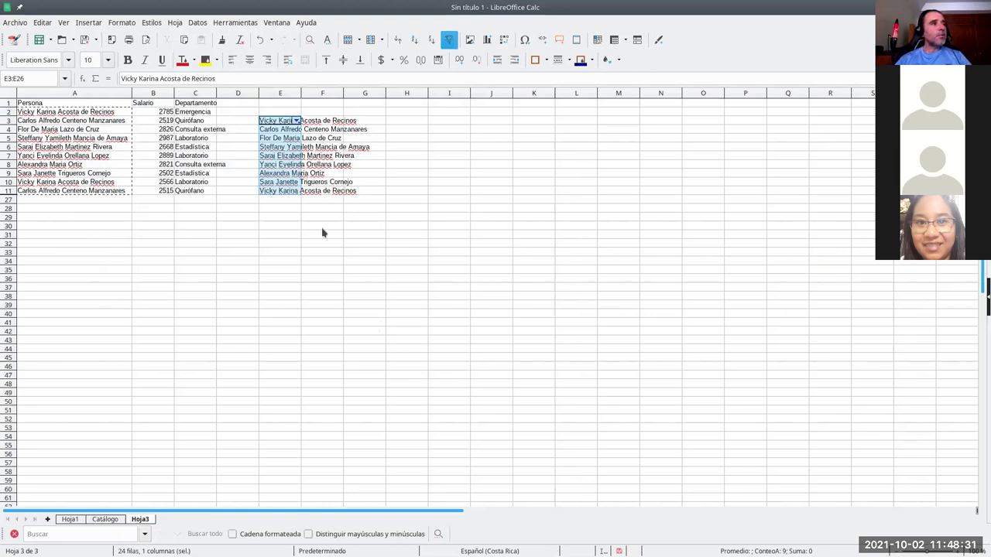
- Examine the filtered list in column E for repeated names, comparing the header in E3 with the entries E4:E11
click(291, 207)
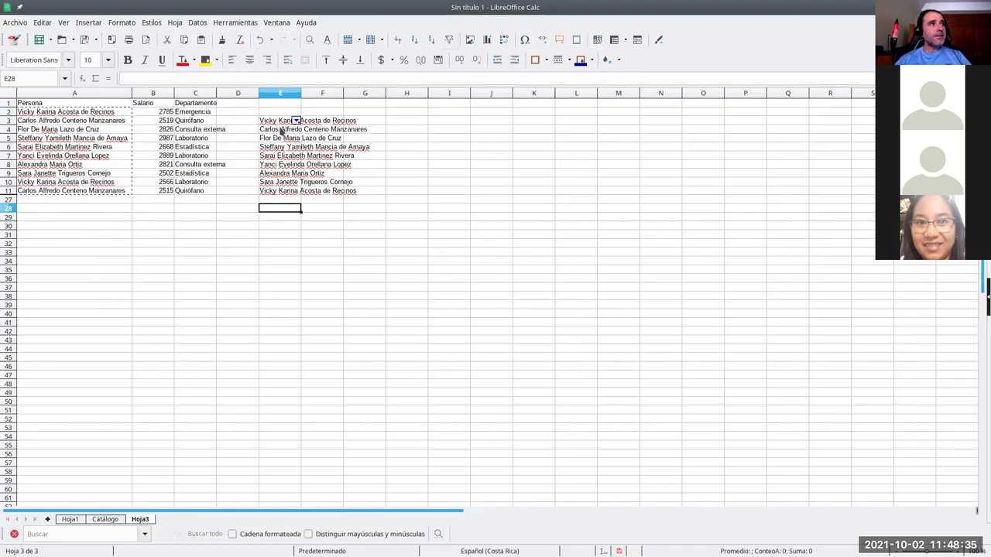
drag(287, 192, 333, 122)
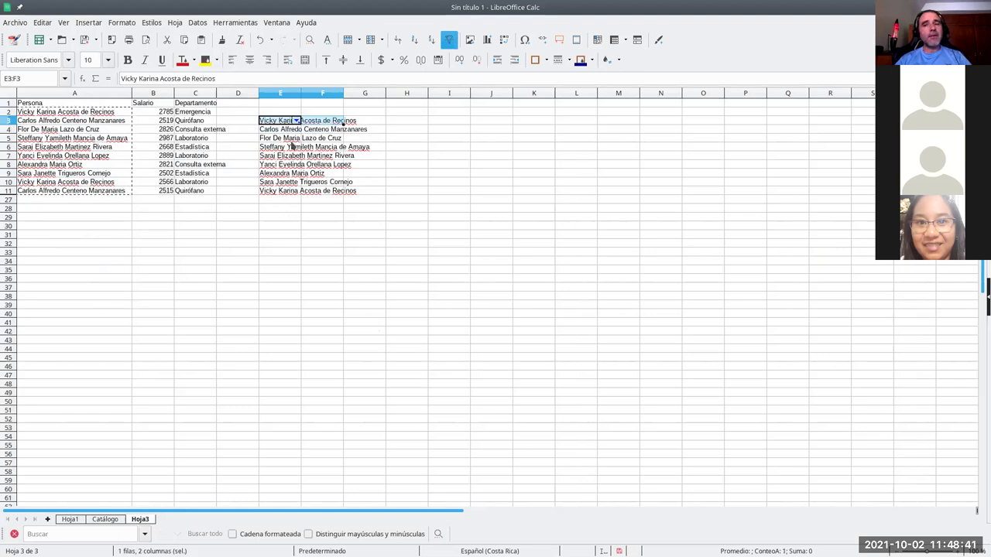
drag(280, 133, 277, 194)
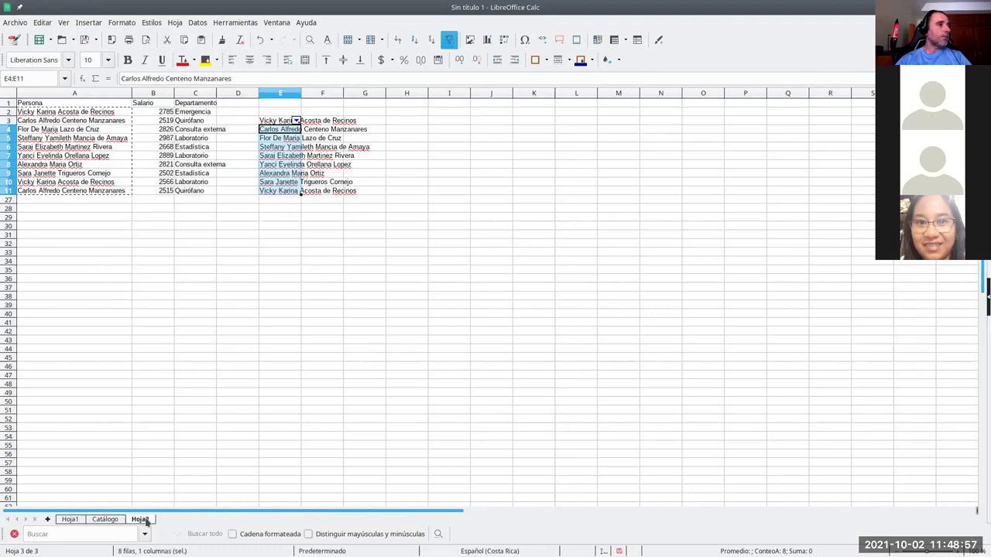
- Label A27 as Suma and A28 as Promedio below the salary table on Hoja1
click(69, 519)
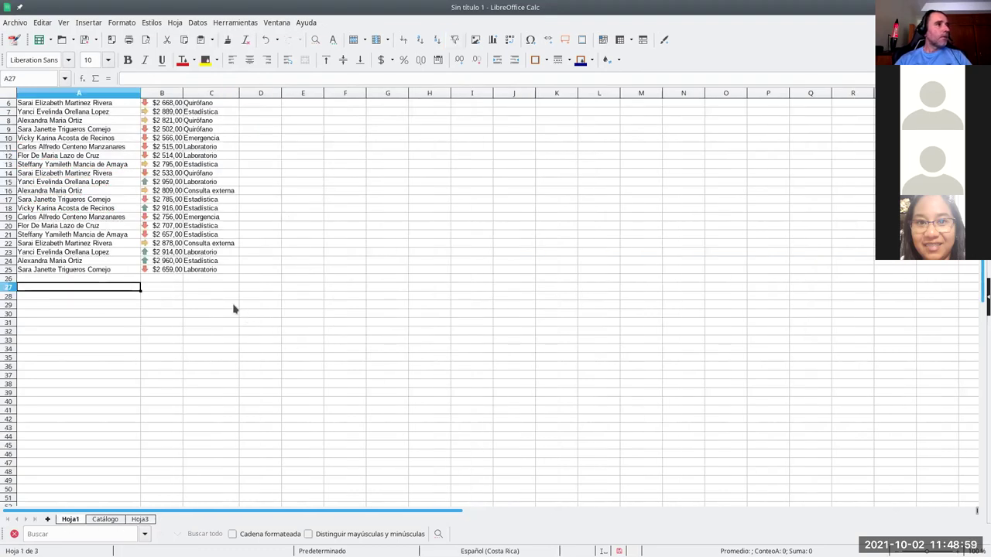
click(223, 130)
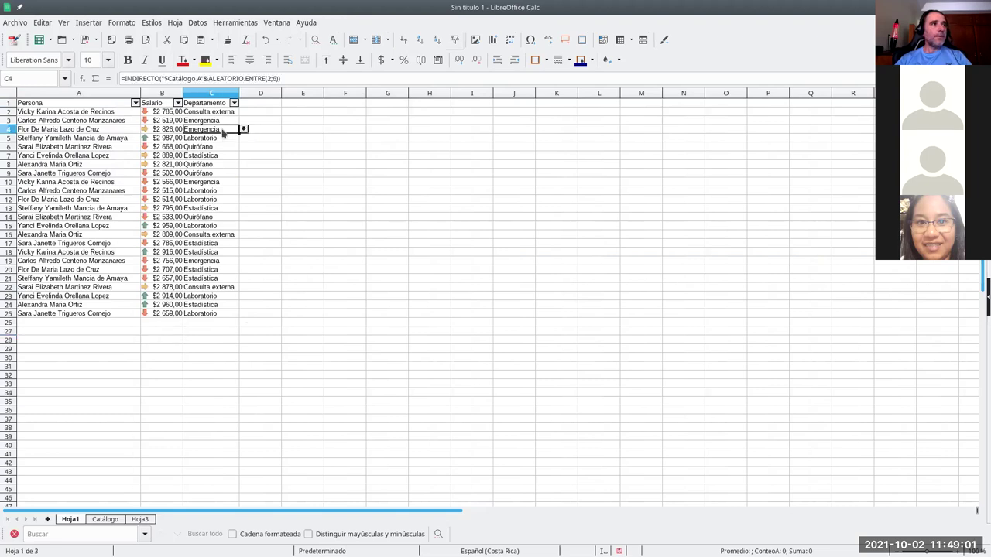
click(227, 115)
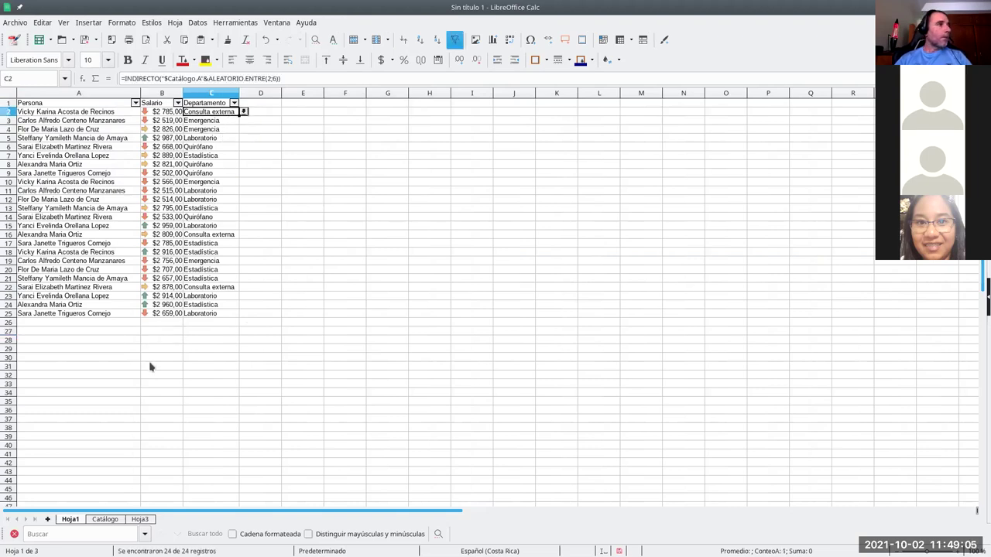
click(113, 335)
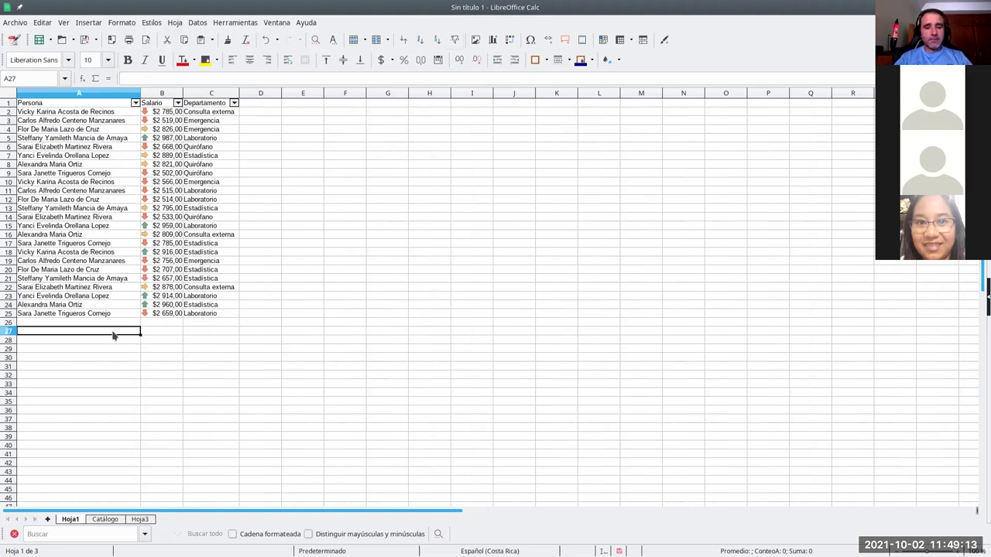
text(Suma)
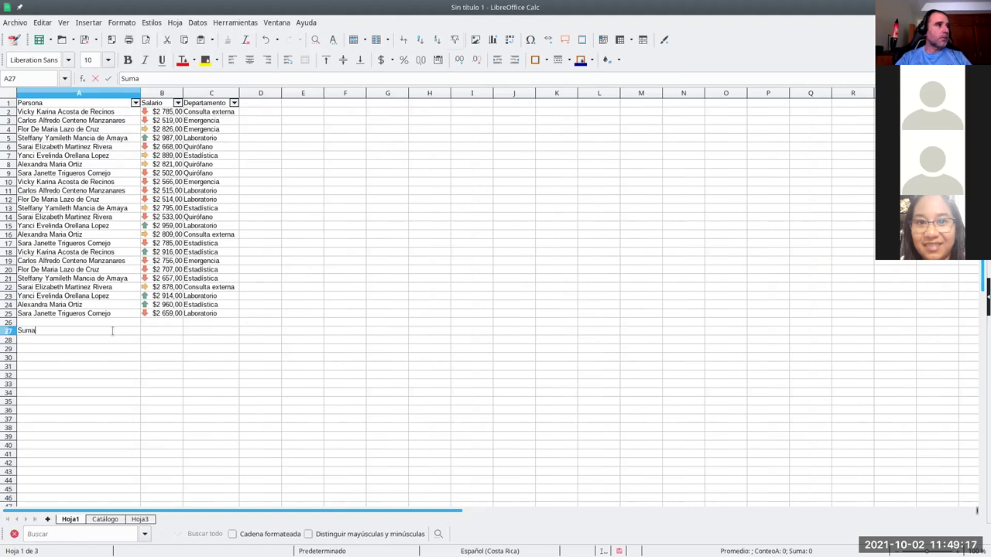
key(Return)
text(Promedio)
key(Return)
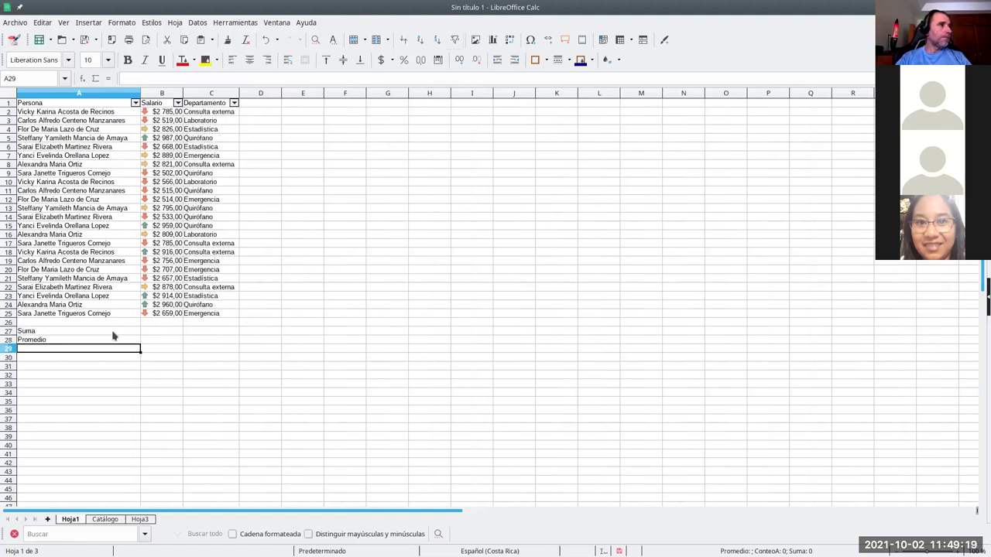
- Go through the department entries in column C of the salary table, starting at row 3
click(212, 120)
key(Down)
key(Down)
key(Down)
key(Down)
key(Down)
key(Down)
key(Down)
key(Down)
key(Down)
key(Down)
key(Down)
key(Down)
key(Down)
key(Down)
- Calculate the salary total in B27 with =SUMA(B2:B25)
click(202, 333)
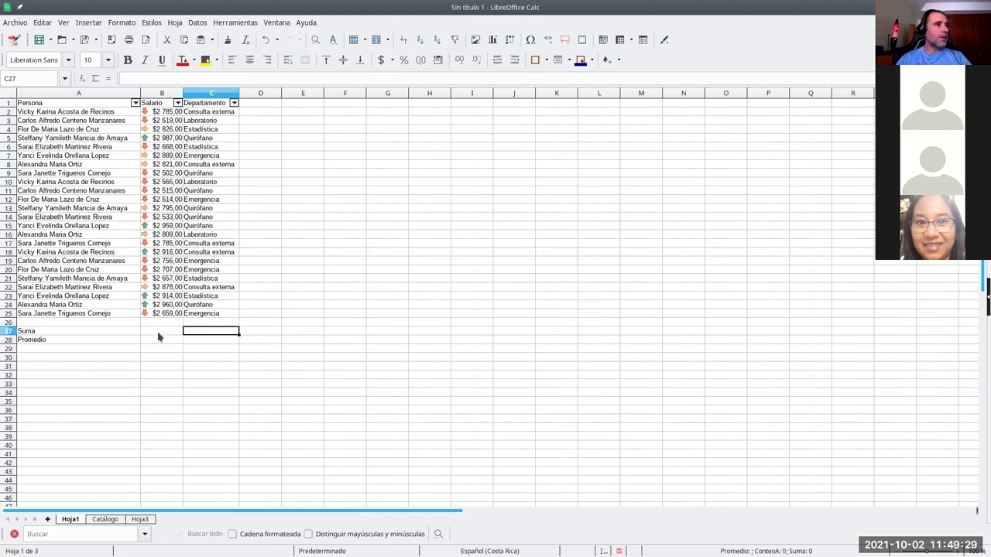
click(163, 333)
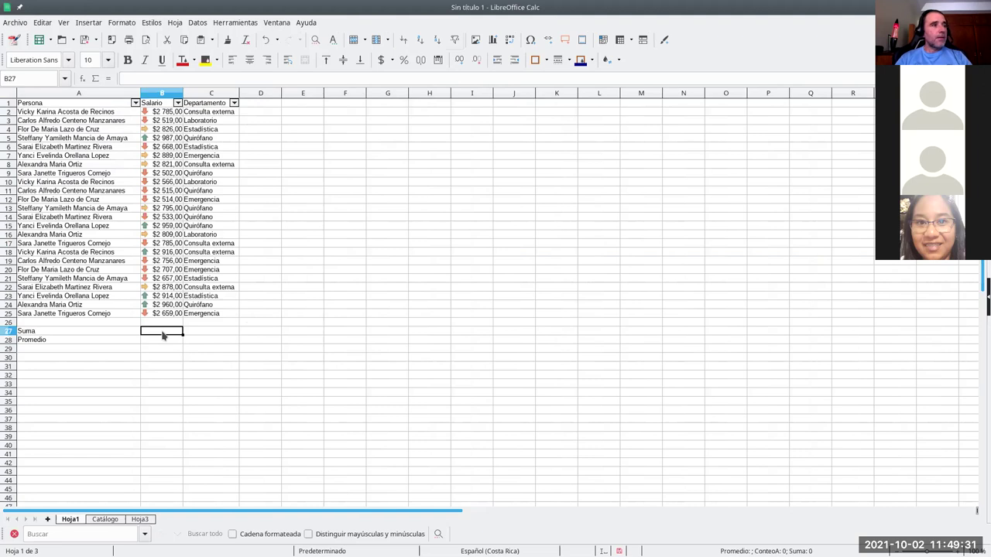
text(=su)
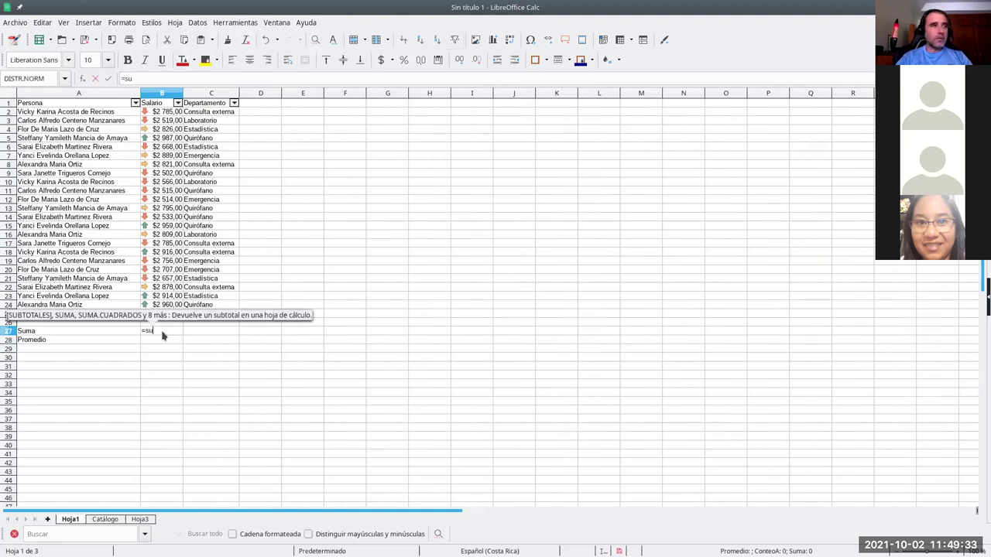
text(ma()
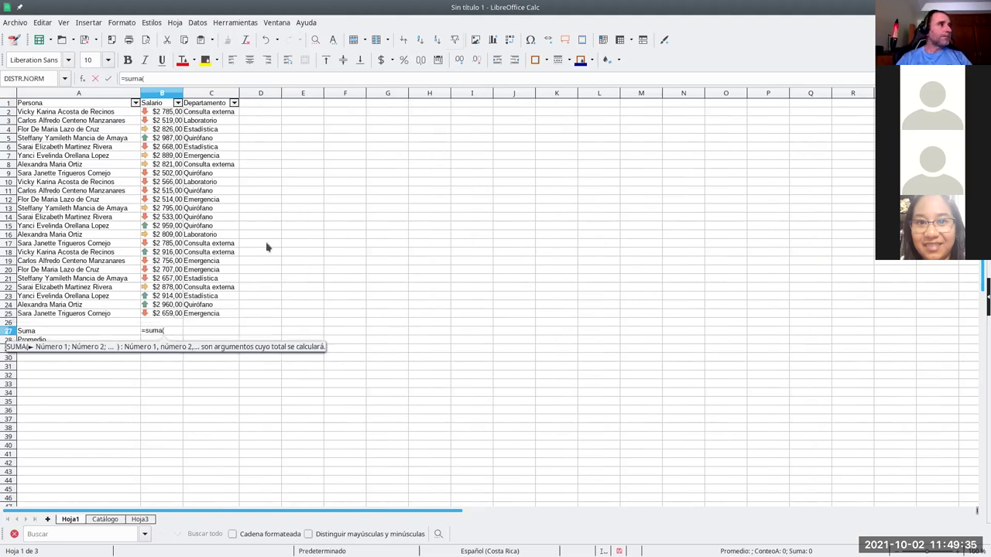
drag(168, 117, 158, 317)
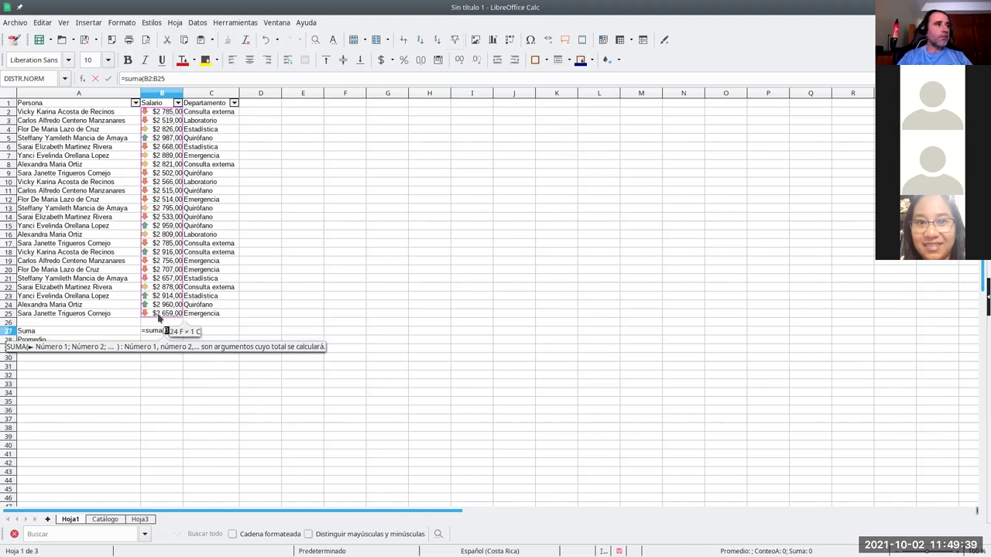
text())
key(Return)
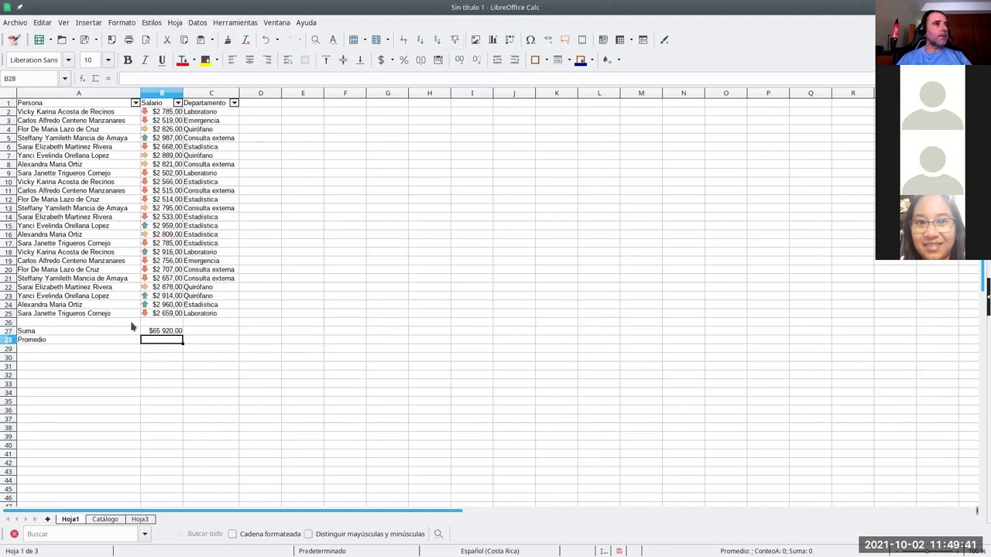
key(Up)
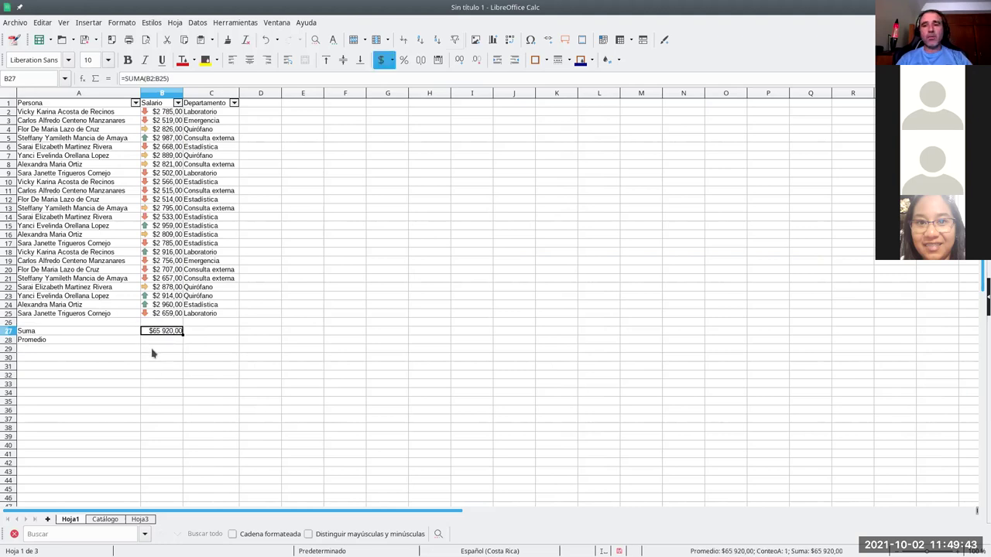
- Calculate the average salary in B28 with =PROMEDIO(B2:B25)
click(151, 340)
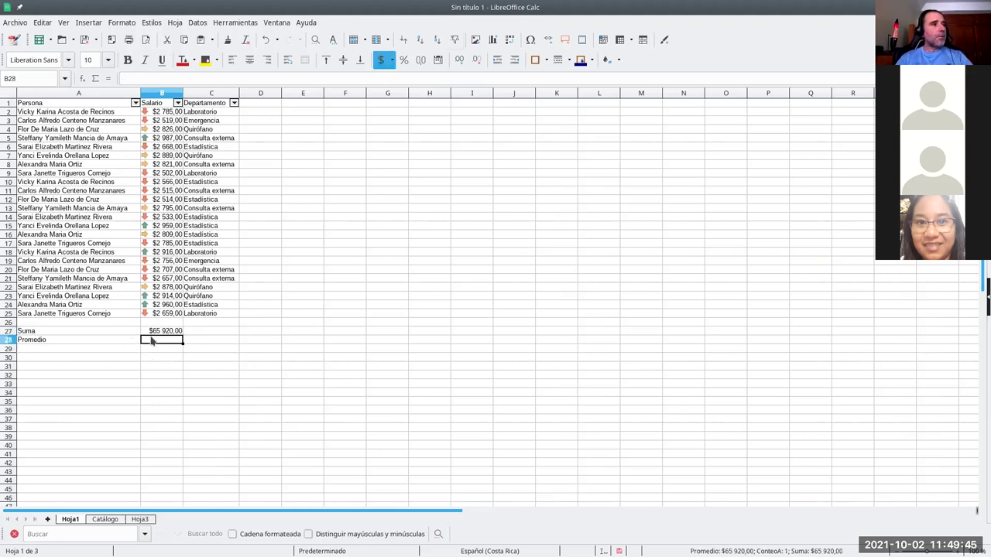
text(=promedio()
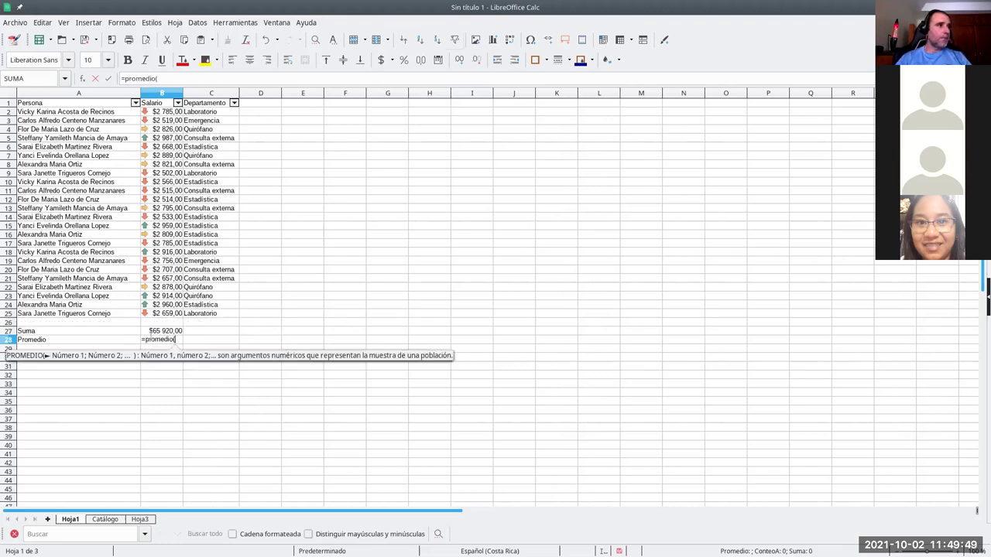
drag(169, 113, 171, 315)
key(Return)
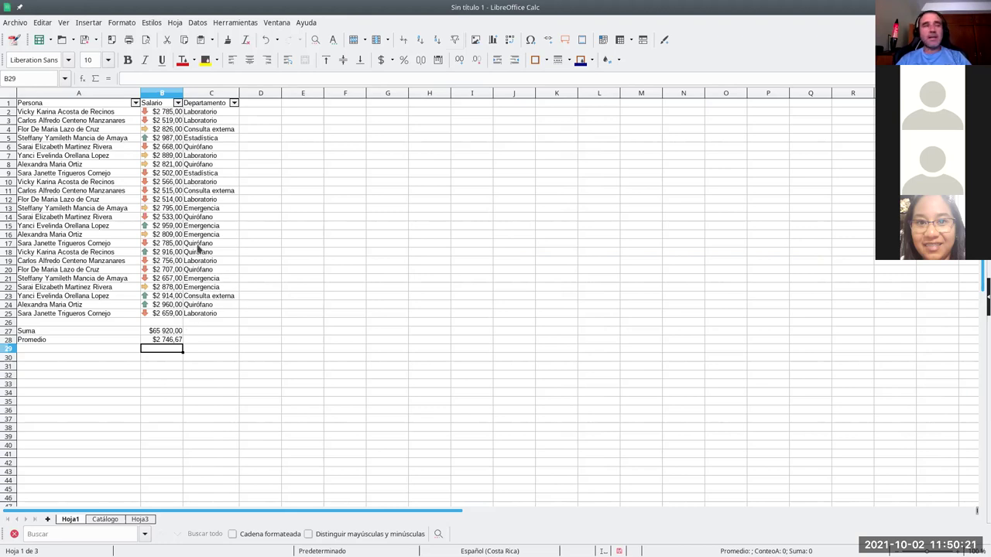
click(152, 333)
click(164, 343)
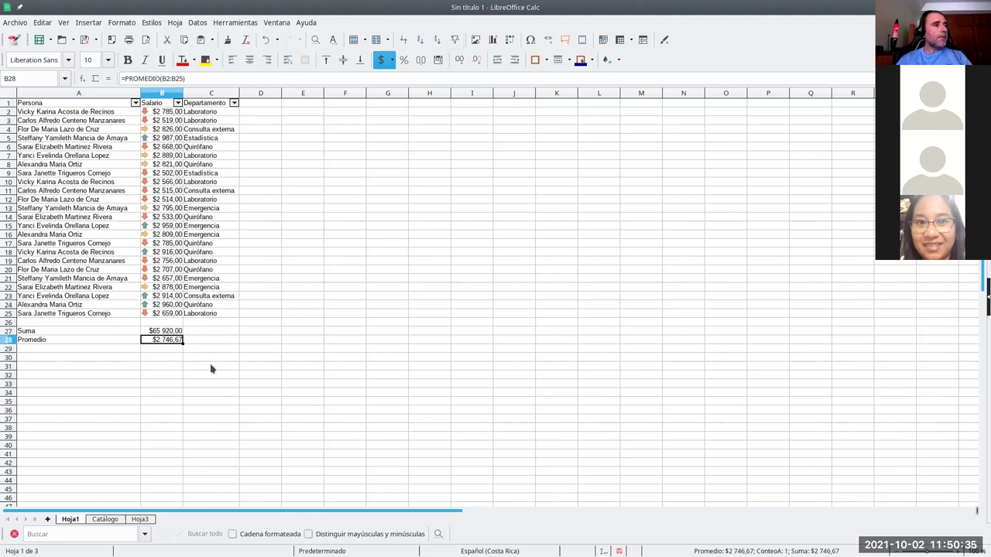
- Add the header Salario promedio in B1 of the Catálogo sheet and fit column B to its text
click(99, 523)
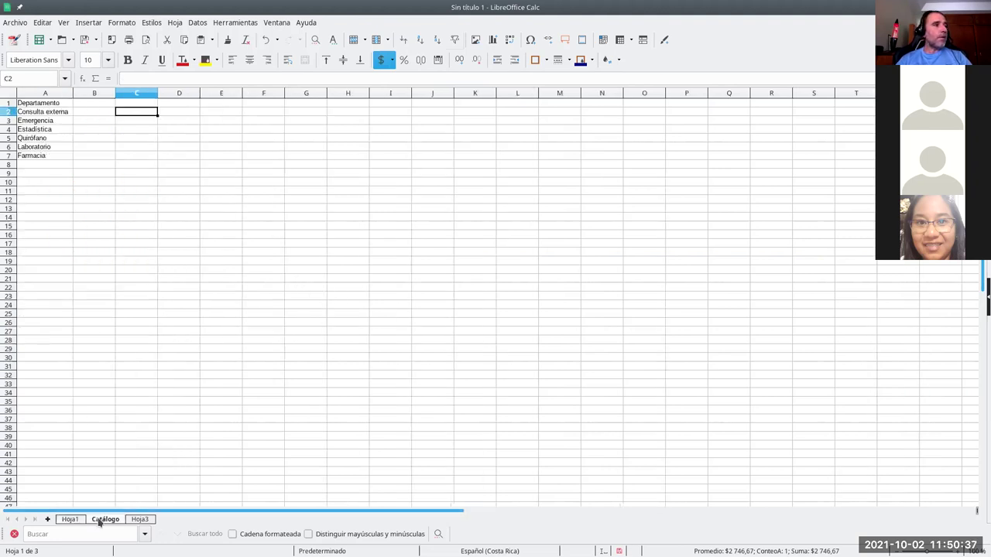
click(94, 106)
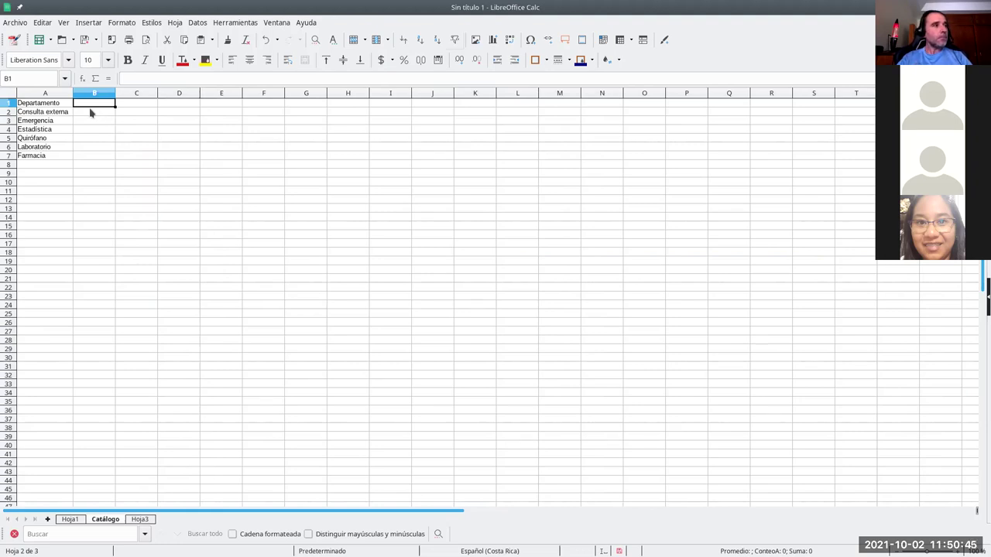
text(Salario promedio)
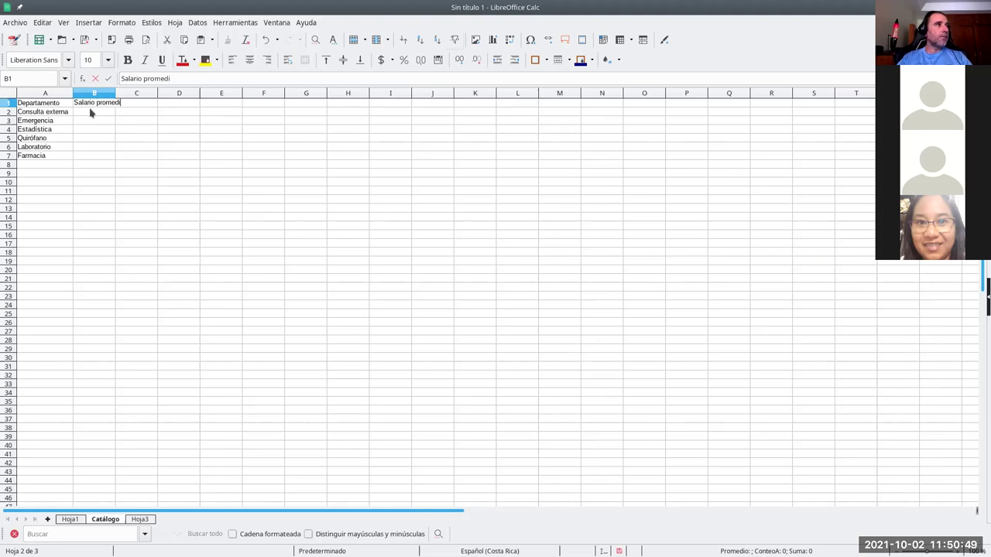
key(Return)
double_click(116, 93)
- Add the header Cantidad de personal in C1 and fit column C to its text
click(148, 105)
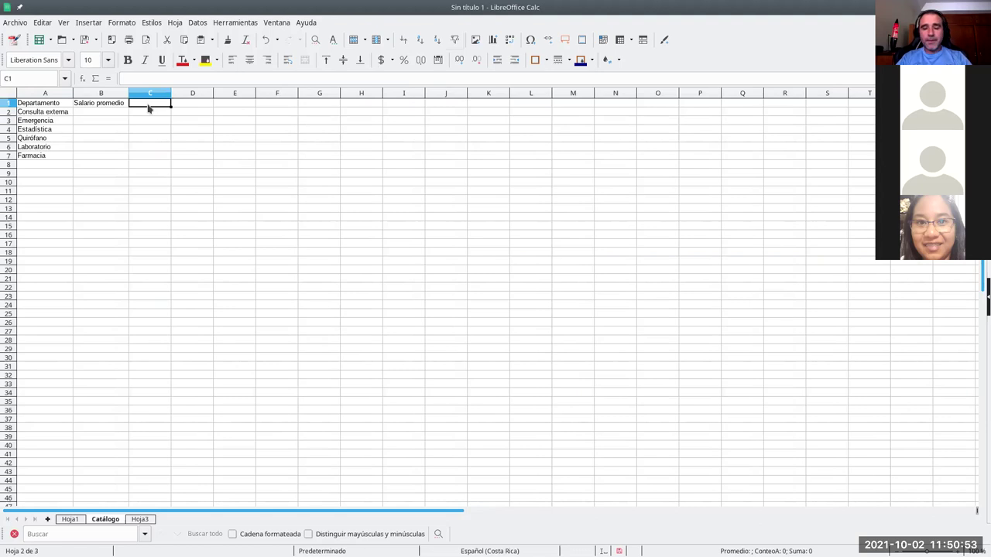
text(N)
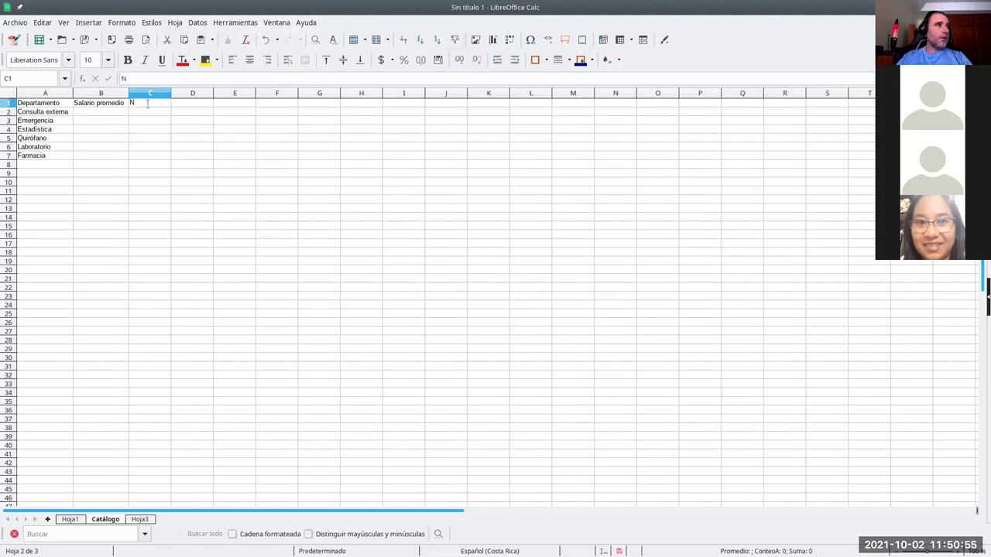
text(antidad de personal)
key(Return)
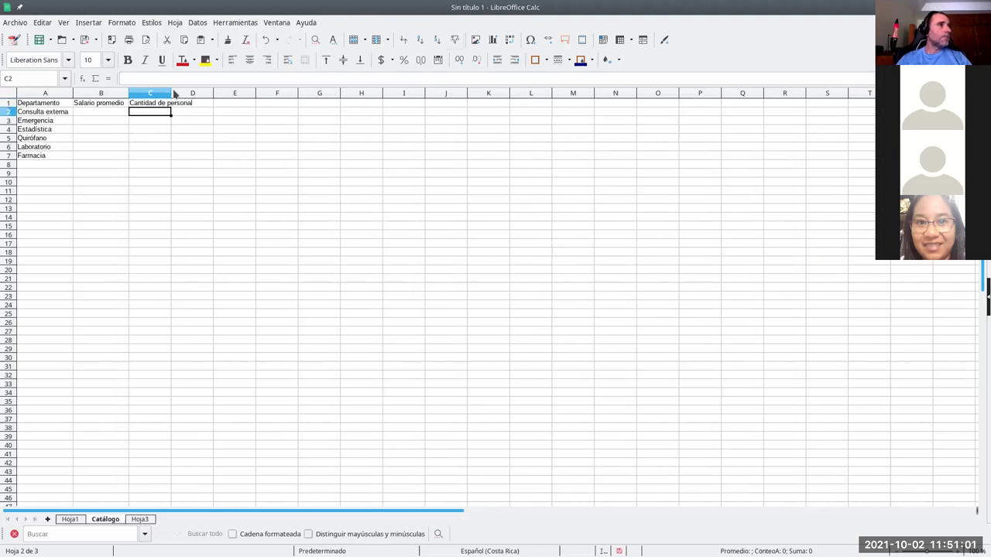
double_click(171, 89)
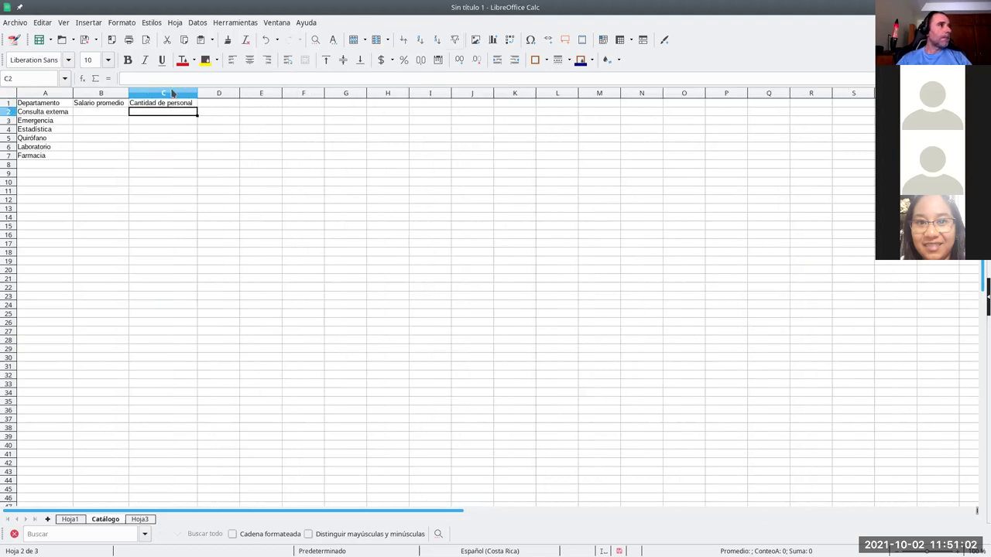
click(91, 113)
click(46, 116)
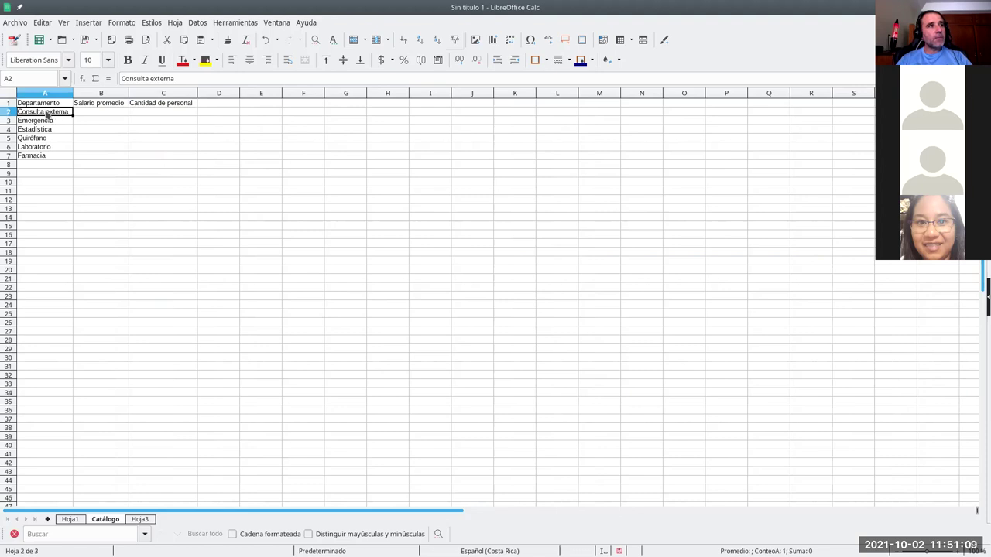
click(113, 115)
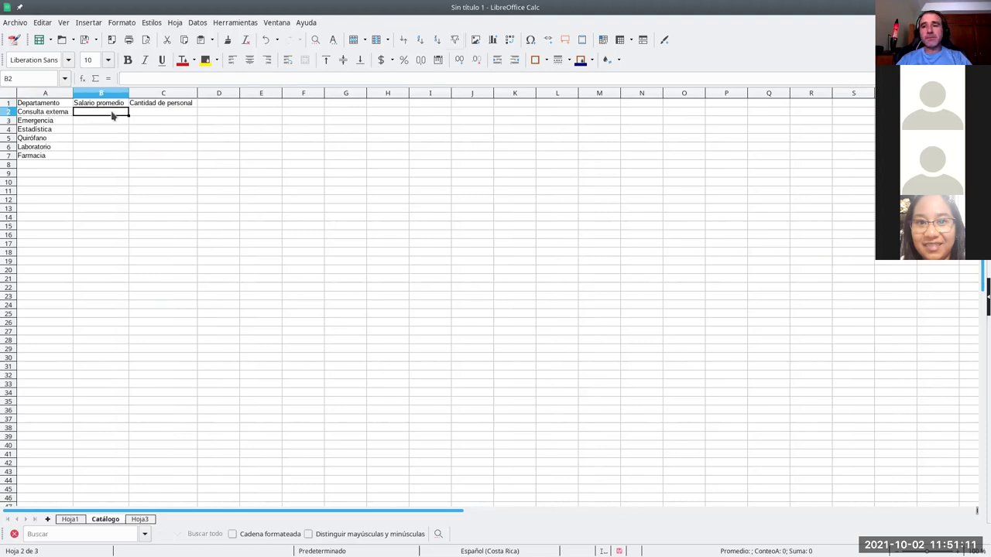
click(161, 113)
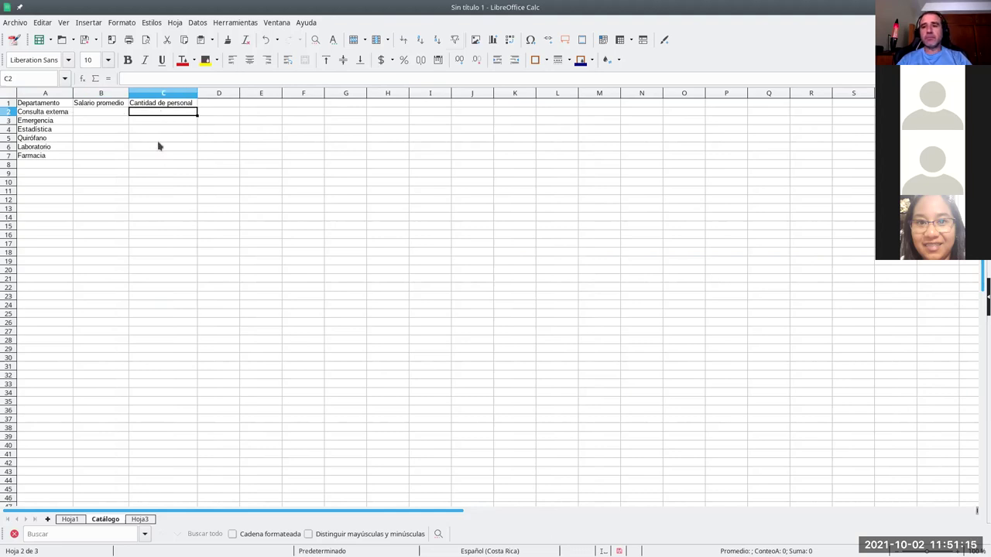
- Enter a SUMAR.SI.CONJUNTO formula in B2 of Catálogo with the Hoja1 salaries B2:B25 as the sum range
click(92, 113)
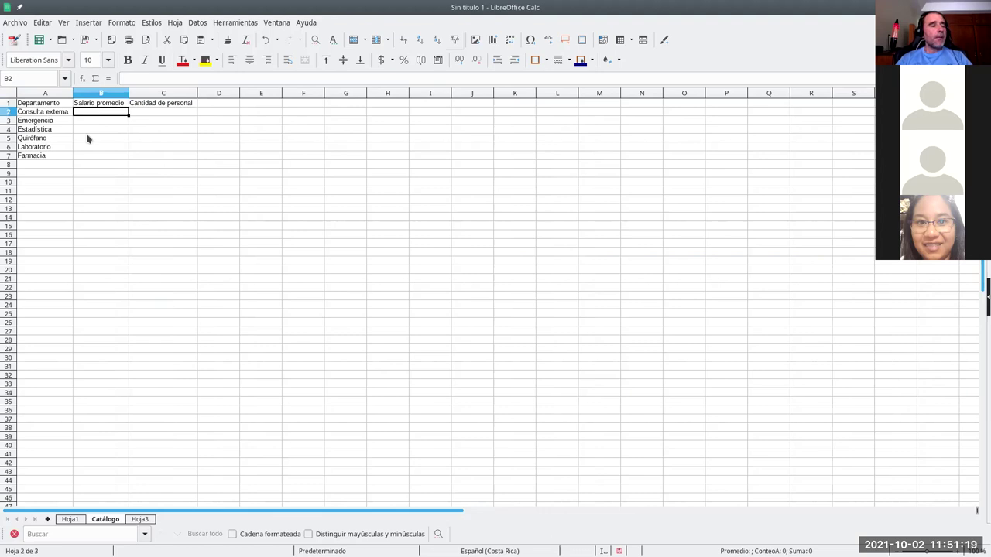
text(=)
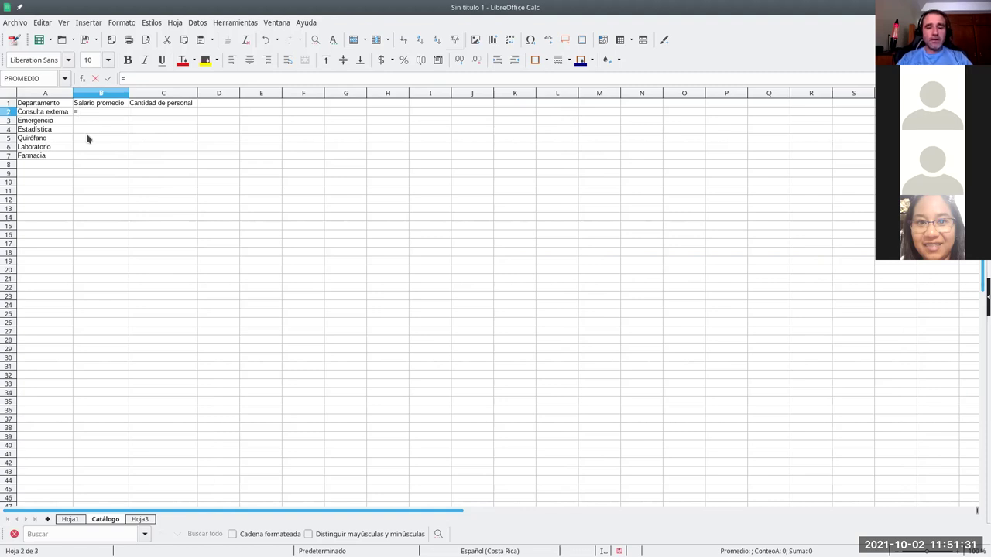
text(sumar.si.conjunto)
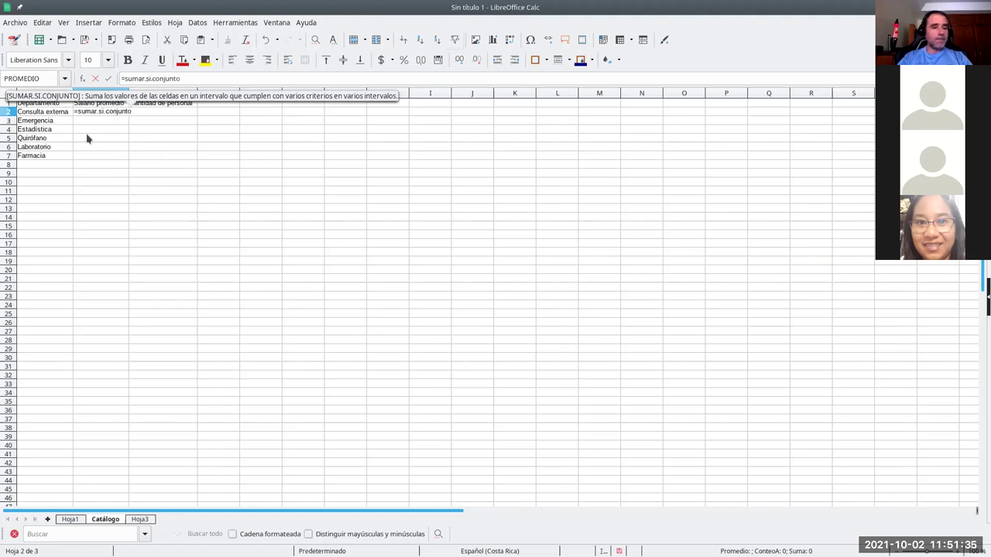
text(()
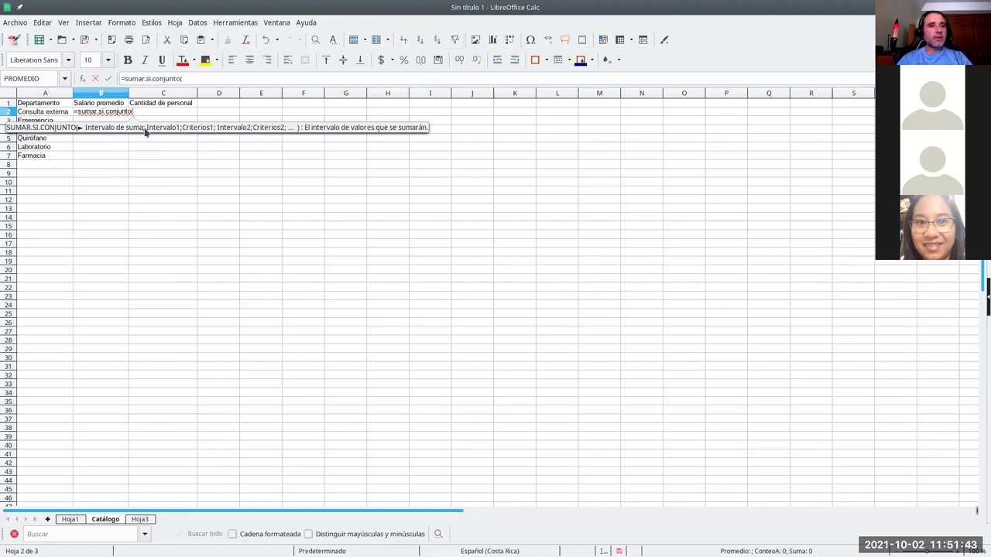
click(68, 520)
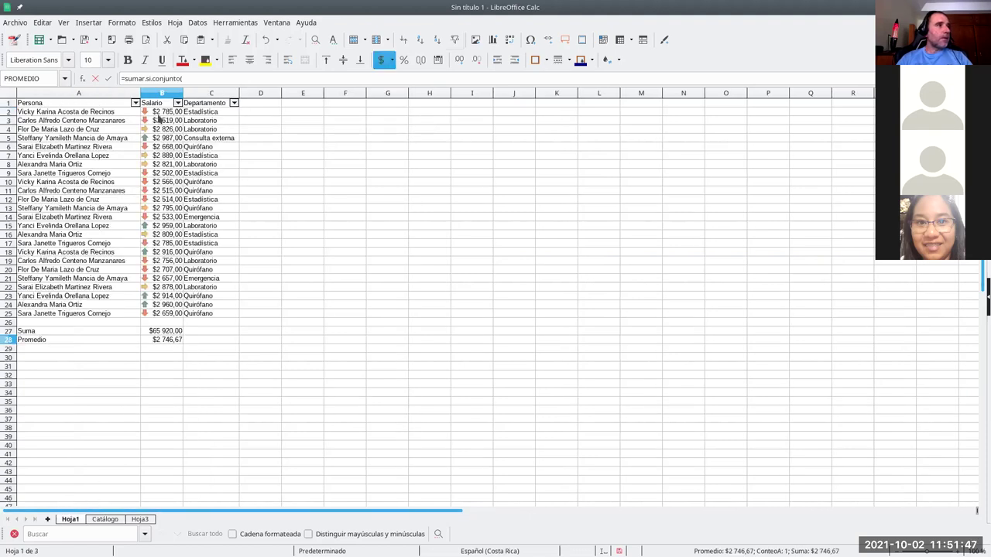
drag(158, 113, 163, 315)
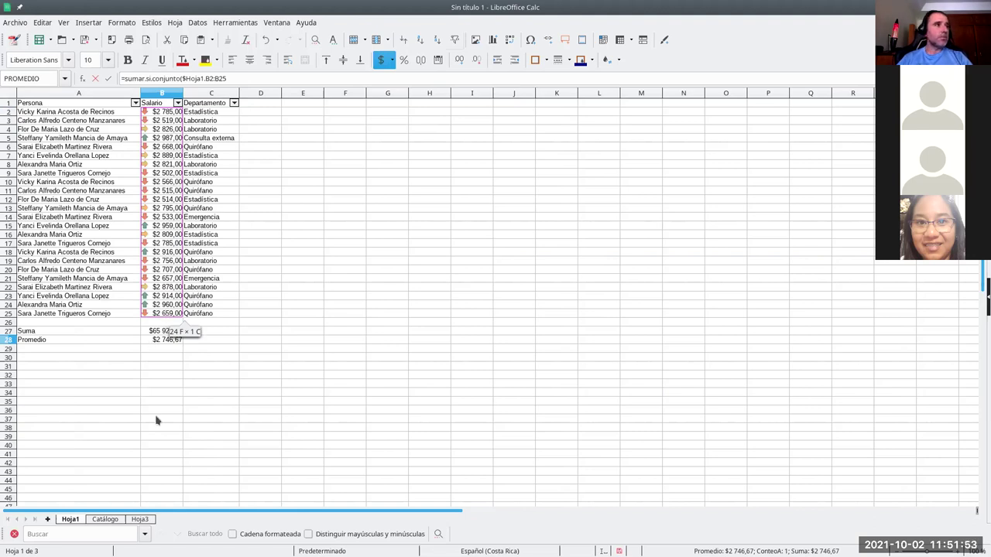
key(Return)
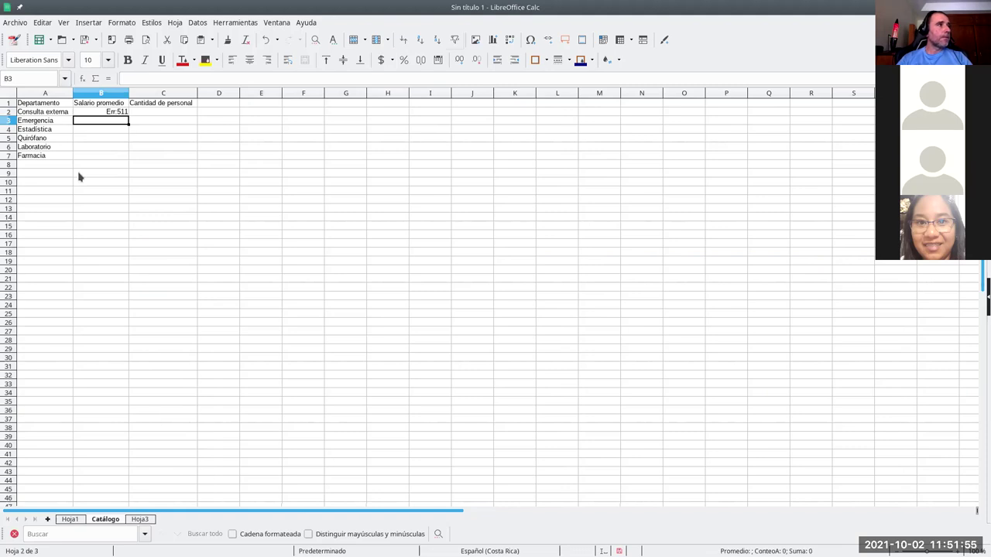
- Add the absolute reference $A$2 as an argument after the sum range in the SUMAR.SI.CONJUNTO formula in B2
click(98, 111)
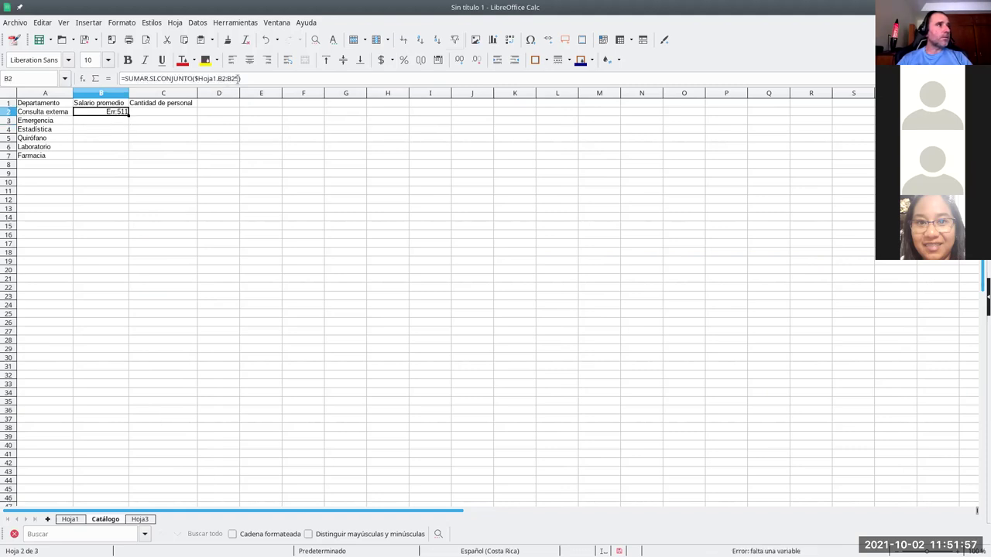
key(F2)
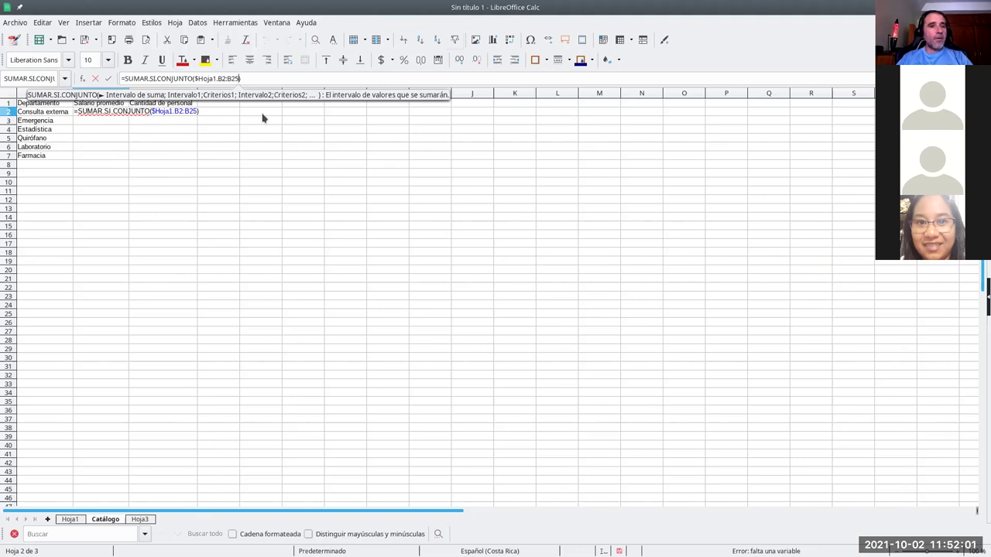
text(;)
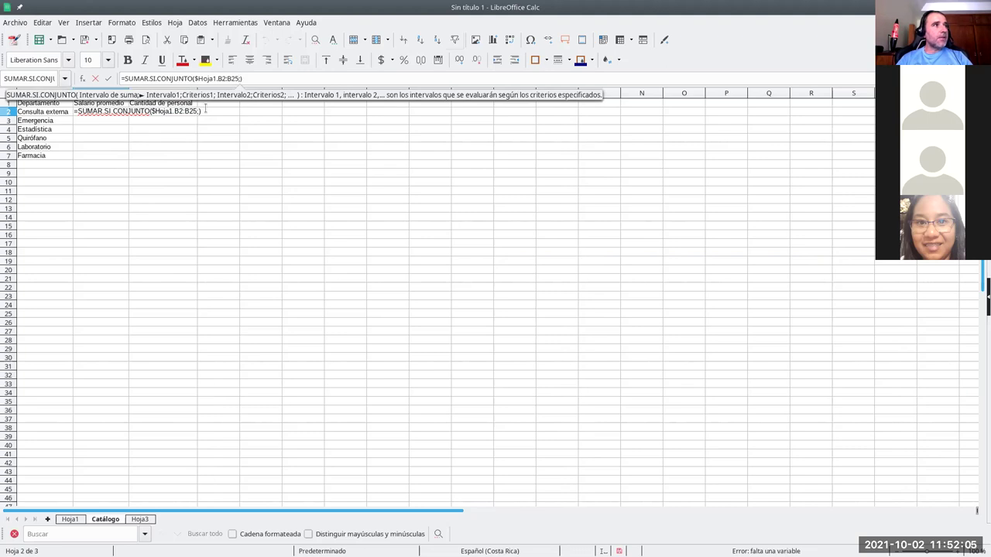
click(62, 113)
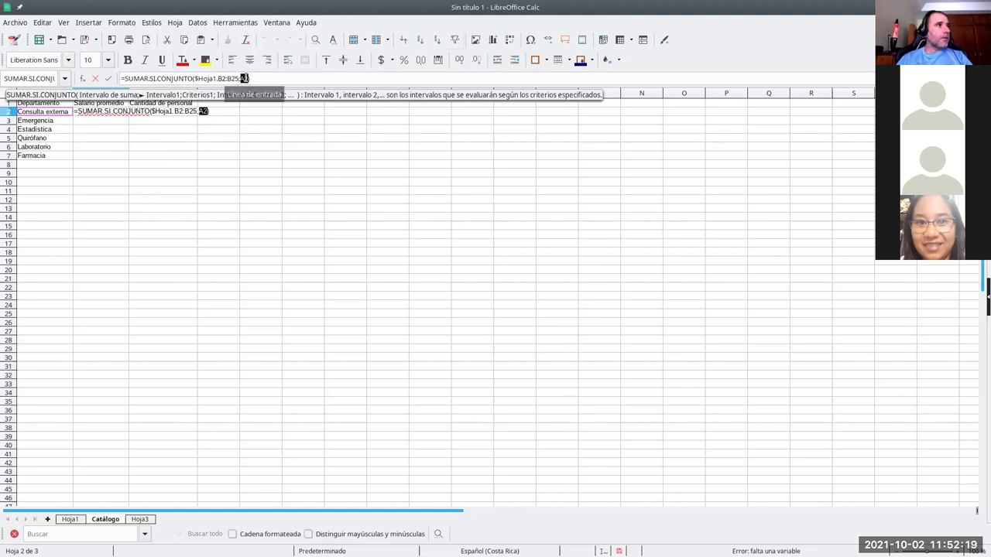
click(242, 78)
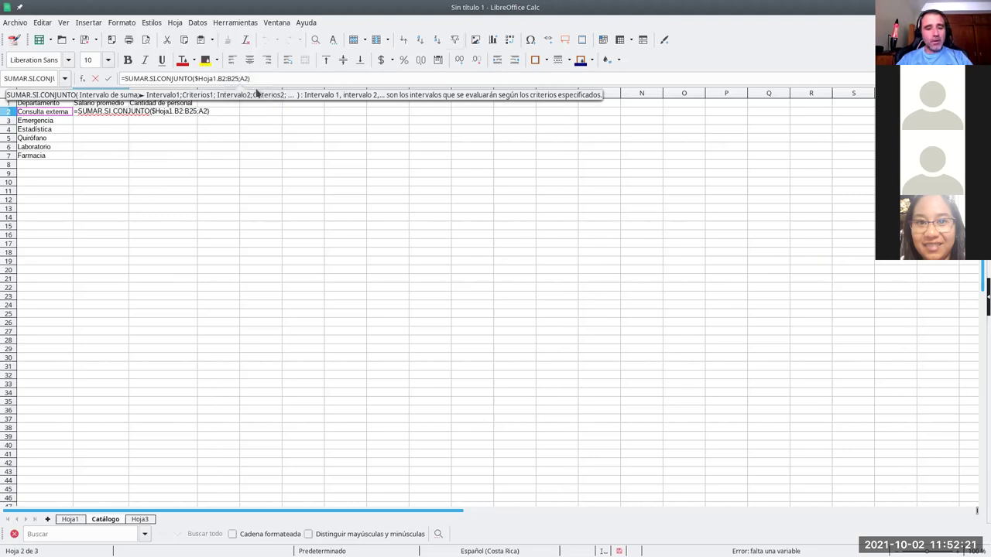
text($)
key(Right)
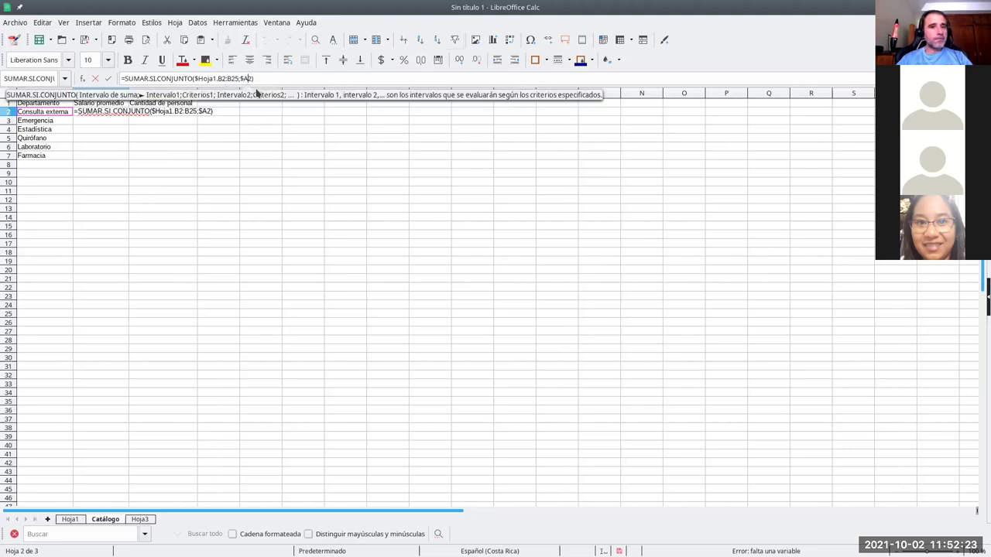
text($)
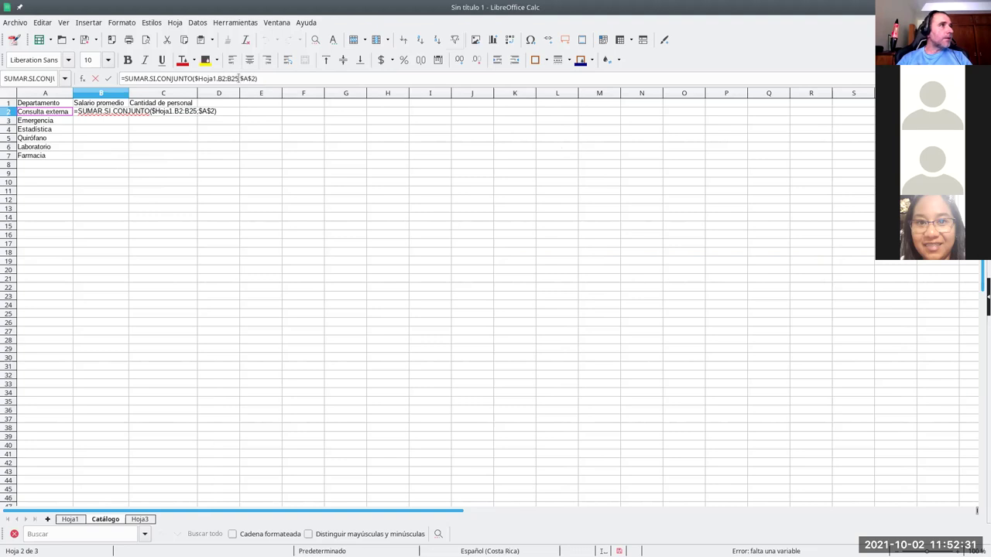
- Insert the Hoja1 department cells C2:C25 as the criteria range, between the sum range and $A$2
click(239, 78)
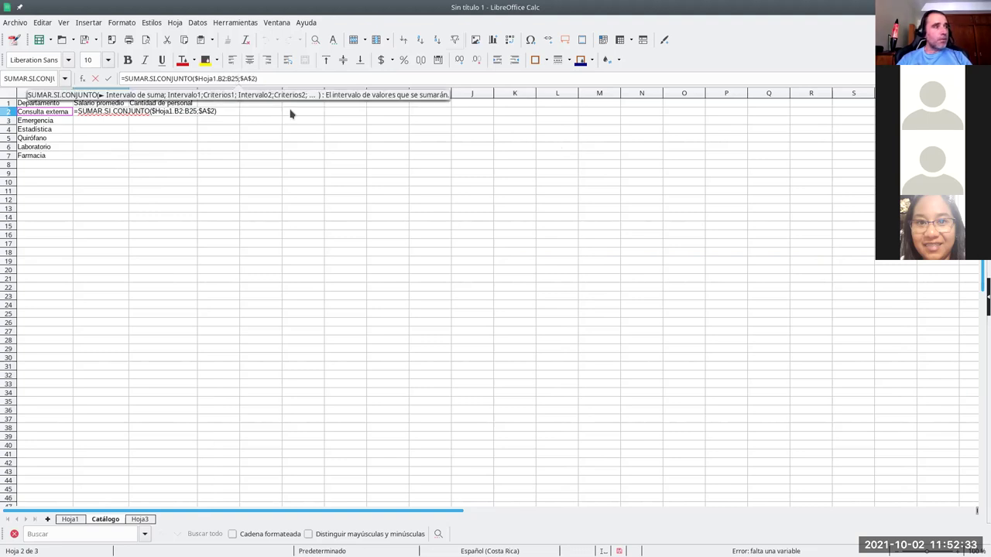
text(;)
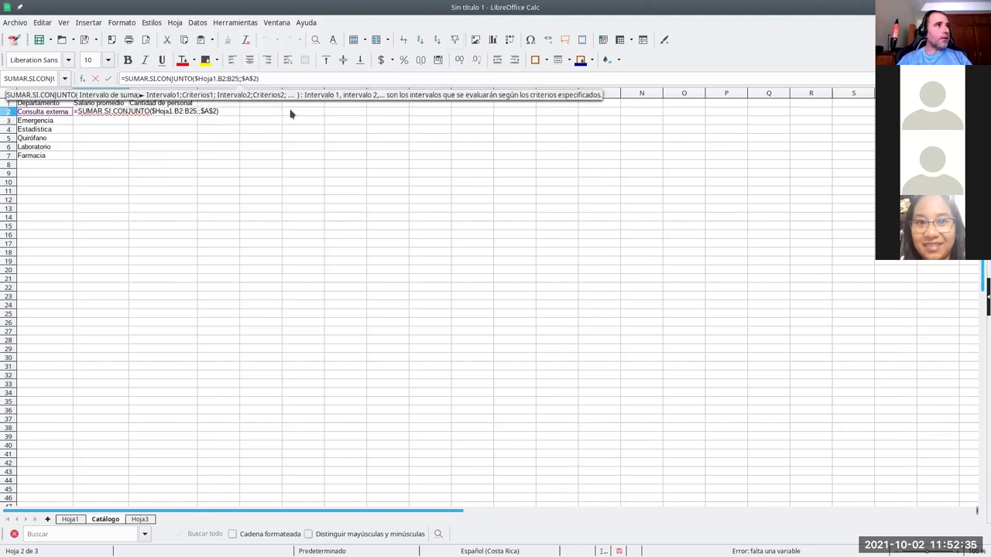
click(69, 519)
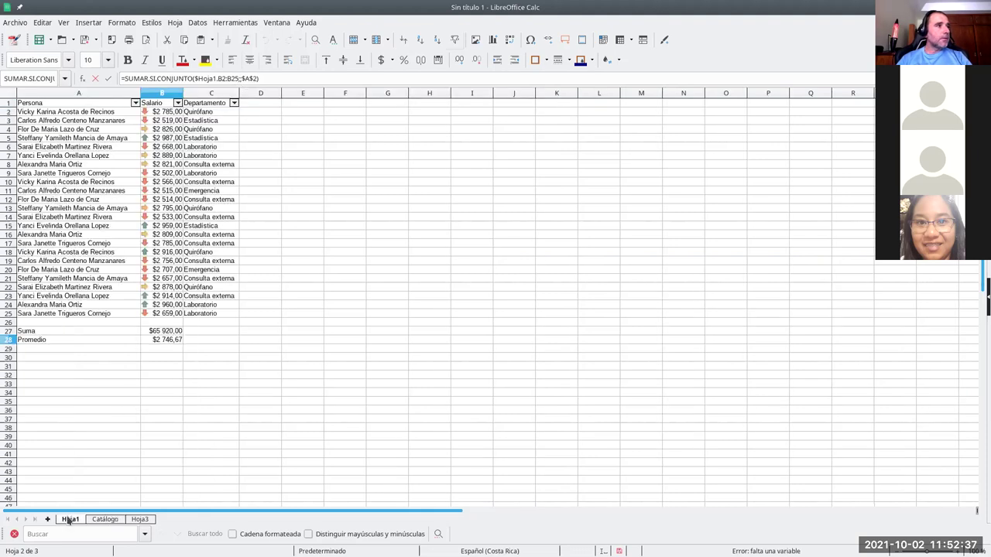
drag(199, 112, 198, 317)
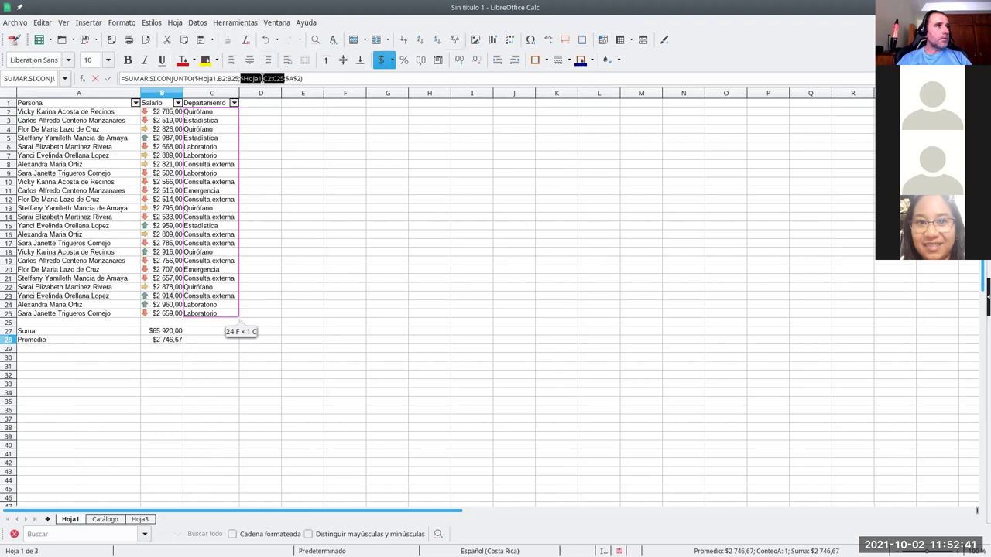
- Make the criteria range absolute as $Hoja1.$C$2:$C$25 and enter the completed formula in B2
click(263, 79)
text($)
key(Right)
text($)
key(Right)
key(Right)
text($)
key(Right)
text($)
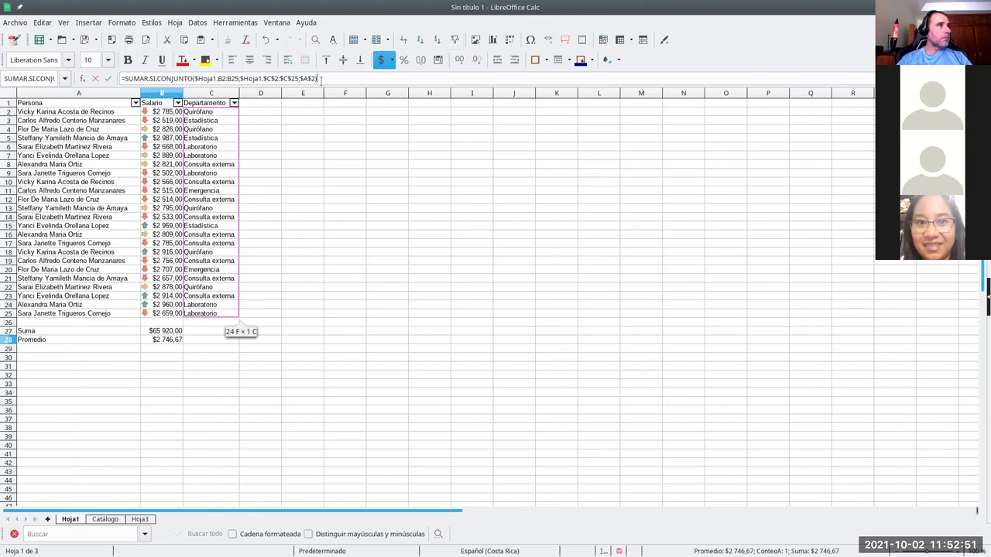
key(Return)
- Change the criterion in the B2 formula from $A$2 to the relative reference A2
click(122, 105)
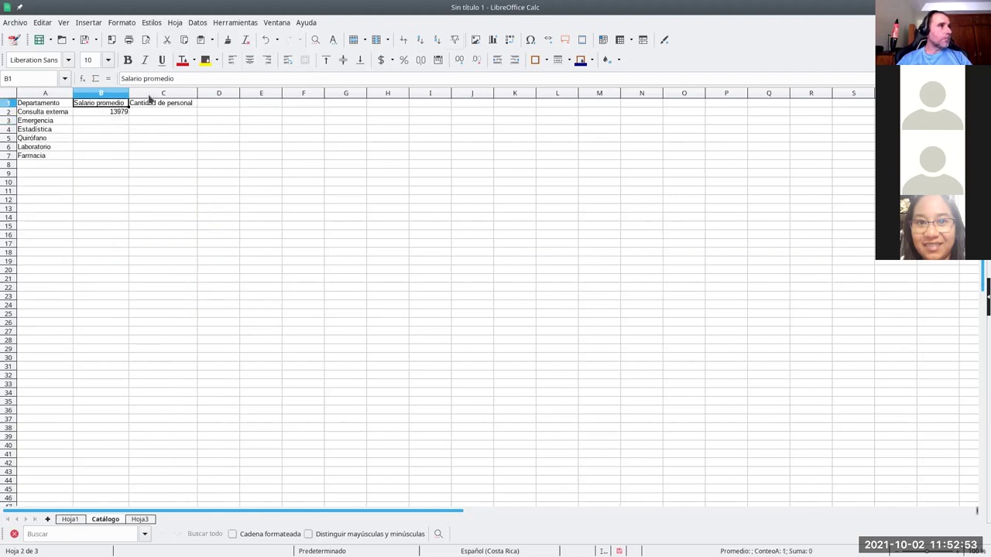
click(118, 112)
click(305, 77)
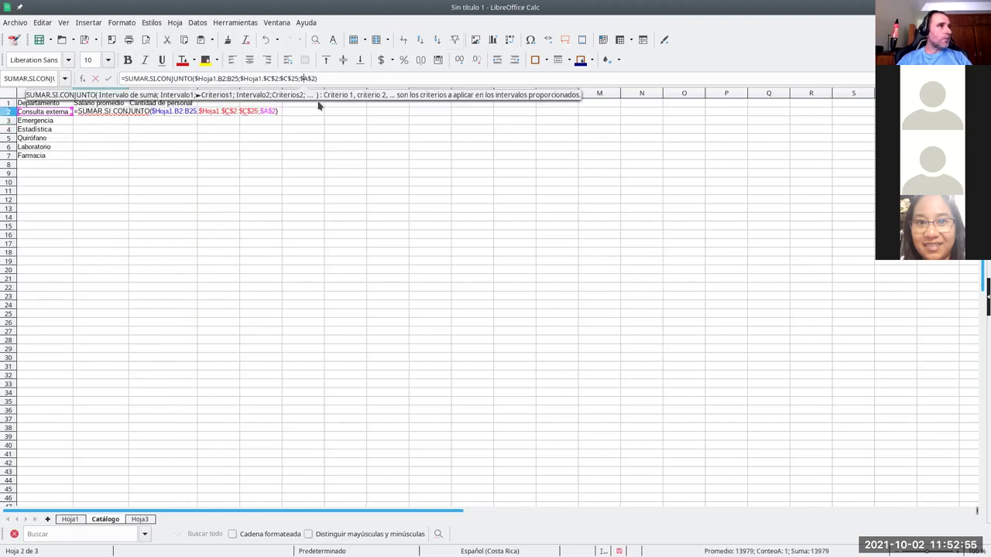
key(BackSpace)
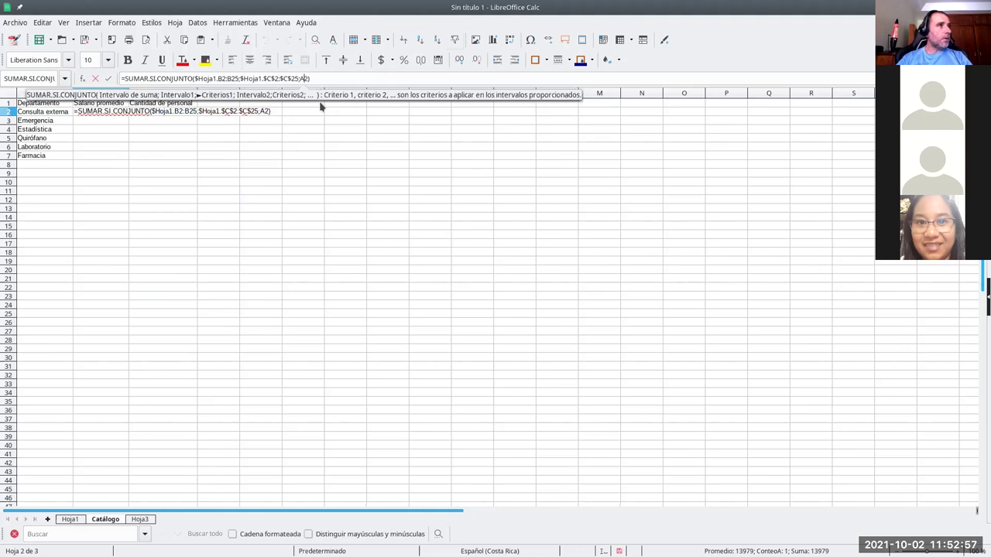
key(Return)
click(114, 114)
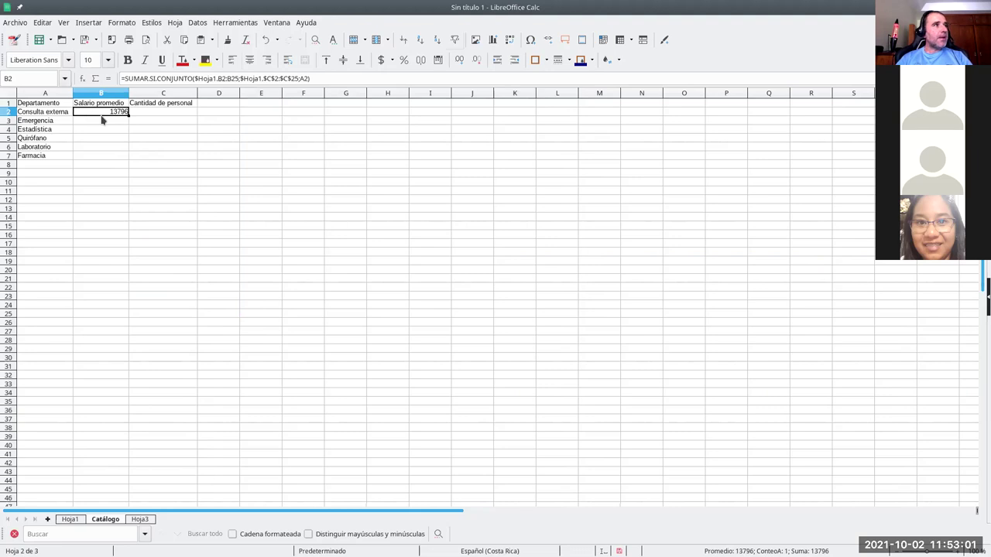
- Fill the B2 formula down to B7 and check the values of the departments through Farmacia
click(59, 114)
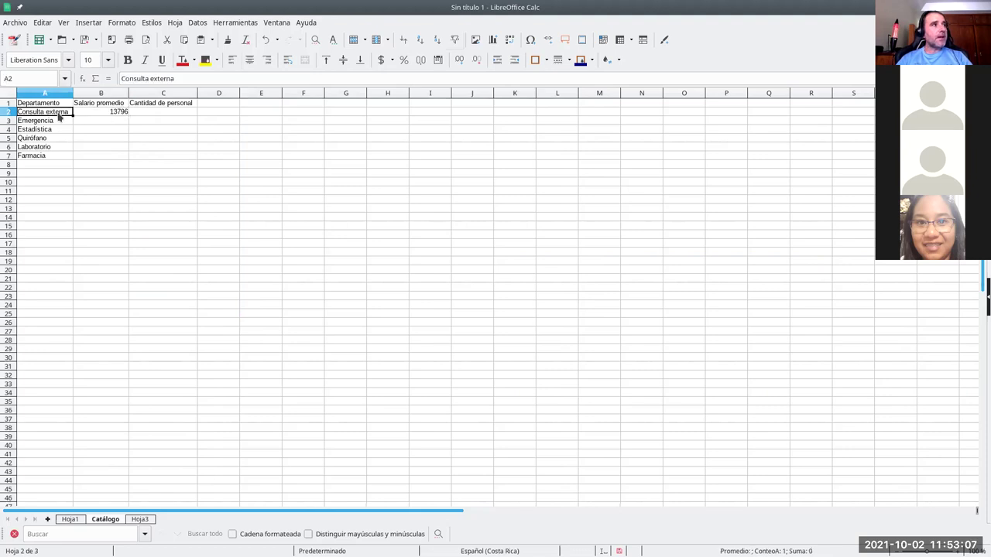
click(98, 116)
drag(130, 115, 120, 162)
click(119, 155)
click(120, 122)
click(114, 140)
click(118, 147)
click(116, 158)
click(54, 157)
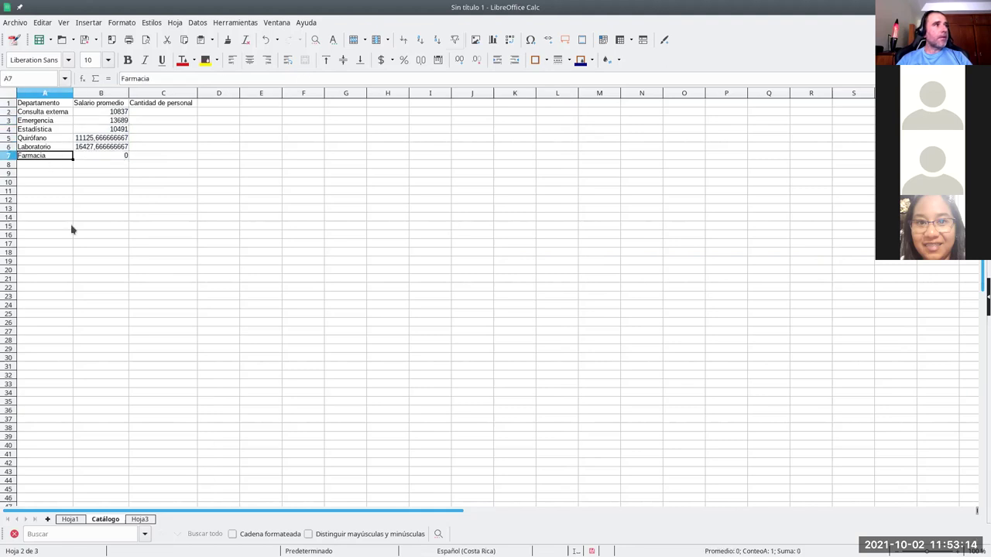
- Enter Departamento in C28 of Hoja1 and clear that cell's contents
click(70, 520)
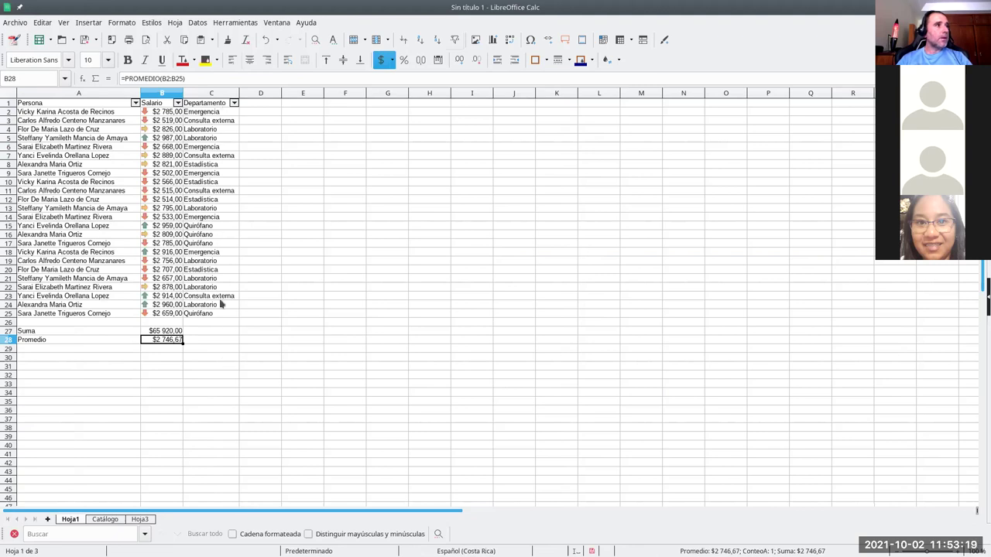
click(207, 341)
text(D)
key(Return)
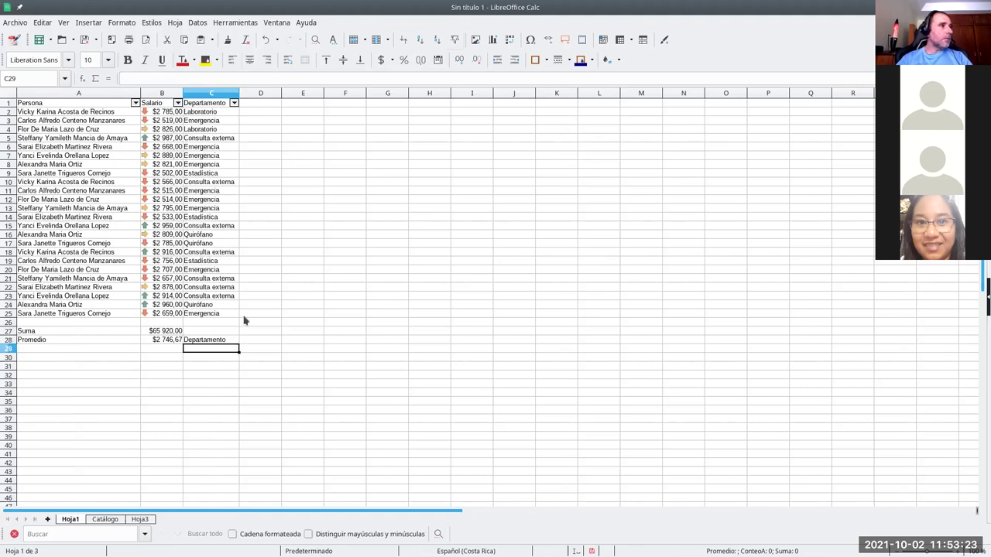
key(Up)
key(BackSpace)
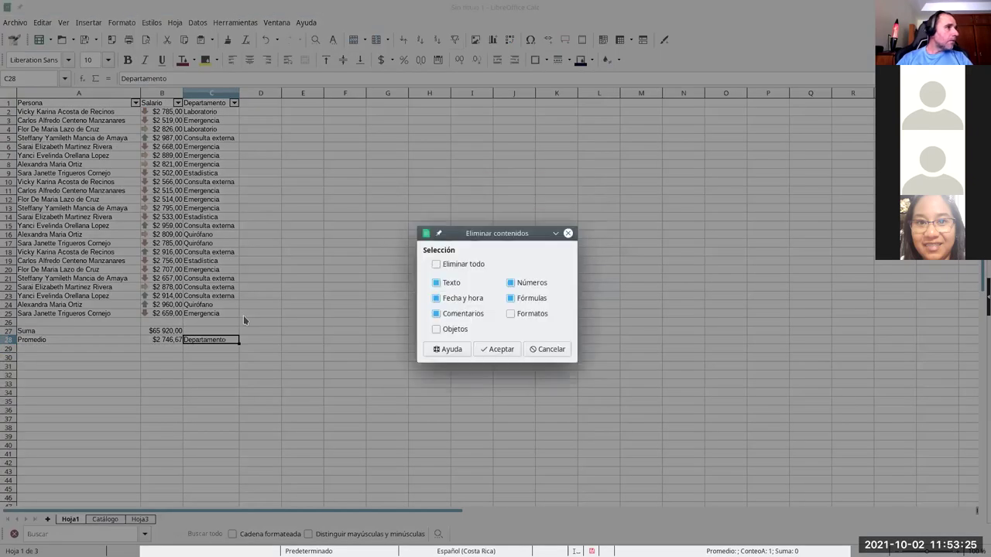
click(536, 351)
key(BackSpace)
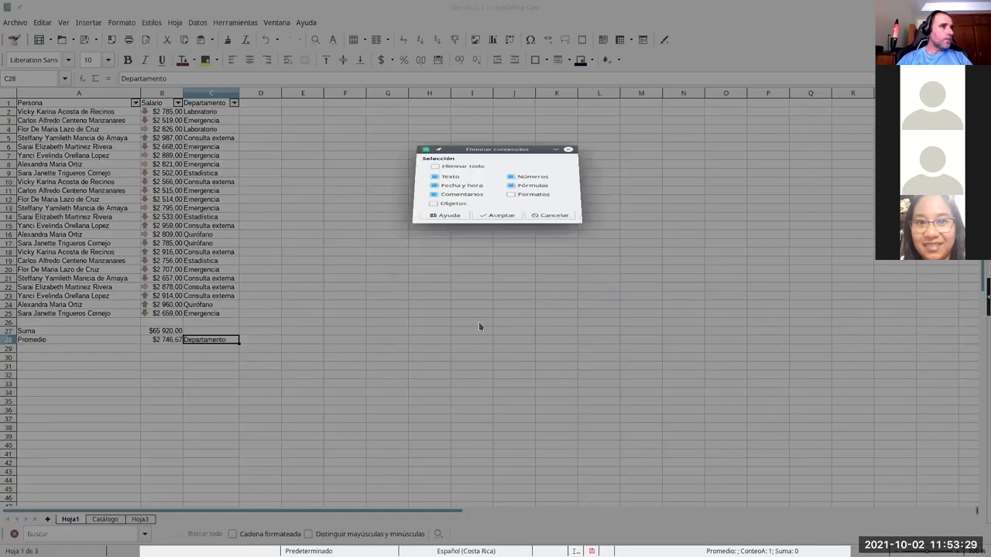
click(507, 350)
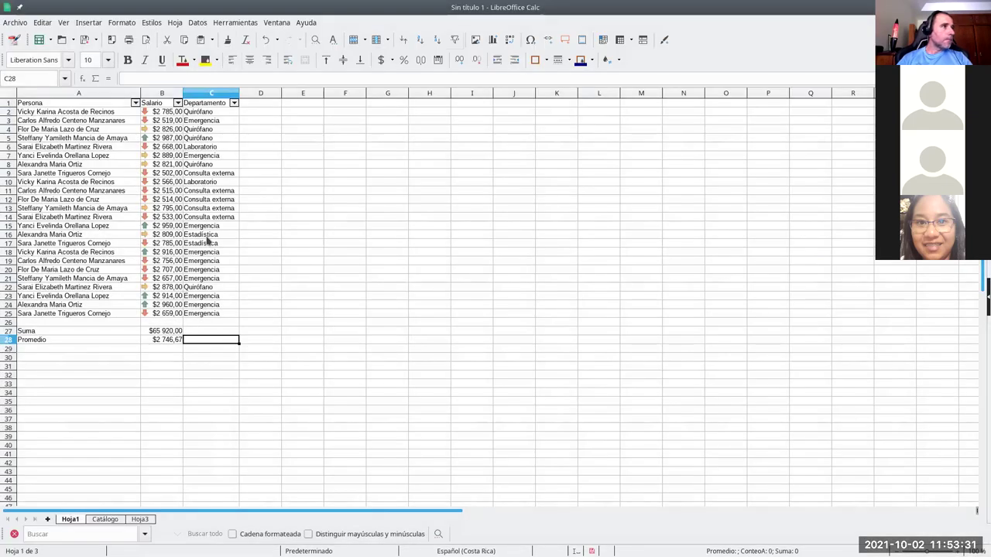
- Try to change the upper limit of ALEATORIO.ENTRE to 7 in the C2 formula of Hoja1
click(204, 280)
click(207, 114)
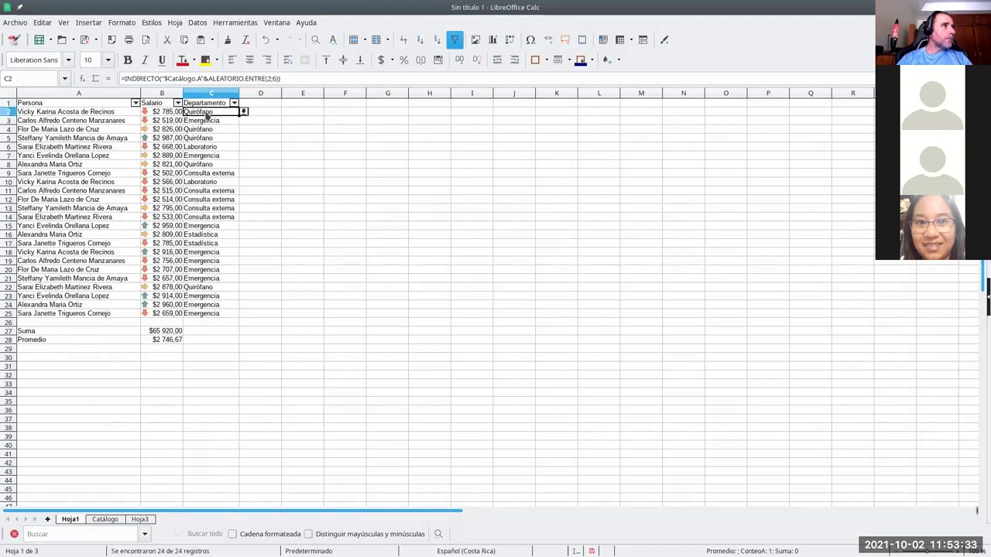
click(105, 519)
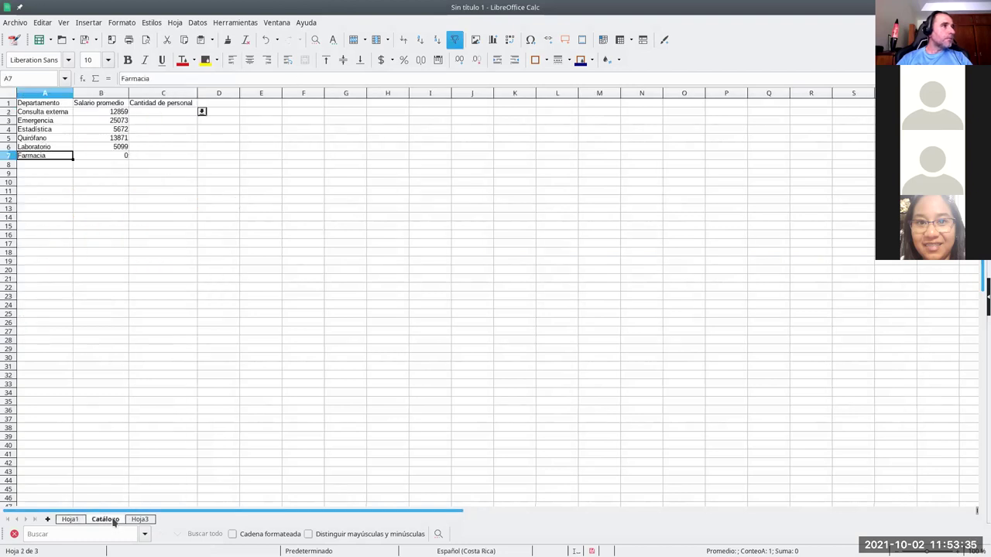
click(81, 519)
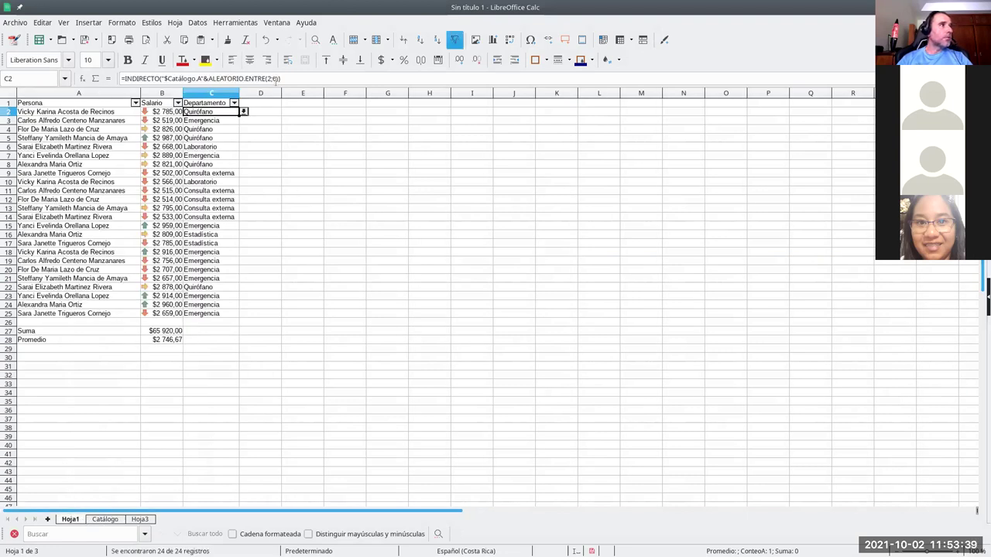
click(277, 78)
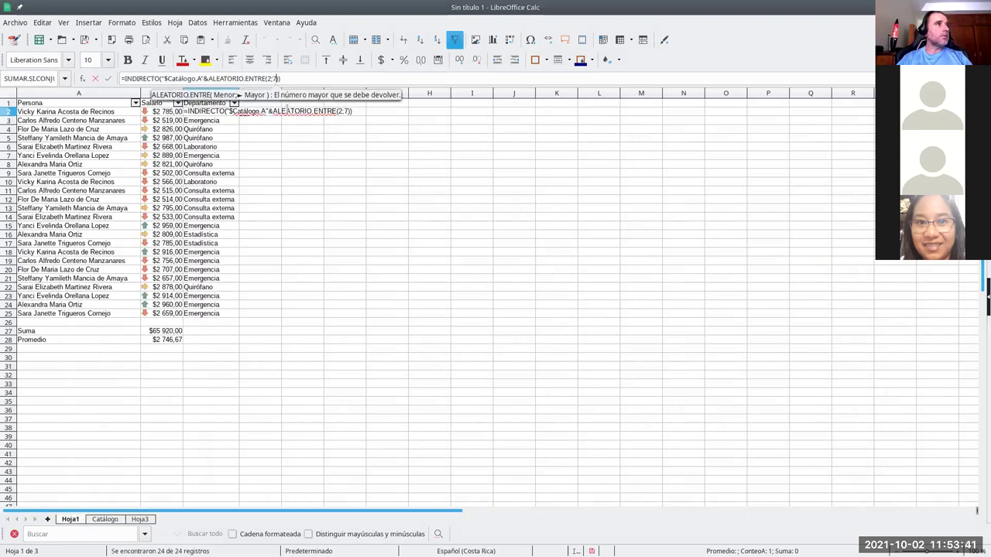
key(Return)
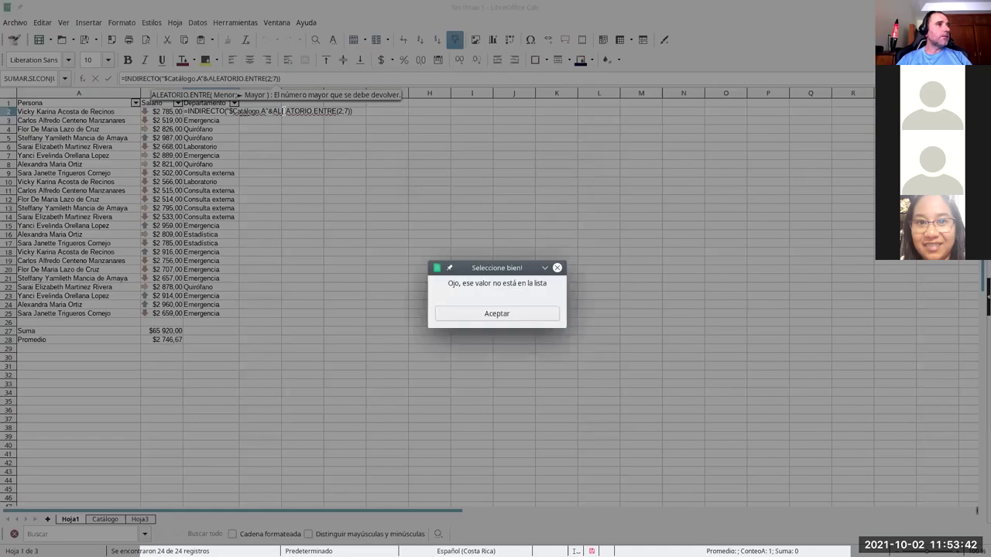
click(486, 317)
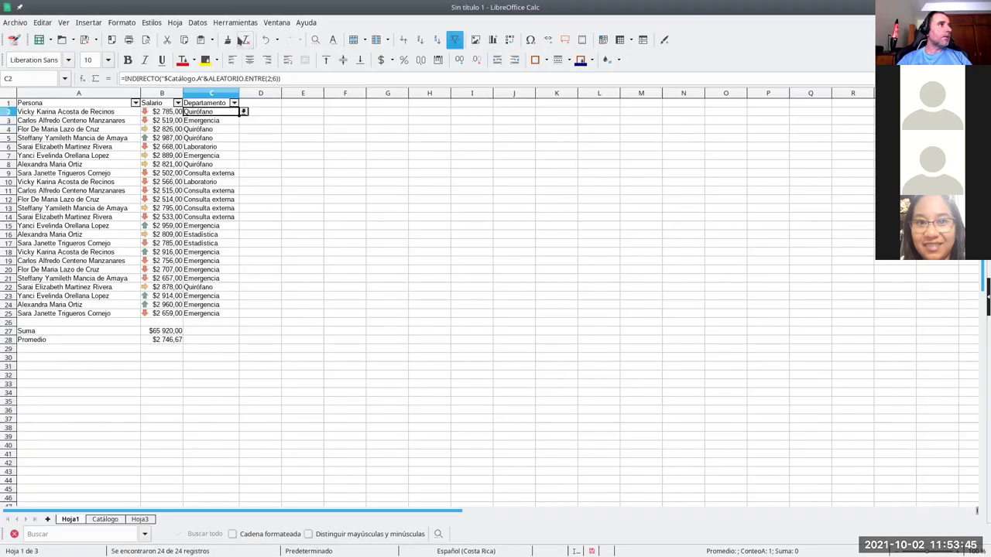
- Remove the cell-range validity restriction from C2 of Hoja1
click(197, 22)
click(232, 190)
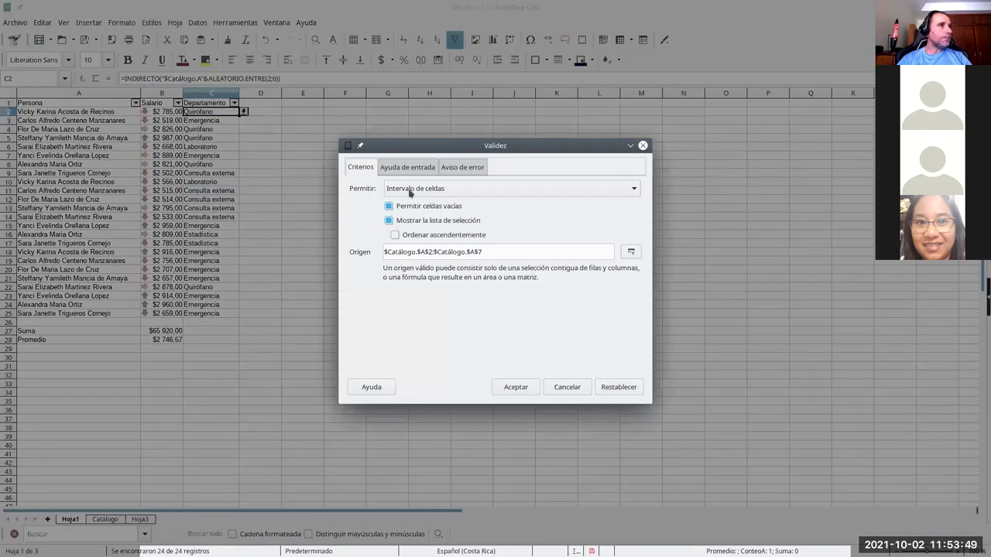
click(410, 192)
click(408, 203)
click(521, 389)
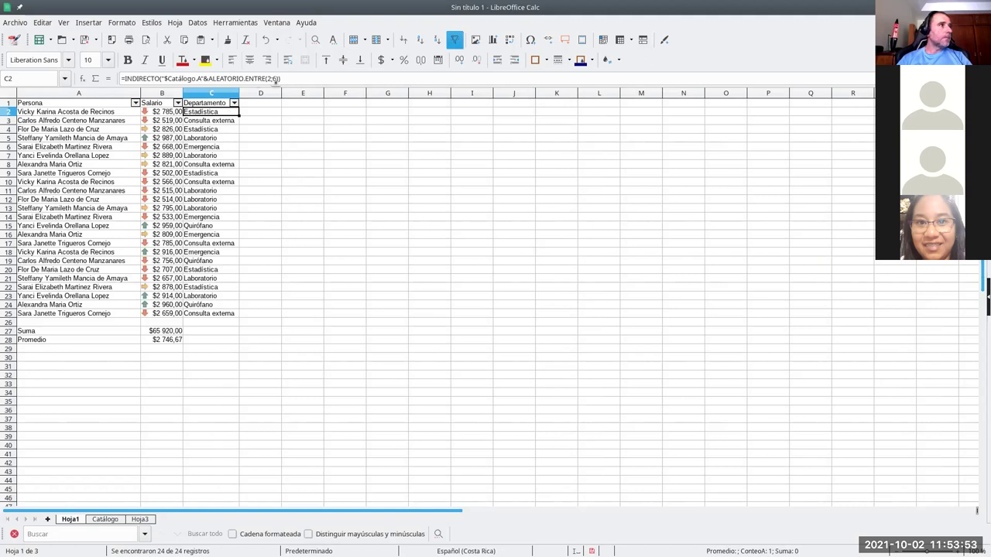
- Set the upper limit of ALEATORIO.ENTRE in C2 to 7, fill the formula down to C25, and return to Catálogo
click(276, 78)
key(Return)
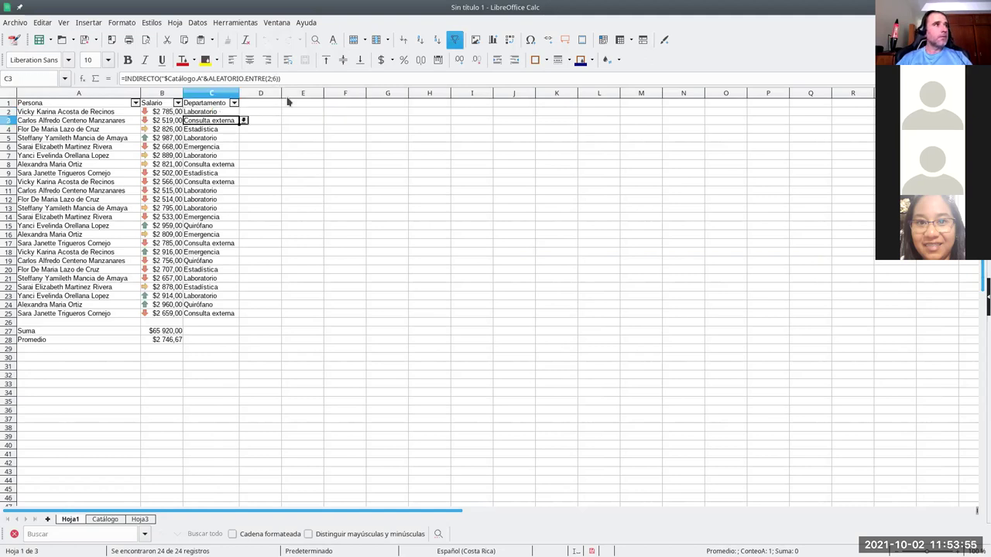
click(221, 113)
drag(239, 115, 243, 310)
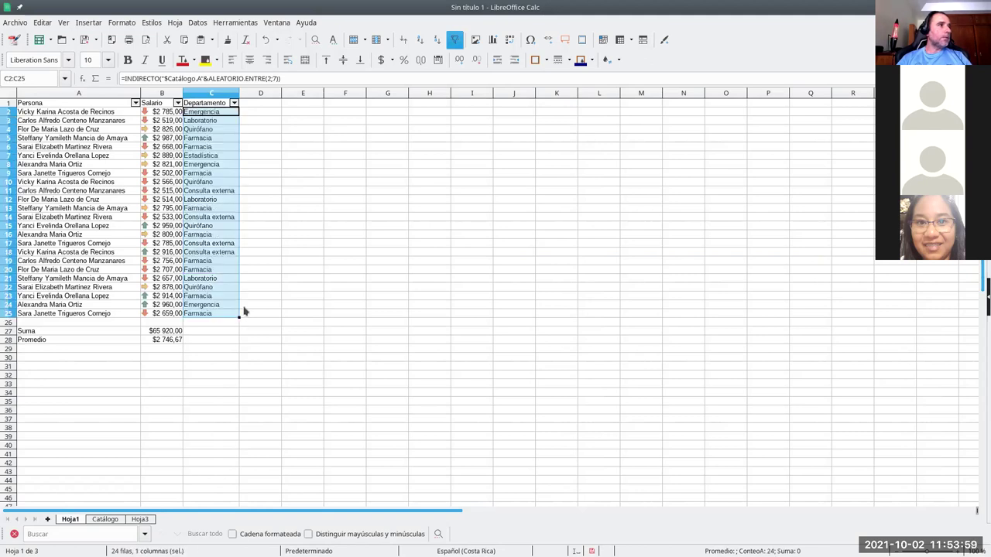
click(269, 287)
click(106, 519)
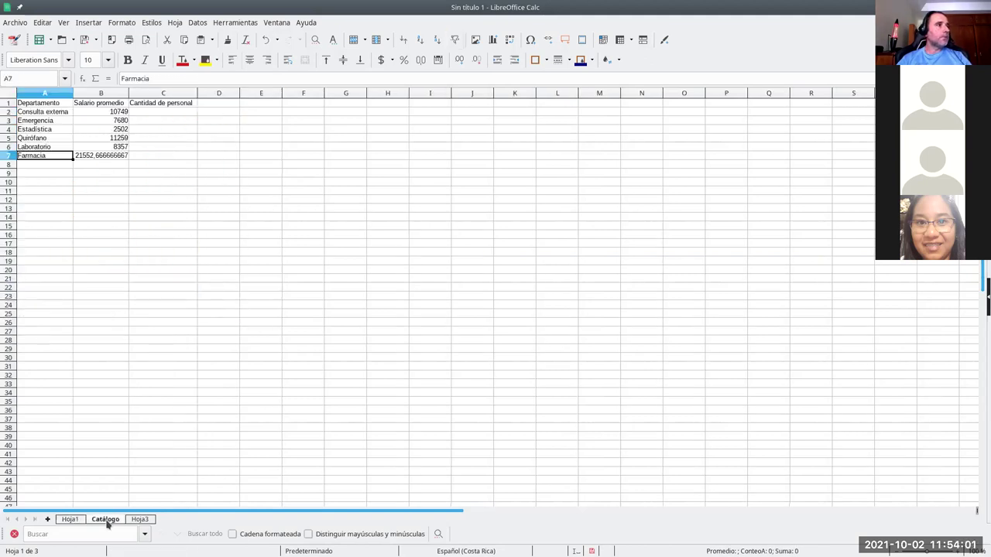
click(118, 164)
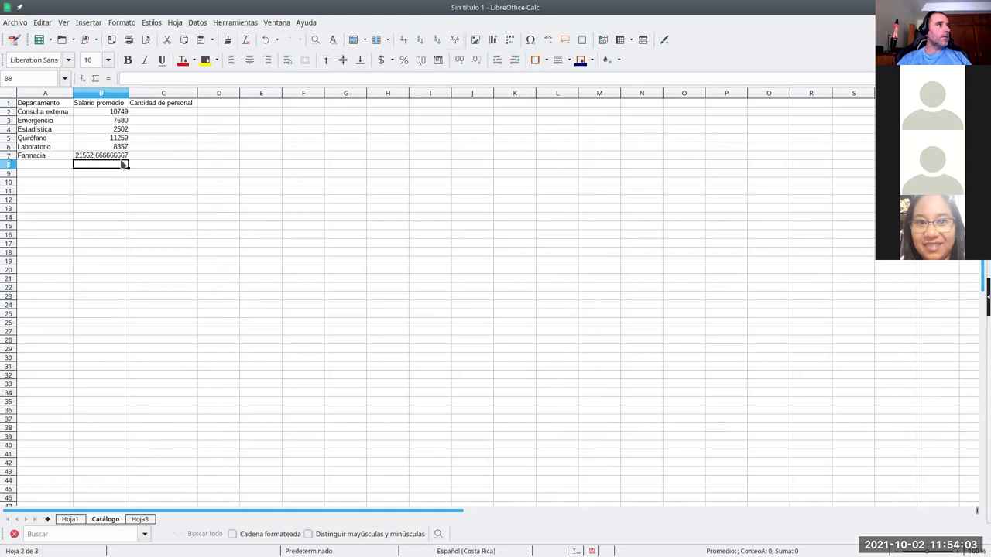
- Format B2:B7 on Catálogo as currency using USD $ Inglés (EE. UU.)
click(124, 155)
drag(116, 114, 120, 156)
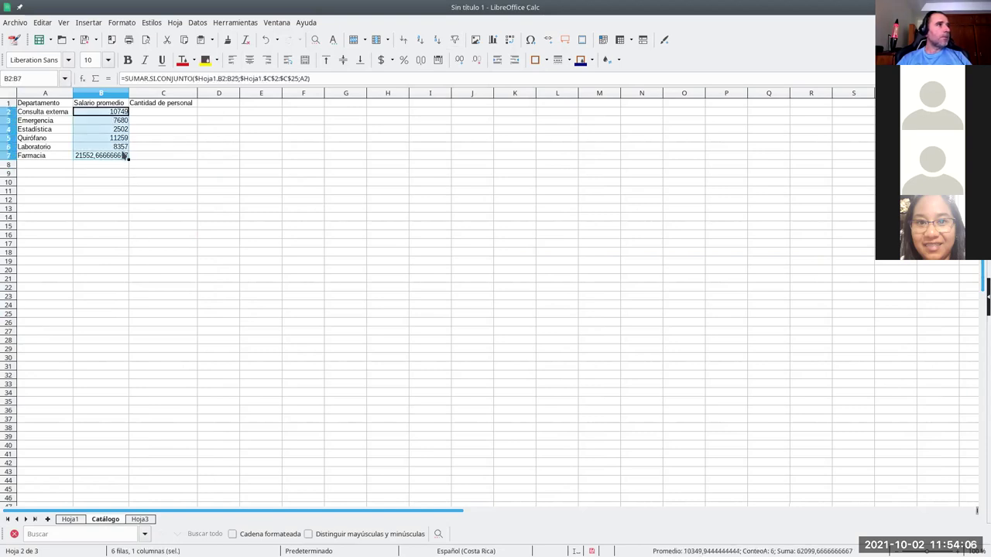
click(393, 61)
drag(521, 91, 526, 124)
scroll(474, 124, down, 2)
scroll(472, 125, up, 5)
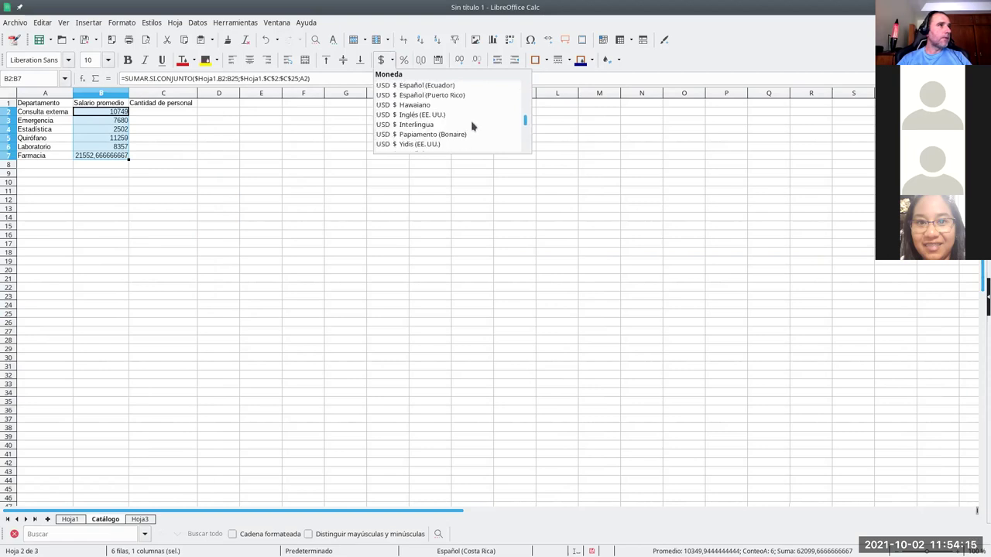
click(438, 115)
click(143, 131)
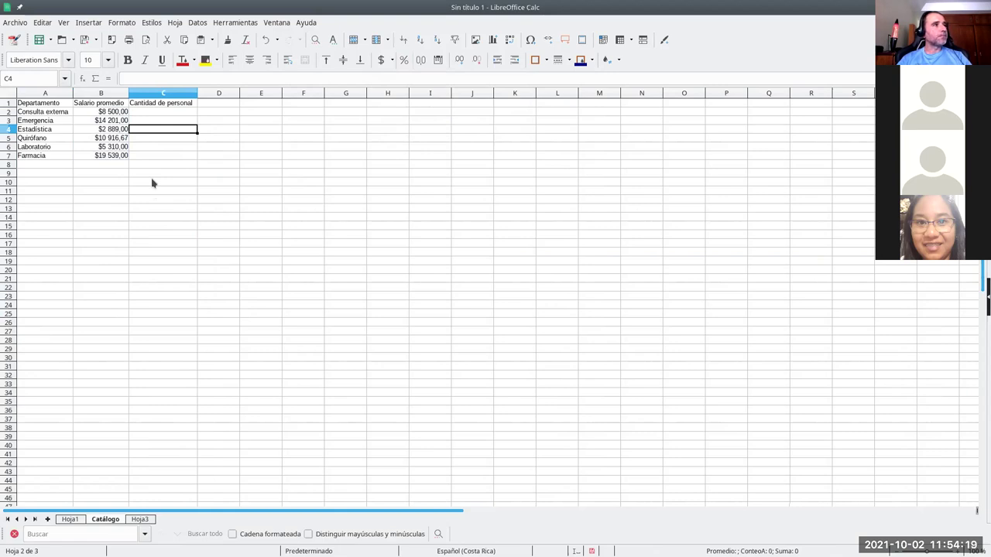
- Copy the formula text from B2 into C2 and change its function to CONTAR.SI.CONJUNTO
click(156, 114)
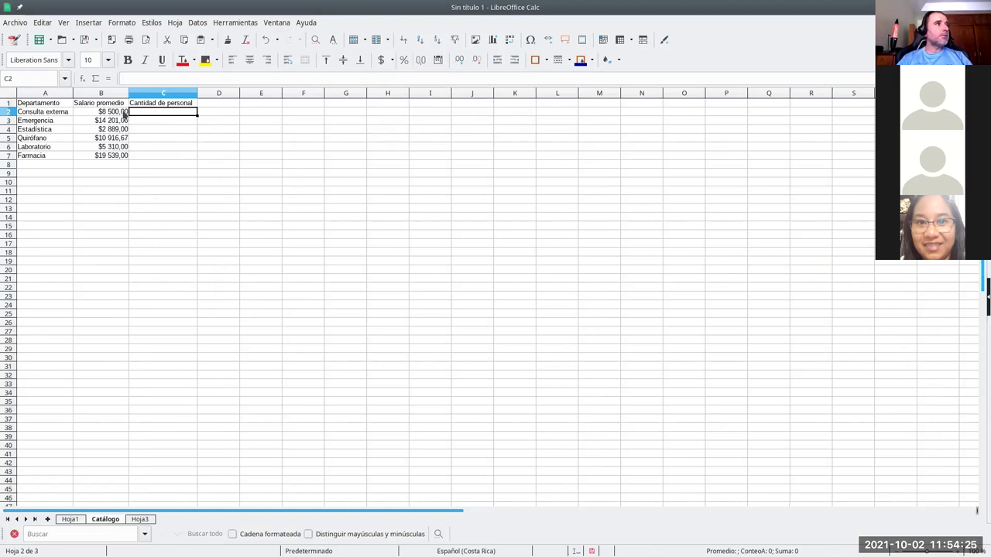
click(124, 114)
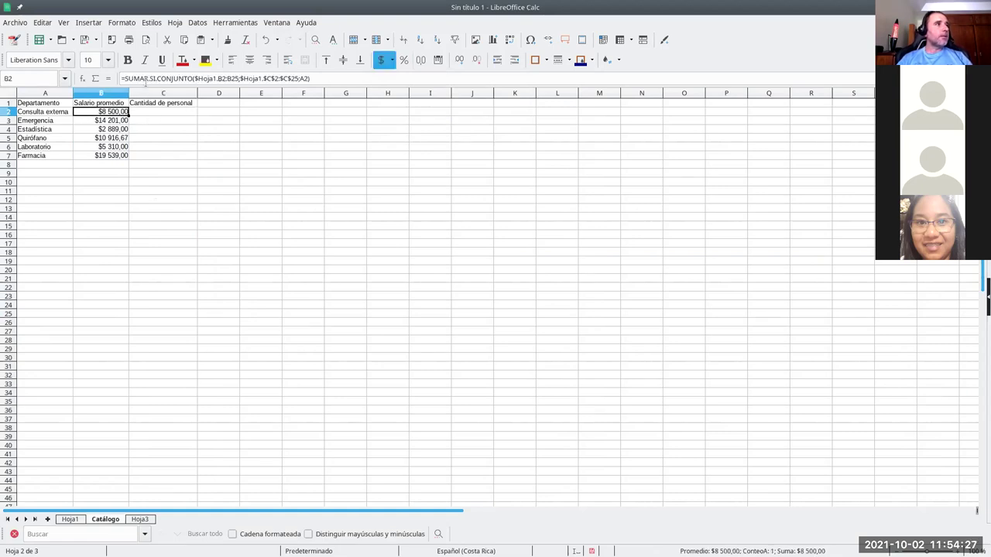
triple_click(143, 81)
key(ctrl+c)
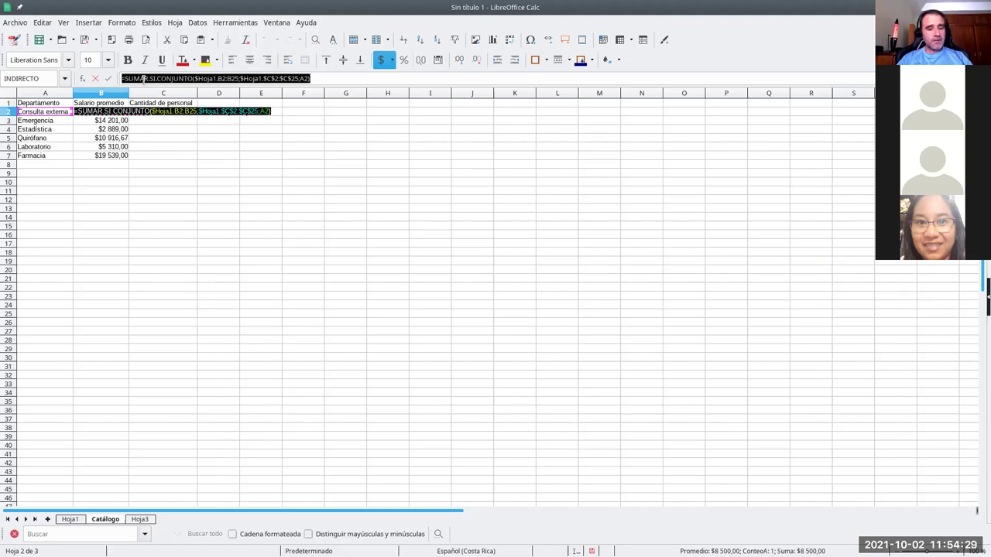
key(Escape)
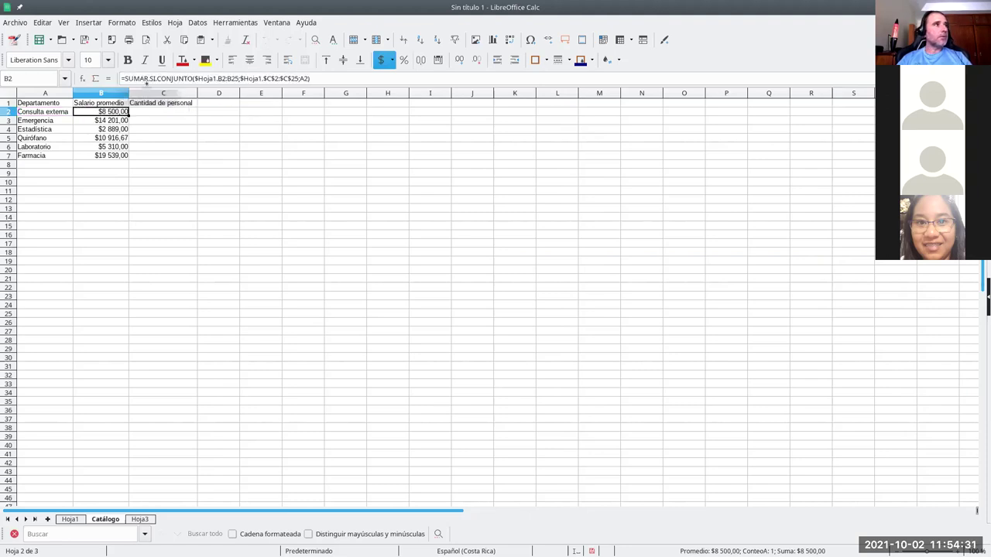
click(160, 113)
click(149, 78)
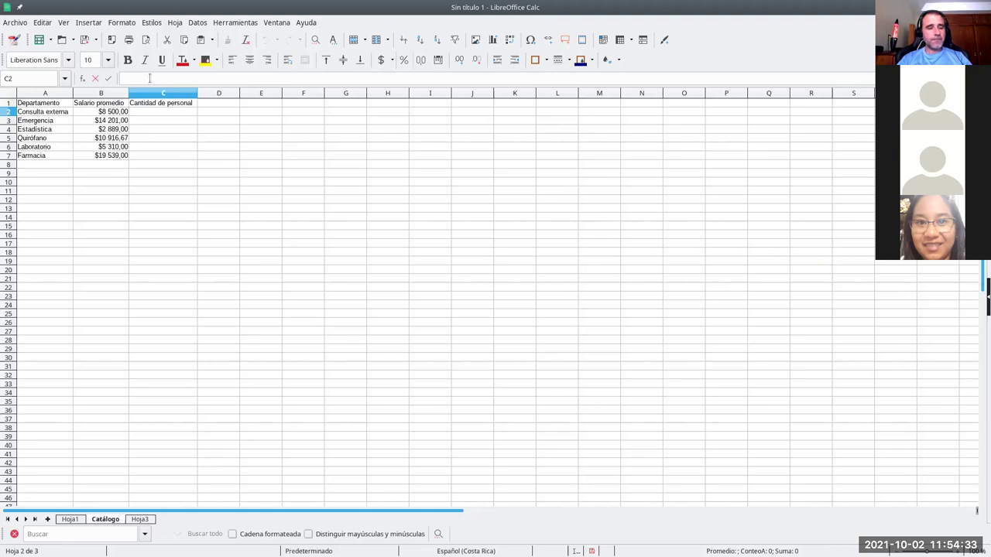
key(ctrl+v)
drag(147, 78, 125, 78)
text(CONTAR)
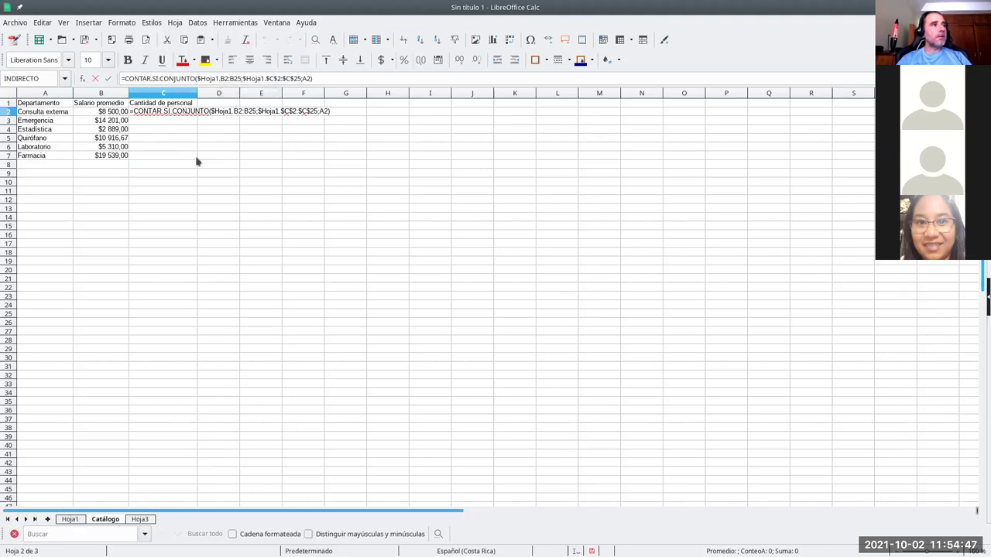
- Change the first Hoja1 range in the C2 counting formula to A2:A25
click(223, 81)
key(BackSpace)
text(A)
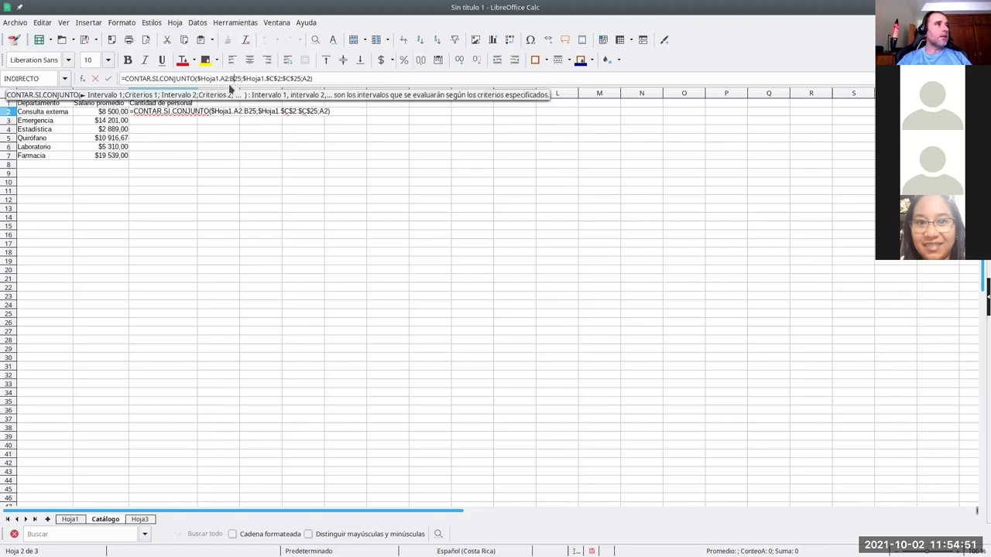
click(229, 85)
key(BackSpace)
text(A)
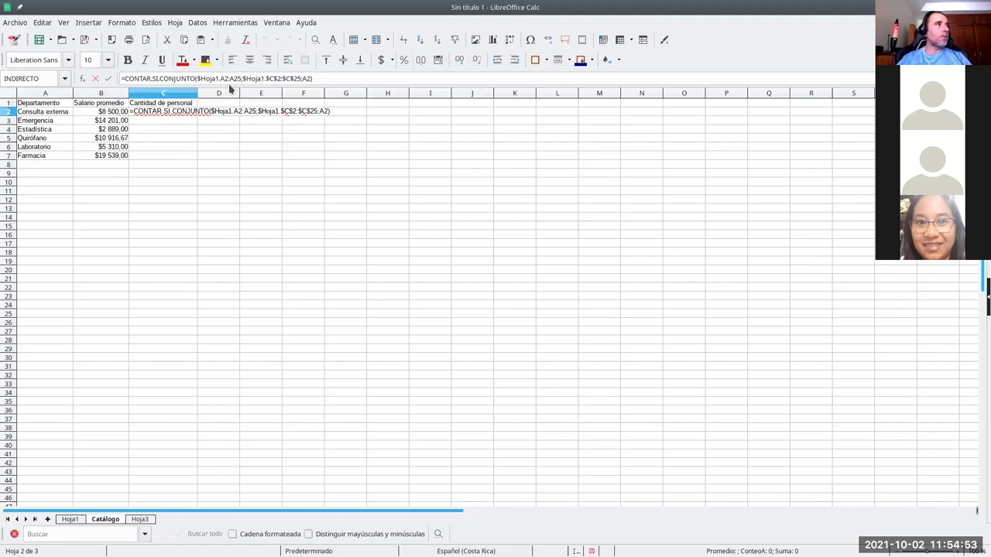
key(Return)
click(184, 113)
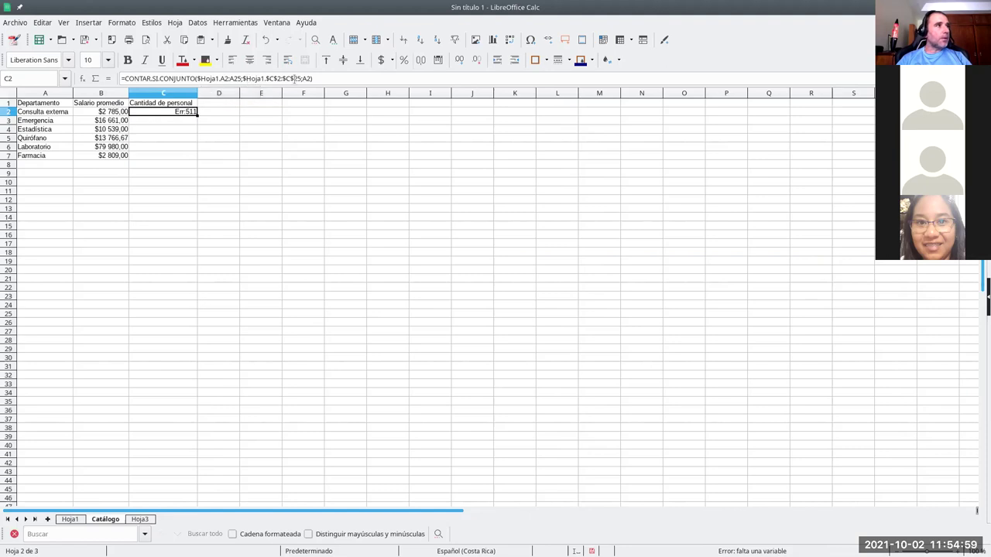
- Remove the Hoja1 A2:A25 argument from the C2 formula, keeping only the range $C$2:$C$25 and the criterion A2
click(243, 78)
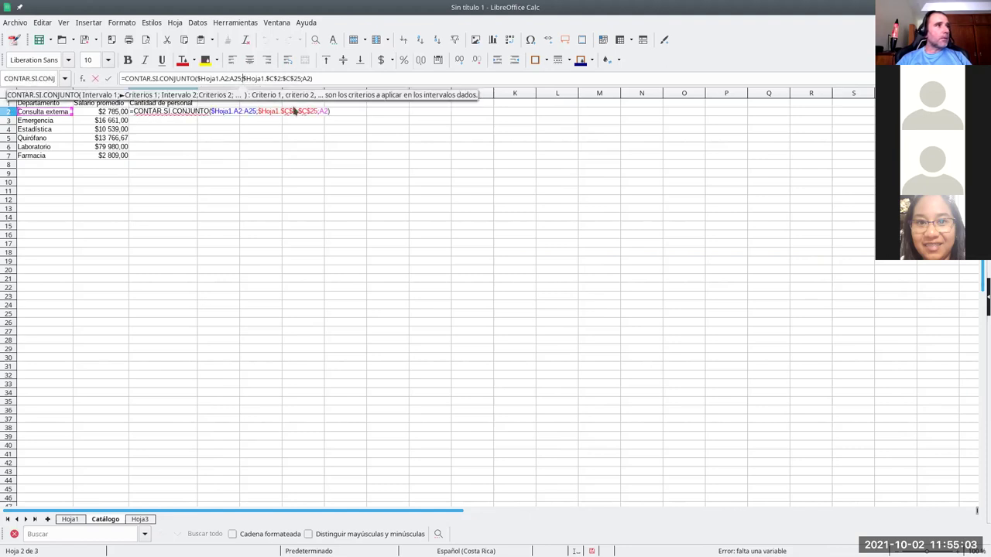
drag(258, 111, 295, 111)
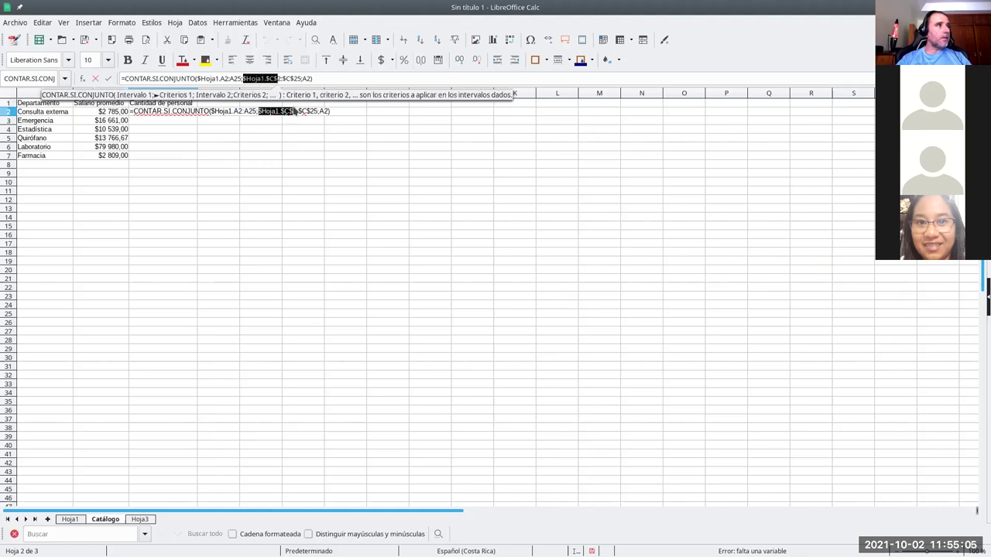
click(295, 112)
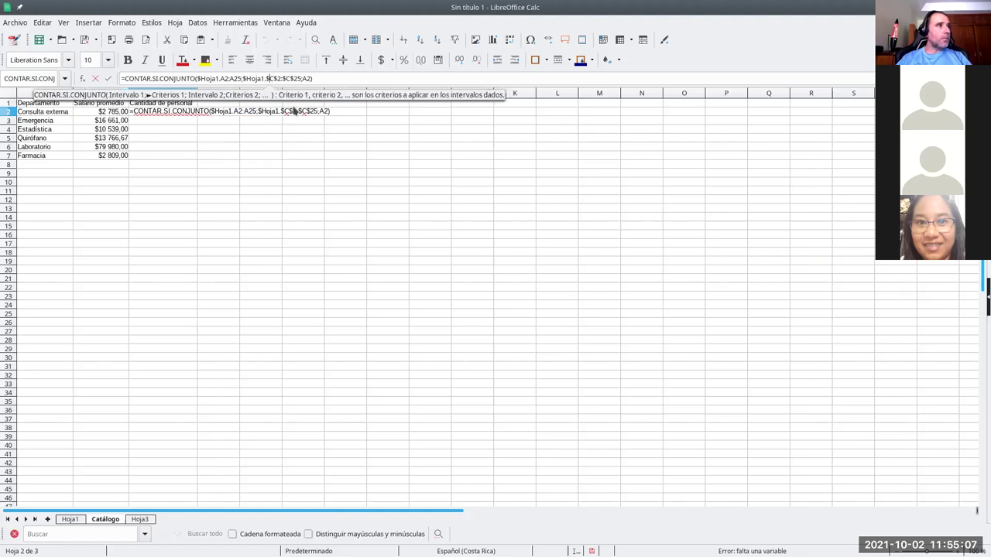
key(Left)
key(Left)
key(Left)
key(Left)
key(Left)
key(Left)
key(Left)
key(Left)
key(Left)
key(Left)
key(Left)
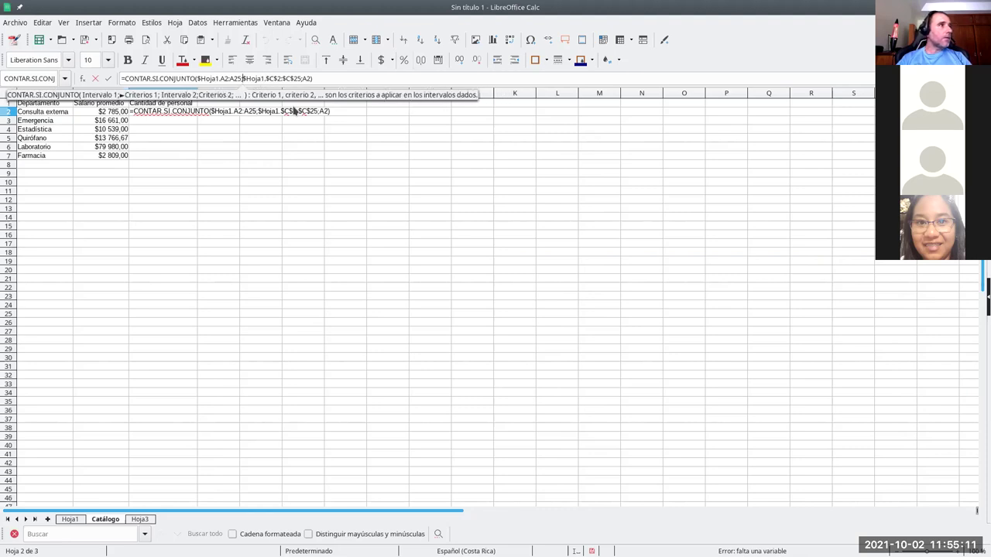
key(shift+Left)
key(shift+Left)
key(shift+Left)
key(shift+Left)
key(shift+Left)
key(shift+Left)
key(shift+Left)
key(shift+Left)
key(shift+Left)
key(shift+Left)
key(shift+Left)
key(shift+Left)
key(shift+Left)
key(shift+Left)
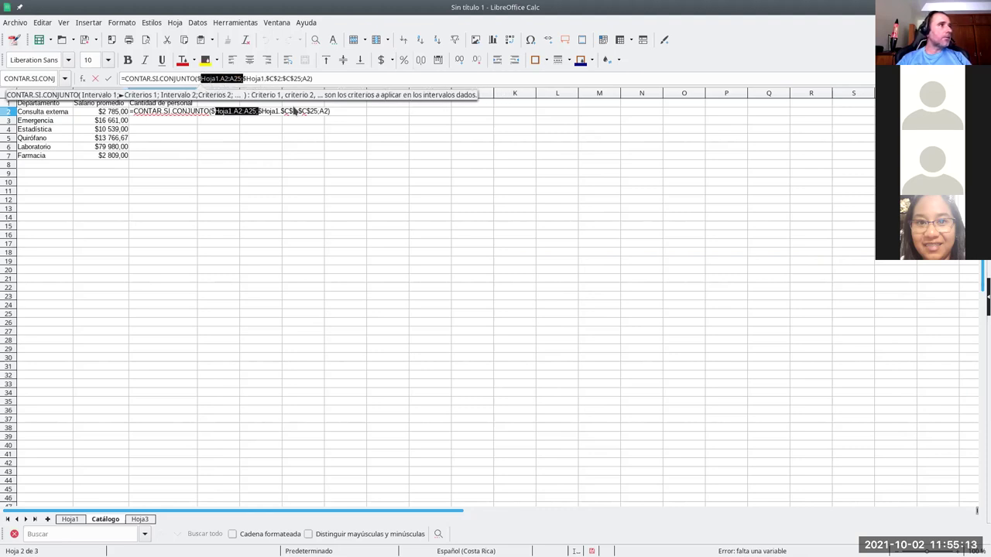
key(BackSpace)
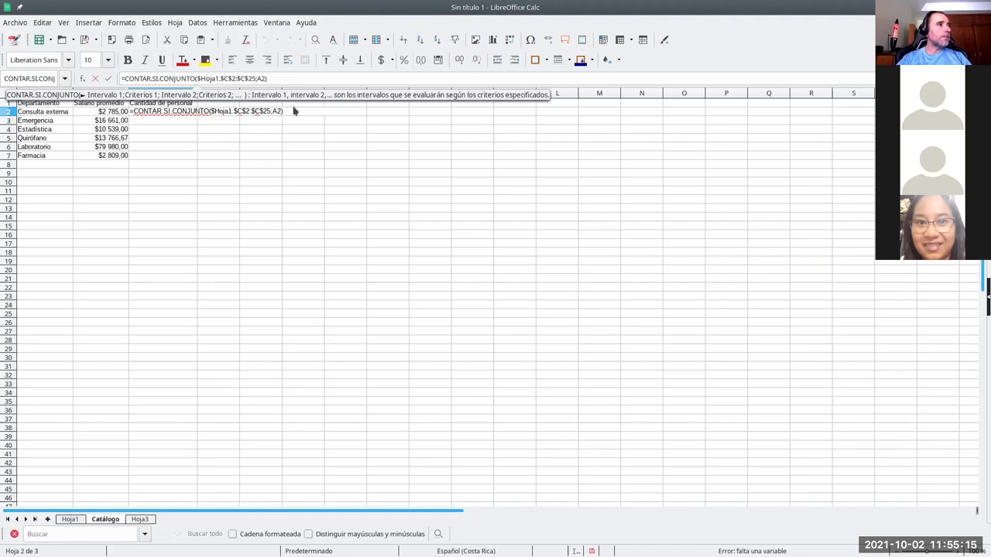
key(Return)
- Fill the counting formula from C2 down to C7 under Cantidad de personal
click(156, 114)
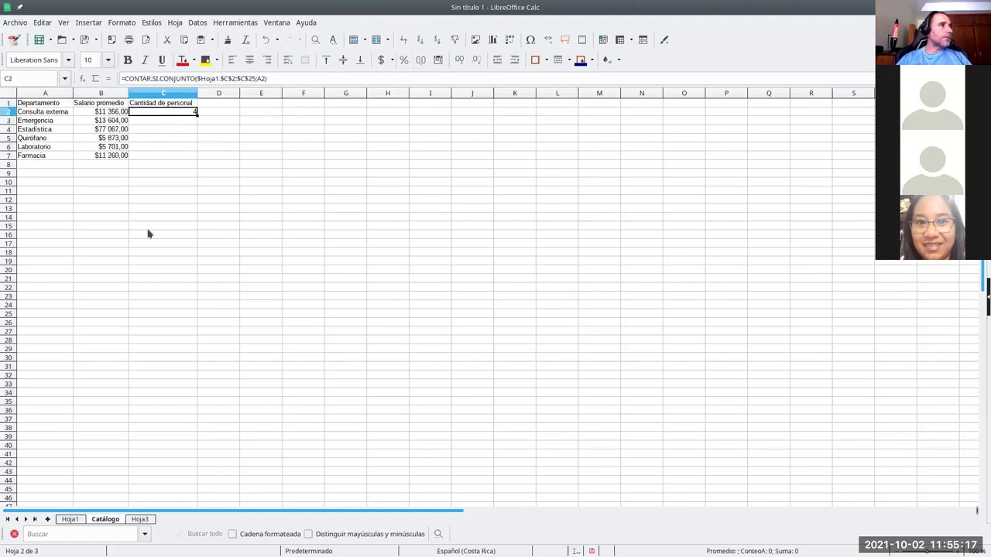
click(71, 519)
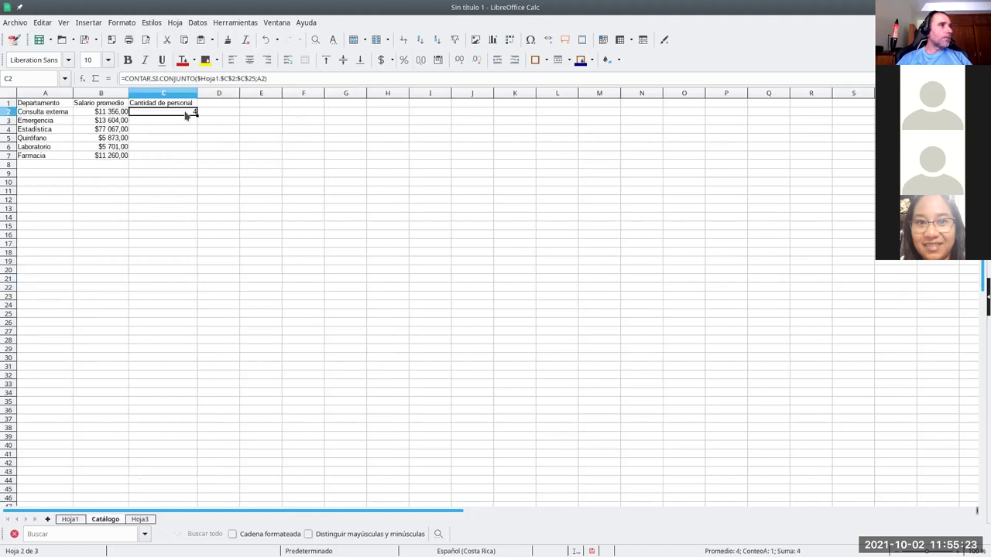
drag(197, 113, 197, 160)
click(195, 138)
click(146, 157)
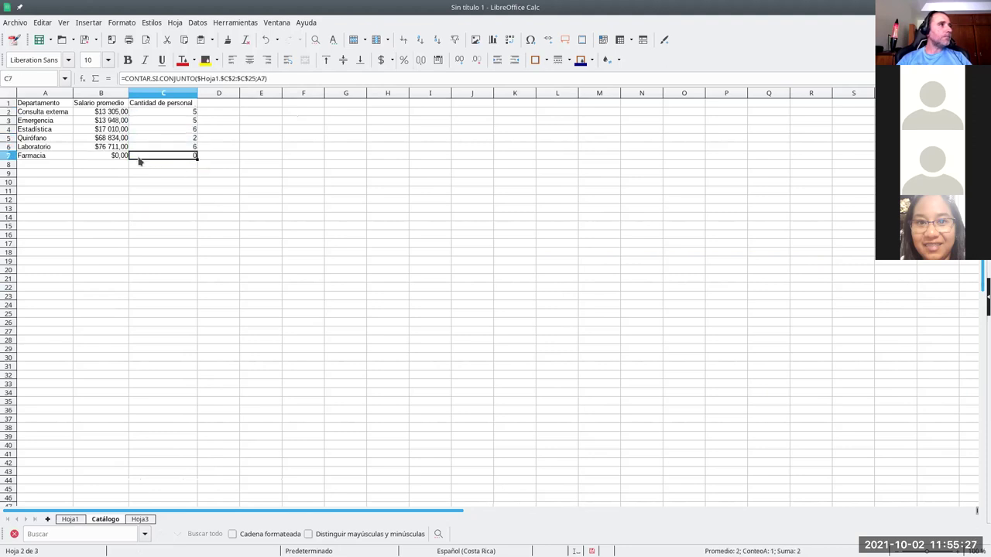
- Enter Departamento in C27 of Hoja1, clear that entry and return to Catálogo
click(70, 519)
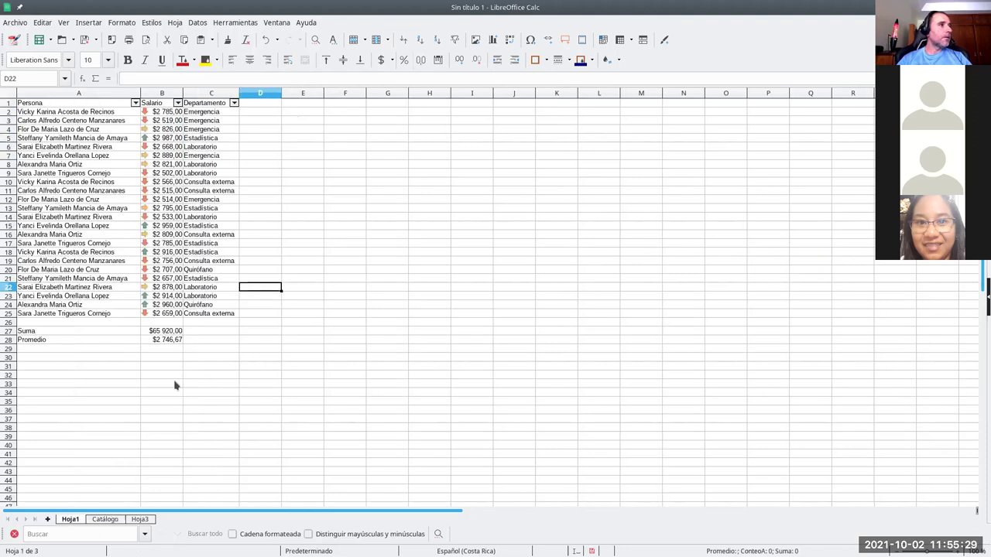
text(d)
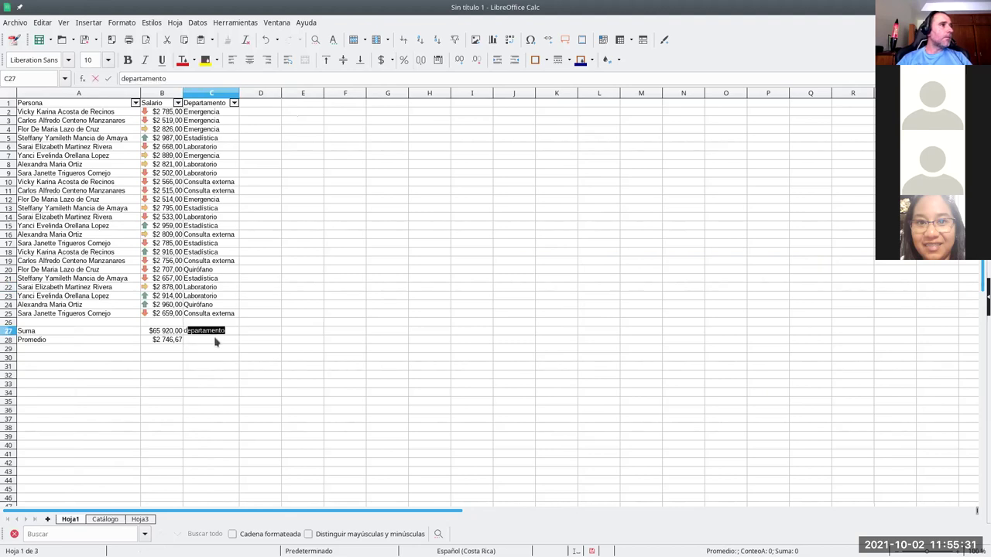
key(Return)
key(Up)
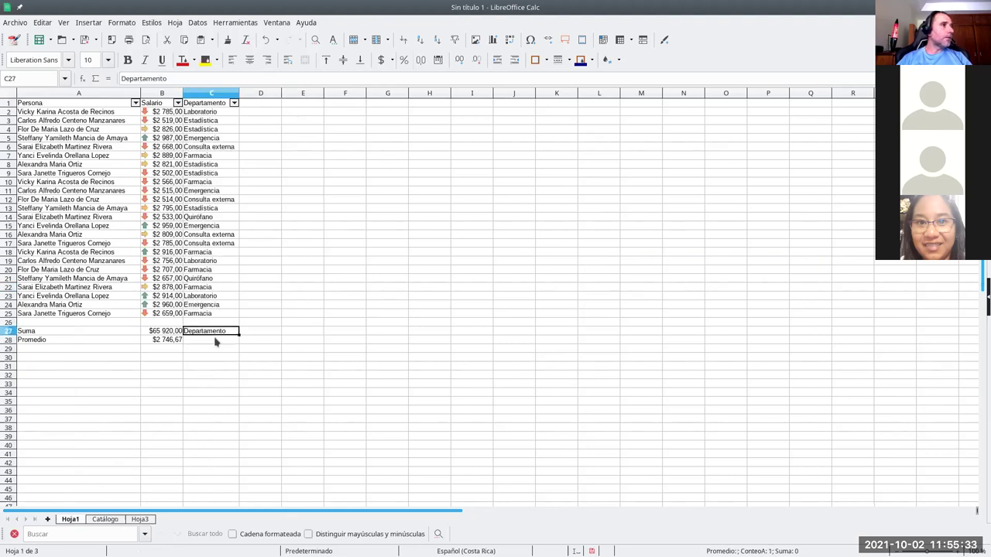
key(BackSpace)
click(509, 348)
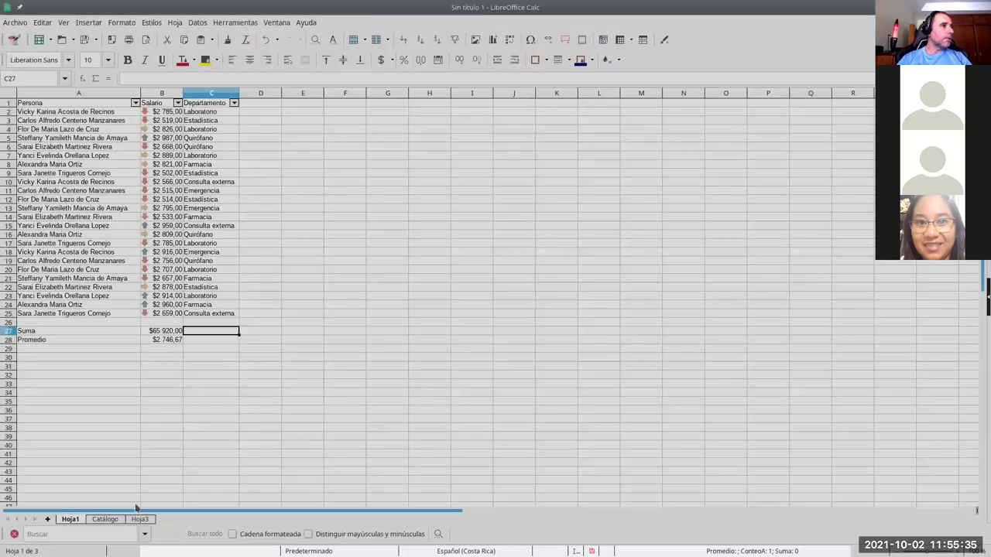
click(106, 519)
click(180, 172)
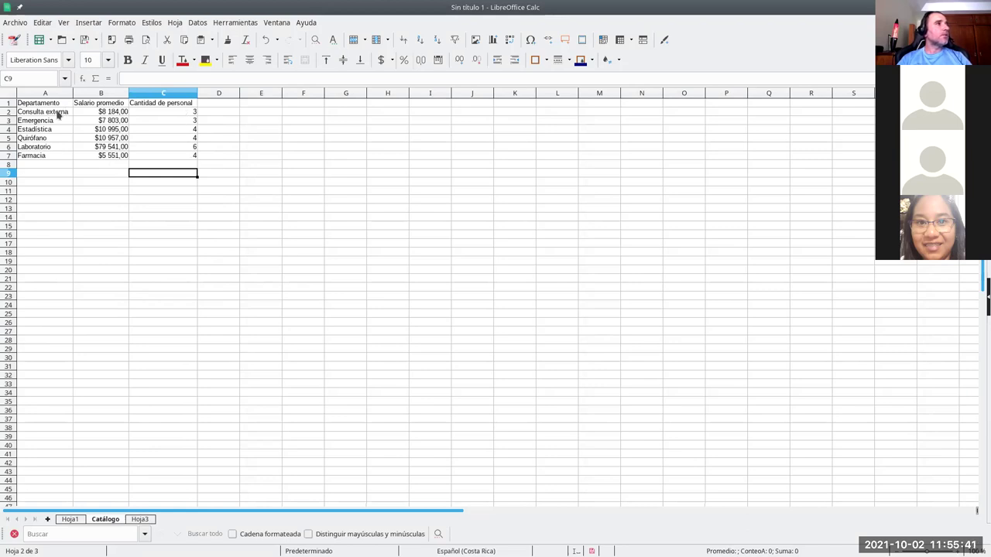
- Review the Salario promedio formulas and make the salary range in the B2 formula absolute as $B$2:$B$25
click(115, 148)
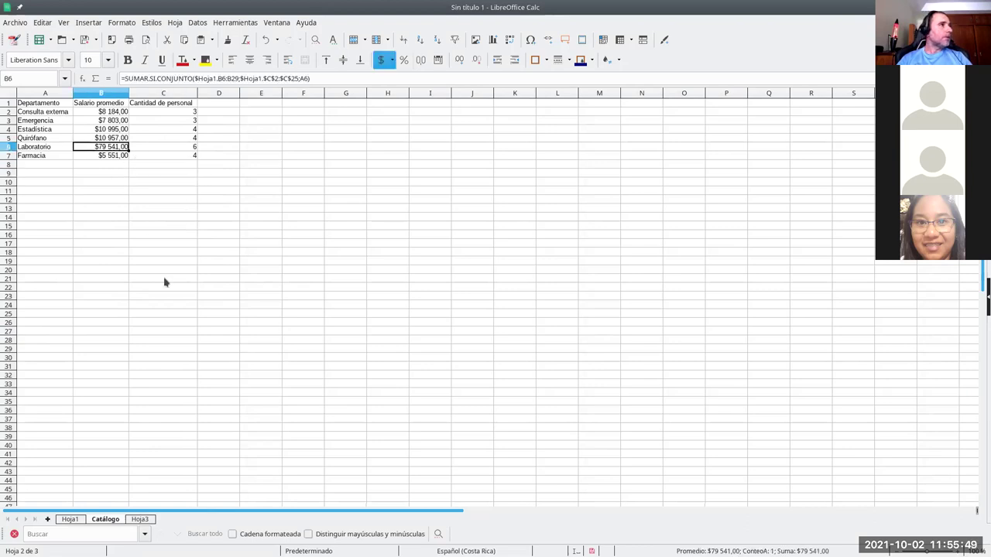
click(74, 519)
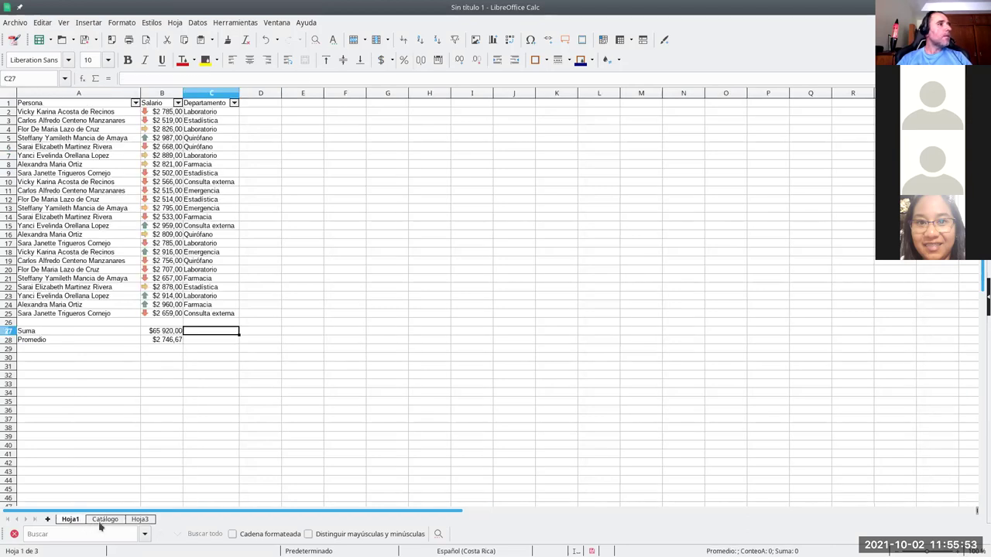
click(101, 521)
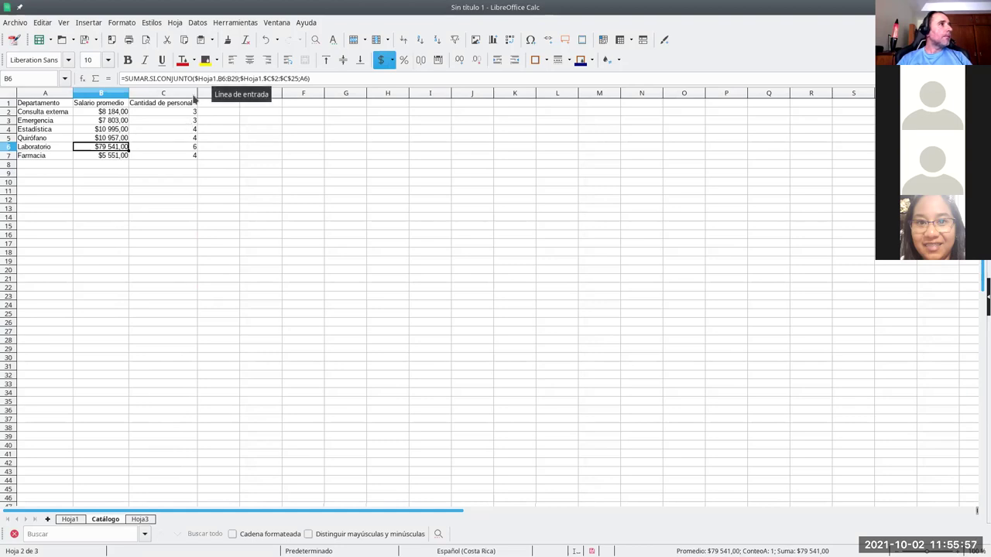
click(116, 129)
click(120, 121)
click(120, 112)
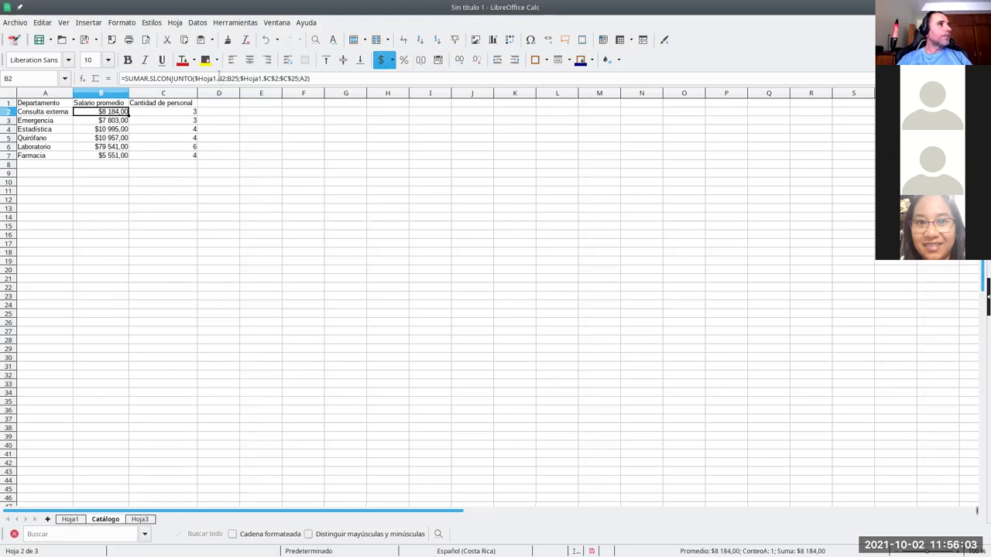
click(219, 78)
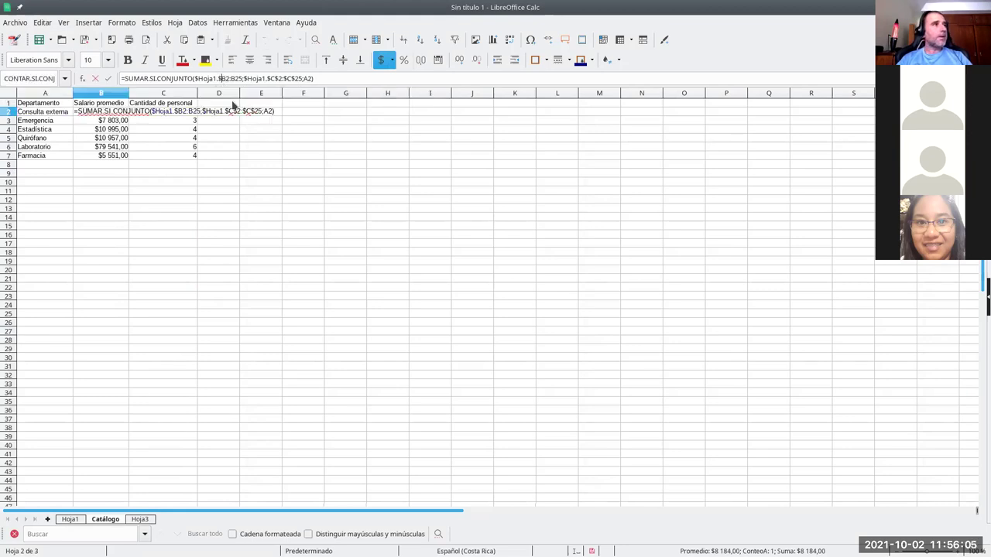
text($)
key(Right)
key(Right)
text($)
key(Right)
text($)
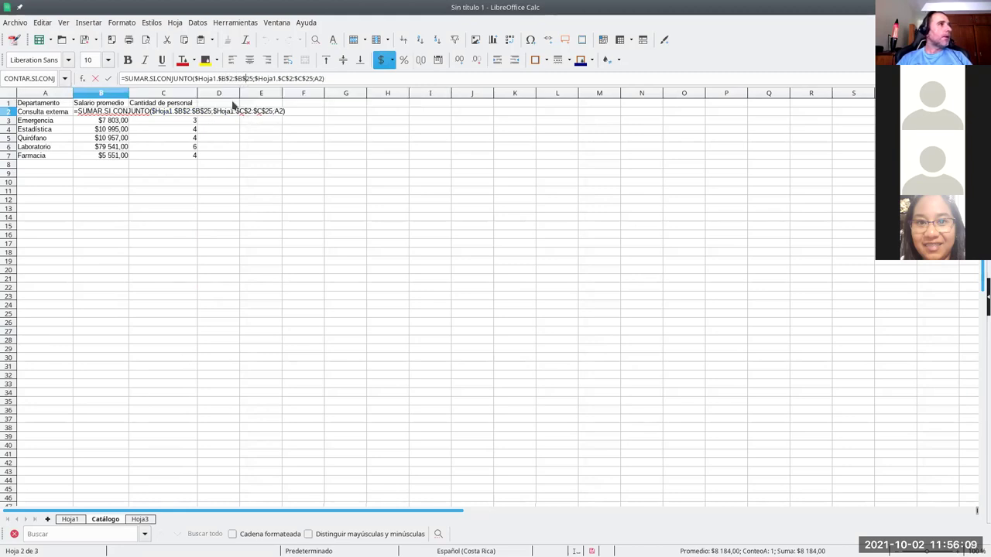
key(Return)
- Fill the B2 formula down to B7 on Catálogo and switch to Hoja1
click(126, 113)
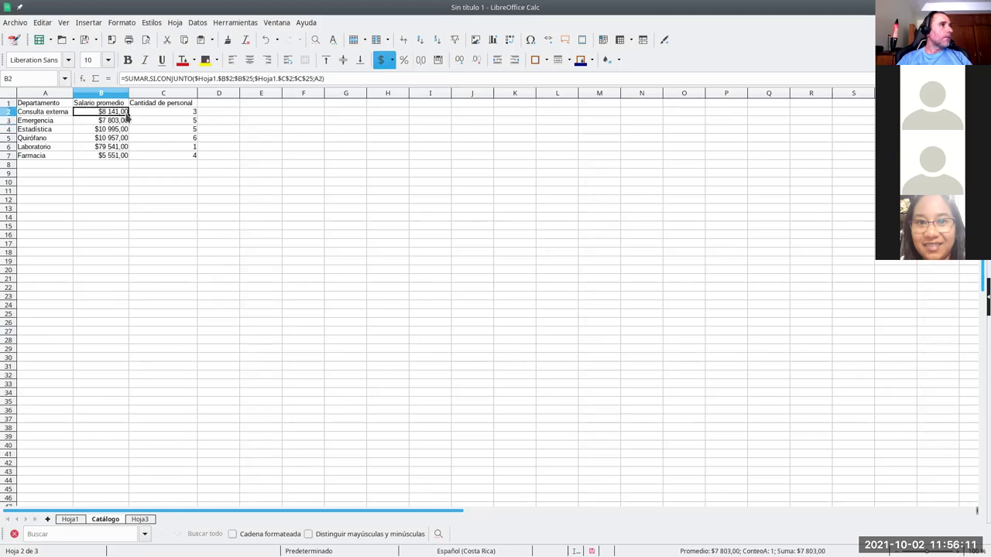
drag(129, 115, 132, 157)
click(163, 147)
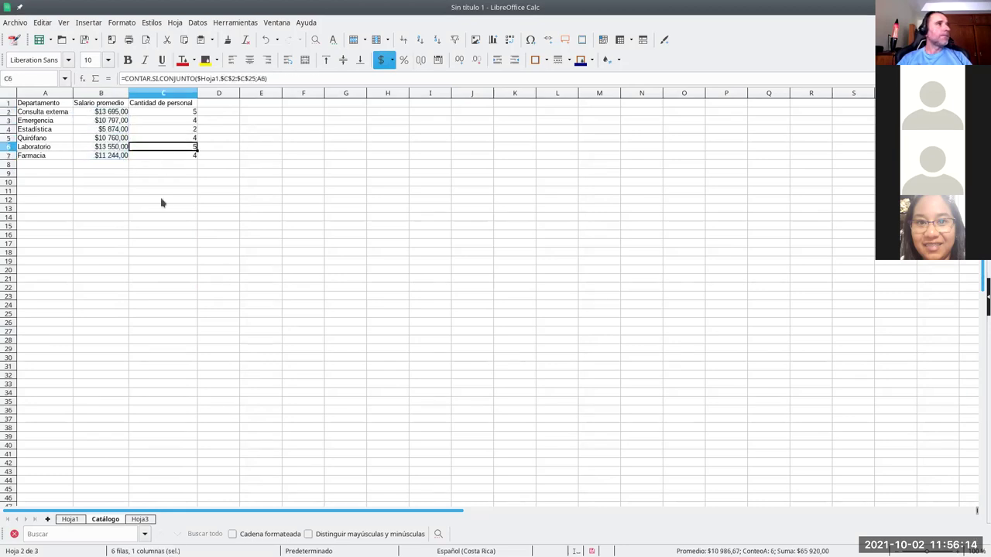
click(97, 114)
click(71, 520)
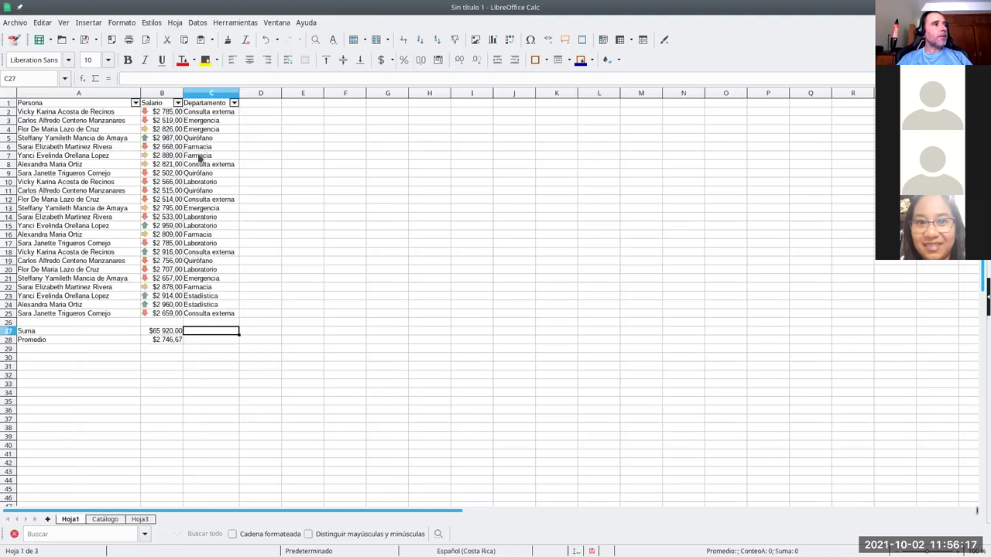
- Review the summing and counting formulas and their results in the Salario promedio and Cantidad de personal columns on Catálogo
drag(185, 411, 163, 313)
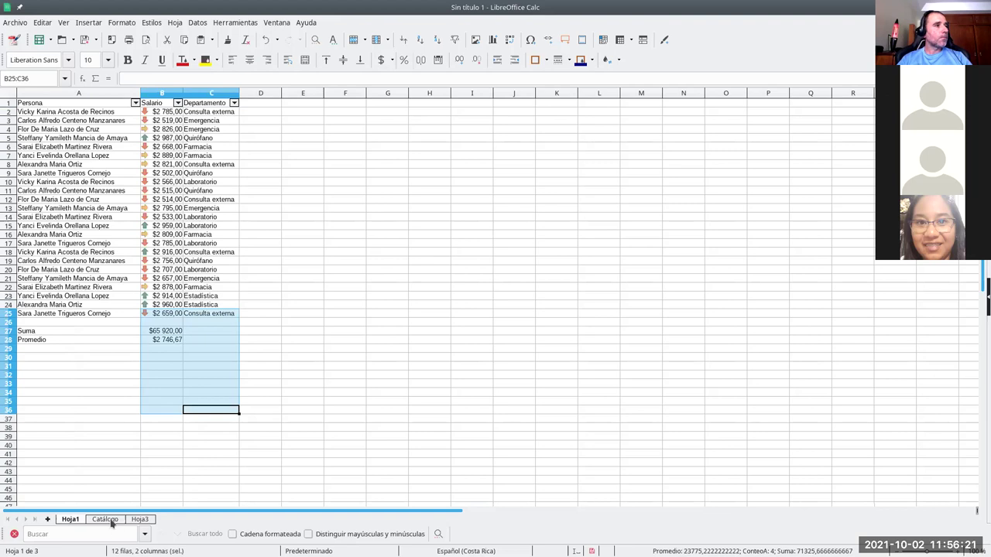
click(111, 520)
click(170, 194)
click(121, 121)
click(116, 112)
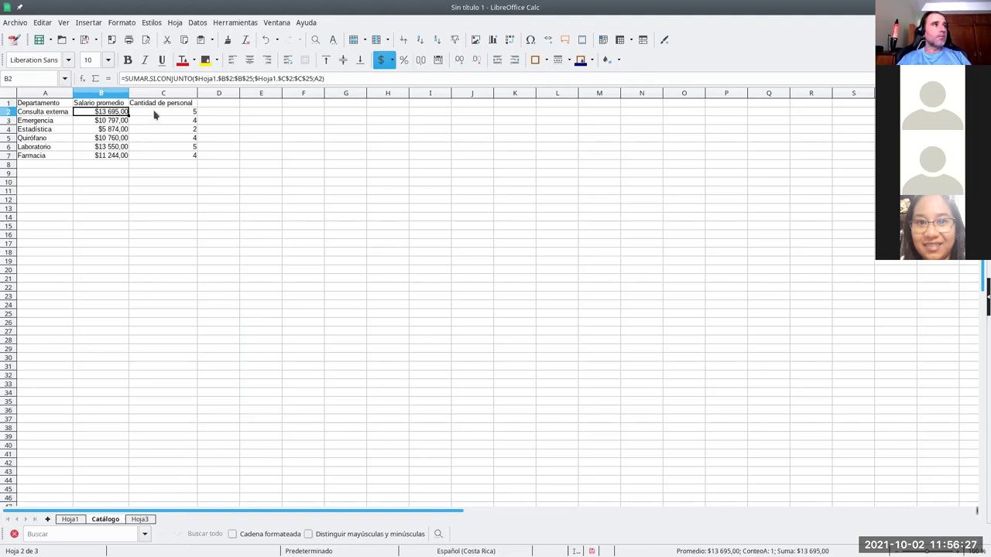
click(154, 115)
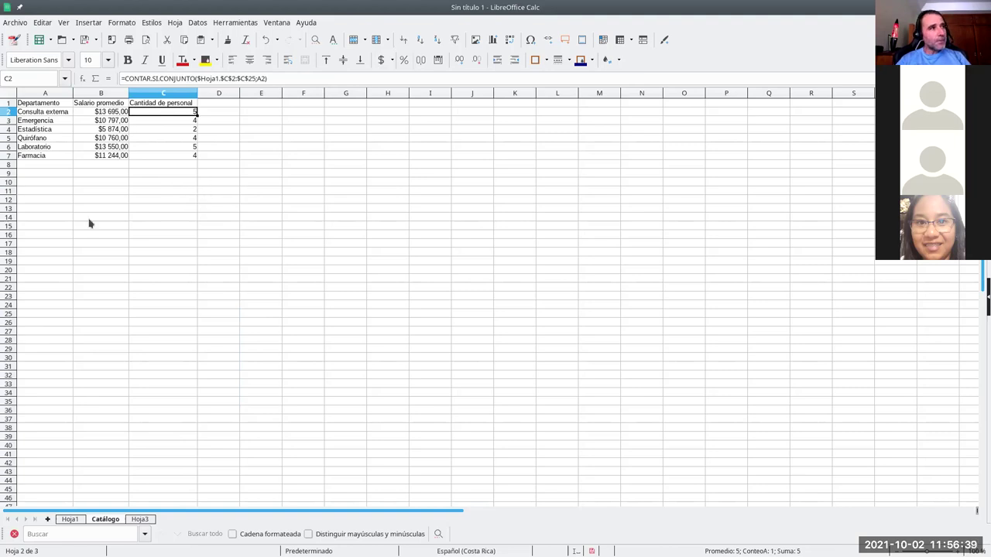
click(158, 158)
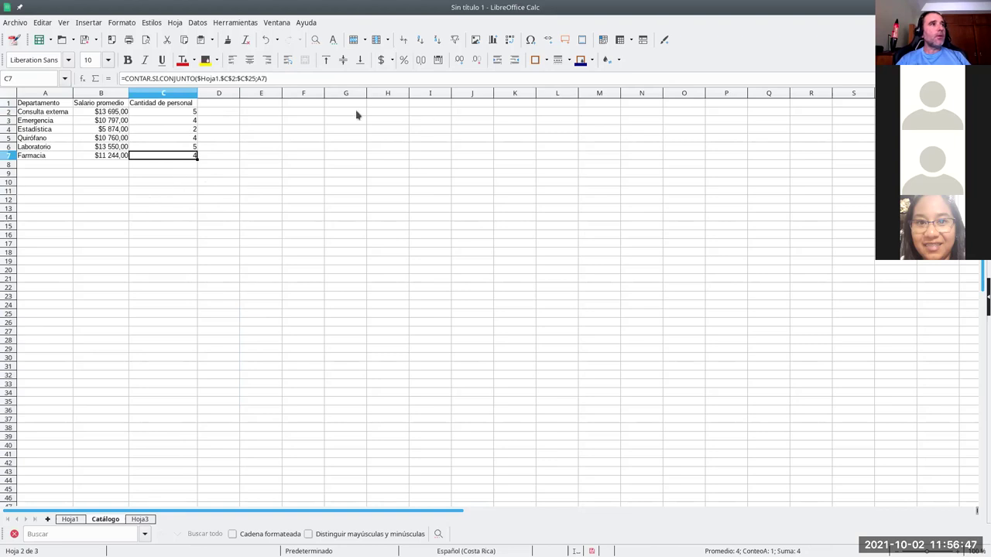
drag(108, 117, 186, 164)
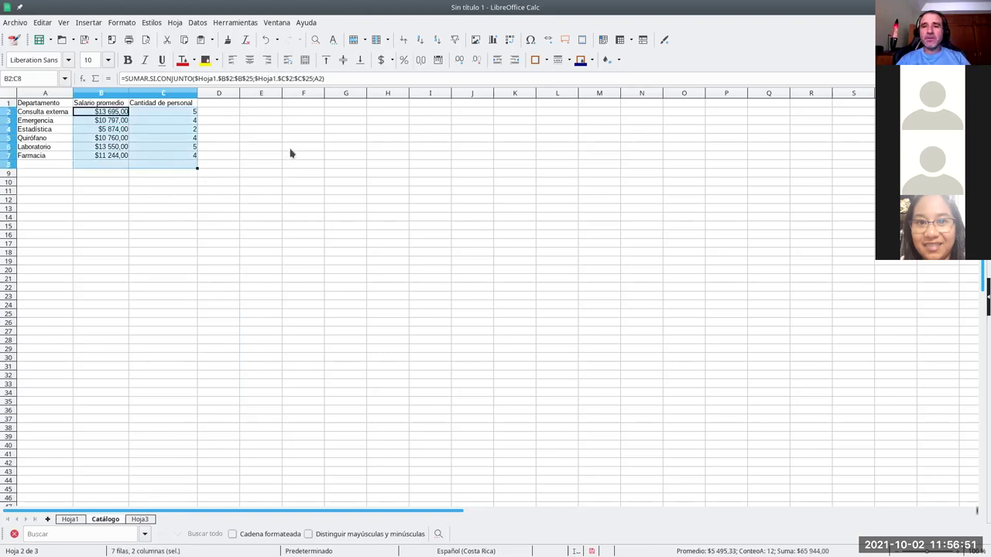
click(266, 128)
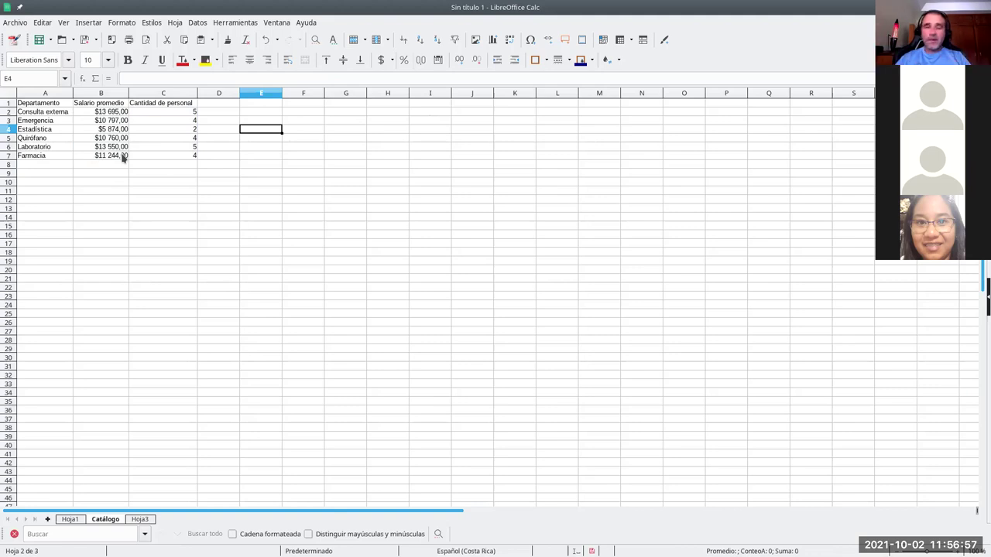
drag(82, 113, 75, 160)
drag(154, 114, 152, 155)
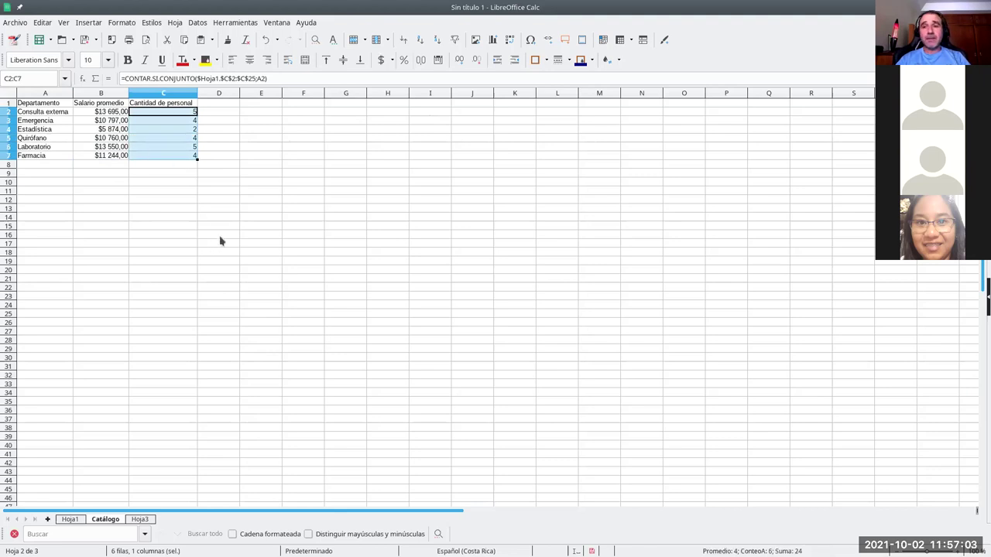
click(223, 147)
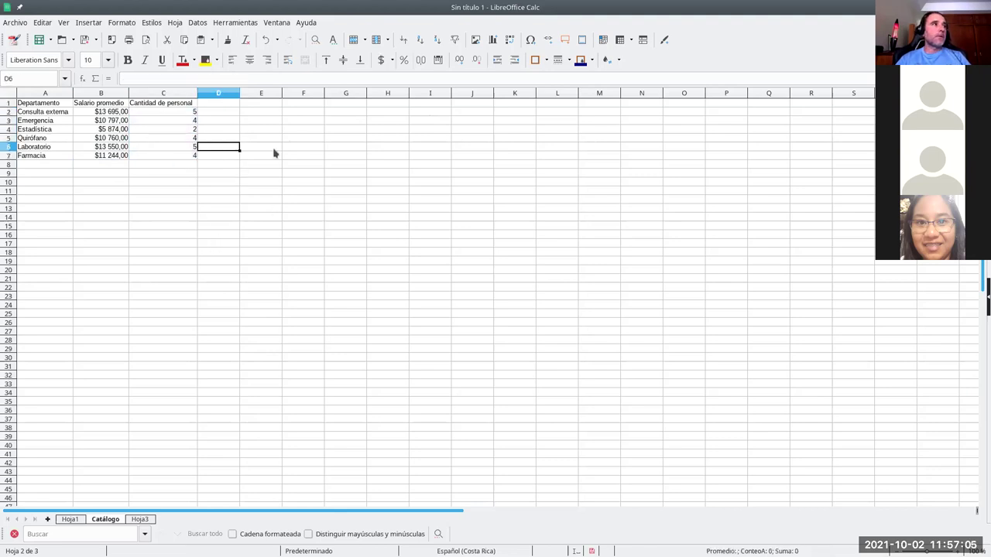
- Insert a 3D Normal column chart of the Catálogo department table, using the Realista scheme and Barra shape
click(68, 105)
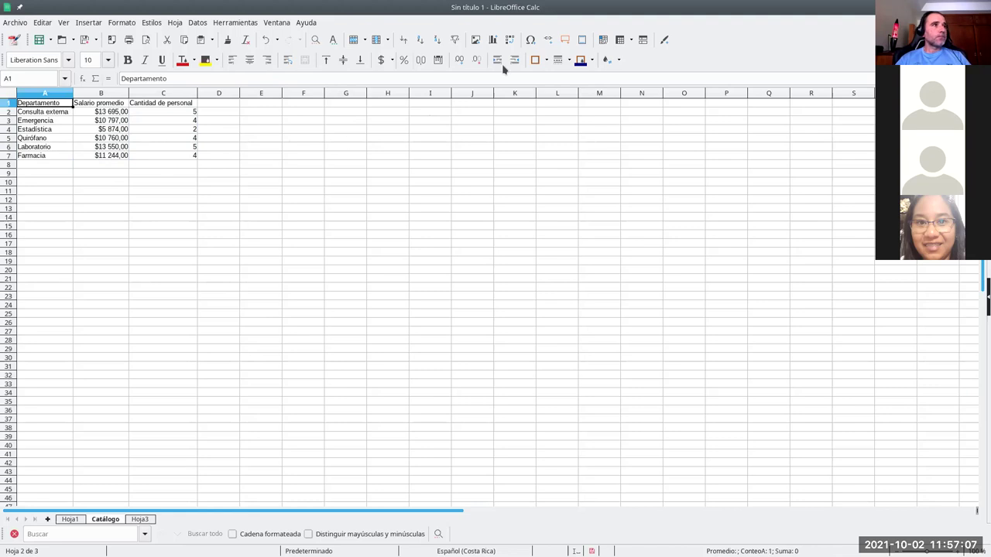
click(493, 43)
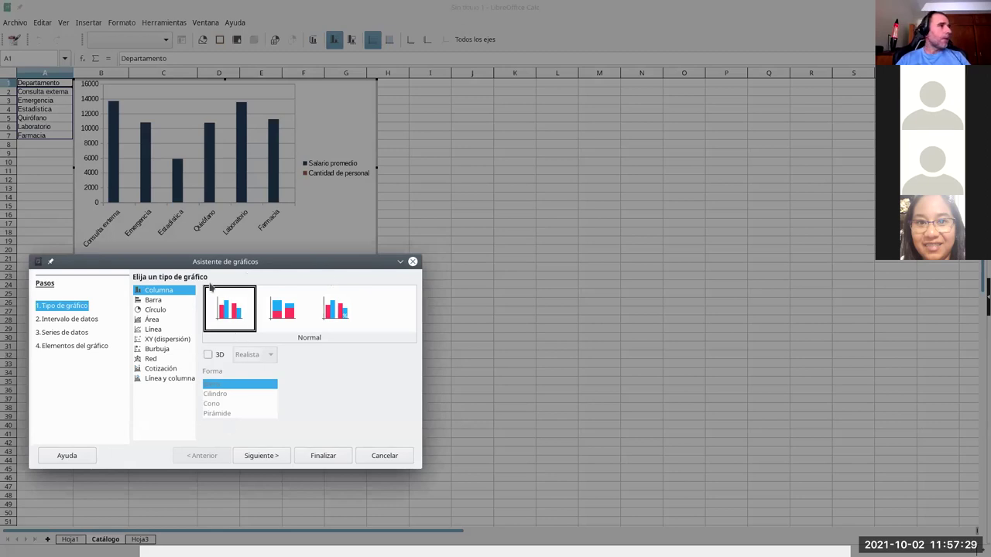
click(209, 355)
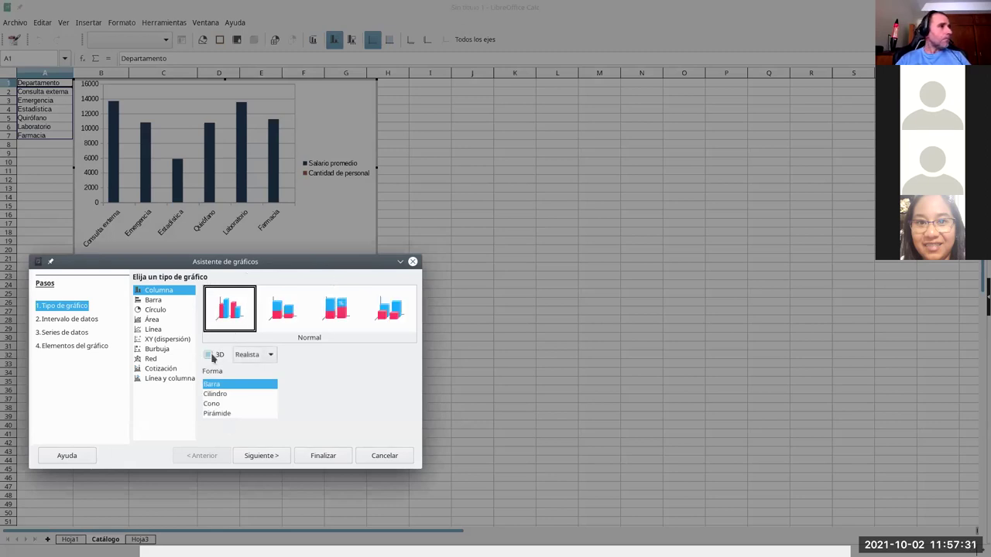
click(263, 303)
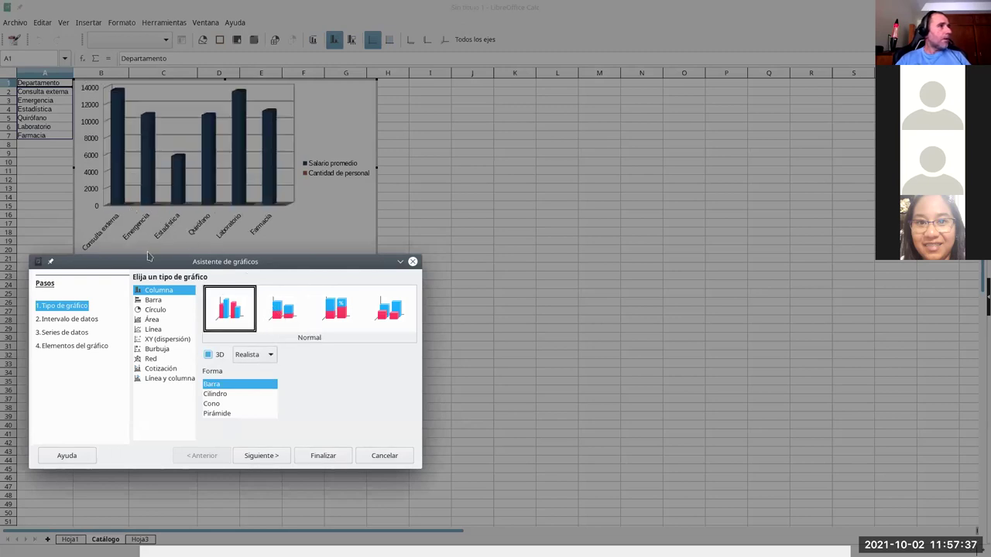
click(323, 456)
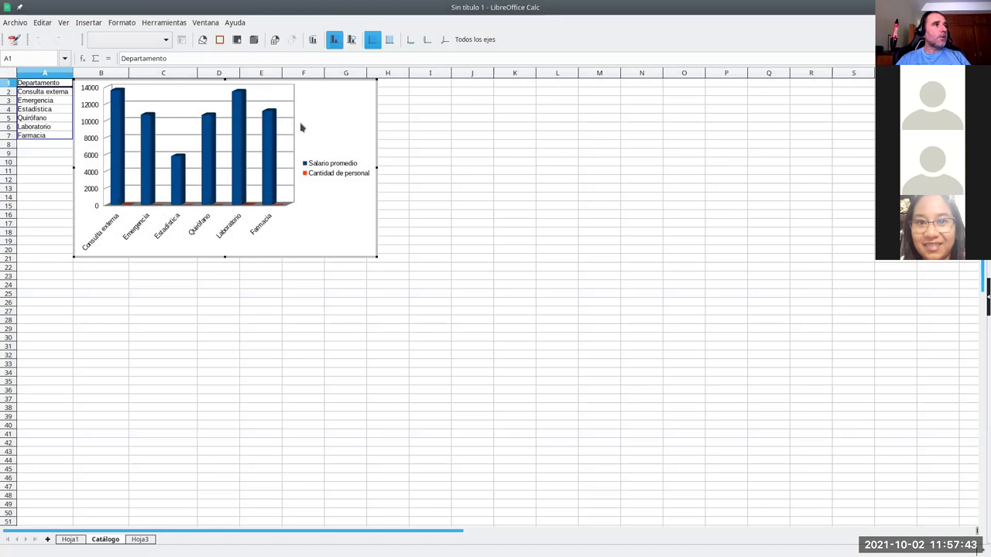
- Move the chart clear of the department table, placing it from about column D, row 3
click(424, 196)
click(325, 201)
drag(302, 170, 437, 175)
drag(285, 180, 306, 180)
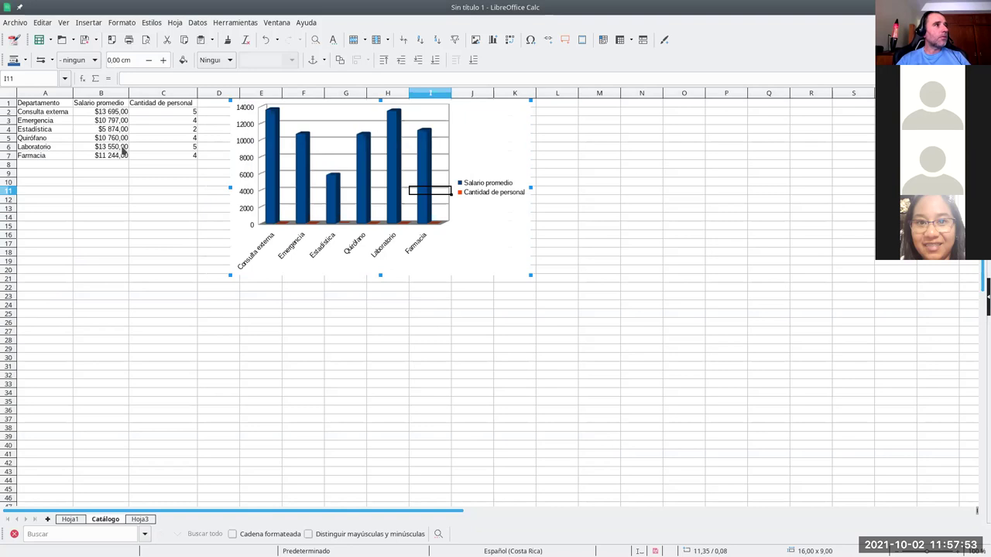
click(173, 156)
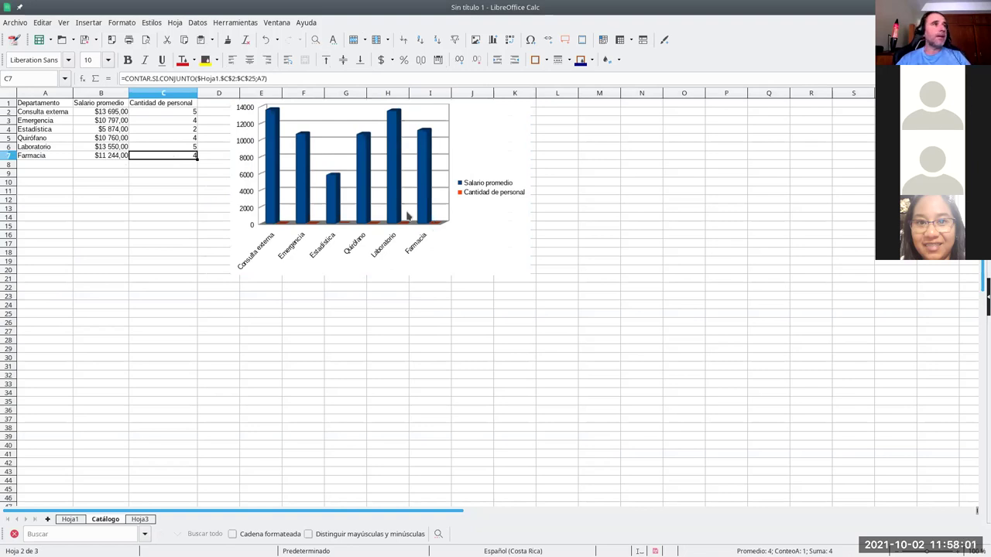
click(208, 226)
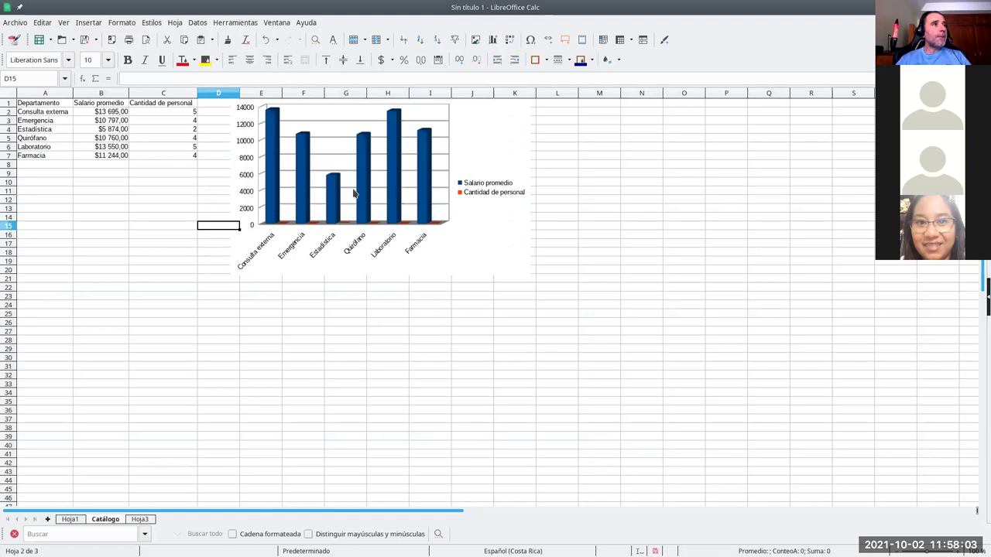
drag(402, 188, 378, 208)
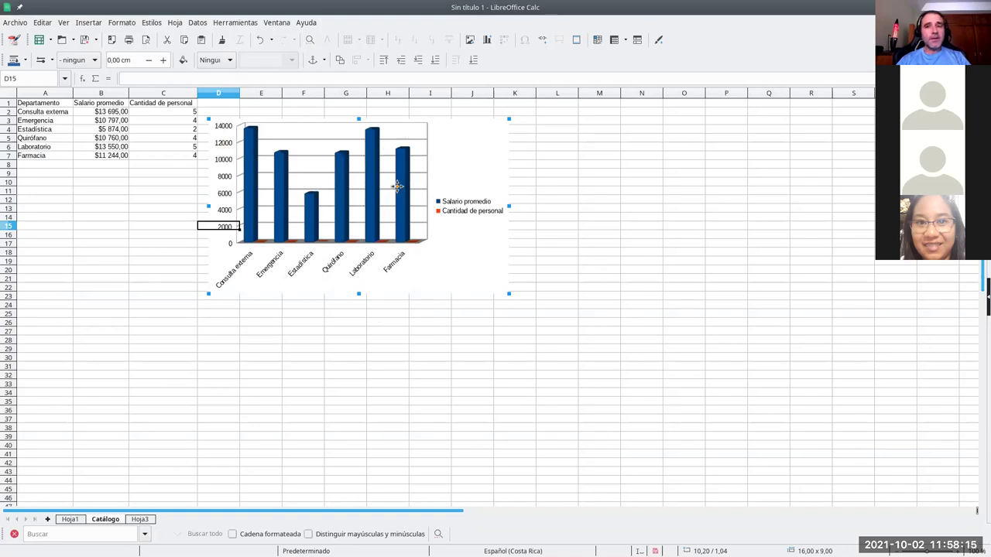
- Turn off the 3D look in the Catálogo chart's type settings, keeping it as a Normal column chart
double_click(372, 234)
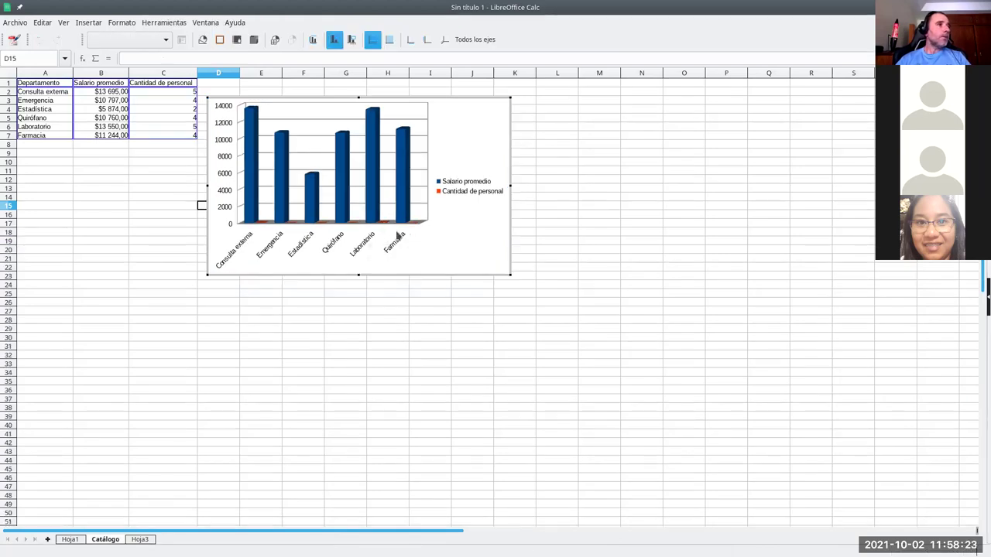
right_click(389, 234)
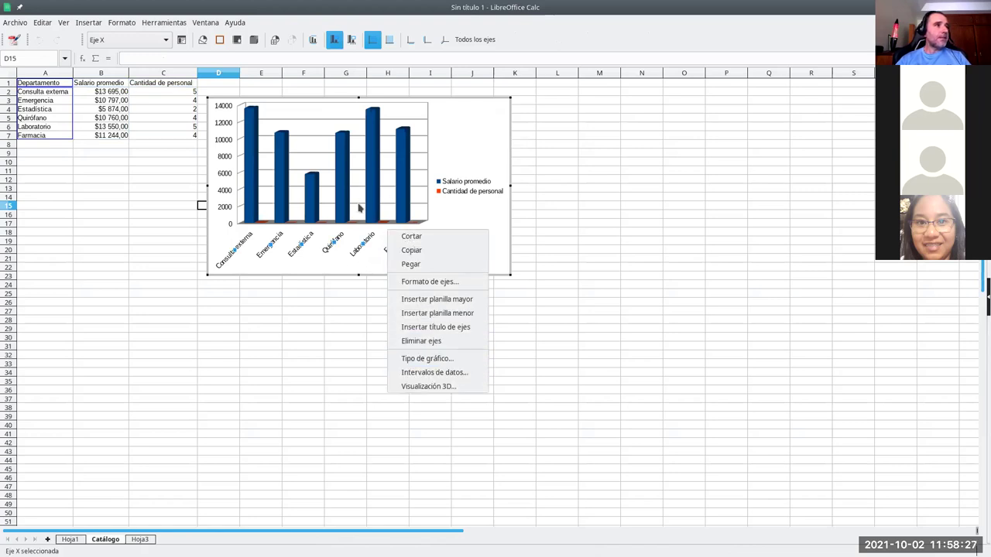
click(422, 359)
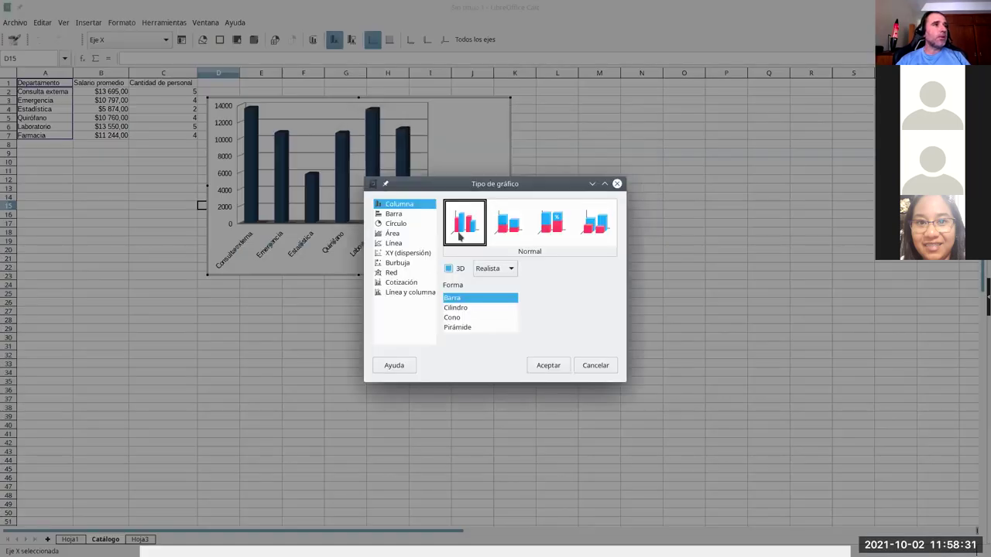
click(448, 269)
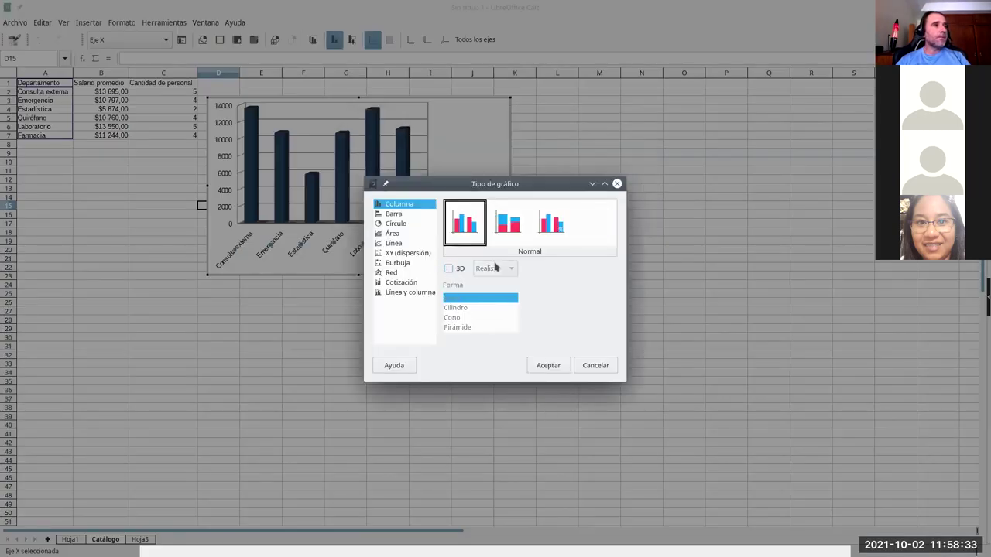
click(548, 367)
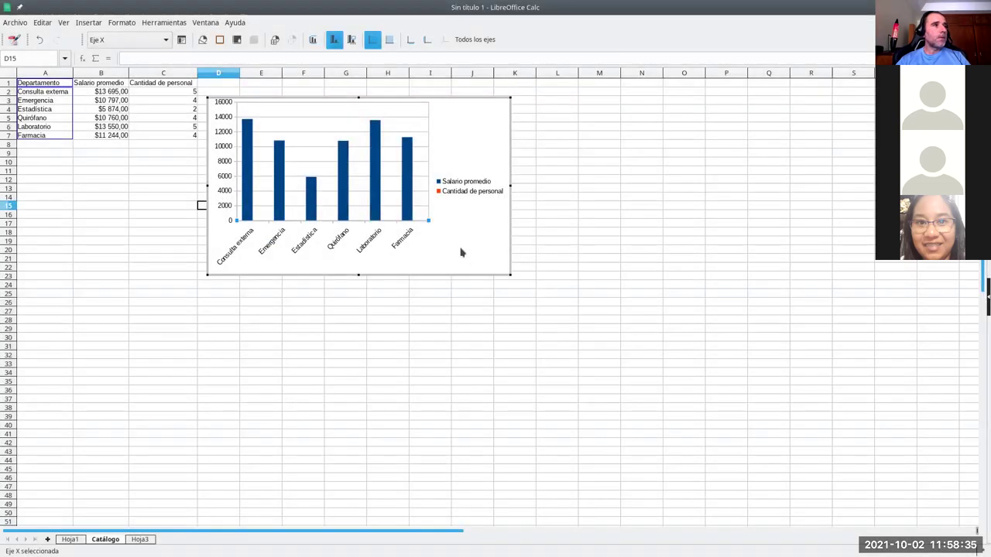
- Align the Cantidad de personal series to the secondary Y axis, show the bars side by side and leave chart editing
click(357, 221)
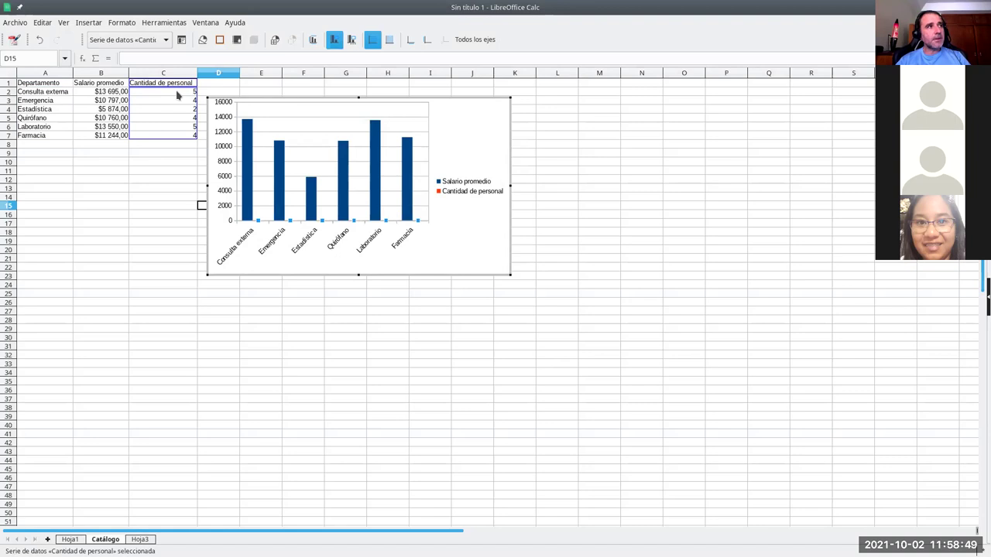
right_click(295, 223)
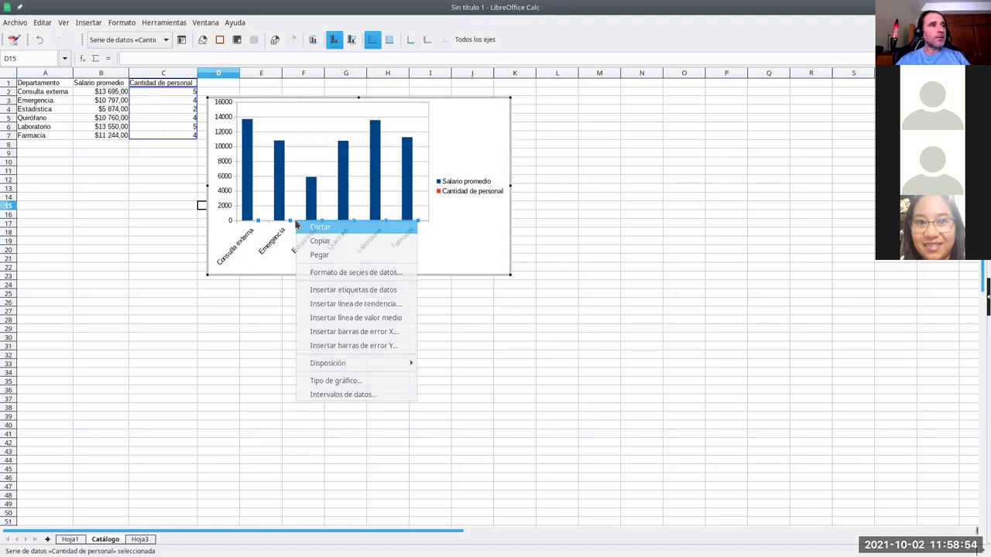
click(333, 275)
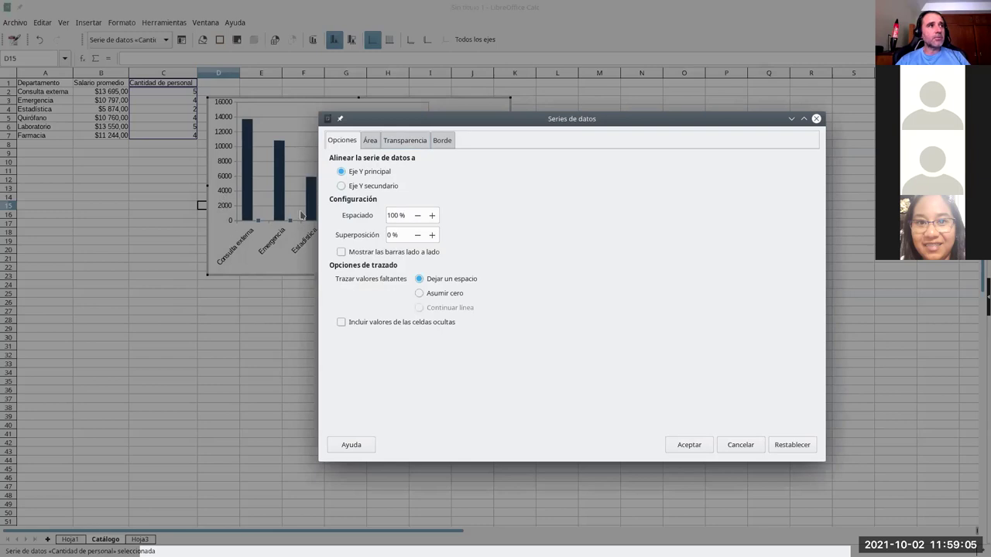
click(343, 188)
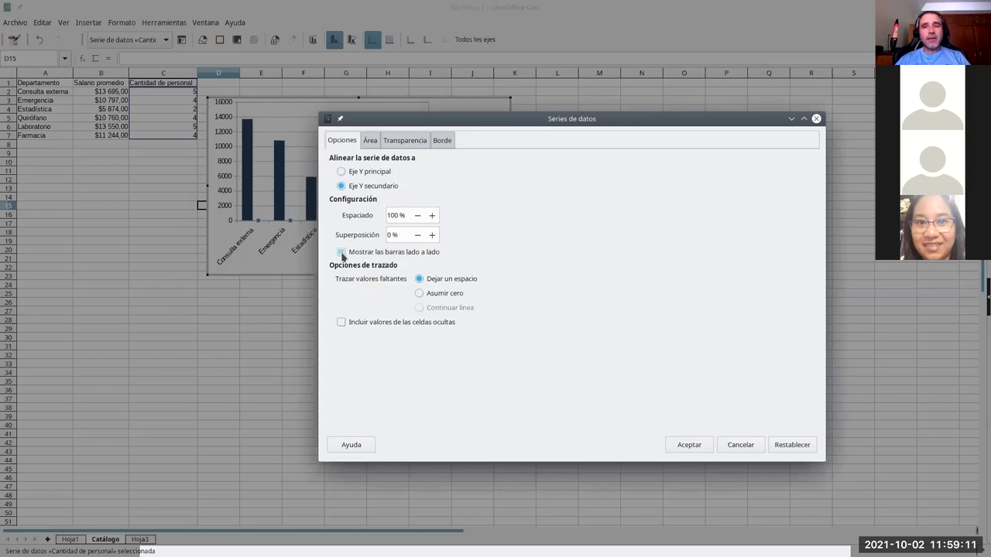
click(342, 253)
click(689, 445)
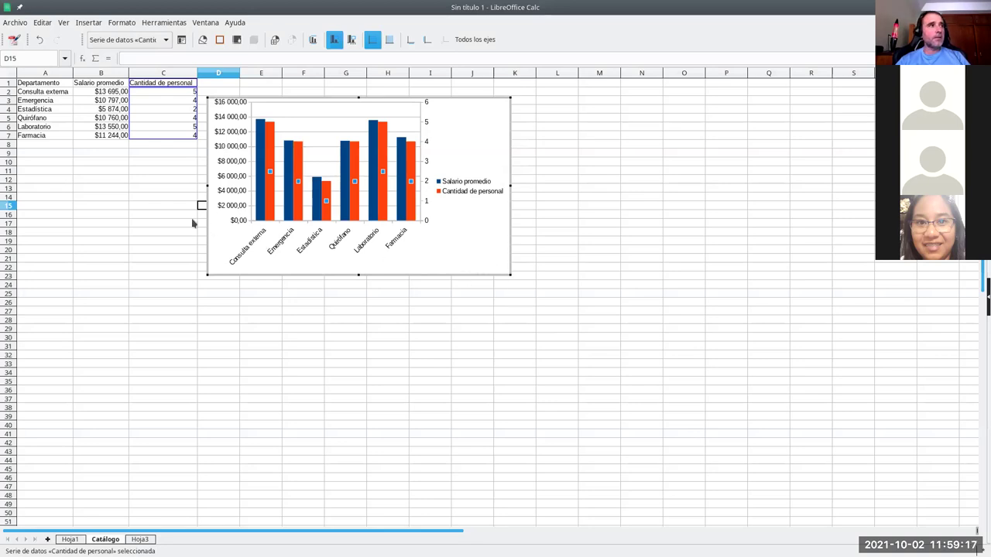
key(Escape)
key(Escape)
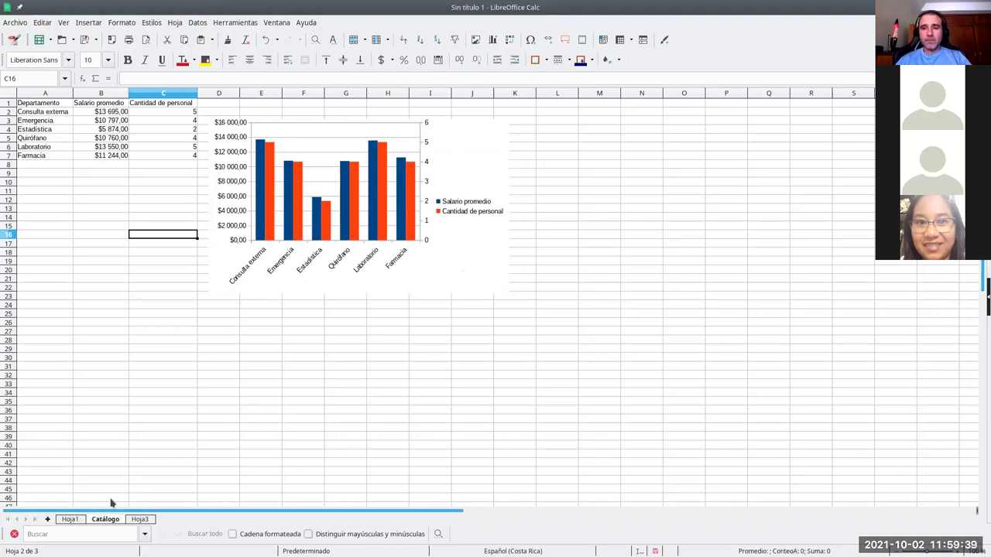
- Start a new chart on Hoja1 from the Persona and Salario data in A1:B25
click(70, 519)
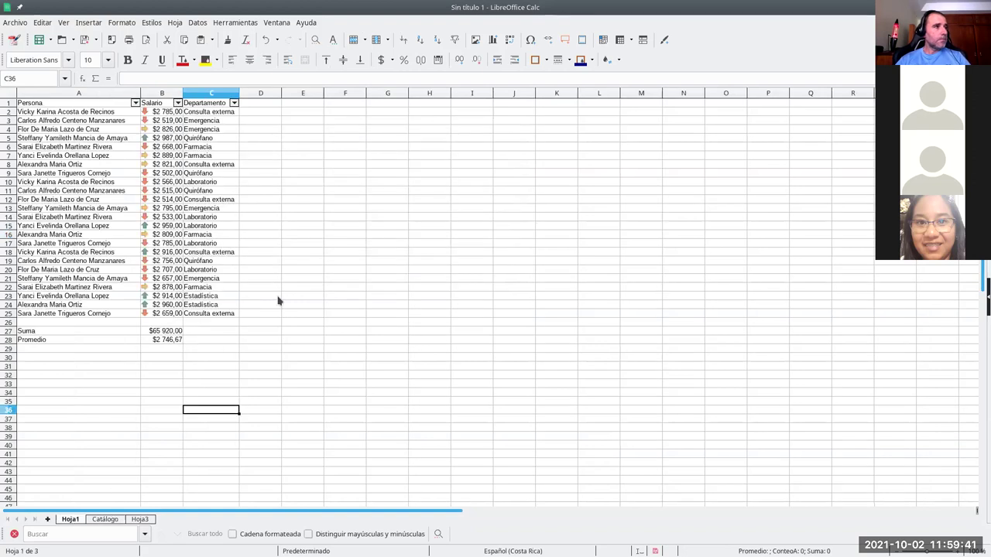
click(284, 129)
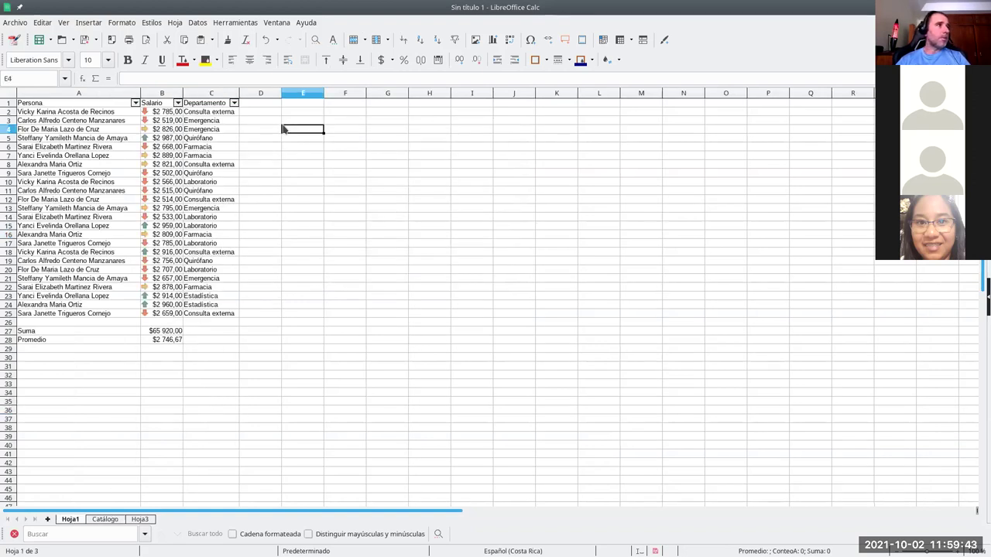
click(287, 104)
click(289, 112)
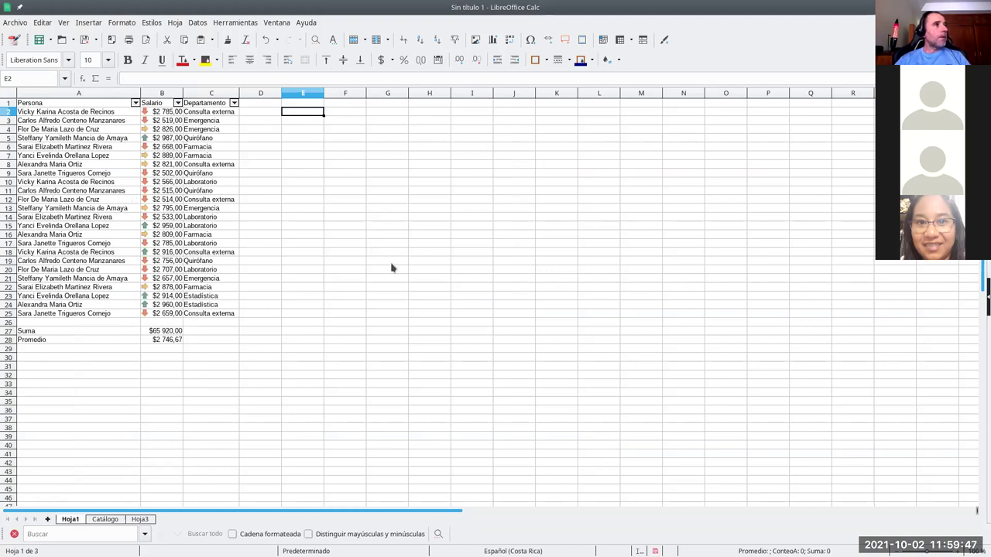
drag(90, 114, 161, 313)
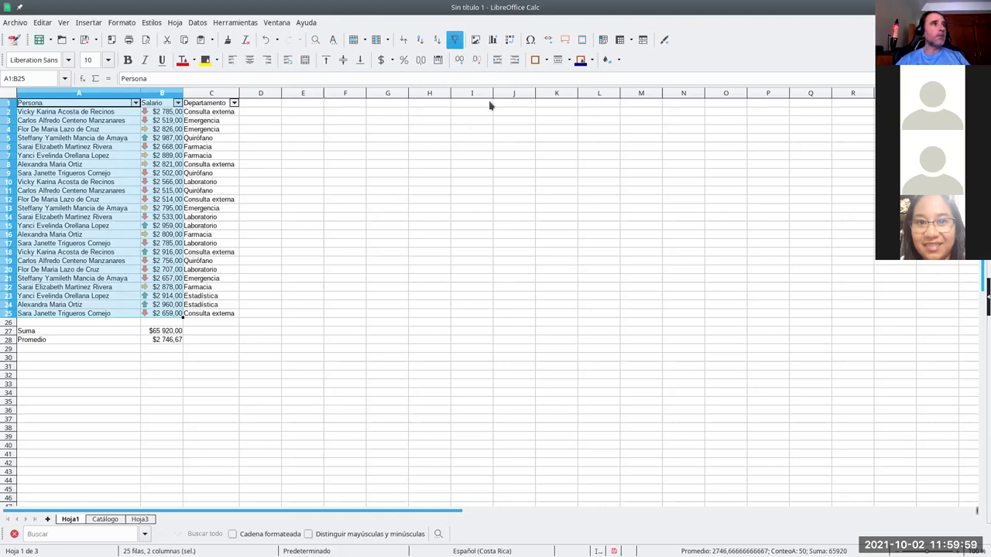
click(492, 40)
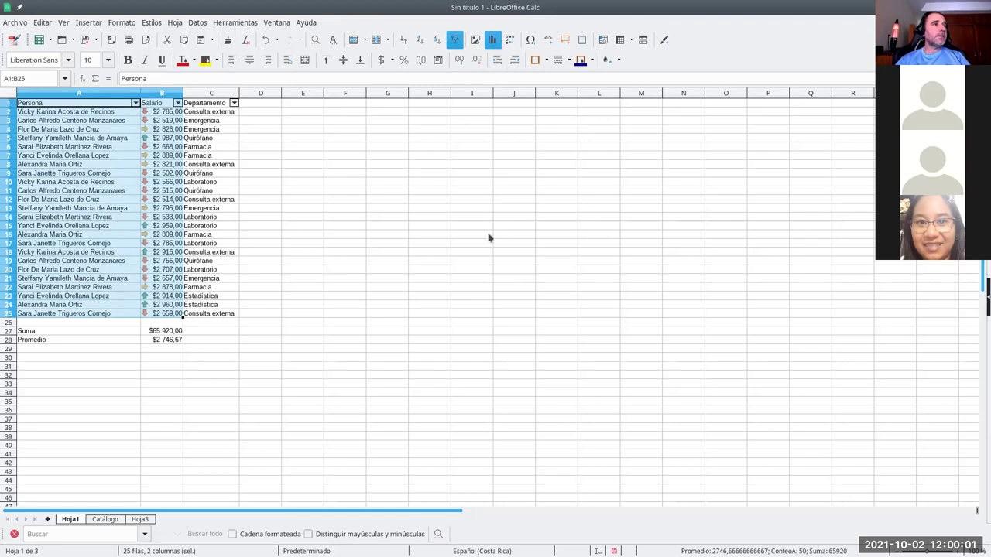
- Set the new salary chart's type to Línea with the Puntos y líneas variant
drag(360, 323, 569, 178)
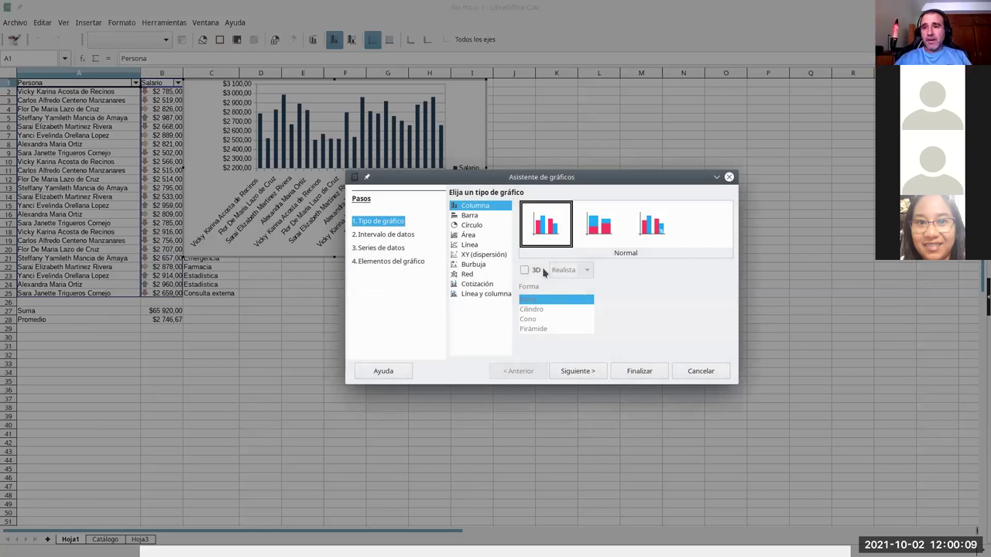
click(469, 245)
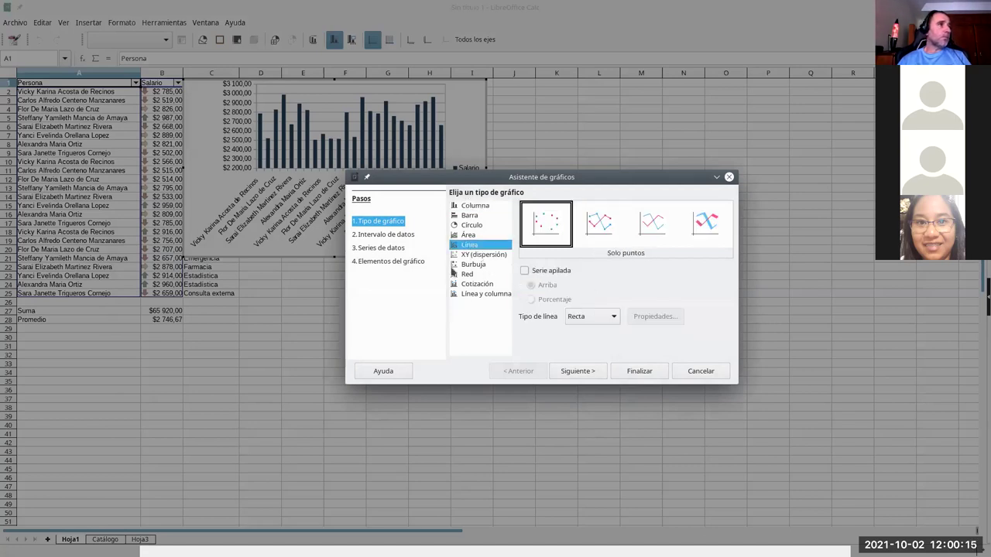
click(600, 242)
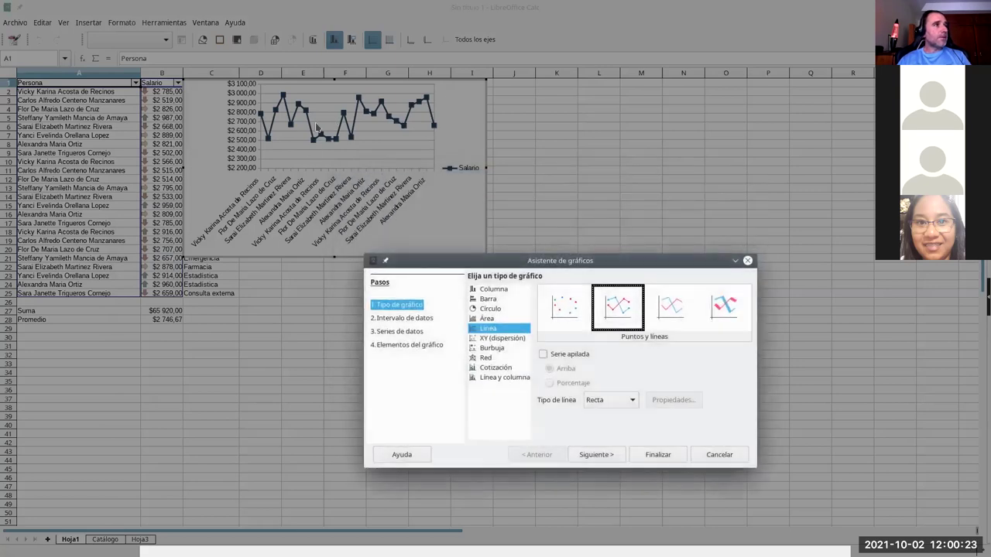
- Try the Suavizado line type on the salary chart and set it back to Recta
click(607, 401)
click(608, 421)
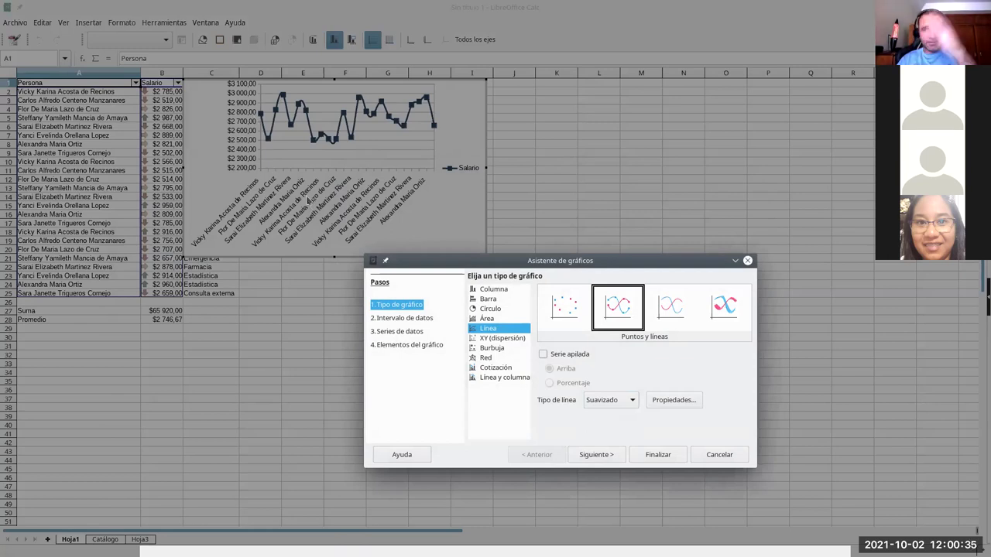
click(629, 401)
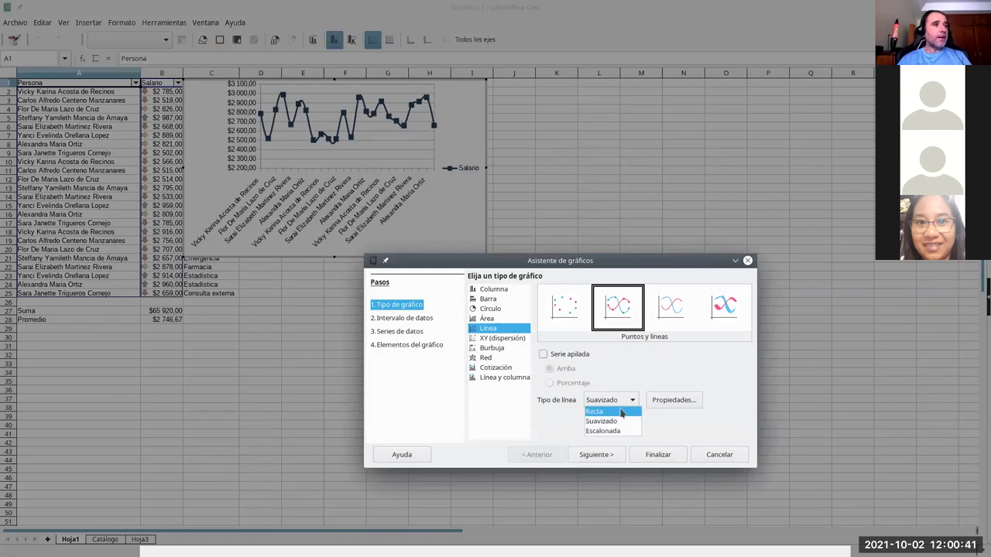
click(621, 412)
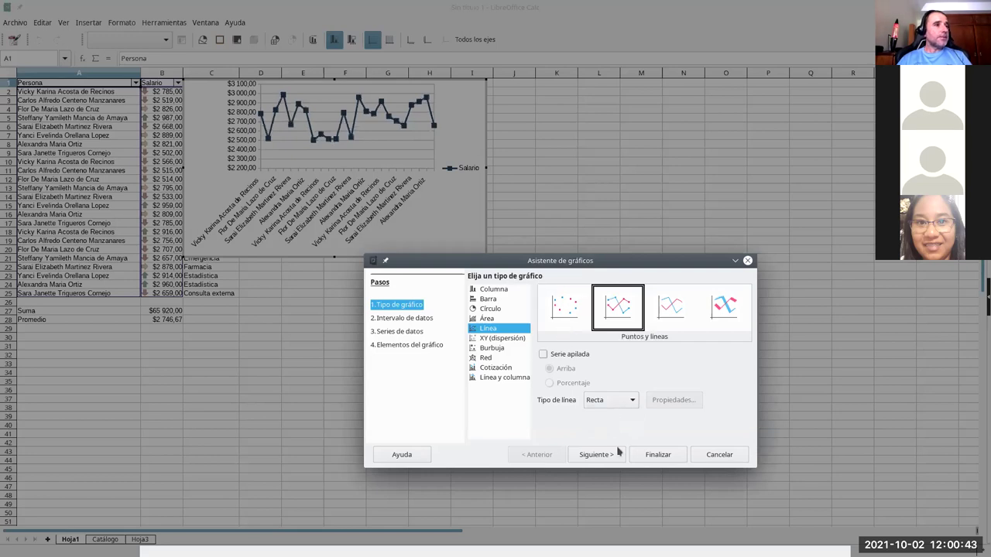
- Finish the points-and-lines chart and add an exponential trend line to the Salario series
click(662, 455)
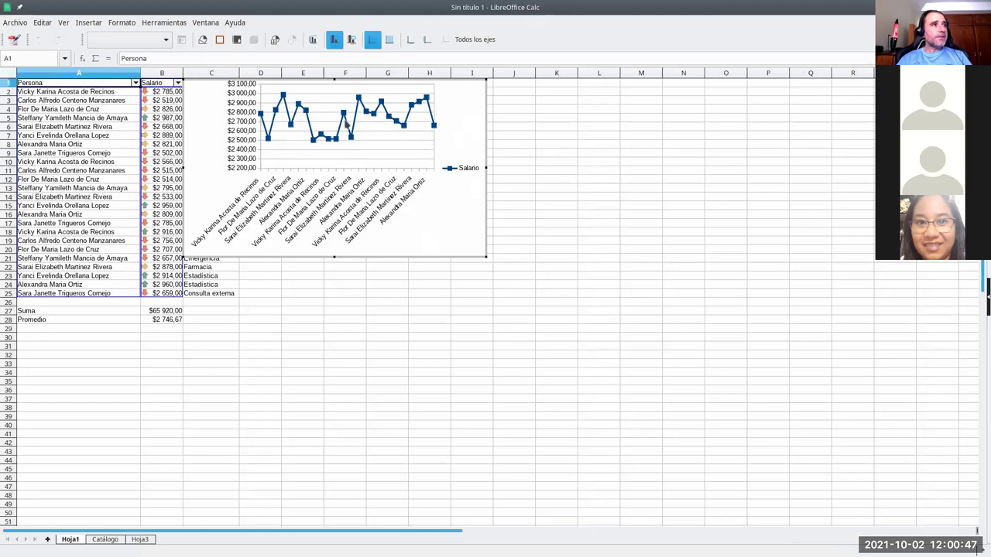
click(347, 124)
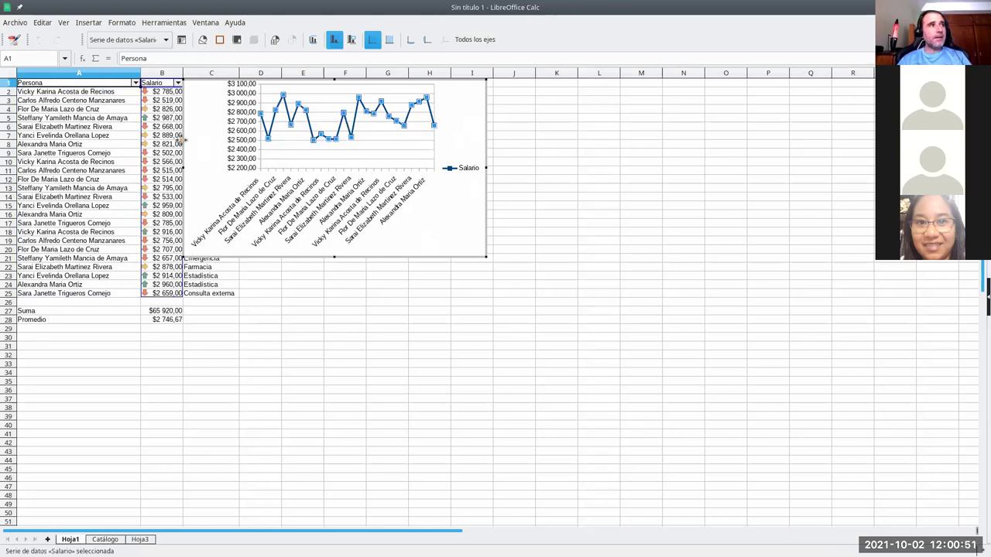
right_click(308, 122)
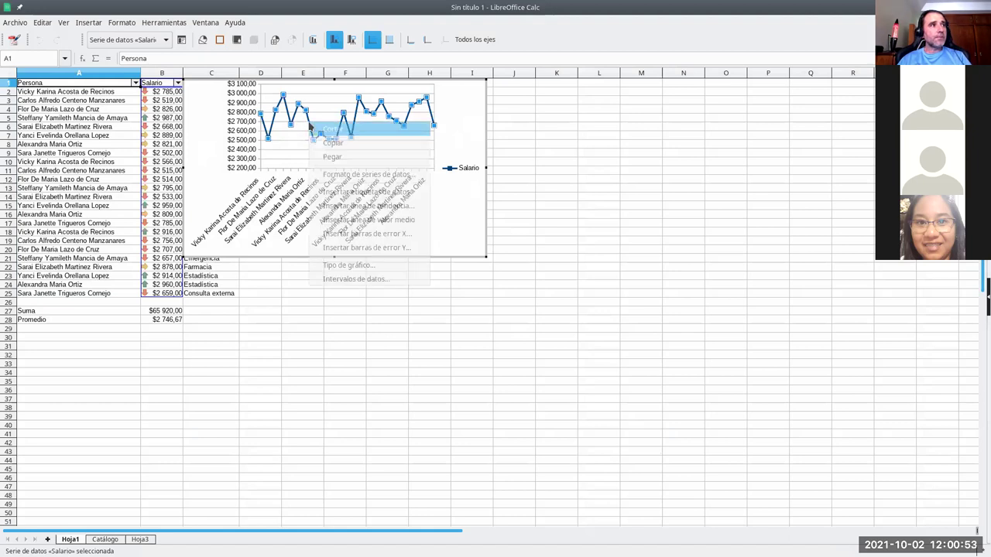
click(356, 207)
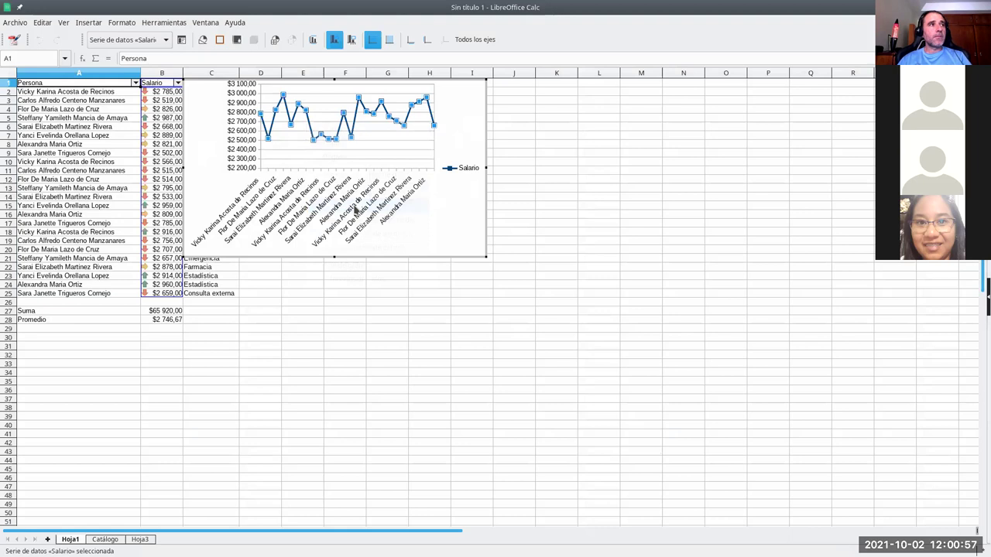
drag(352, 116, 588, 137)
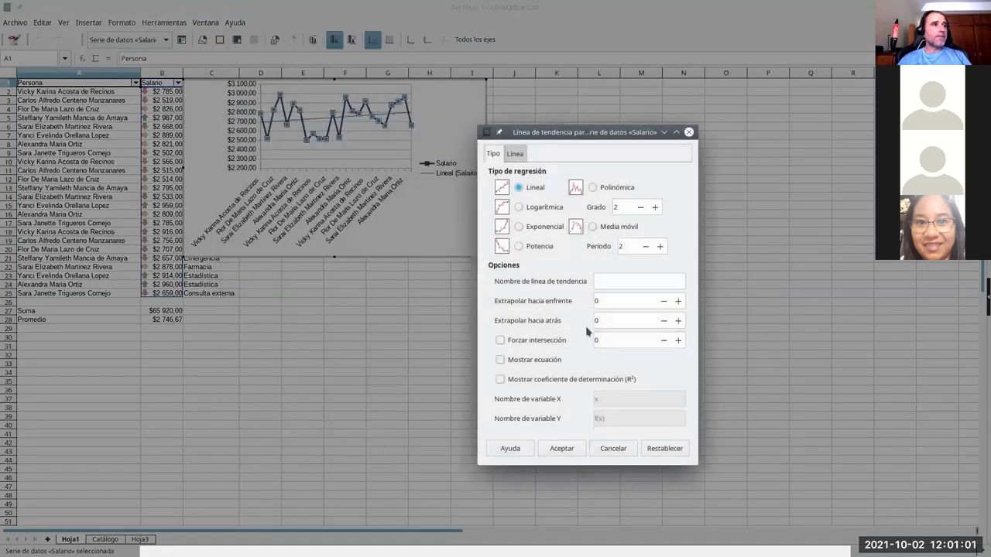
click(519, 228)
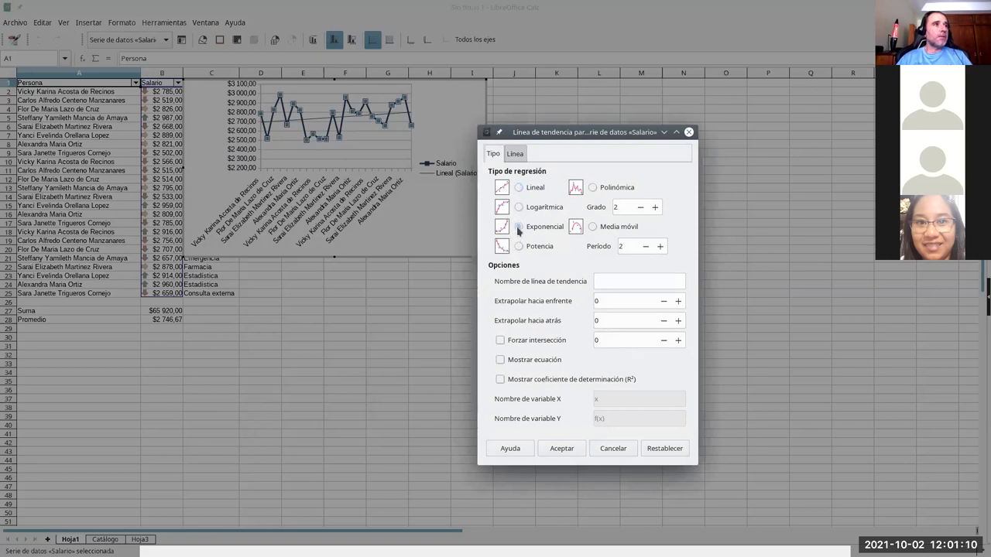
click(563, 449)
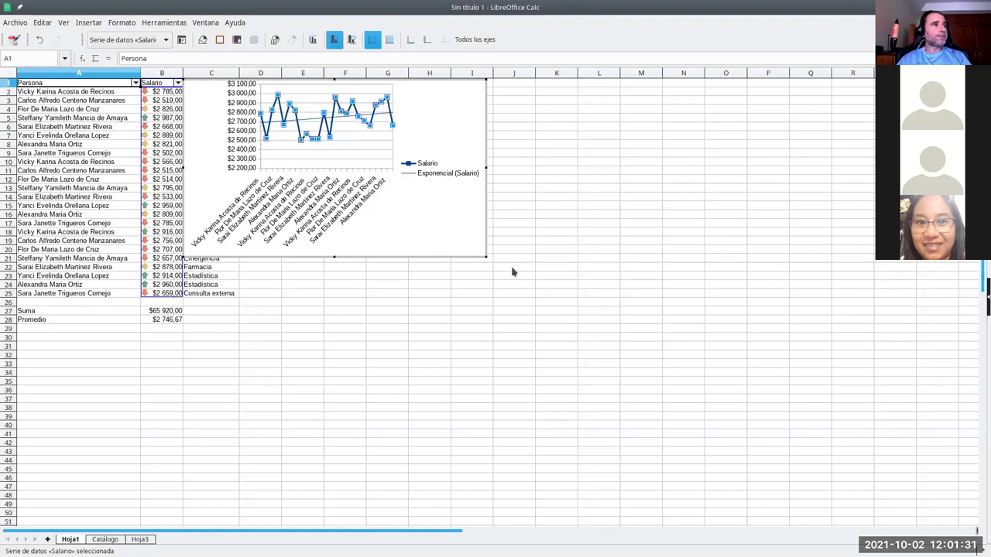
- Add data labels to the Salario series and enlarge the chart to about 26.73 × 14.90 cm
right_click(295, 113)
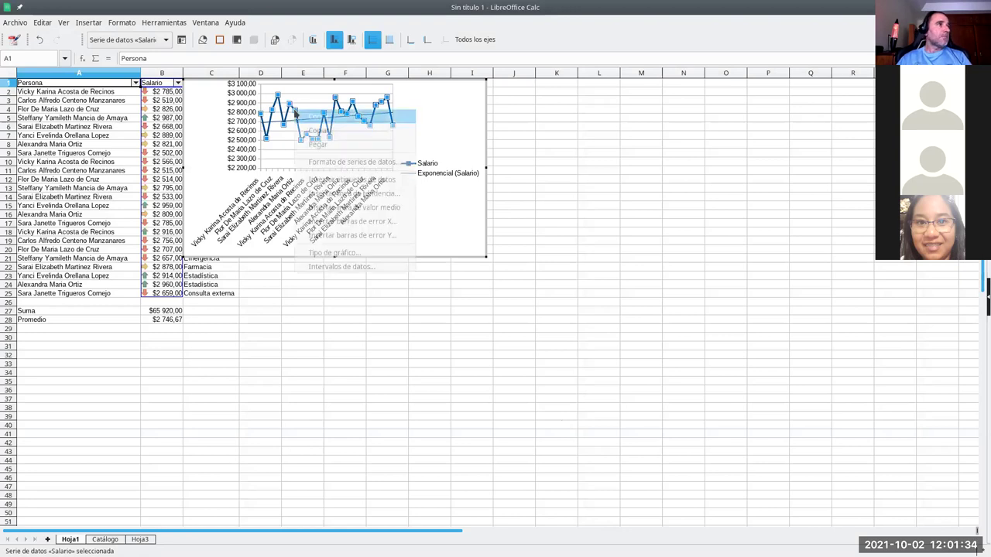
click(329, 180)
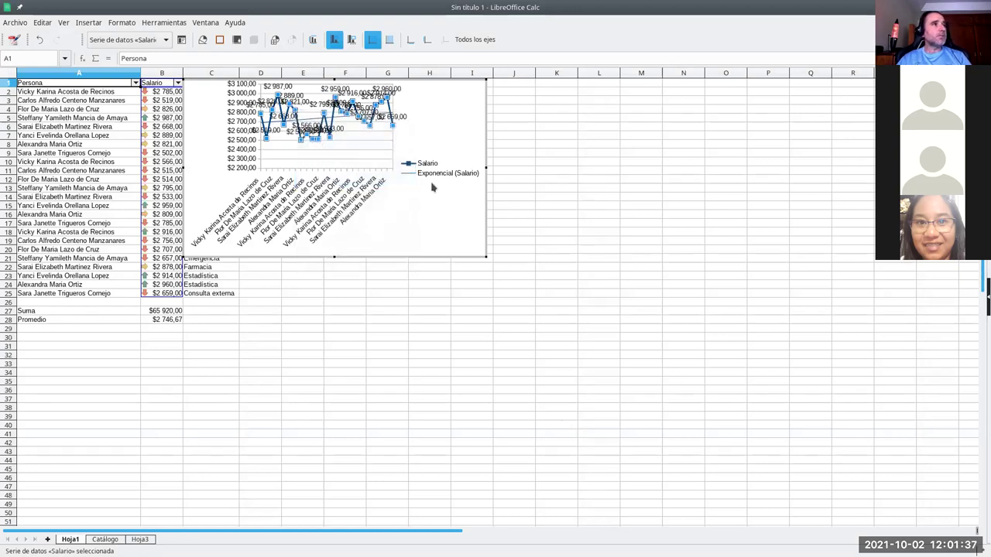
drag(485, 258, 686, 371)
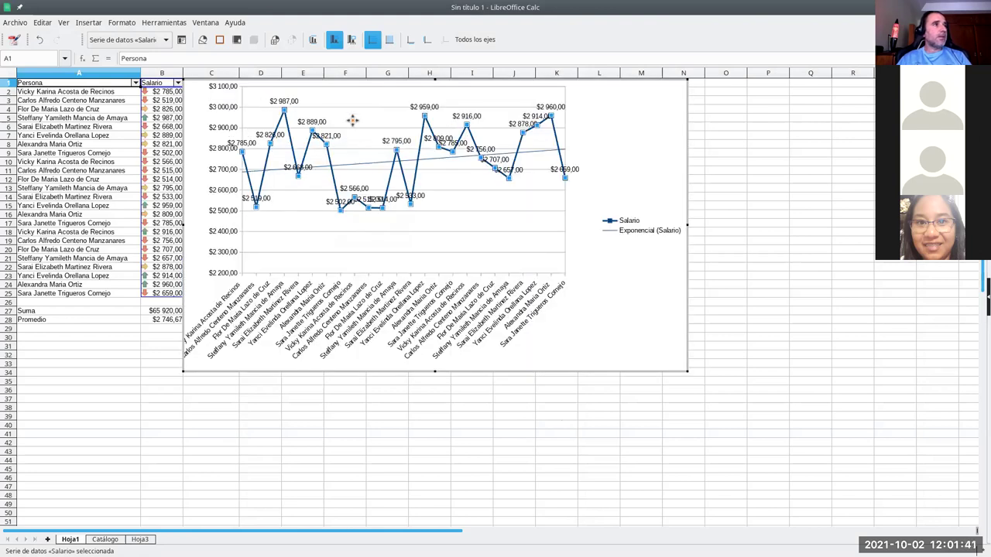
- Leave chart editing and move the chart beside the data table, clear of the Departamento column
key(Escape)
key(Escape)
drag(383, 216, 517, 215)
click(271, 268)
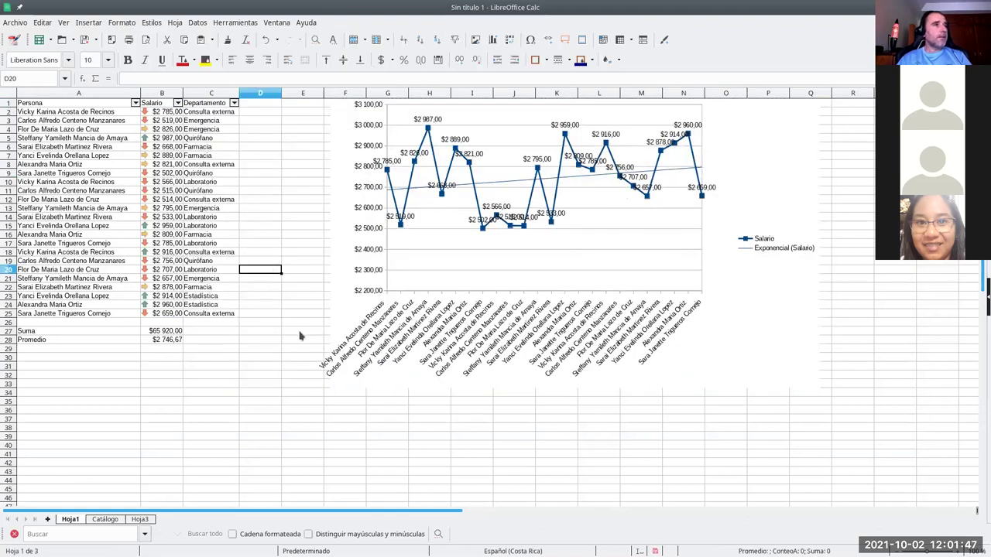
- Shift the chart slightly down and away from the table, and shrink it to about 17.27 × 9.70 cm
scroll(224, 399, down, 3)
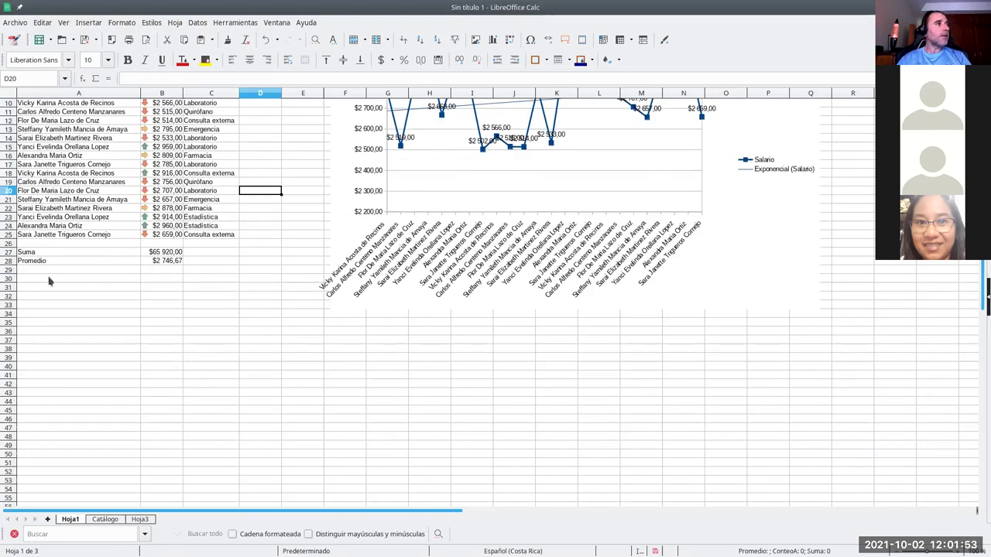
drag(515, 251, 549, 296)
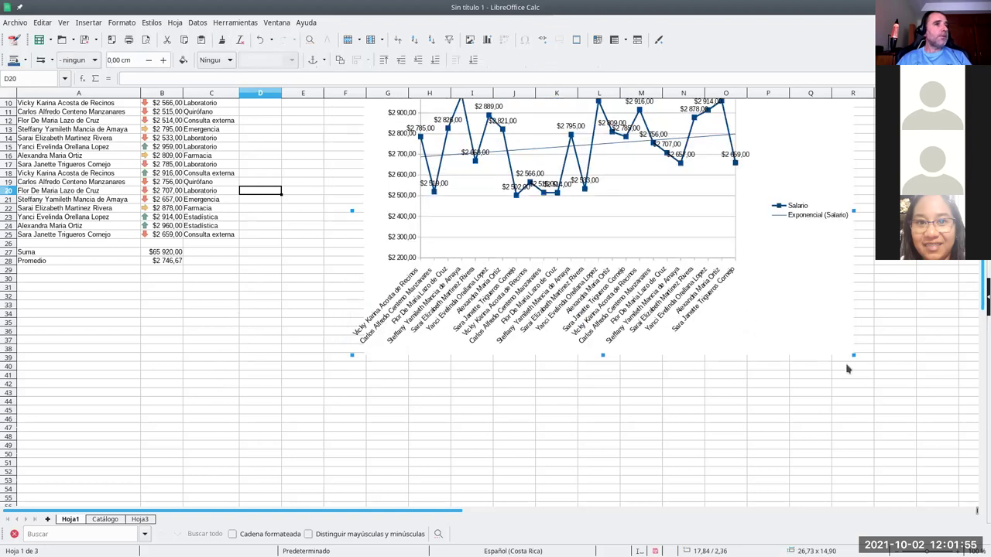
drag(853, 355, 673, 250)
scroll(291, 280, up, 3)
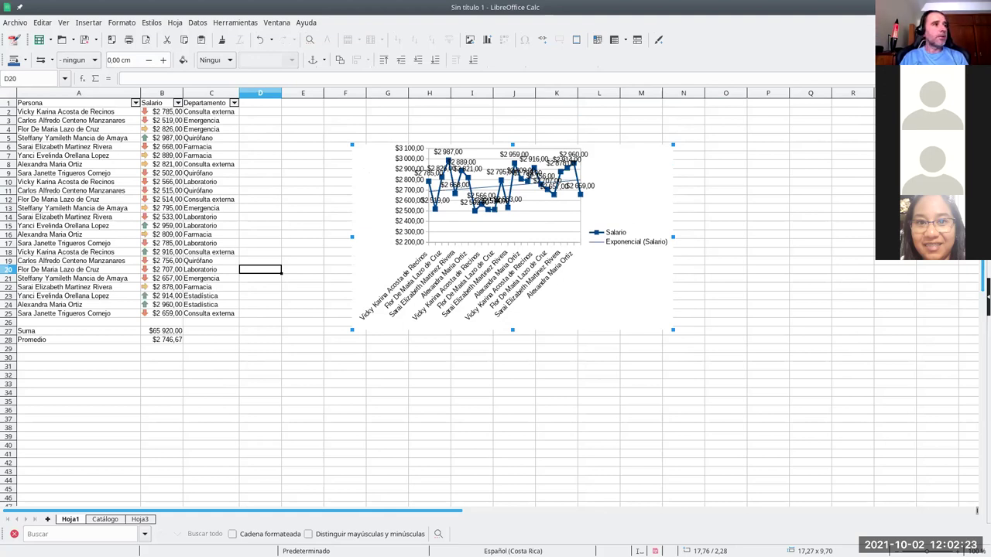
click(479, 367)
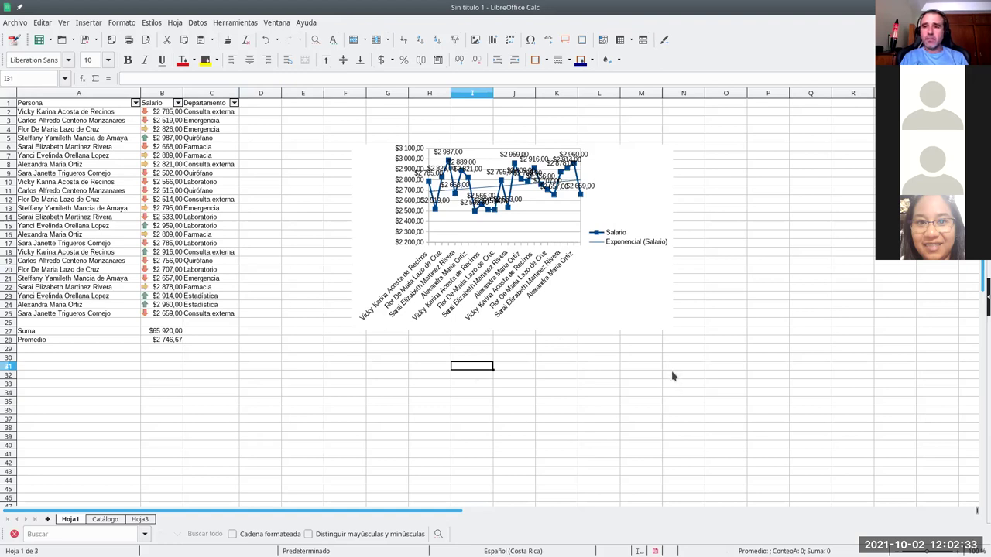
click(84, 368)
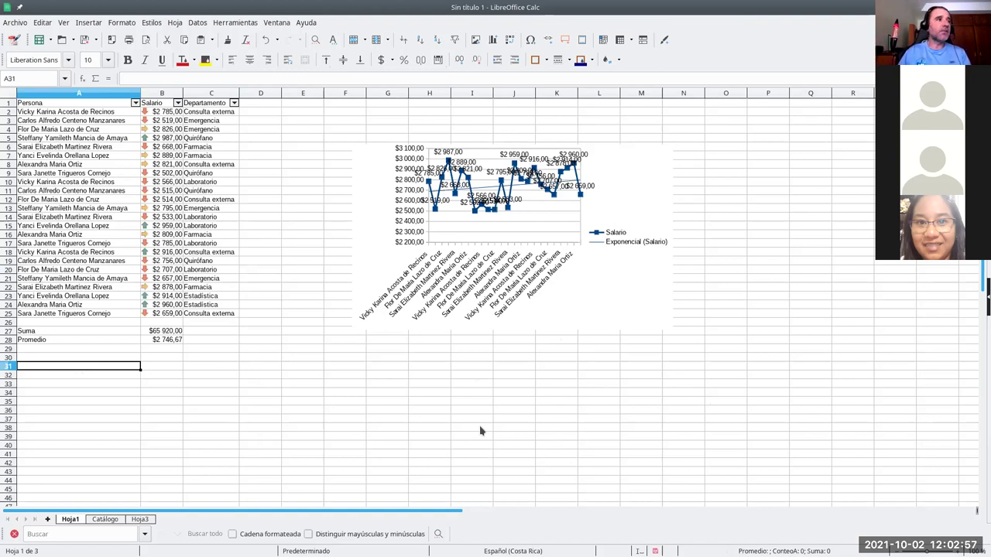
click(113, 358)
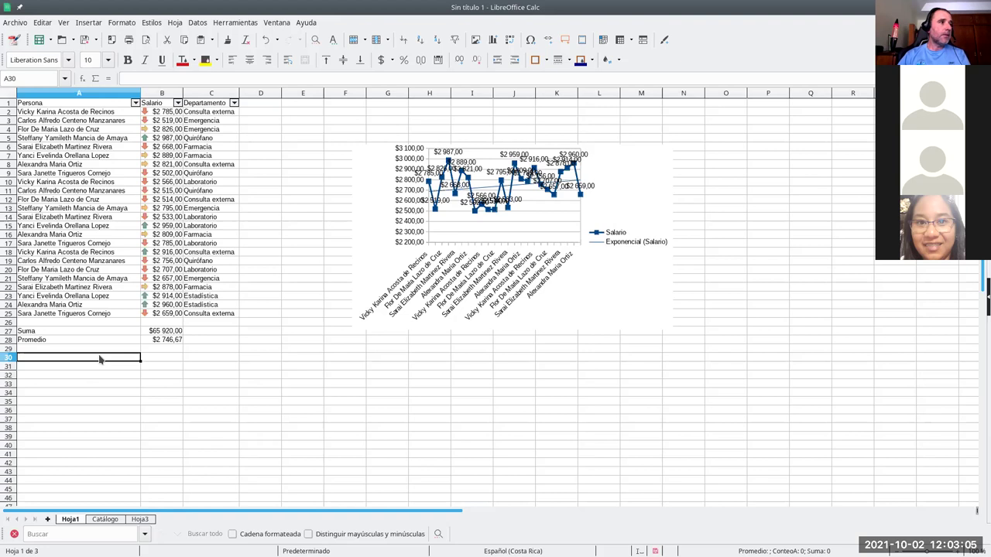
text(Grupos)
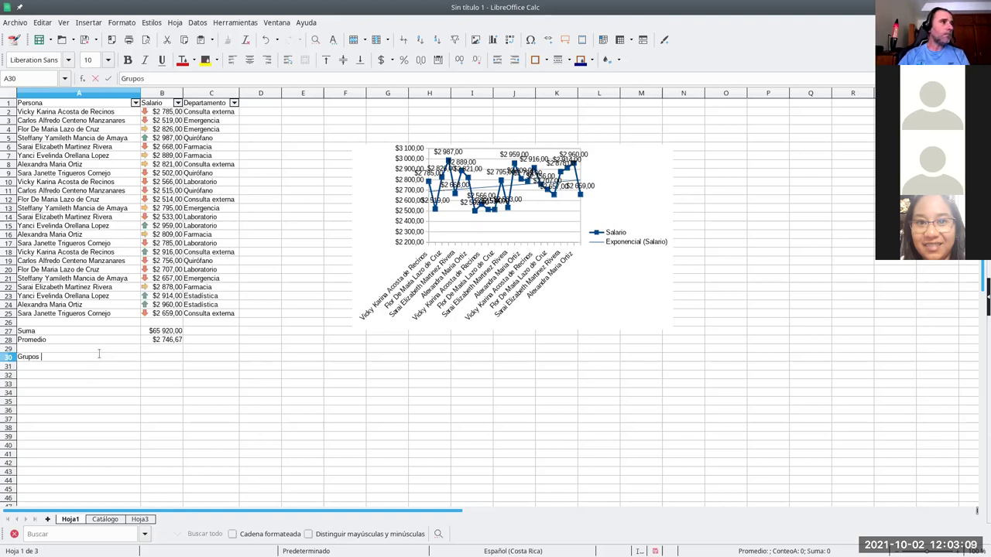
key(BackSpace)
key(BackSpace)
key(BackSpace)
key(BackSpace)
key(BackSpace)
key(BackSpace)
key(BackSpace)
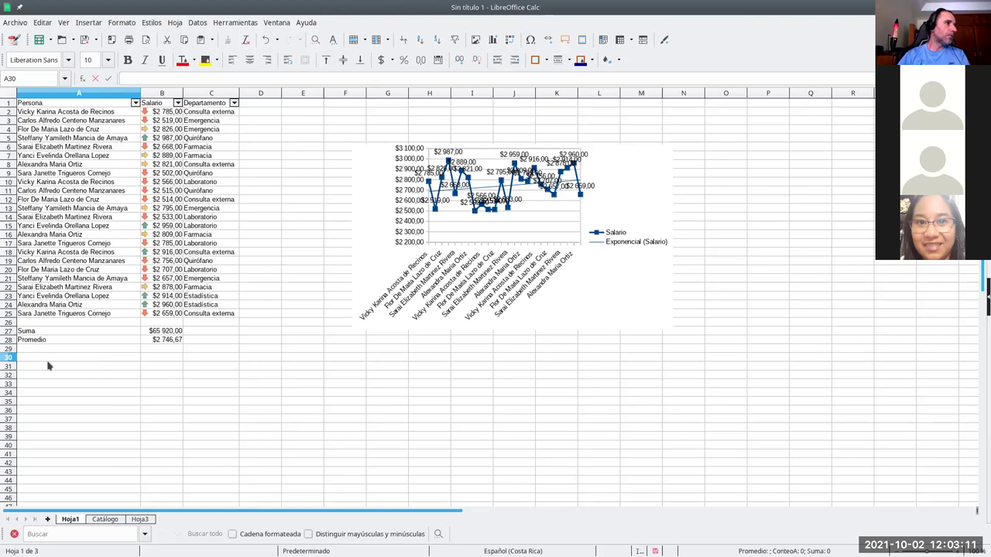
- Enter the heading "Grupos salariales" in cell A31
click(48, 366)
text(Grupos de sala)
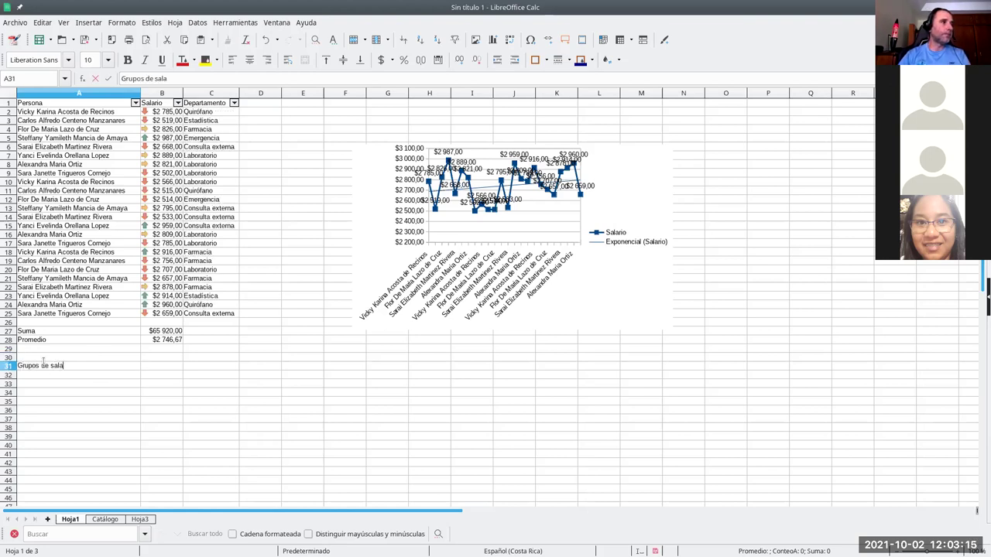
key(BackSpace)
key(BackSpace)
key(BackSpace)
key(BackSpace)
key(BackSpace)
key(BackSpace)
text(salariales)
key(Return)
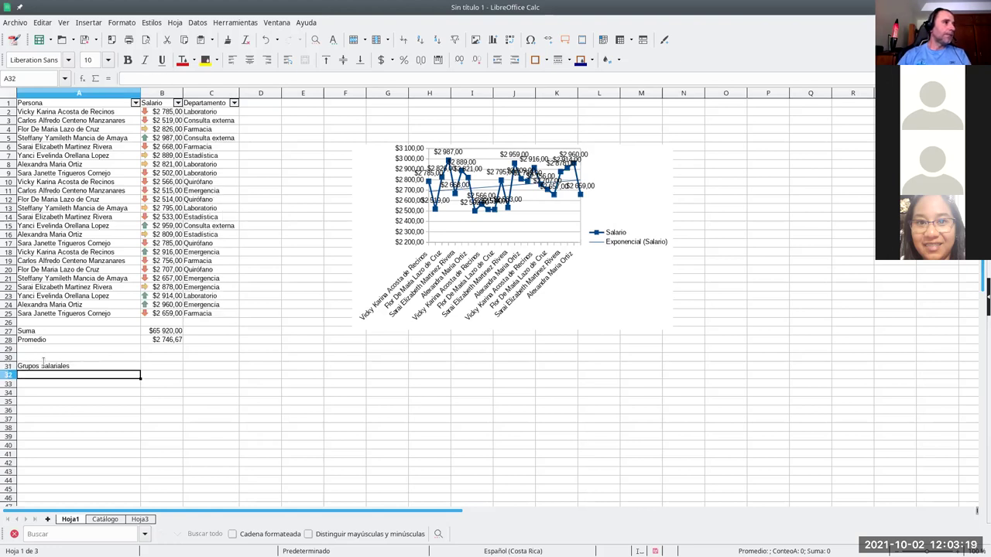
- Enter the heading "Distribución" in cell B31, beside the salary groups heading
click(155, 367)
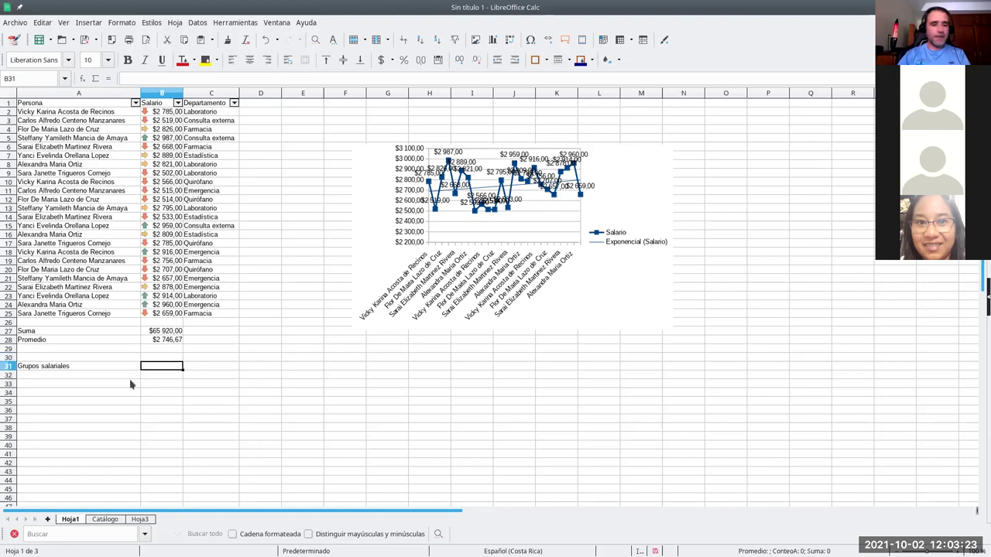
text(Des)
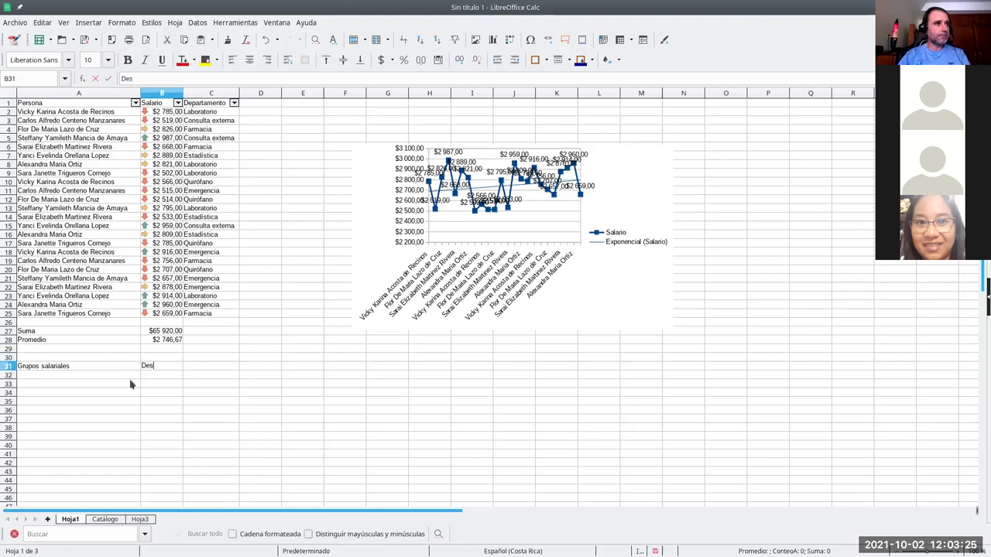
text(viación)
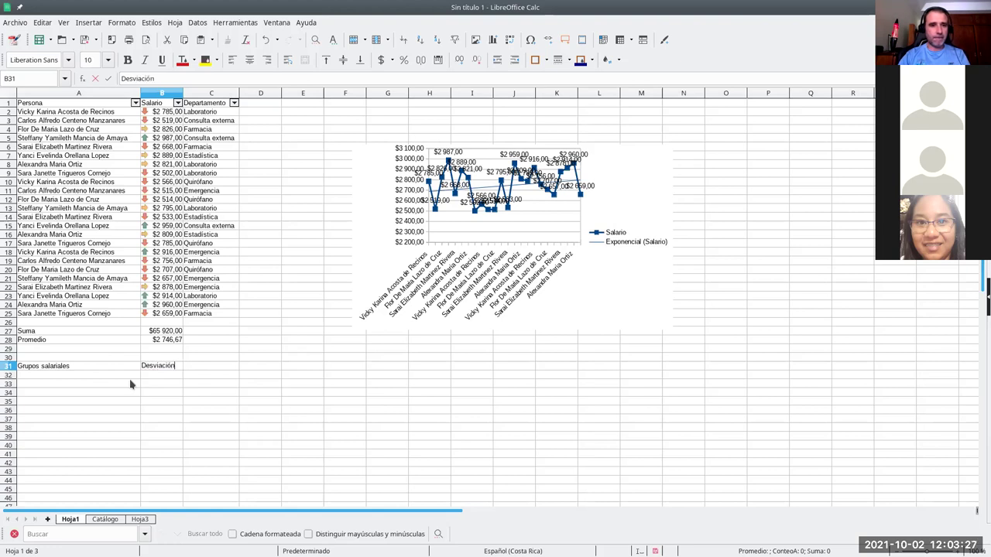
key(BackSpace)
key(BackSpace)
key(BackSpace)
key(BackSpace)
key(BackSpace)
key(BackSpace)
key(BackSpace)
key(BackSpace)
key(BackSpace)
text(istribución)
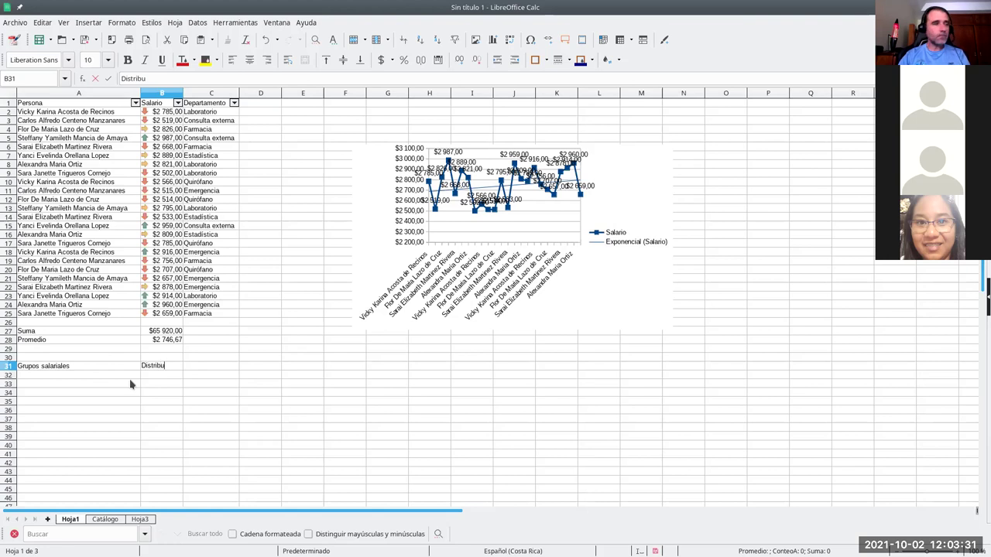
key(Return)
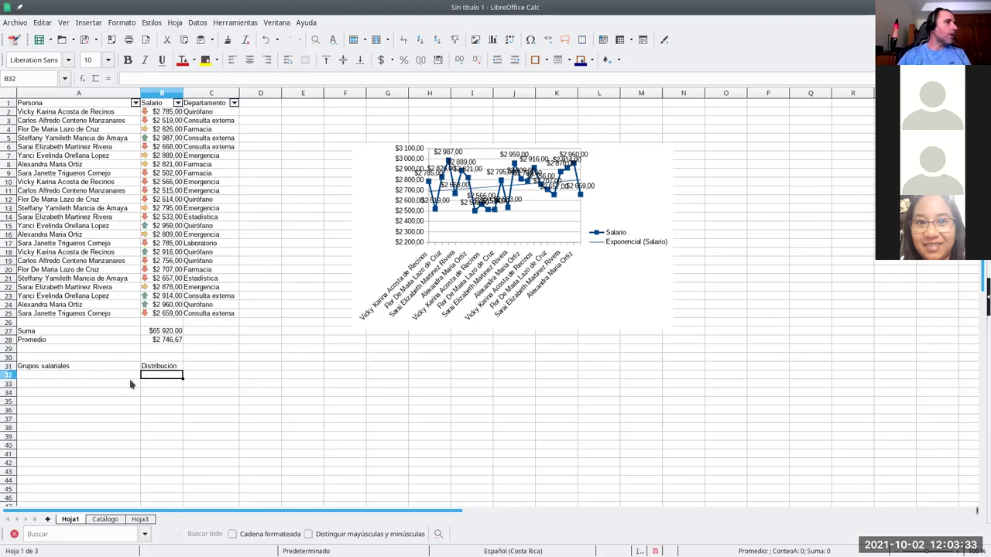
- Enter the label "Desviación estándar" in cell A29, below the Promedio row
click(62, 349)
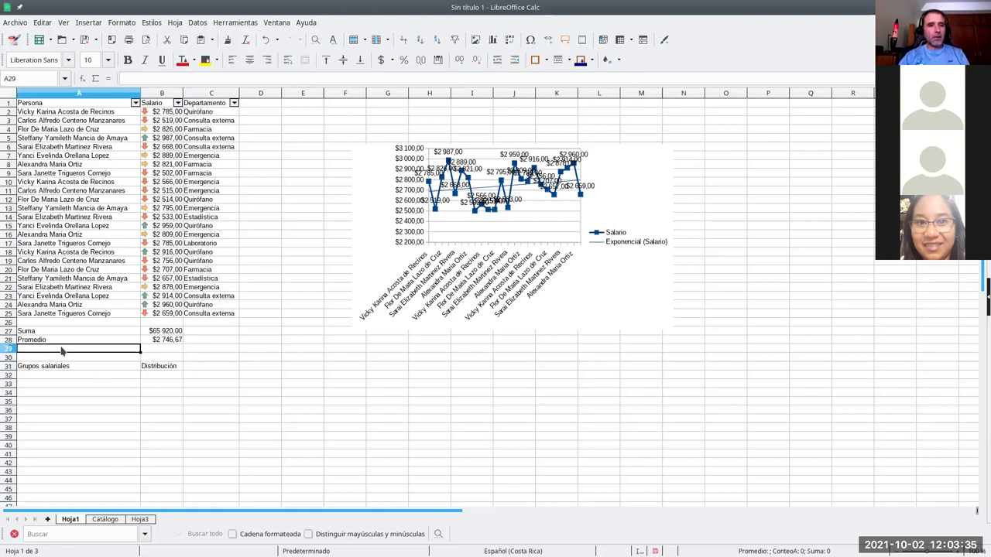
text(D)
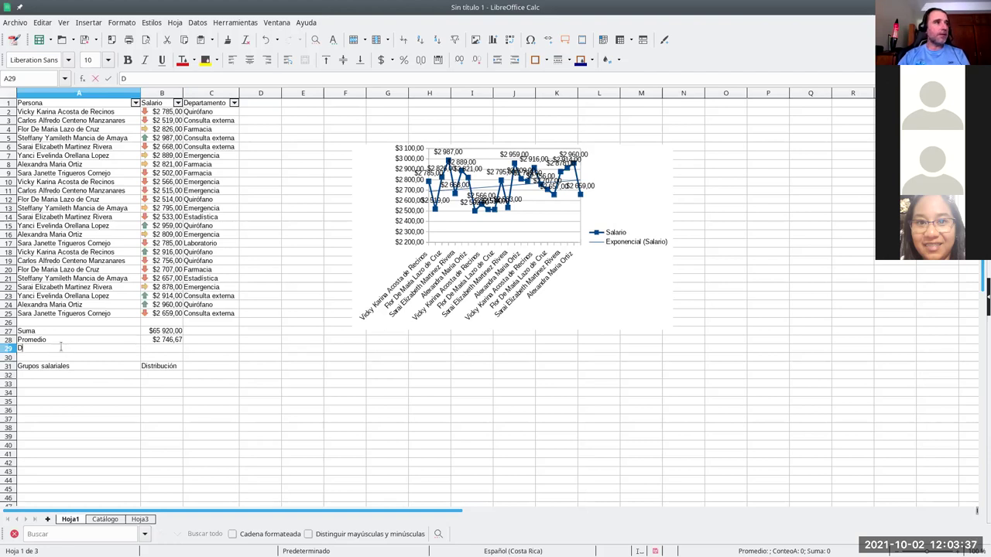
text(esv)
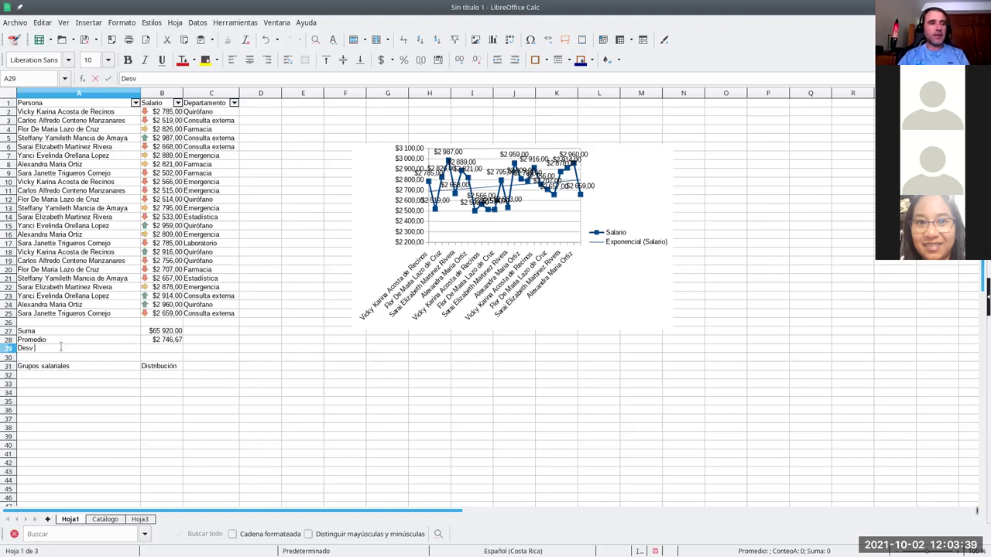
text(iación estándar)
key(Tab)
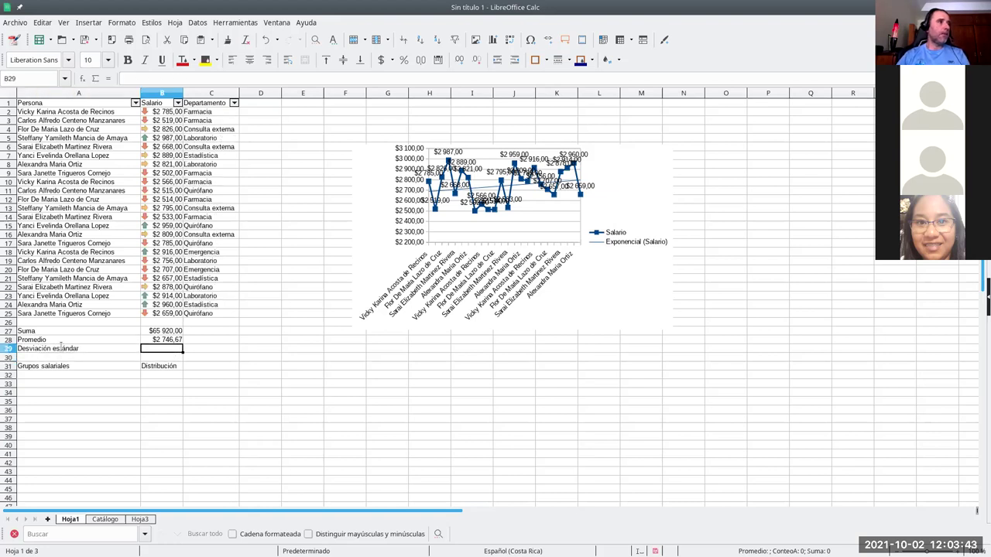
- Calculate the standard deviation of the salaries in cell B29 with =DESVEST(B2:B25)
text(=de)
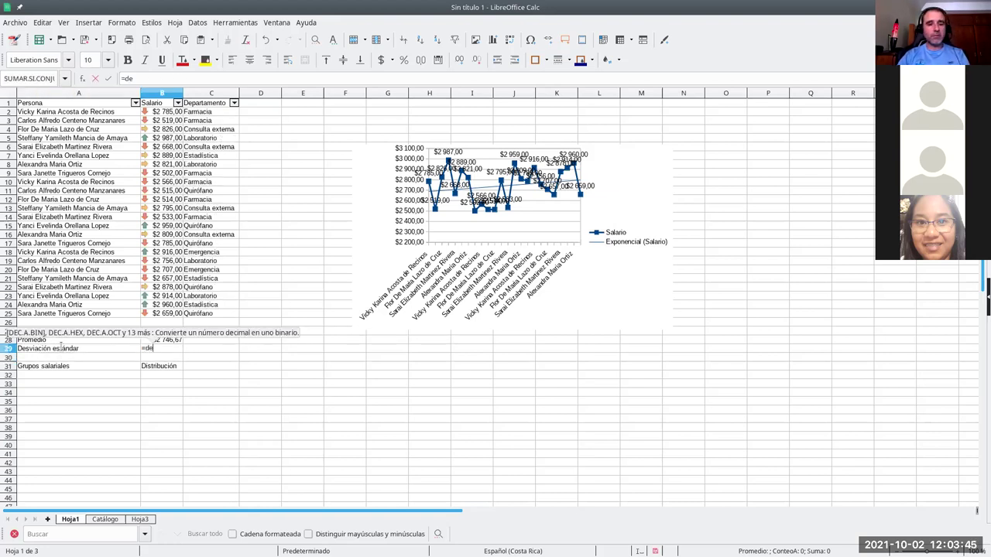
text(svest)
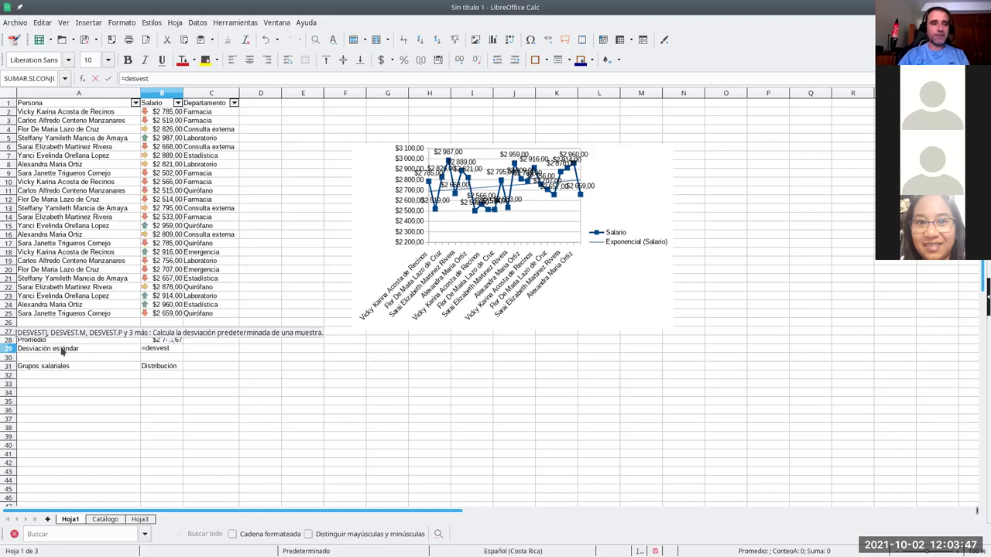
text(()
drag(164, 112, 164, 315)
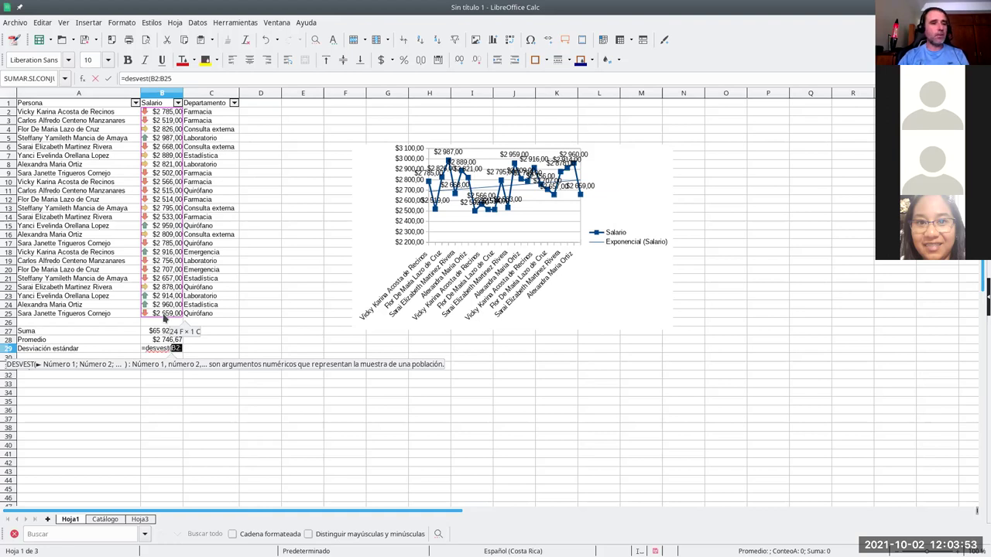
text())
key(Return)
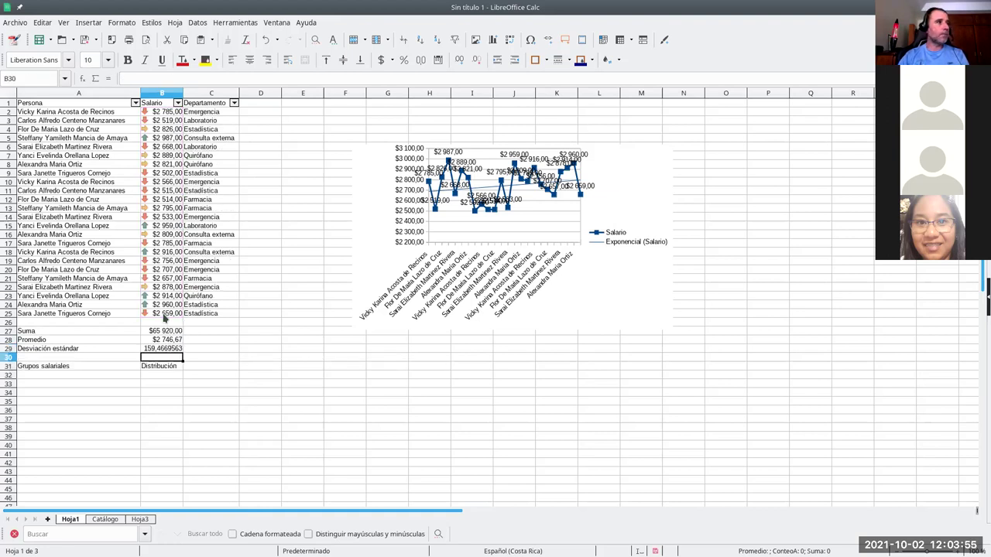
click(151, 350)
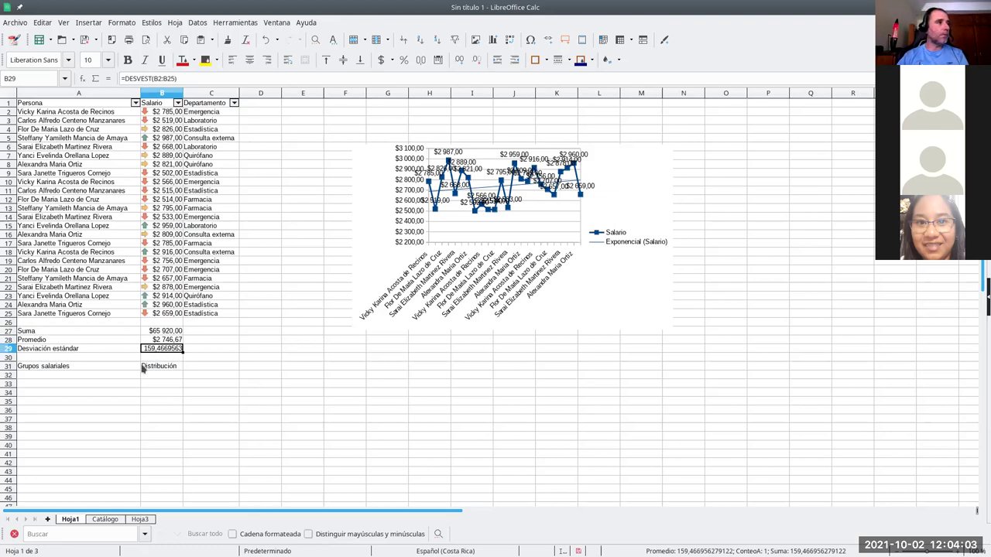
- Enter the first two salary group limits, 2500 in cell A32 and 2550 in cell A33
click(104, 378)
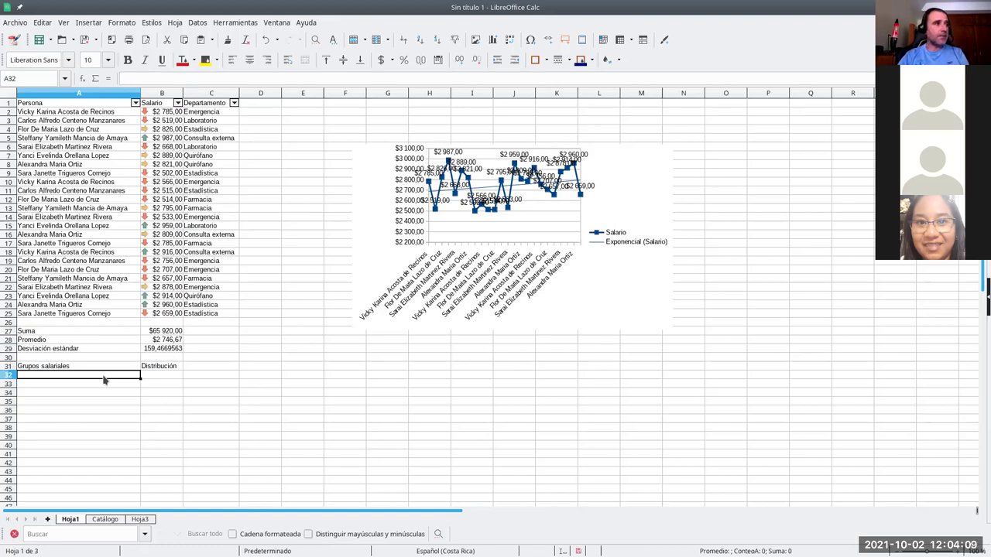
text(2)
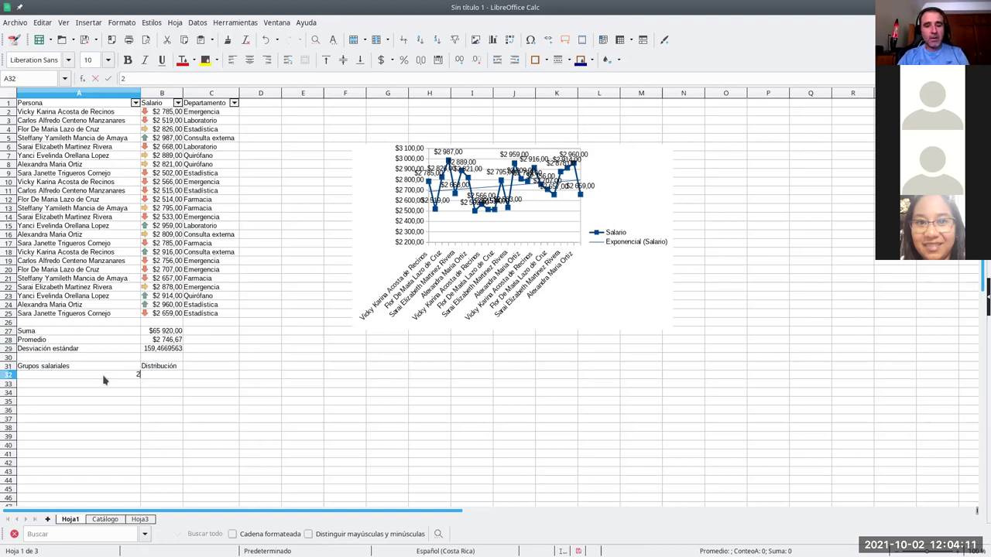
text(500)
key(Return)
text(2)
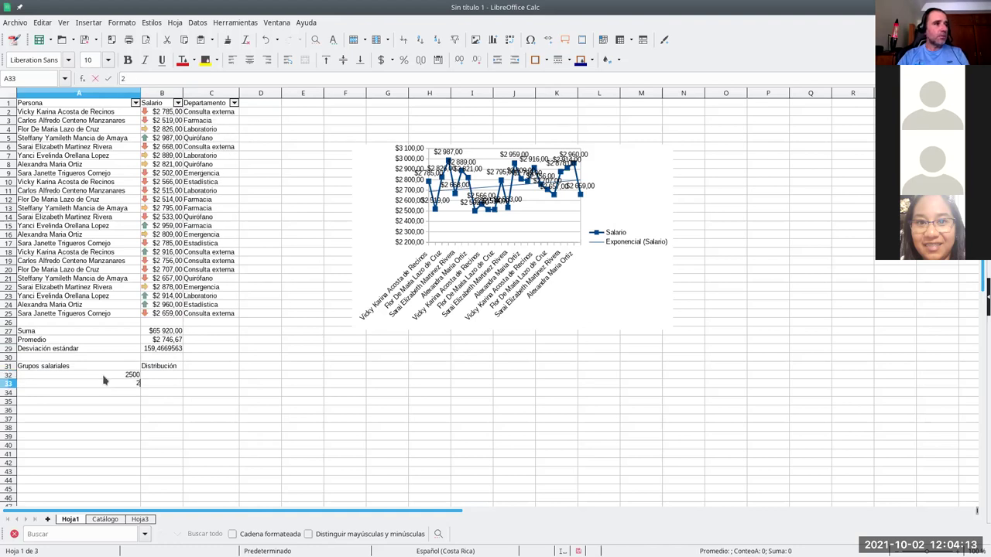
text(50)
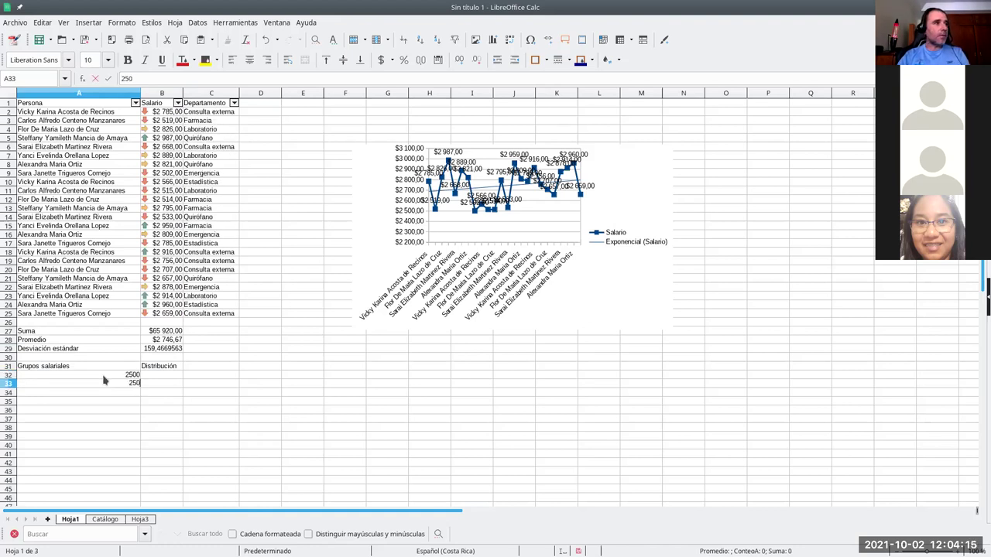
key(Return)
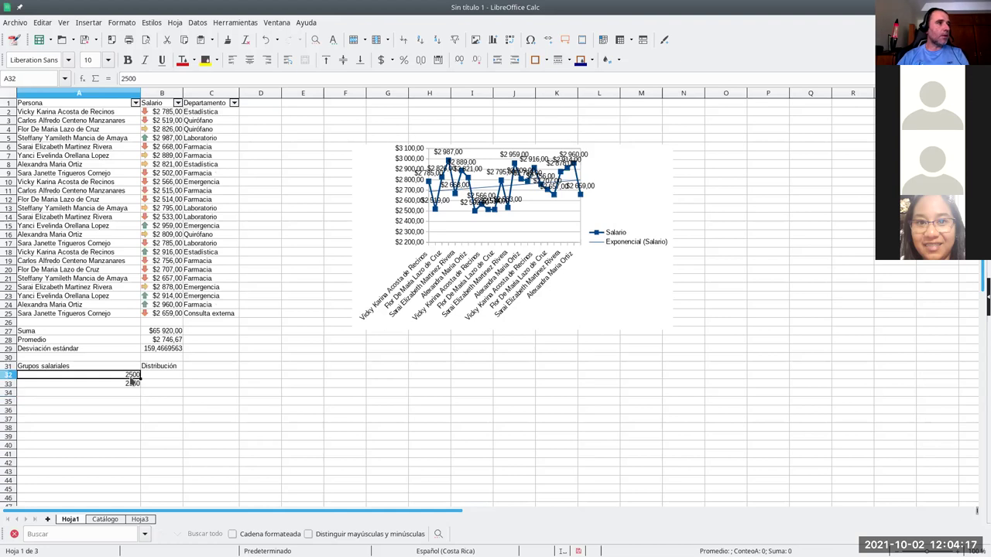
- Extend the salary group series from A32:A33 down to cell A42, ending at 3000
drag(128, 374, 133, 383)
scroll(160, 381, down, 5)
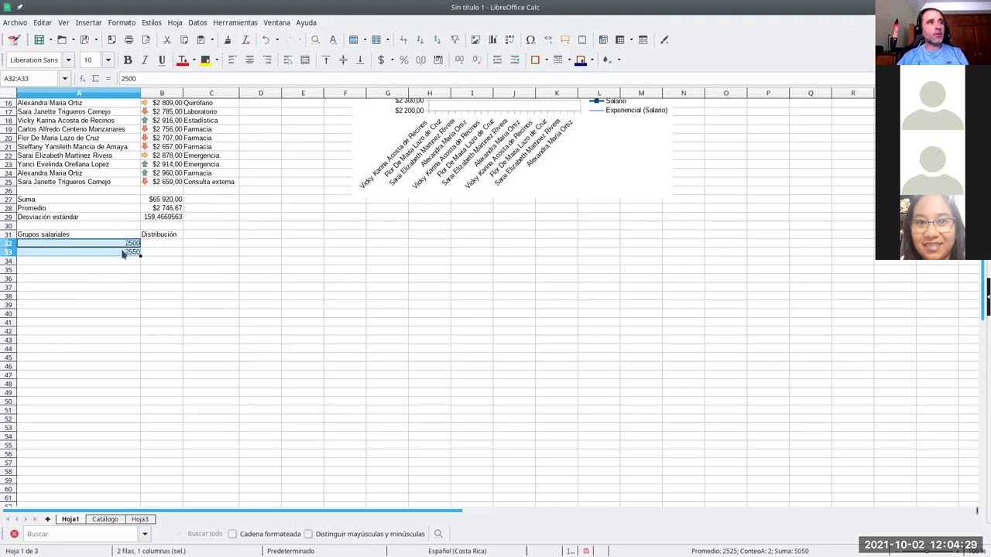
drag(139, 253, 148, 335)
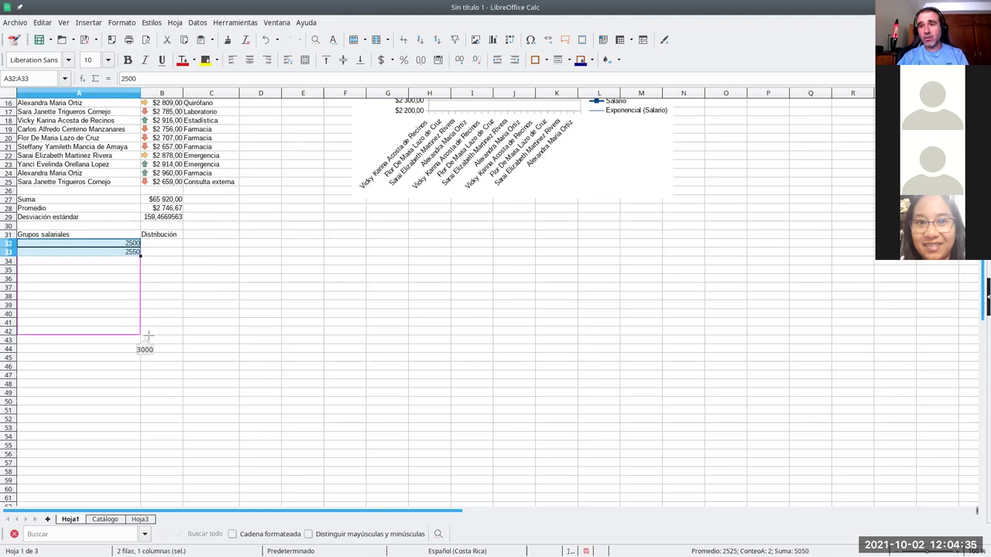
drag(147, 335, 148, 335)
click(162, 313)
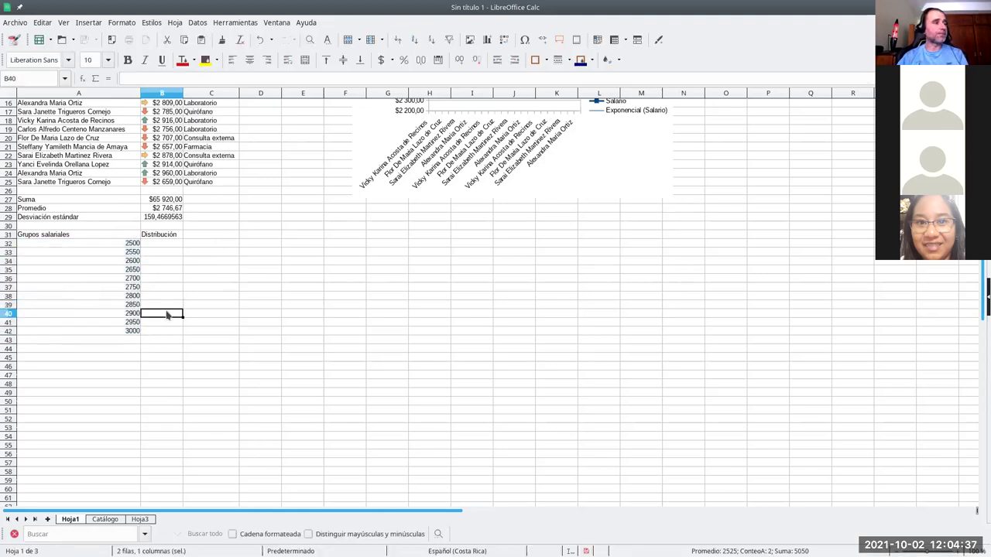
scroll(224, 294, up, 2)
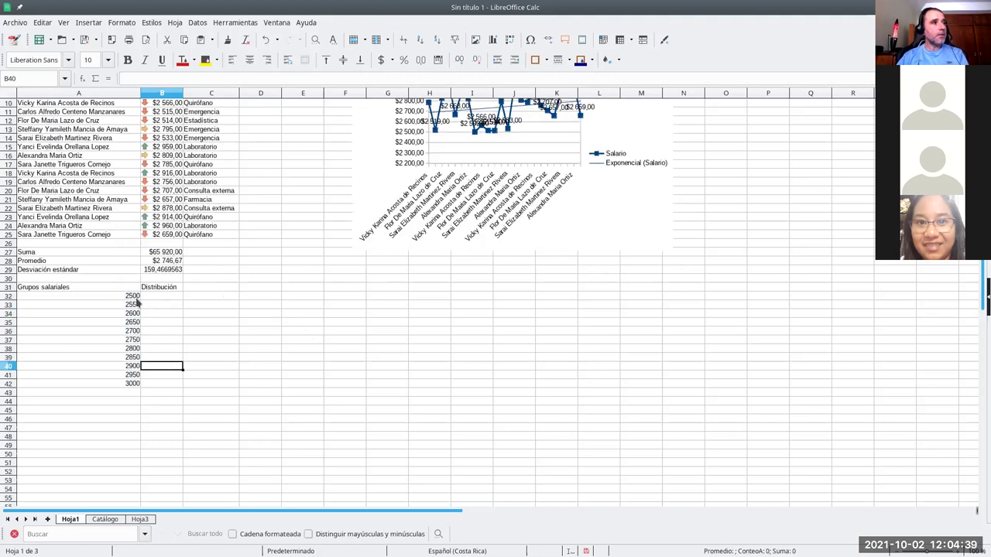
- Start a DISTR.NORM formula in cell B32, beside the 2500 salary group
click(169, 297)
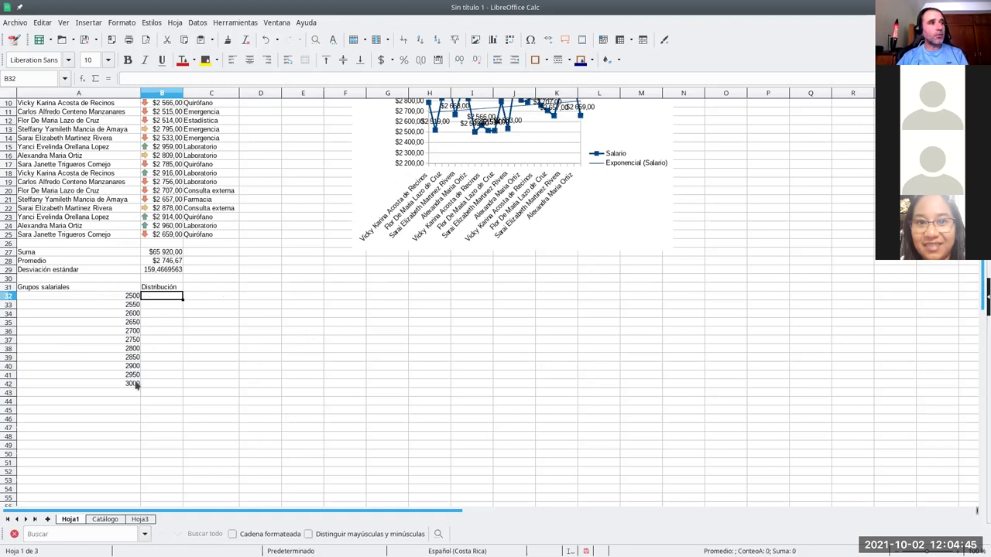
scroll(182, 270, up, 3)
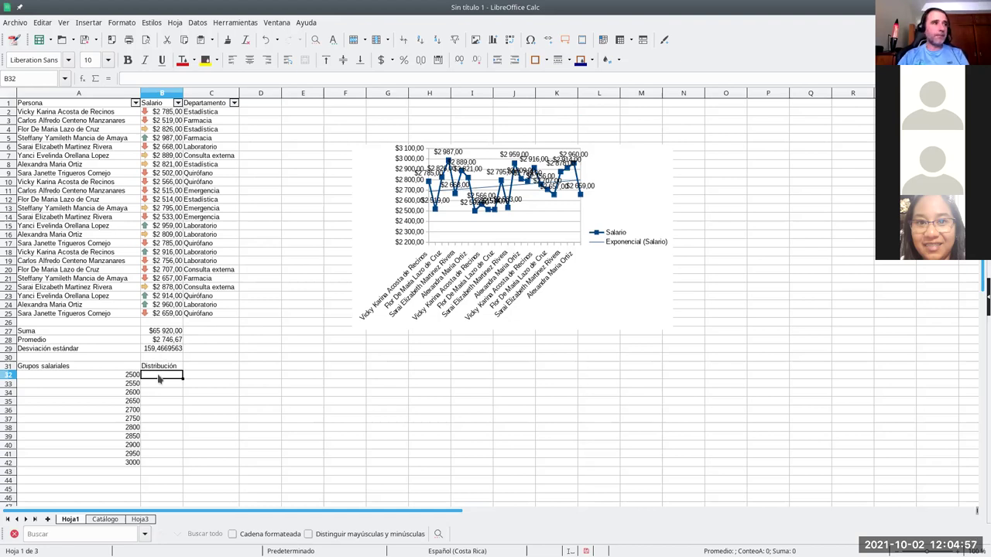
text(=d)
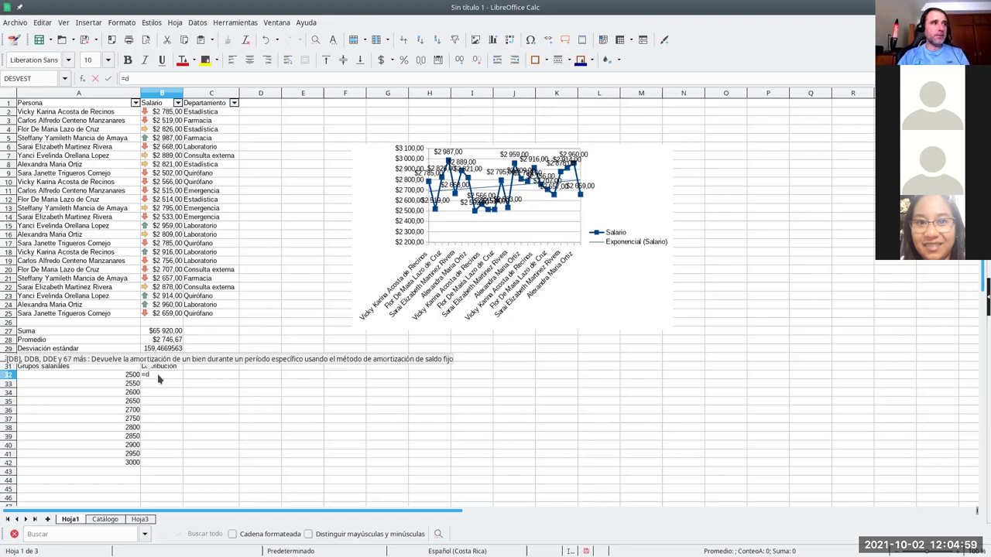
text(istr.norm)
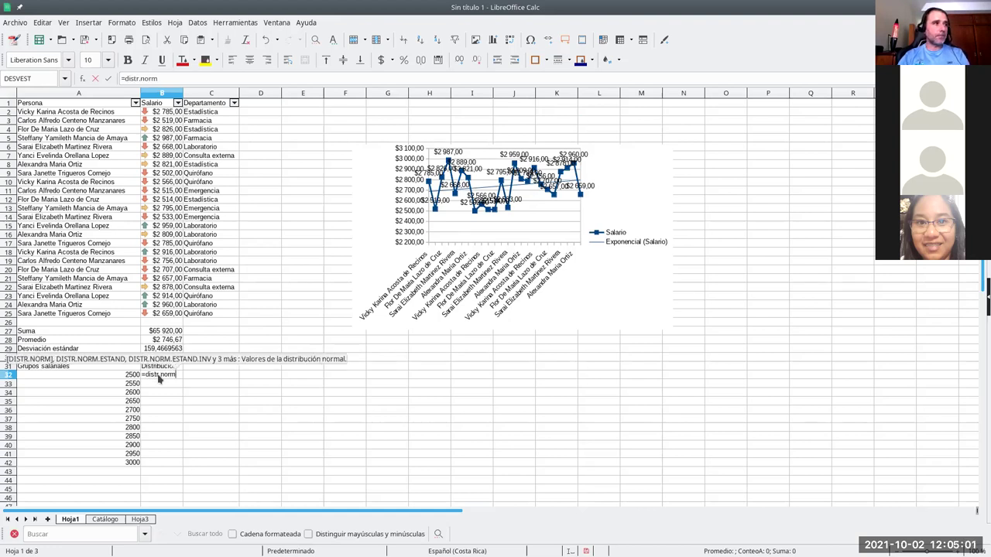
text(()
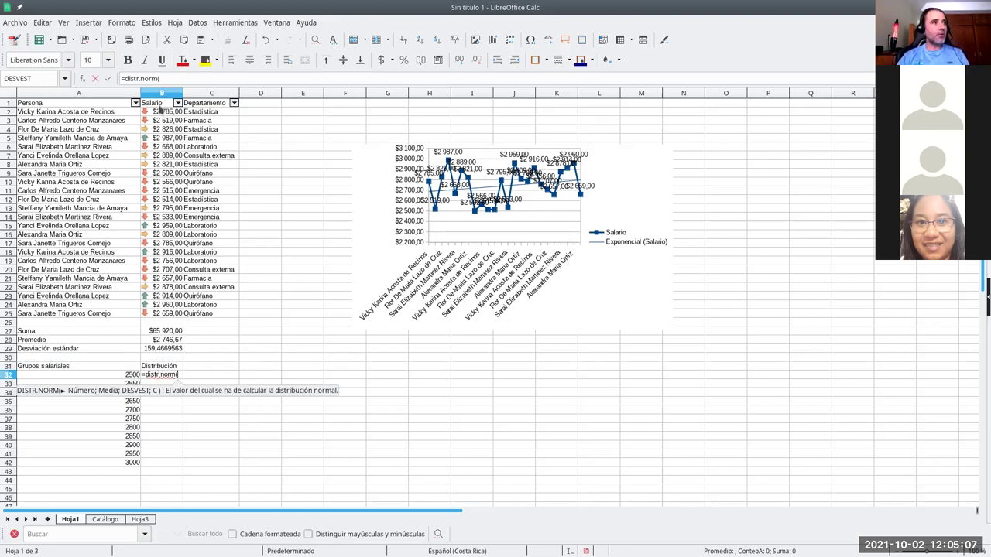
- Try the salary range as the formula's number argument, written as the absolute reference $B$2:$B$25
drag(160, 111, 165, 317)
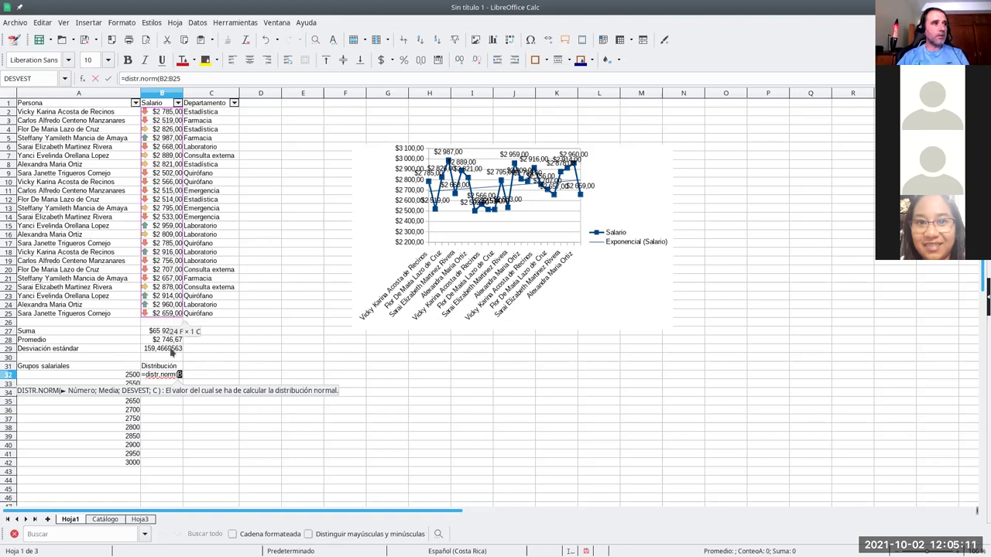
text(;)
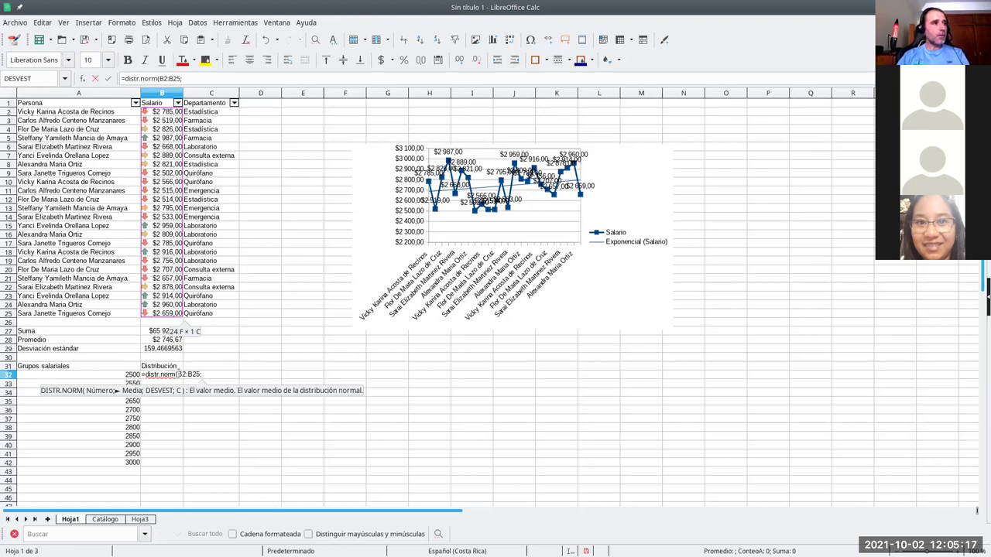
click(178, 375)
text($)
key(Right)
text($)
key(Right)
key(Right)
text($)
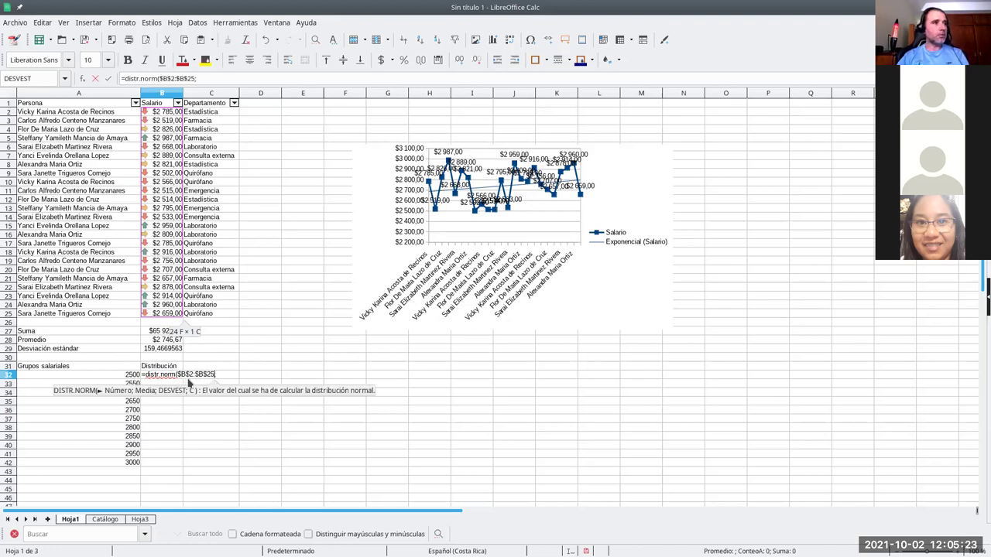
- Add the Promedio cell as the formula's mean argument, using the absolute reference $B$28
click(157, 340)
click(217, 372)
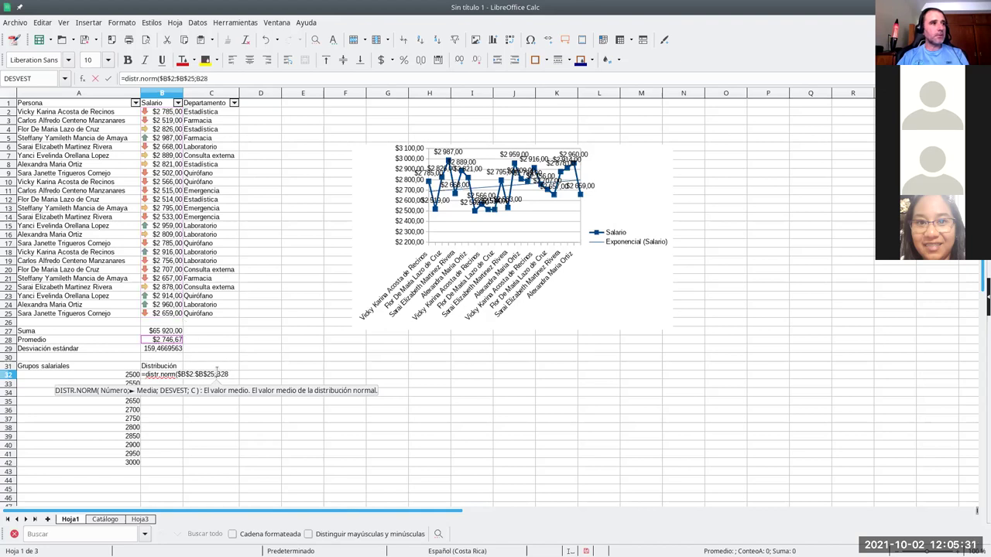
key(shift+F4)
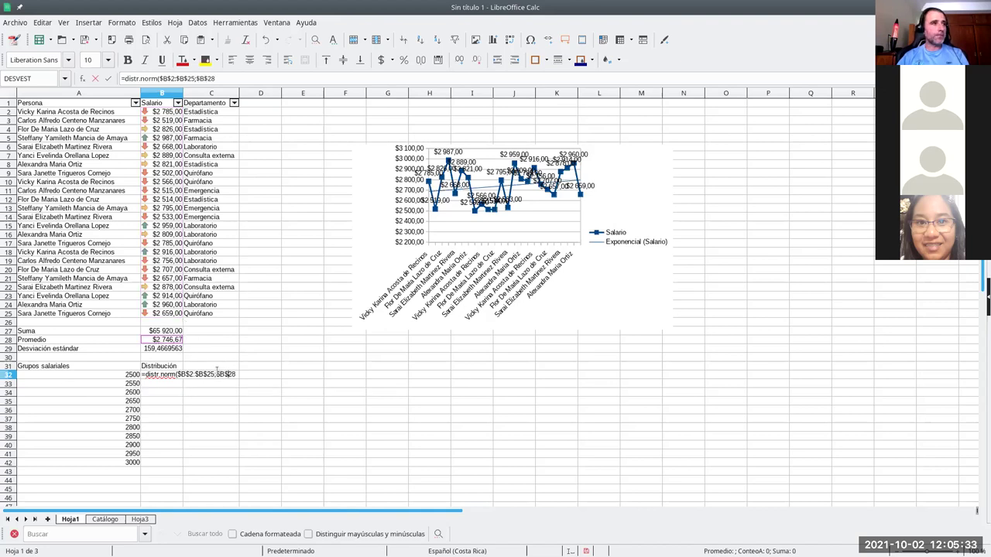
text(;)
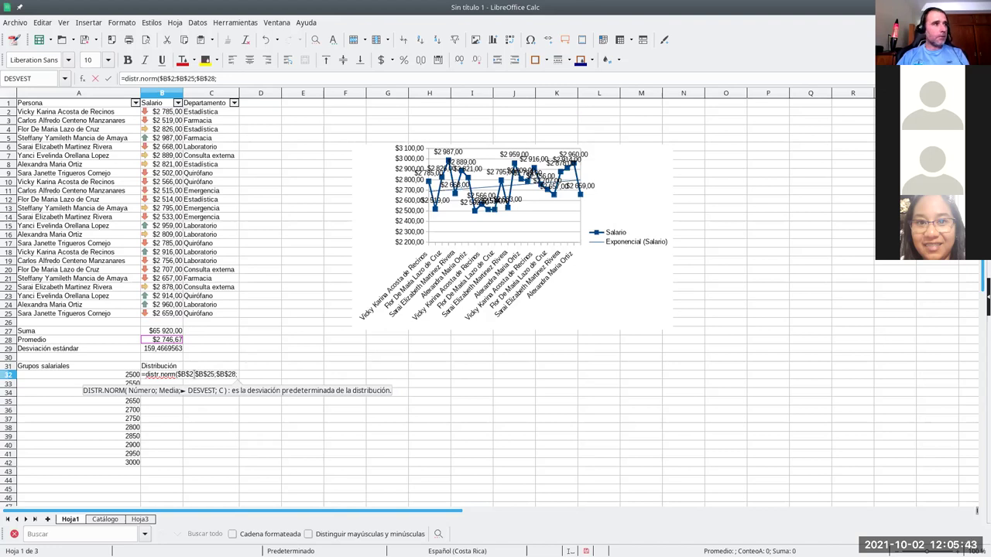
- Add the Desviación estándar cell as the formula's standard deviation argument, using the absolute reference $B$29
click(177, 353)
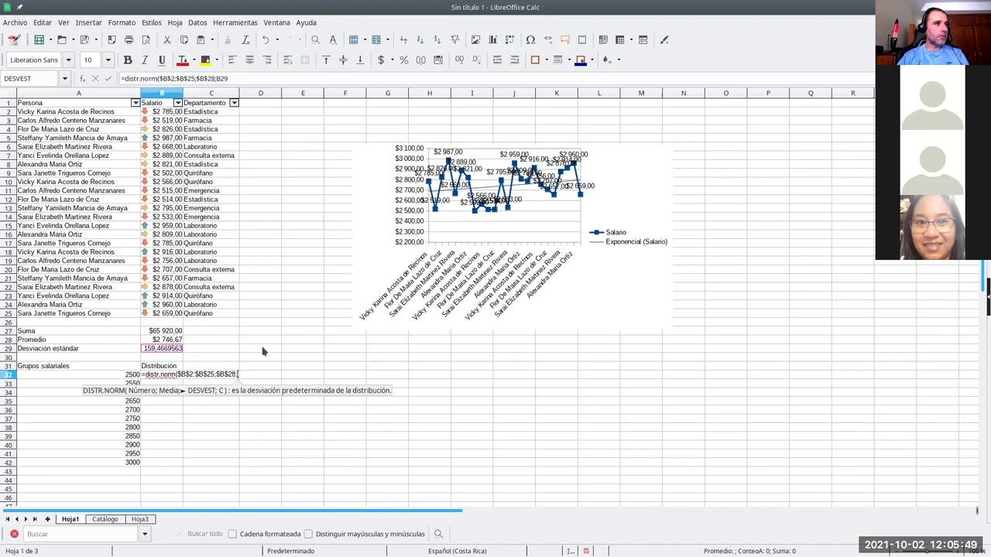
click(217, 78)
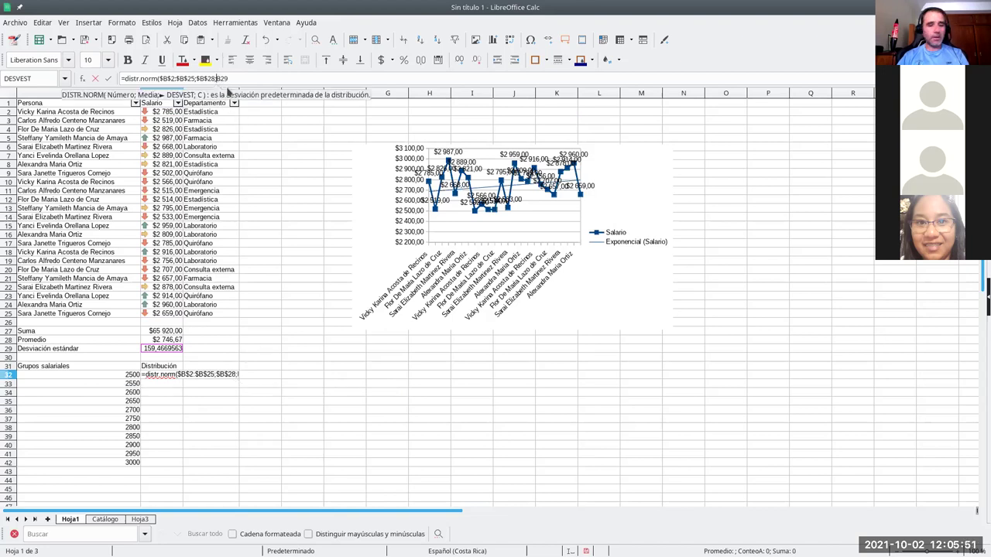
text($)
key(Right)
text($)
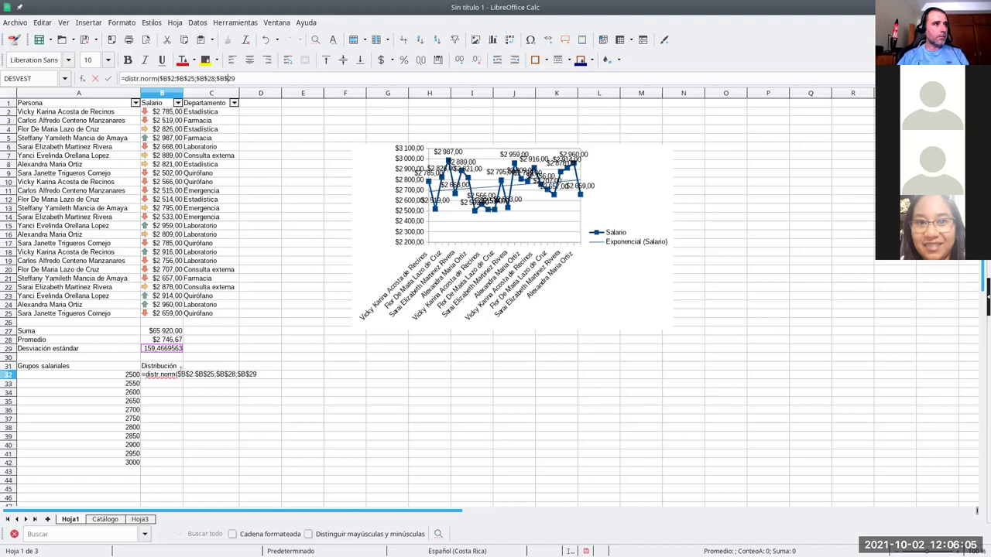
- Replace the salary range in the formula's number argument with the relative reference A32
click(153, 375)
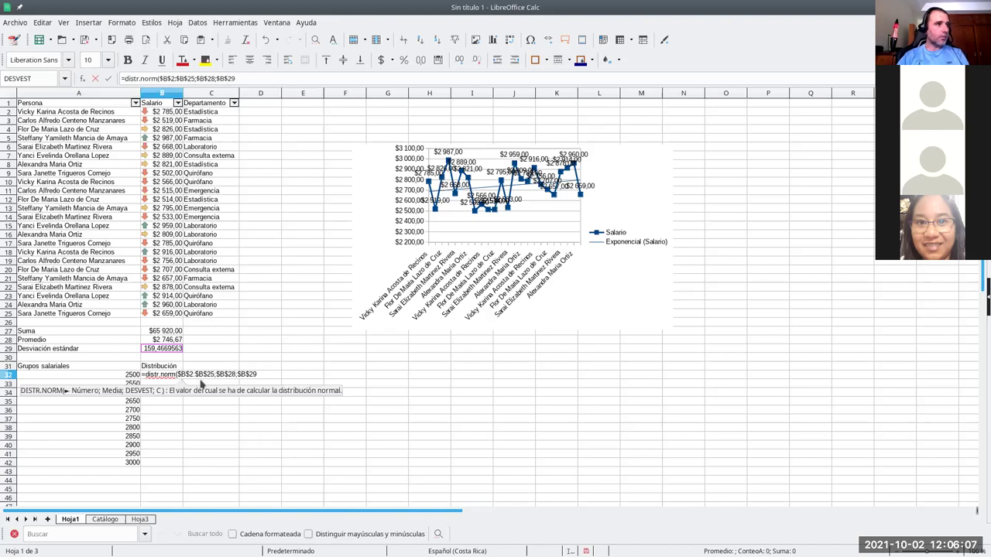
key(Left)
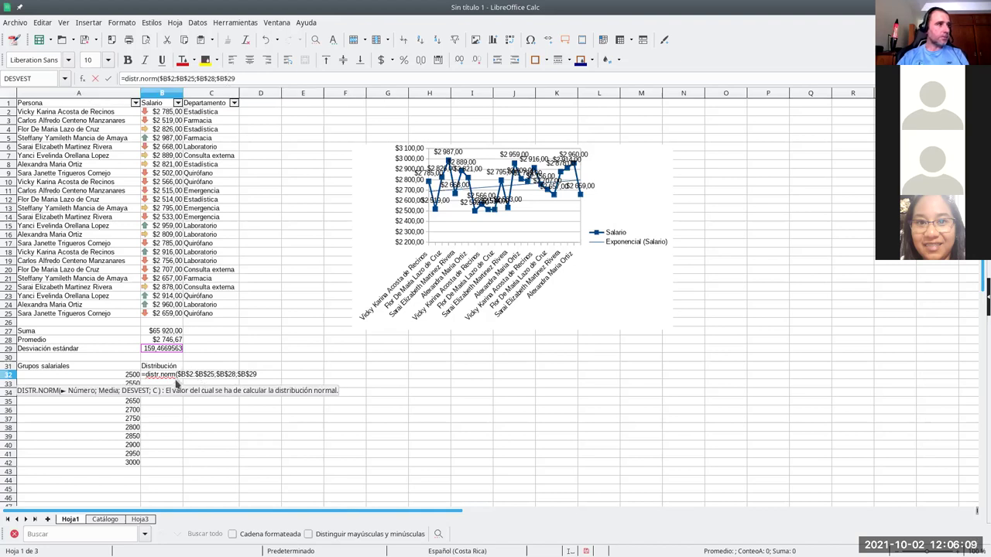
click(115, 376)
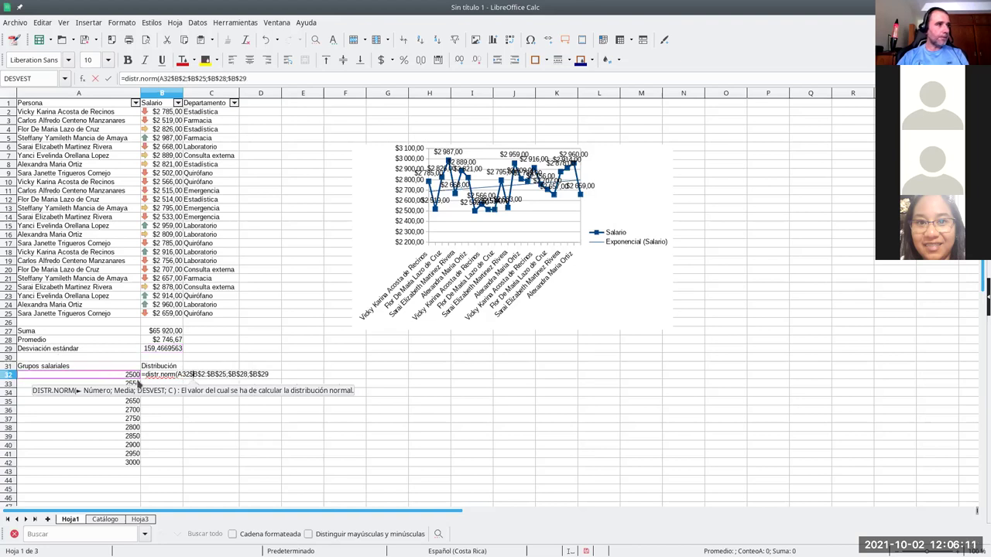
key(shift+Right)
key(shift+Right)
key(shift+Right)
key(shift+Right)
key(shift+Right)
key(shift+Right)
key(shift+Right)
key(shift+Right)
key(shift+Right)
key(shift+Right)
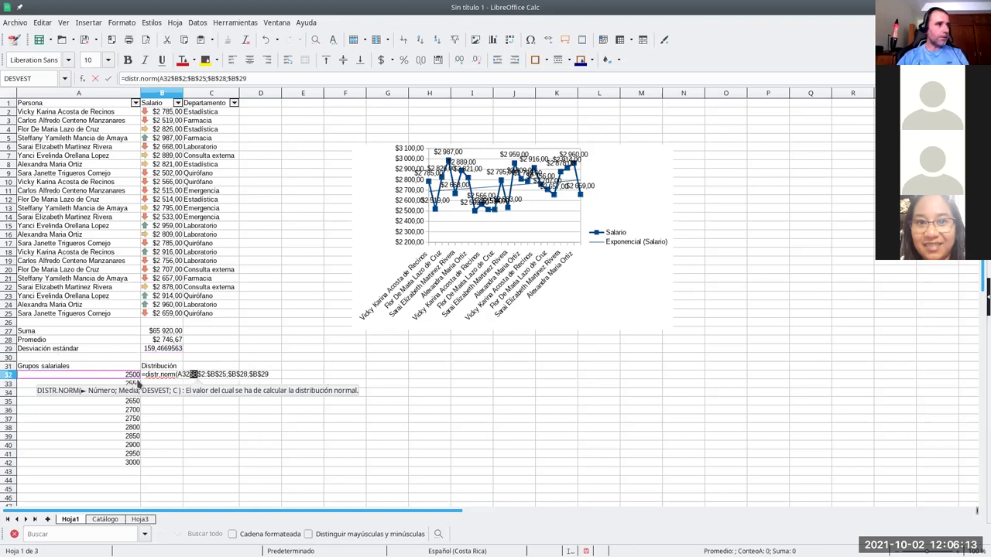
key(Delete)
key(Right)
key(Right)
key(Right)
key(Right)
key(Right)
key(Right)
key(Right)
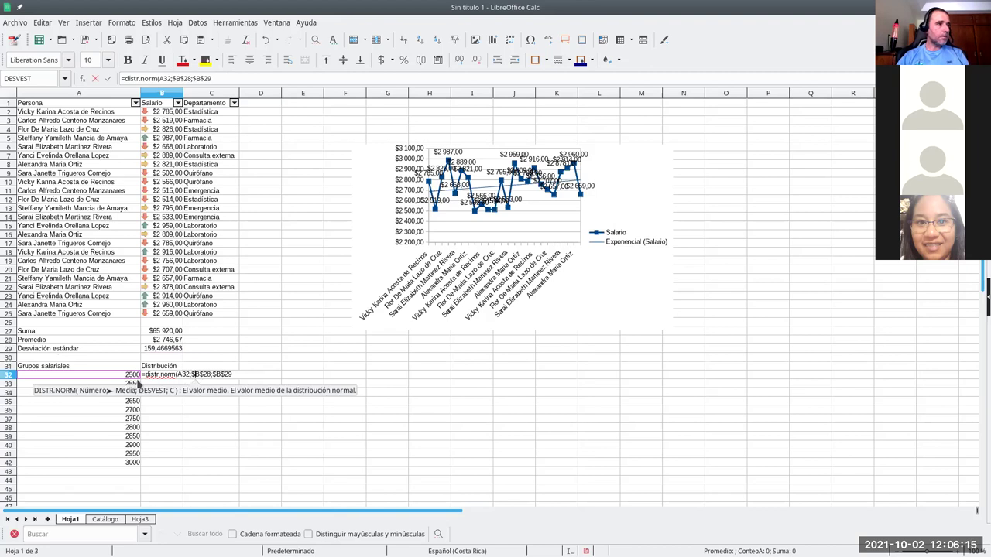
- Complete the B32 formula with 0 as the last argument, giving =DISTR.NORM(A32;$B$28;$B$29;0)
text(;)
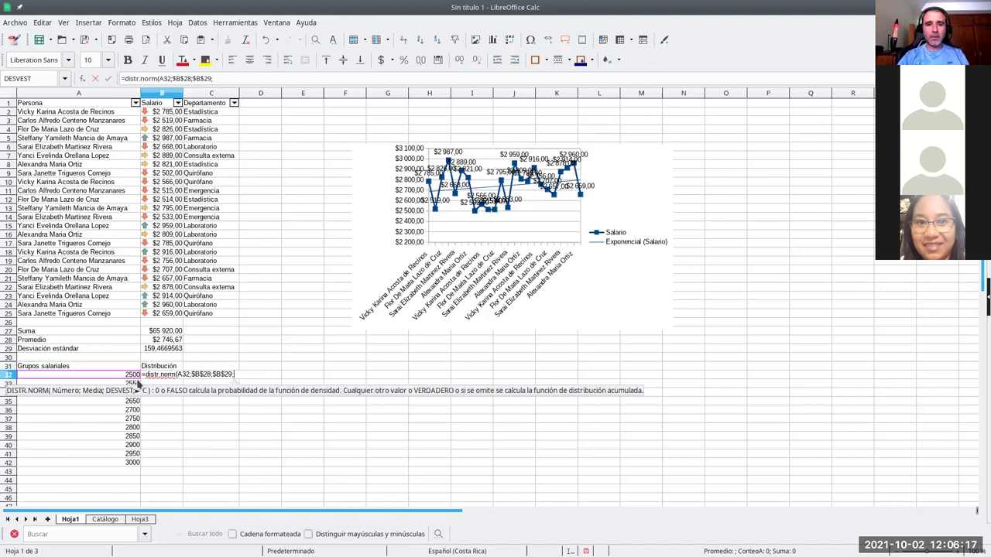
text(0)
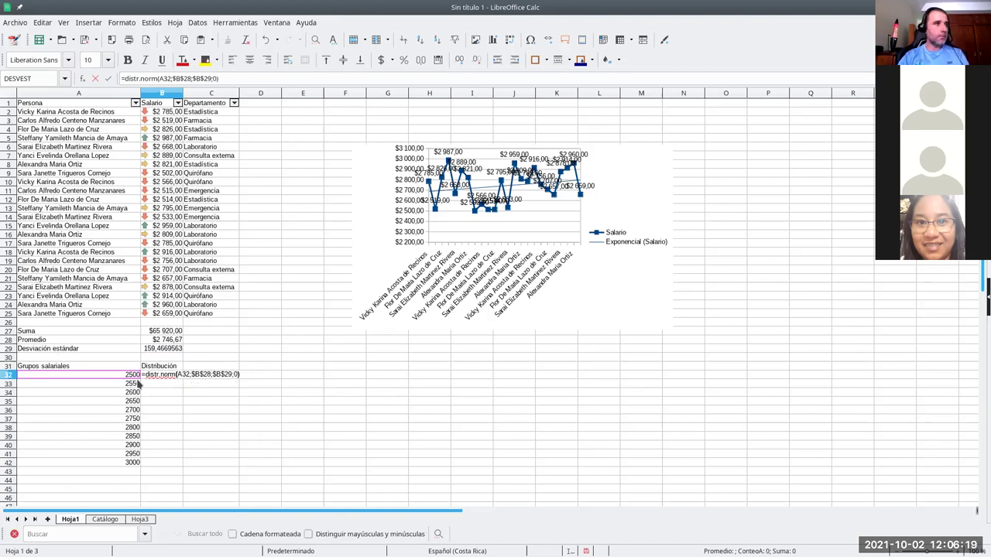
key(Return)
- Fill the DISTR.NORM formula from B32 down to B42 for all salary groups
click(169, 376)
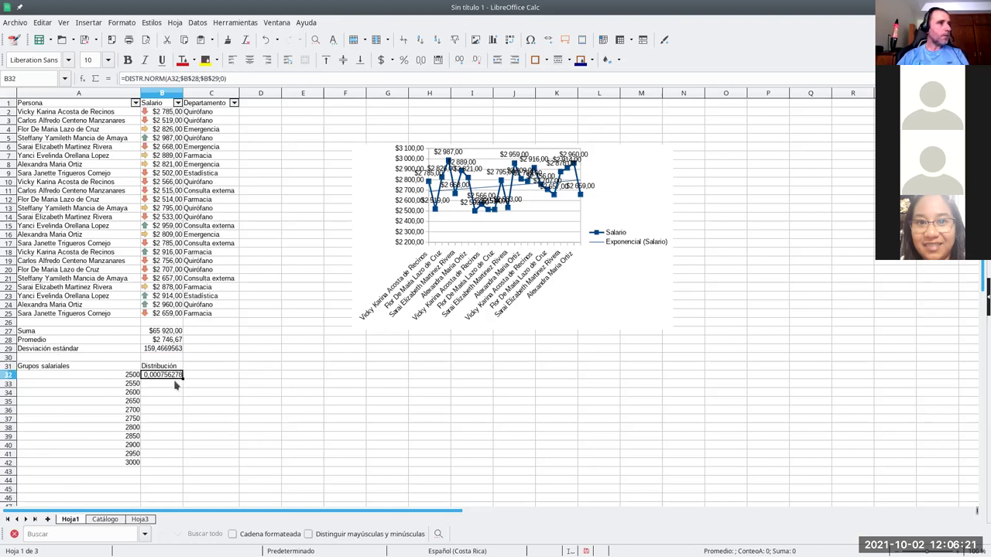
drag(183, 378, 184, 466)
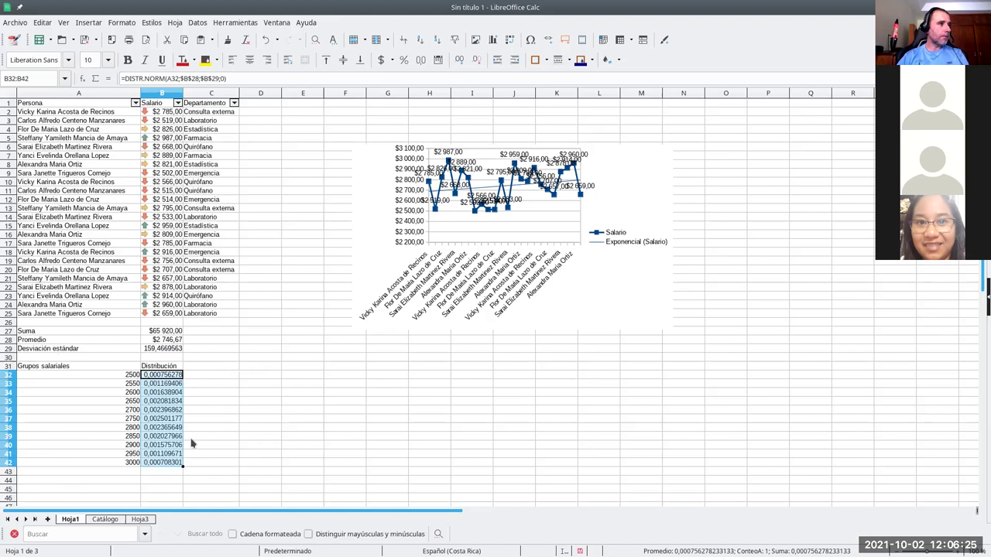
click(219, 419)
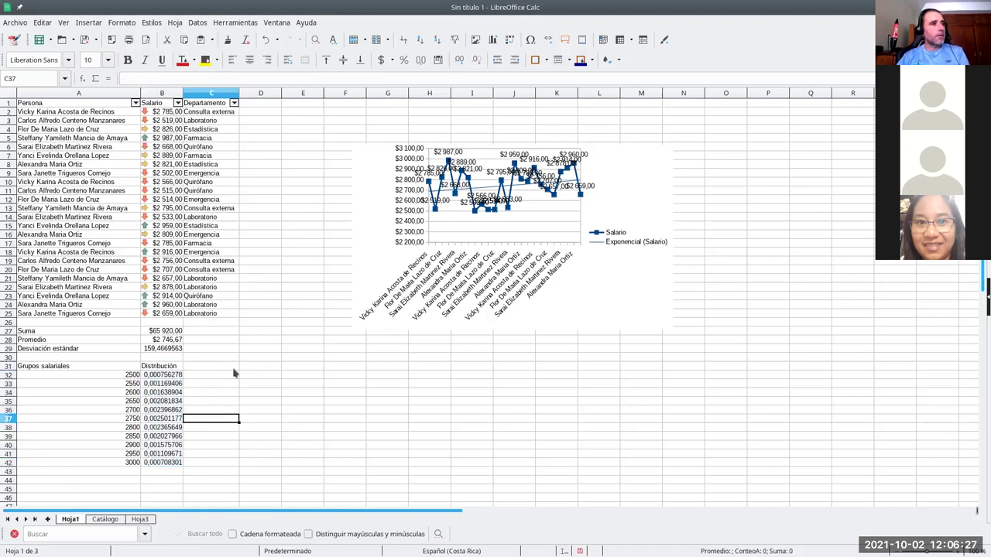
click(172, 376)
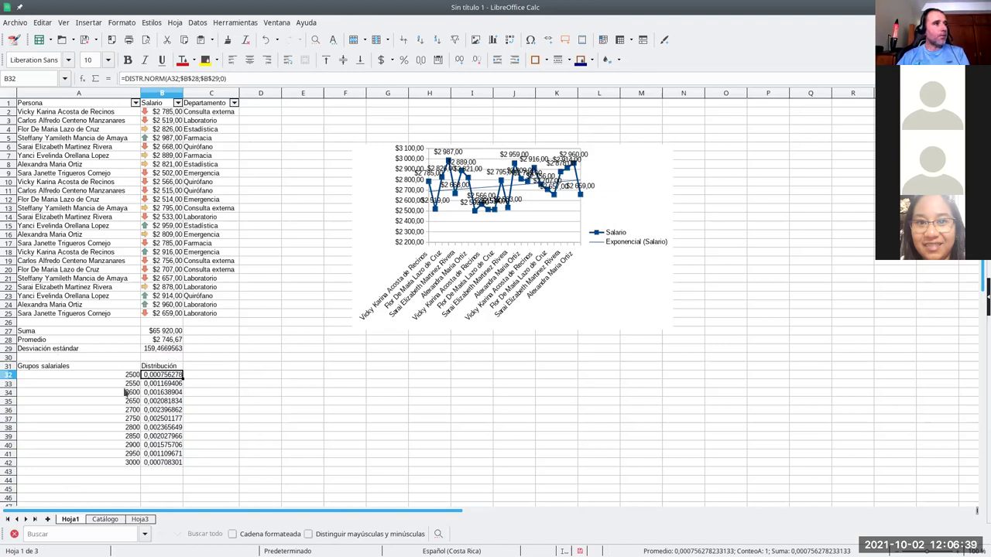
drag(130, 378, 122, 431)
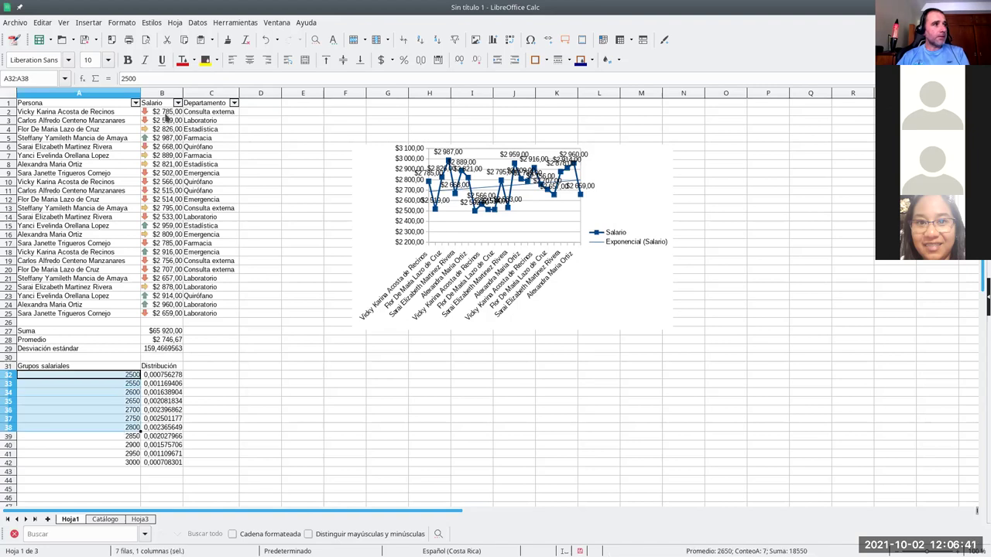
- Insert a chart of the salary groups and distribution in A31:B42 as Línea, Puntos y líneas, with the Suavizado line type
drag(130, 464, 120, 381)
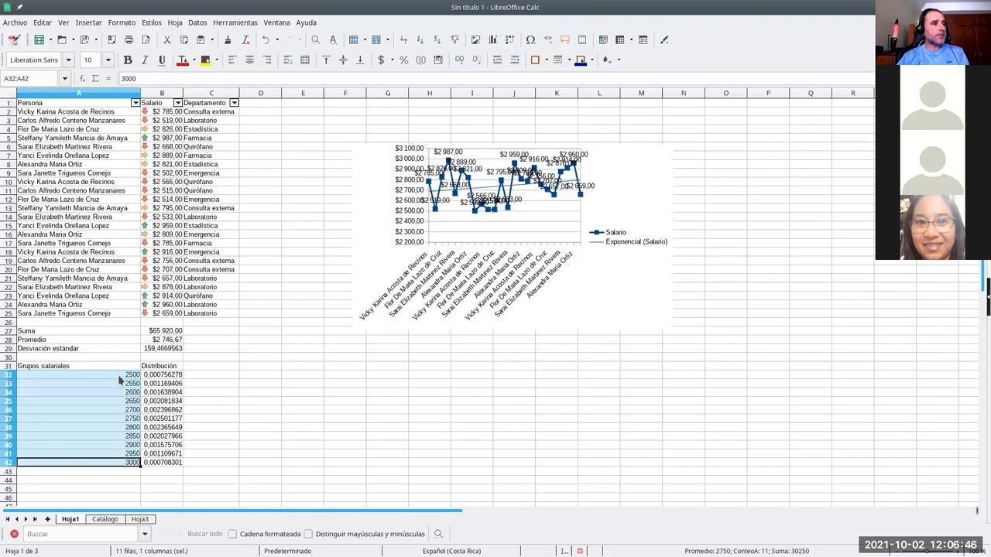
click(138, 428)
drag(126, 367, 167, 465)
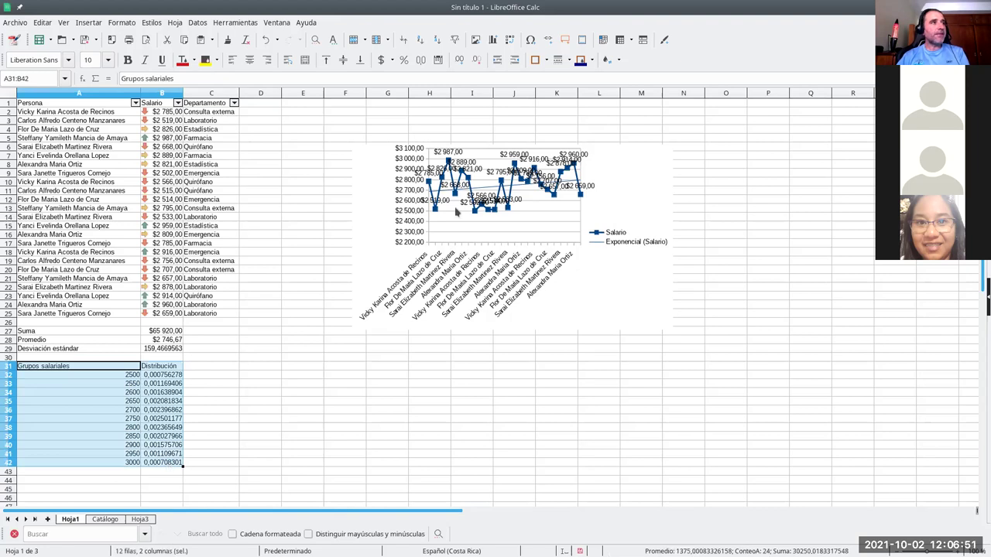
click(492, 40)
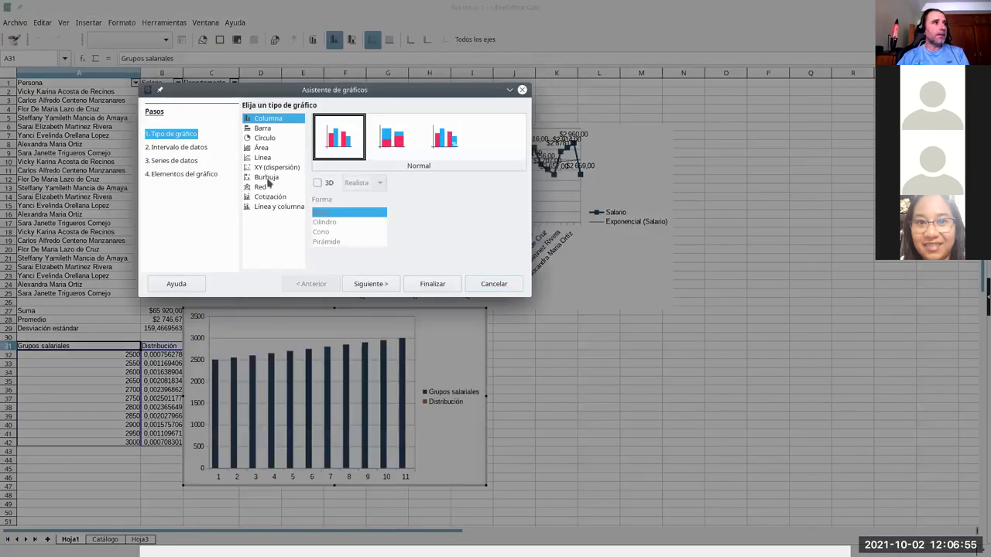
click(263, 158)
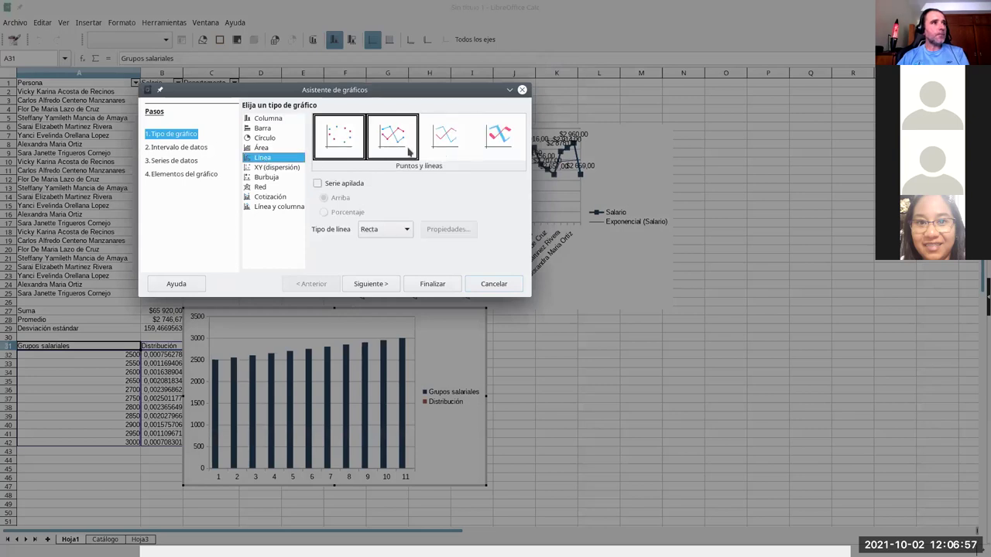
click(383, 232)
click(387, 250)
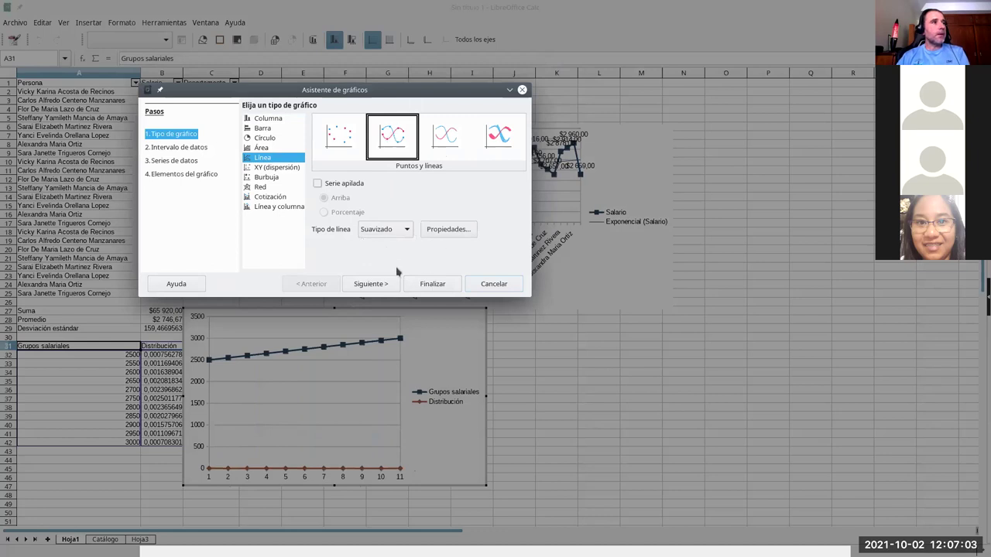
- Use the chart data's first column as labels and finish creating the distribution chart
click(371, 284)
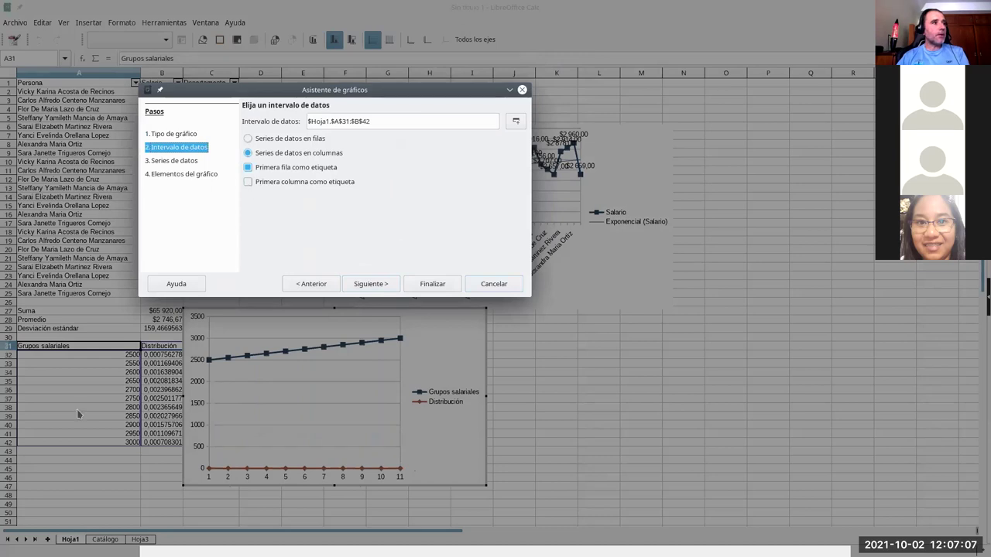
click(249, 183)
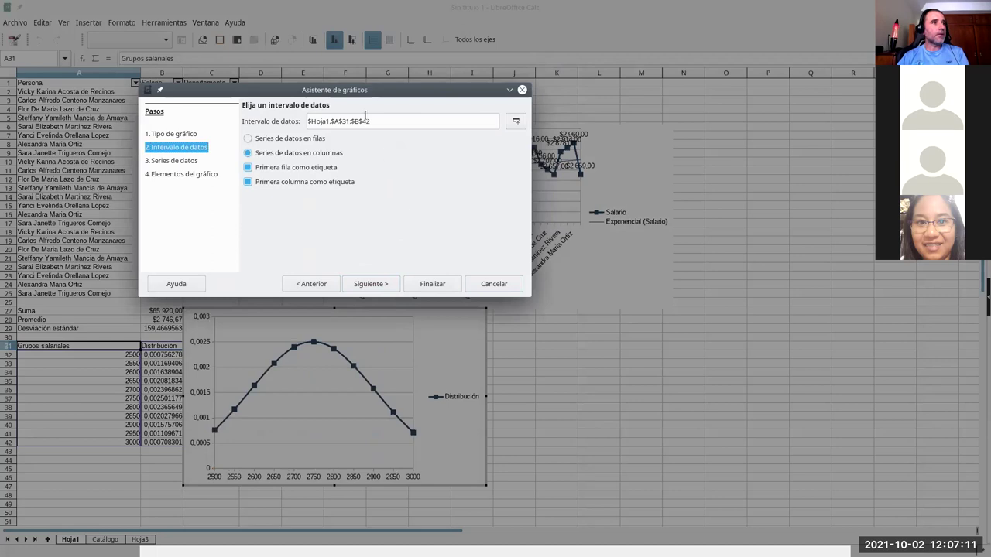
drag(364, 90, 741, 83)
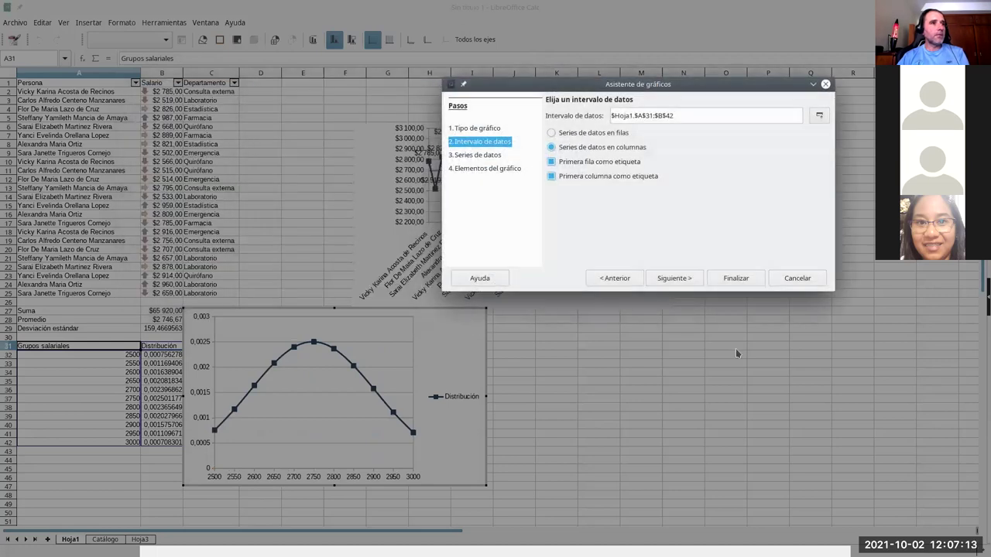
click(733, 278)
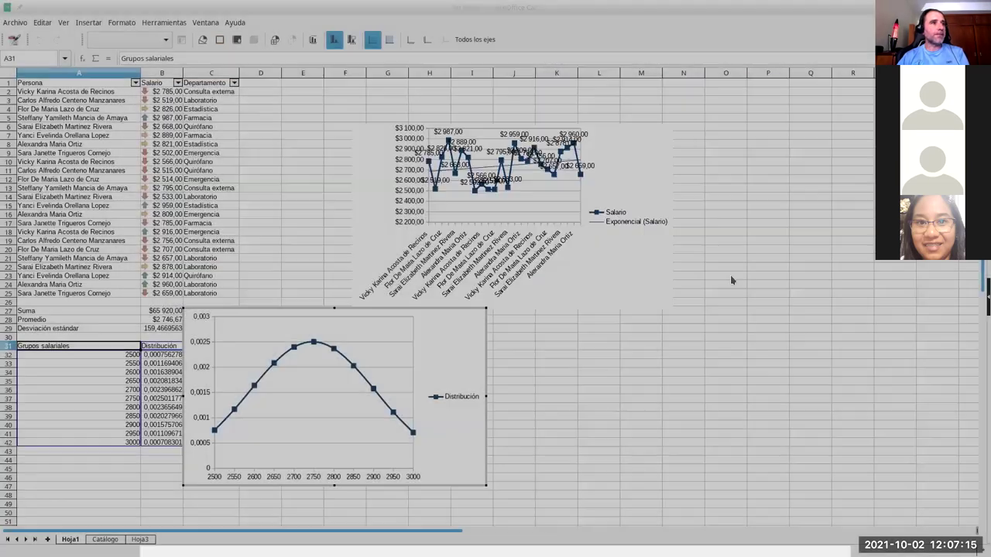
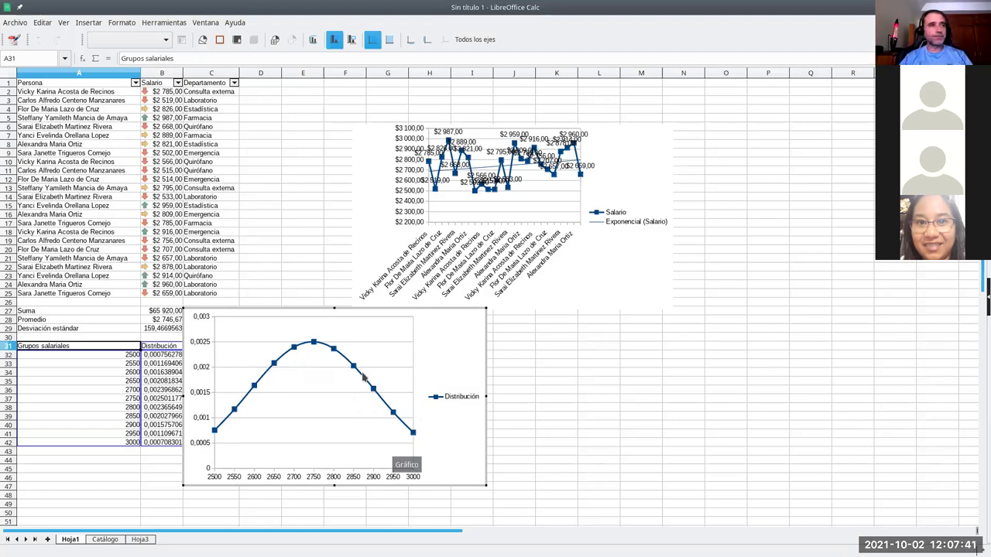
click(485, 329)
click(536, 341)
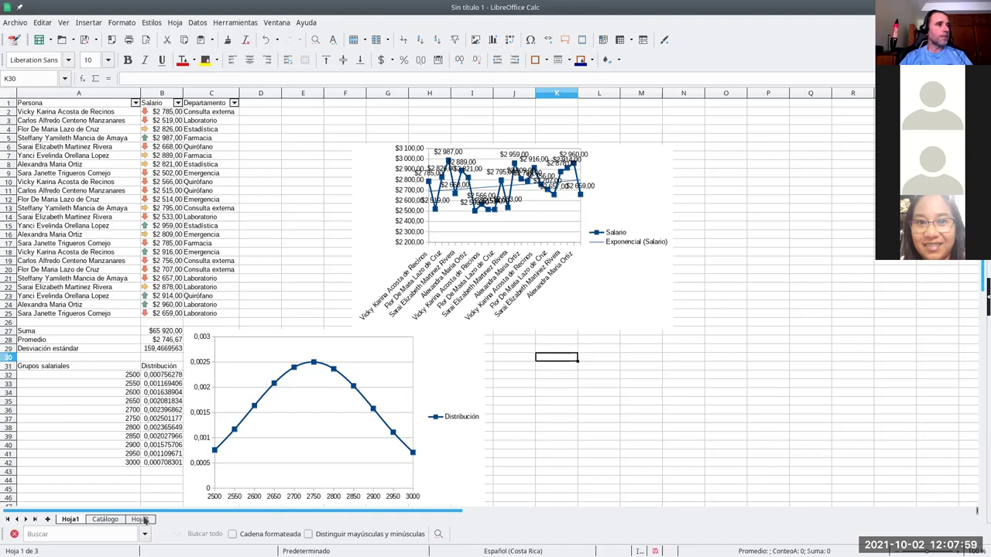
- Copy the Persona and Salario columns, A1:B25, from Hoja1
click(533, 369)
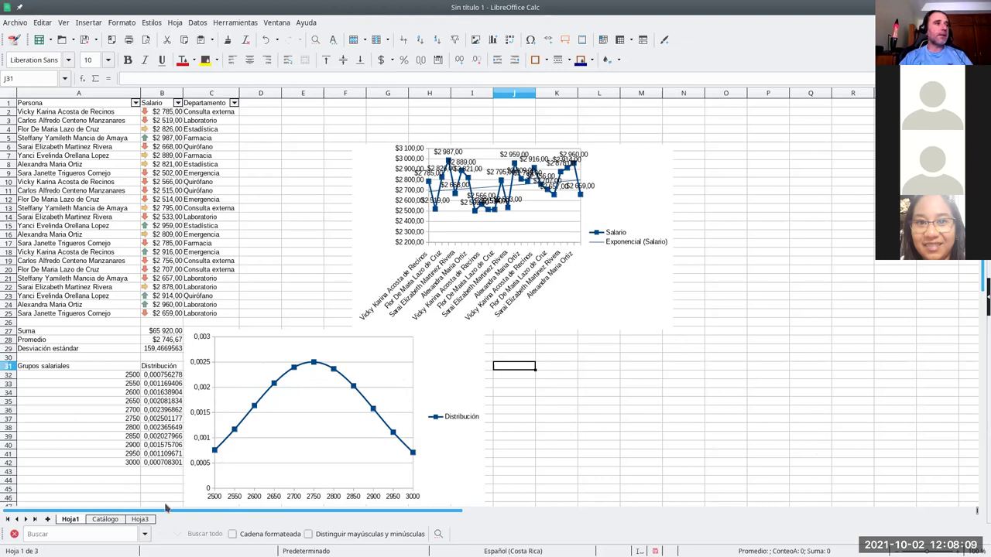
drag(70, 104, 164, 317)
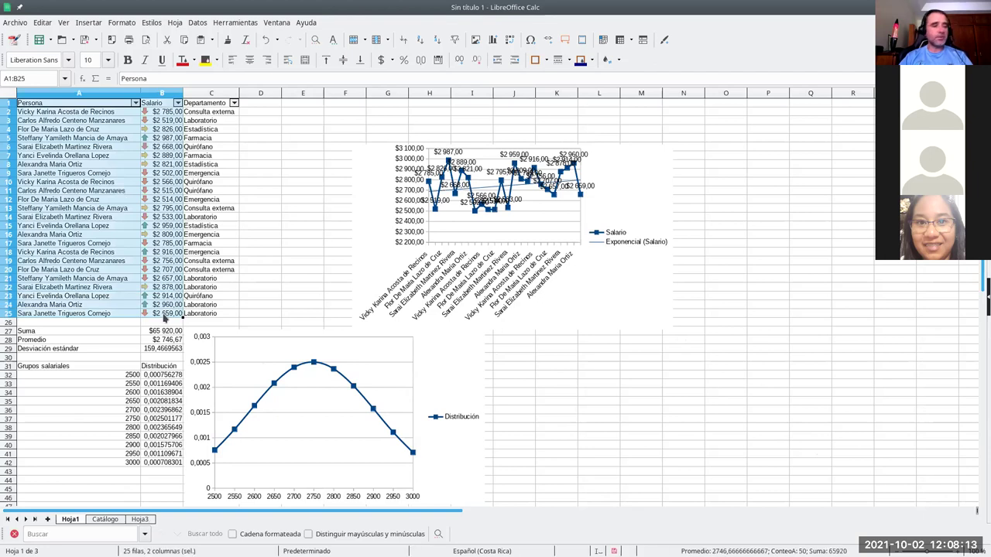
key(ctrl+c)
- Clear the contents of A1:F31 on Hoja3, keeping the default content types selected for removal
click(137, 518)
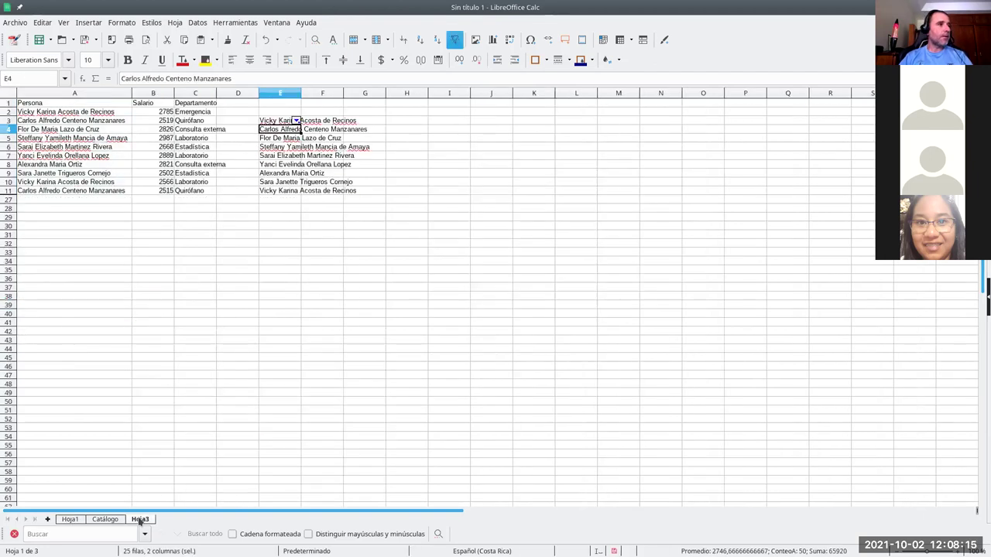
click(58, 106)
drag(56, 107, 332, 236)
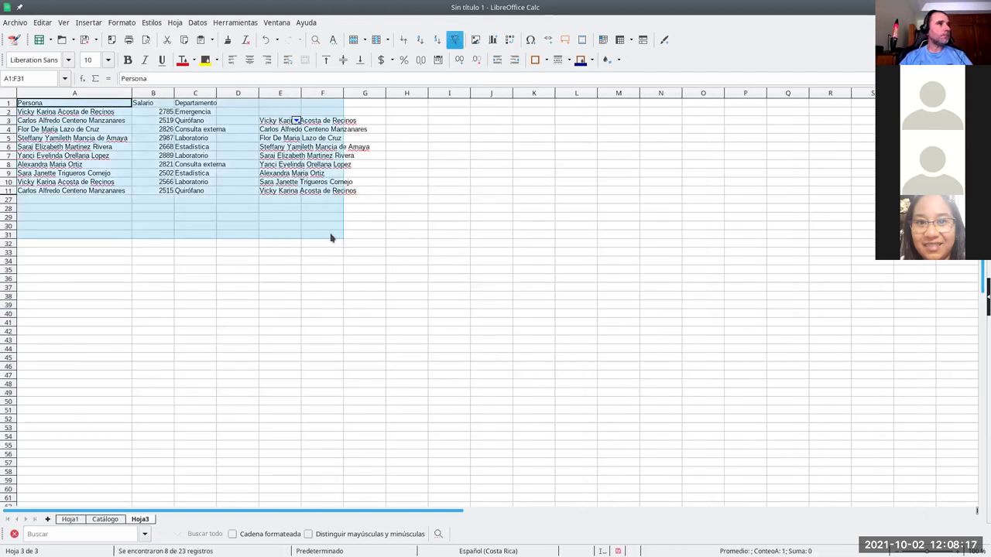
key(BackSpace)
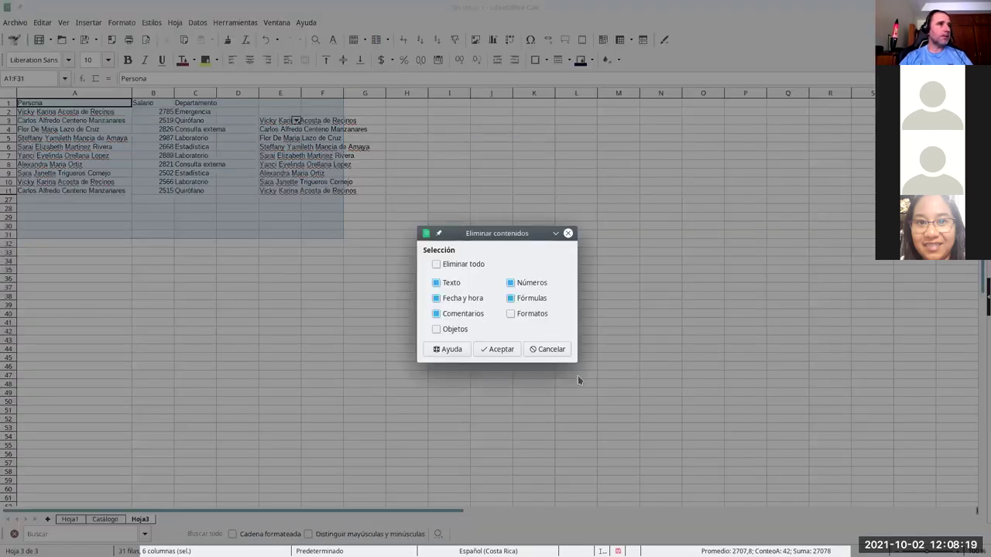
click(503, 350)
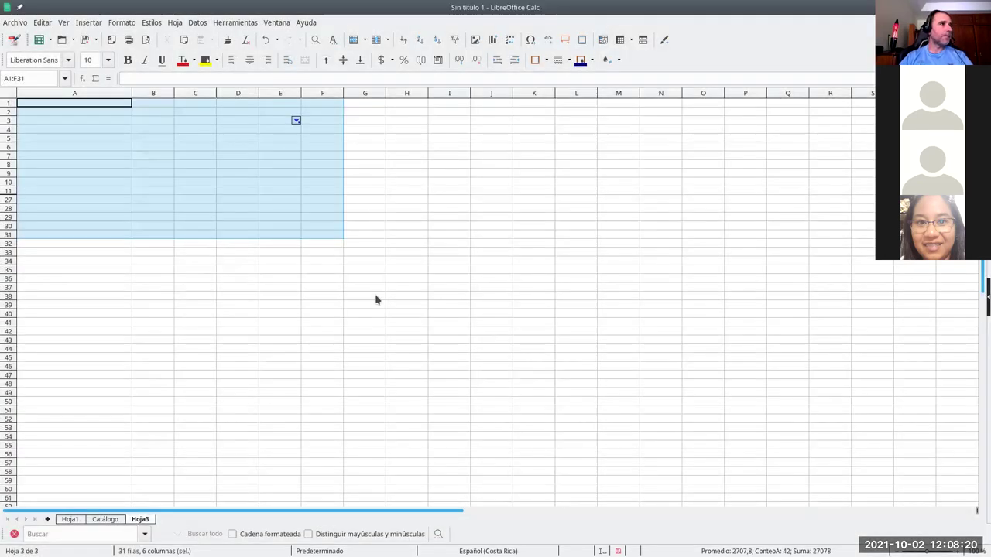
- Delete the cleared rows on Hoja3 and check the remaining sheet area
right_click(11, 118)
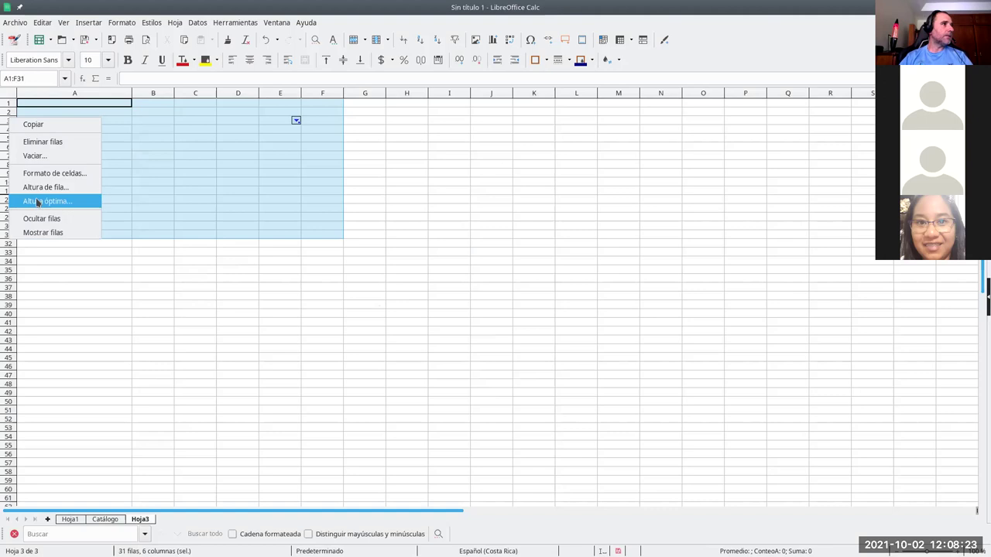
click(35, 141)
click(72, 114)
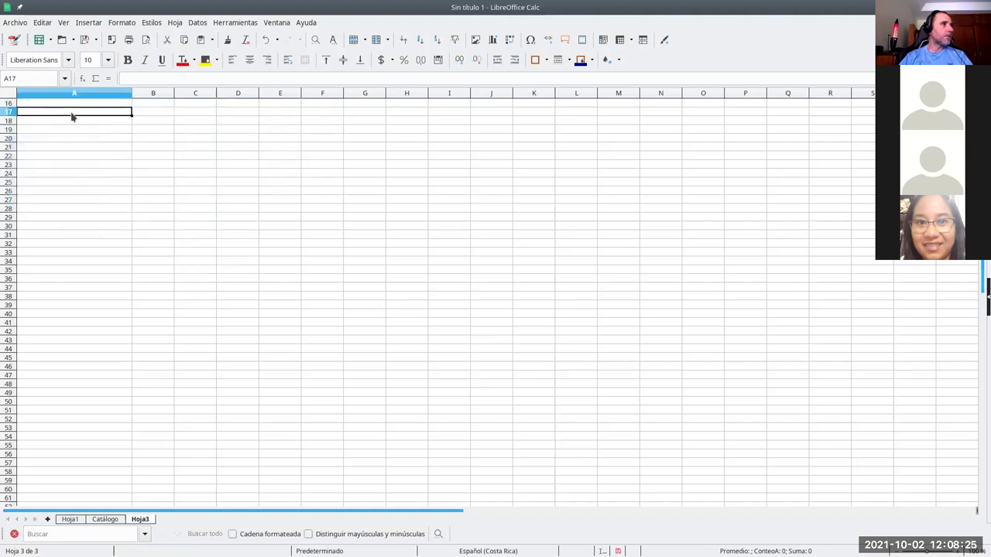
click(74, 94)
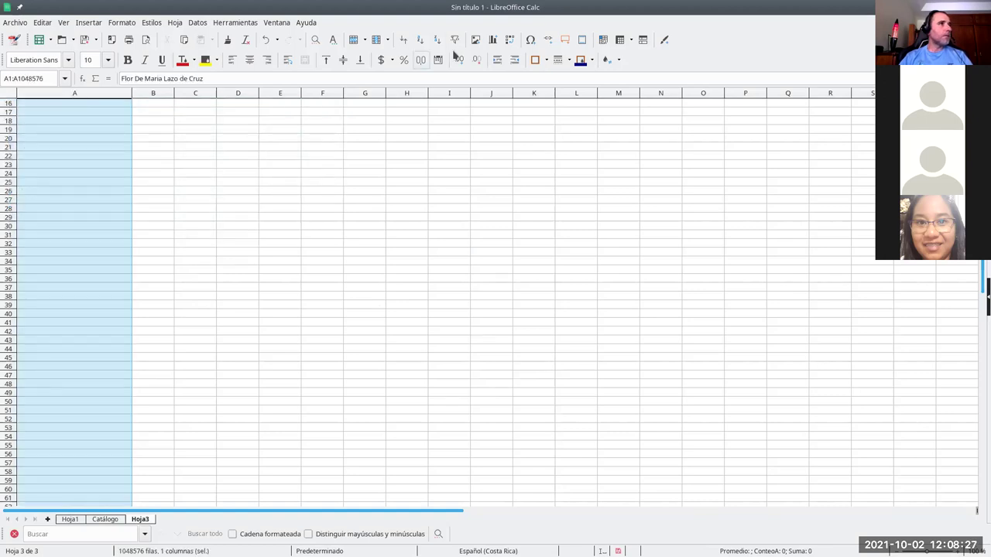
click(190, 174)
scroll(160, 214, down, 1)
scroll(160, 214, up, 1)
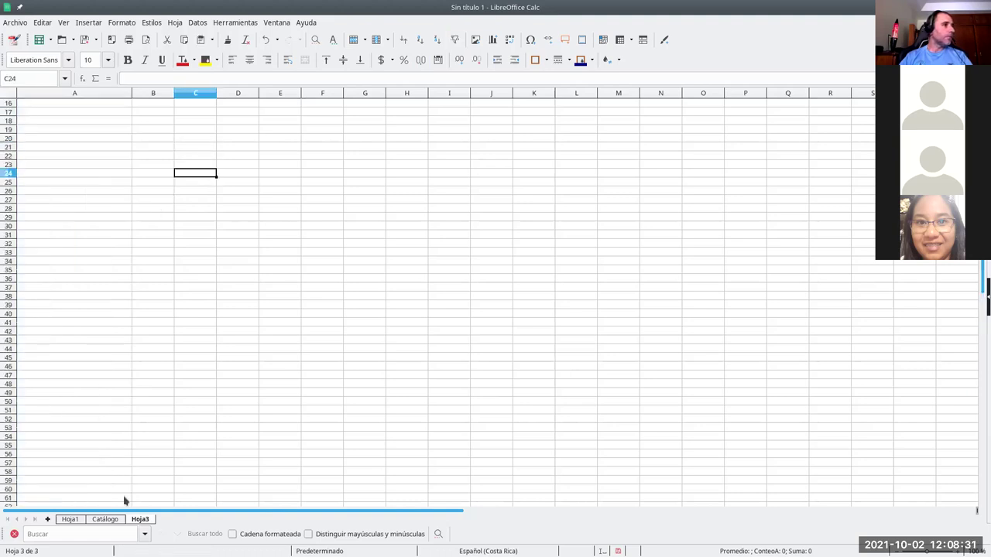
- Delete the sheet Hoja3 and add a new empty sheet after Catálogo
right_click(144, 523)
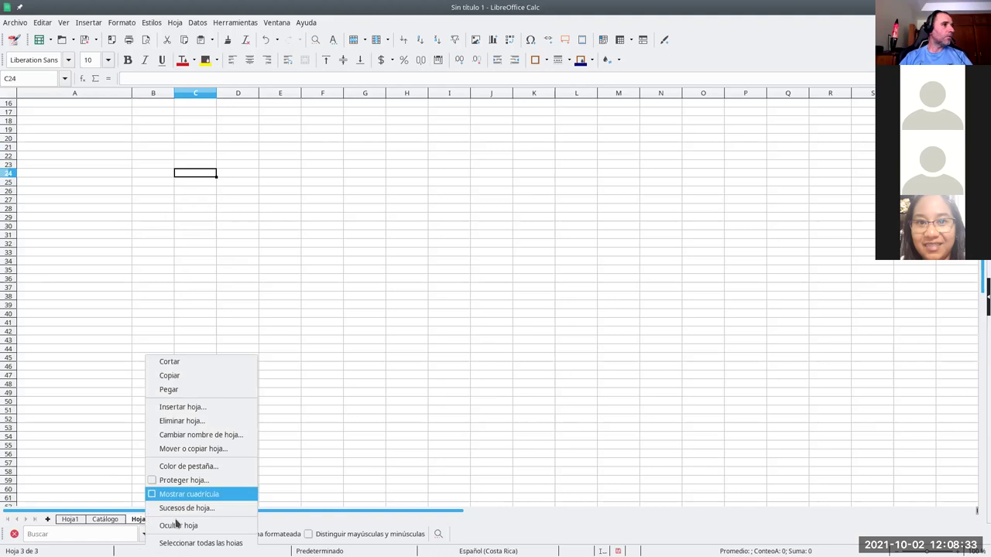
click(178, 420)
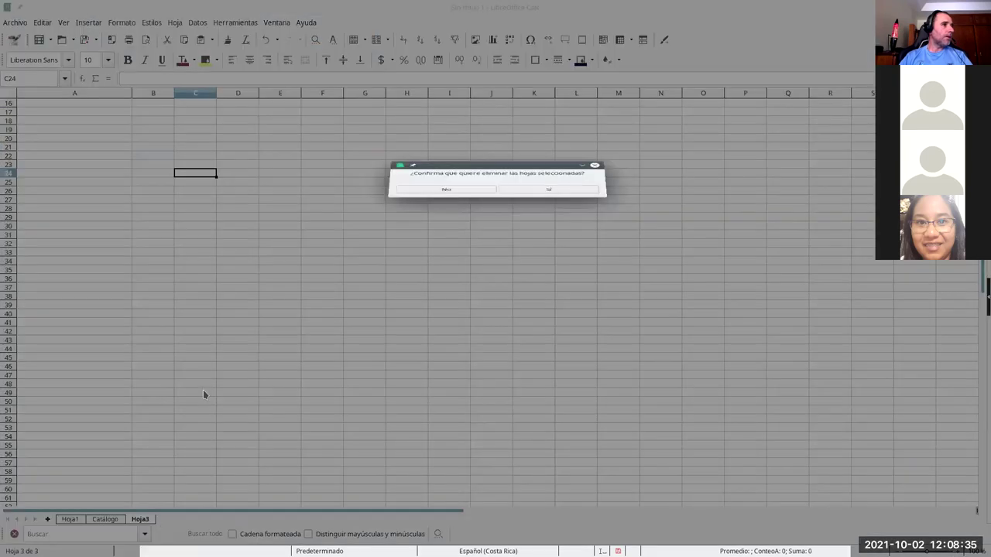
click(521, 313)
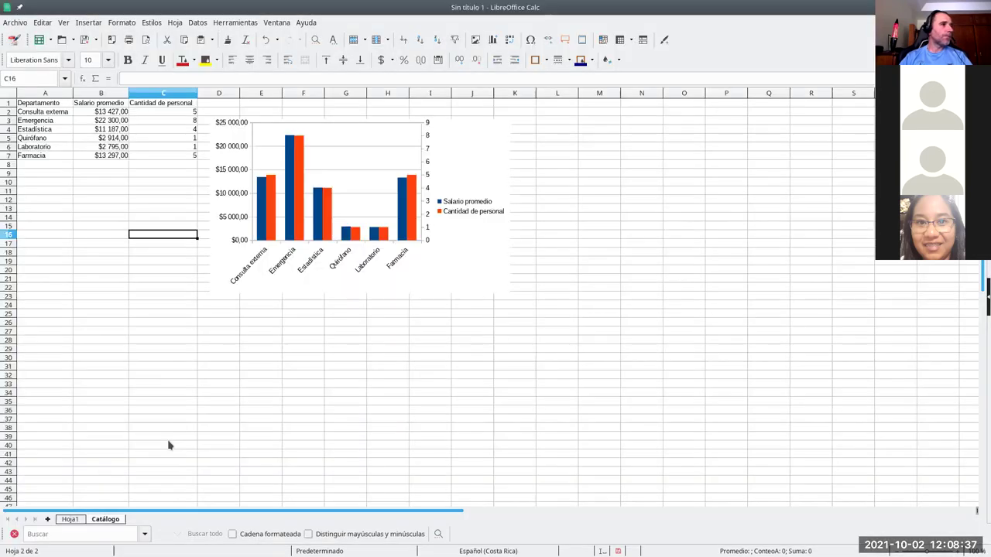
click(48, 519)
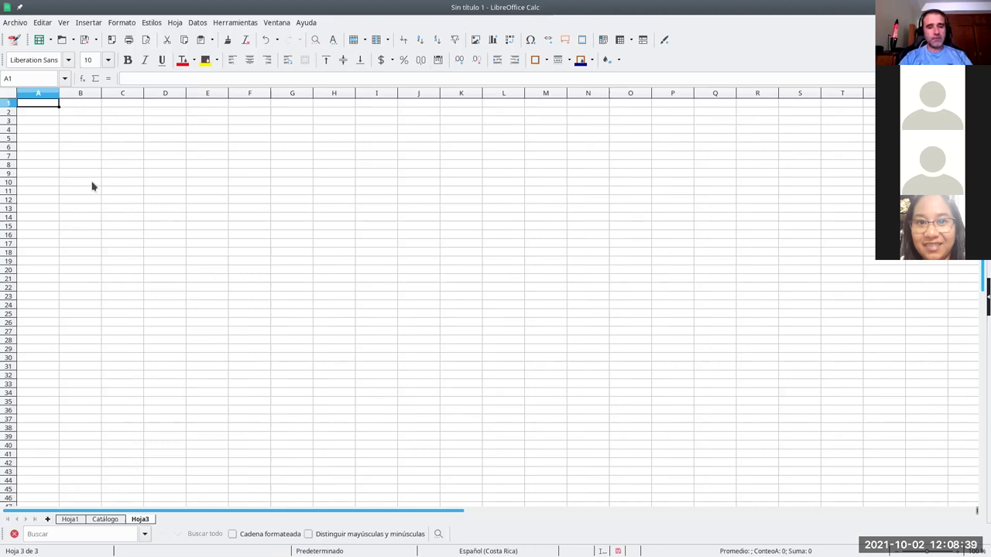
- Paste the copied data at A1 as text, numbers and dates only, and fit column A to its contents
key(ctrl+shift+v)
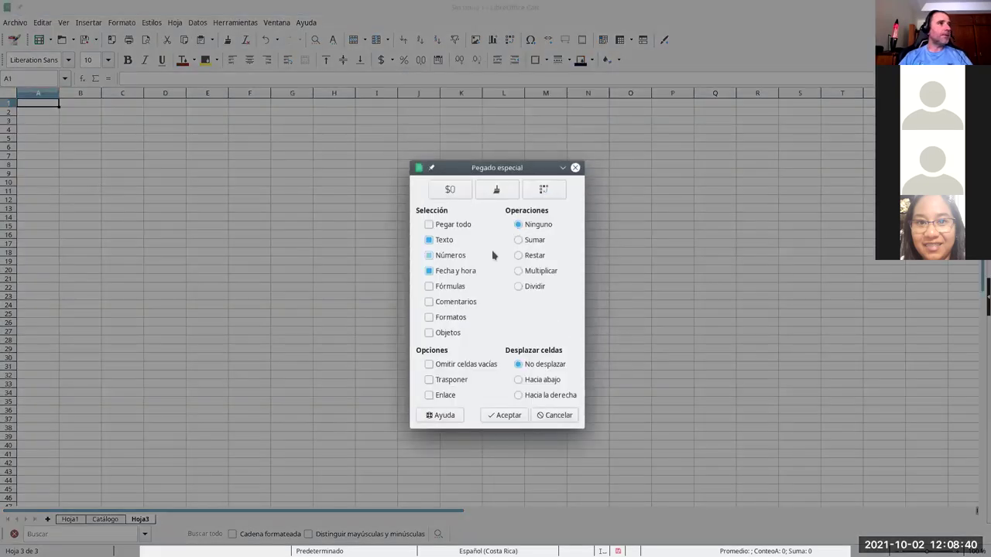
click(503, 415)
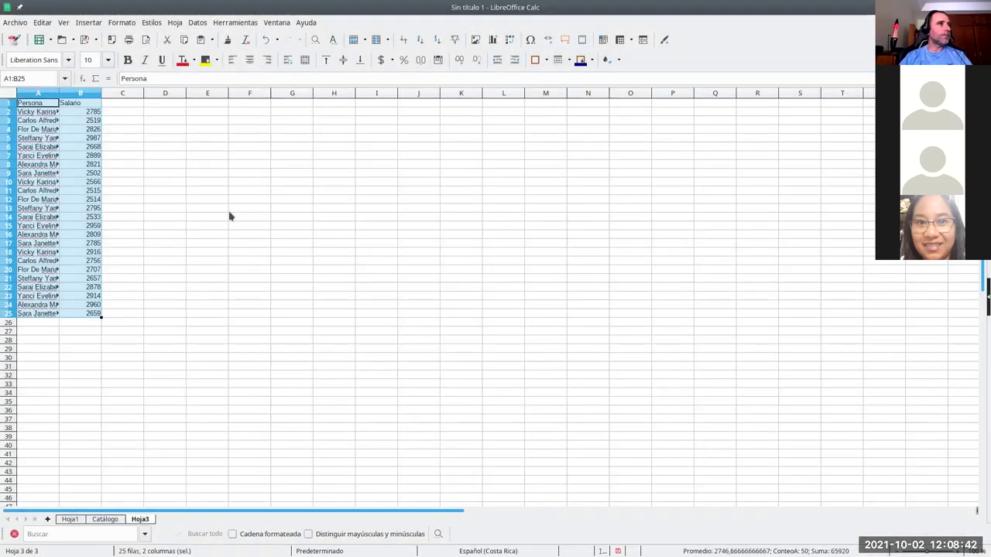
double_click(59, 92)
click(180, 155)
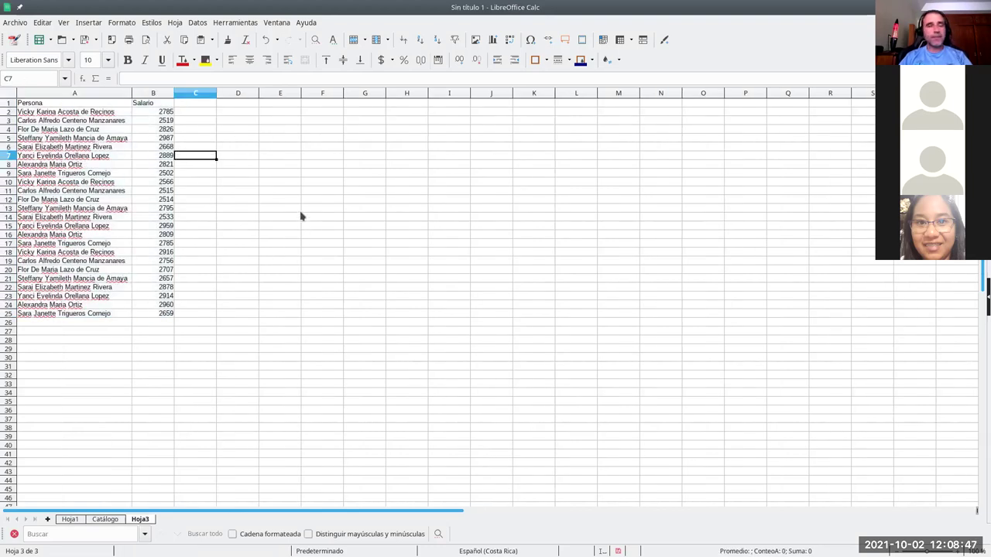
click(133, 114)
key(ctrl+Home)
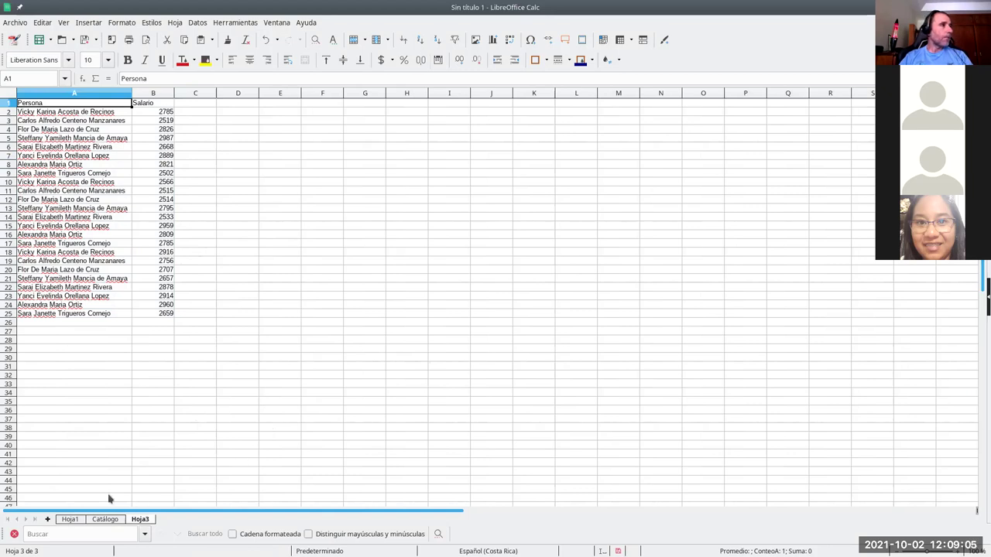
- Copy the Departamento column, C1:C25, from Hoja1
click(69, 519)
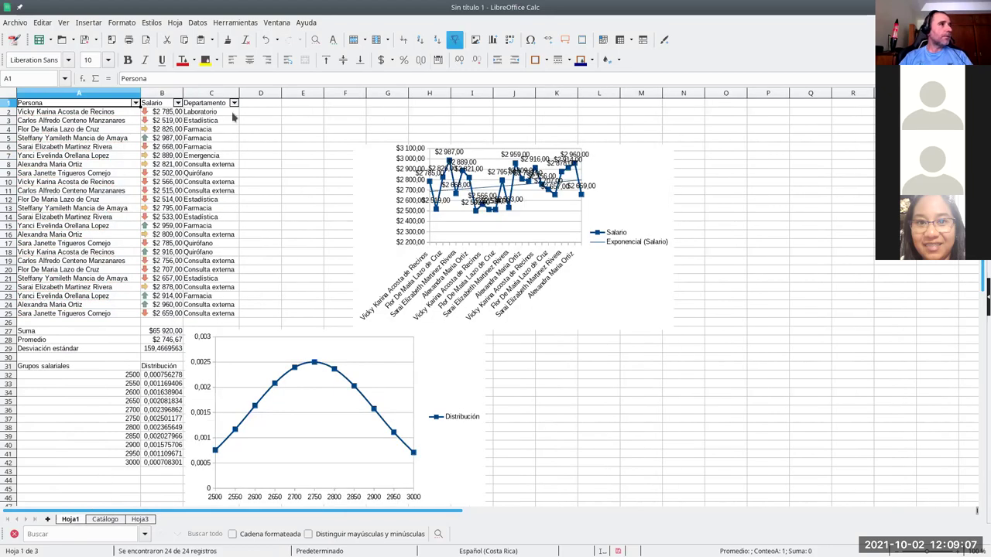
drag(202, 108, 205, 309)
key(ctrl+c)
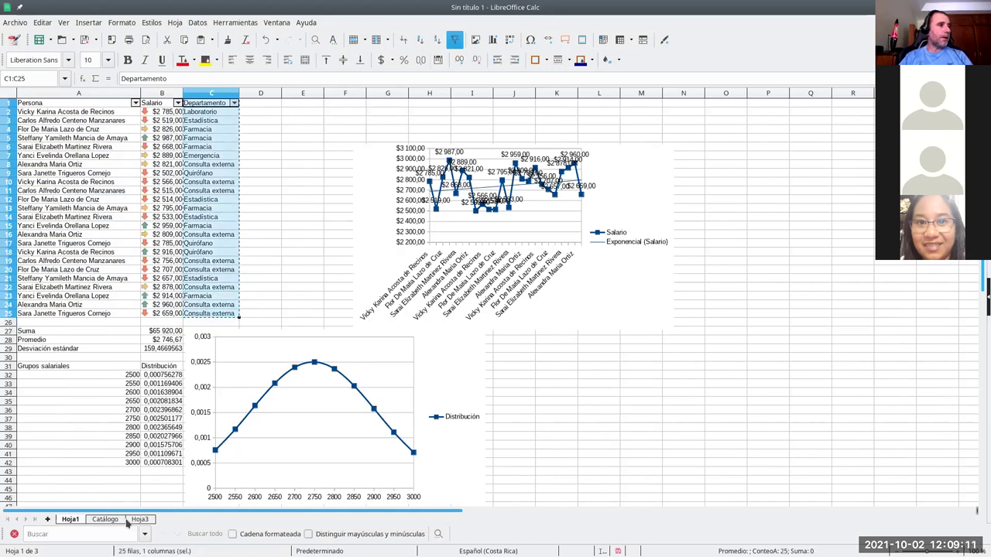
- Paste the departments at C1 on Hoja3 as text, numbers and dates only, and fit column C to its contents
click(139, 519)
click(186, 104)
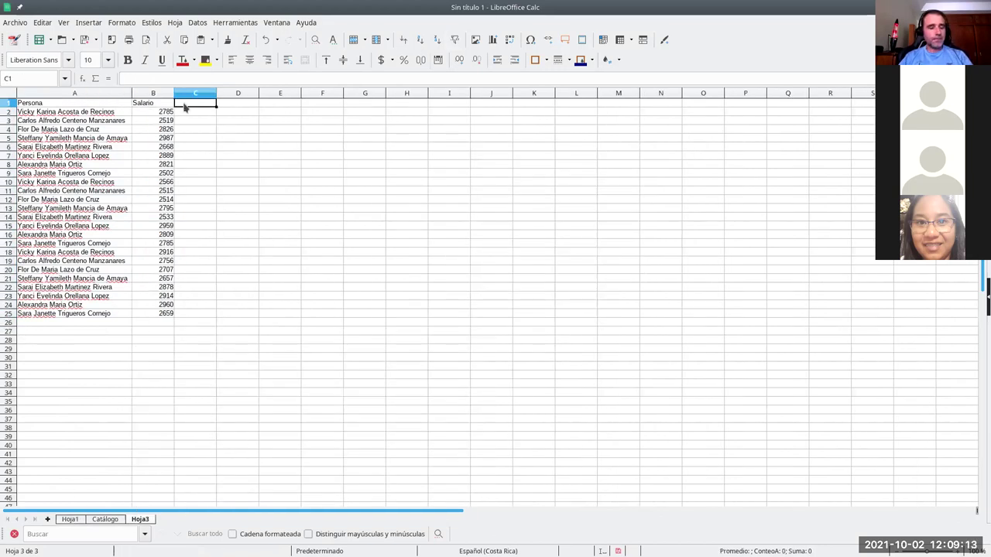
key(ctrl+shift+v)
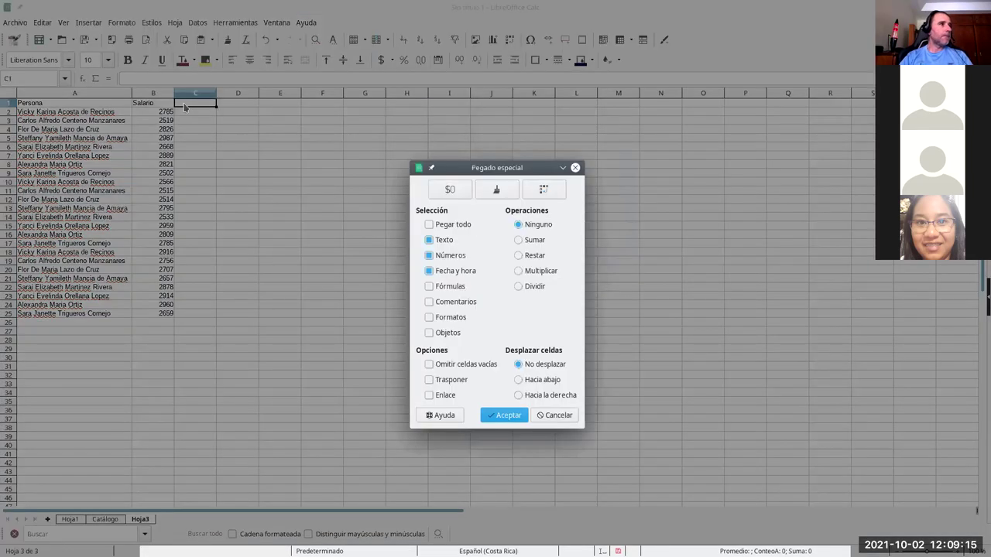
key(Return)
double_click(217, 93)
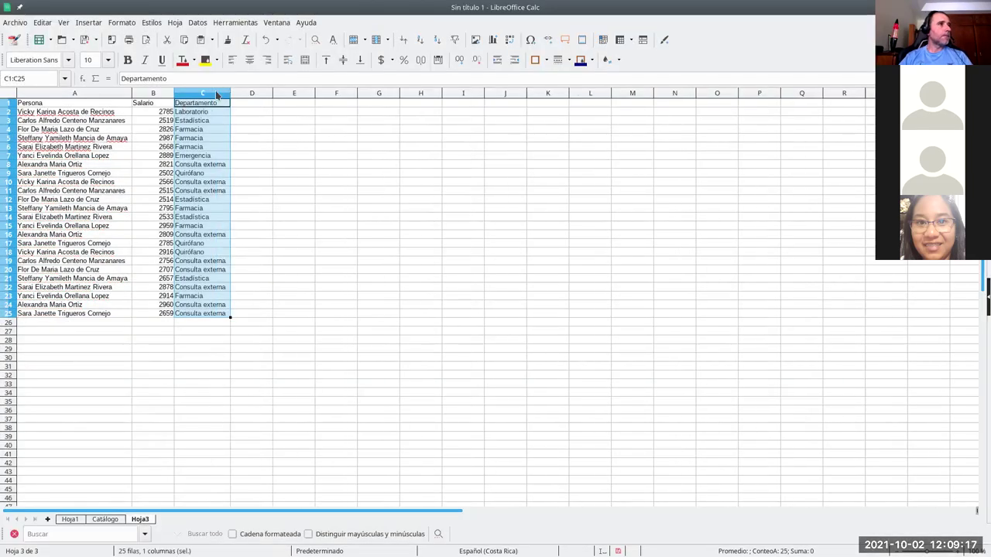
click(161, 306)
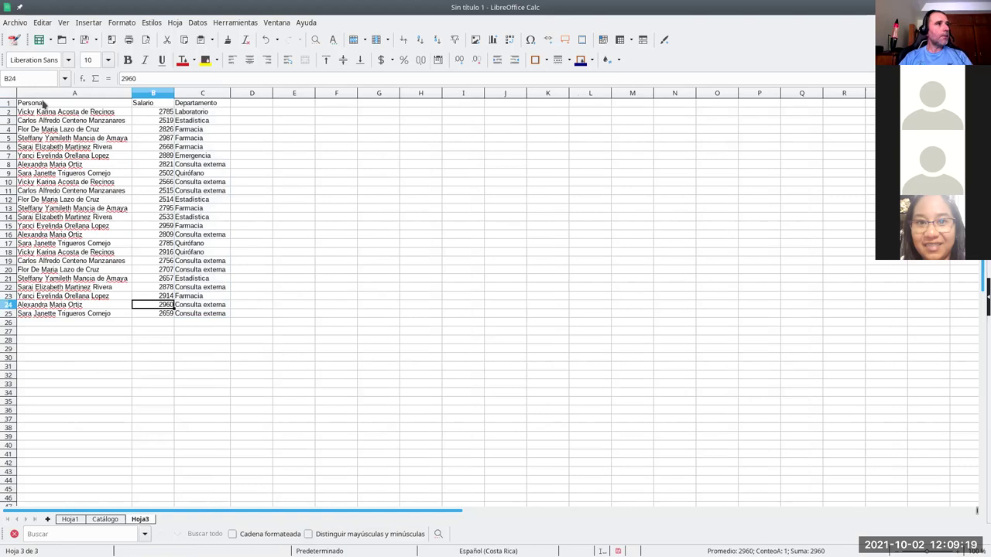
- Add subtotals to the table that sum Salario for each Departamento
click(44, 105)
click(196, 23)
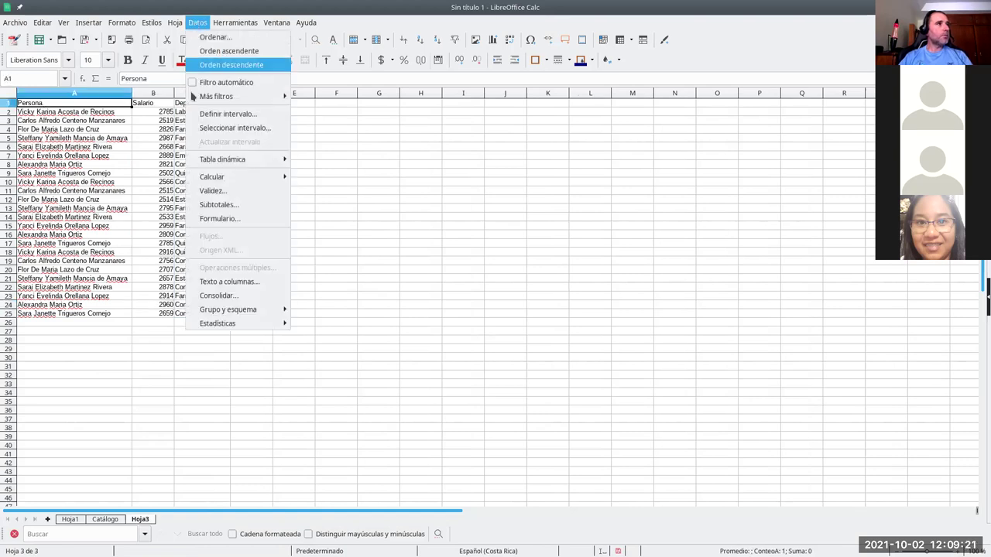
click(219, 204)
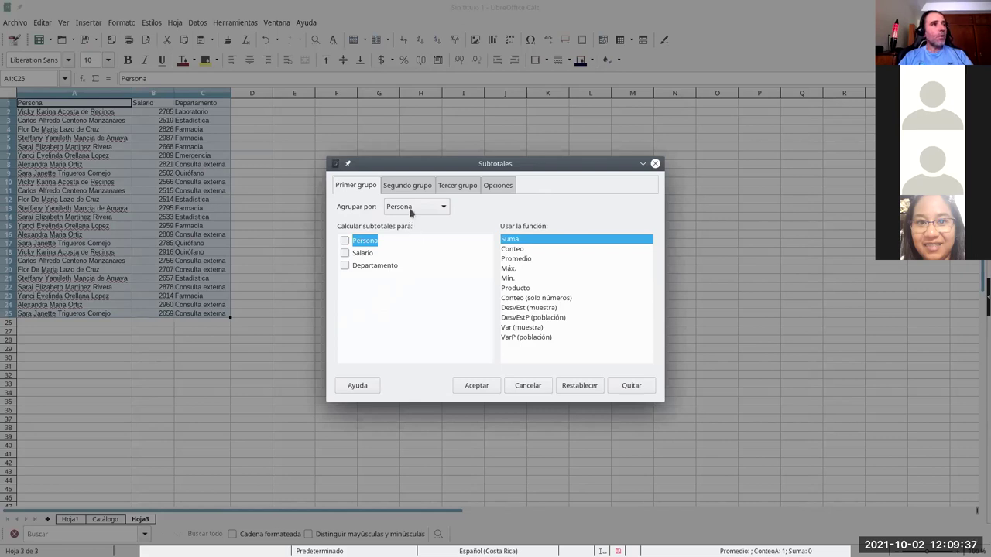
click(345, 254)
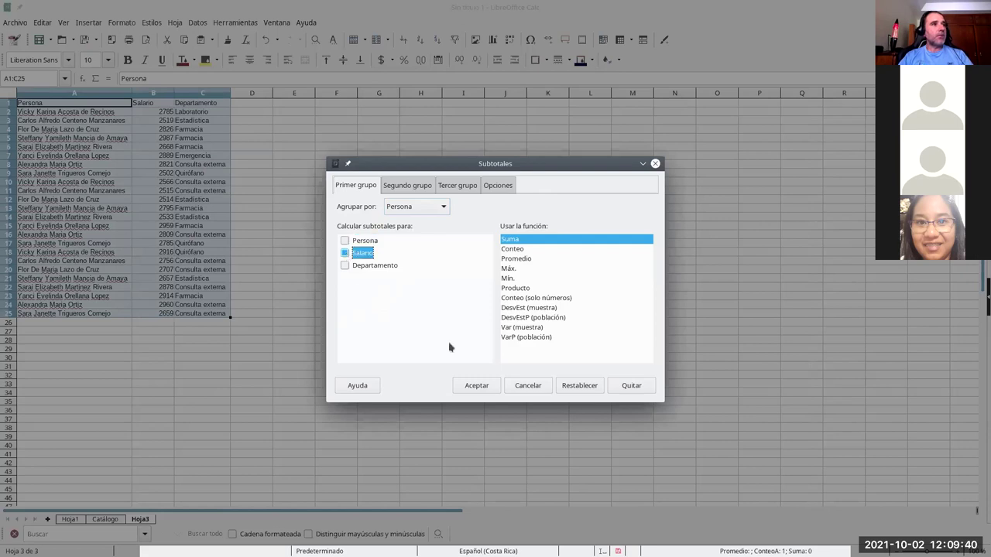
click(420, 209)
click(480, 213)
click(426, 209)
click(425, 246)
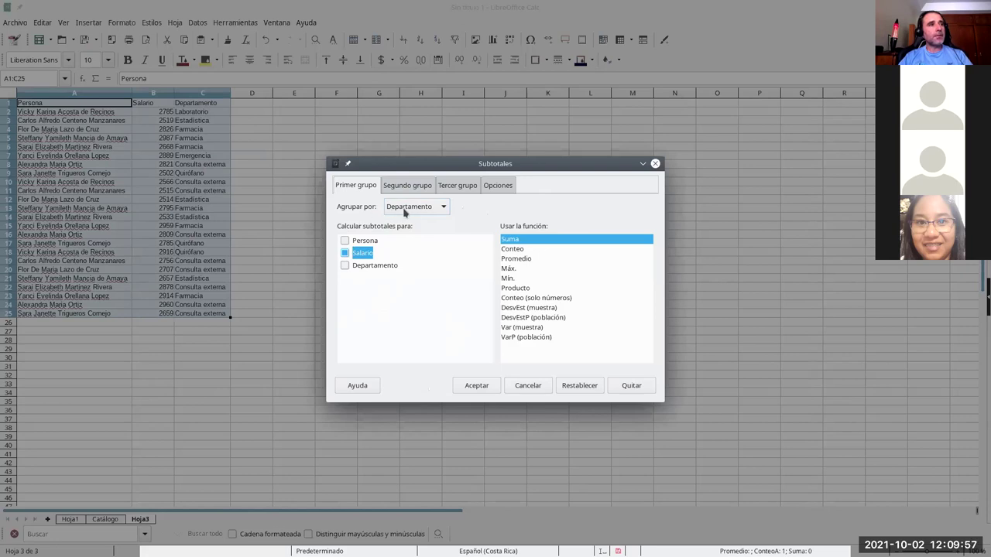
click(477, 386)
click(272, 269)
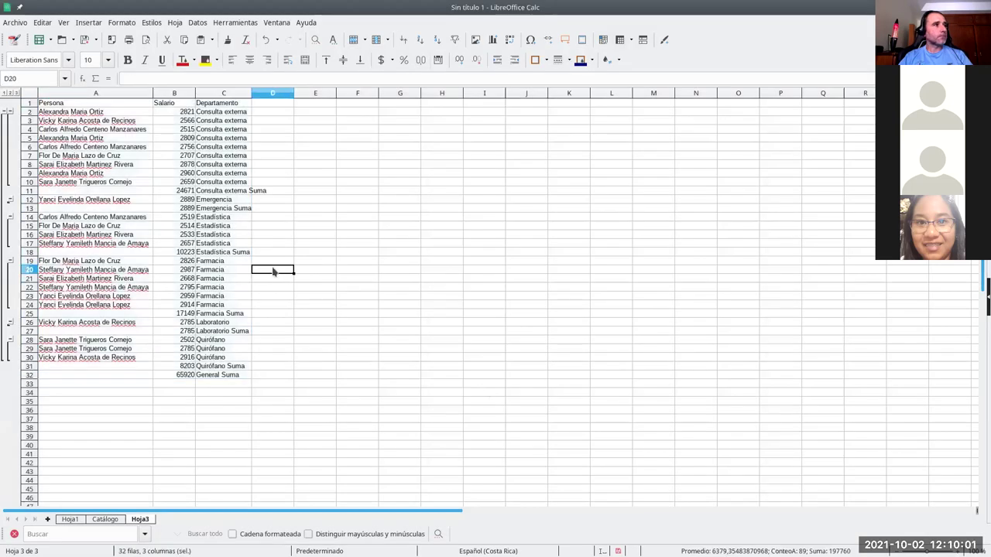
- Examine the SUBTOTALES formulas behind the department salary sums and the General Suma in column B
click(247, 191)
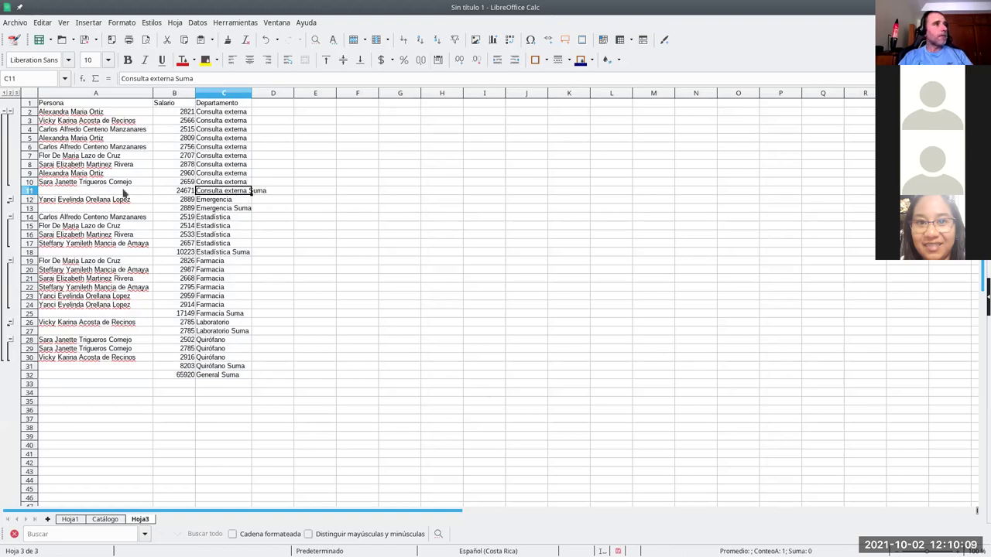
click(187, 192)
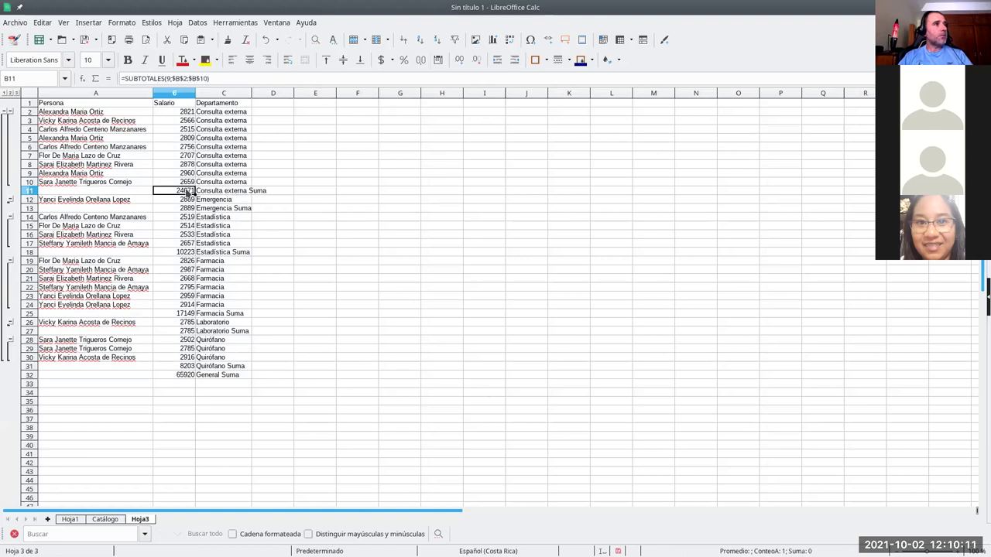
click(185, 254)
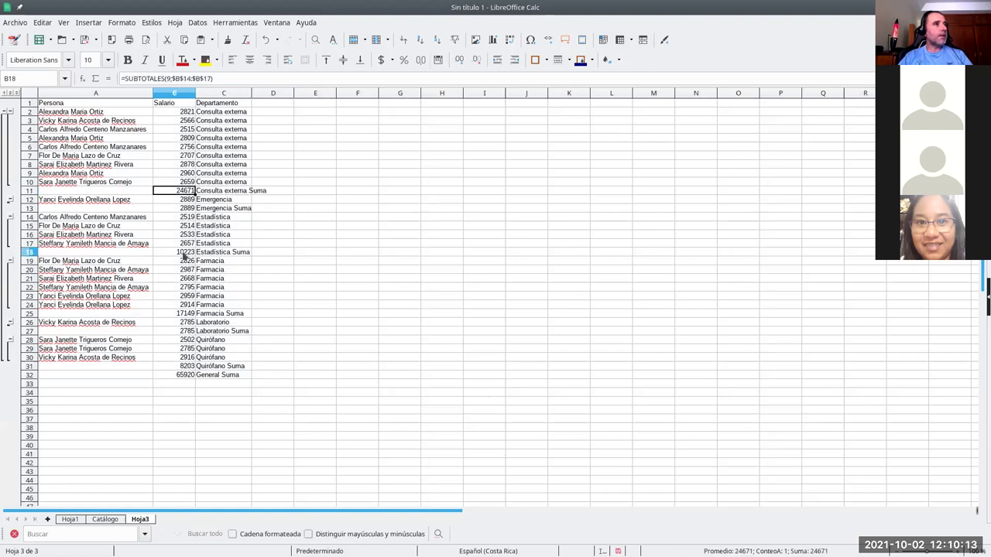
click(180, 312)
click(183, 332)
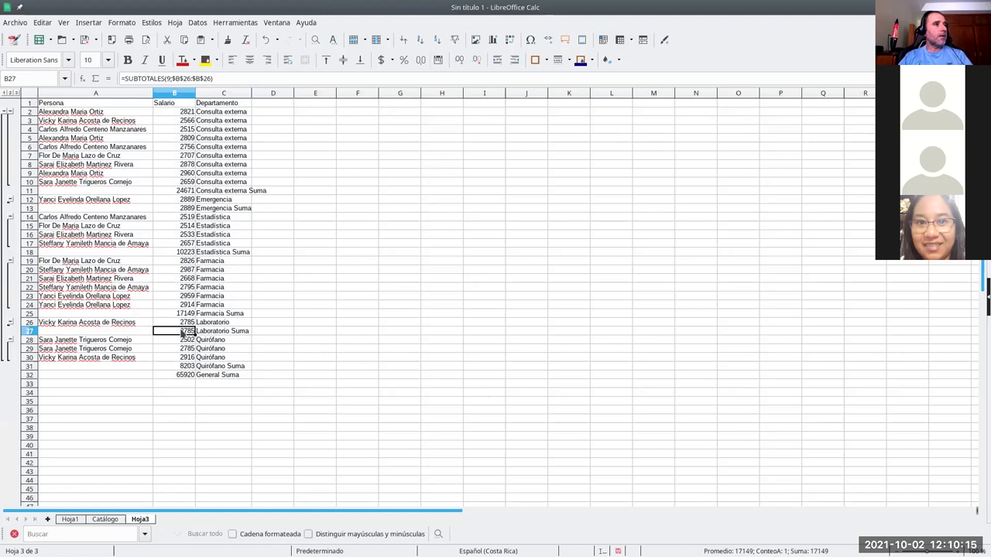
click(182, 376)
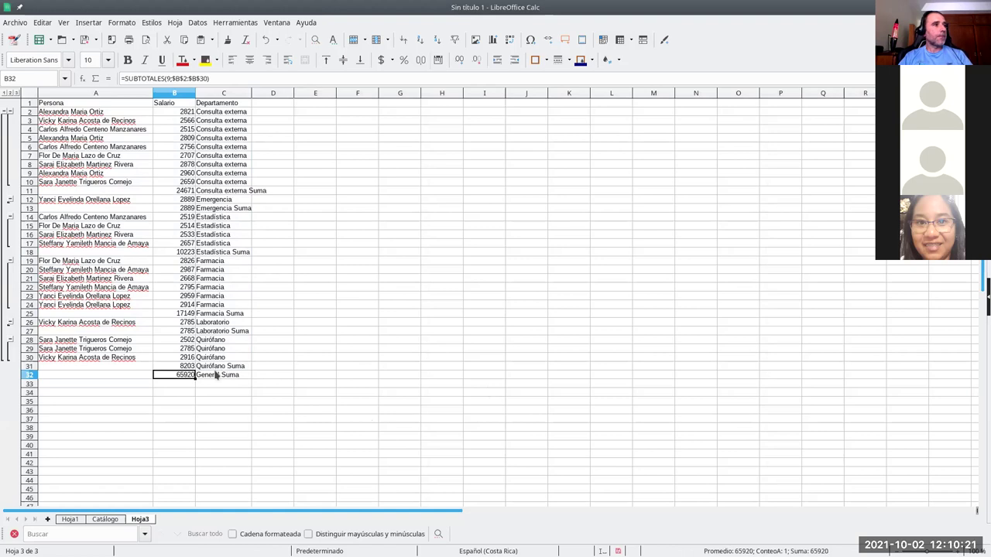
click(188, 367)
click(188, 377)
drag(188, 377, 206, 379)
click(177, 378)
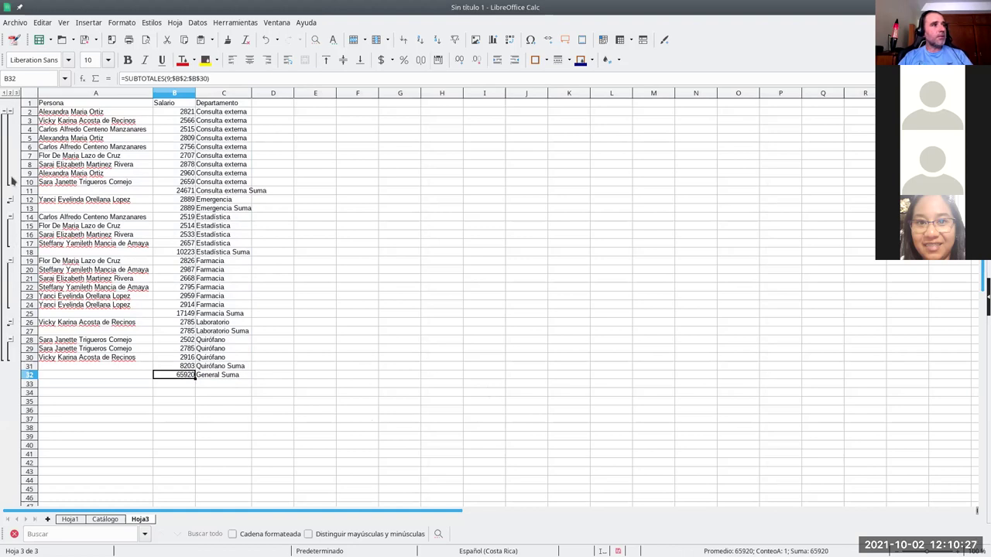
- Collapse the detail rows of every department group, from Consulta externa to Quirófano, leaving only the subtotal rows
click(10, 112)
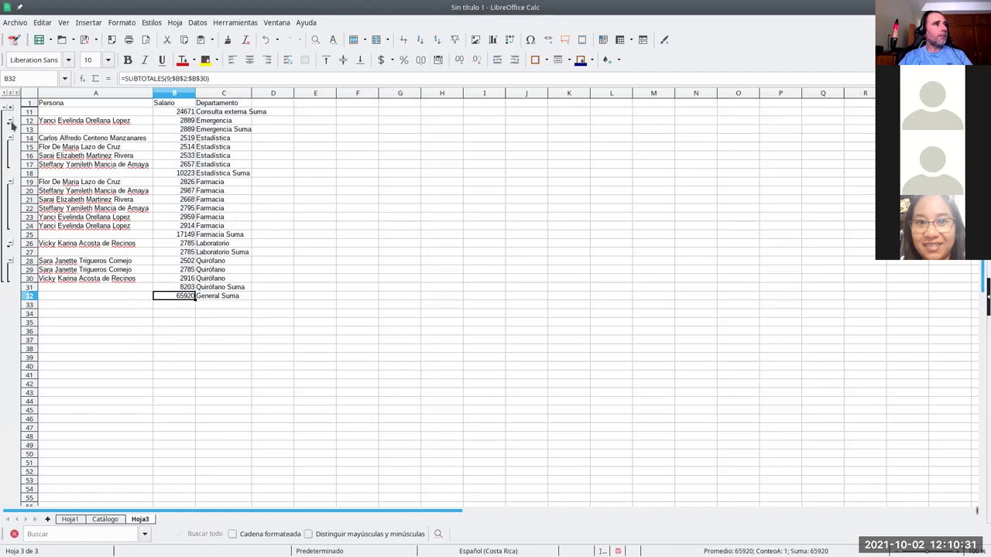
click(10, 122)
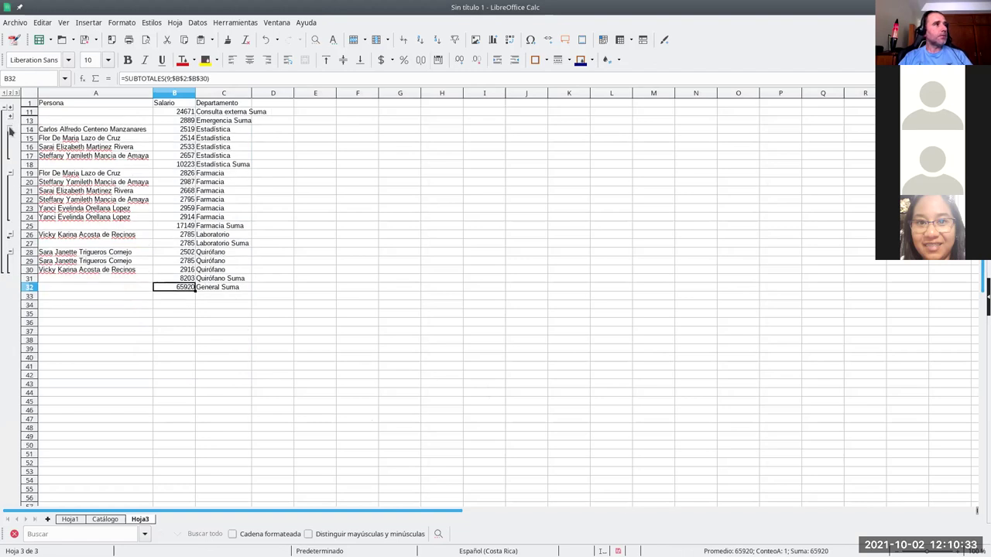
click(11, 130)
click(11, 140)
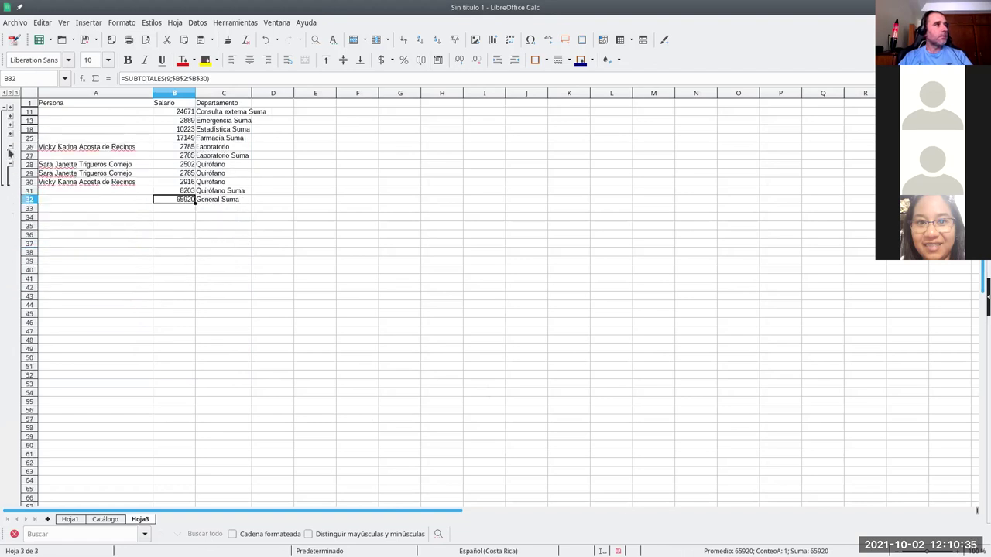
click(10, 147)
click(11, 156)
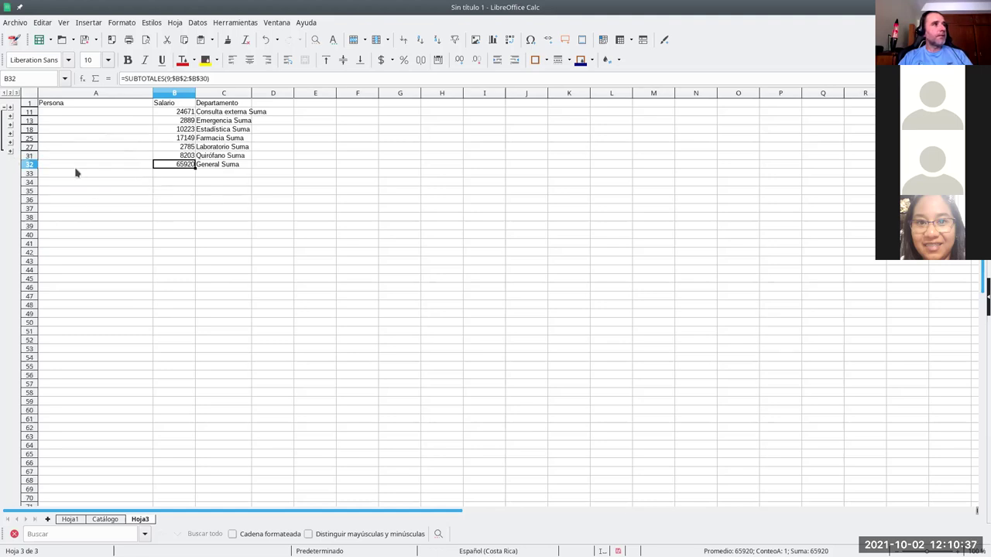
click(182, 122)
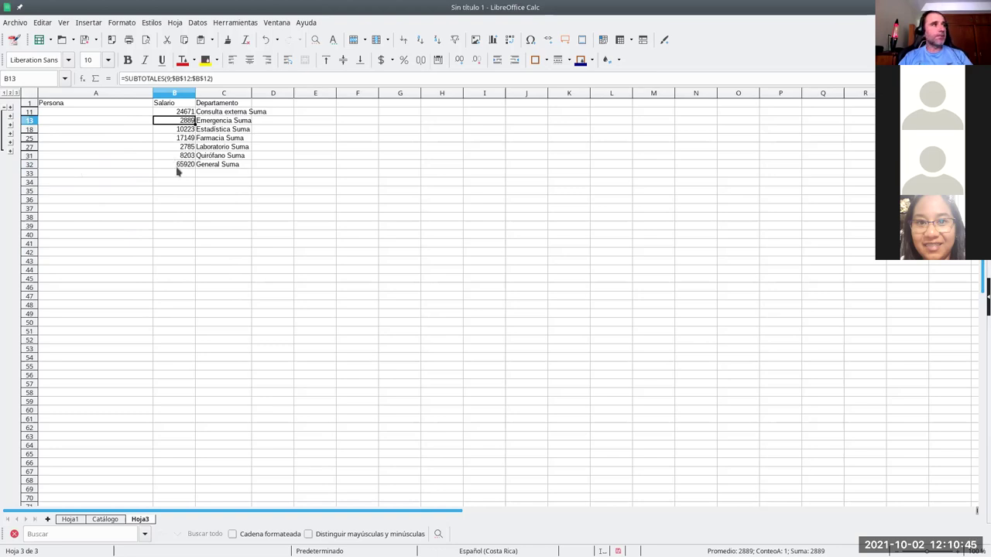
click(94, 114)
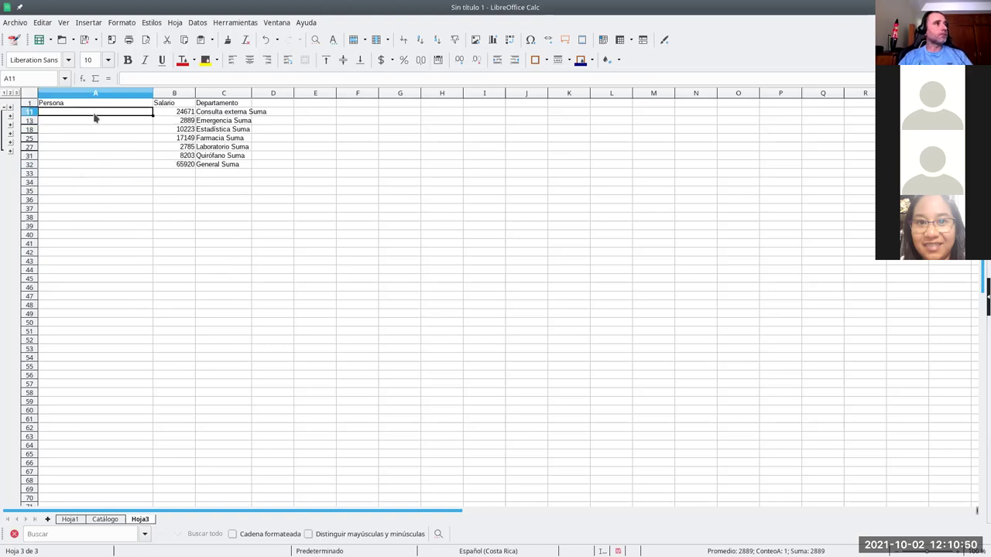
- Expand the detail rows of all six department groups again
click(11, 111)
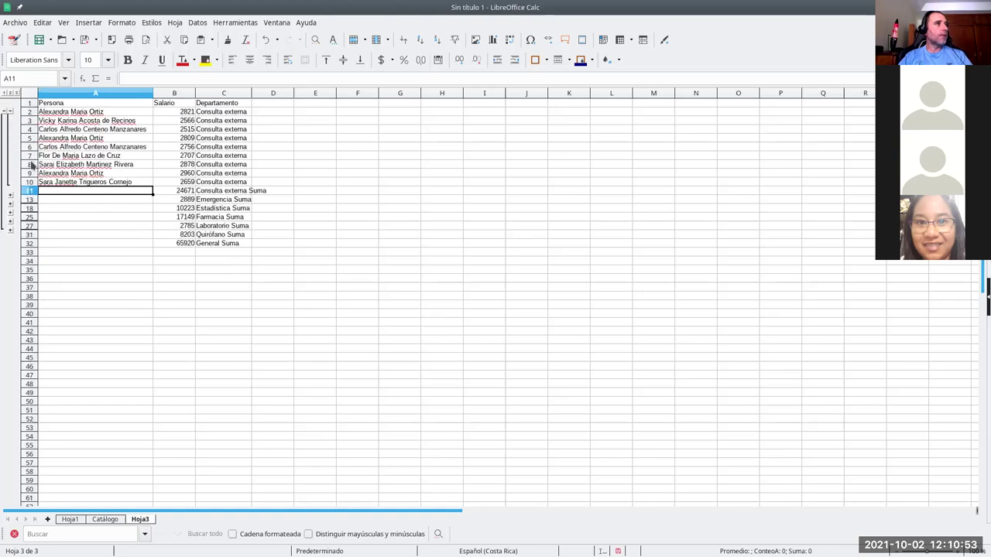
click(10, 196)
click(10, 213)
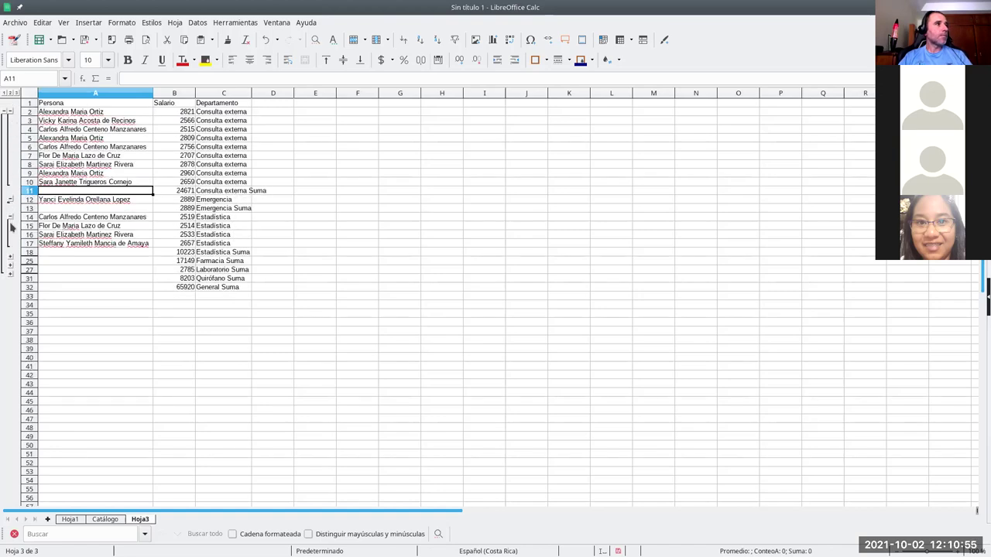
click(10, 256)
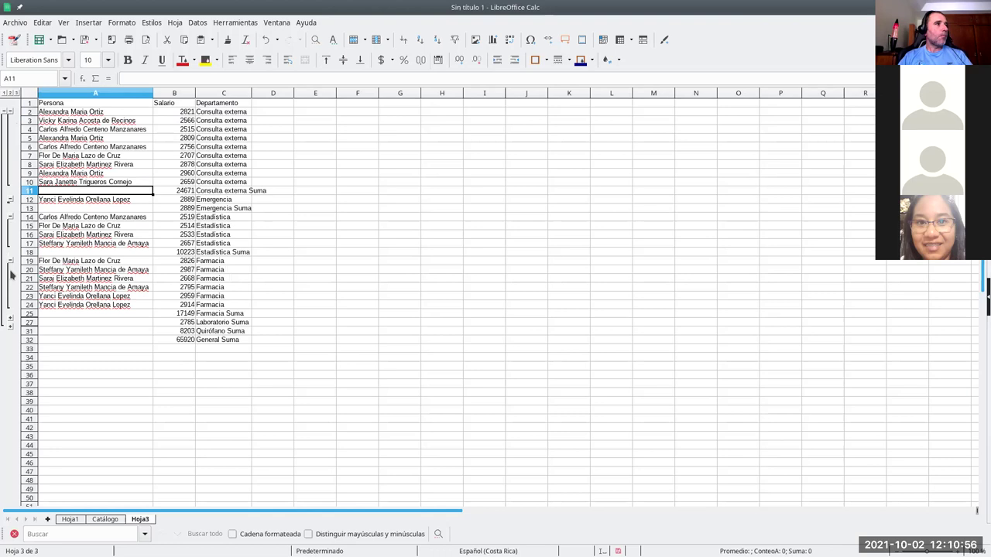
click(11, 320)
click(11, 336)
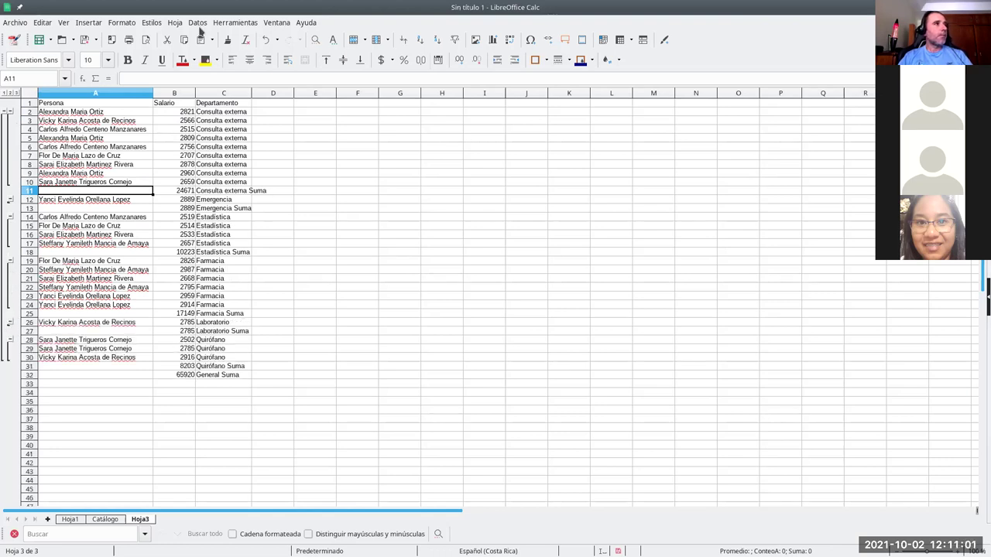
- Add a second subtotal group by Departamento that applies Conteo to Persona, keeping the first group's salary sum
click(78, 103)
click(197, 22)
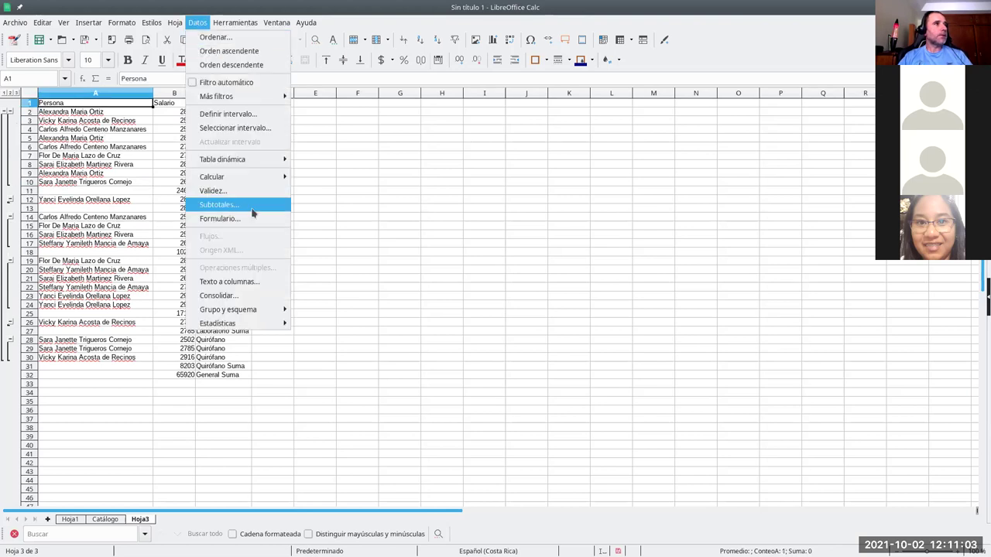
click(246, 206)
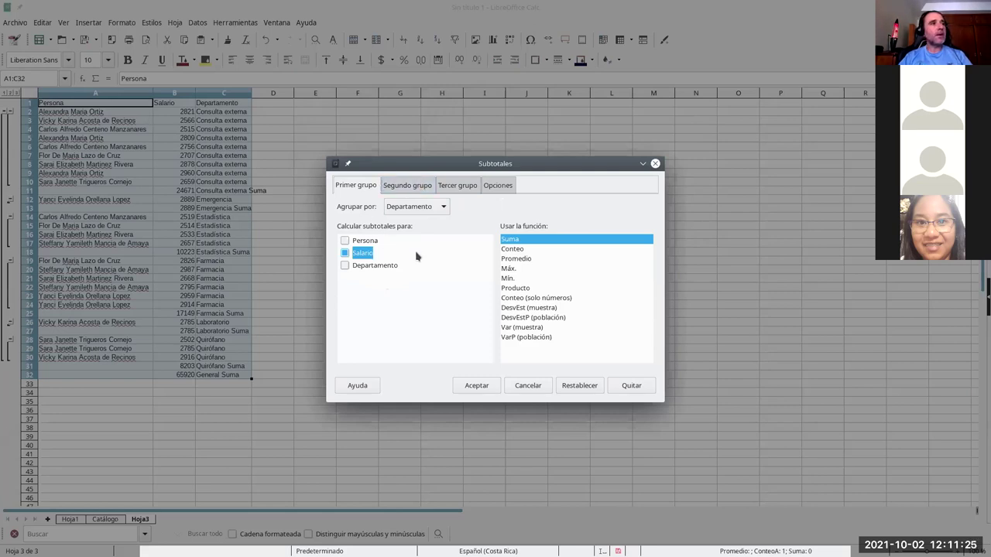
click(414, 188)
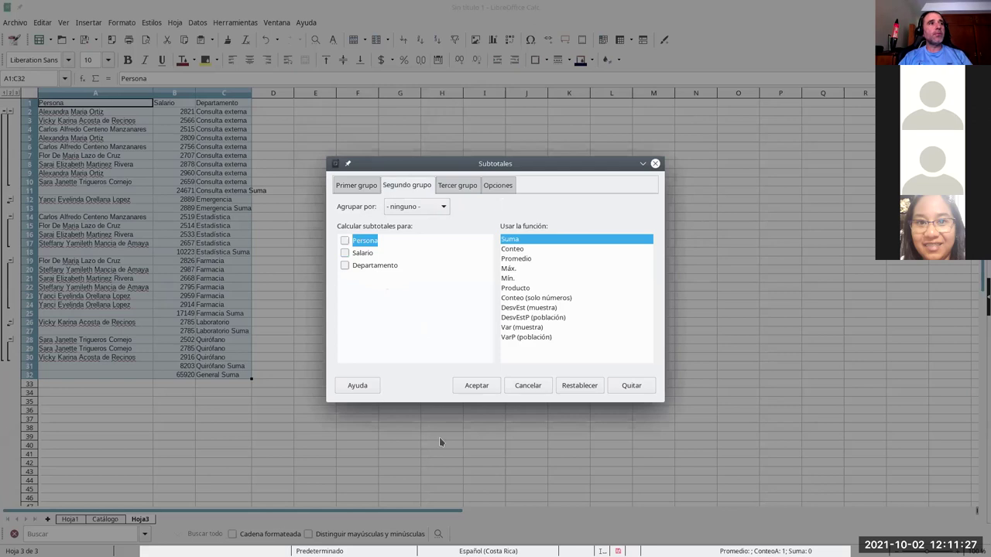
click(416, 208)
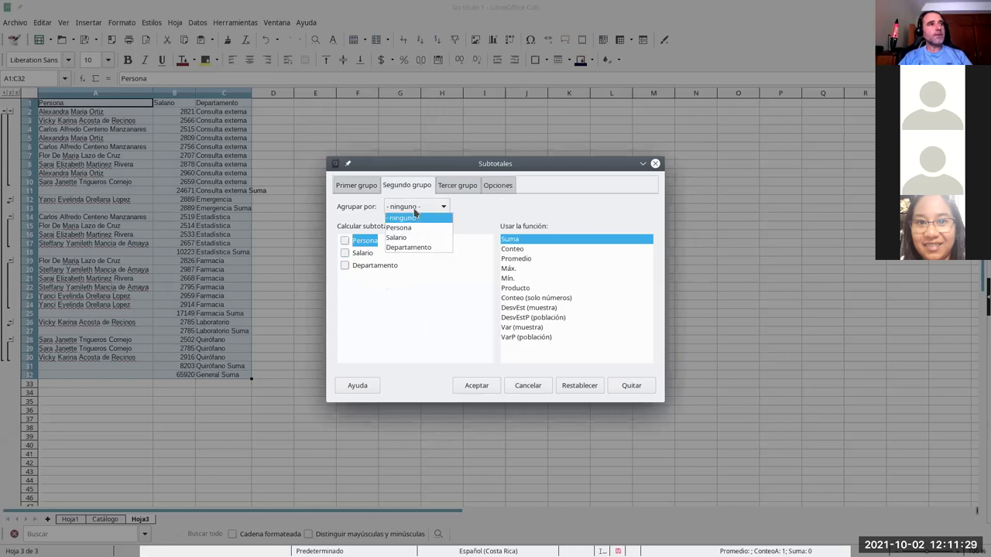
click(422, 247)
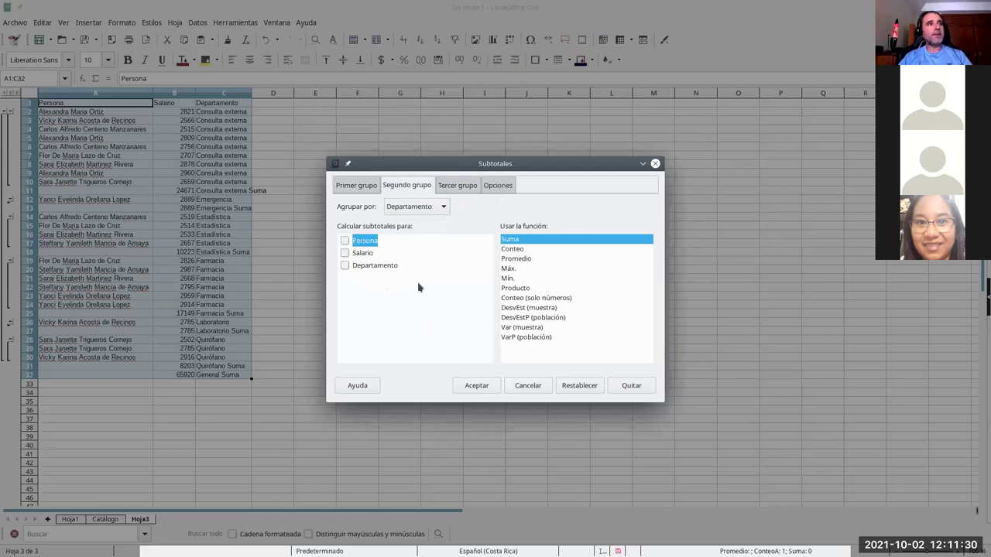
click(346, 241)
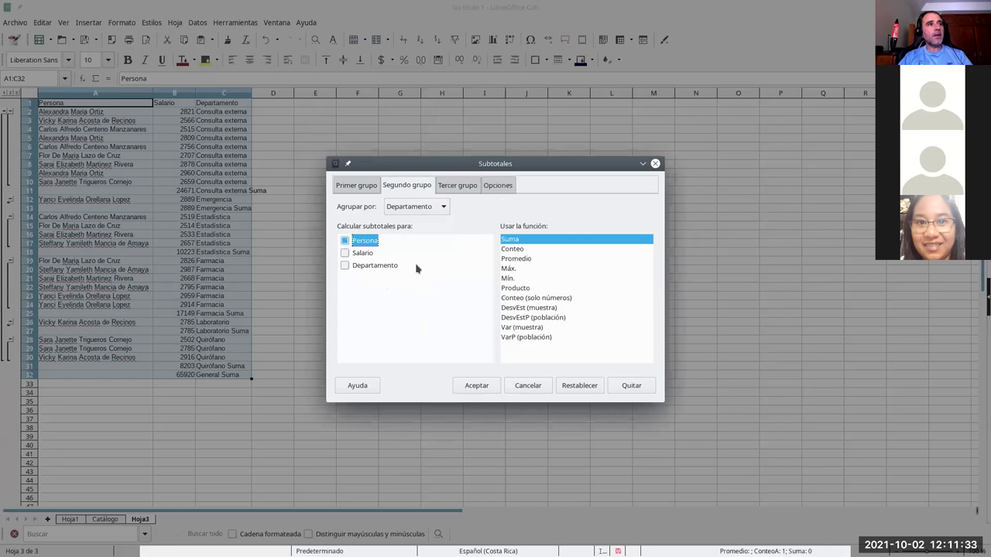
click(512, 249)
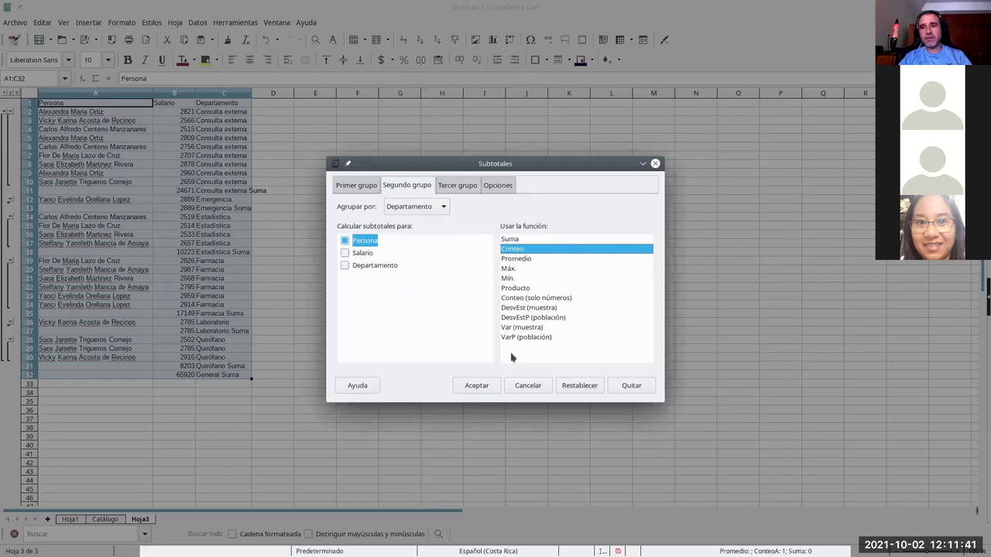
click(480, 386)
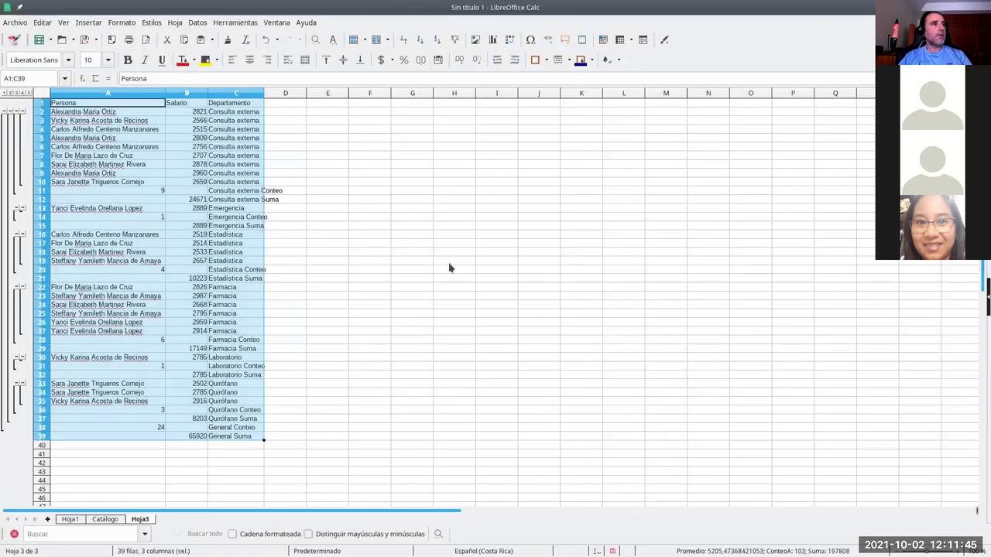
click(301, 185)
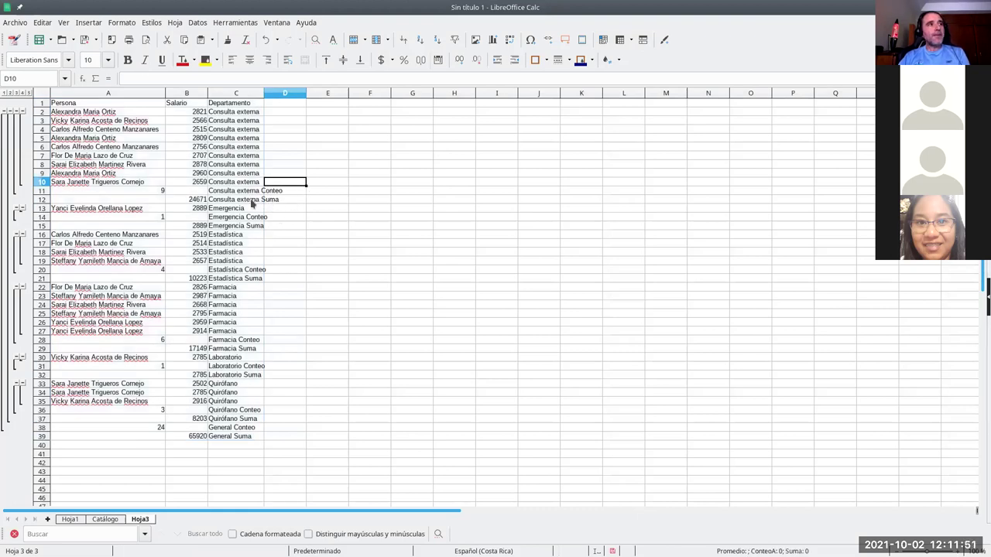
- Examine the Suma row for Consulta externa and the Conteo cells in column A for each department and overall
drag(253, 202, 190, 203)
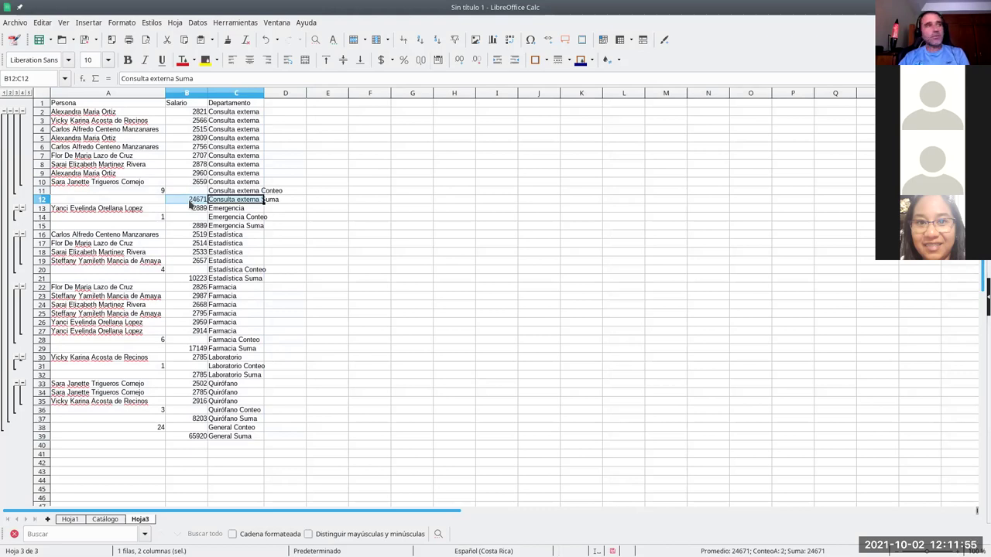
click(235, 192)
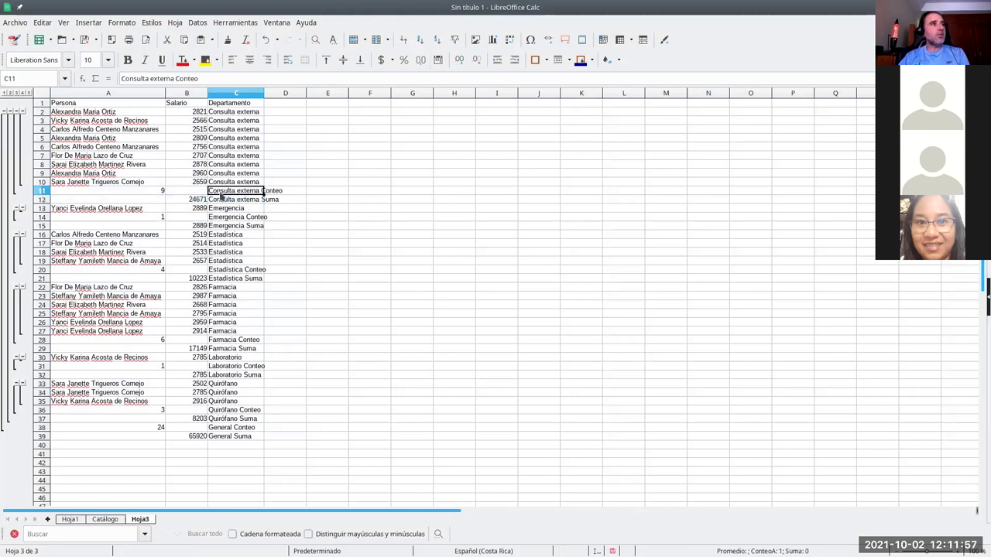
click(161, 193)
click(161, 219)
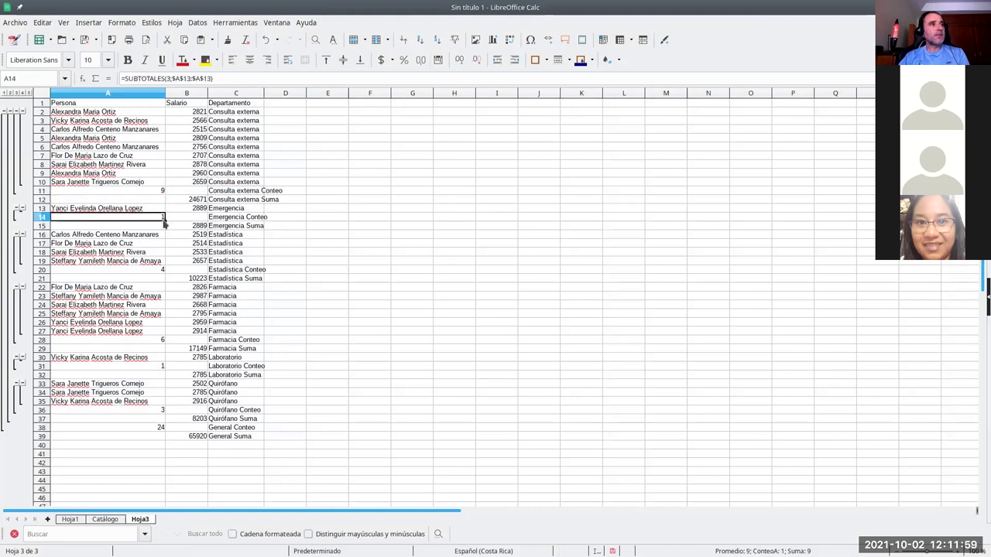
click(162, 270)
click(158, 341)
click(160, 368)
click(162, 411)
click(163, 427)
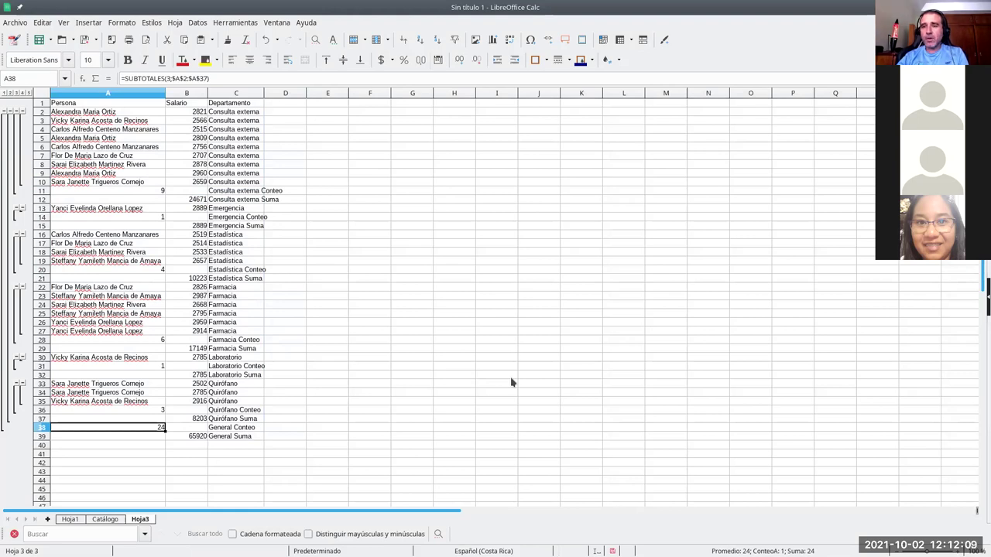
click(205, 24)
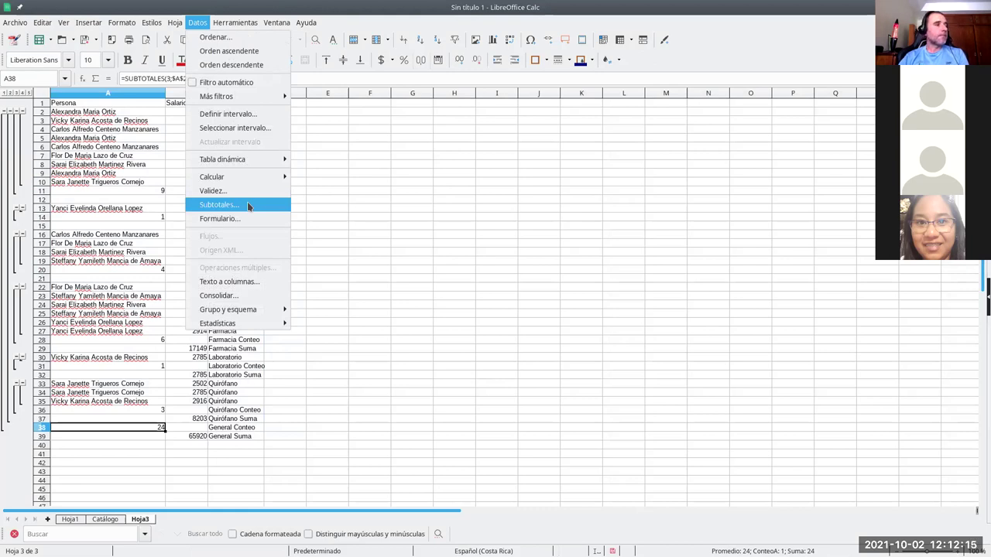
click(338, 198)
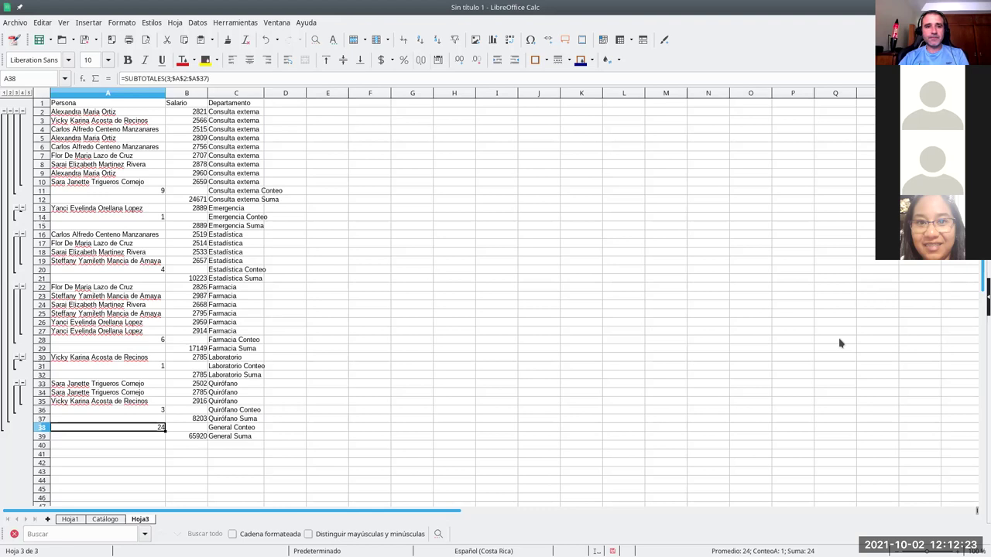
- Start a pivot table from the current selection A1:C25 of the employee table on Hoja1
click(69, 519)
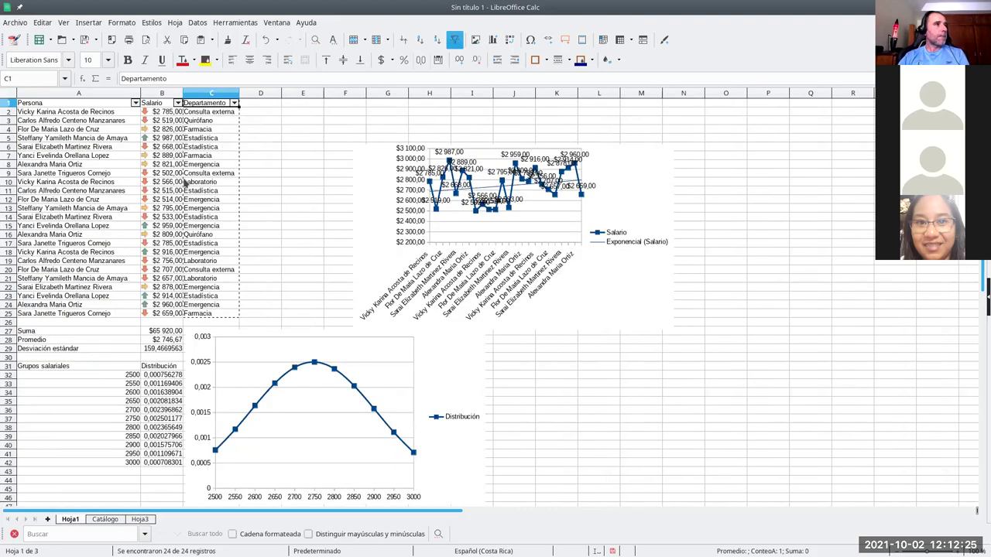
drag(83, 106, 205, 317)
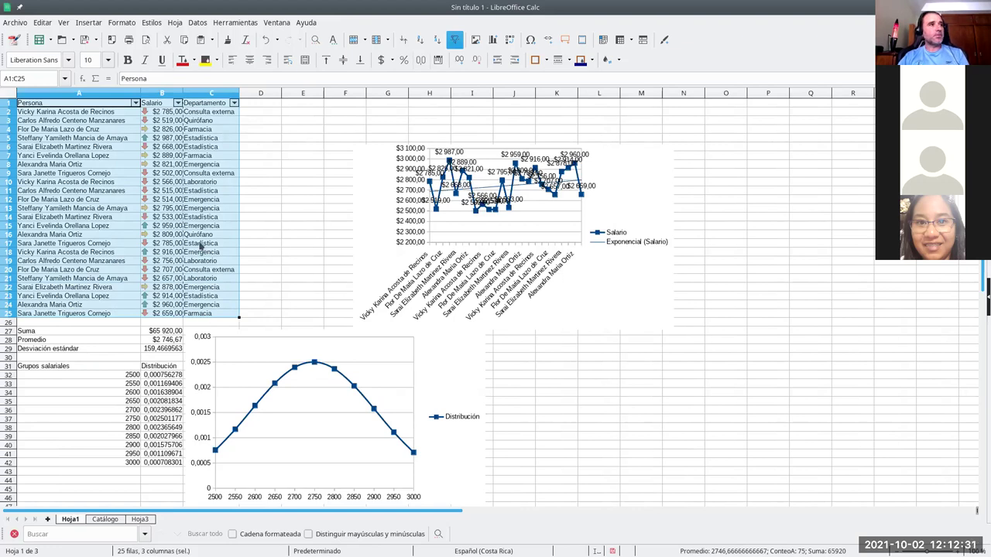
key(ctrl+c)
click(268, 184)
click(88, 104)
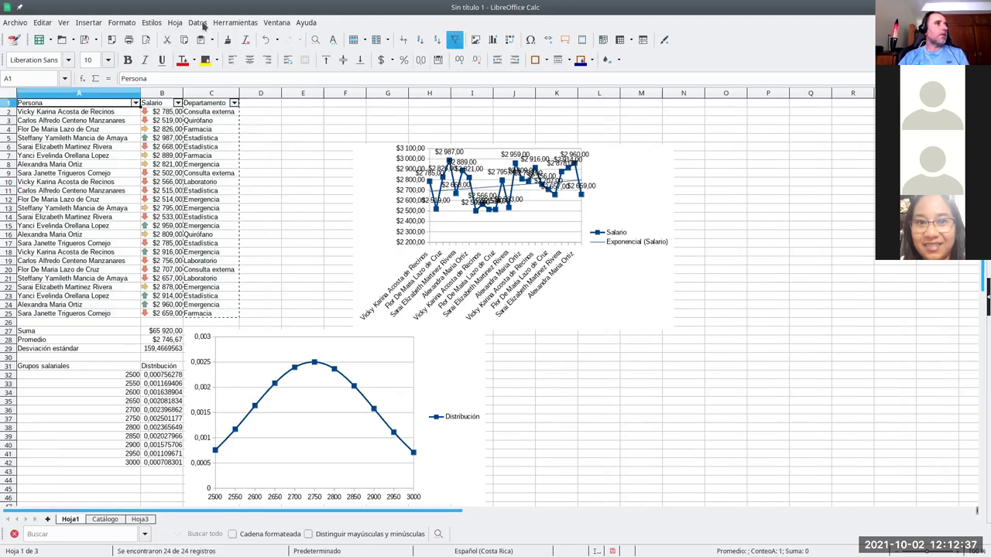
click(202, 25)
mouse_move(232, 159)
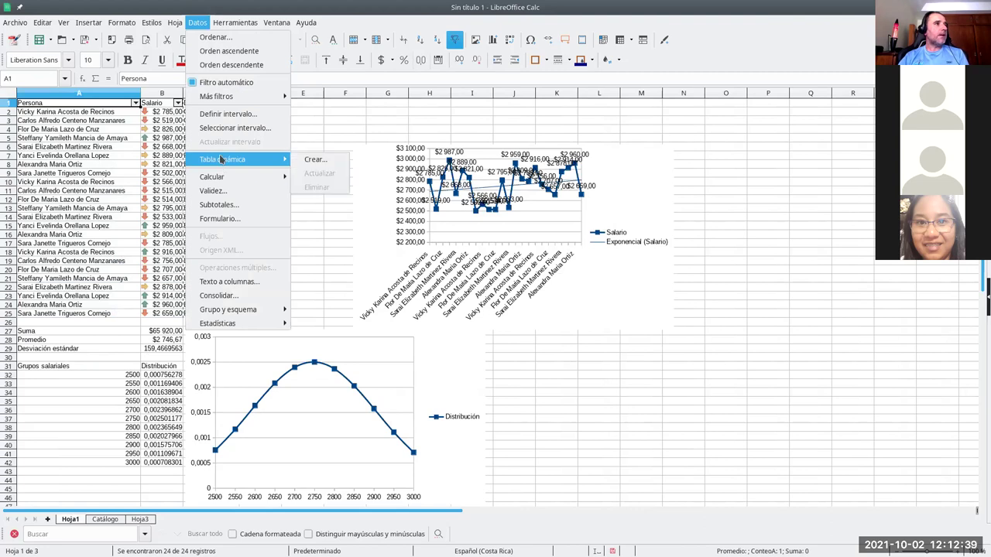
click(313, 160)
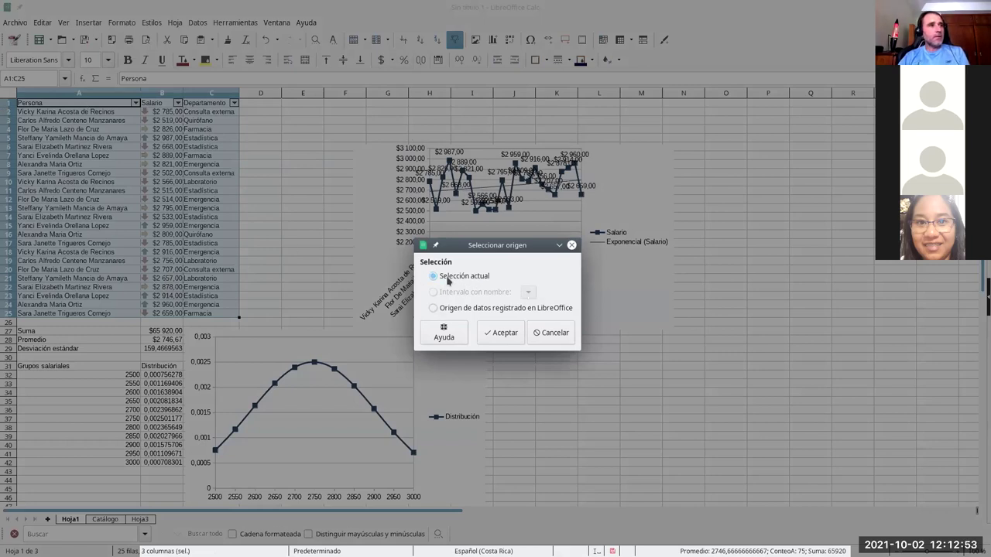
click(503, 333)
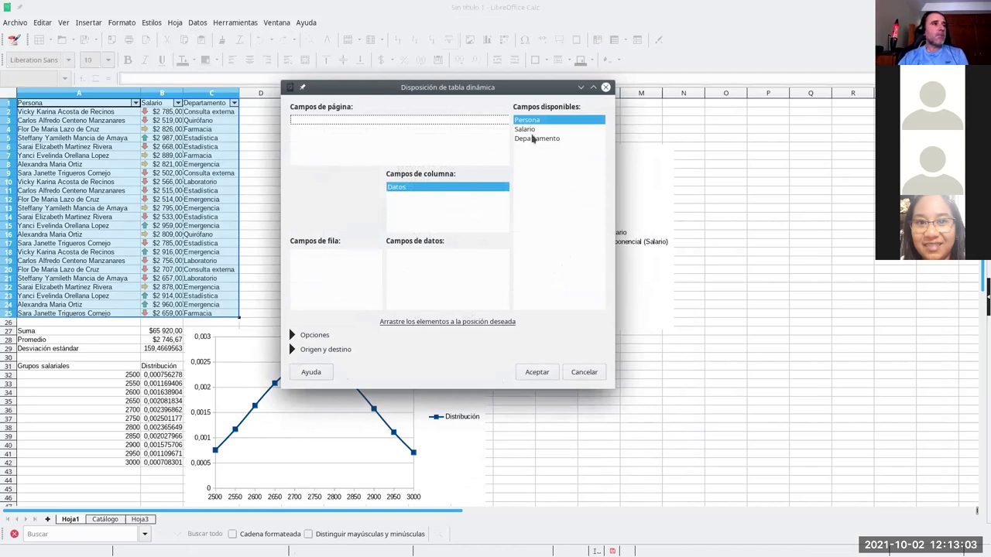
- Assign Departamento as a column field and Salario and Persona as data fields, using Suma for Salario and Conteo for Persona
drag(534, 141, 445, 271)
drag(524, 129, 419, 265)
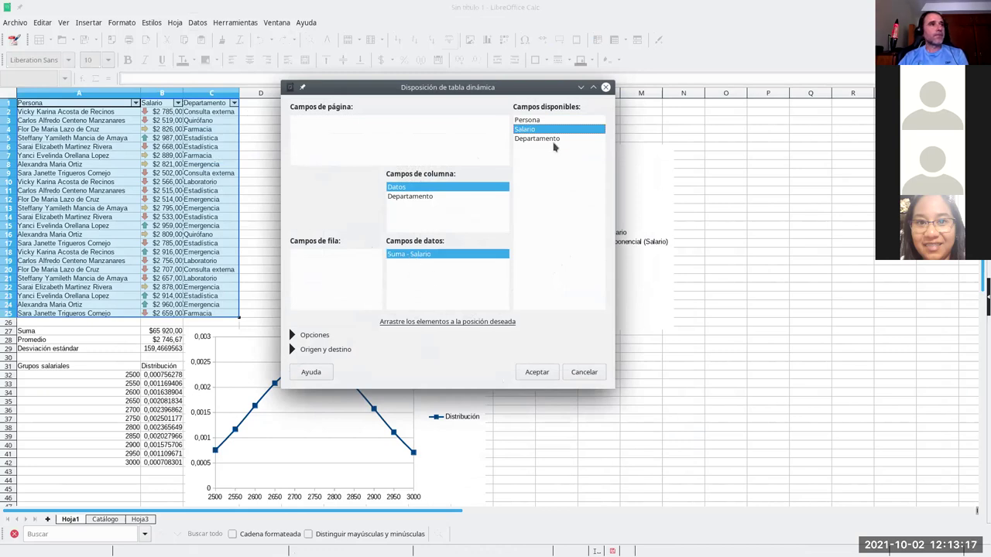
drag(534, 122, 415, 269)
click(403, 265)
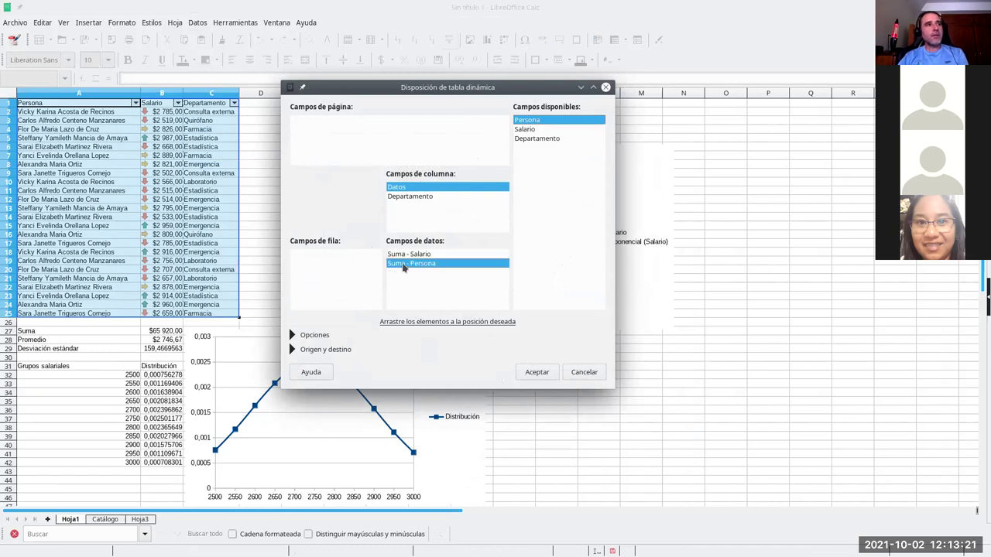
double_click(402, 265)
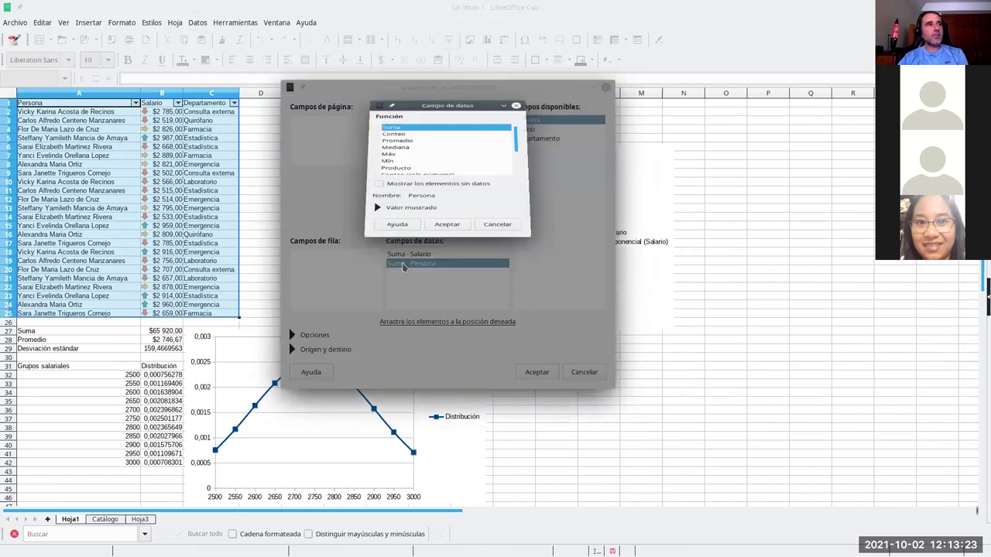
click(396, 187)
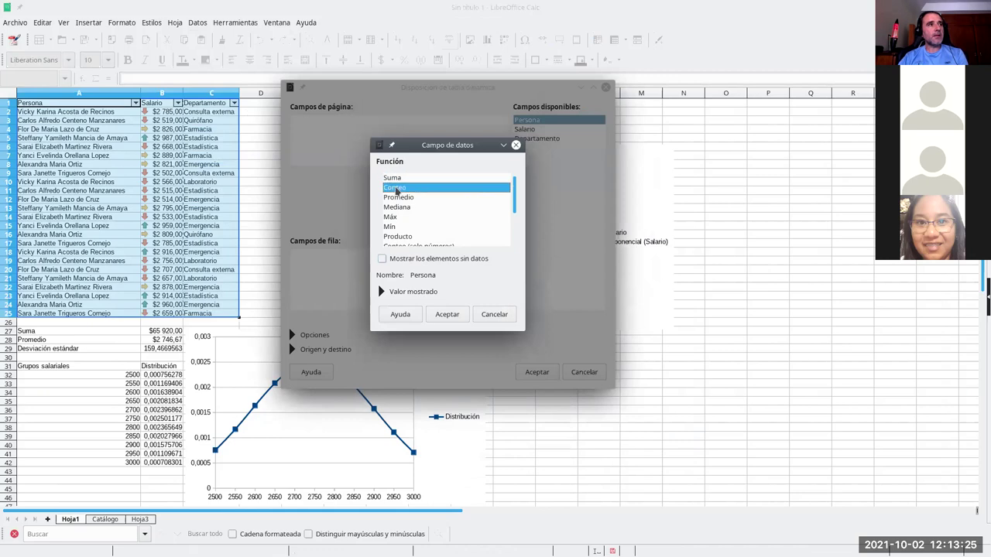
click(445, 314)
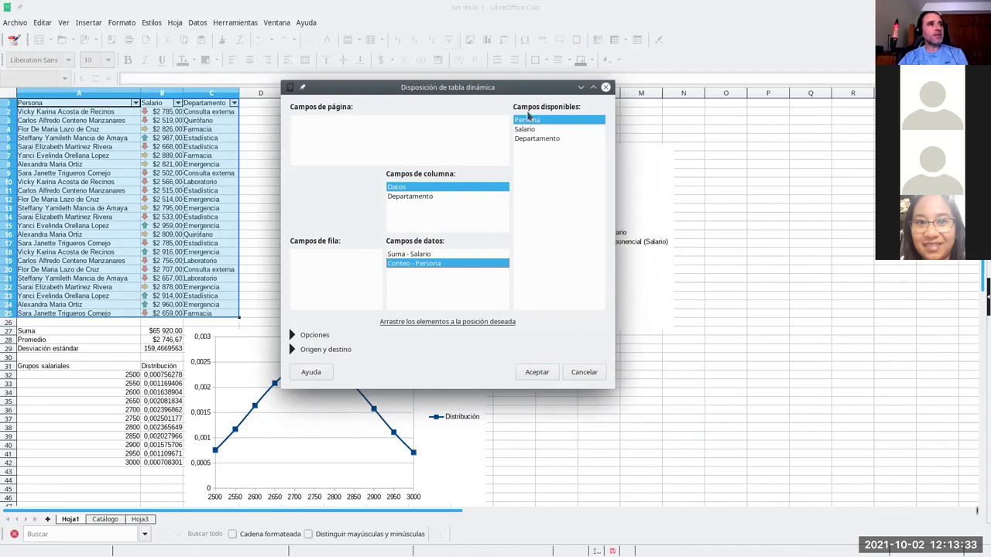
- Add Persona as the row field, remove Datos from the column fields, and create the pivot table
drag(529, 121, 329, 275)
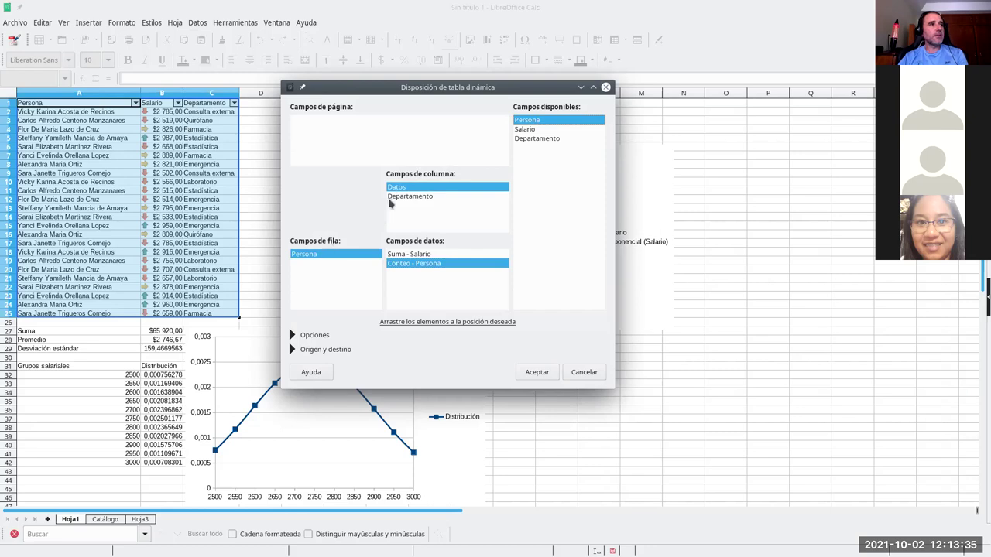
drag(573, 203, 569, 203)
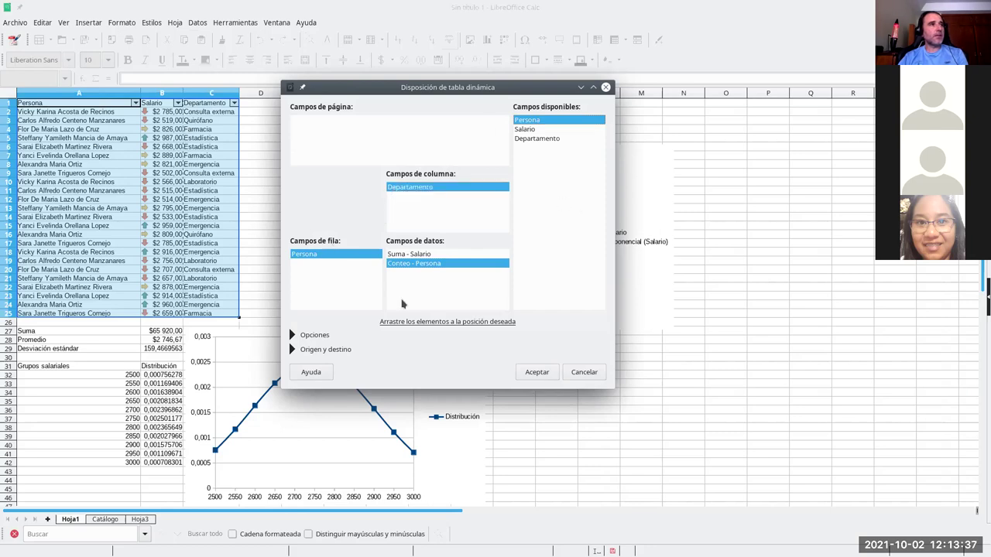
click(537, 374)
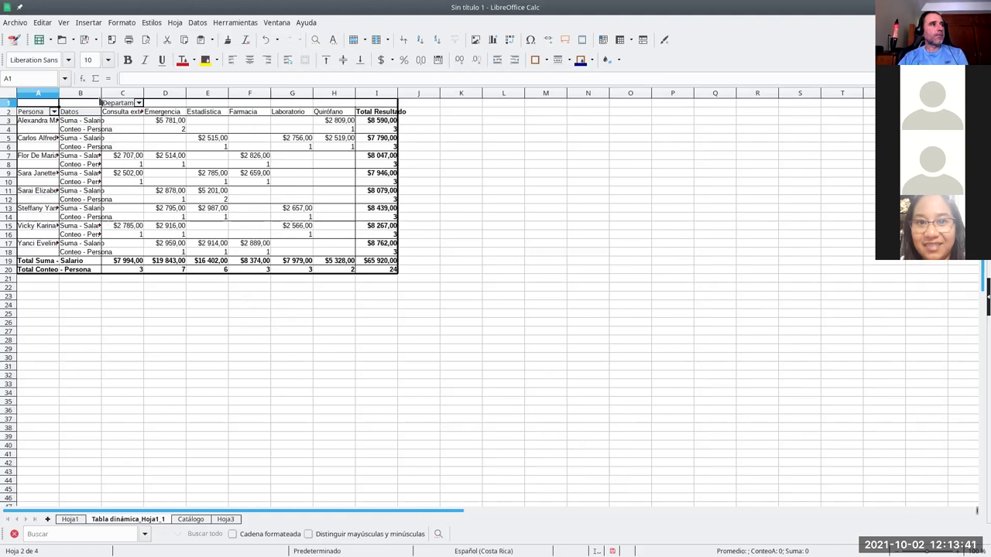
- Fit the widths of pivot table columns B, C and I to their contents
double_click(101, 91)
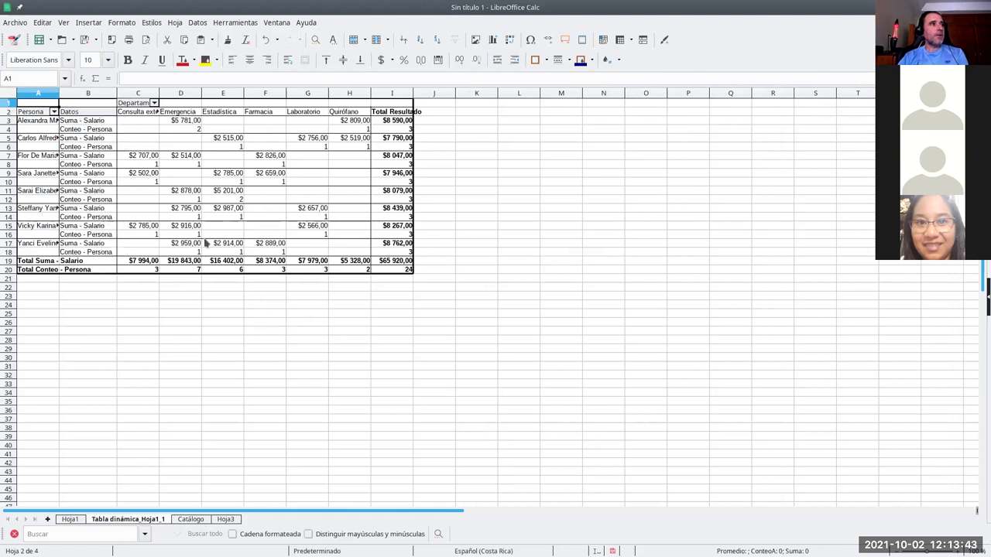
double_click(159, 92)
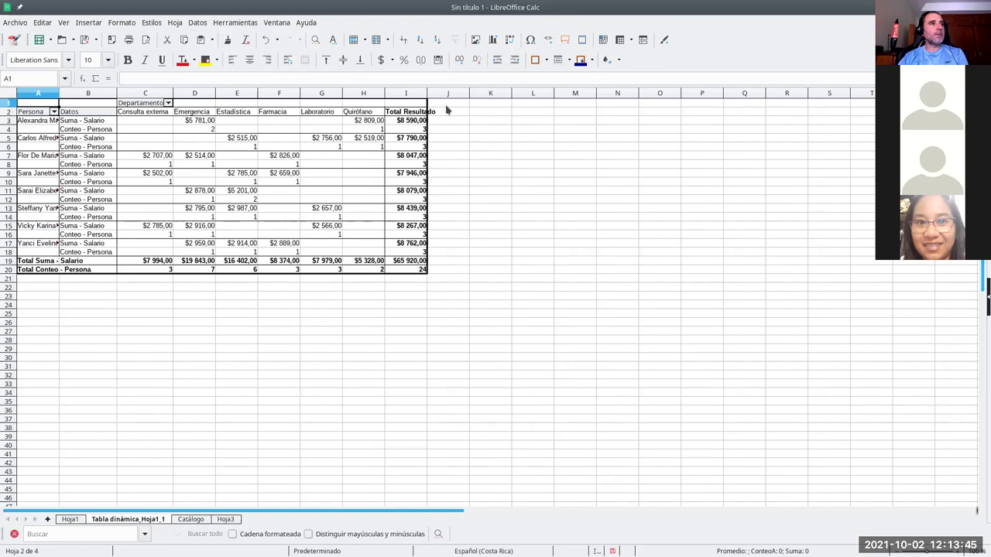
double_click(427, 92)
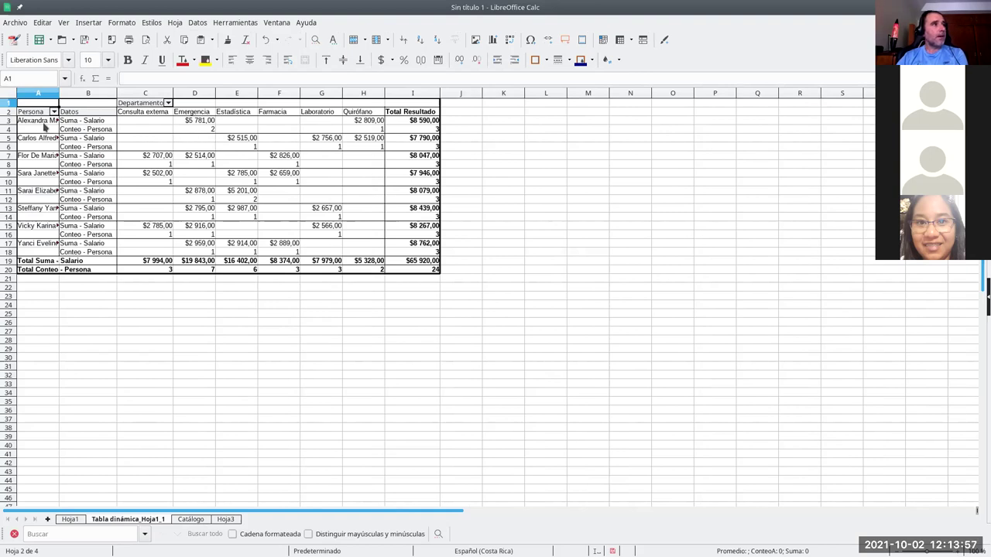
- Examine the first person's Conteo - Persona values for Emergencia, Quirófano and Total Resultado
click(196, 130)
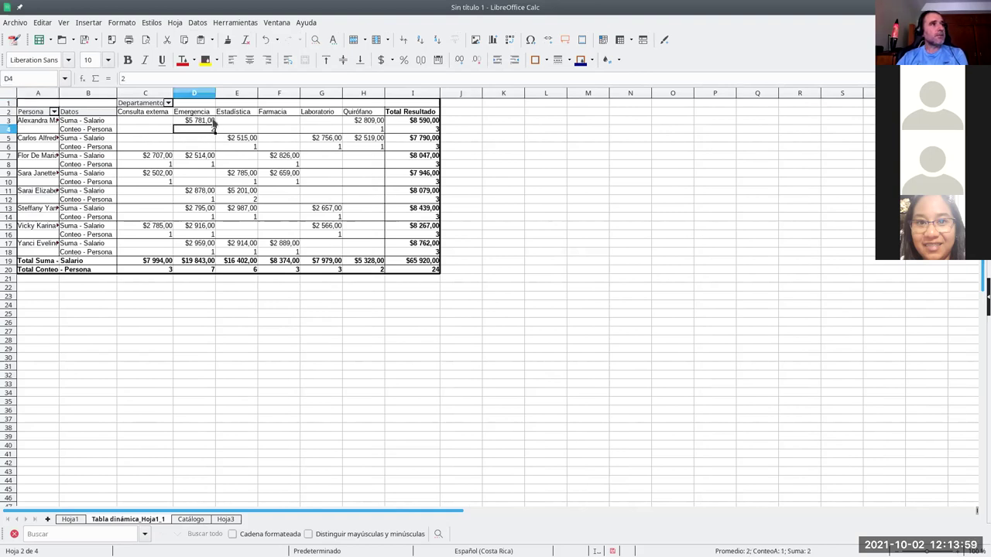
click(372, 129)
click(417, 130)
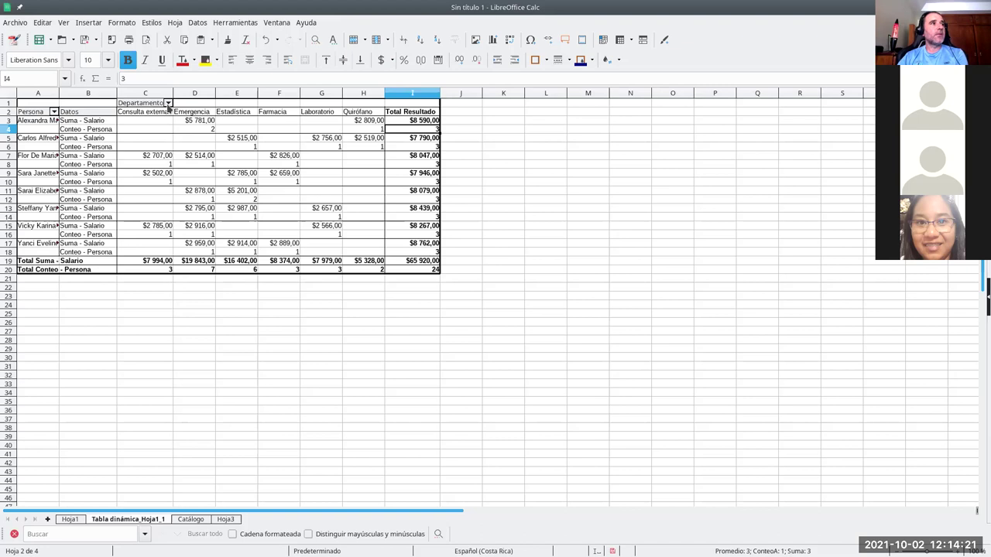
- Filter the pivot table's Departamento field to show only Emergencia
click(168, 103)
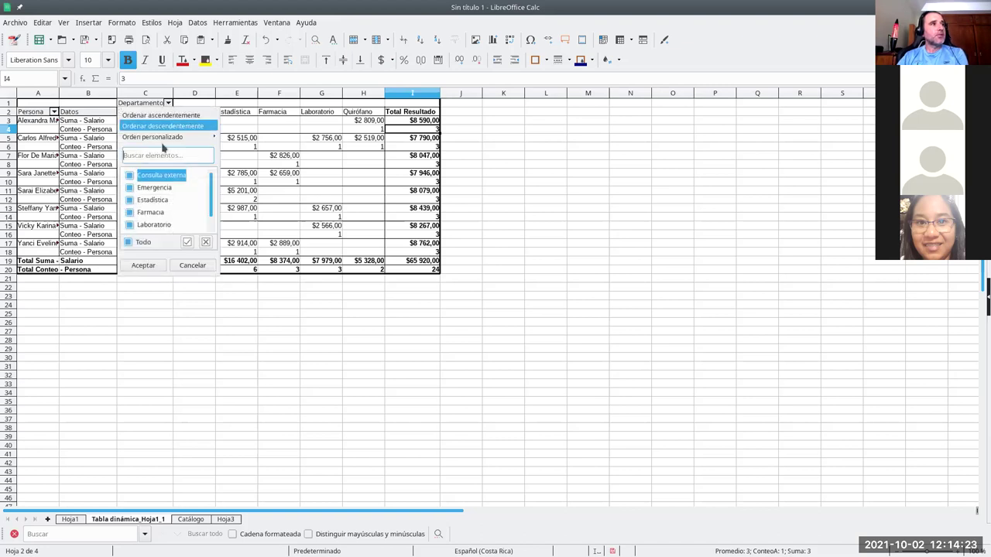
click(129, 242)
click(129, 188)
click(143, 265)
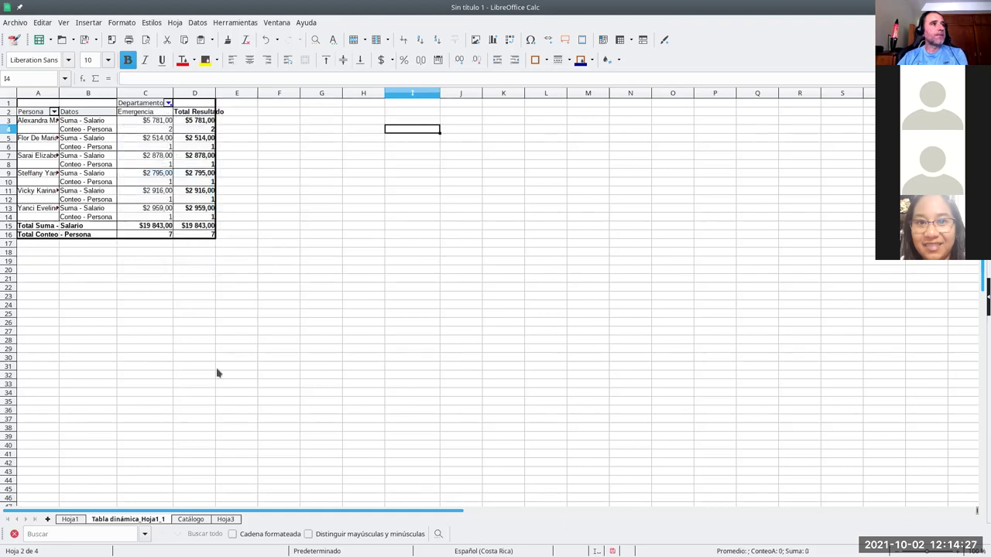
click(171, 261)
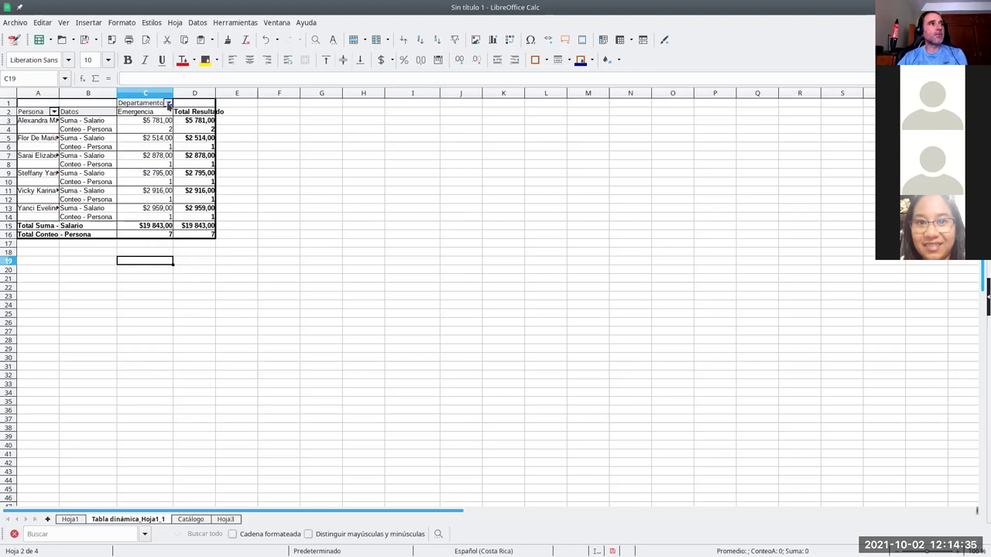
- Restore all departments in the pivot table's Departamento filter
click(168, 103)
click(144, 243)
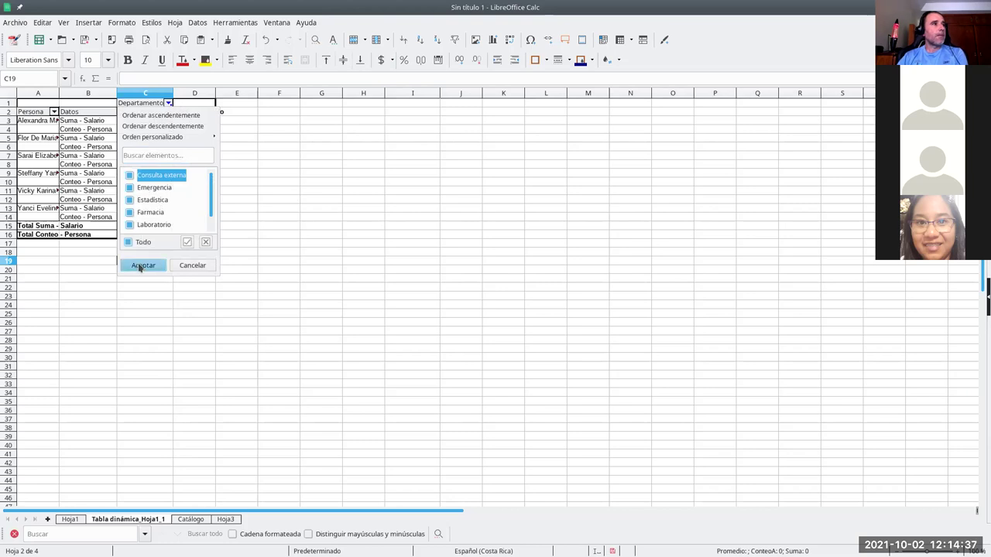
click(142, 265)
- Filter the pivot table's Persona field to show only the third person in the list
click(54, 112)
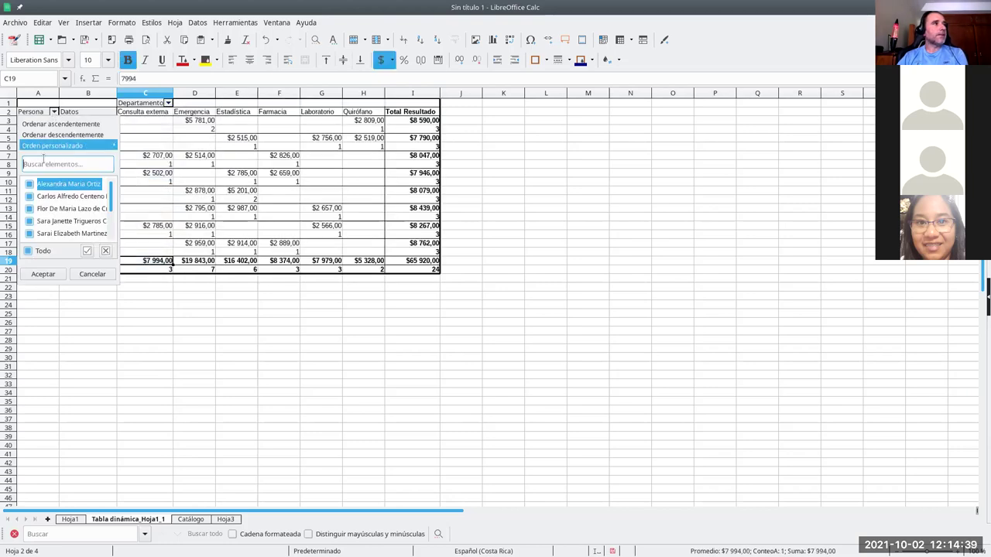
click(27, 250)
click(29, 208)
click(43, 274)
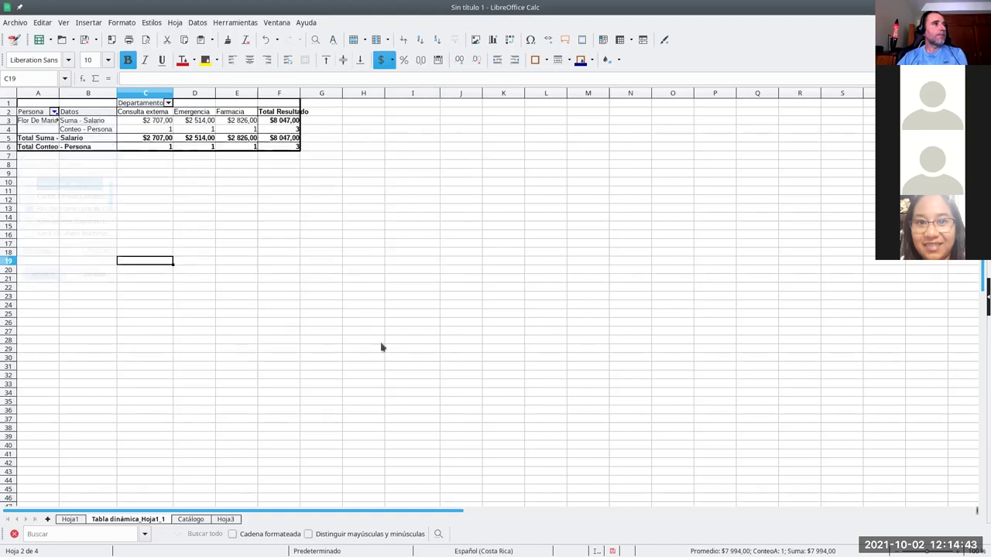
click(148, 168)
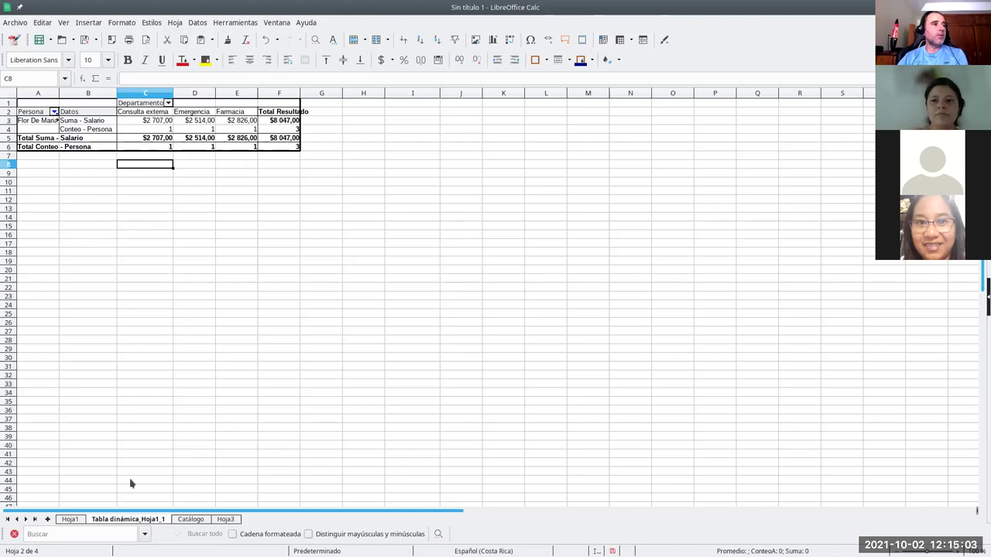
click(78, 519)
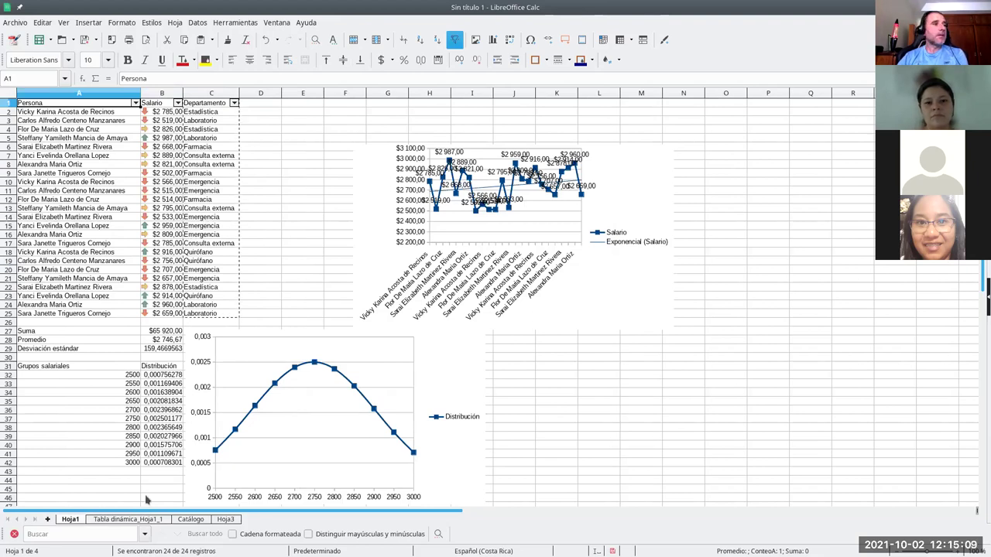
key(ctrl+Page_Down)
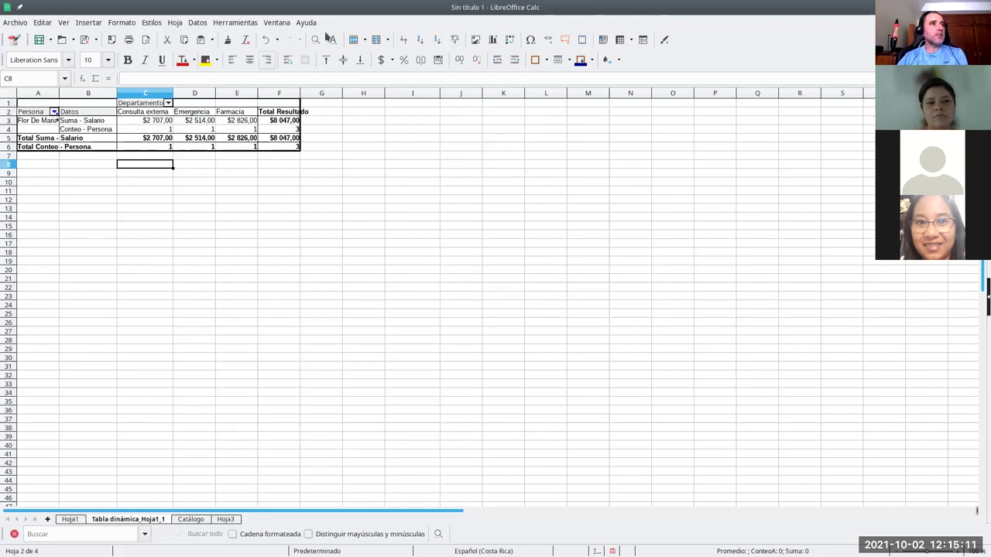
click(198, 22)
mouse_move(215, 163)
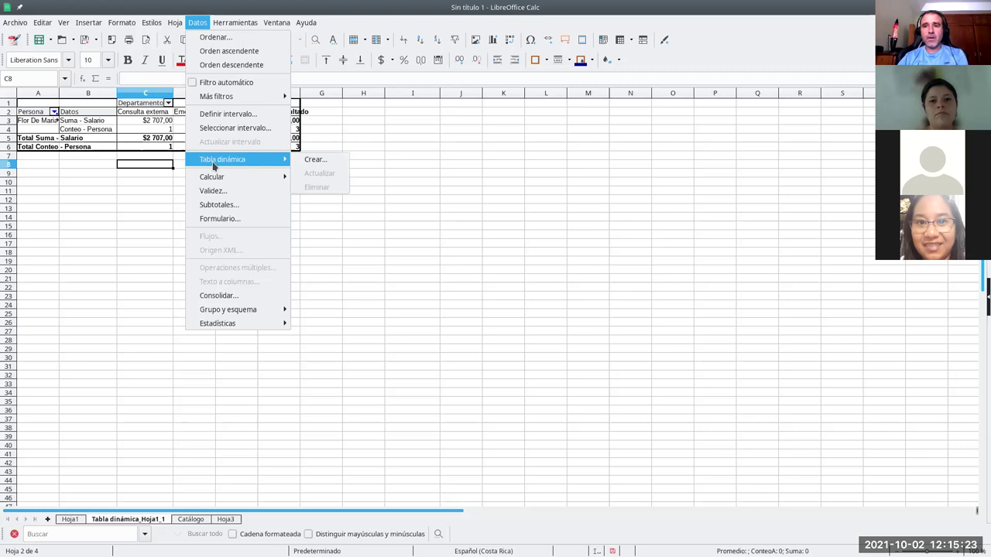
click(560, 143)
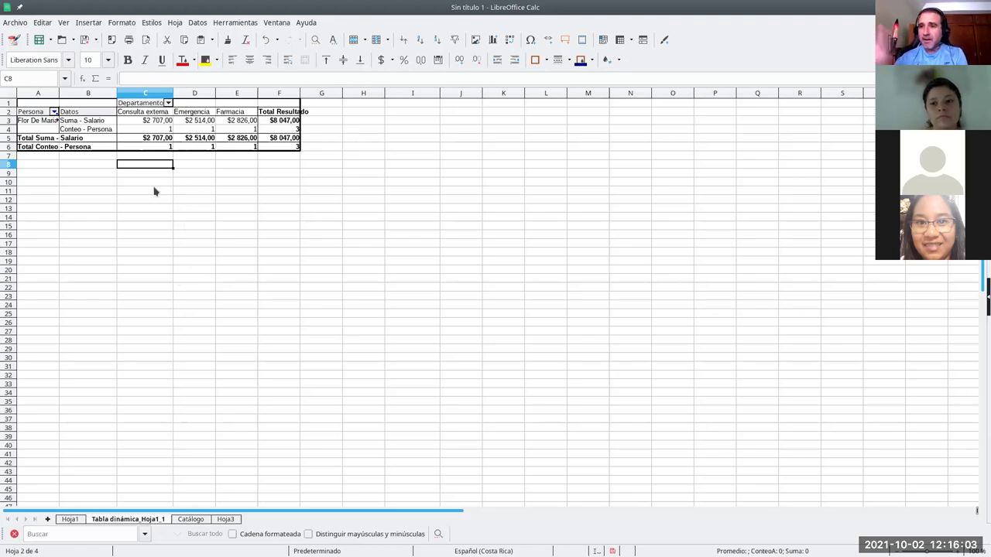
click(101, 165)
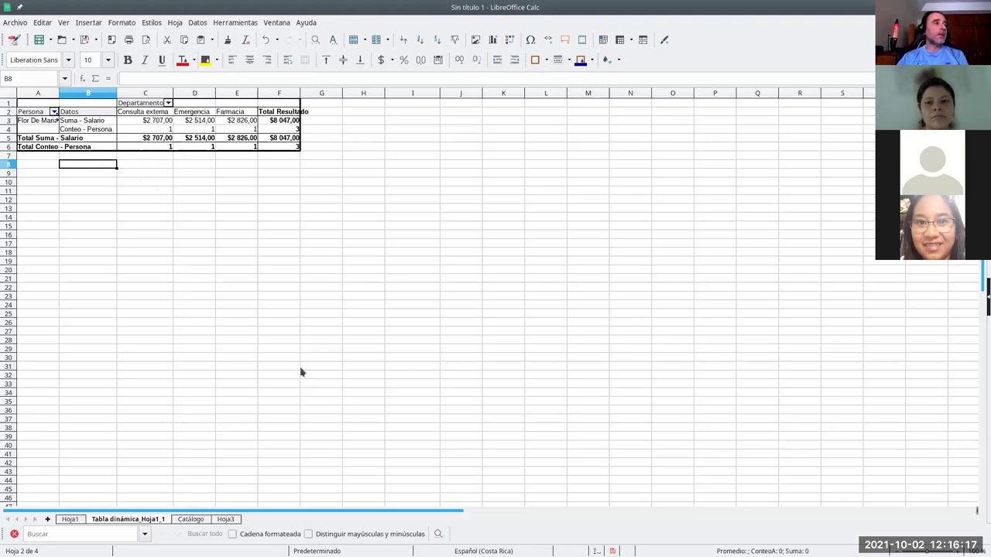
- Show sheet Hoja1 and save the workbook as Ejercicio in Docencia's Sistemas de Información en Salud - Semestre II 2021, Semana 7 folder
click(71, 520)
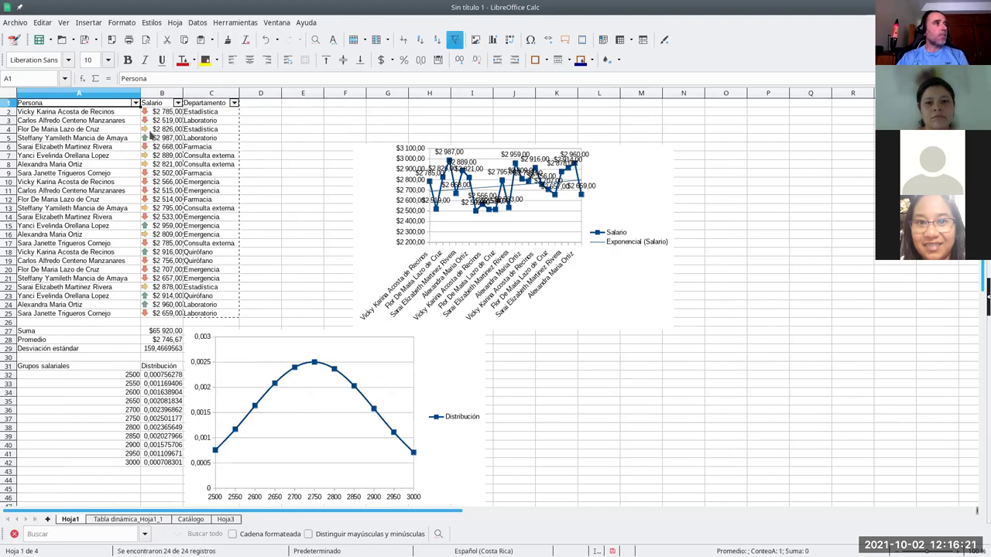
click(85, 40)
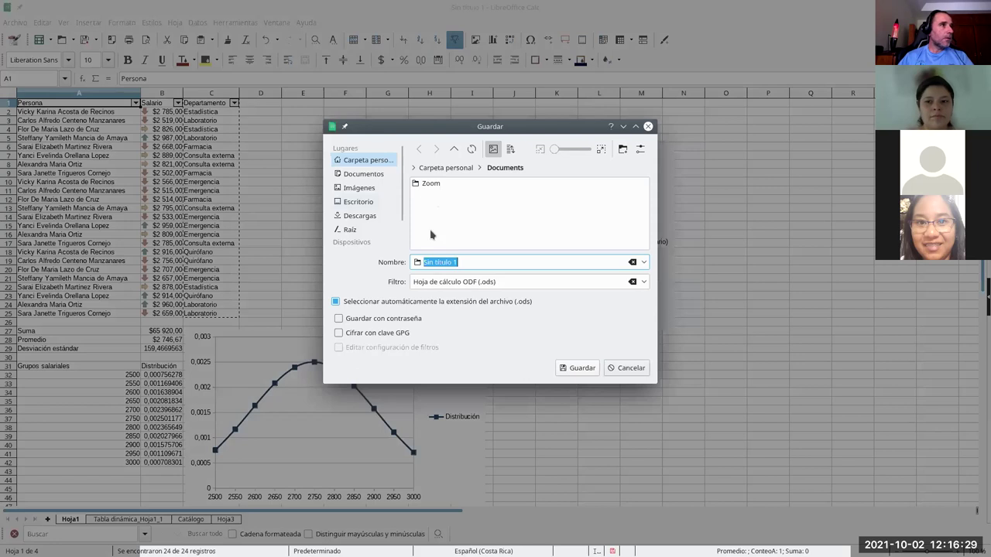
click(378, 173)
double_click(439, 205)
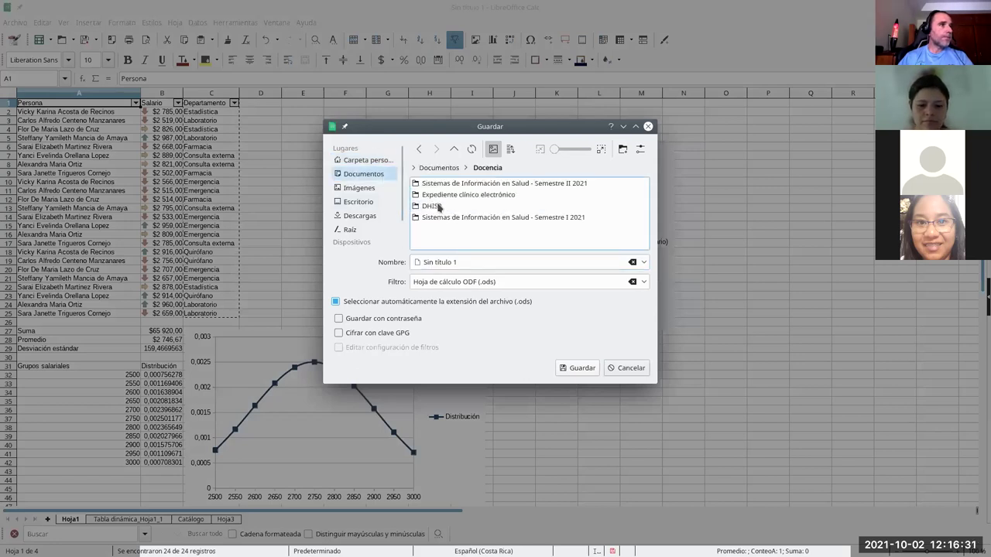
double_click(475, 184)
double_click(425, 184)
triple_click(472, 262)
text(E)
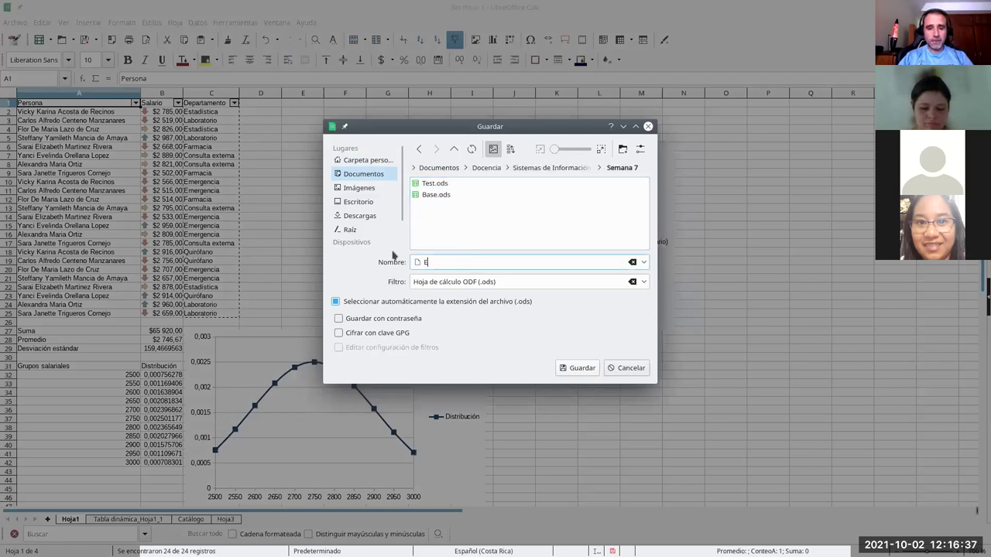
text(jercicio)
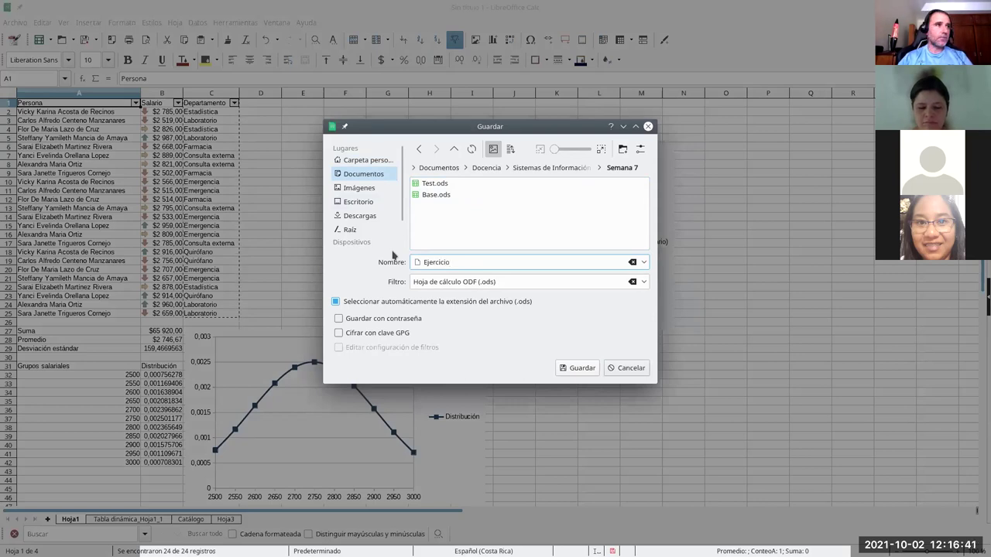
click(577, 367)
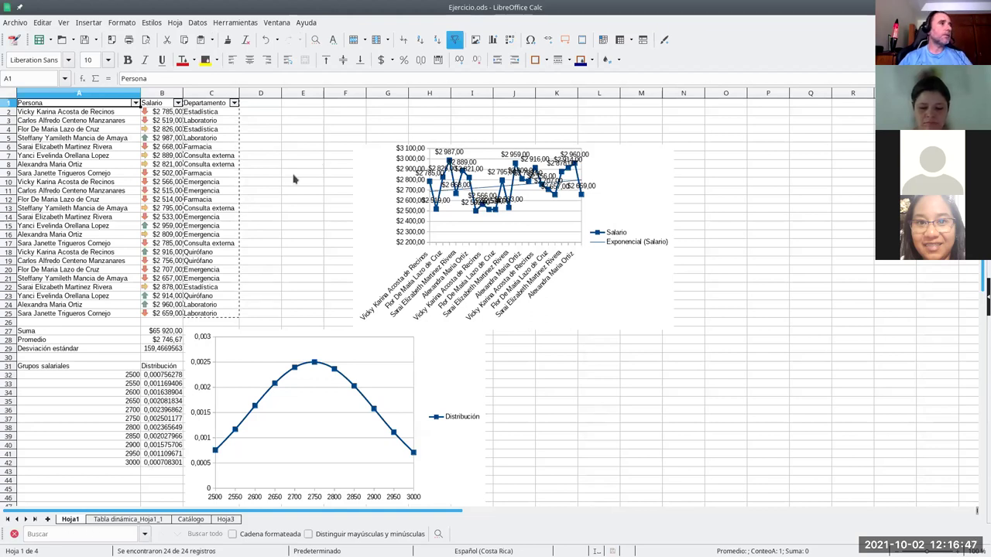
- Start a new database that connects to an existing database of type Hoja de cálculo
click(261, 164)
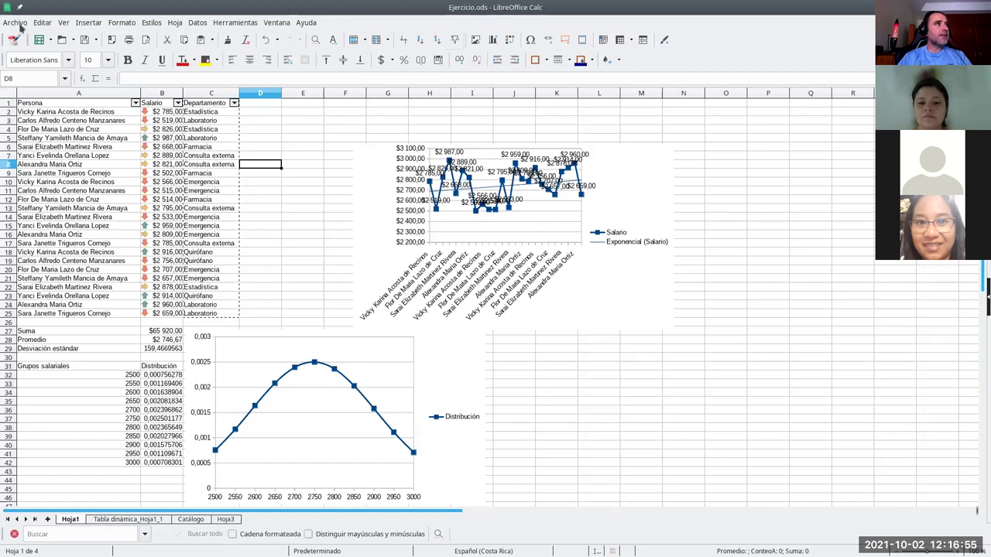
click(20, 24)
mouse_move(45, 37)
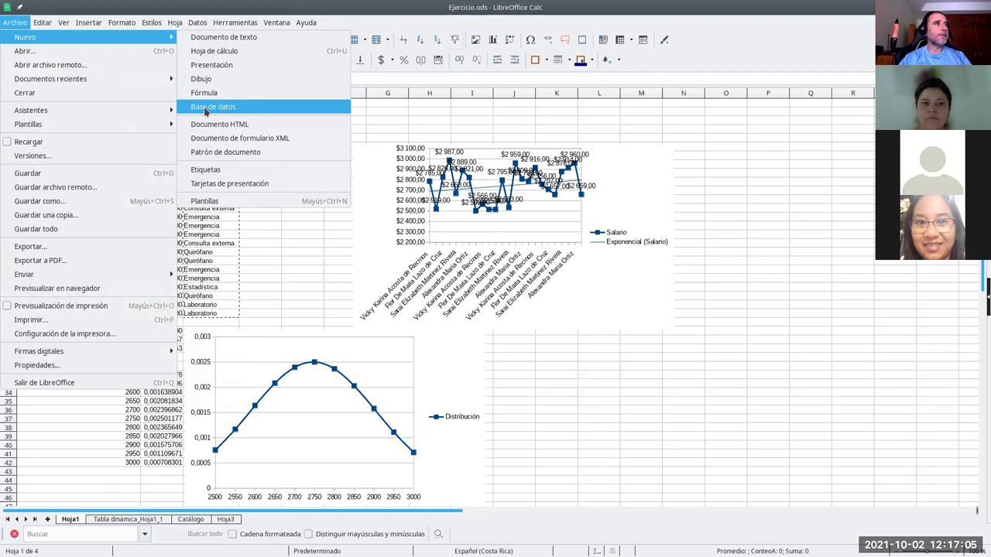
click(205, 109)
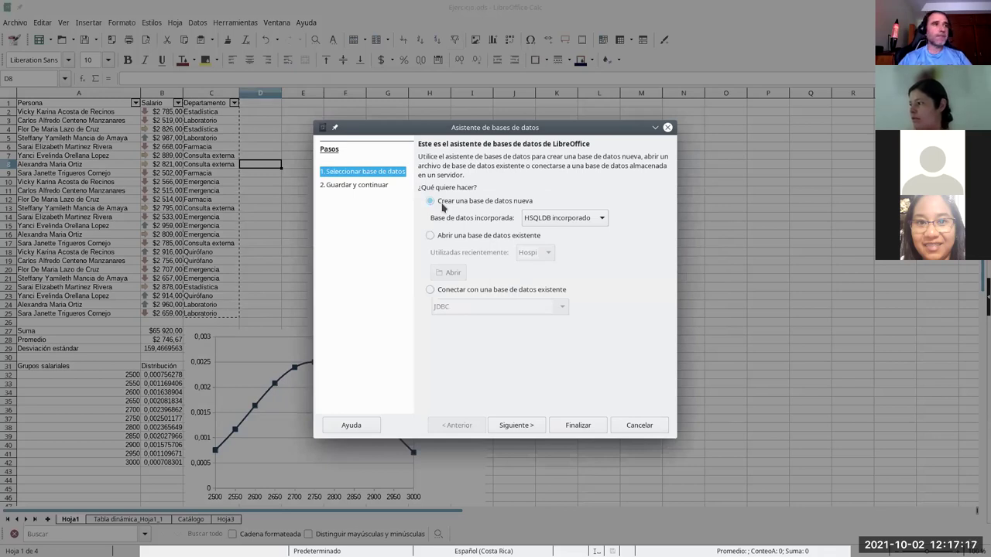
click(430, 291)
click(463, 310)
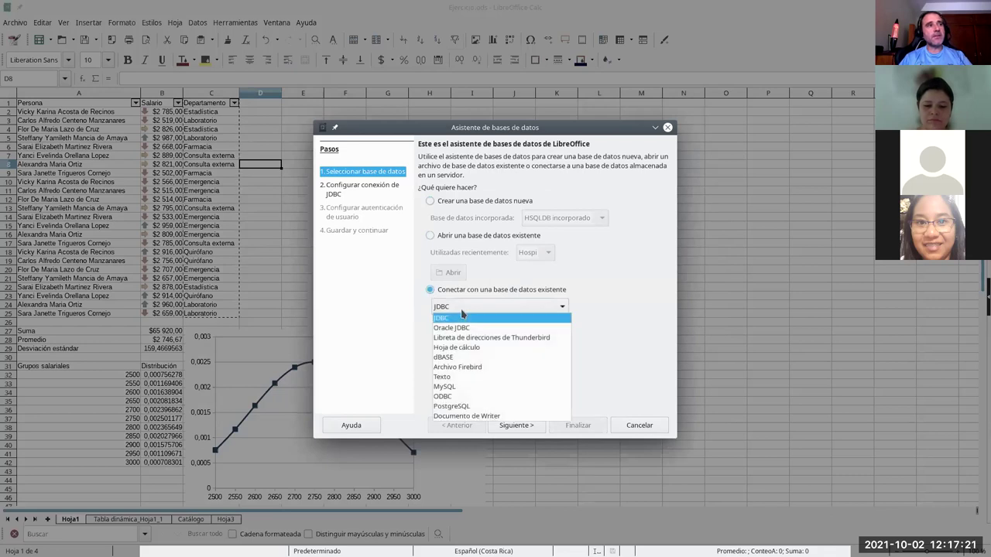
click(445, 350)
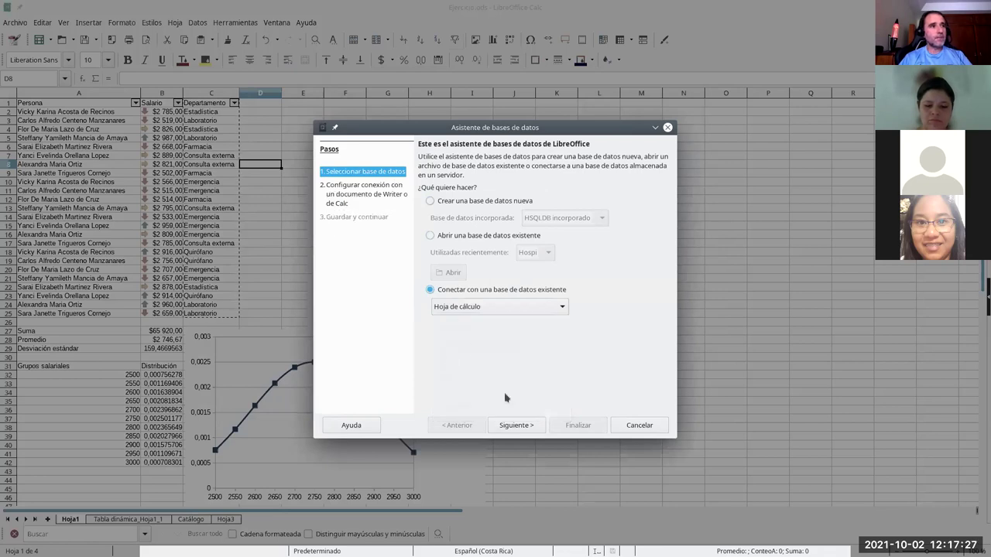
click(512, 425)
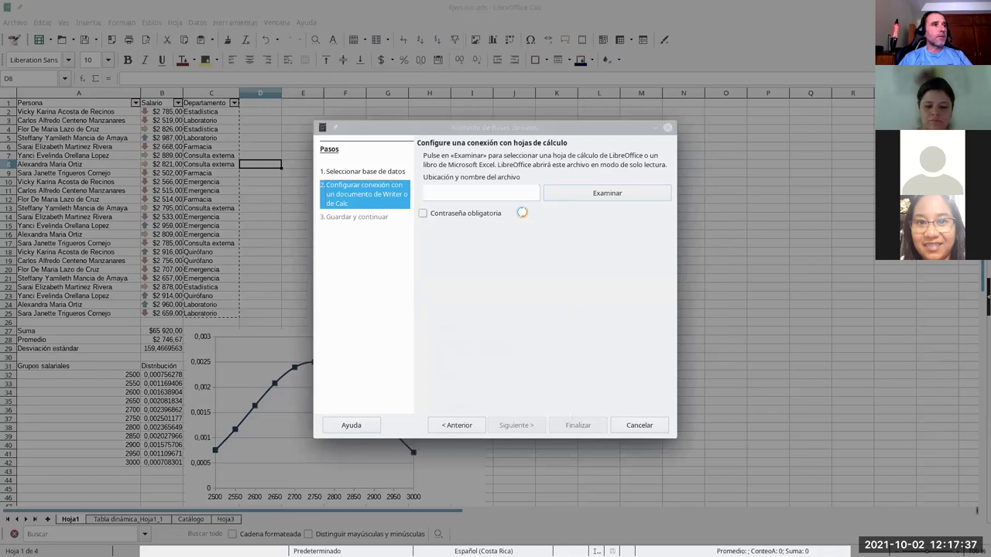
- Choose Ejercicio.ods in the Semana 7 folder as the spreadsheet for the database connection, without requiring a password
click(380, 175)
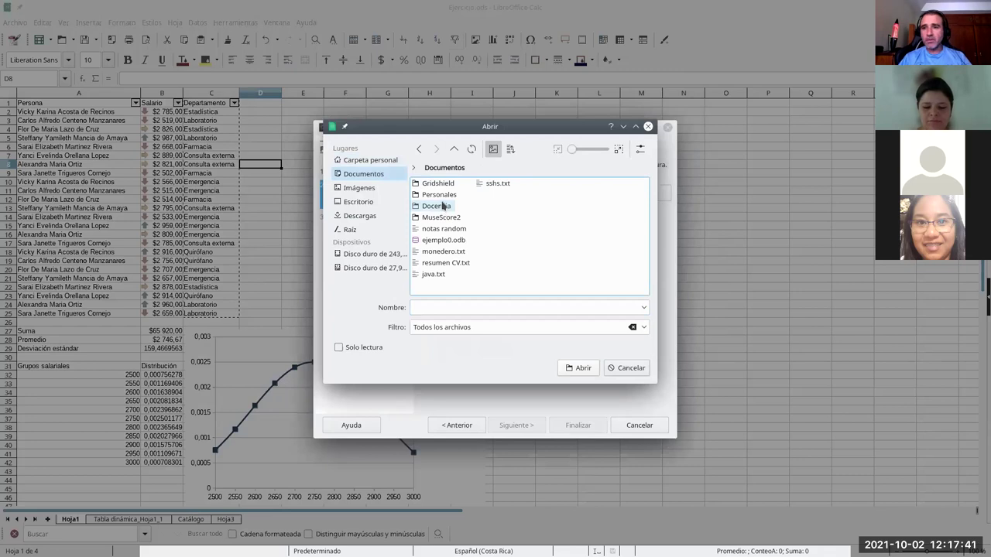
double_click(443, 206)
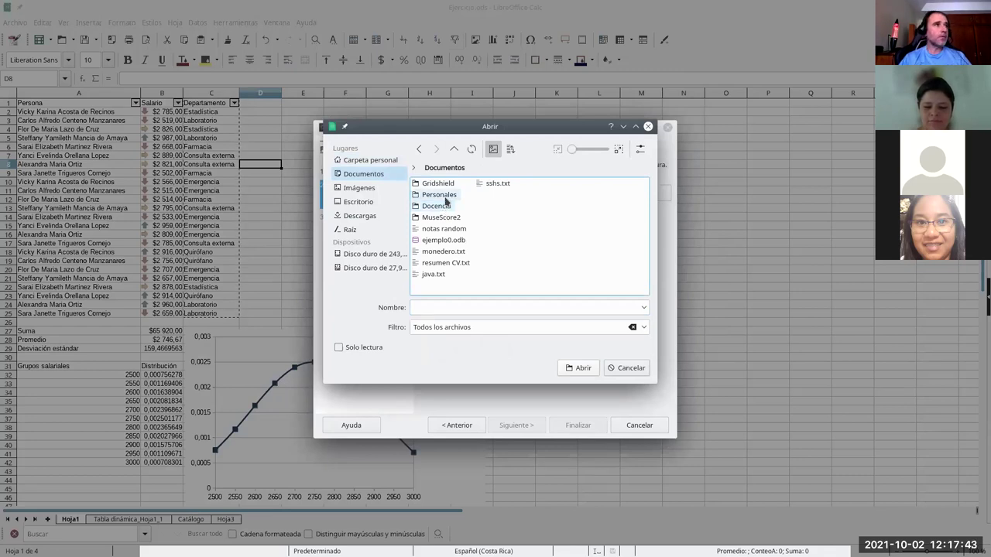
double_click(444, 187)
double_click(444, 186)
double_click(443, 203)
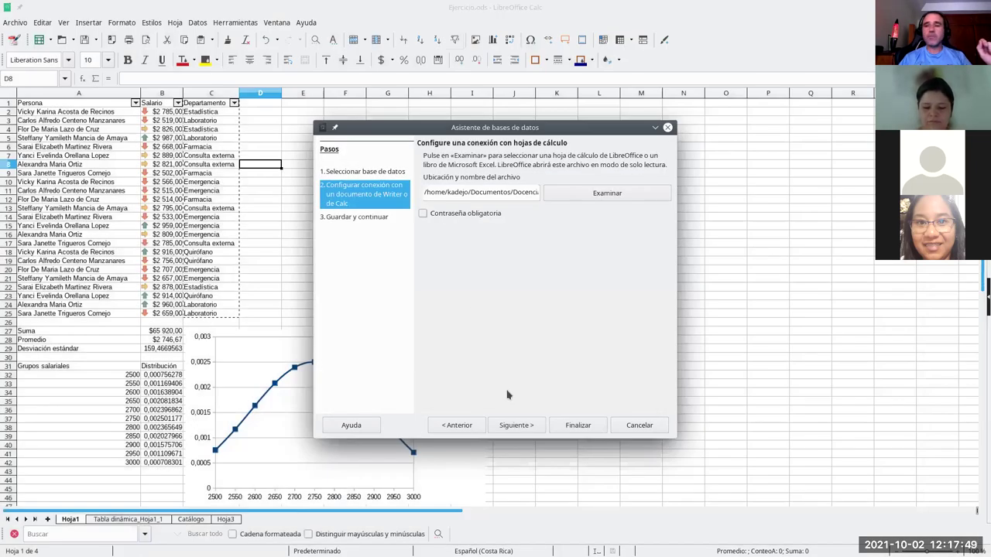
click(519, 425)
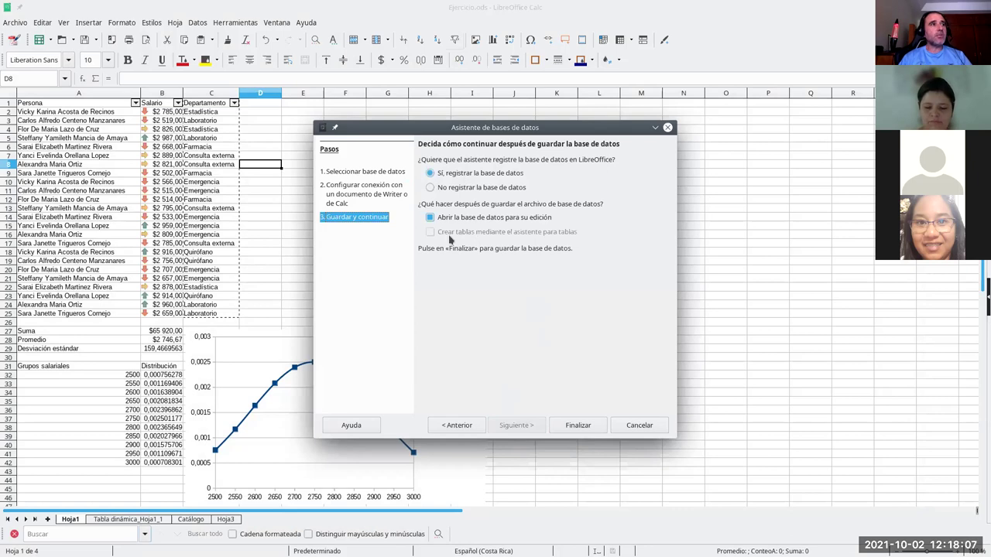
- Register the database without opening it for editing, and save it as Personal.odb in the Semana 7 folder
click(430, 218)
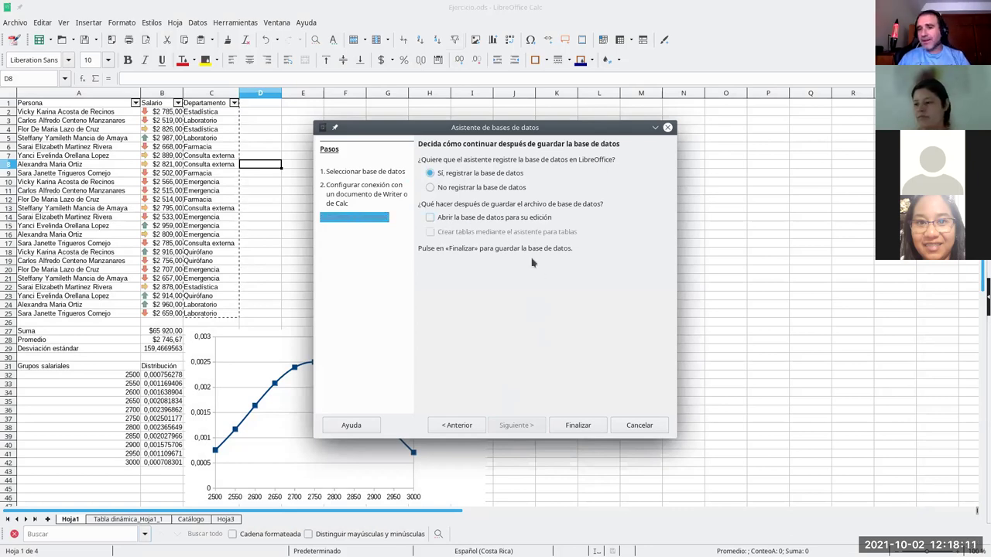
click(588, 426)
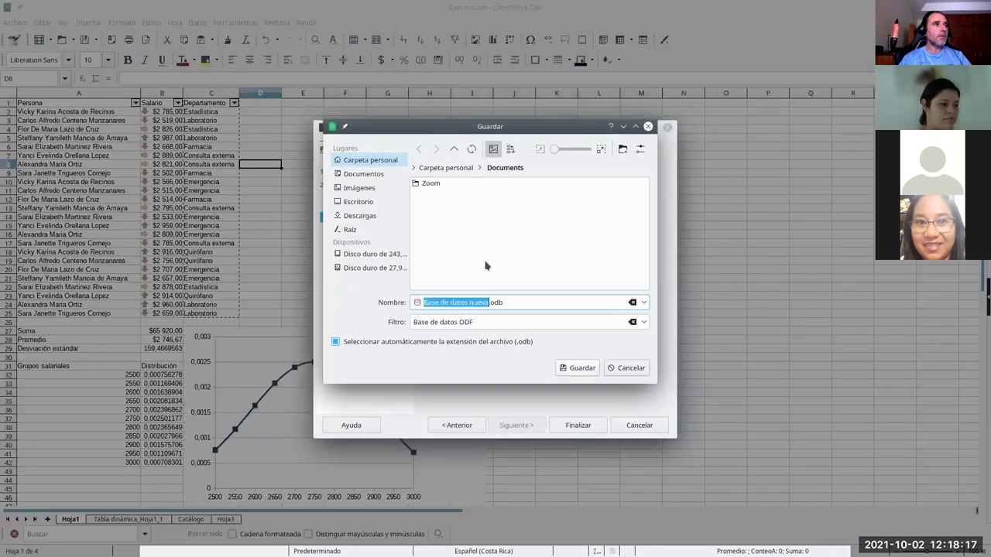
click(383, 177)
double_click(438, 206)
double_click(445, 187)
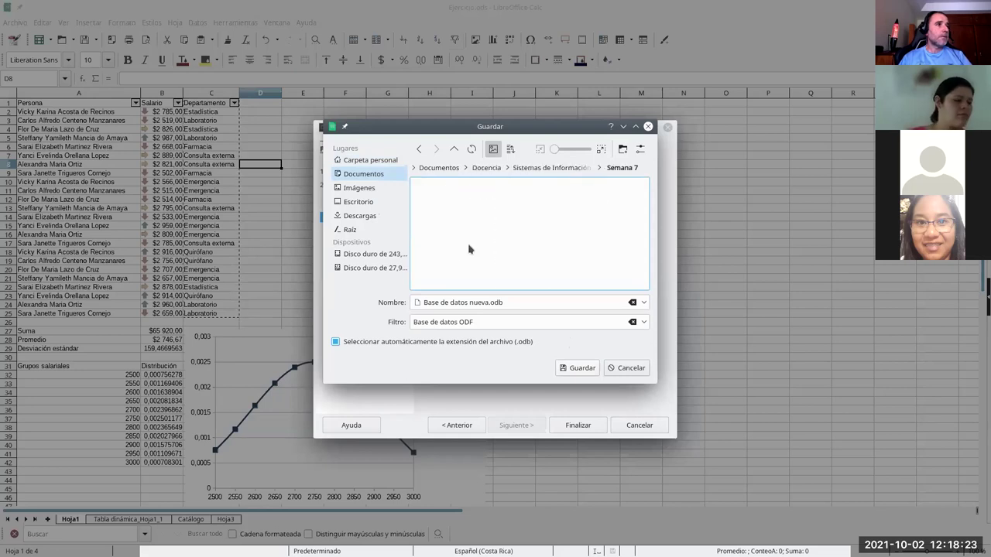
drag(490, 302, 377, 277)
text(Personal)
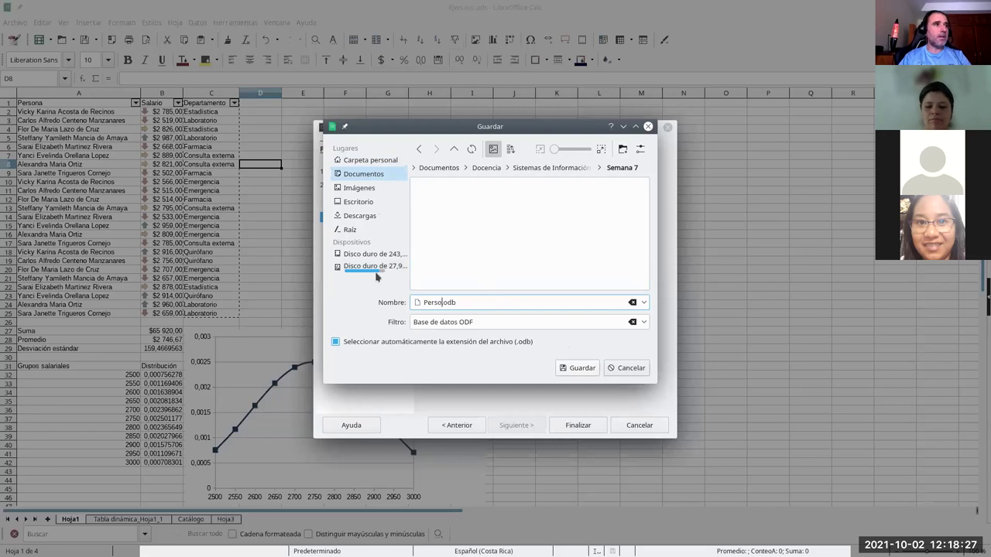
click(565, 369)
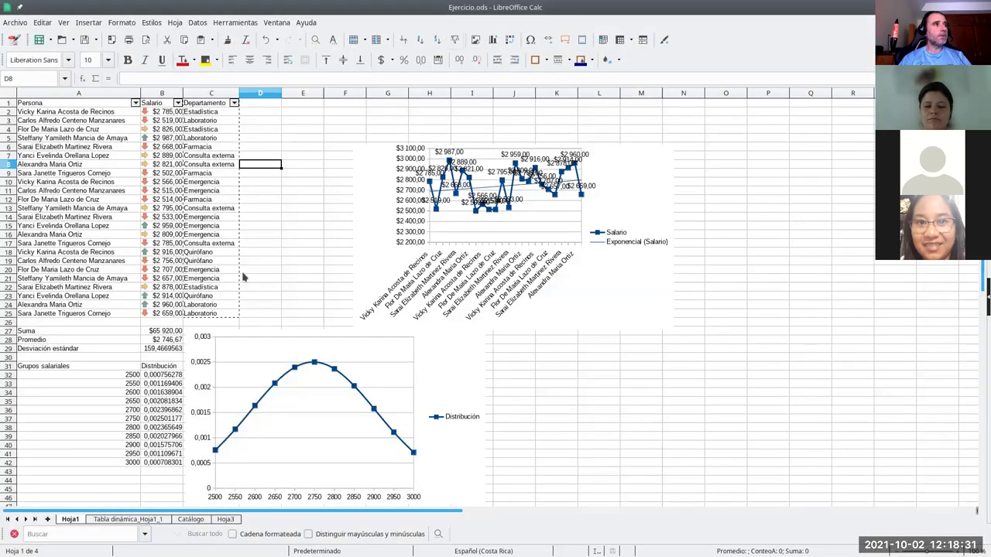
- Create a new Writer text document and enter the line "Boleta de pago de NOMBRE. Salario. SALARIO"
click(50, 40)
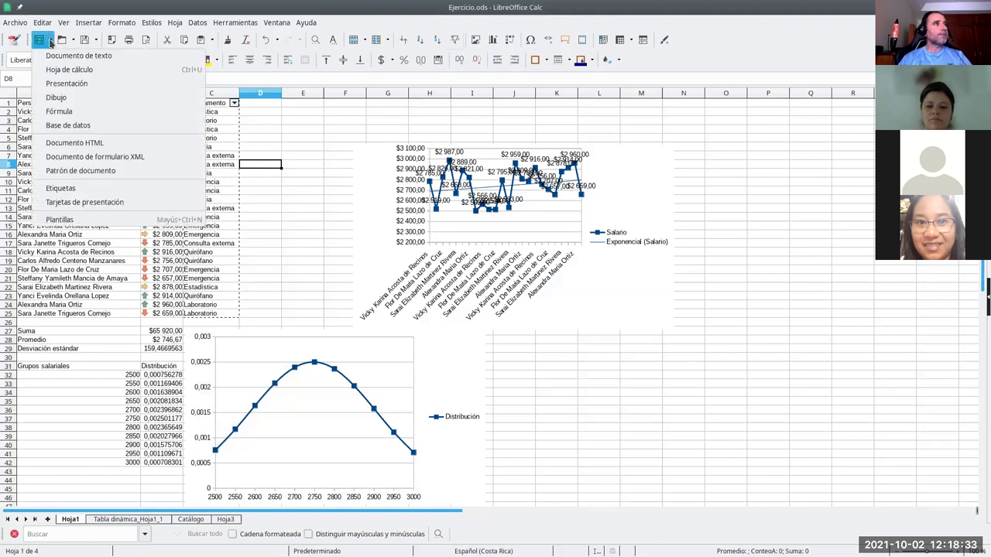
click(54, 57)
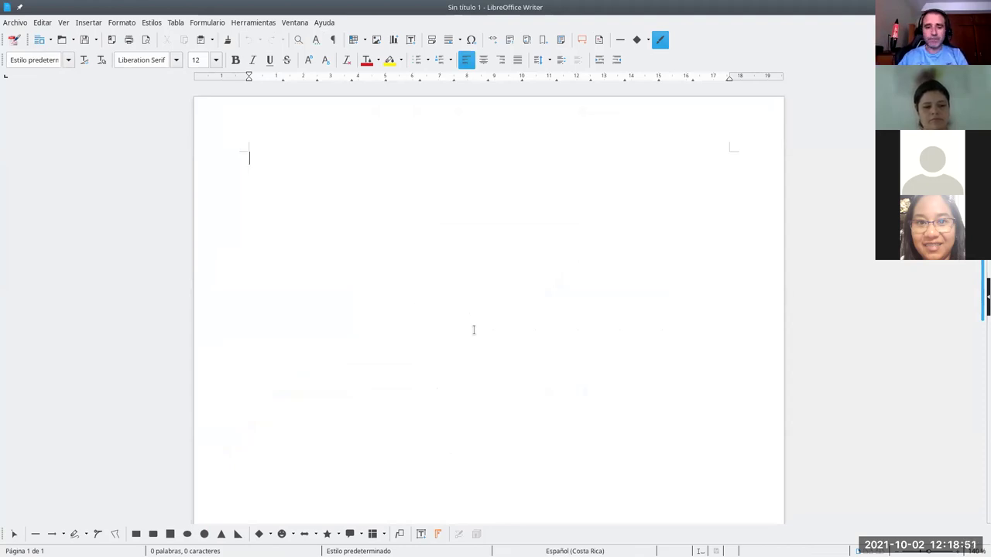
text(Boleta de pago de )
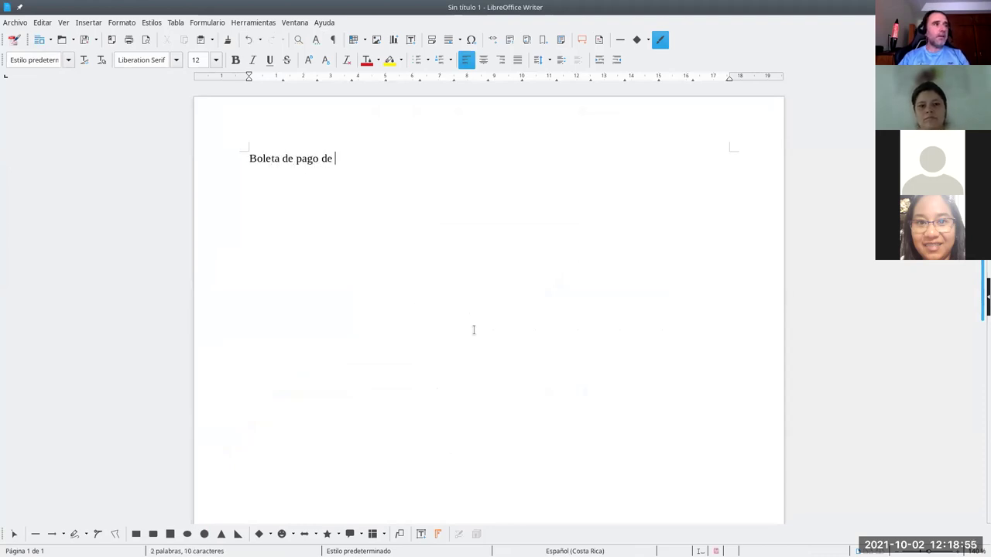
text(NOMBRE. Salai)
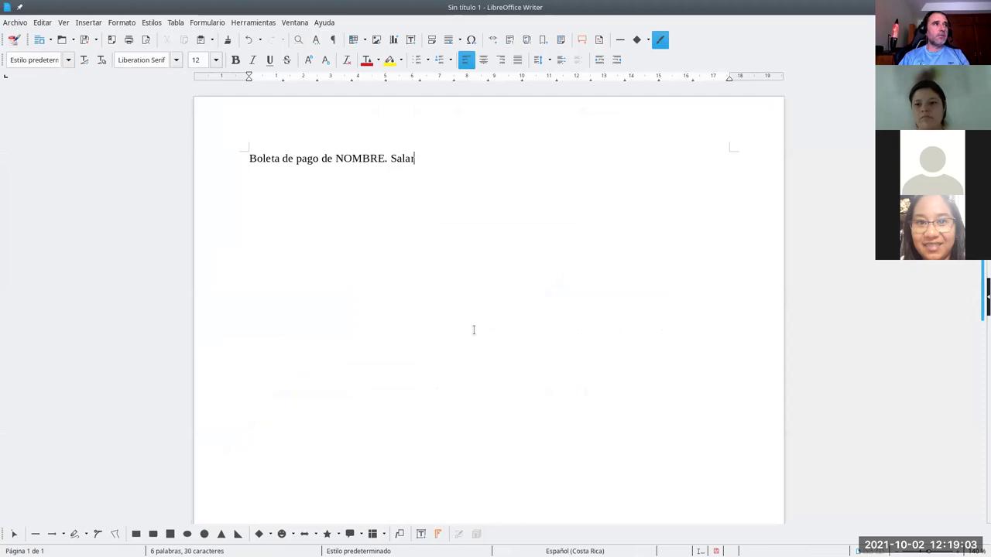
text(io. SALARIO)
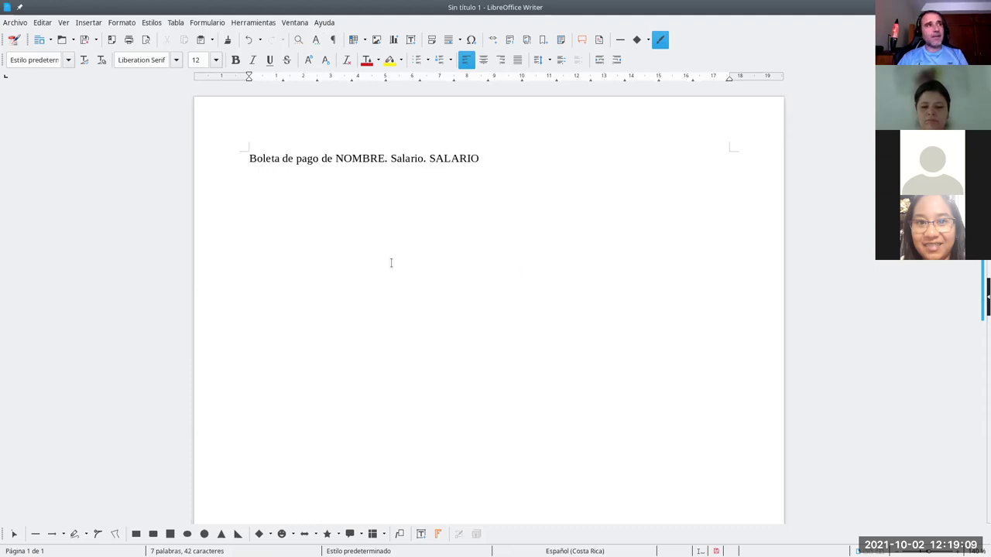
double_click(358, 158)
double_click(456, 158)
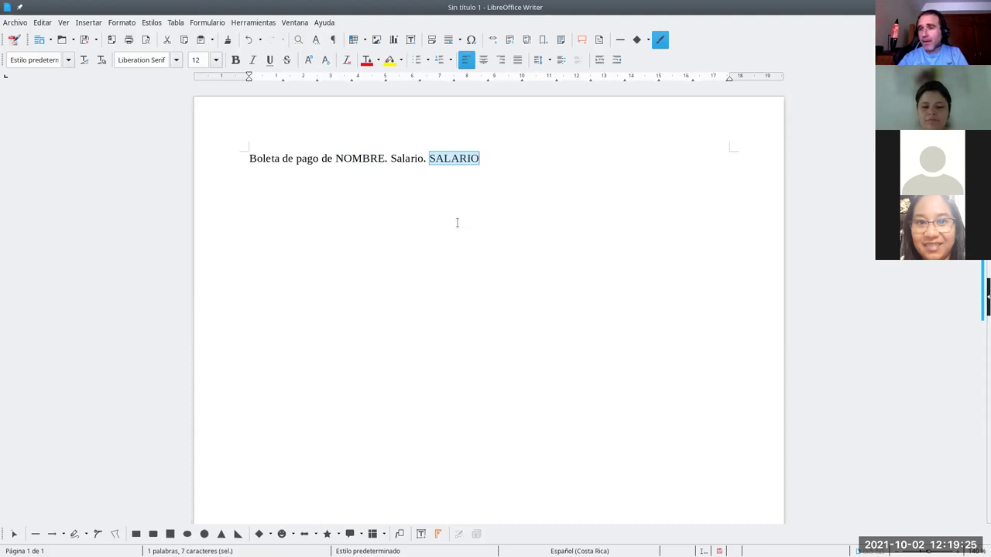
click(432, 194)
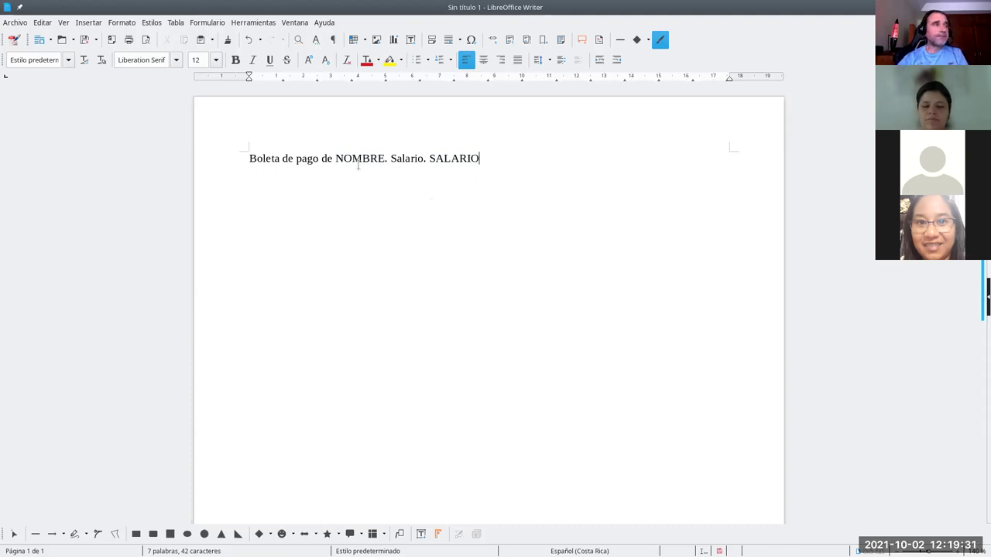
- Display the data sources and open table Hoja1 of the Personal database
click(62, 24)
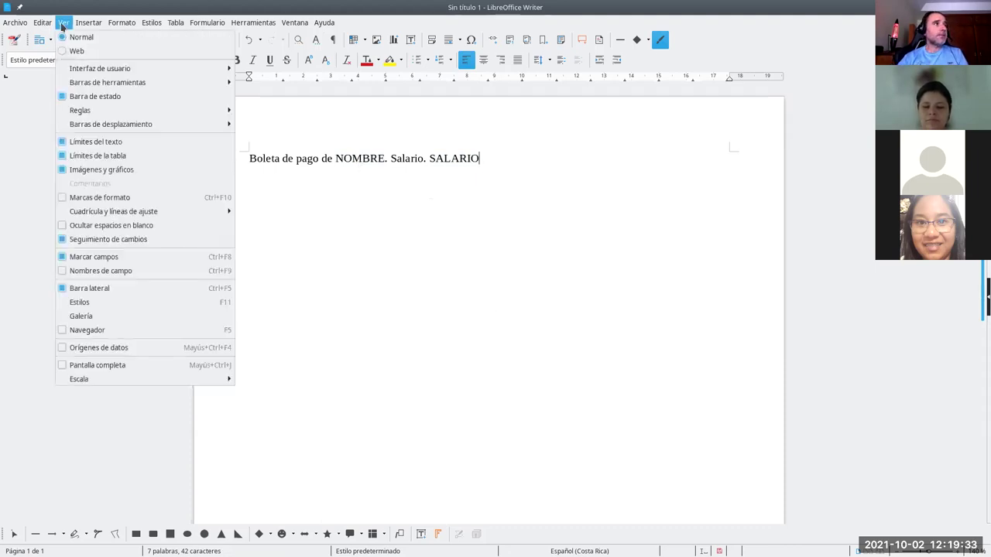
click(72, 352)
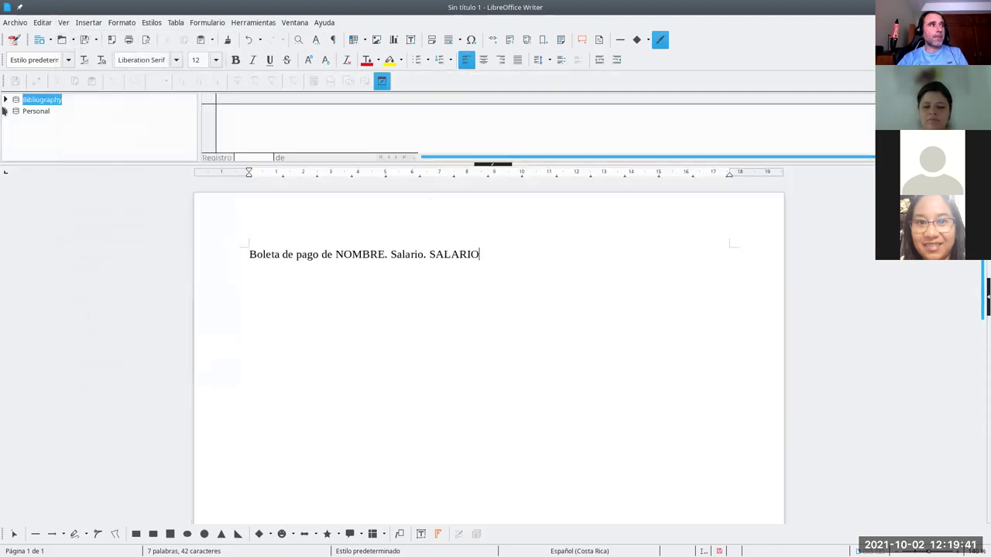
click(36, 113)
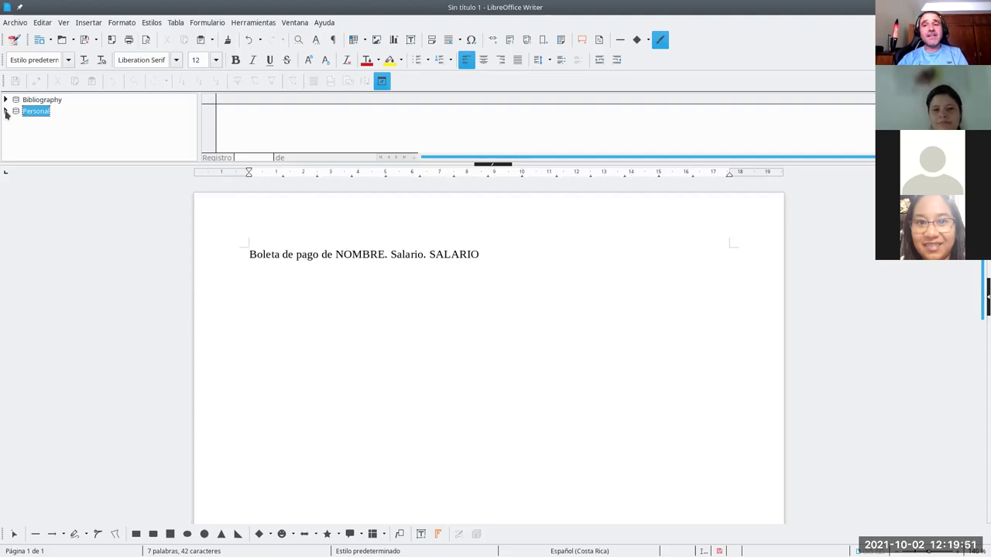
click(5, 112)
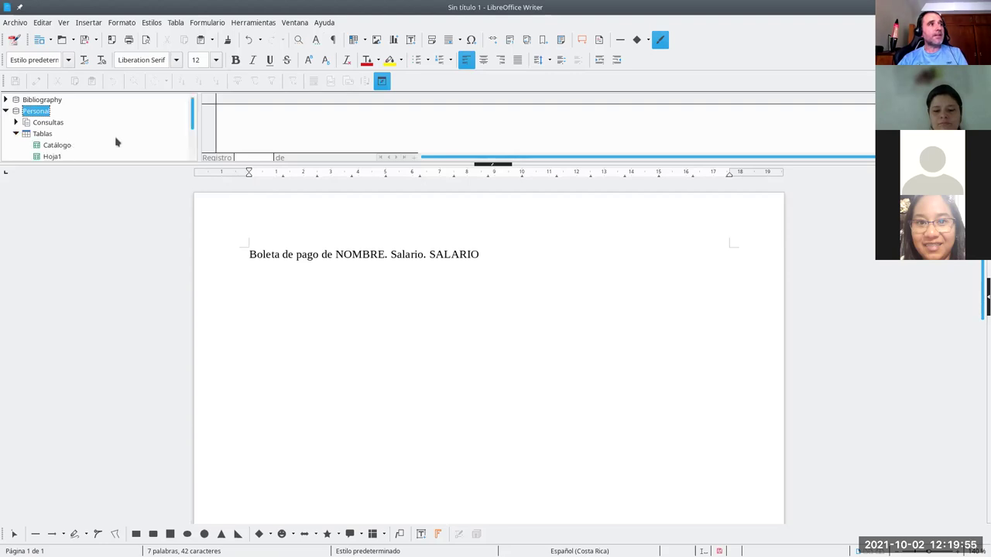
scroll(129, 144, down, 1)
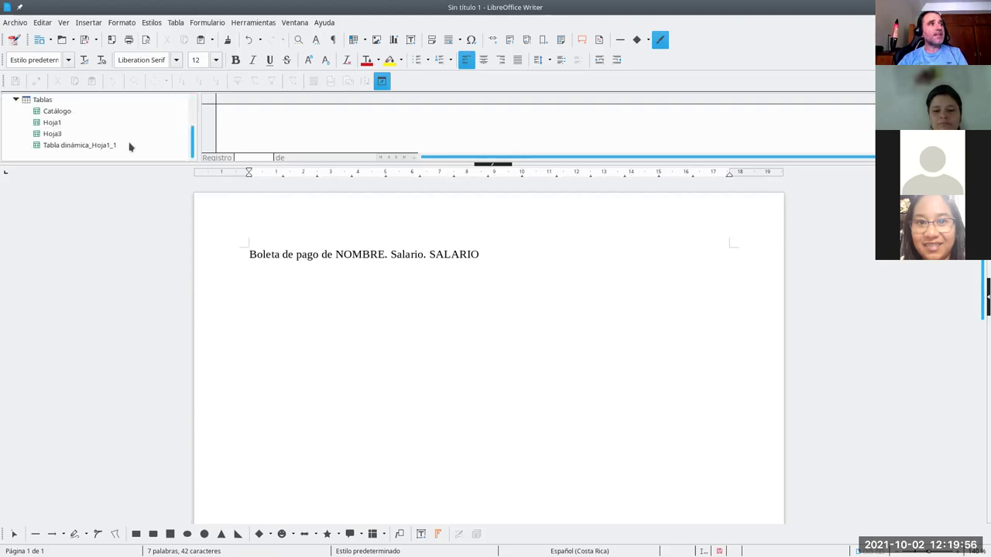
click(52, 123)
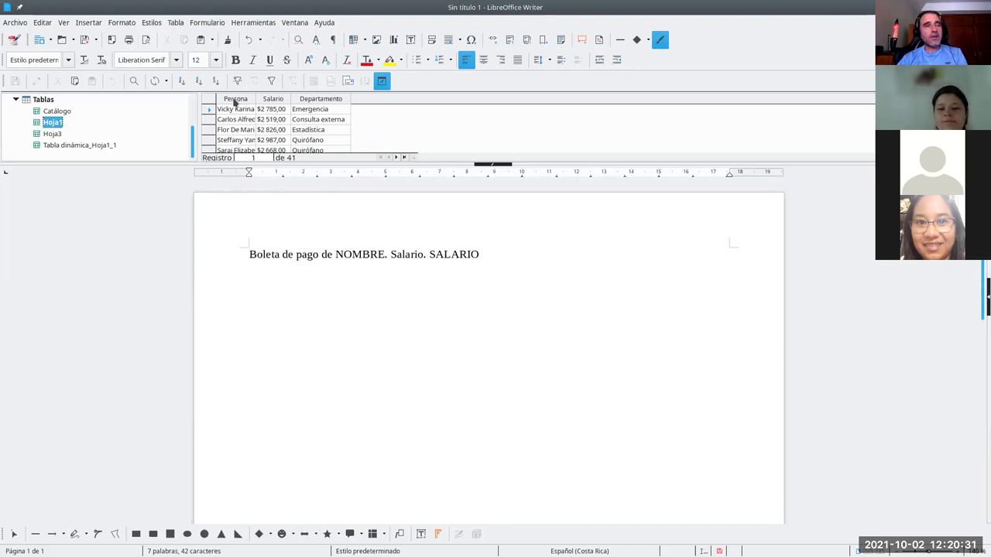
- Replace the NOMBRE and SALARIO placeholders in the pay slip line with the Persona and Salario fields of Hoja1
click(235, 103)
drag(235, 103, 335, 258)
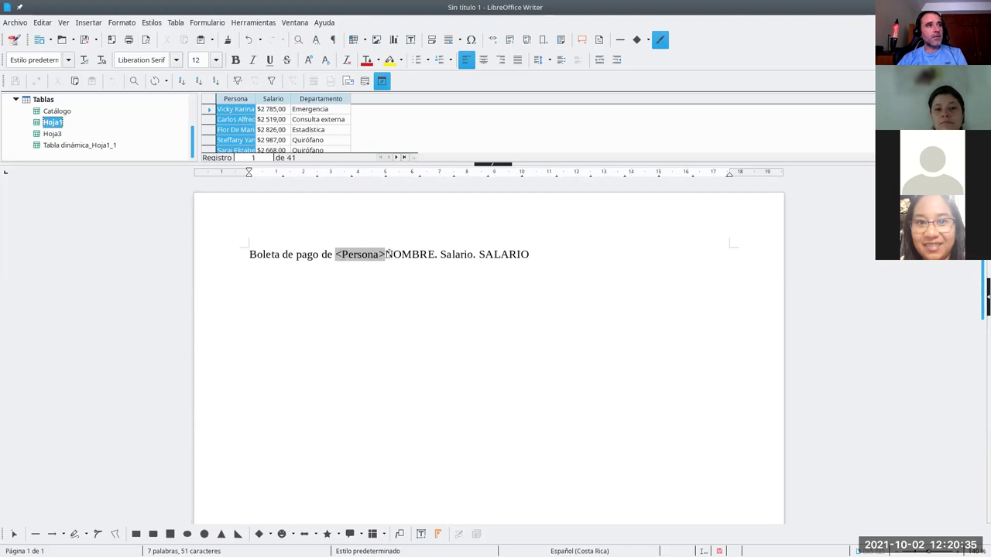
double_click(392, 254)
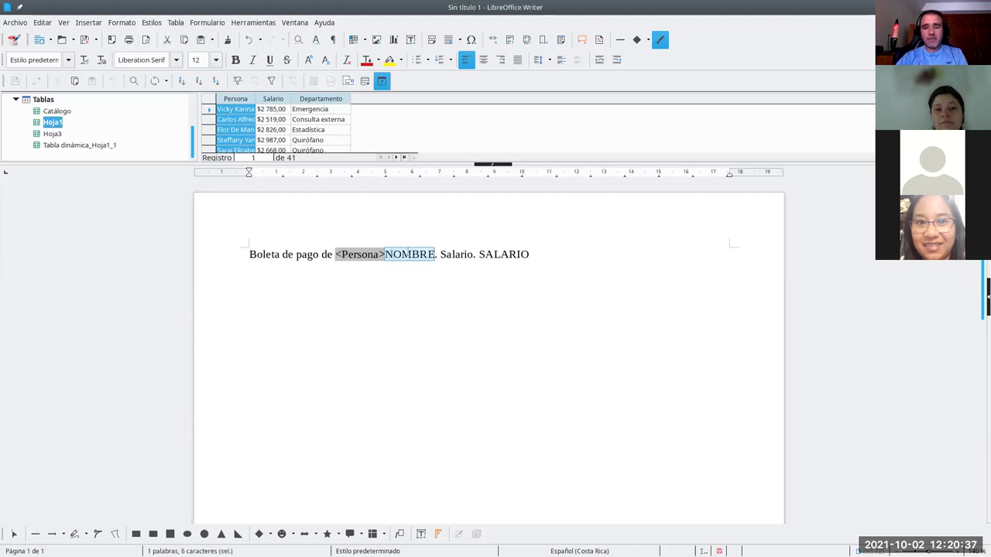
key(Delete)
drag(269, 101, 431, 261)
double_click(524, 254)
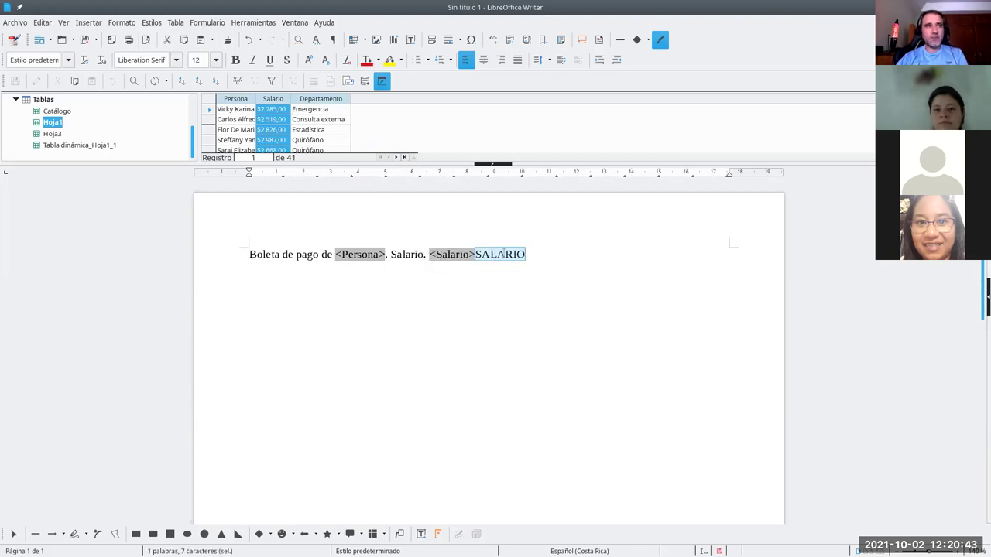
key(Delete)
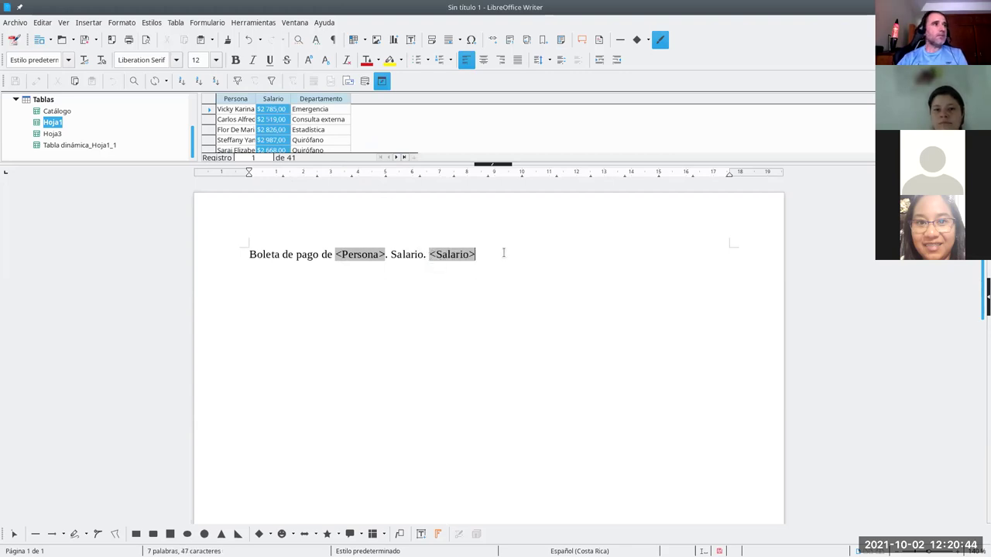
- Add the text "Departamento" followed by the Departamento field and a period, between the Persona field and the word Salario
click(392, 253)
text(D)
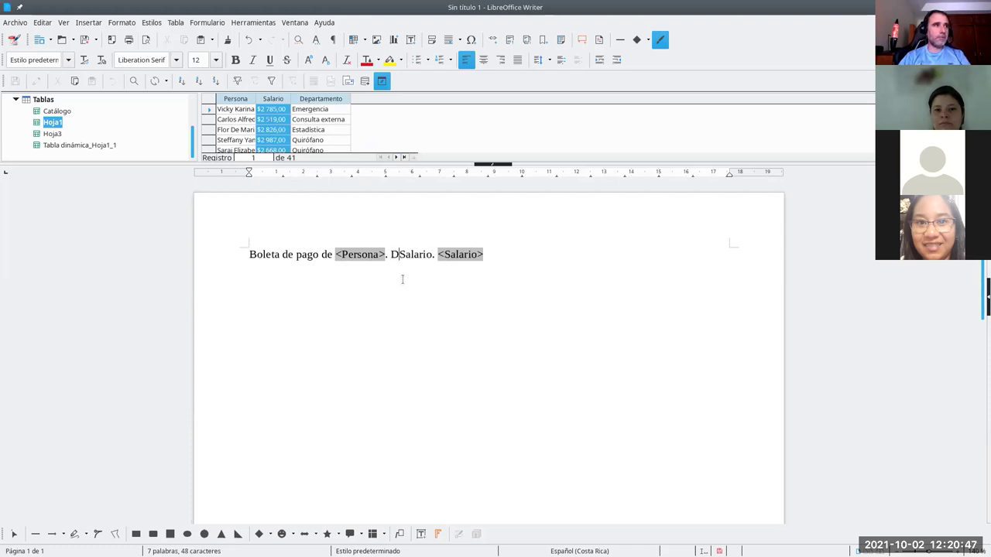
text(epartamento.)
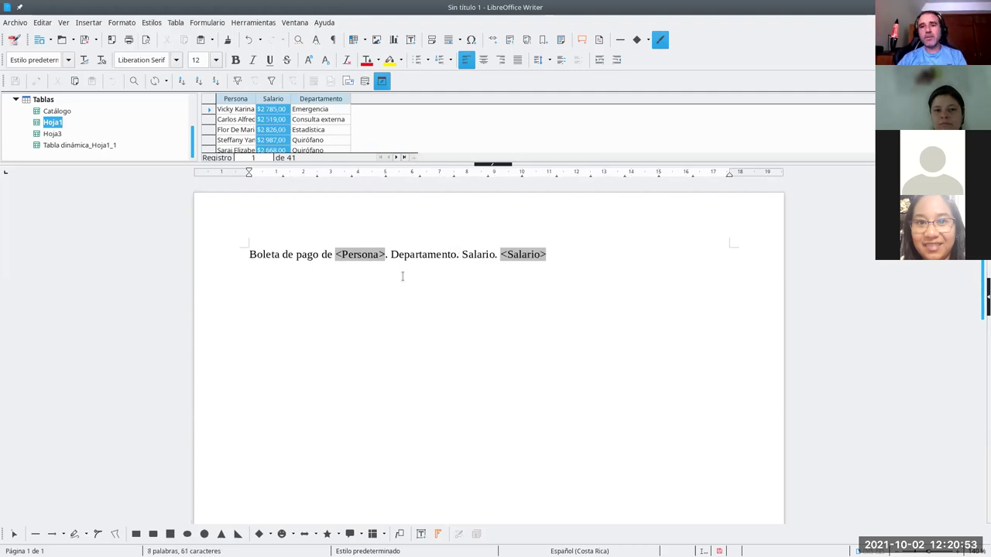
click(310, 101)
drag(310, 101, 457, 263)
key(shift+Left)
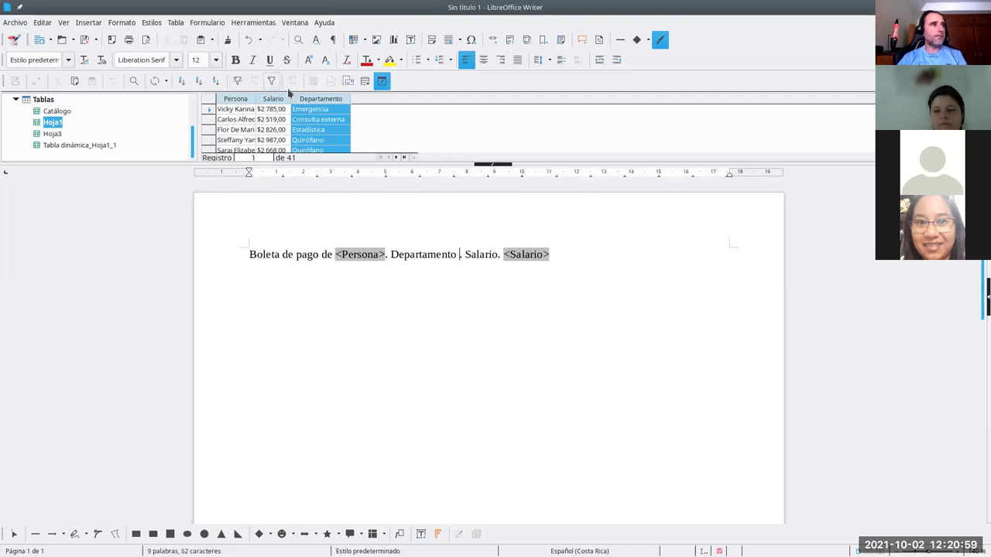
drag(304, 101, 455, 259)
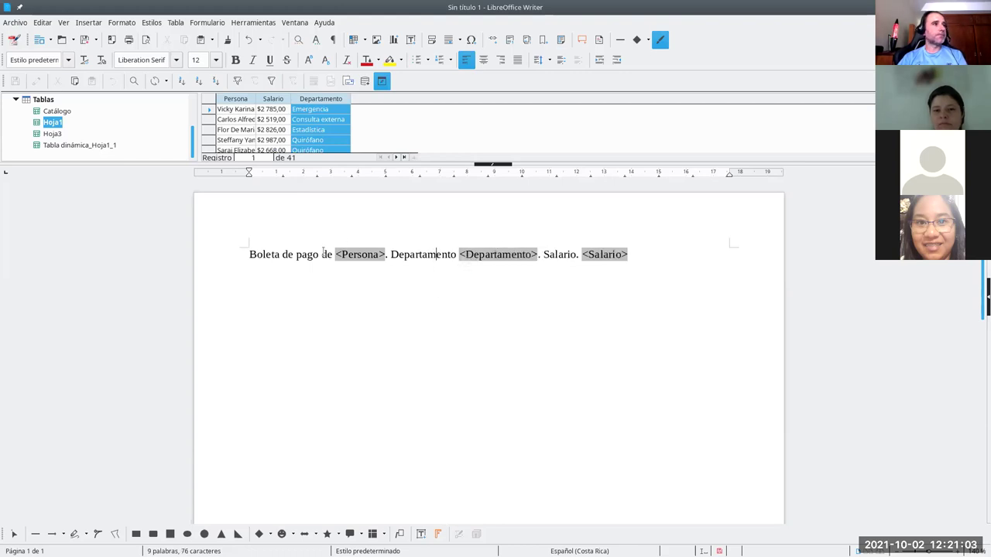
- Make the Persona field in the pay slip line bold
double_click(359, 253)
click(641, 415)
click(235, 60)
click(334, 254)
click(368, 254)
click(235, 59)
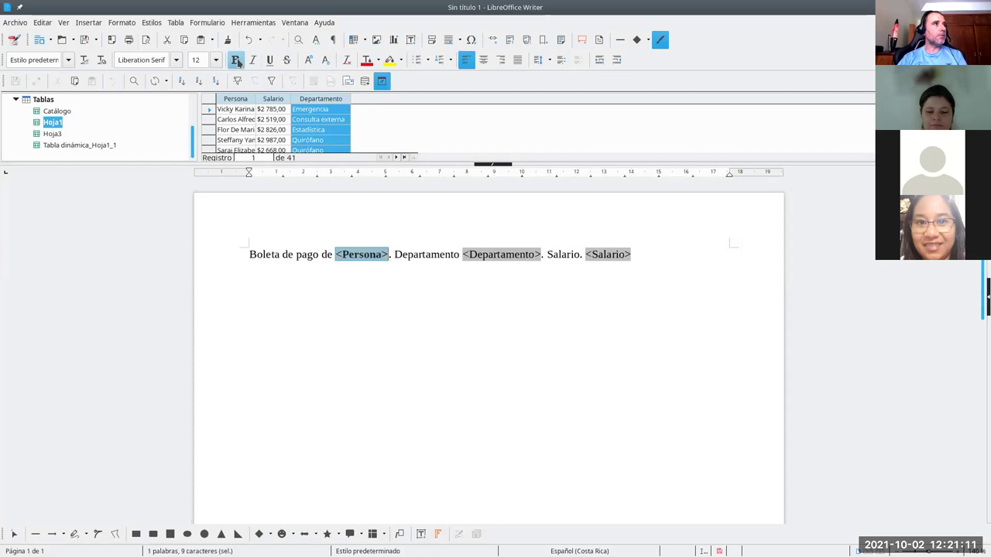
click(431, 252)
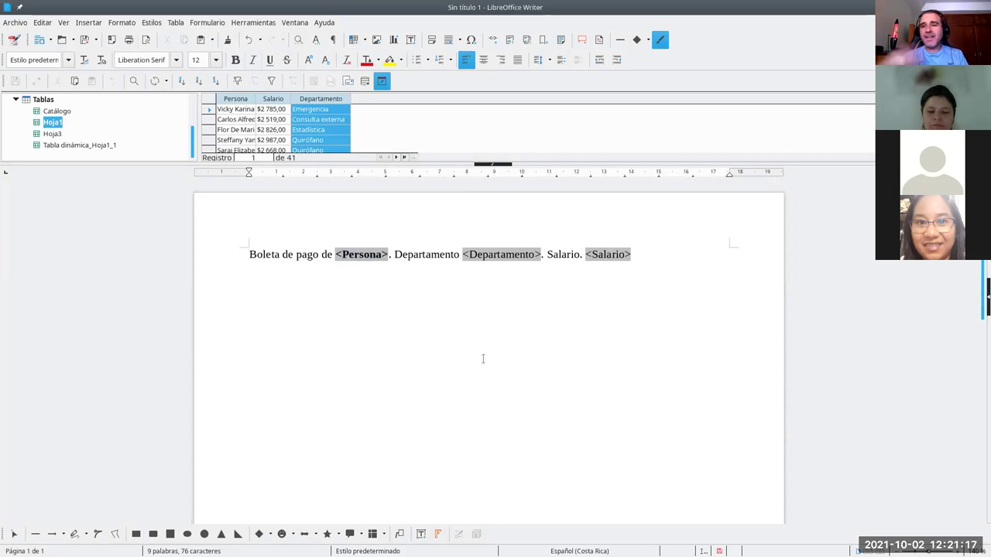
key(End)
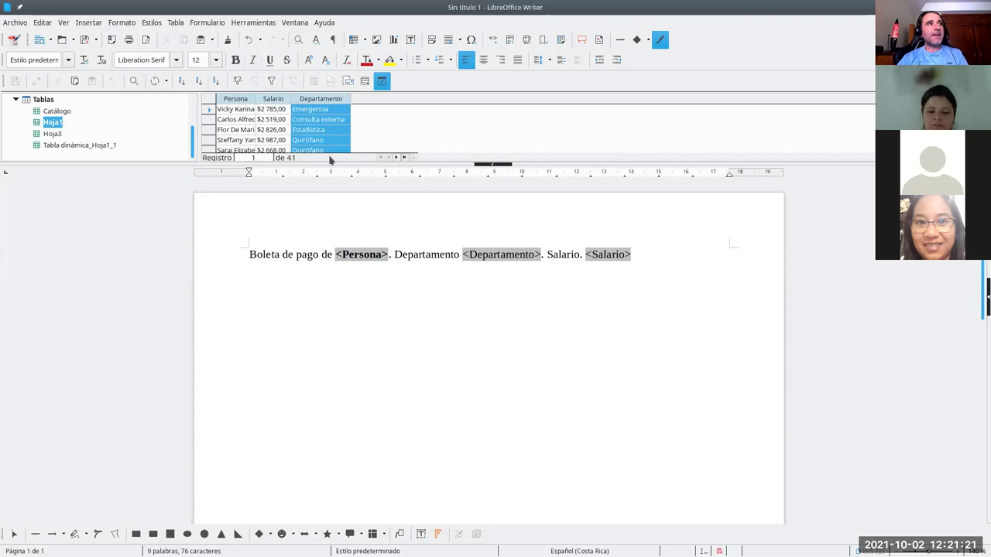
- Display the mail merge toolbar (Combinación de correspondencia)
click(62, 23)
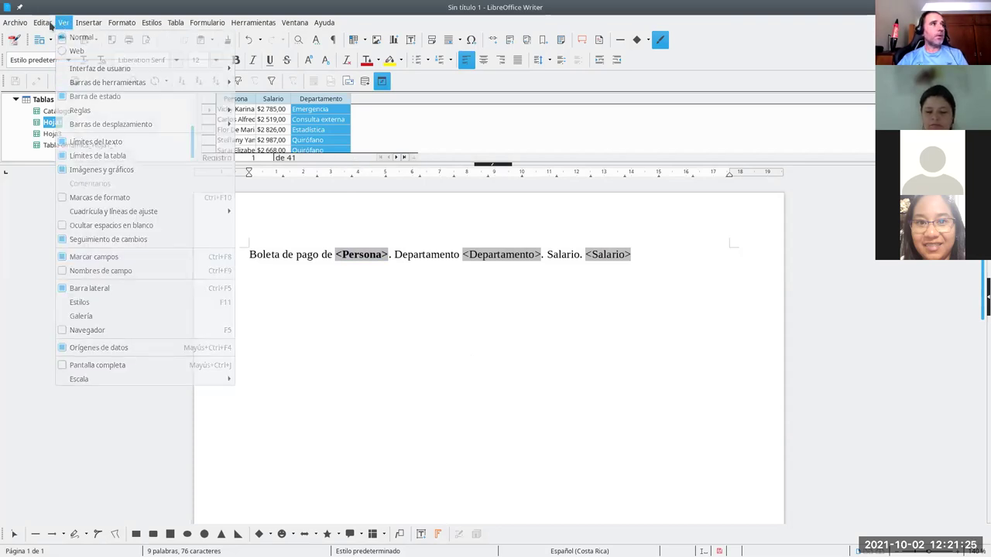
mouse_move(91, 82)
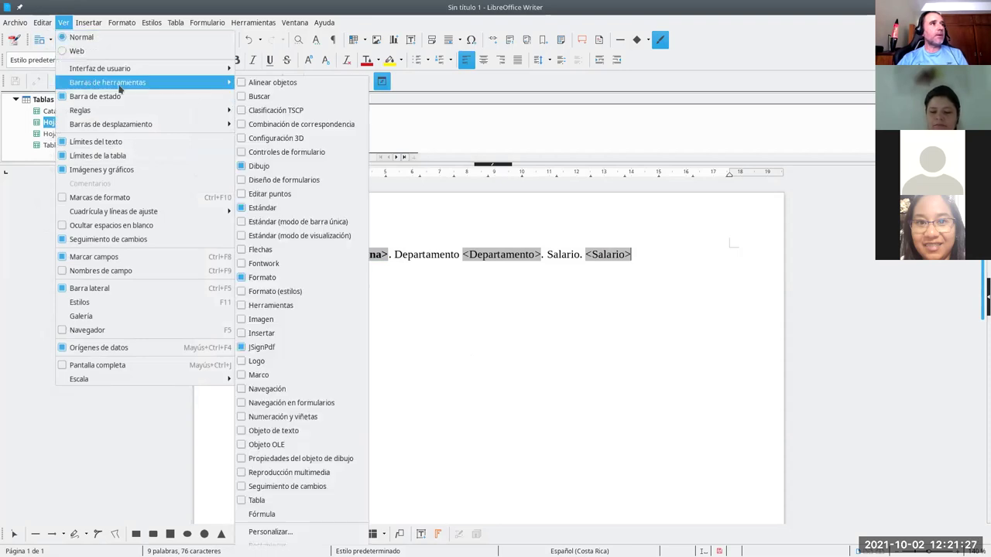
click(297, 167)
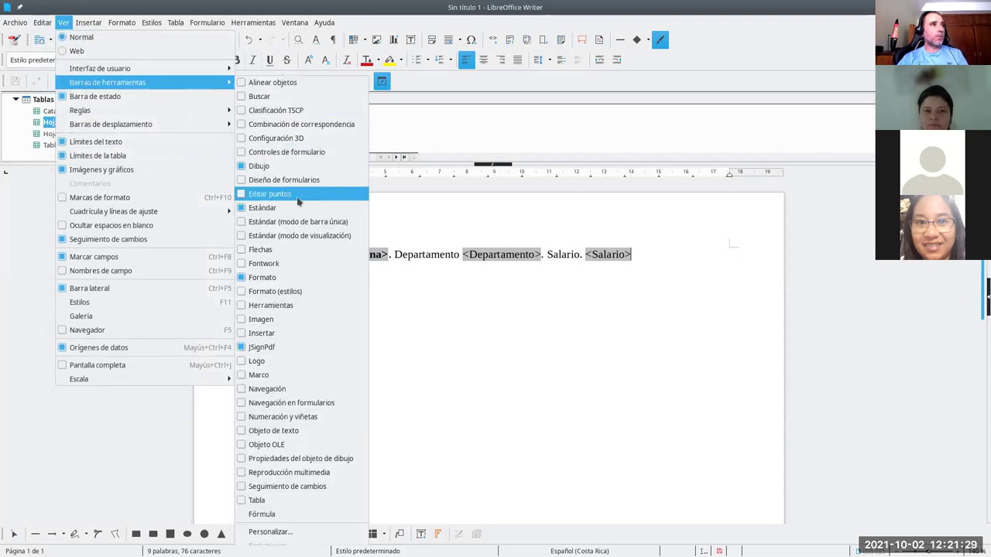
click(277, 126)
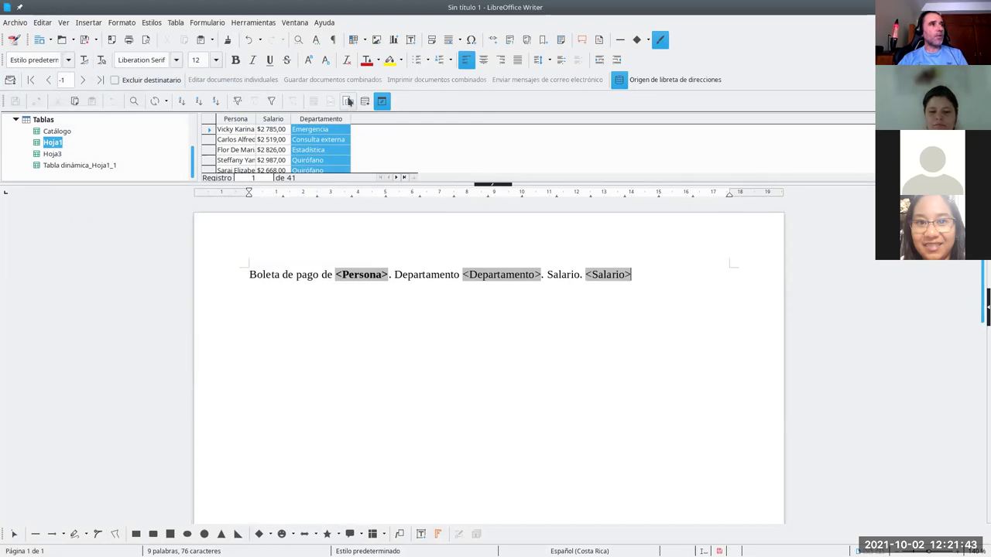
- Try to activate the mail merge by completing its wizard with the current document as a letter, without an address block
click(347, 101)
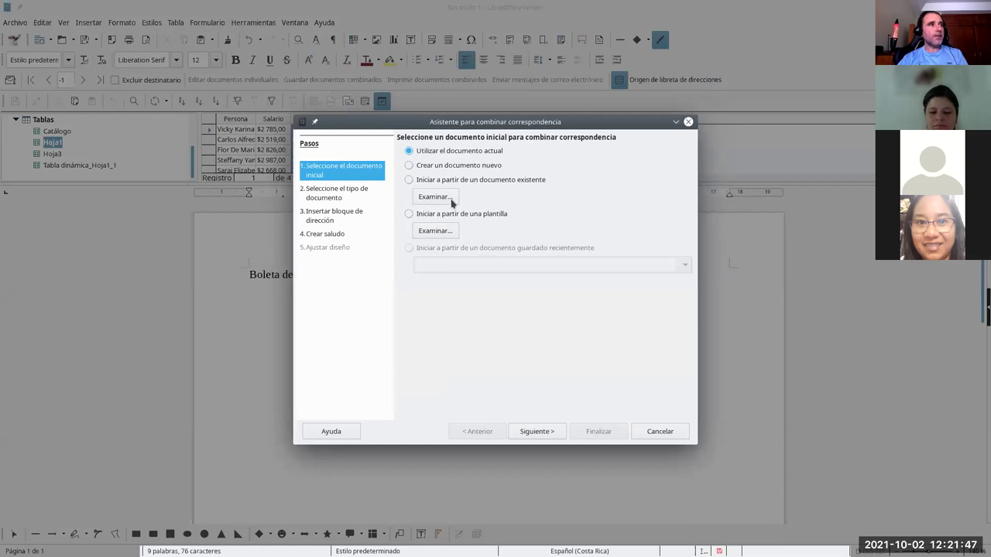
click(545, 434)
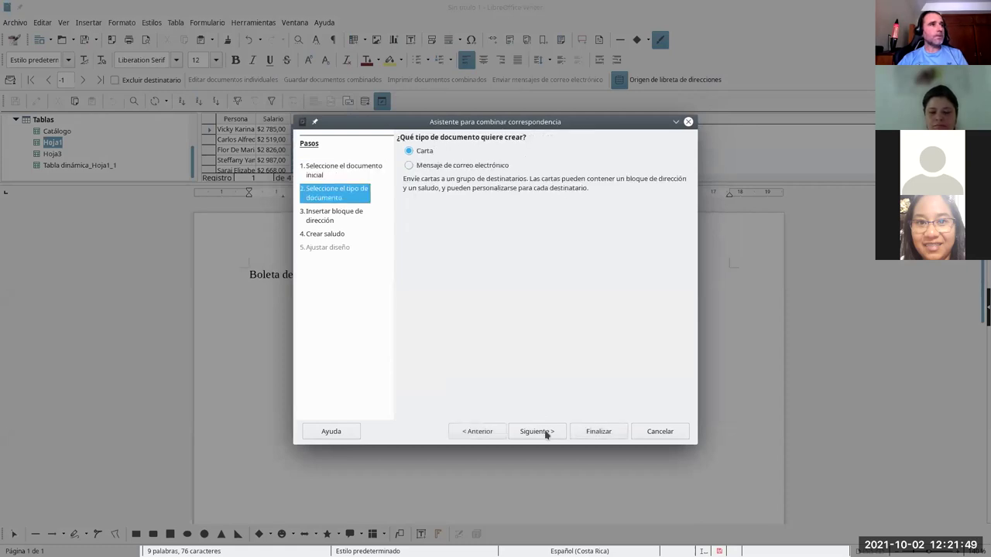
click(545, 436)
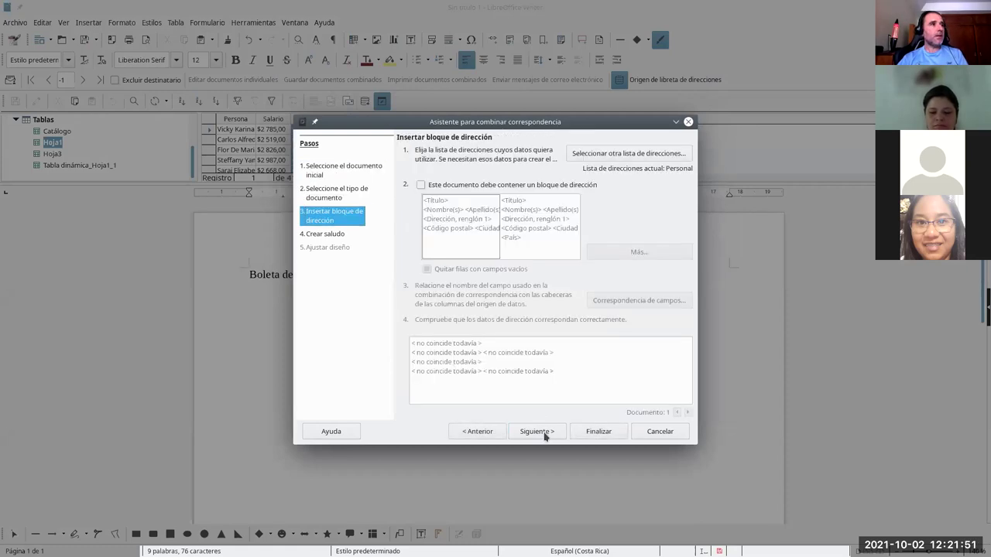
click(543, 434)
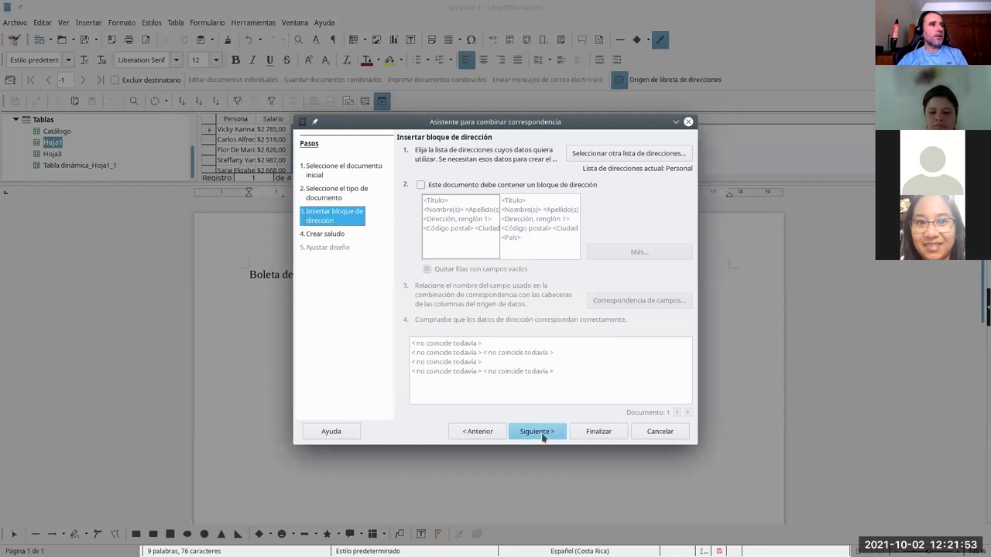
click(595, 438)
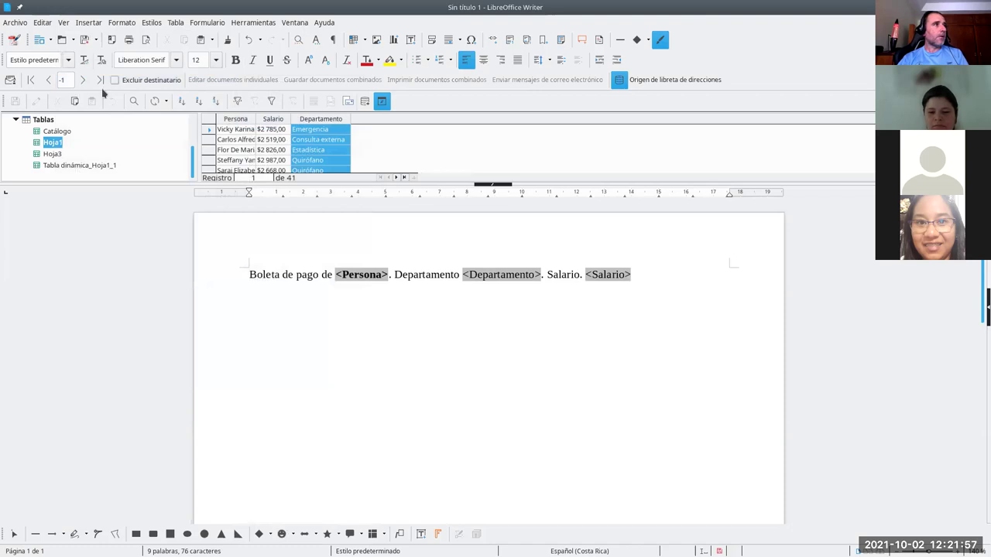
click(10, 80)
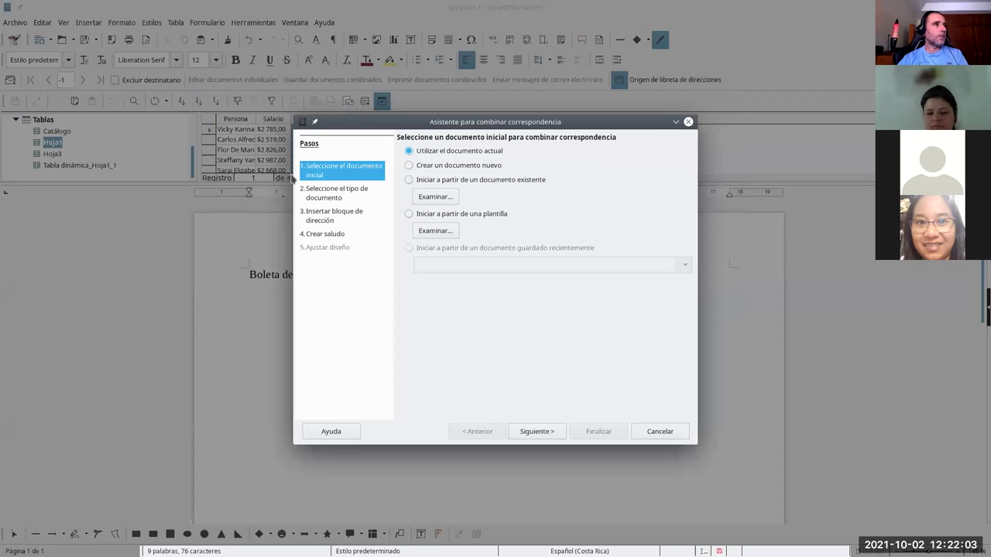
click(660, 431)
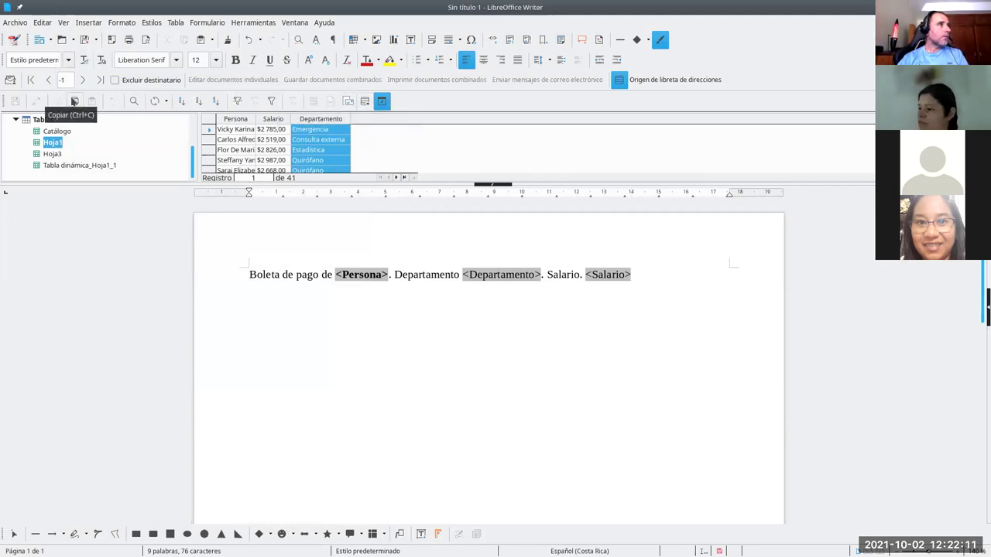
- Try the mail merge wizard on the current document again, finishing at the greeting stage, and hide and redisplay the data sources
click(11, 79)
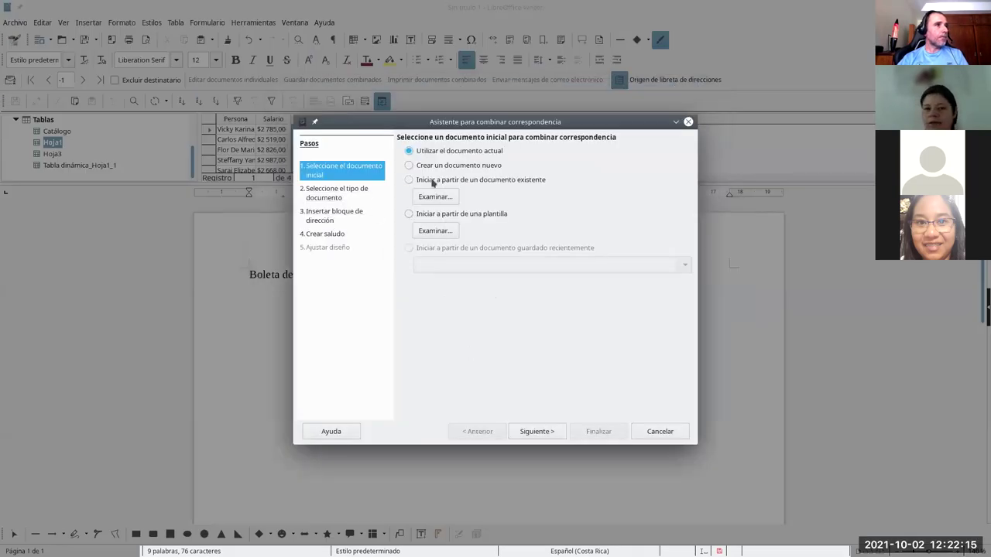
click(554, 431)
click(546, 432)
click(547, 432)
click(587, 432)
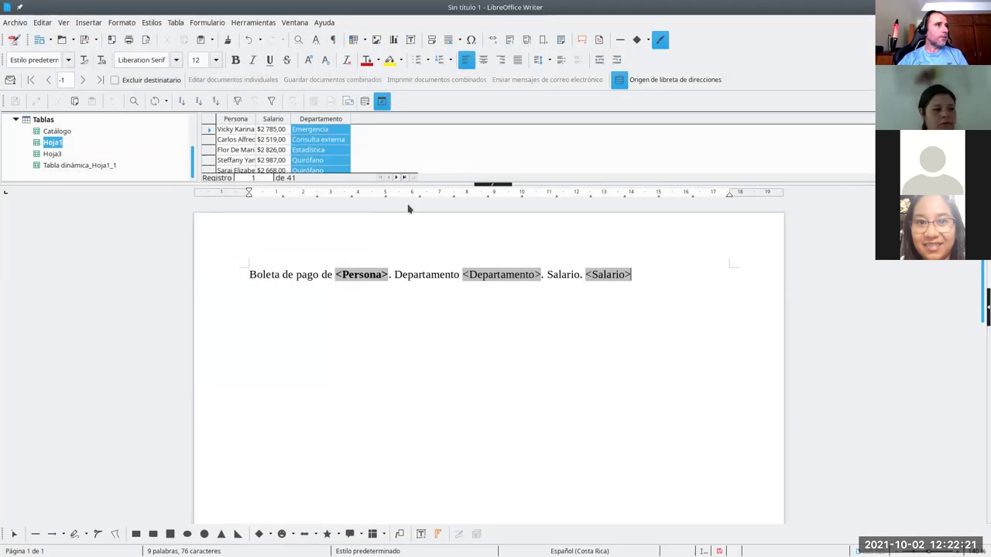
click(620, 80)
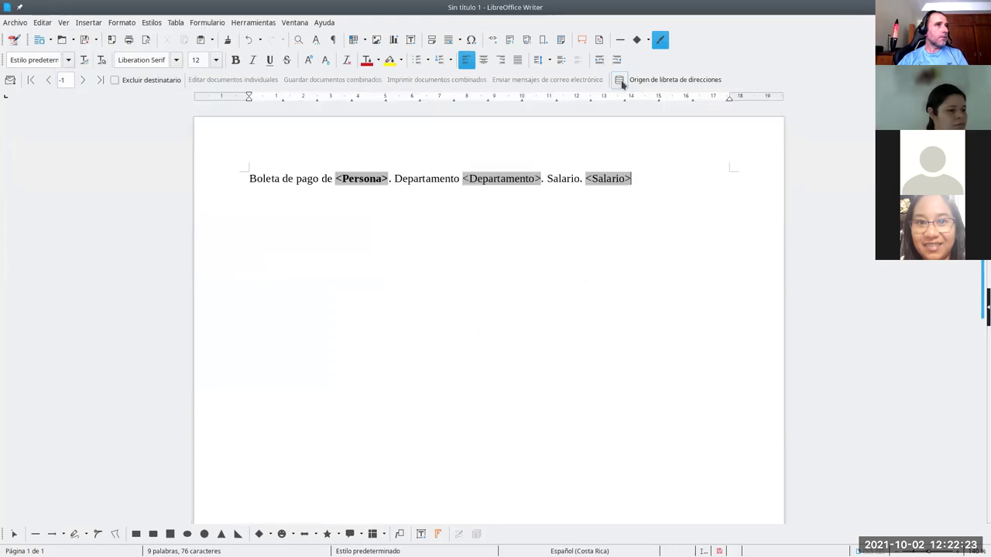
click(620, 81)
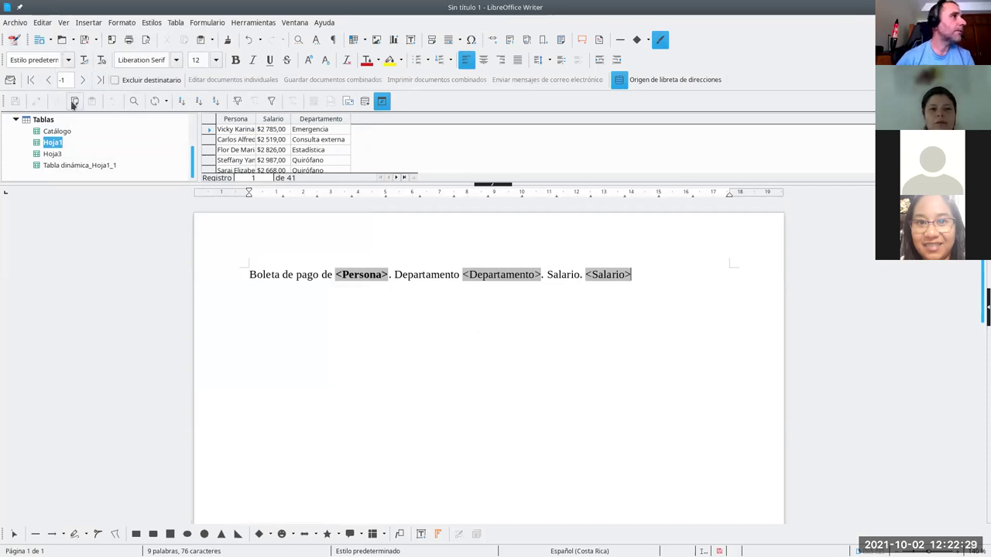
- Complete the mail merge wizard with a new letter document, without address block or greeting, and return to the pay slip document
click(349, 102)
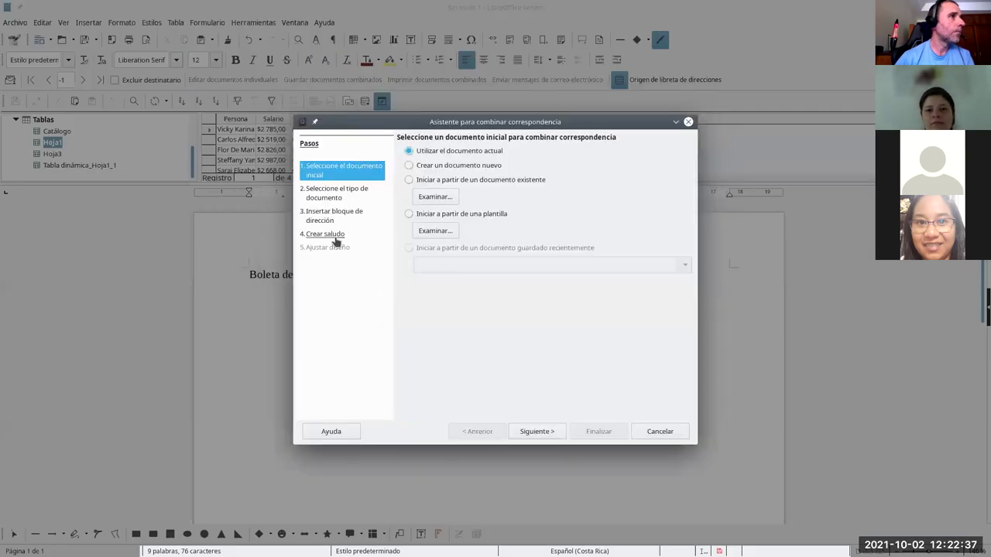
click(418, 168)
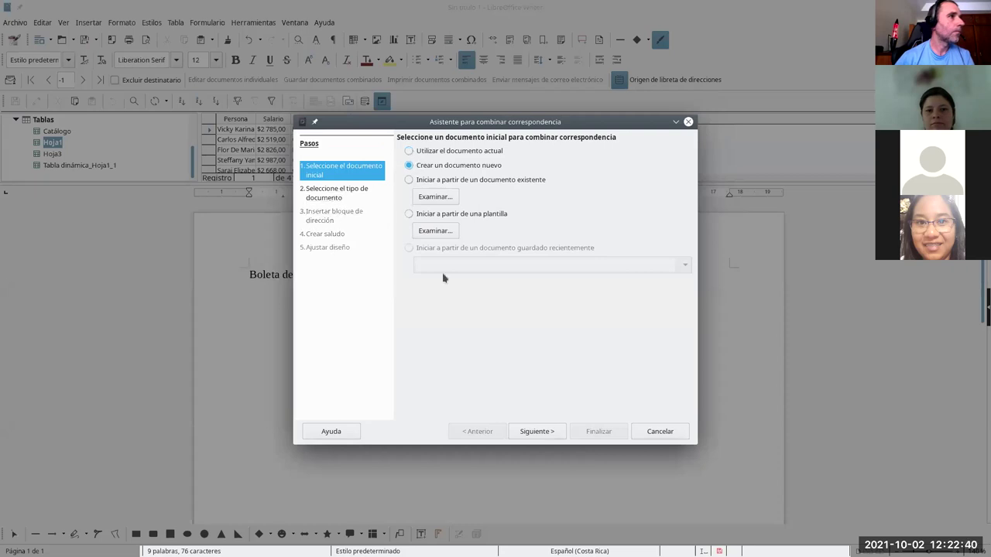
click(542, 433)
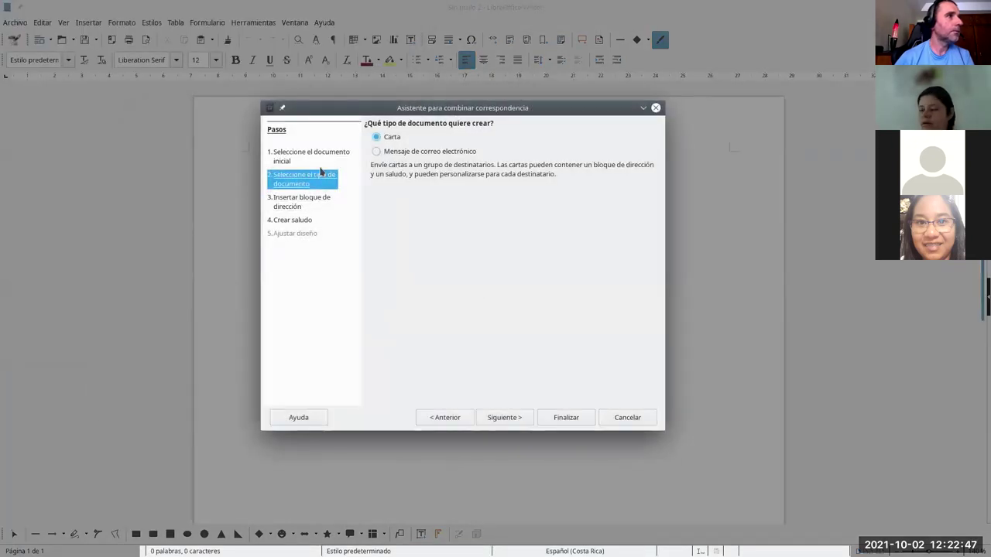
click(323, 159)
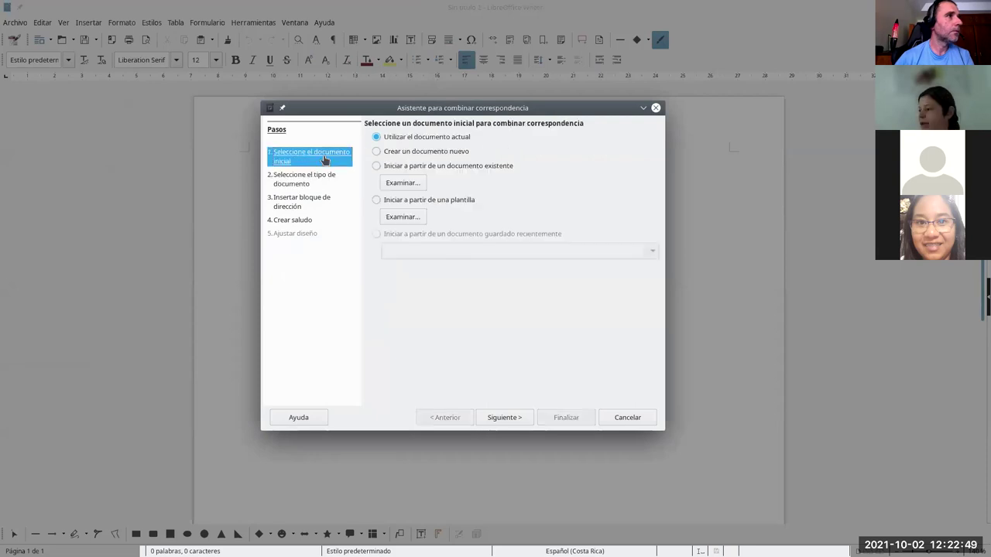
click(516, 418)
click(516, 418)
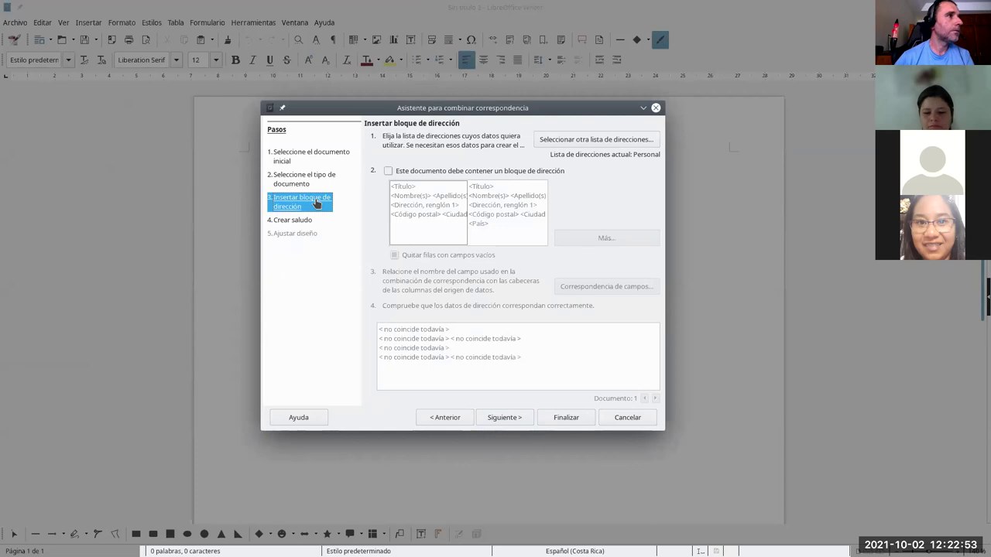
click(303, 222)
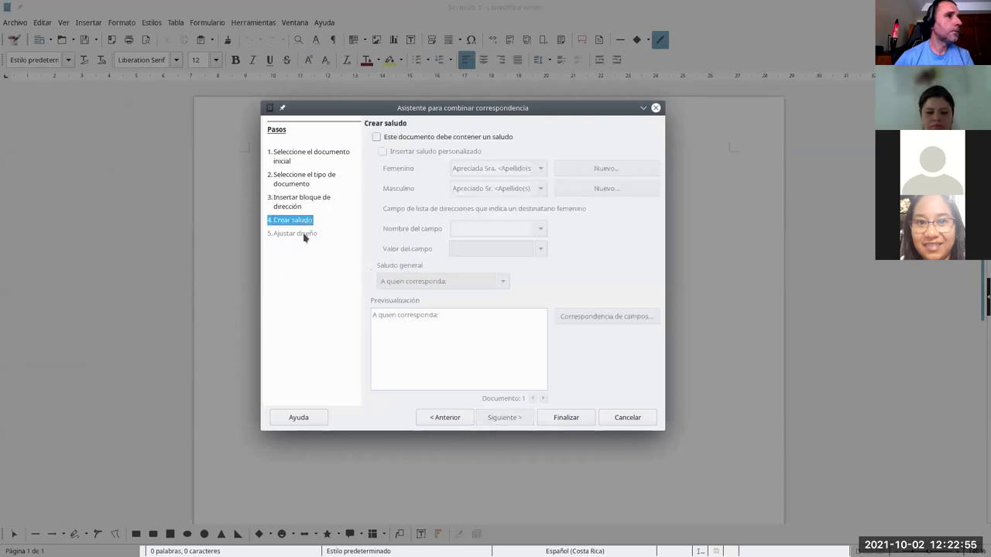
click(573, 417)
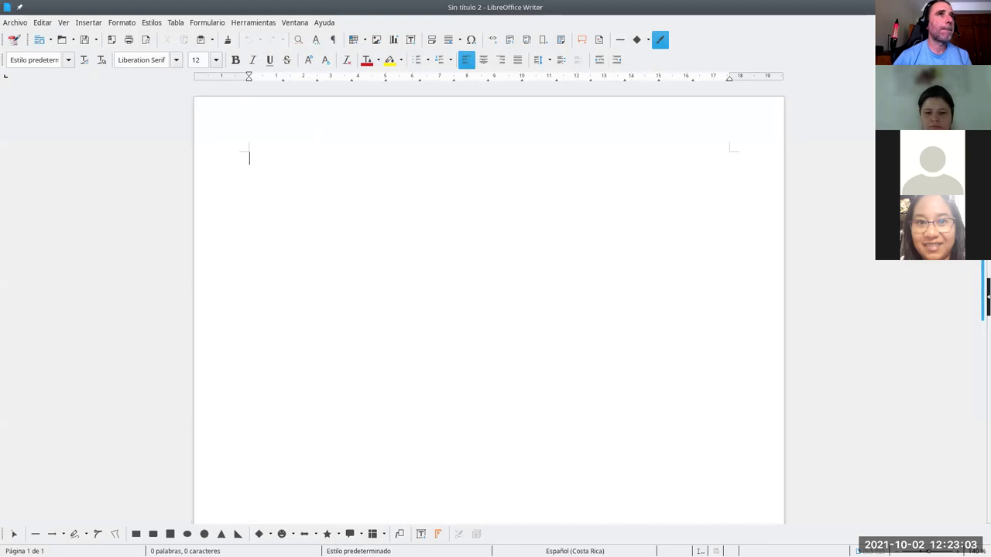
key(alt+Tab)
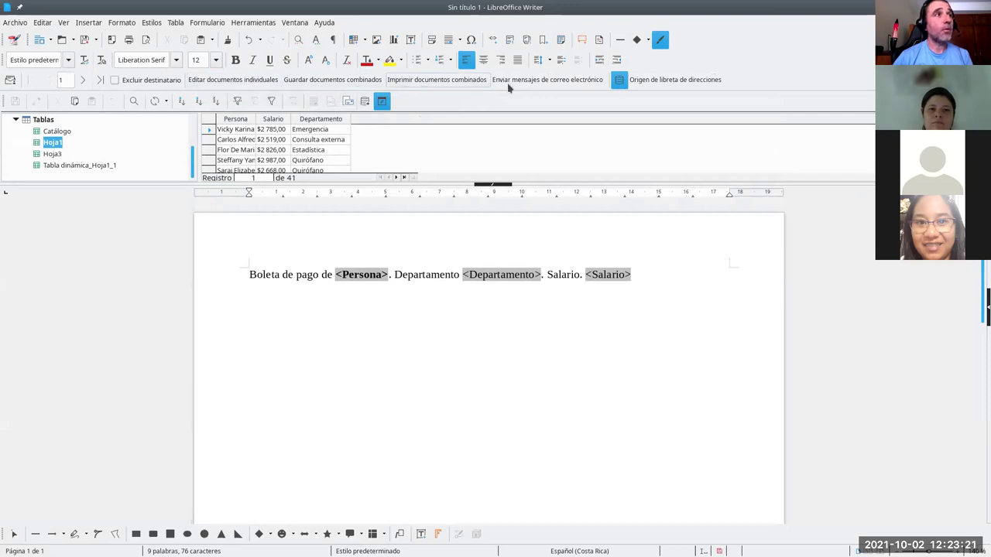
- Try to save the merged pay slips as individual documents named Boleta in the Semana 7 folder
click(331, 81)
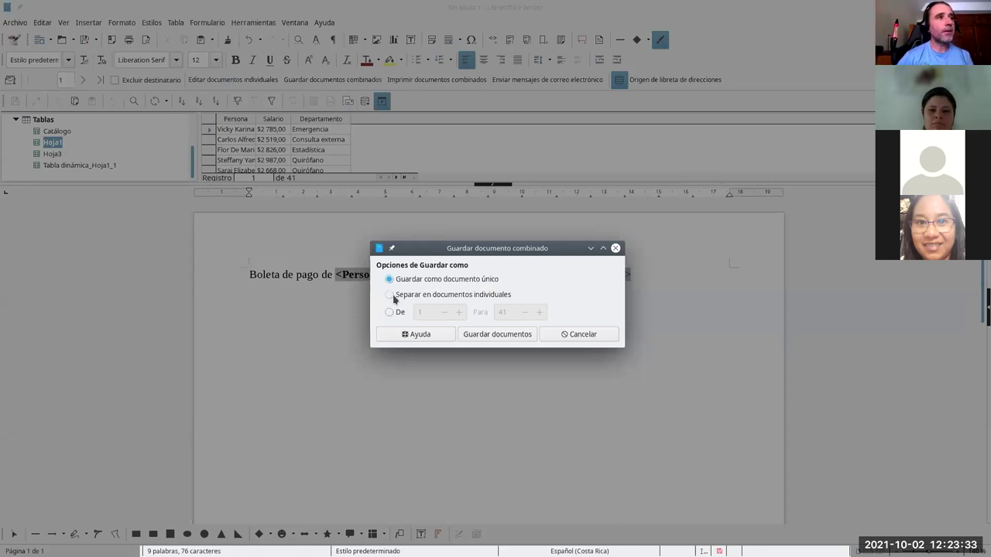
click(394, 297)
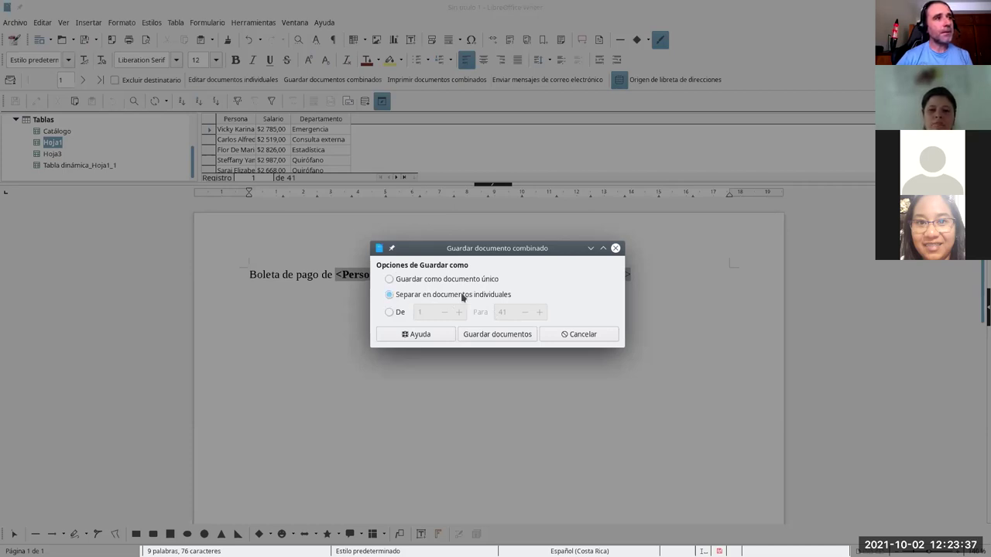
click(495, 337)
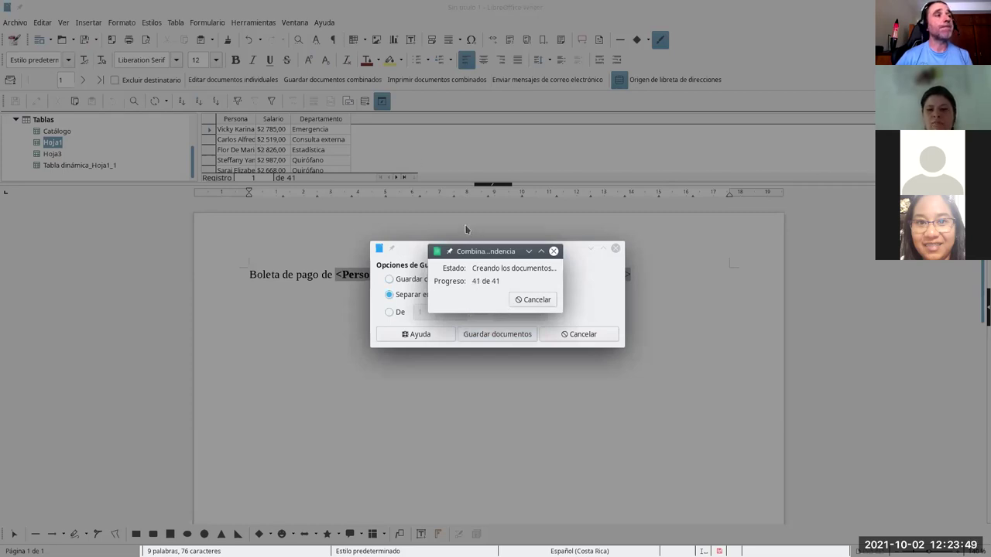
click(521, 335)
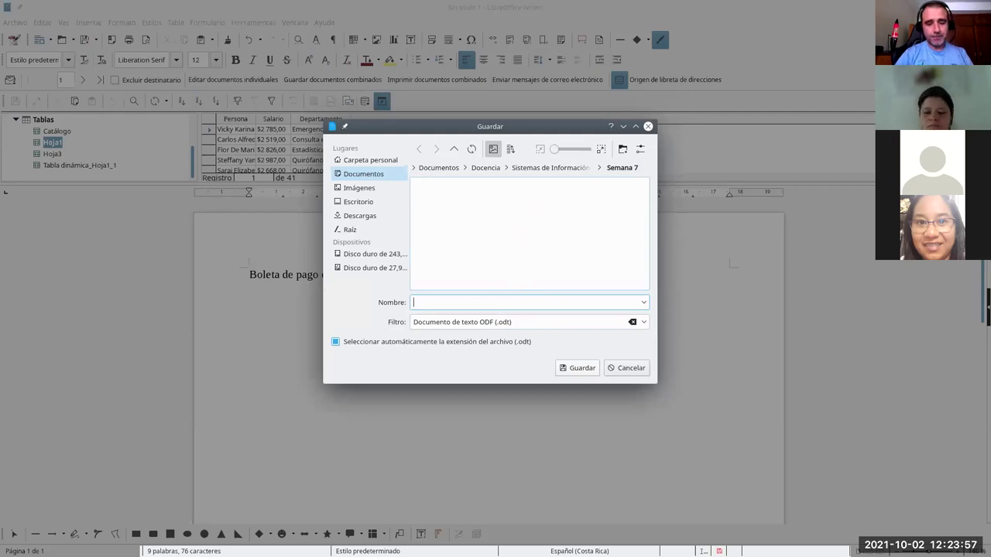
text(Boleta)
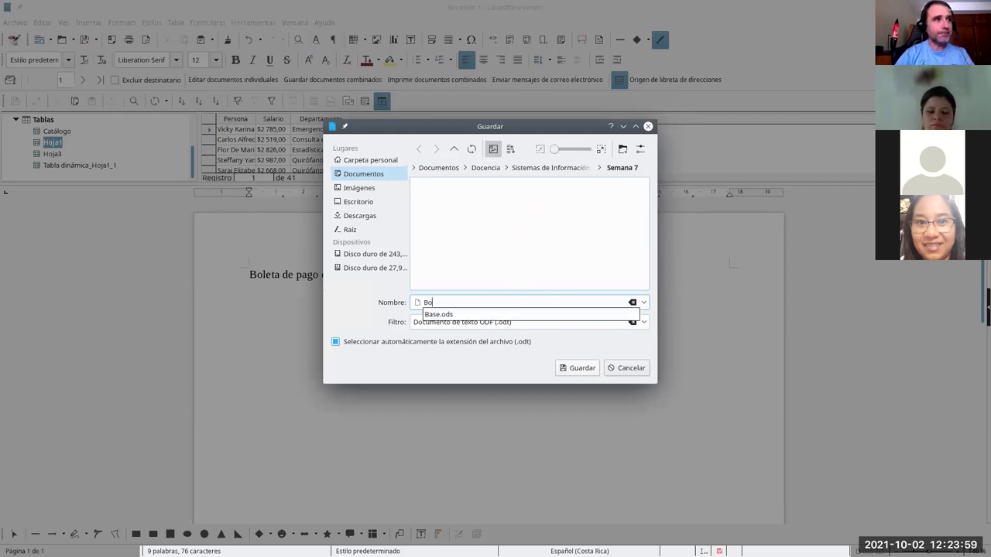
click(593, 370)
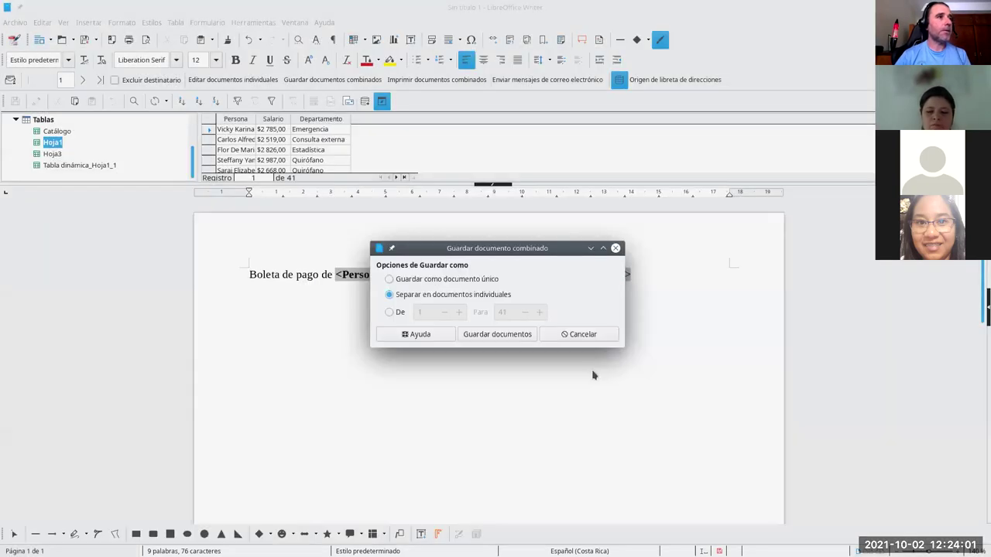
click(626, 376)
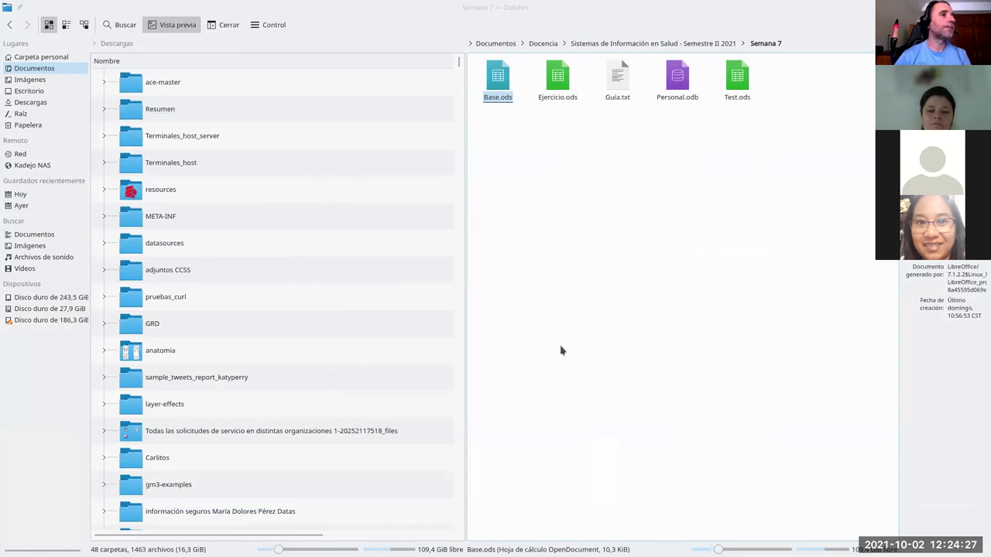
click(672, 506)
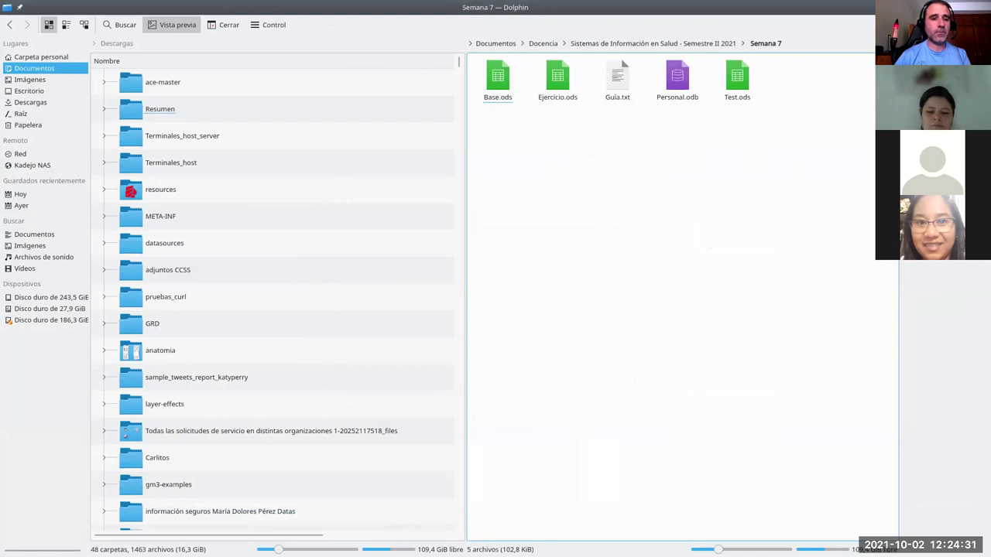
key(alt+Tab)
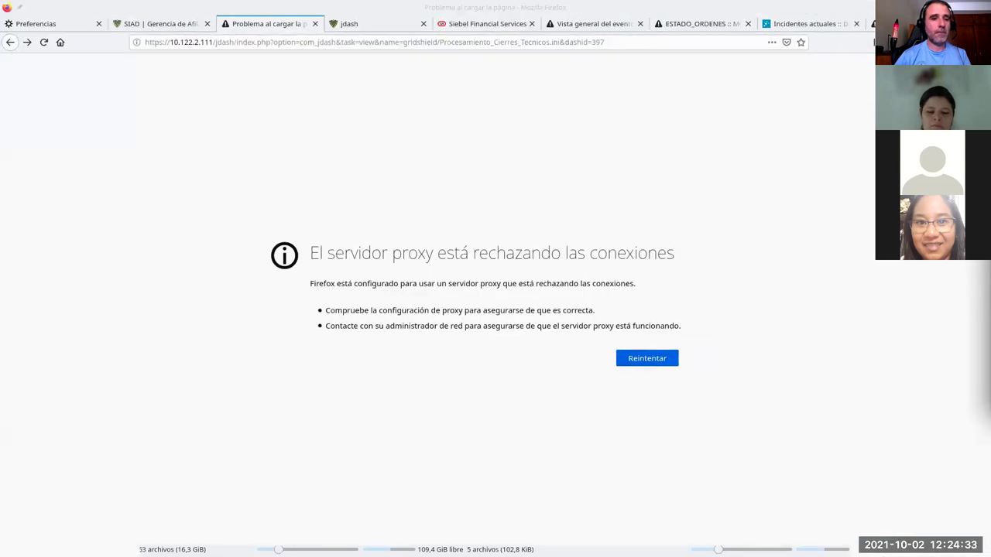
key(alt+Tab)
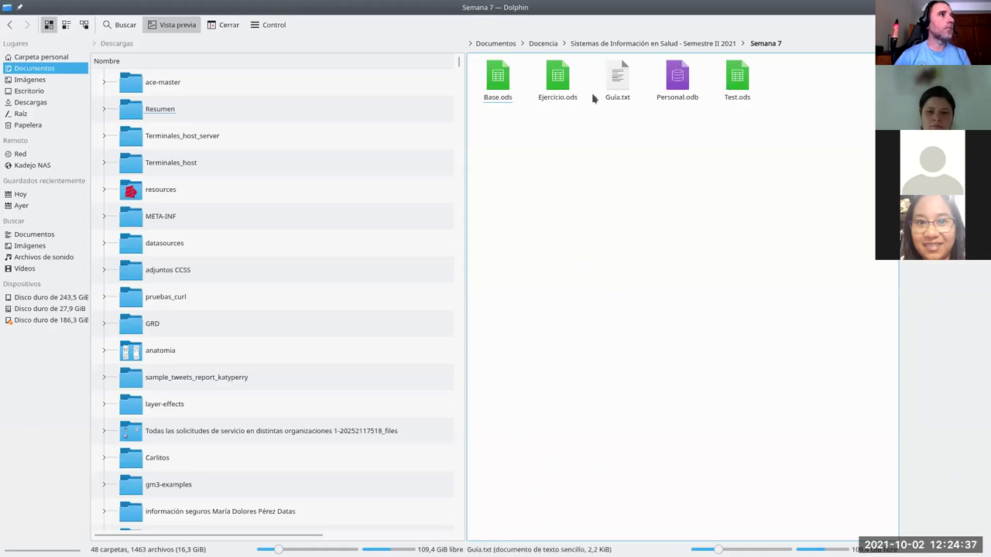
drag(511, 99, 914, 59)
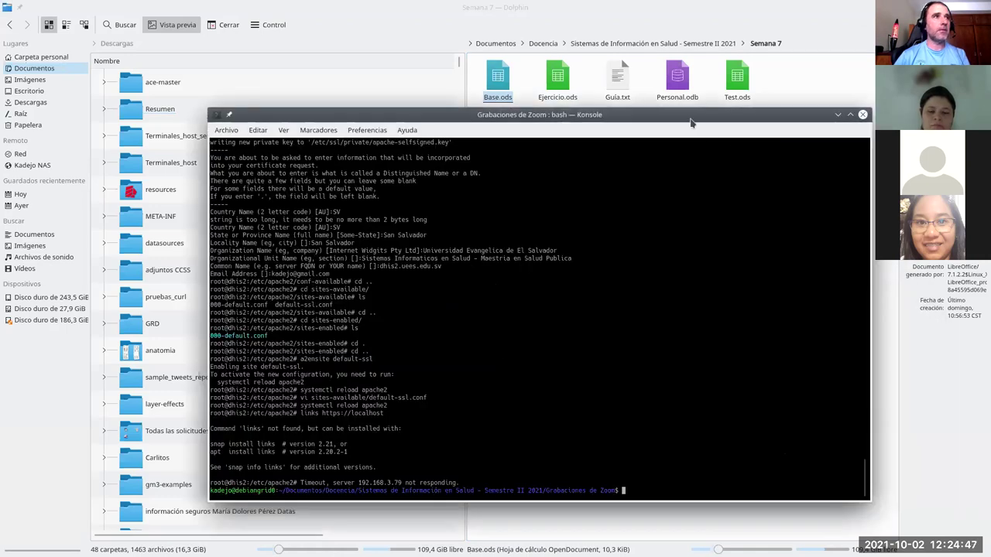
drag(691, 122, 990, 286)
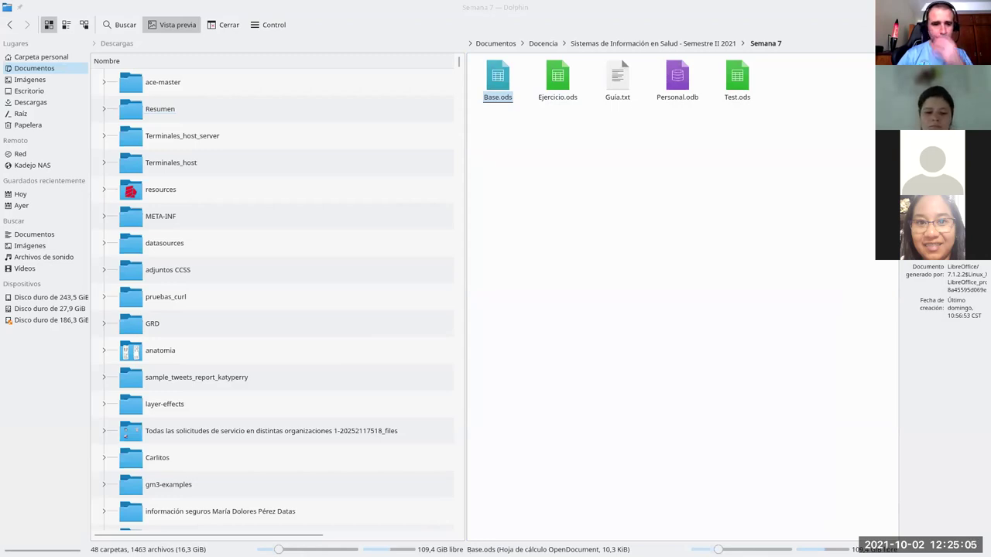
- Reopen LibreOffice through Ejercicio.ods, recover all the listed documents, and dismiss the tip of the day over the pay slip
double_click(551, 99)
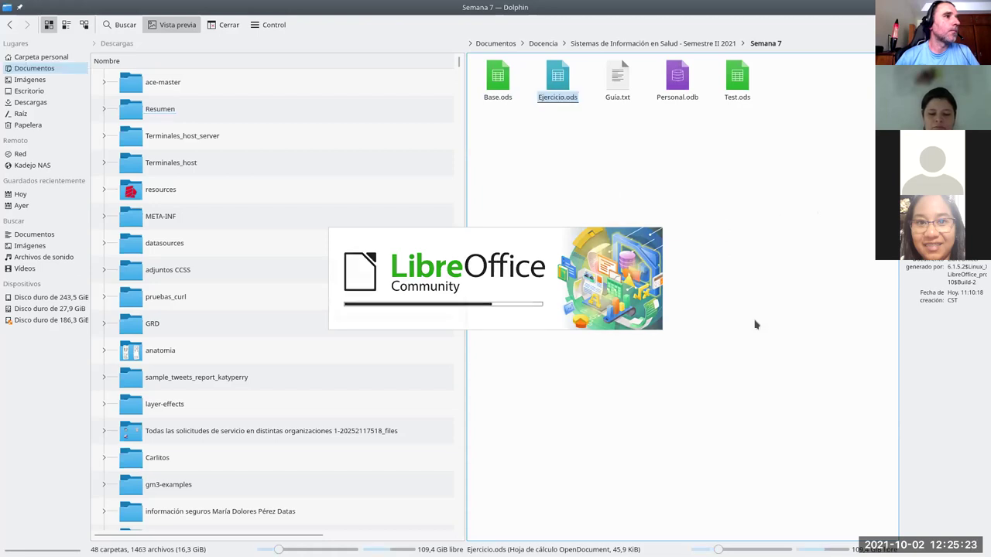
click(45, 122)
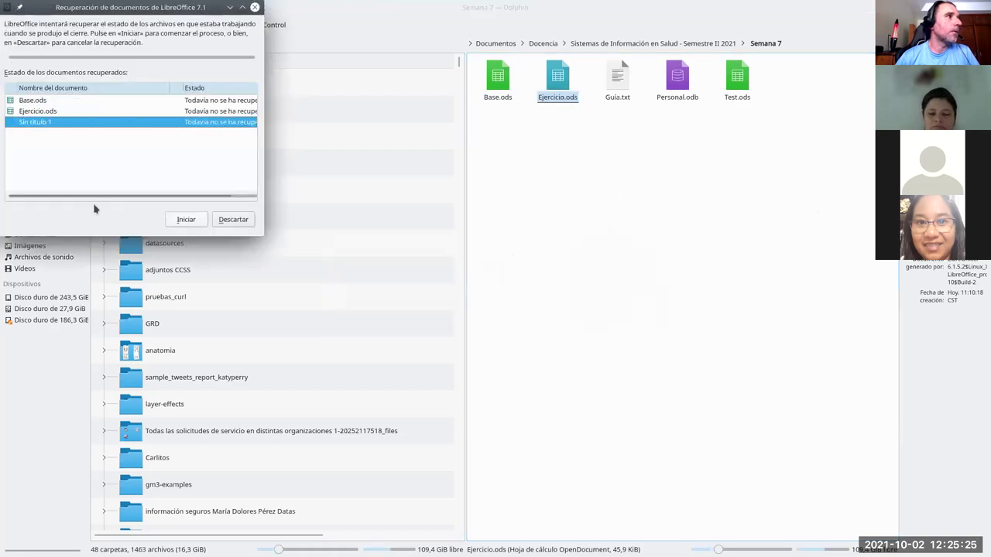
click(183, 221)
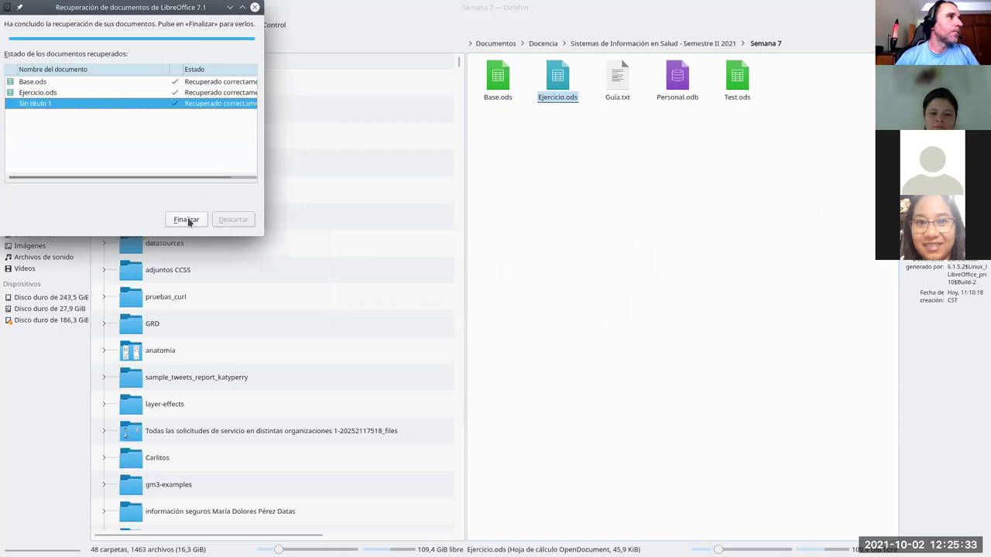
click(186, 220)
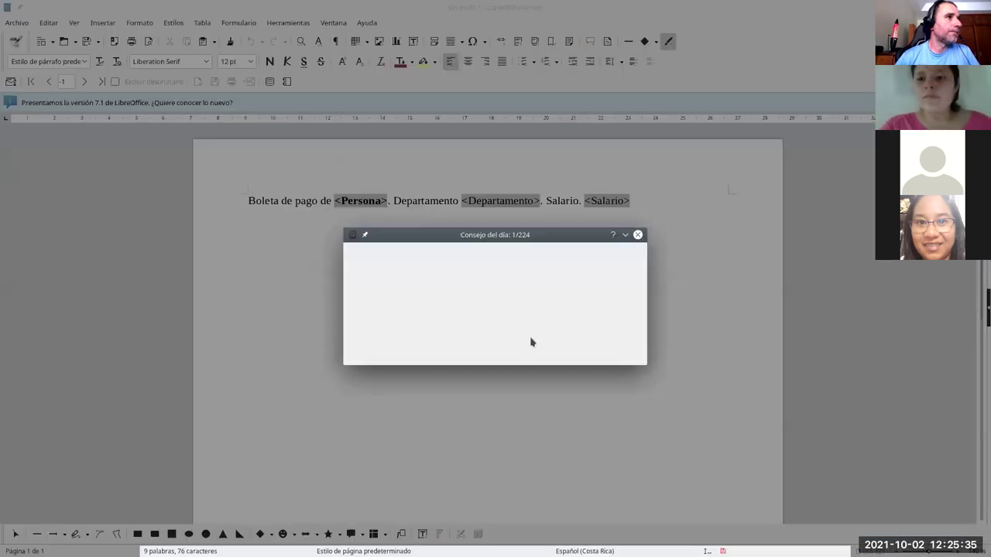
click(638, 235)
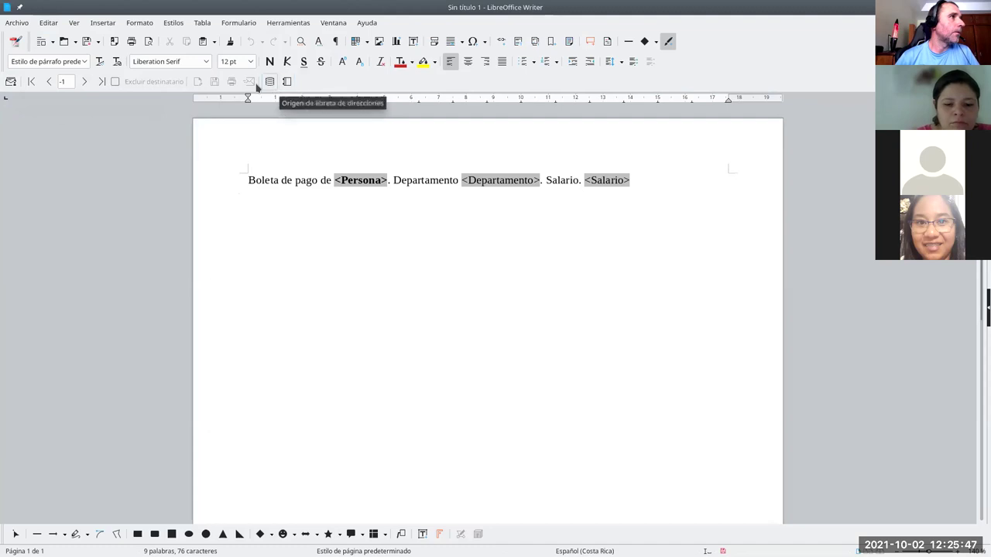
- Complete the mail merge wizard with the current document, leaving out the greeting
click(10, 82)
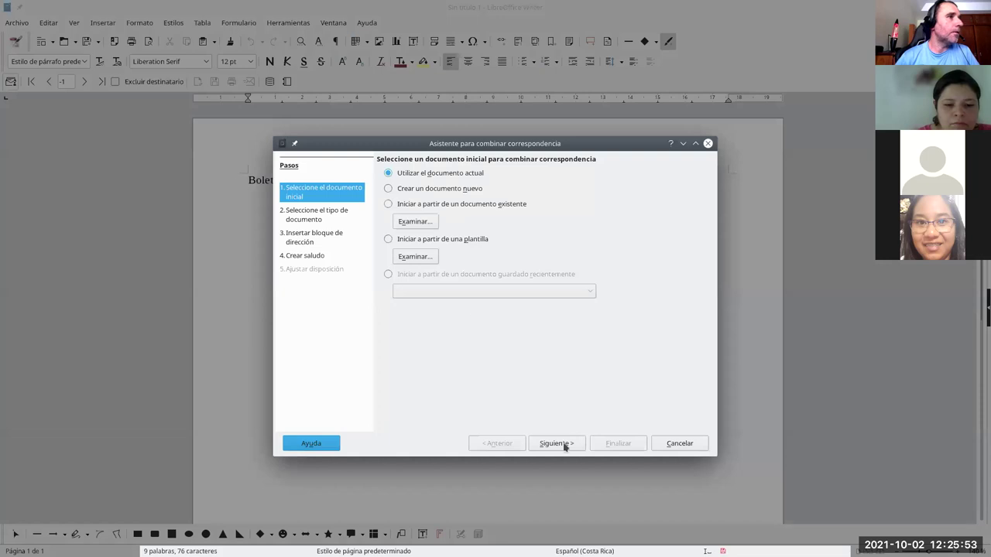
click(565, 445)
click(564, 444)
click(564, 444)
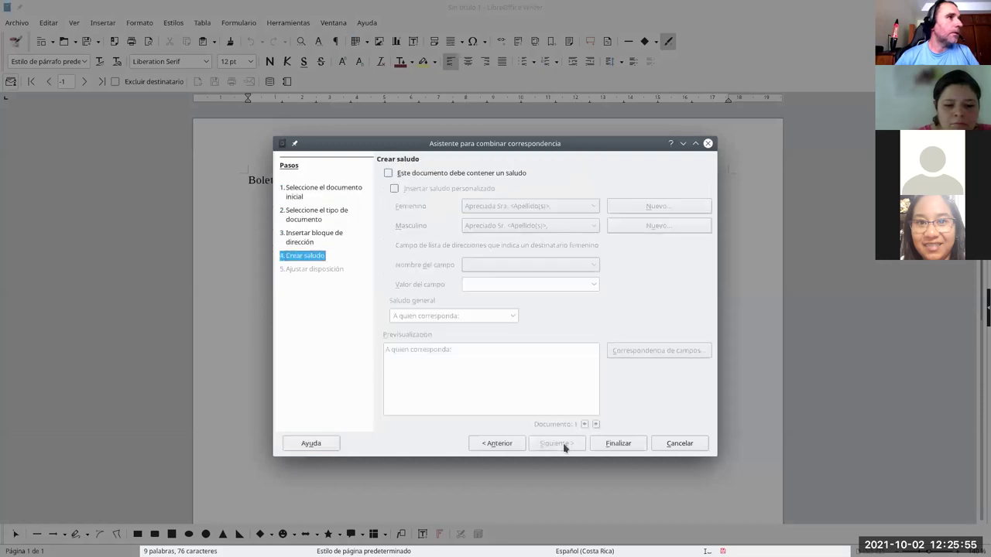
click(618, 445)
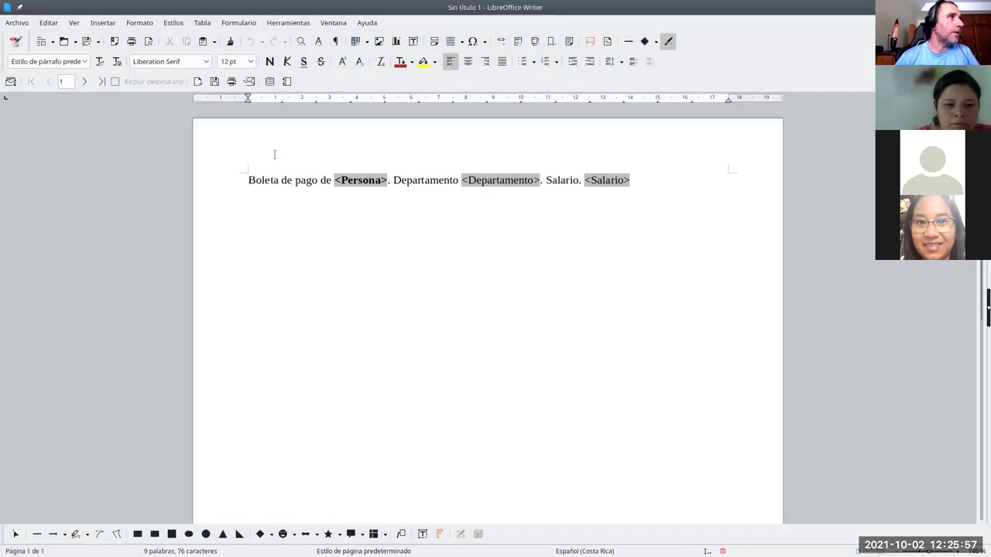
- Save the merged pay slips as separate individual documents named boleta in the Semana 7 folder of Sistemas de Información en Salud - Semestre II 2021
click(214, 82)
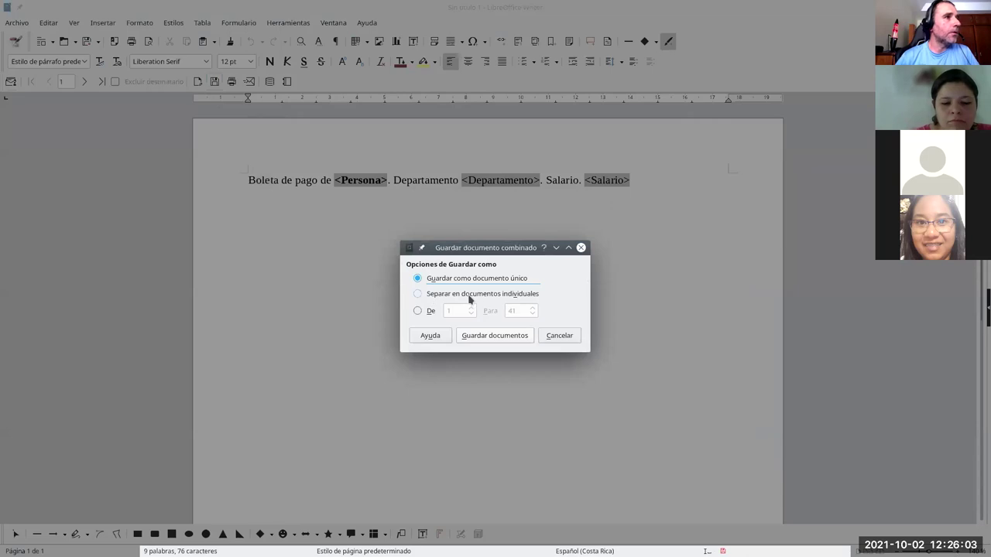
click(451, 295)
click(493, 336)
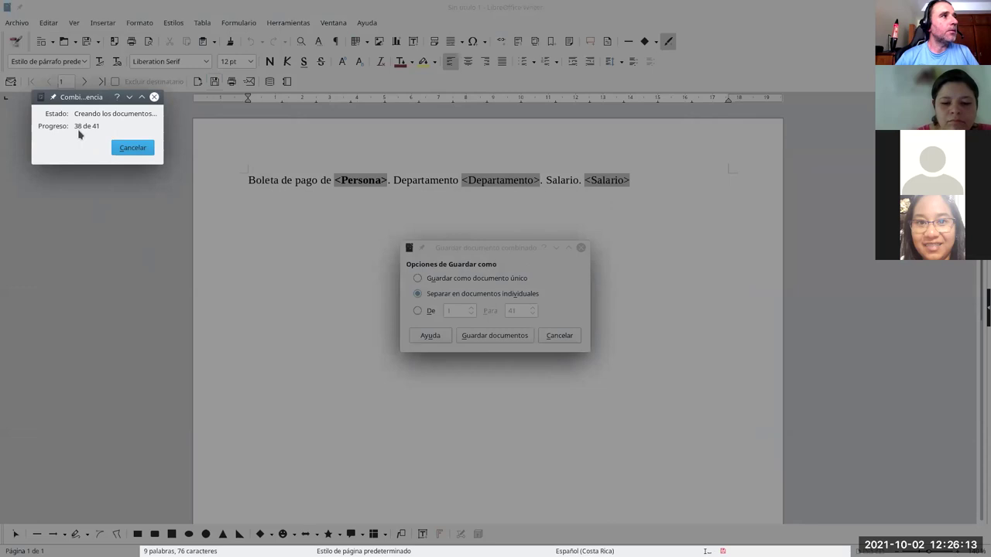
click(479, 333)
click(367, 183)
click(443, 213)
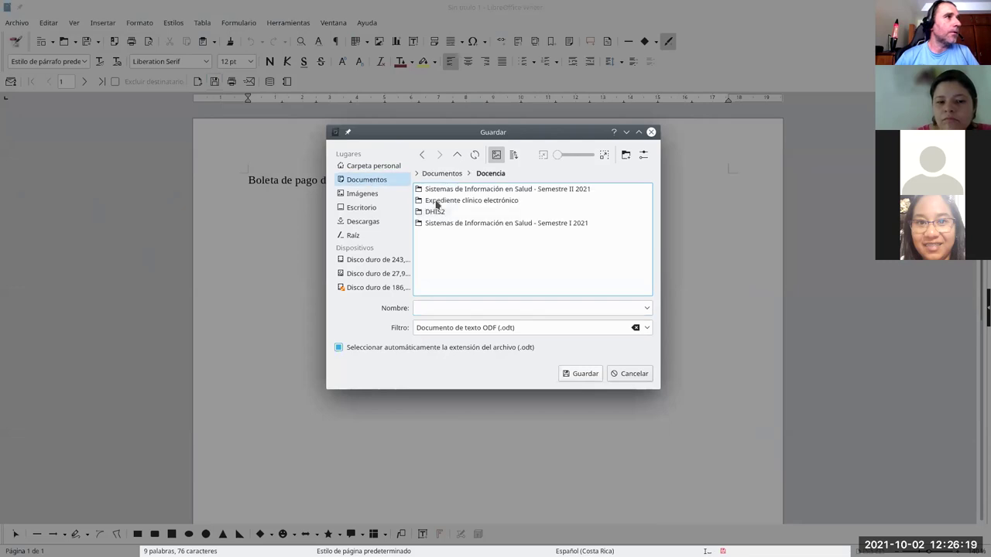
click(435, 191)
click(438, 193)
click(489, 308)
text(bolet)
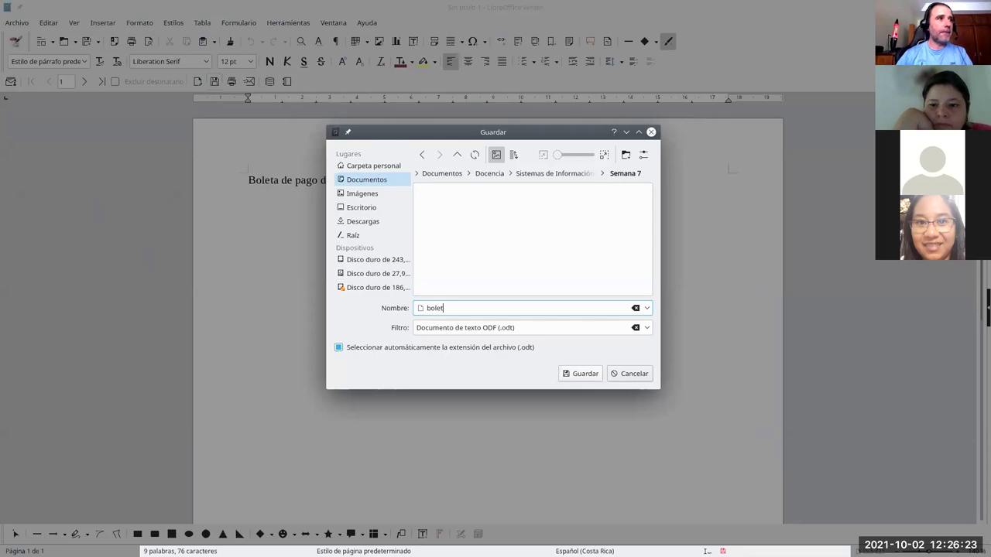
text(a)
click(570, 372)
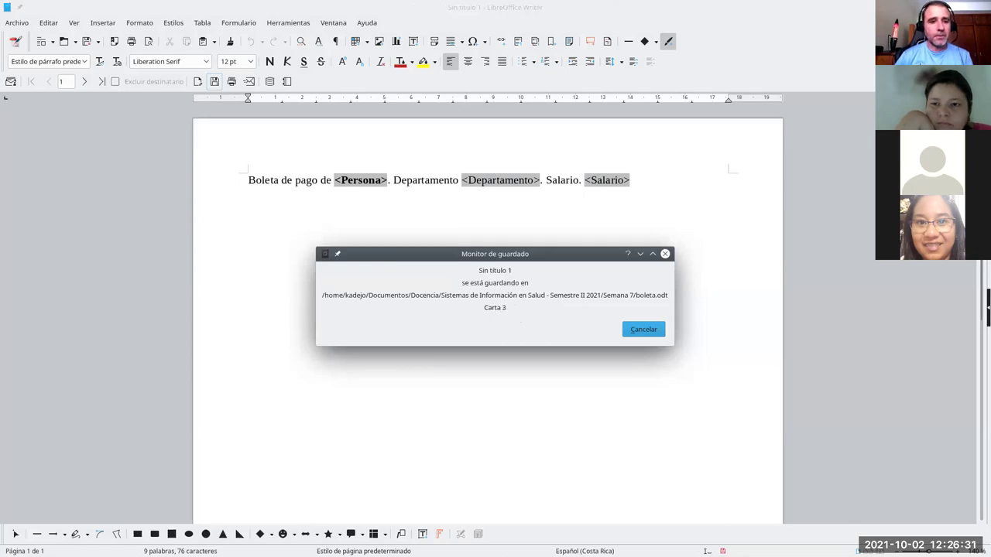
- Switch to the Dolphin file manager, open boleta_1.odt from Semana 7 to check its merged name, department and salary, and close it
key(alt+Tab)
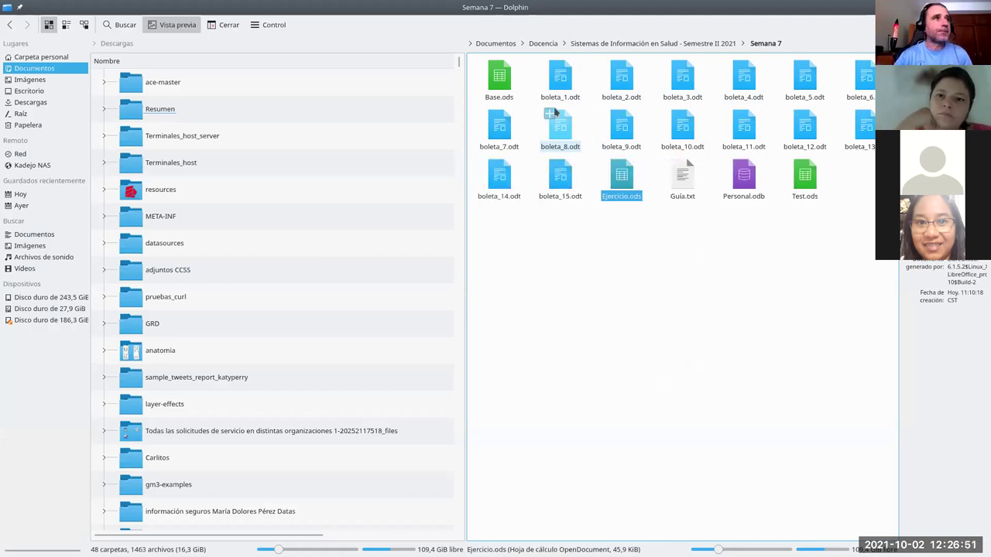
double_click(560, 105)
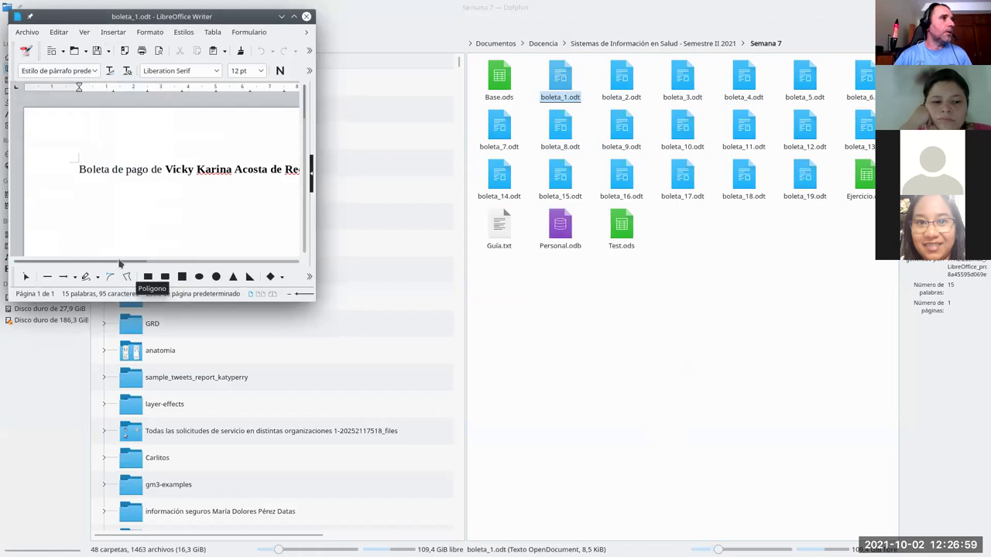
drag(176, 266, 266, 256)
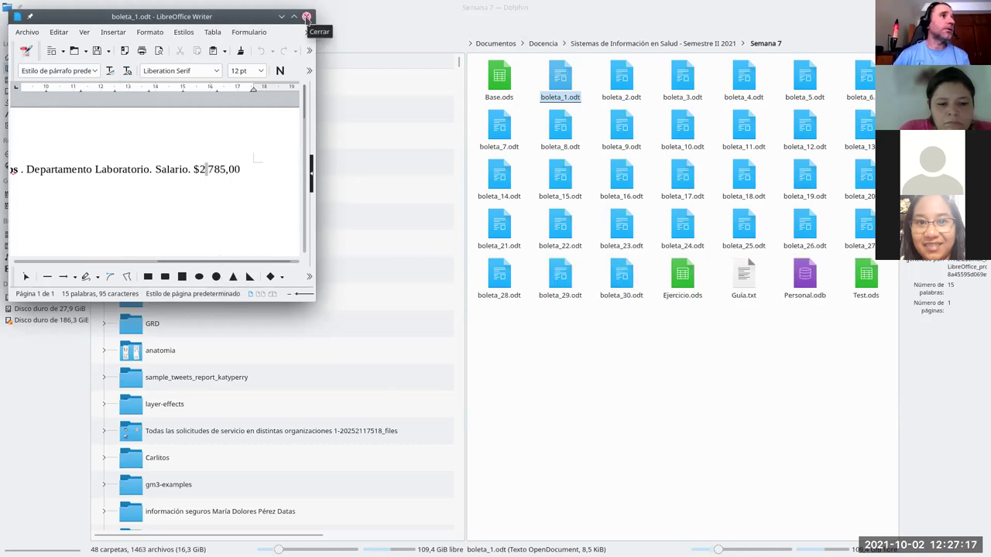
click(306, 16)
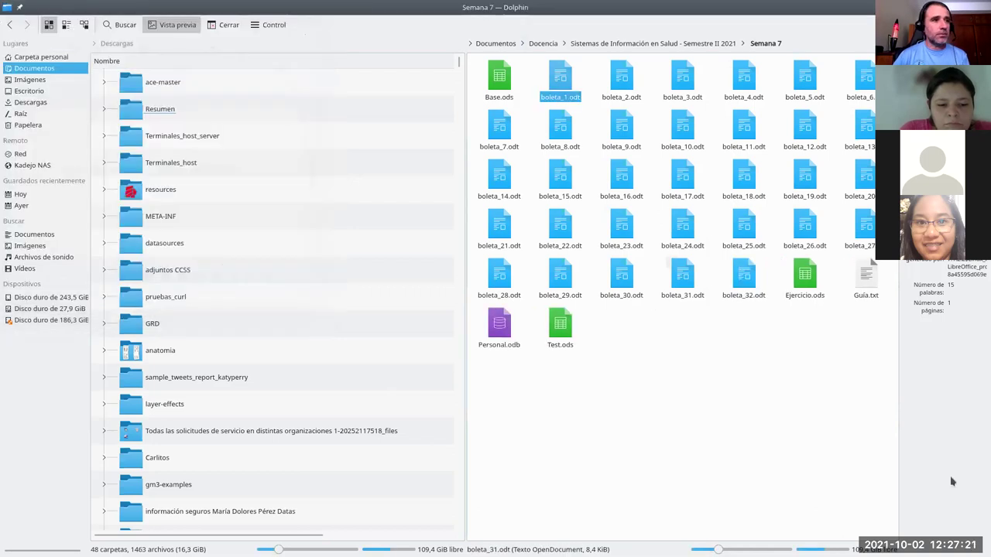